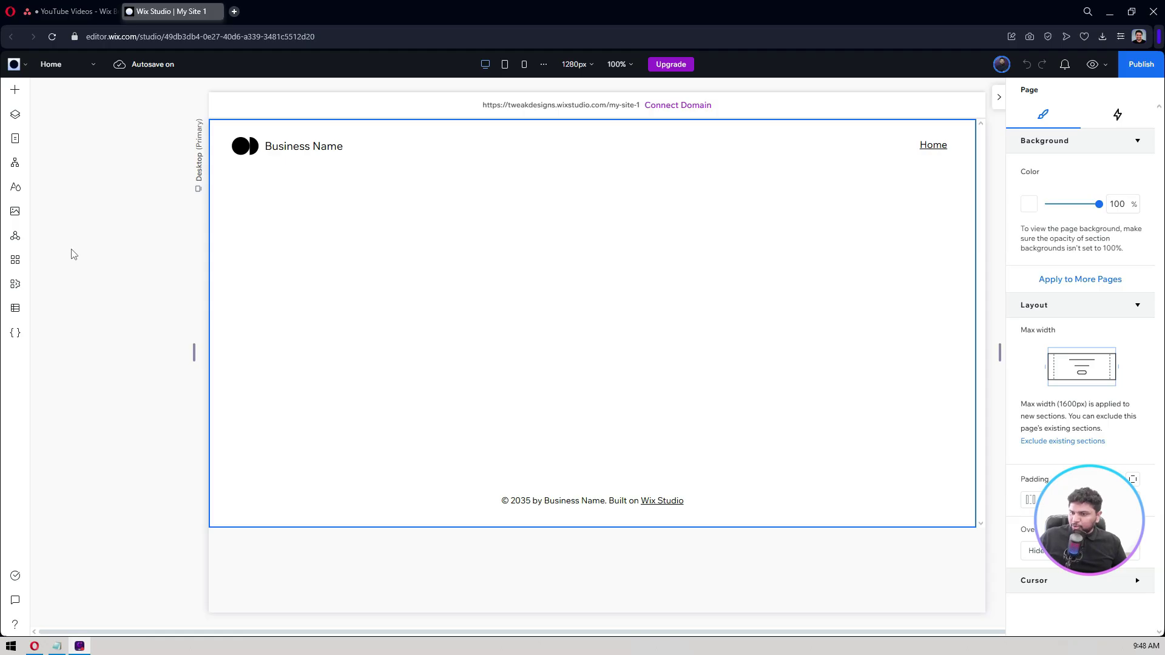
# Add the Wix Stores app to the site from the business apps list
pyautogui.moveTo(511, 330)
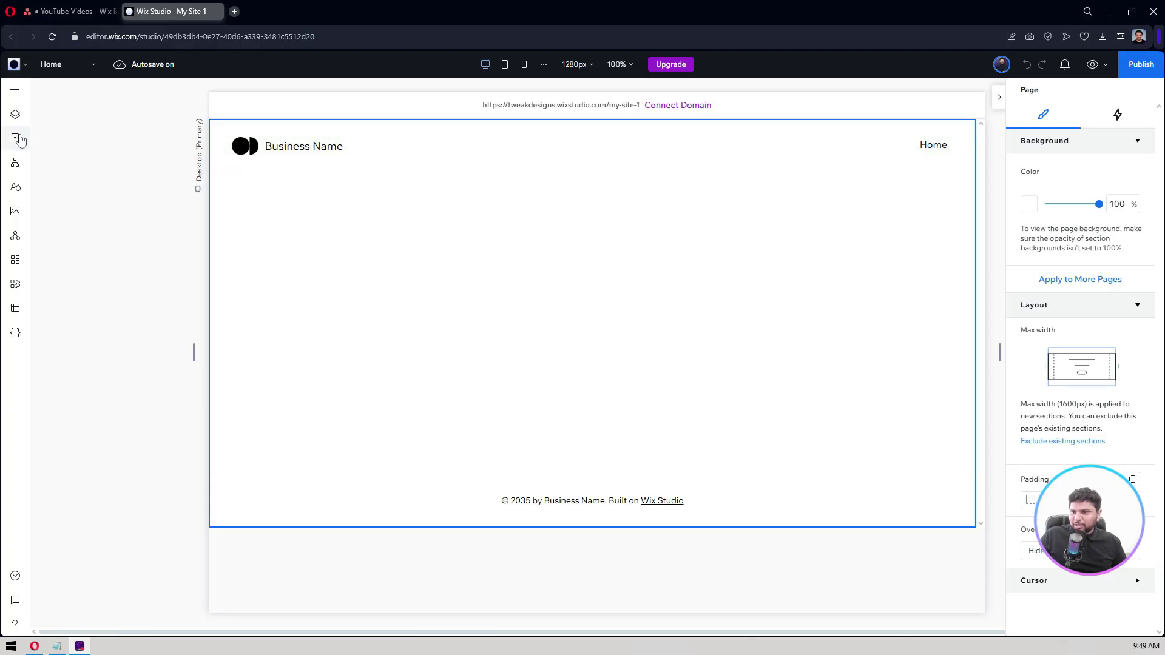
pyautogui.click(17, 139)
pyautogui.click(12, 143)
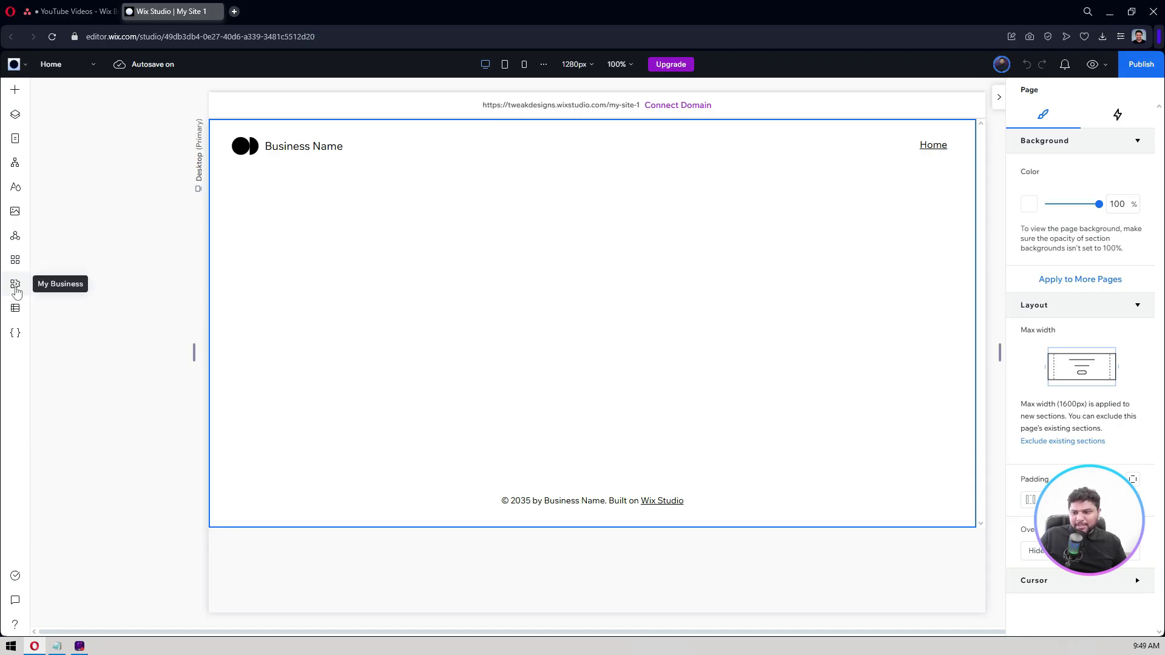
pyautogui.click(15, 289)
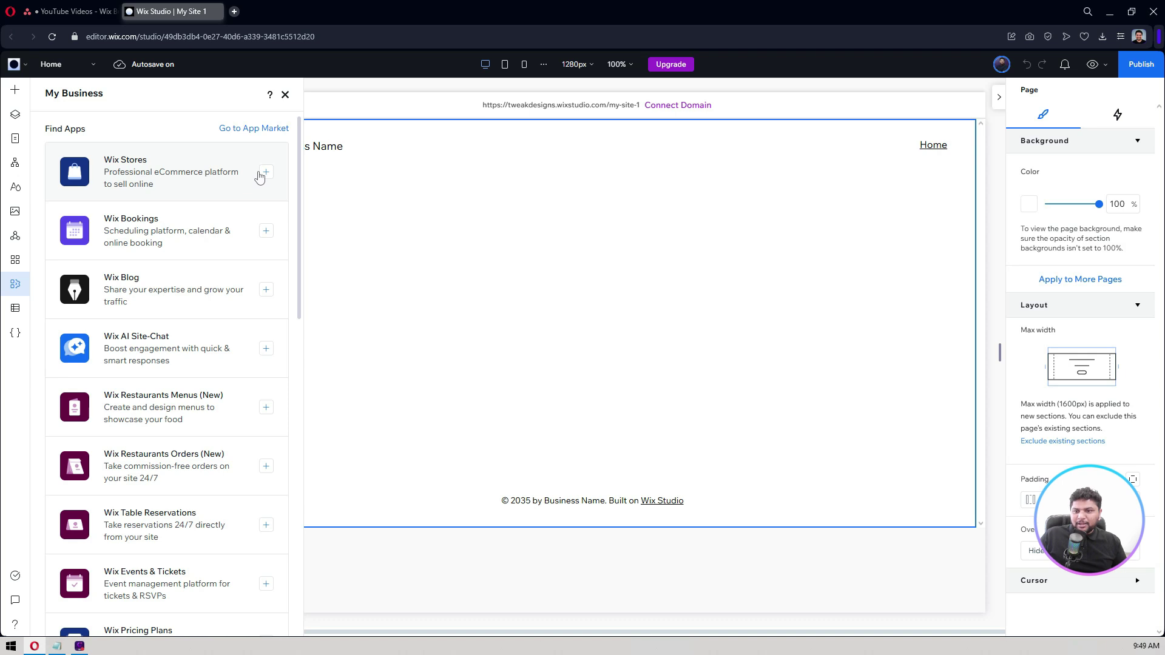
pyautogui.click(266, 173)
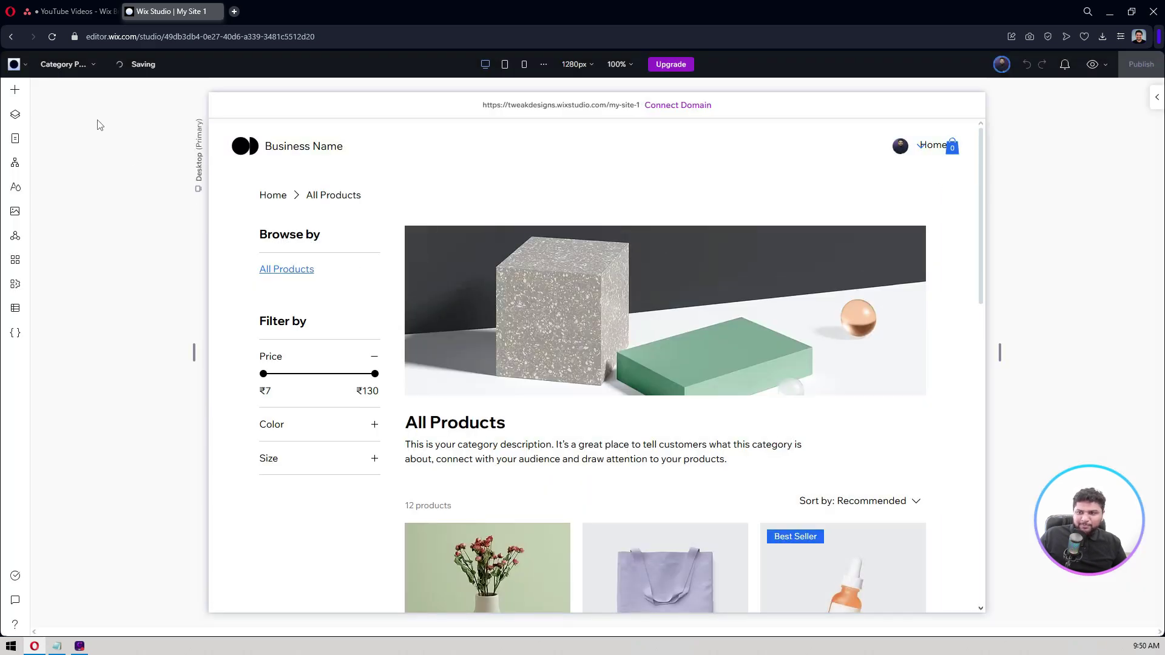
# Review the site's page list, including the Store Pages group added by the store app
pyautogui.click(59, 64)
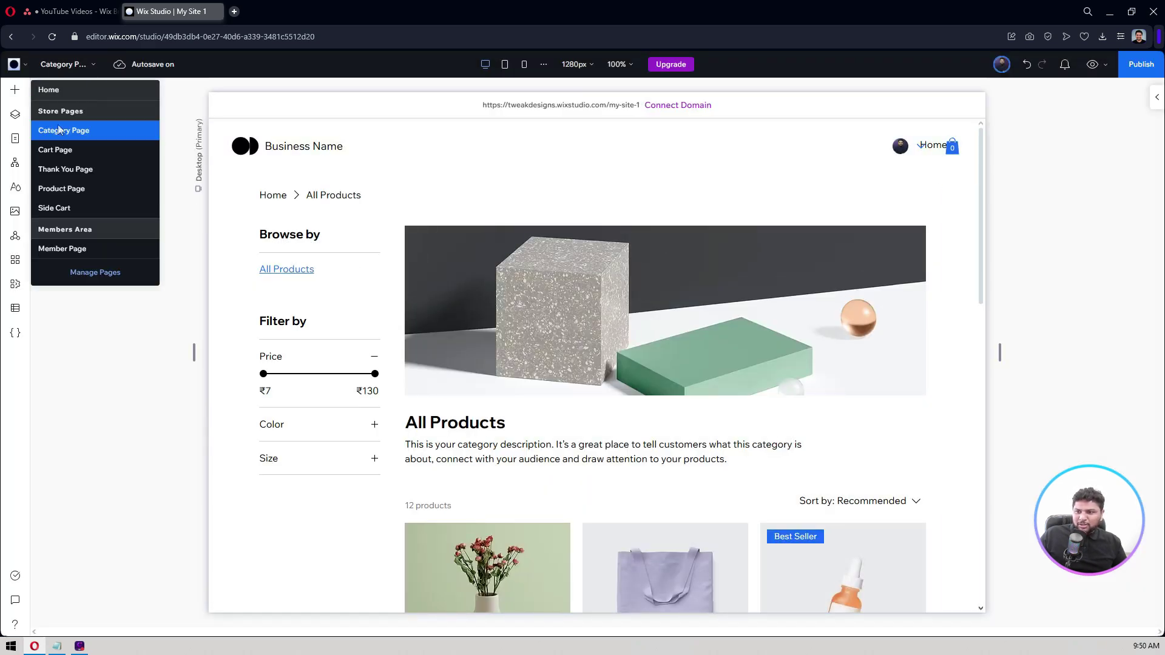
pyautogui.click(14, 143)
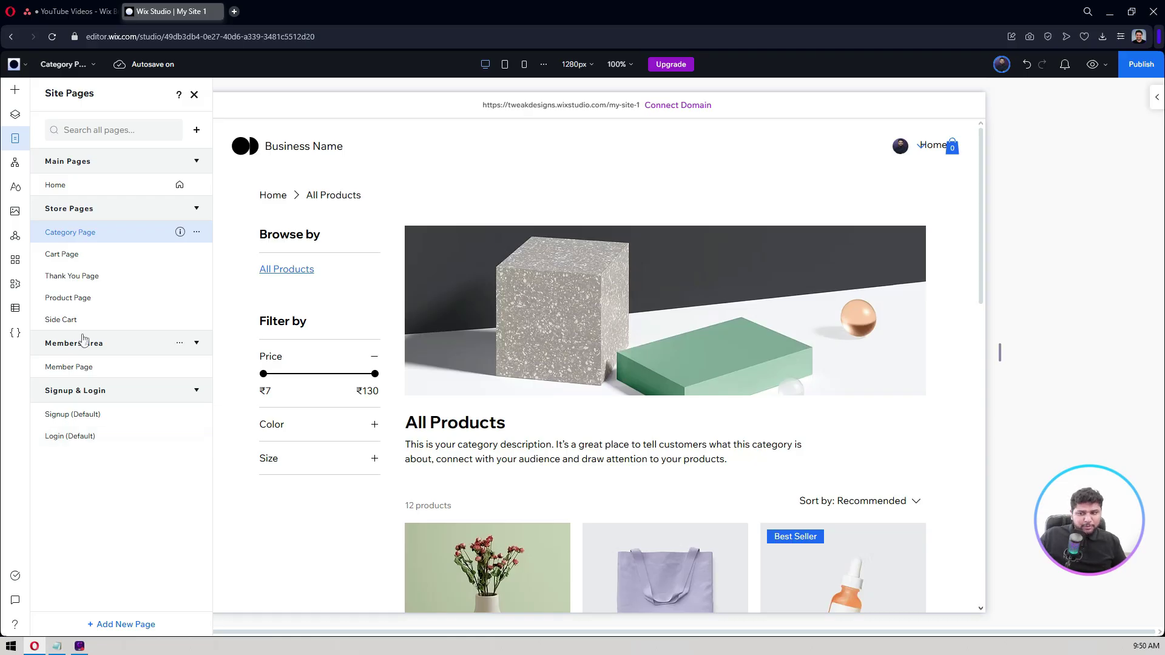
pyautogui.click(93, 207)
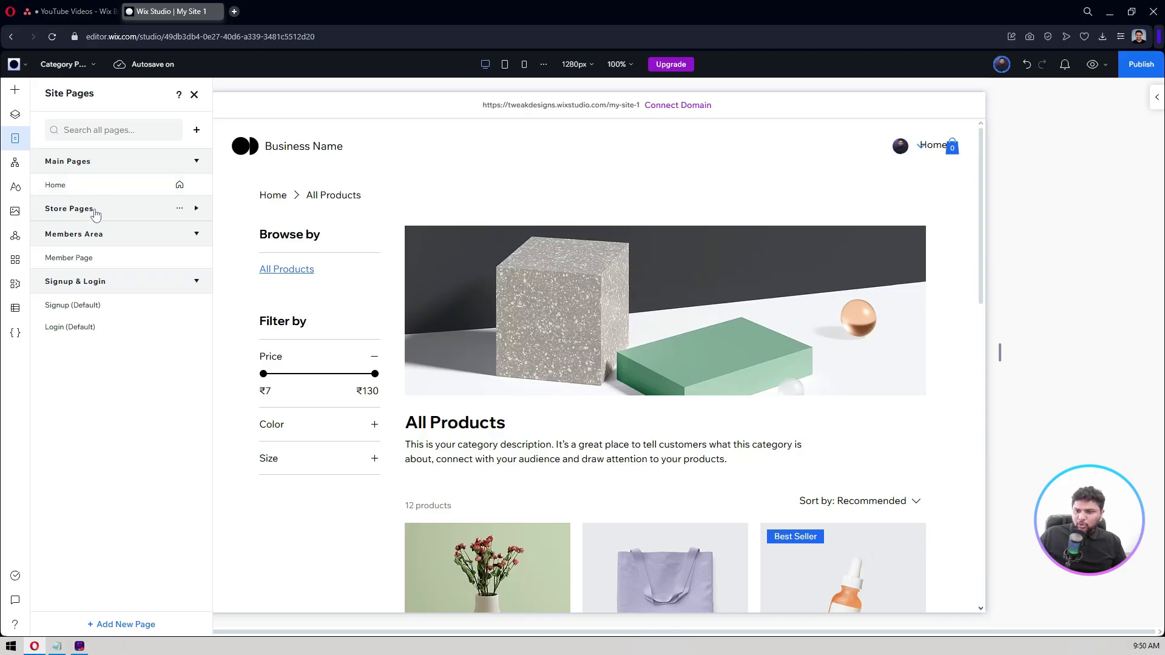
pyautogui.click(94, 209)
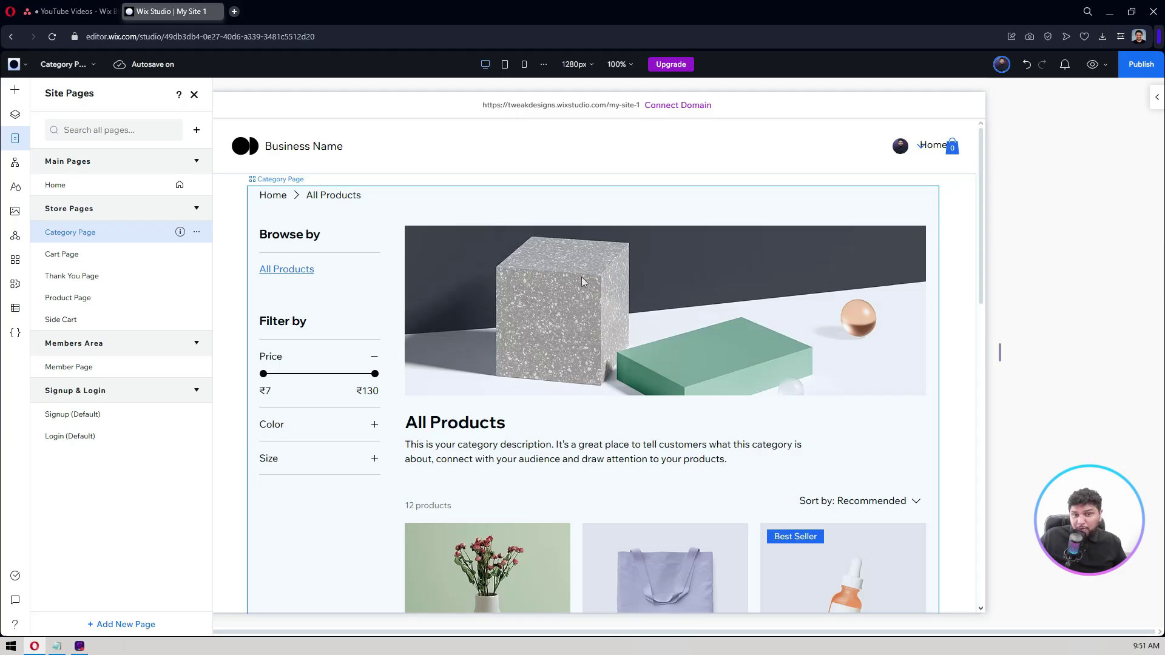
# Open the Home page and place a Slider Product Gallery from the Store elements into its blank section
pyautogui.click(113, 192)
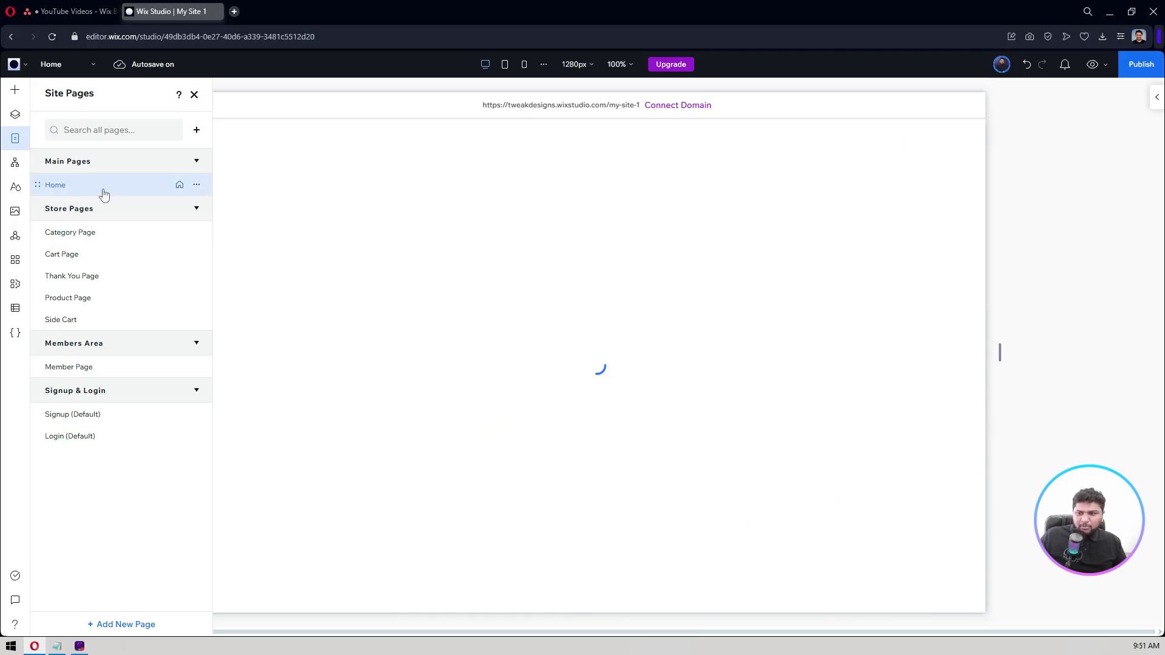
pyautogui.click(405, 278)
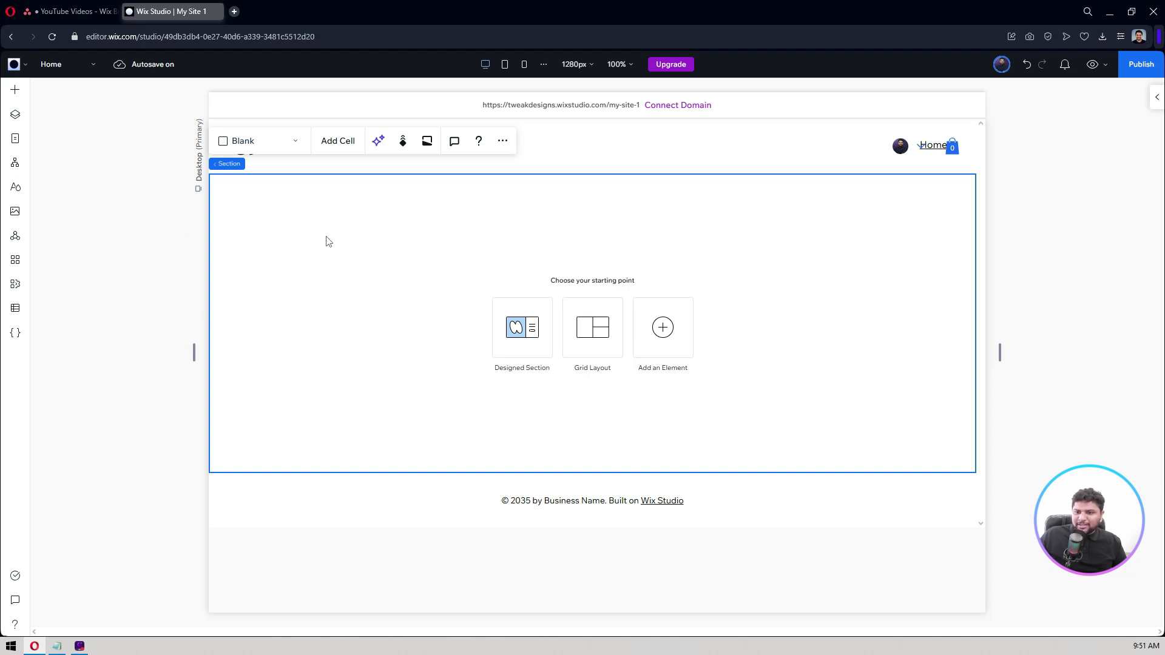
pyautogui.click(15, 94)
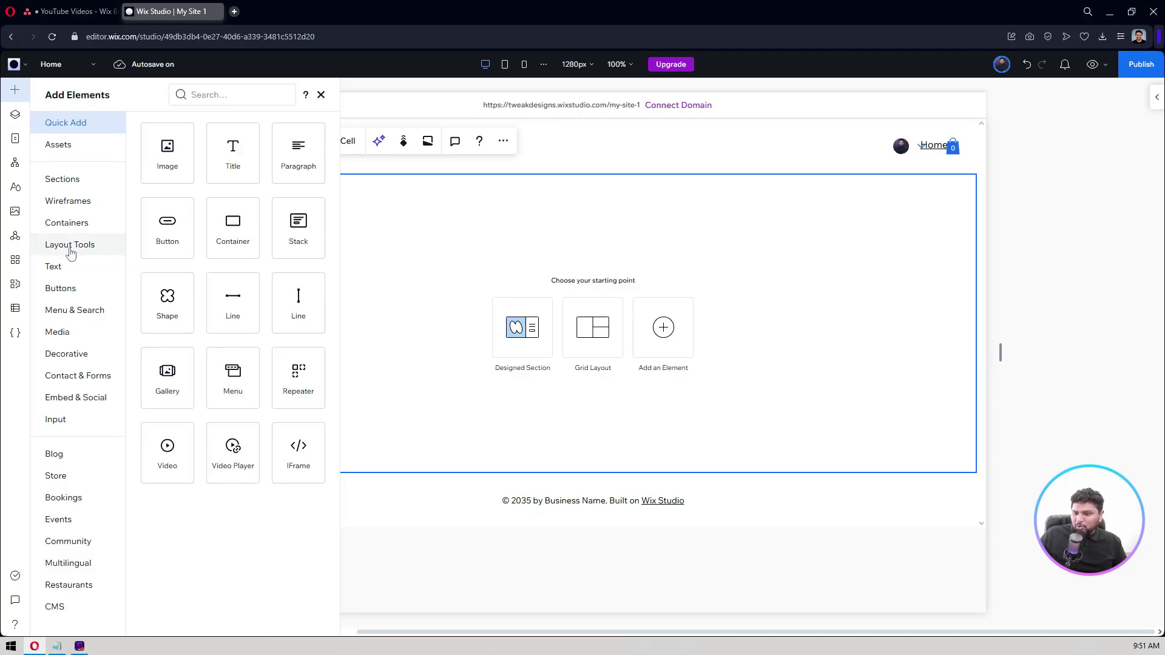
pyautogui.click(75, 481)
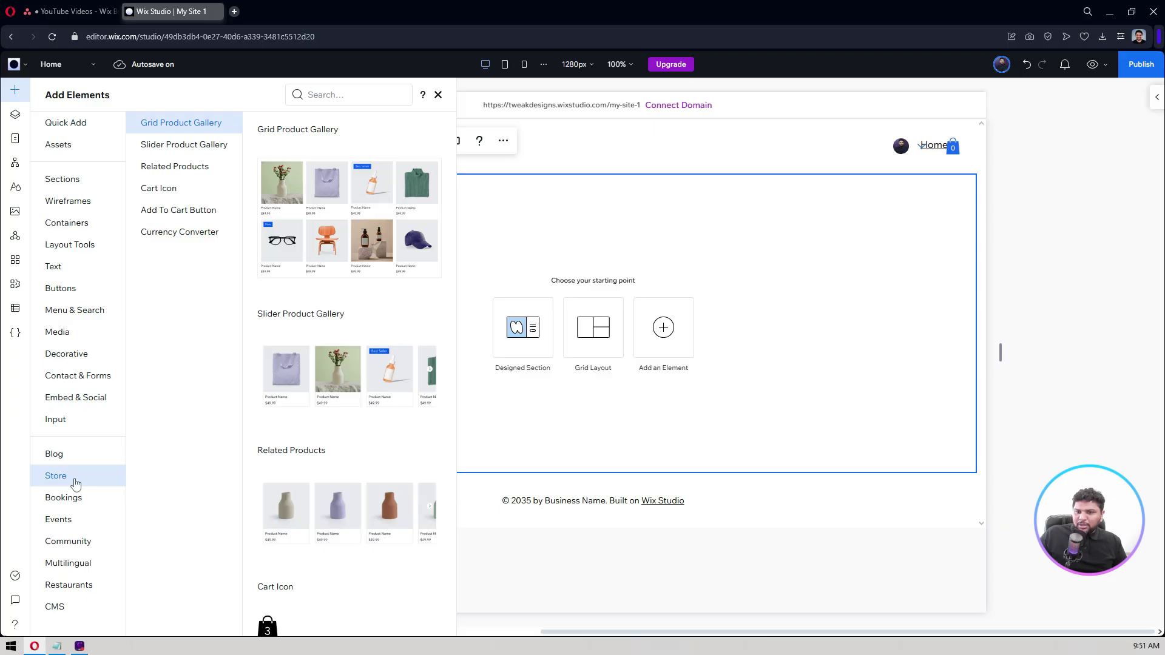
pyautogui.click(187, 148)
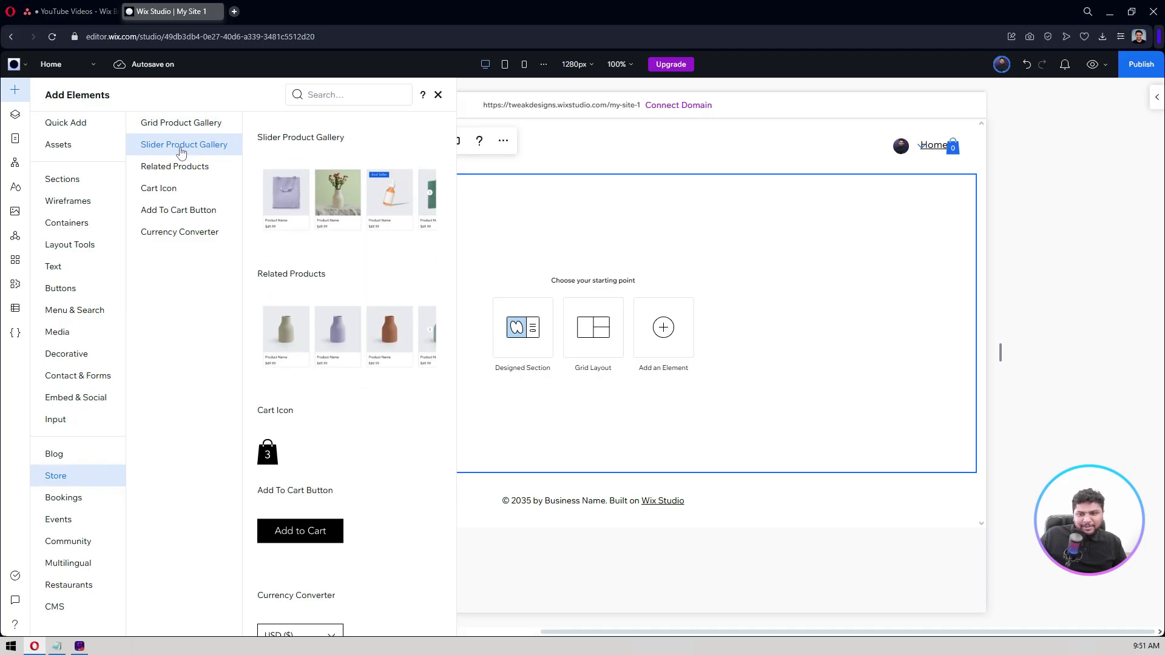
pyautogui.moveTo(331, 206); pyautogui.dragTo(559, 297)
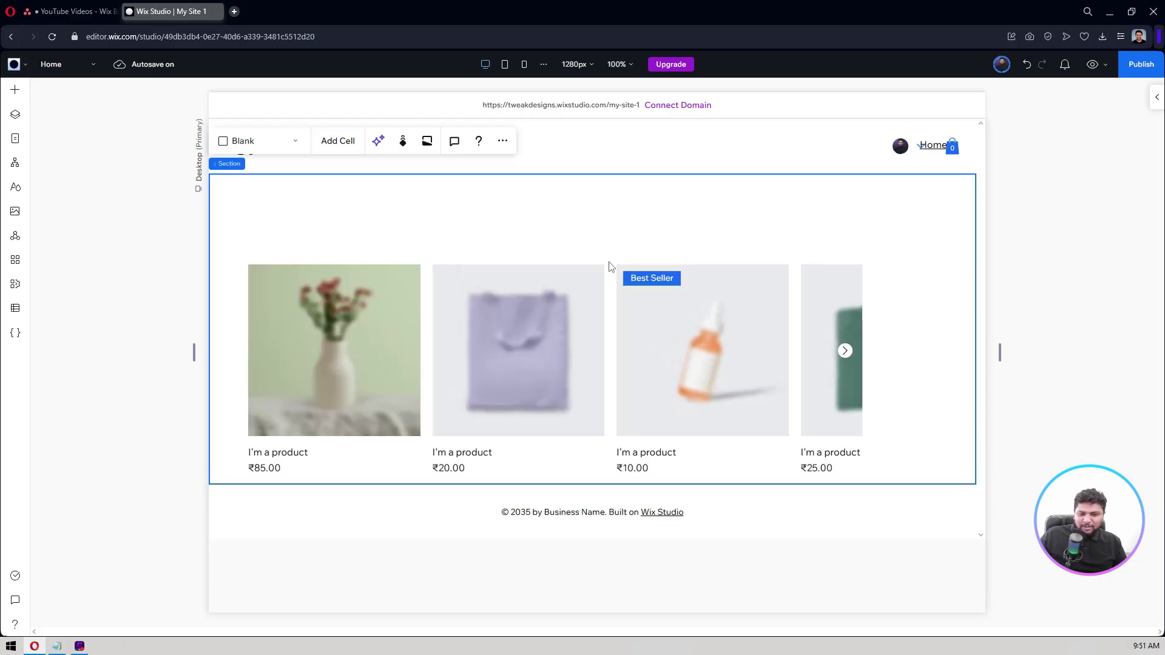
# Stretch the slider gallery to fill its section and check how it adapts to a wider canvas
pyautogui.click(694, 350)
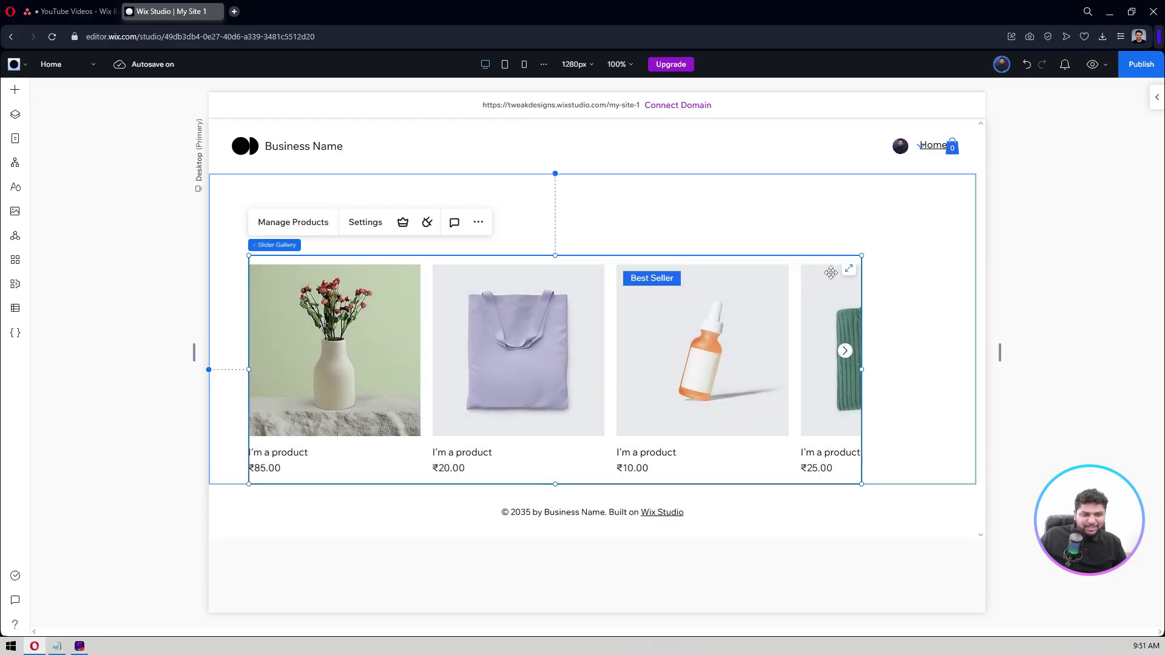
pyautogui.click(850, 270)
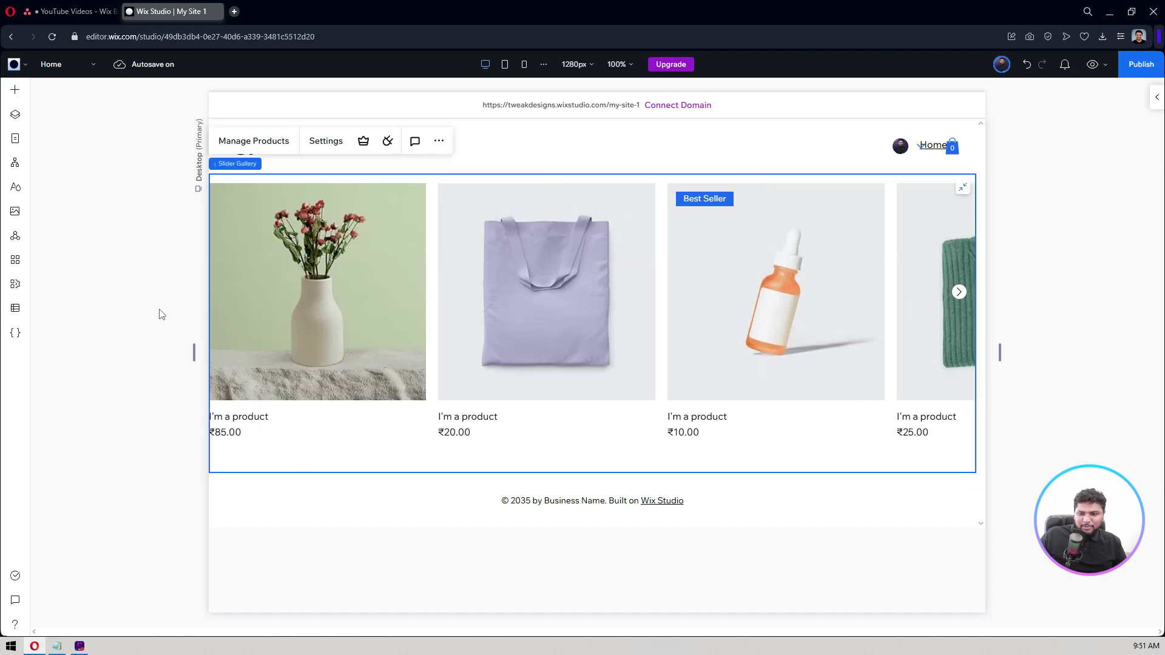
pyautogui.moveTo(193, 352); pyautogui.dragTo(36, 278)
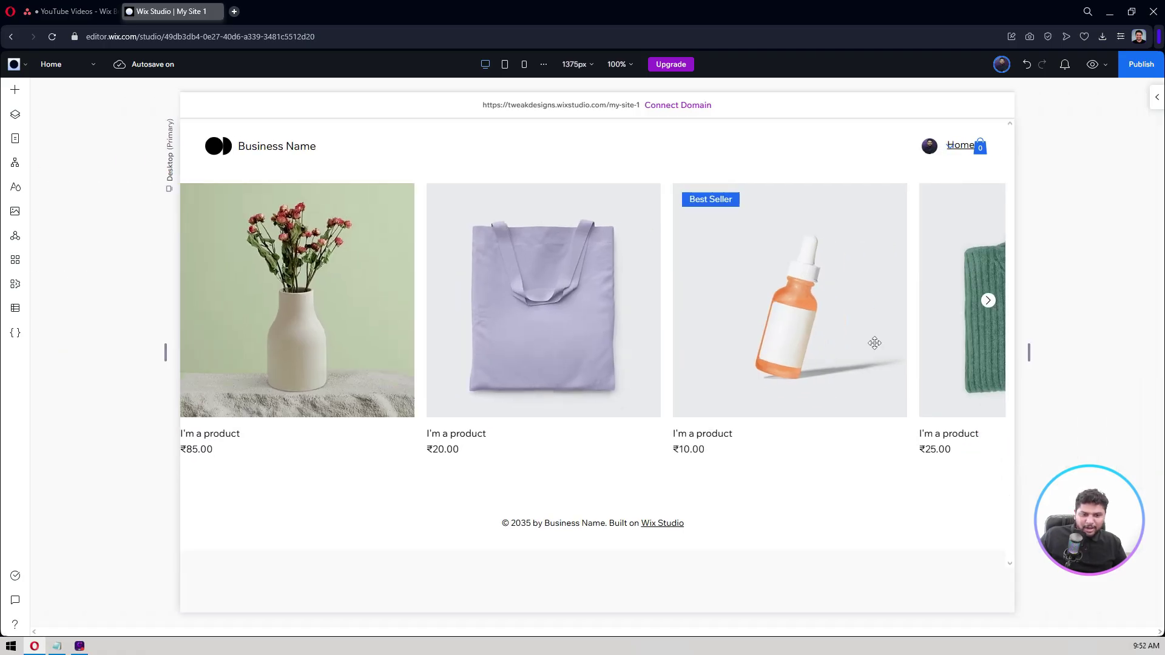
pyautogui.click(620, 320)
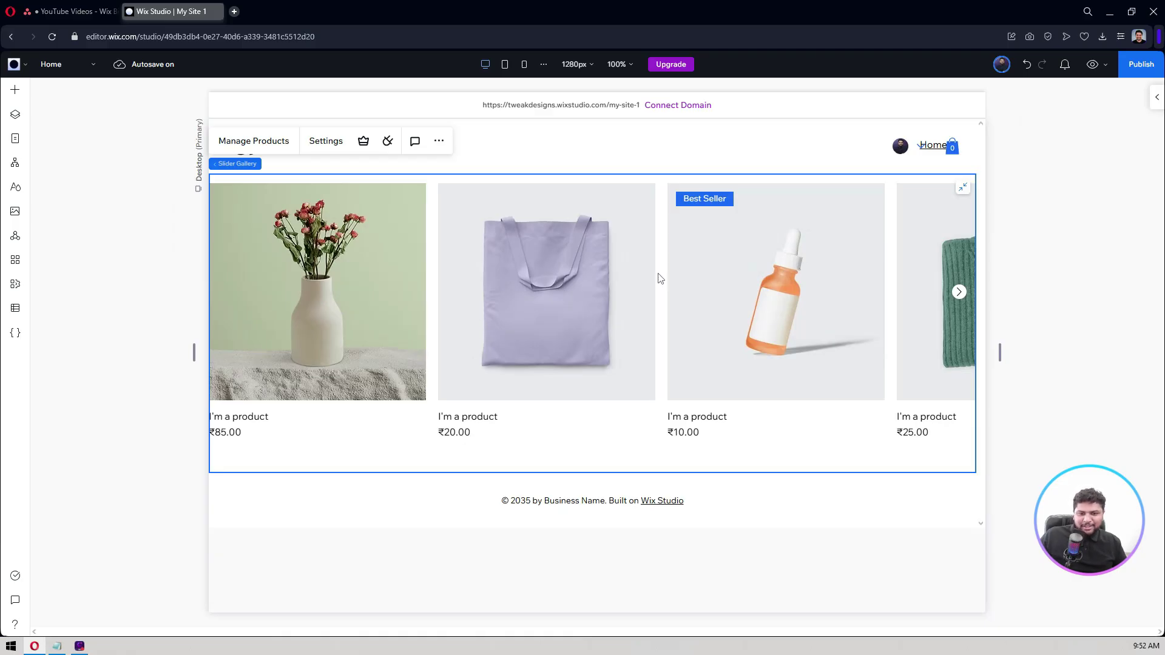
# Open the slider gallery's display settings and try the gallery title option, switching it back off
pyautogui.click(318, 142)
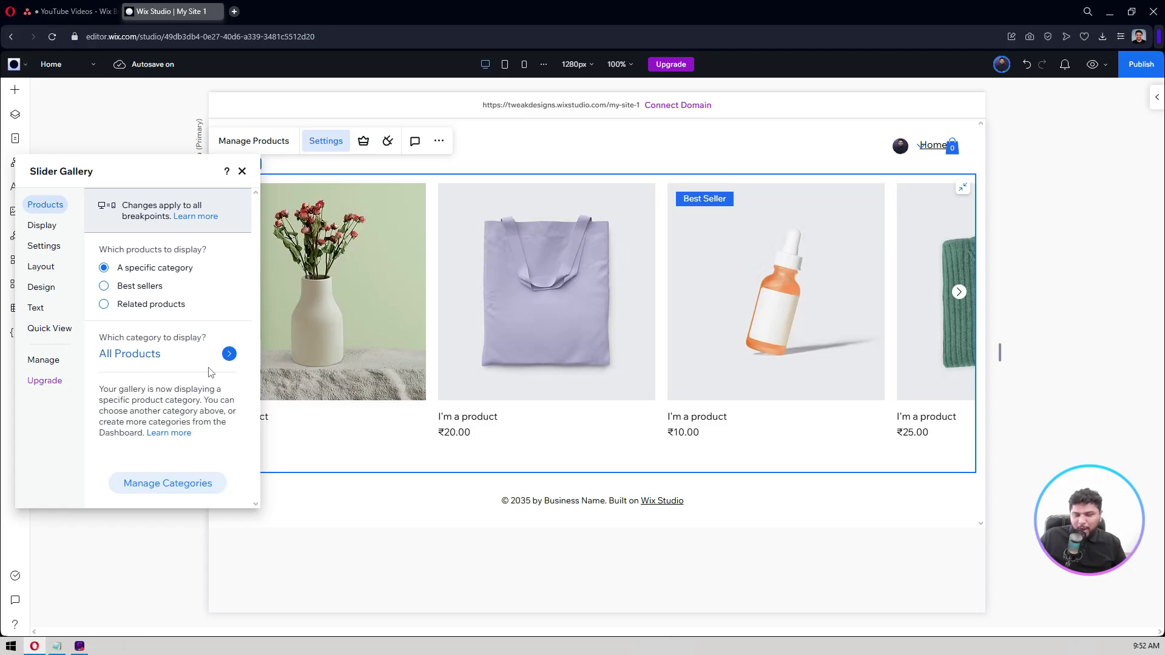
pyautogui.click(42, 230)
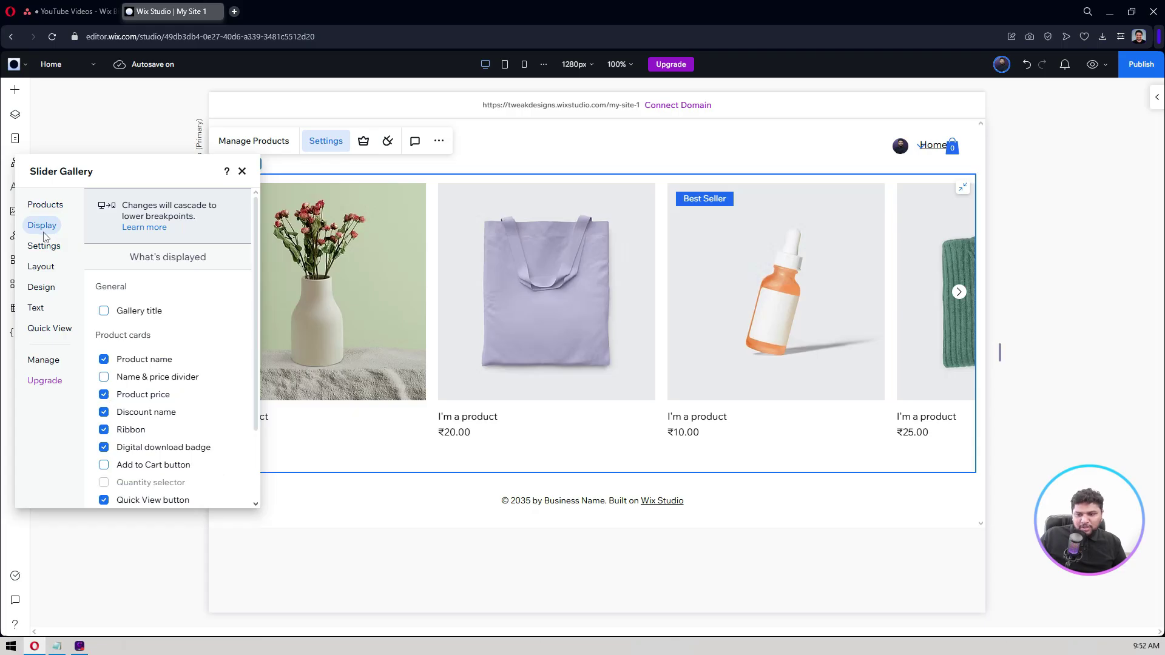
pyautogui.click(131, 315)
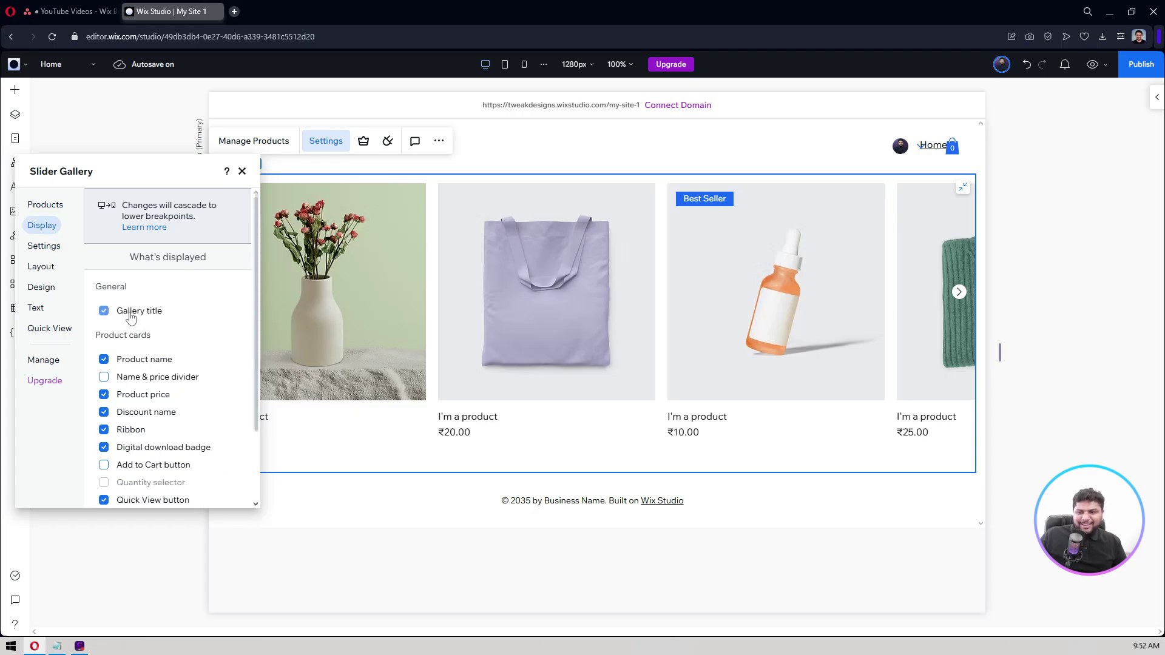
pyautogui.moveTo(172, 177); pyautogui.dragTo(607, 194)
pyautogui.click(596, 338)
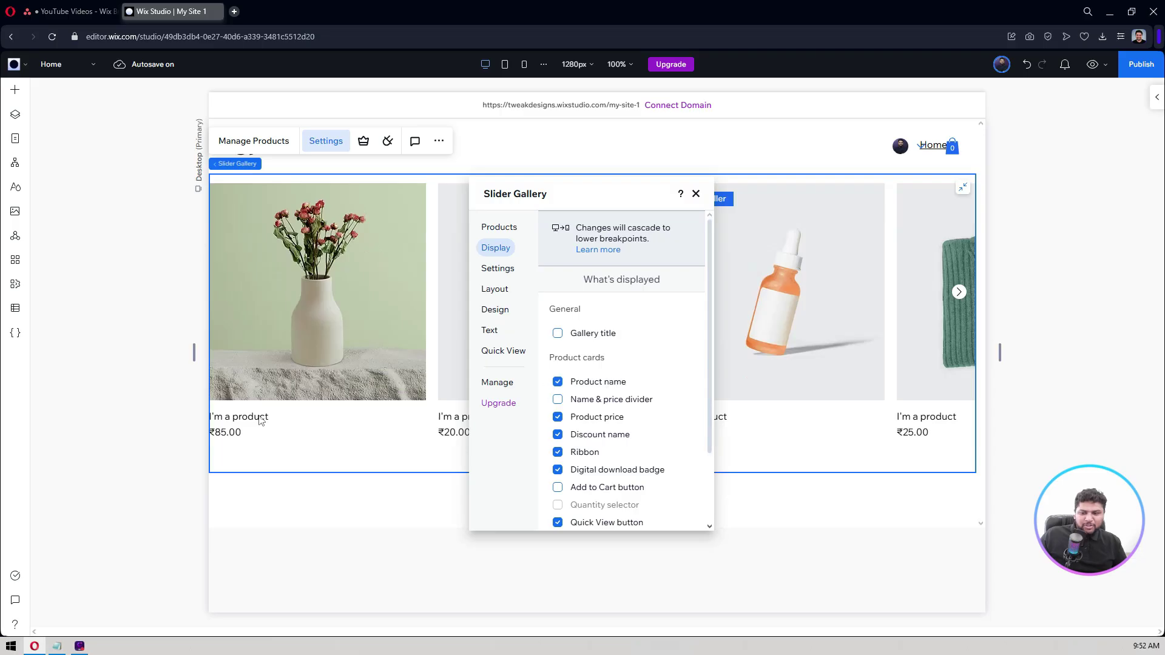
# Show the name & price divider on the slider gallery's product cards
pyautogui.click(618, 400)
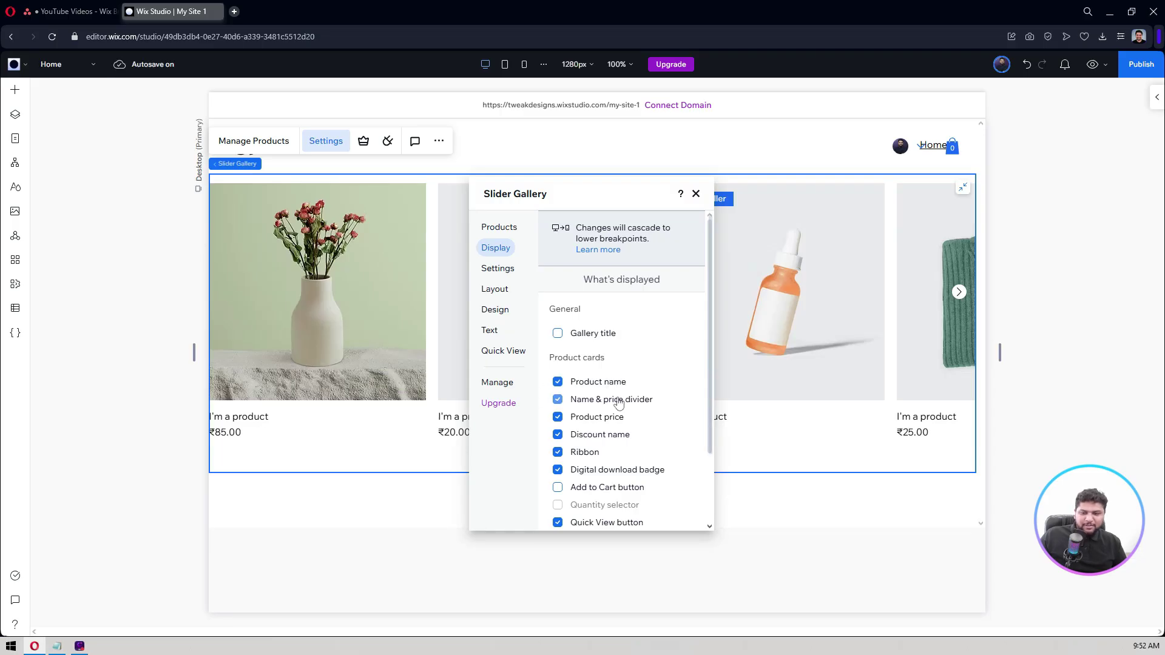
pyautogui.scroll(-1, 629, 347)
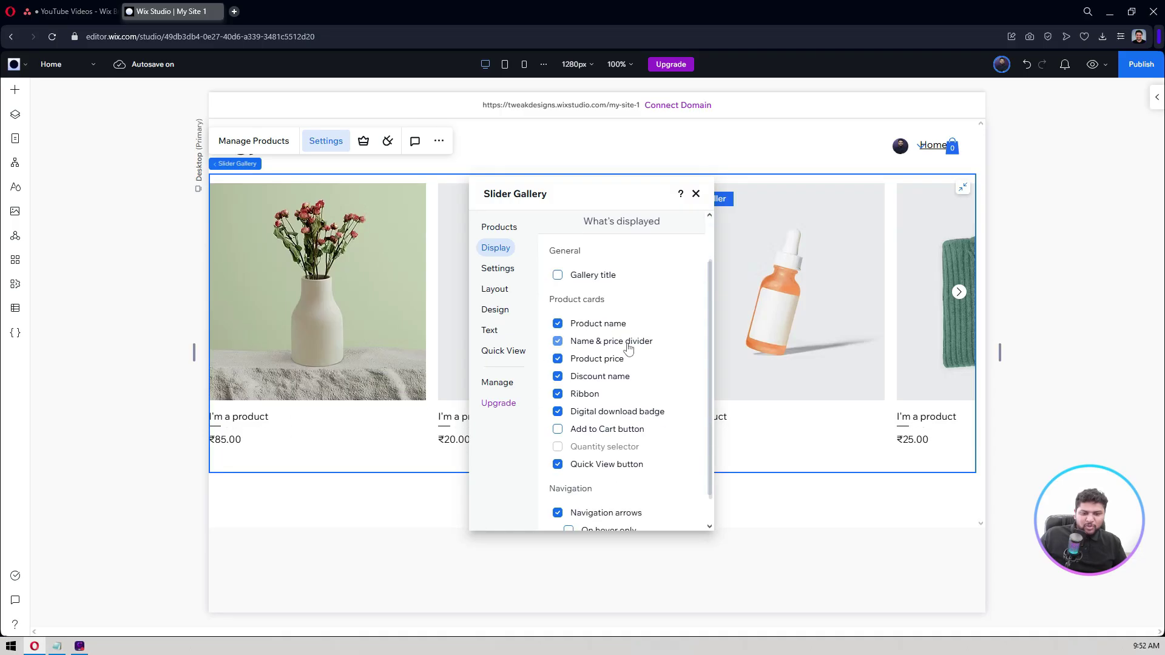
pyautogui.click(605, 362)
pyautogui.click(605, 363)
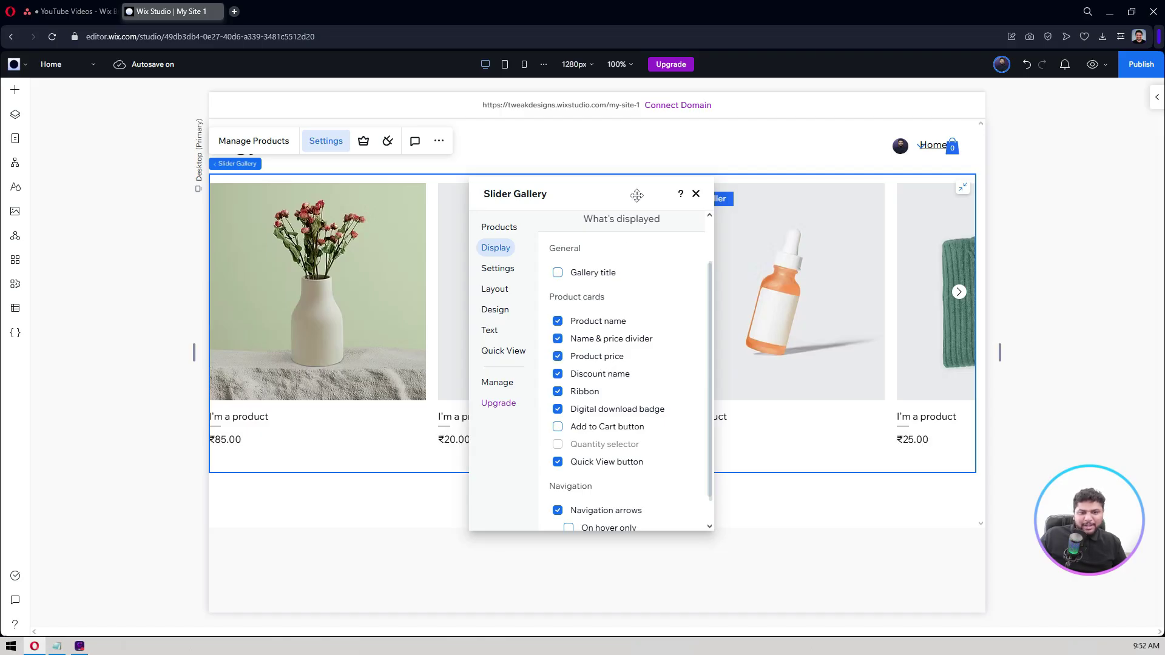
pyautogui.moveTo(613, 190); pyautogui.dragTo(670, 249)
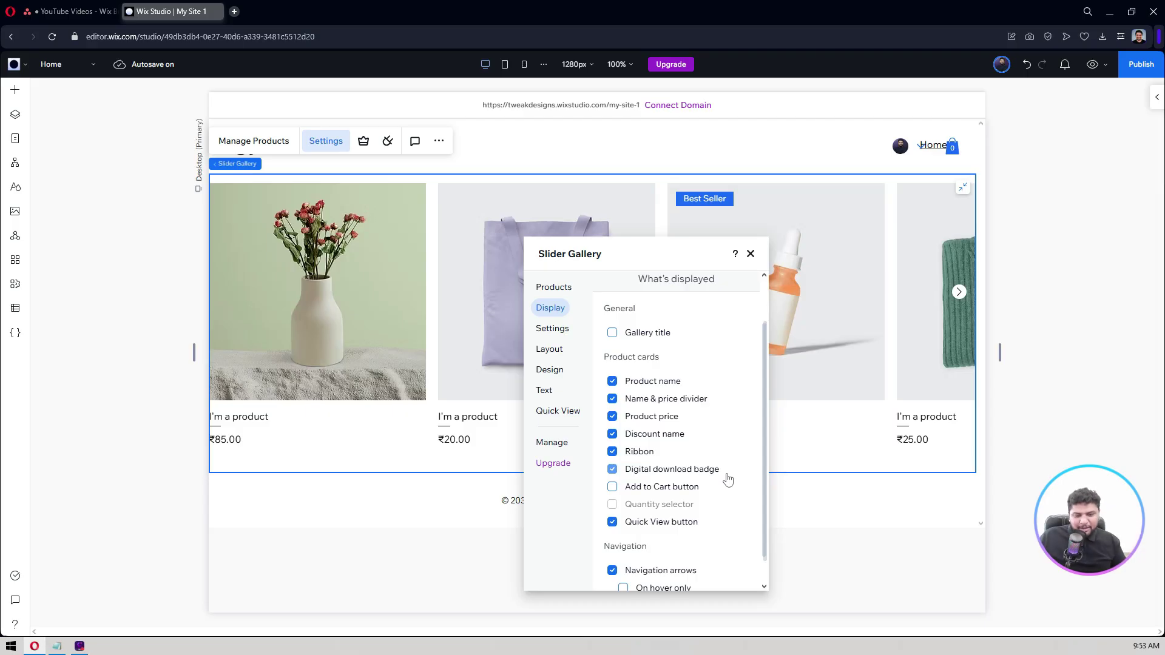
# Hide the digital download badge on the product cards and show the Add to Cart button on hover only
pyautogui.scroll(-1, 725, 470)
pyautogui.click(659, 439)
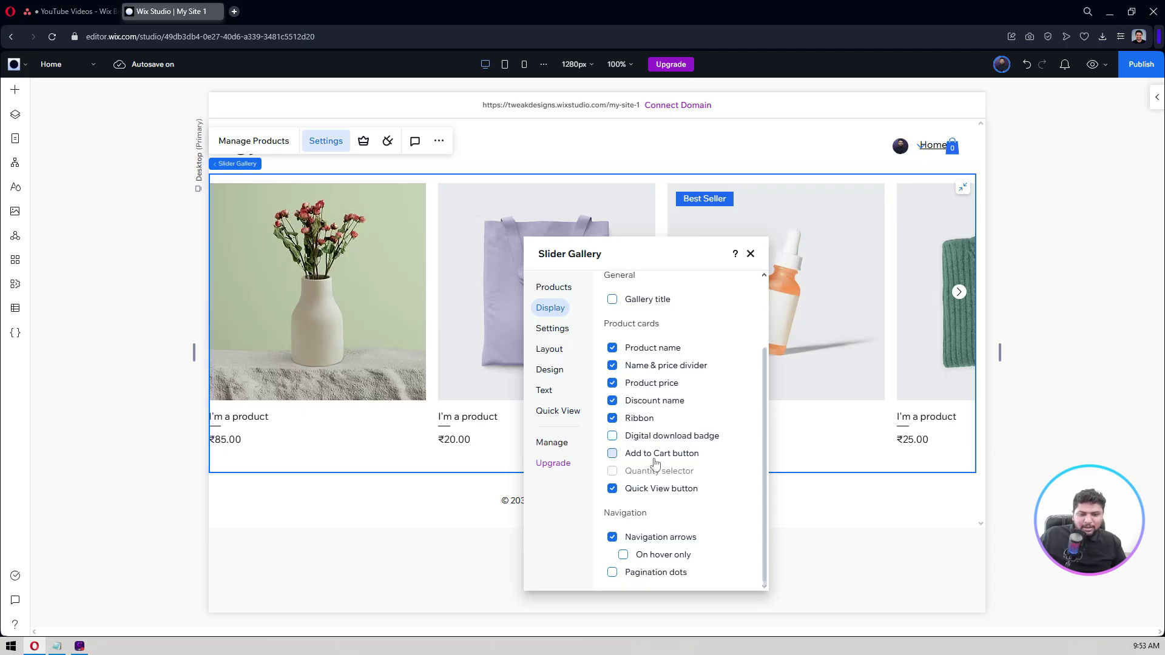
pyautogui.click(654, 456)
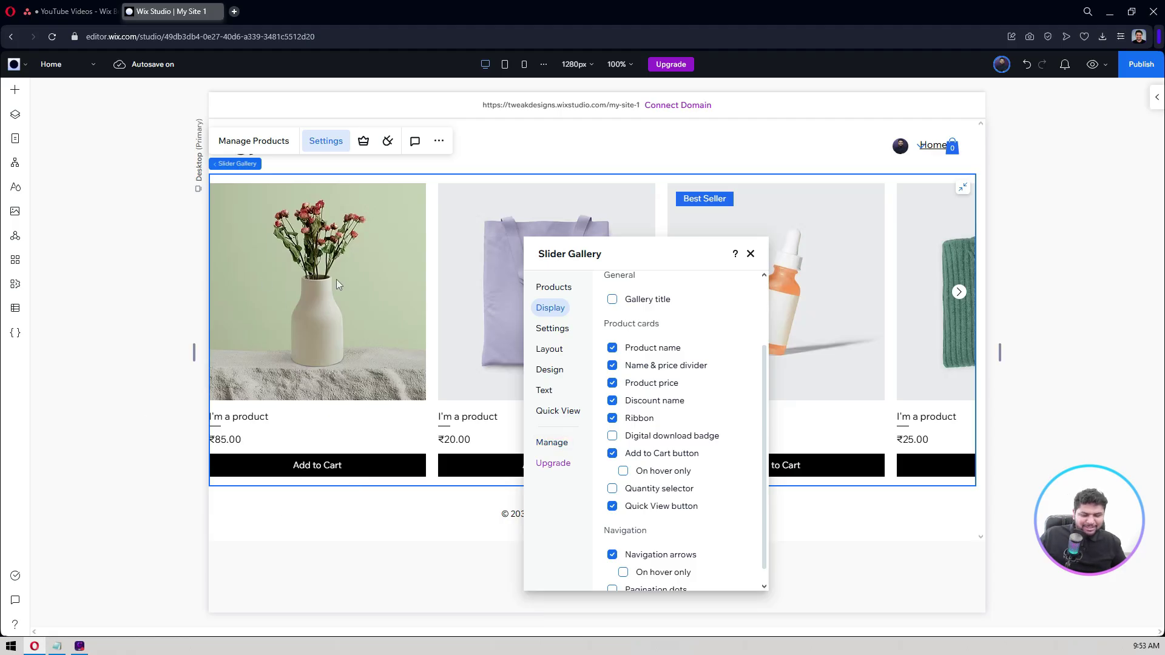
pyautogui.scroll(-1, 667, 406)
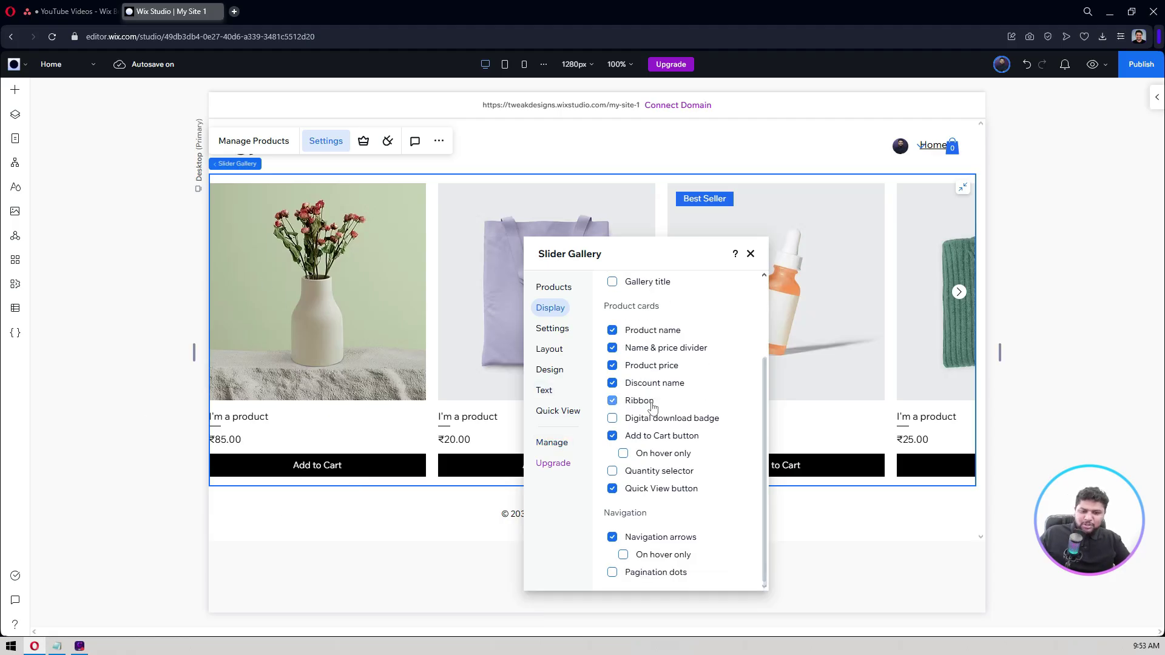
pyautogui.scroll(2, 652, 405)
pyautogui.scroll(-2, 659, 404)
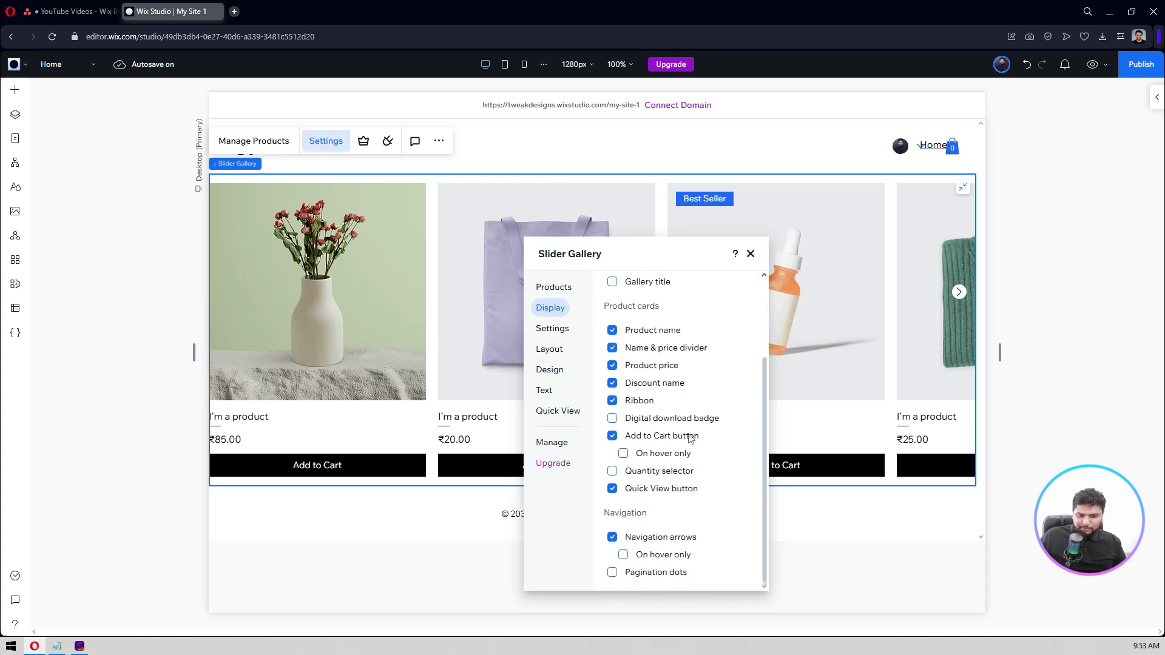
pyautogui.click(657, 459)
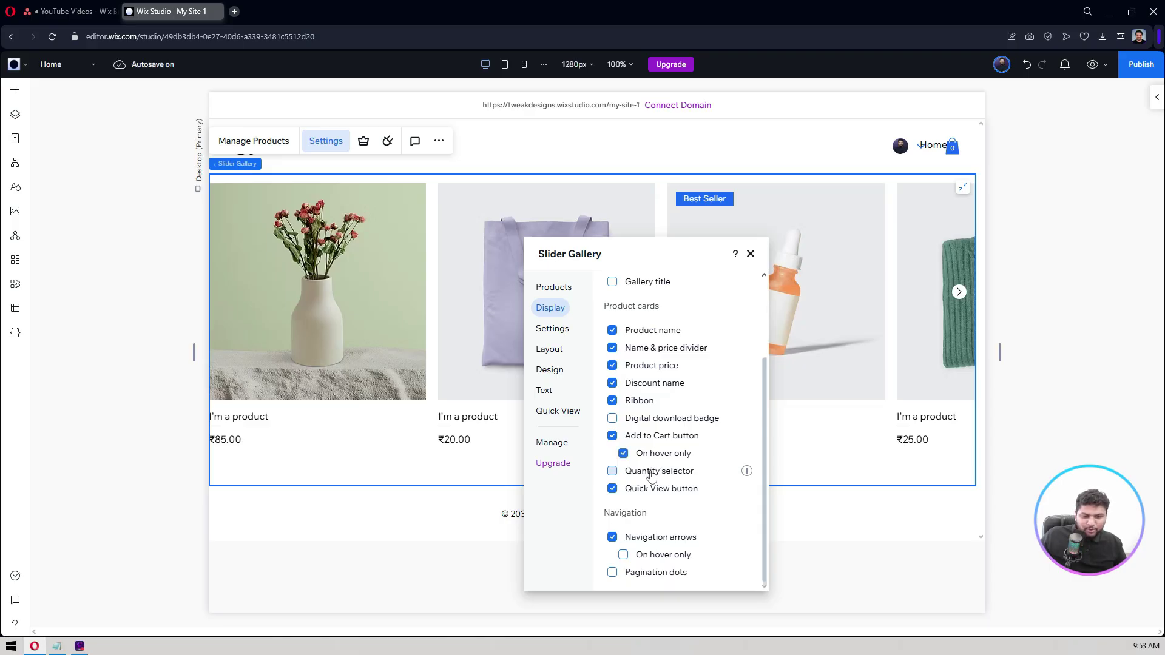
# Show the gallery's navigation arrows on hover only and enable pagination dots, trying the quantity selector and switching it back off
pyautogui.click(651, 476)
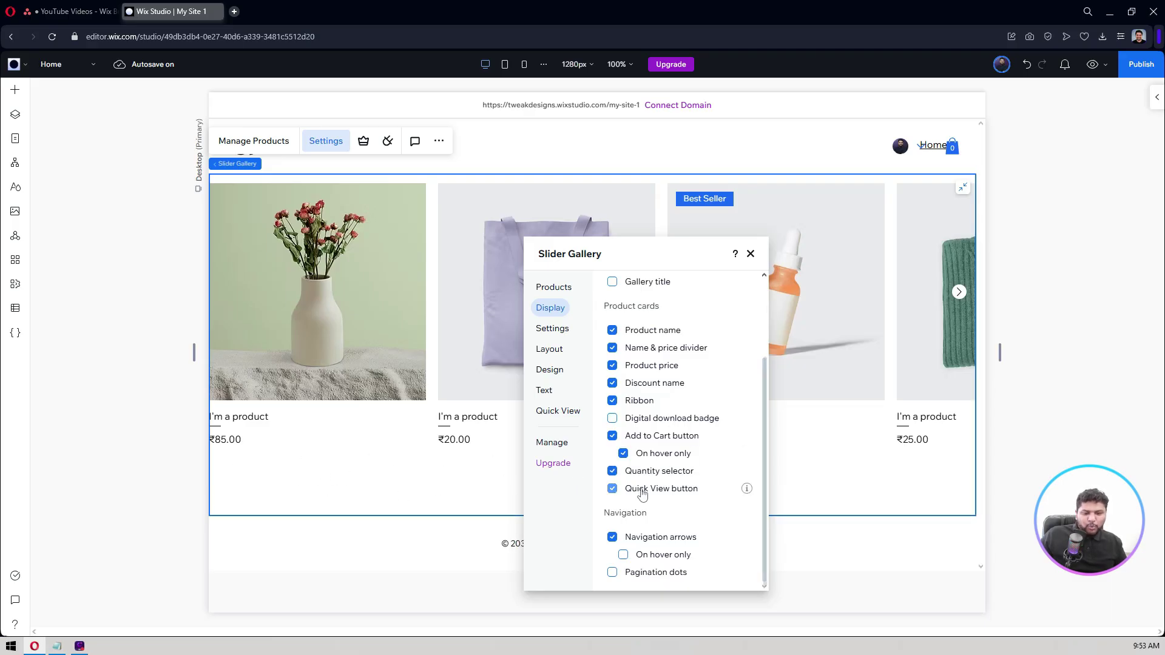
pyautogui.click(658, 557)
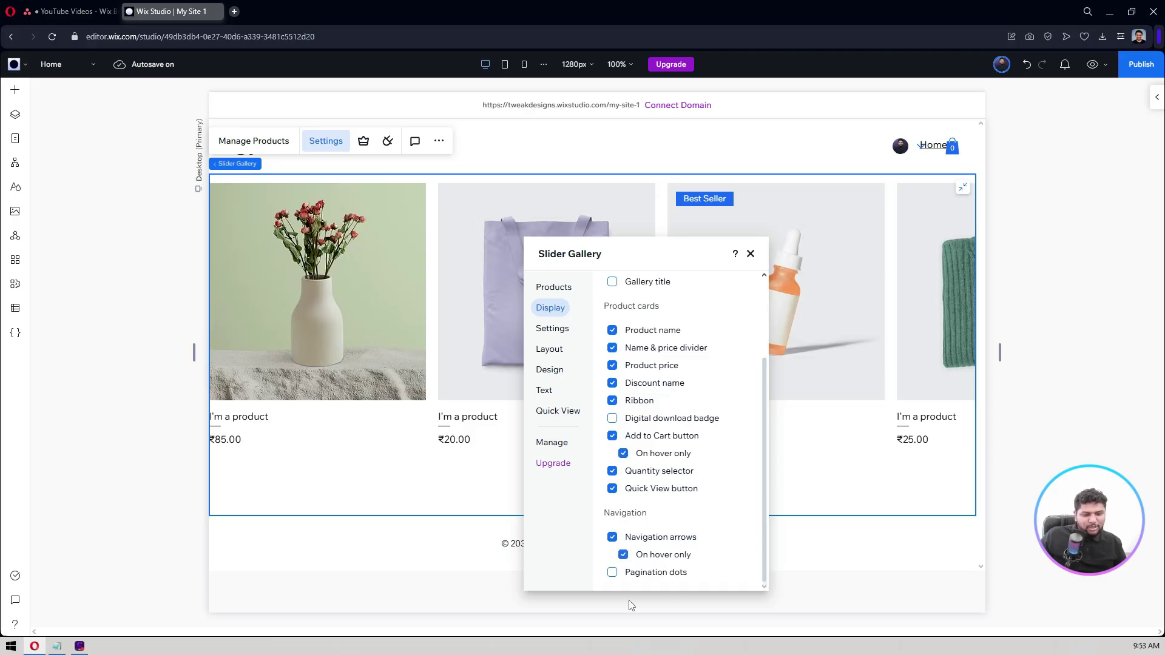
pyautogui.click(612, 572)
pyautogui.moveTo(738, 247); pyautogui.dragTo(1001, 185)
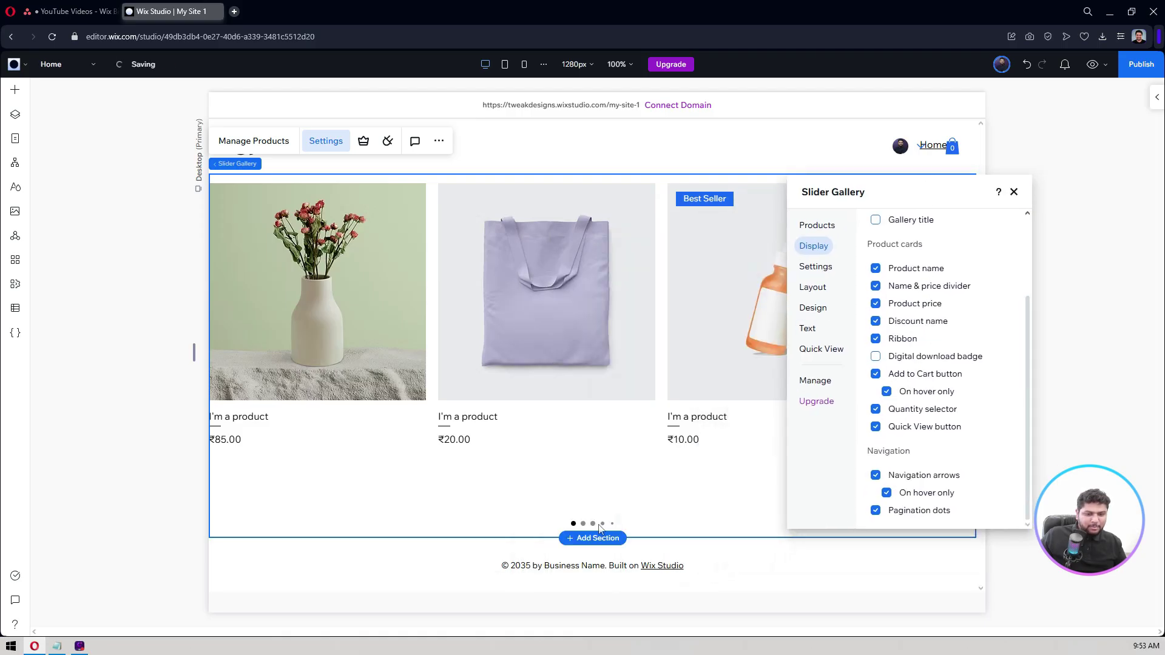
pyautogui.click(903, 414)
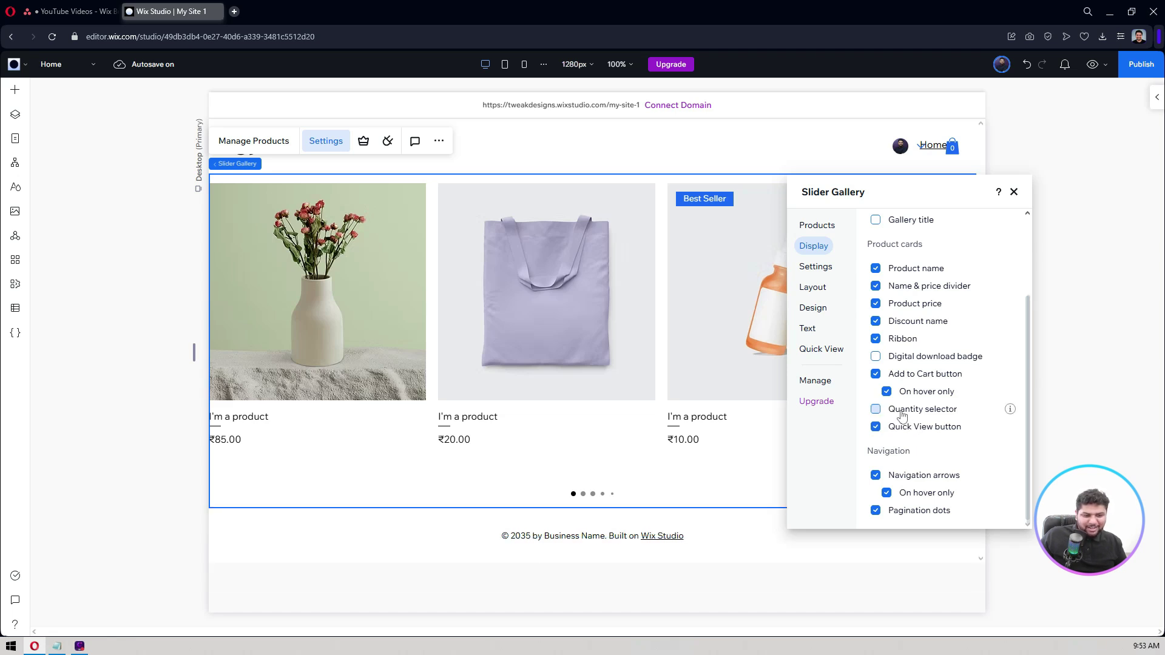
# Review the slider gallery's slider behavior, image hover effect and Add to Cart button action settings
pyautogui.scroll(3, 912, 446)
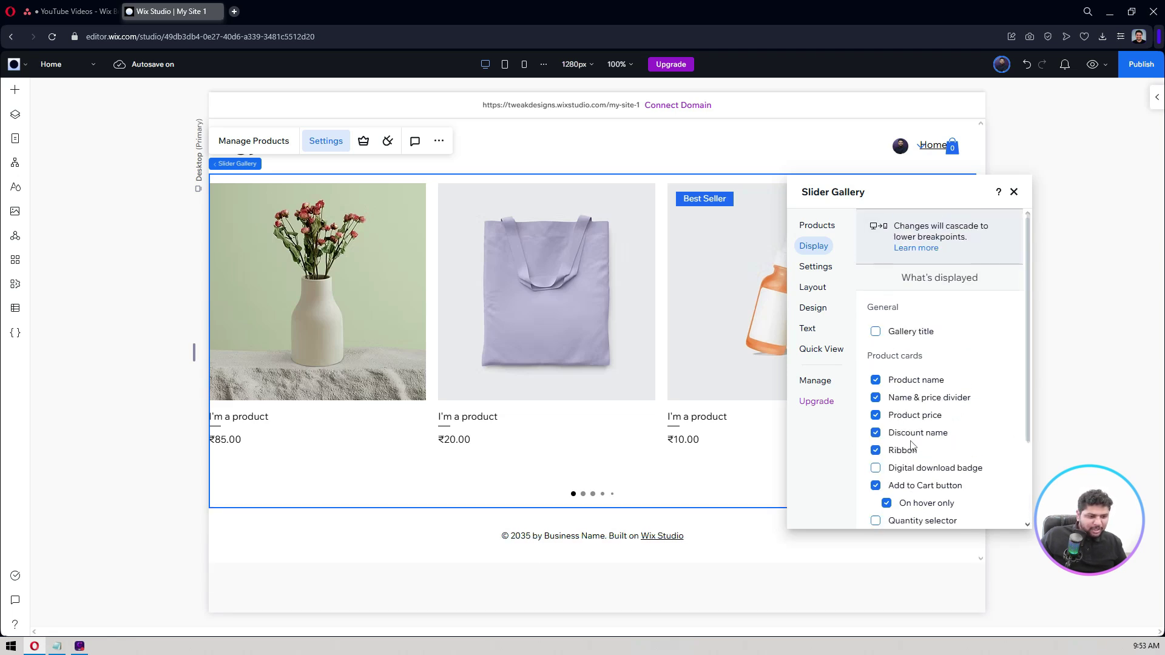
pyautogui.click(827, 267)
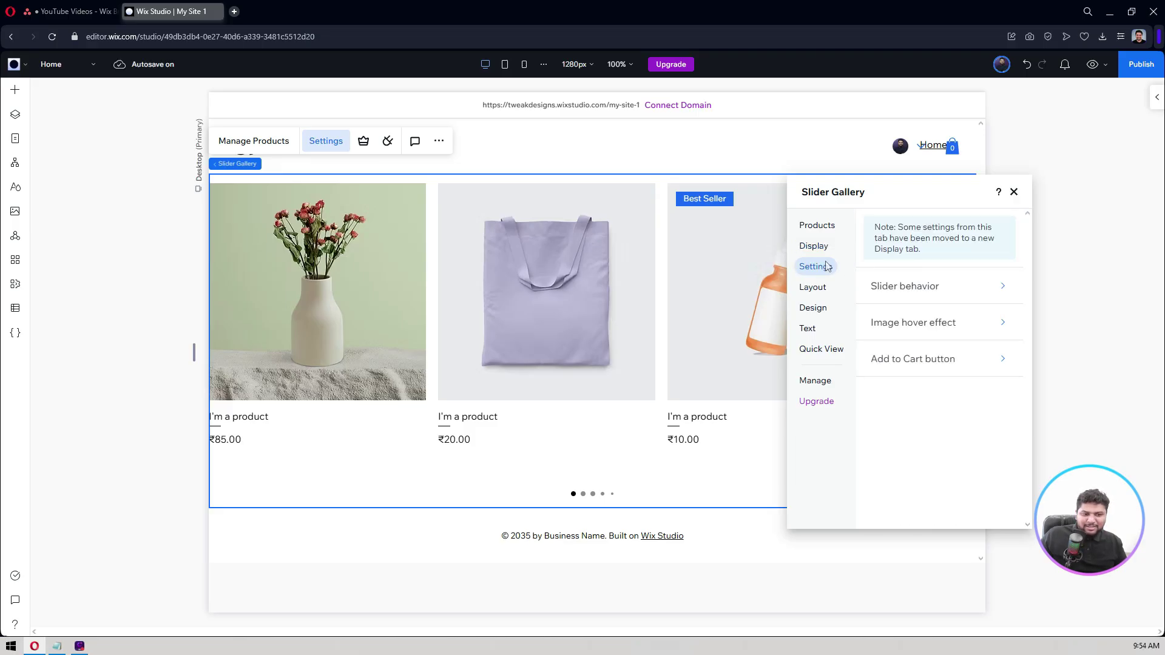
pyautogui.click(949, 285)
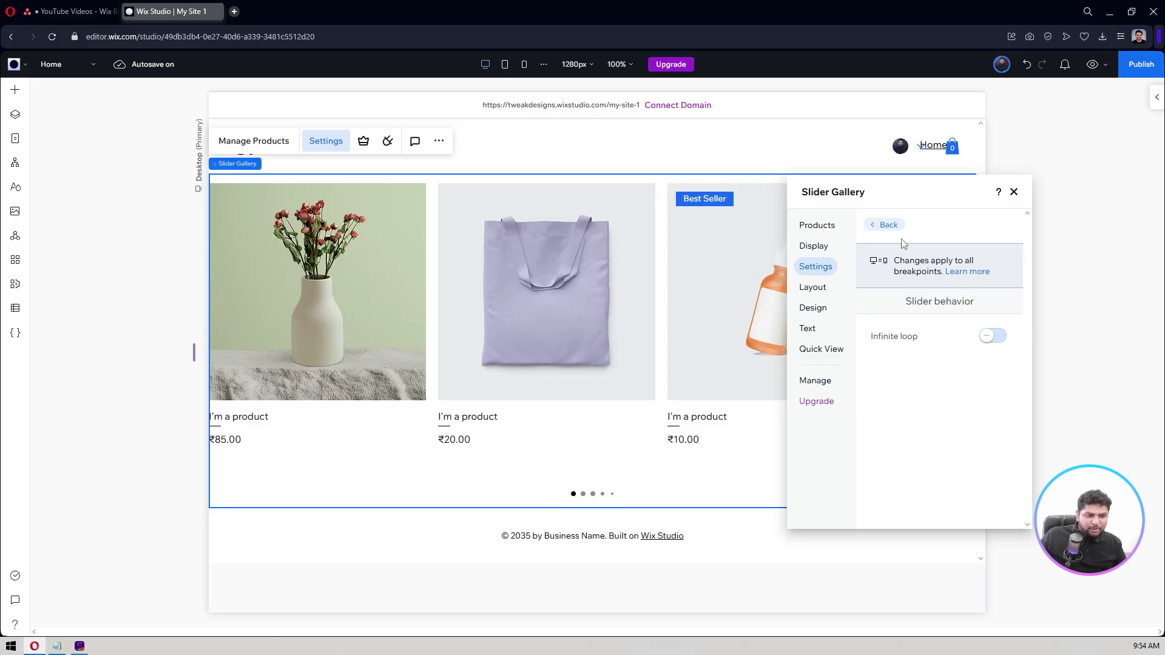
pyautogui.click(886, 225)
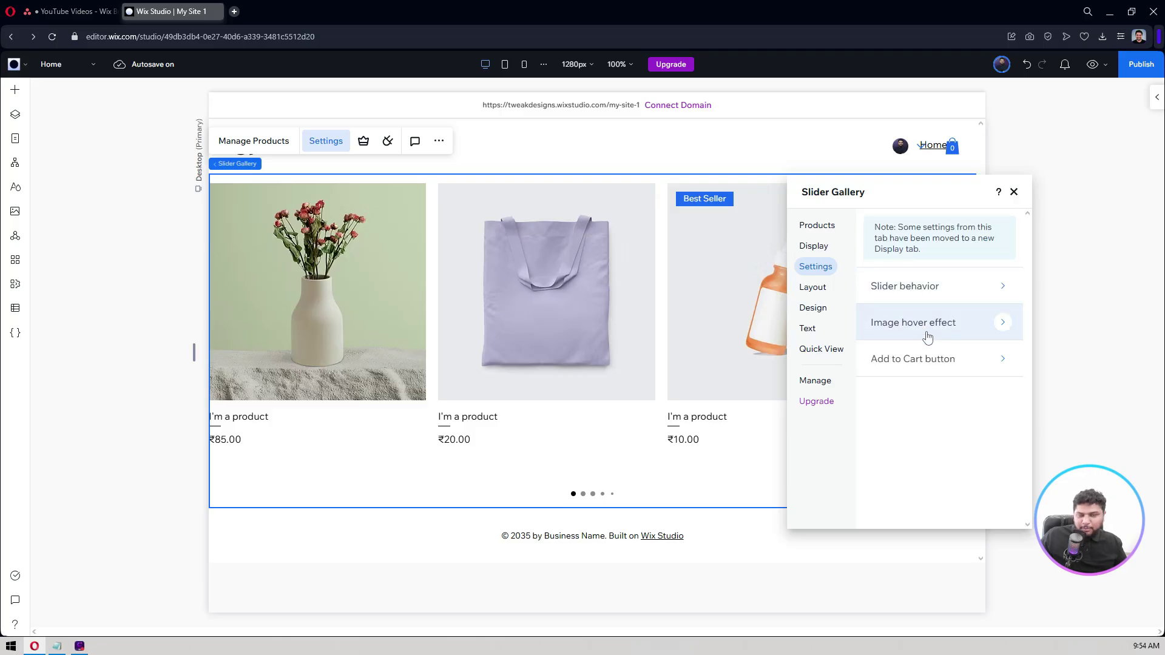
pyautogui.click(961, 324)
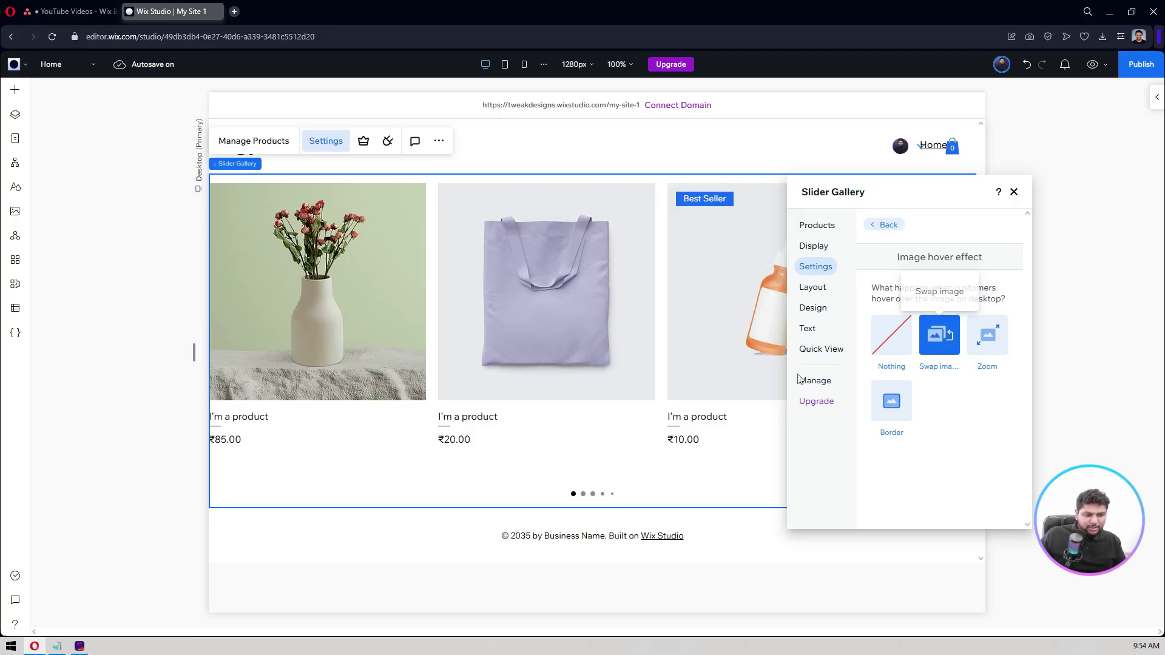
pyautogui.click(883, 226)
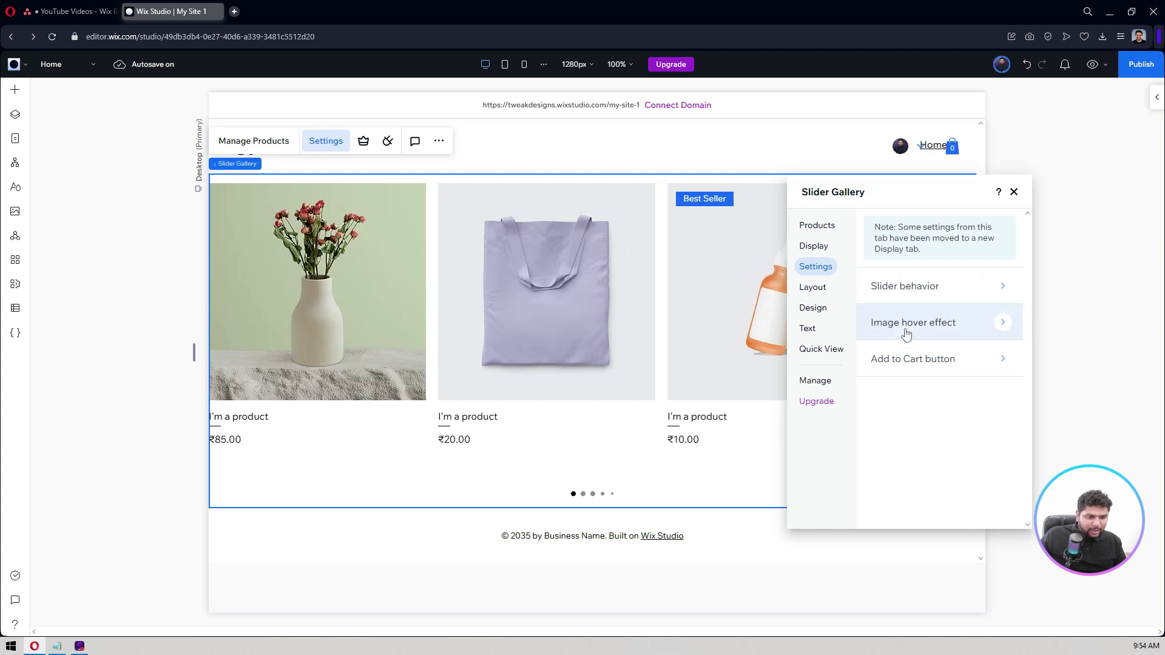
pyautogui.click(917, 371)
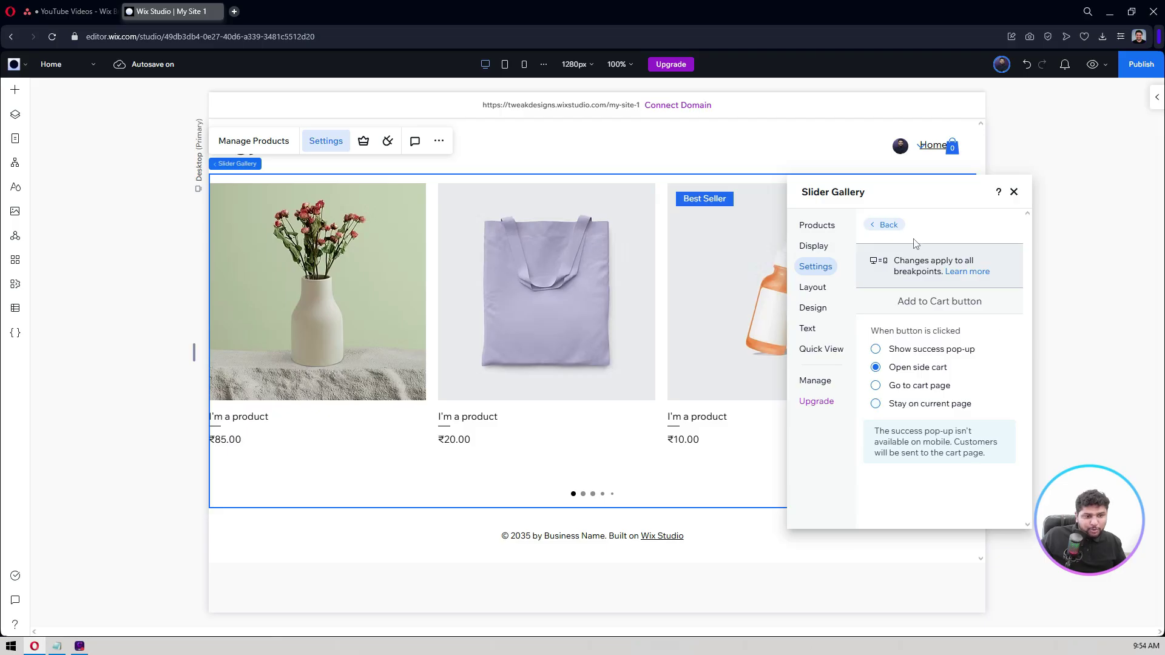
pyautogui.click(885, 225)
# Open the slider gallery's product grid layout and set the spacing between products to 24 px
pyautogui.click(816, 290)
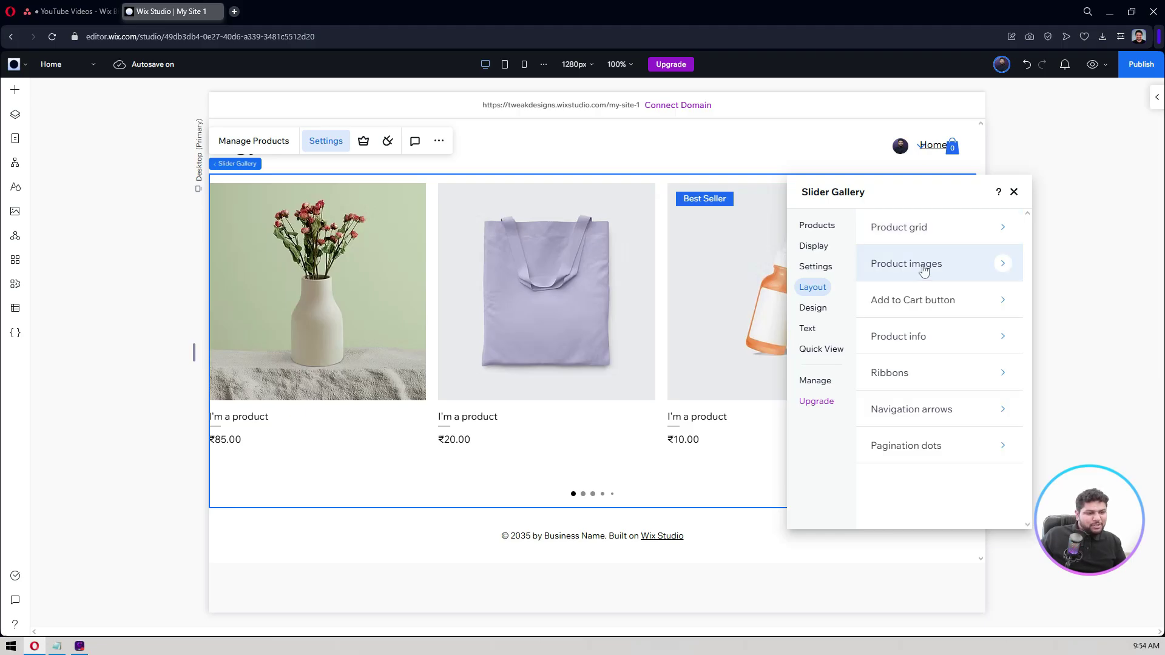
pyautogui.click(922, 226)
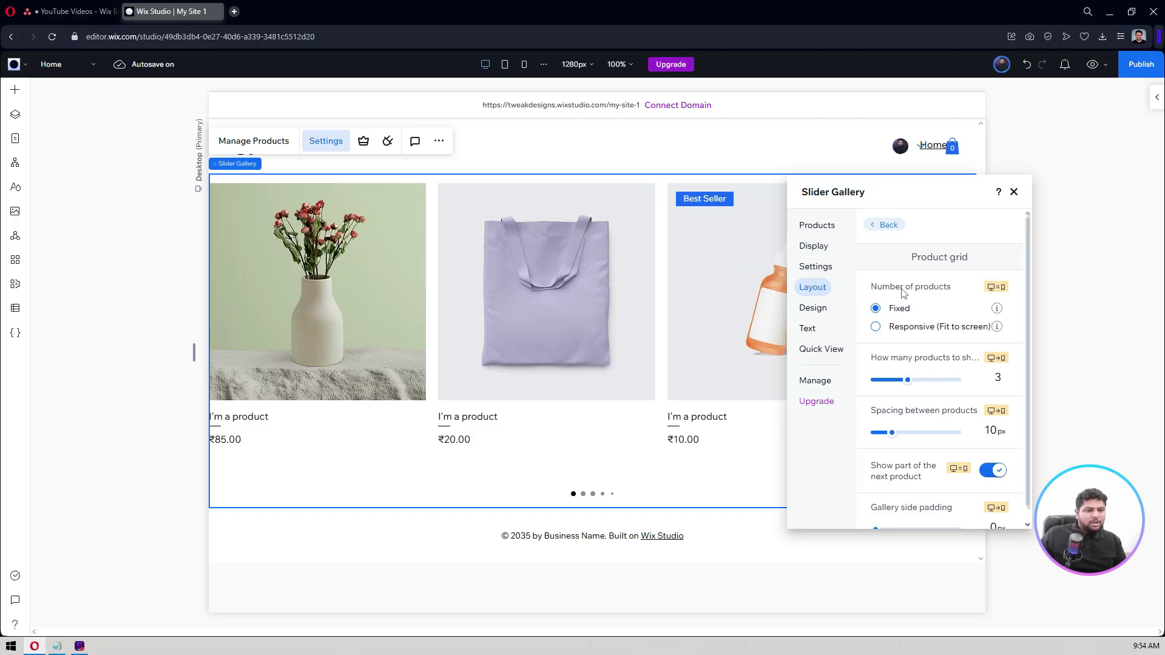
pyautogui.moveTo(1001, 295)
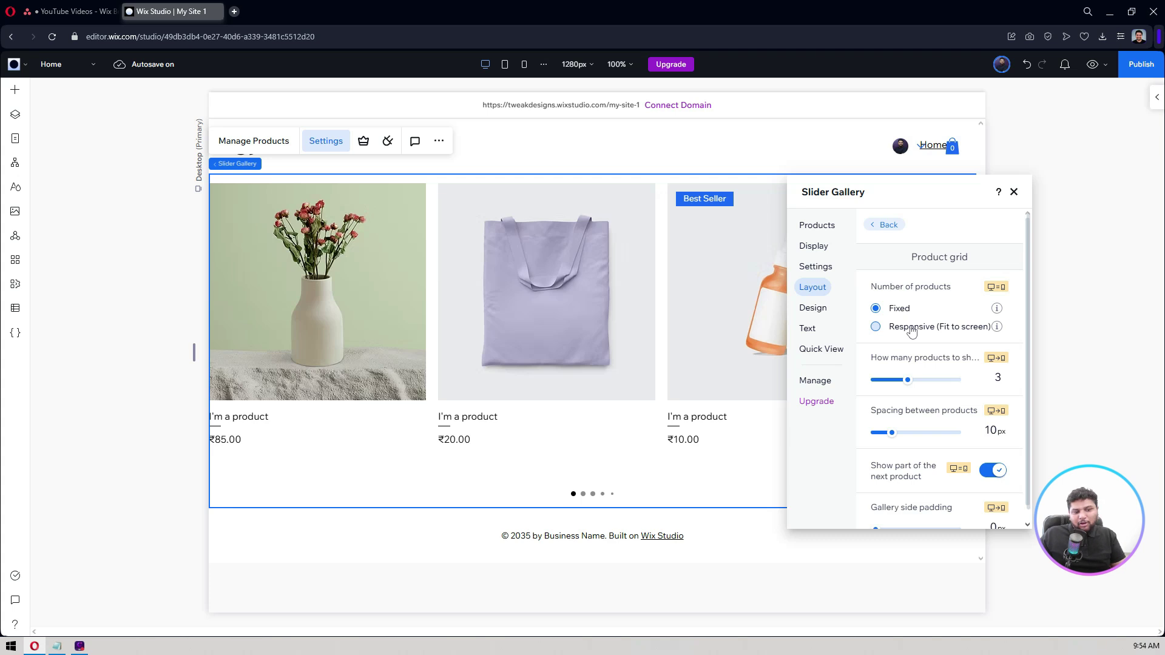
pyautogui.scroll(-1, 912, 327)
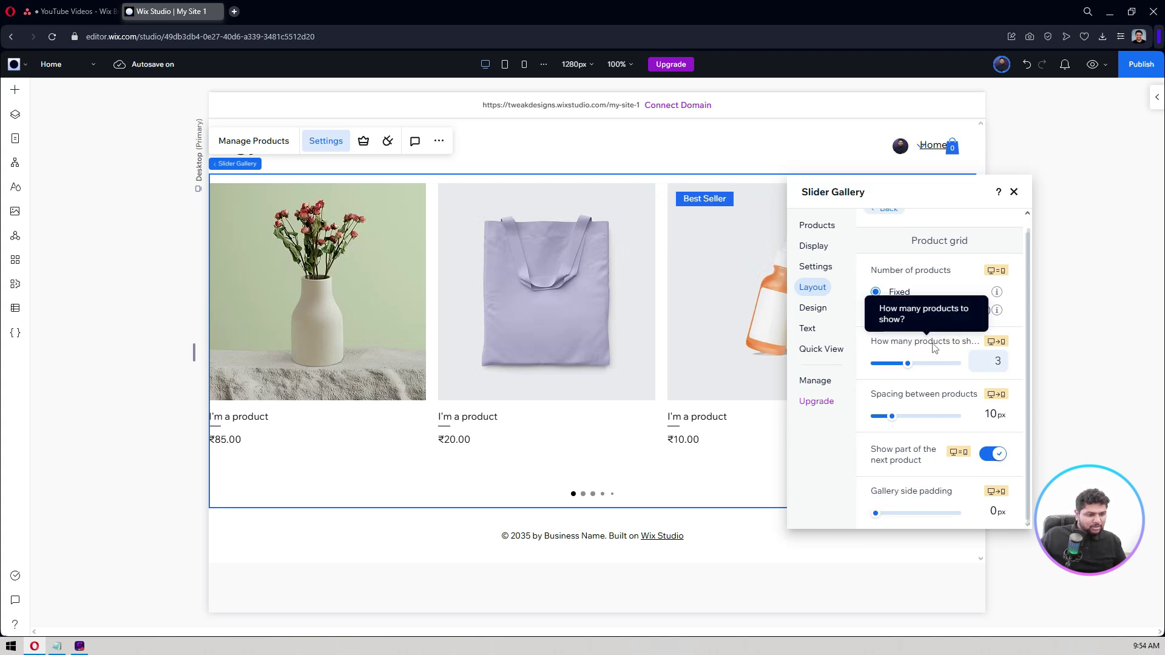
pyautogui.moveTo(941, 194); pyautogui.dragTo(993, 199)
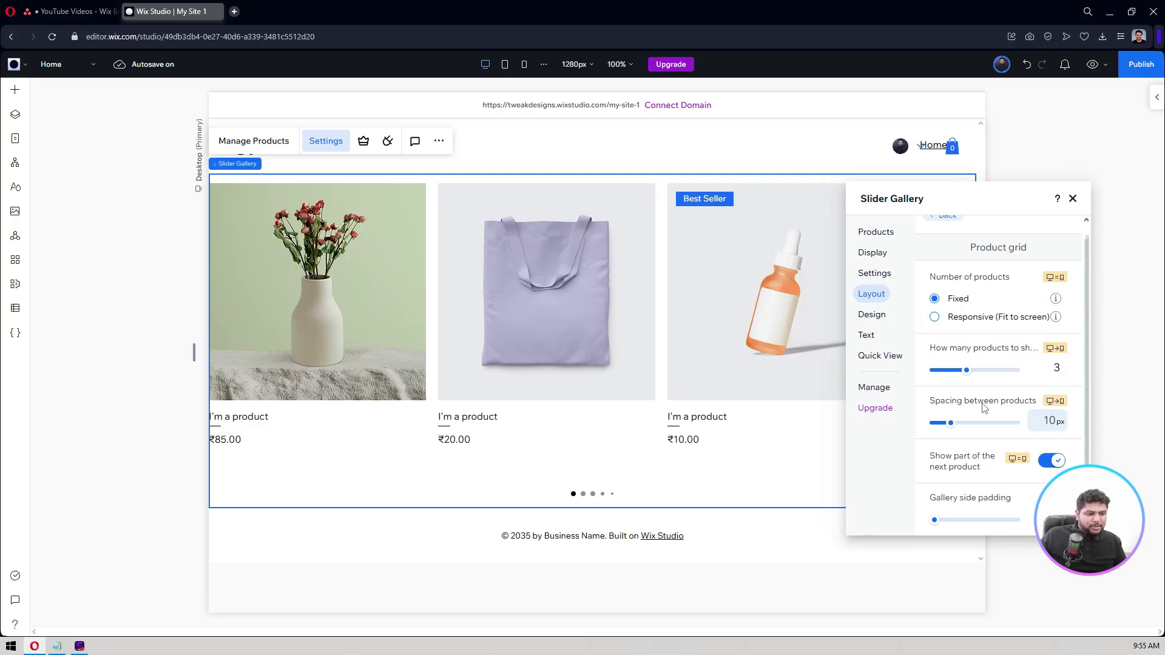
pyautogui.click(1056, 426)
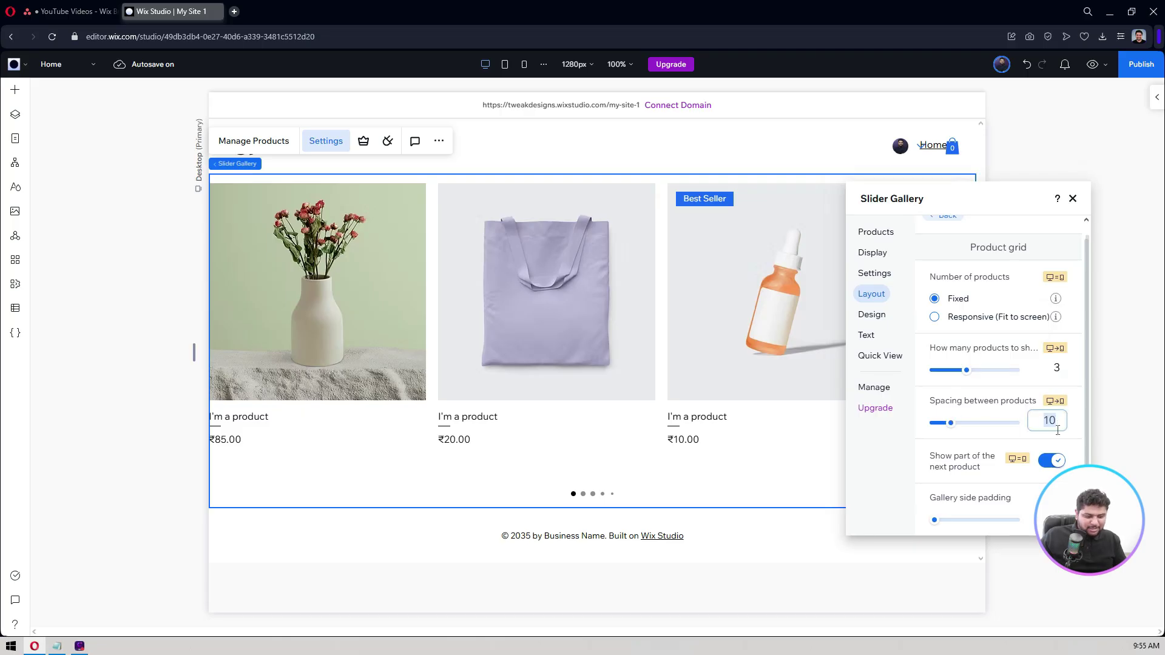
pyautogui.write('24')
pyautogui.hotkey('ctrl', 'a')
pyautogui.write('24')
pyautogui.press('Return')
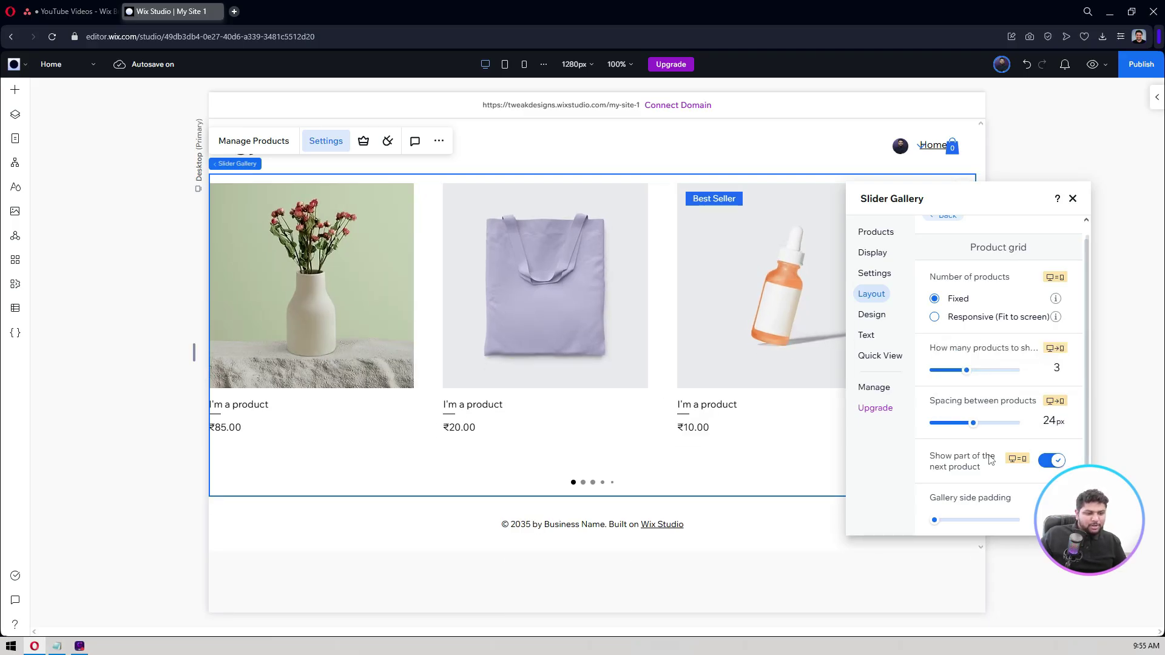
# Turn off showing part of the next product in the slider gallery's product grid and return to the layout options
pyautogui.moveTo(999, 193); pyautogui.dragTo(718, 174)
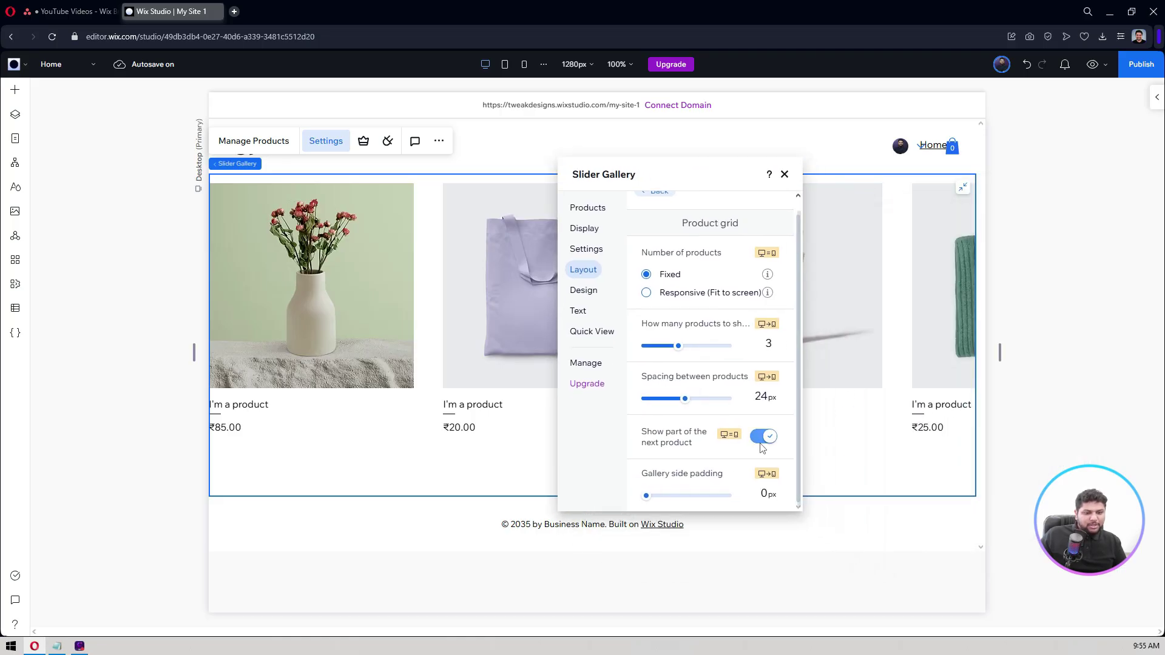
pyautogui.scroll(1, 677, 454)
pyautogui.click(677, 454)
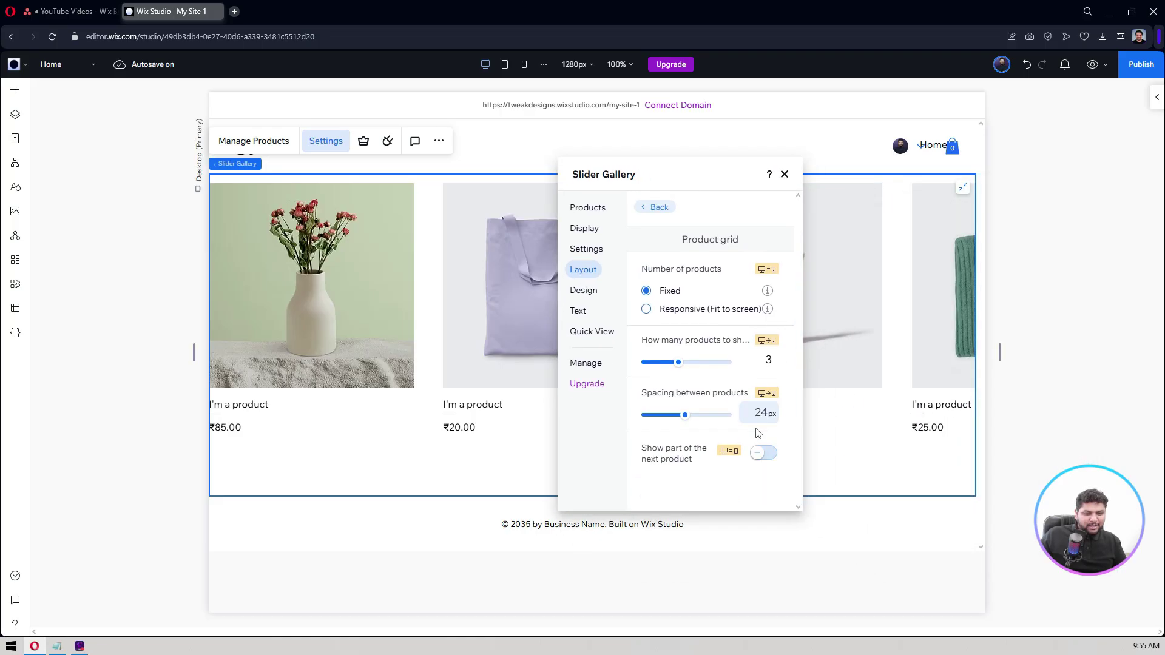
pyautogui.moveTo(711, 169); pyautogui.dragTo(997, 232)
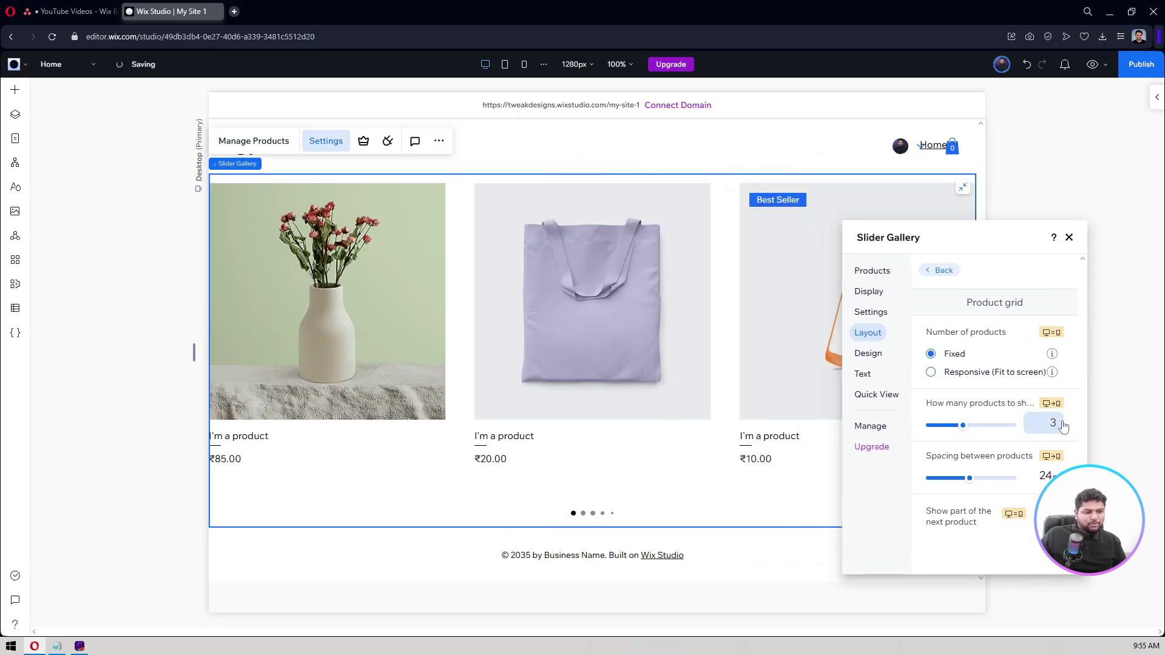
pyautogui.click(943, 272)
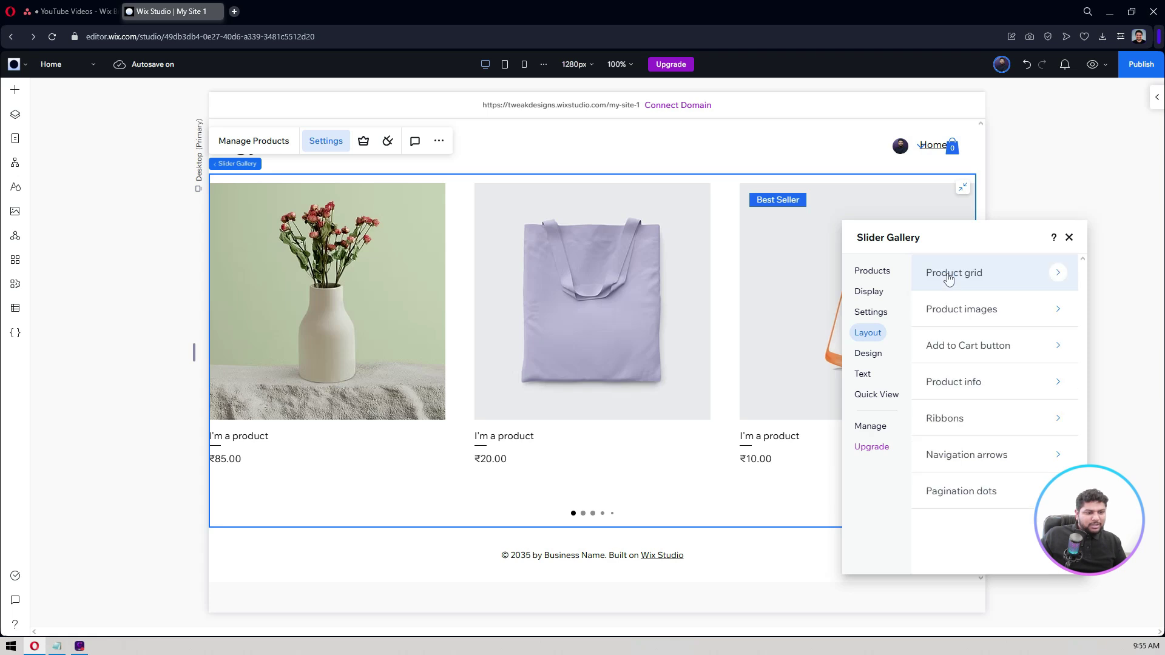
# Try Fit image resizing and the 3:4 image ratio on the product images, restoring Crop and 1:1 respectively
pyautogui.click(963, 312)
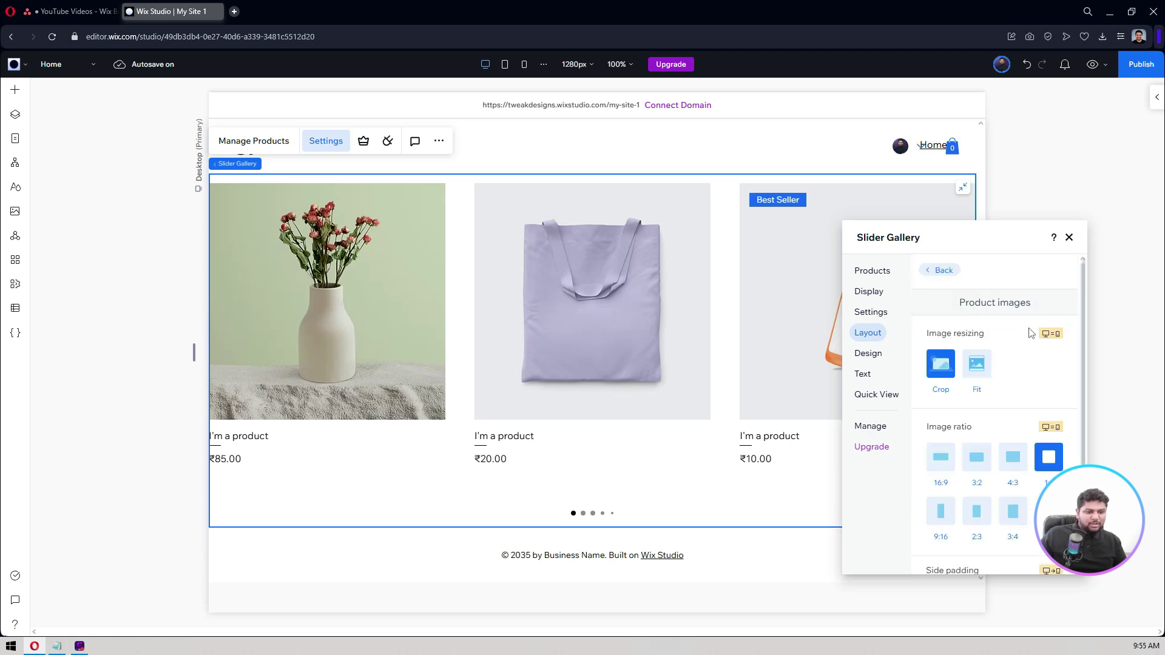
pyautogui.click(981, 367)
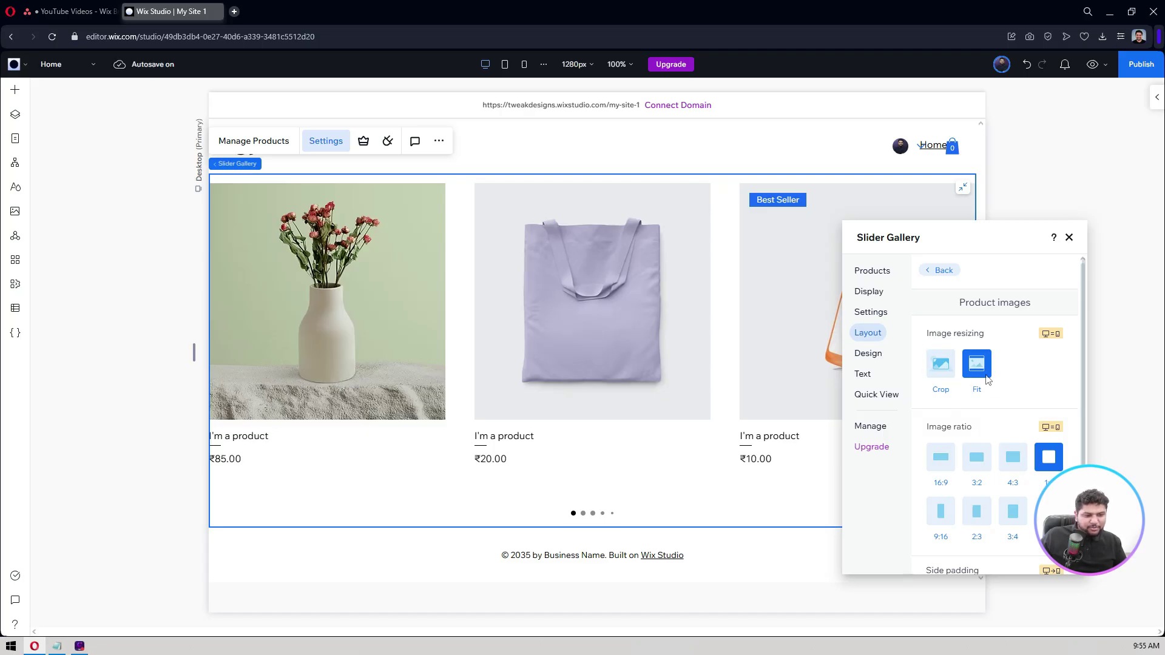
pyautogui.click(942, 367)
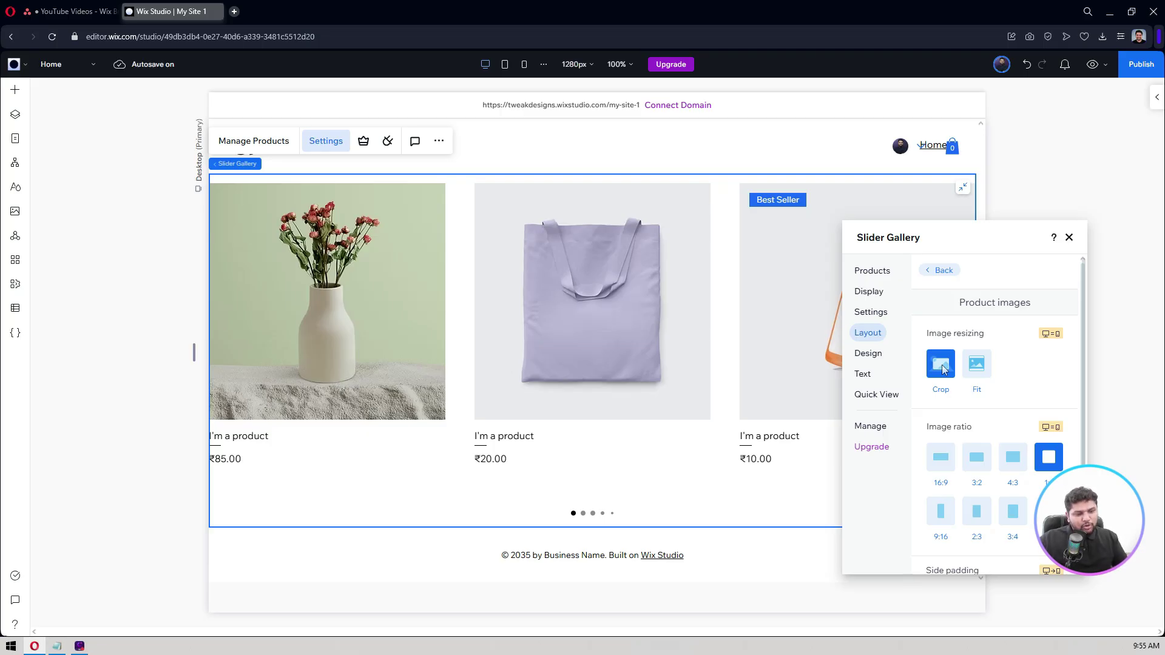
pyautogui.scroll(-2, 993, 382)
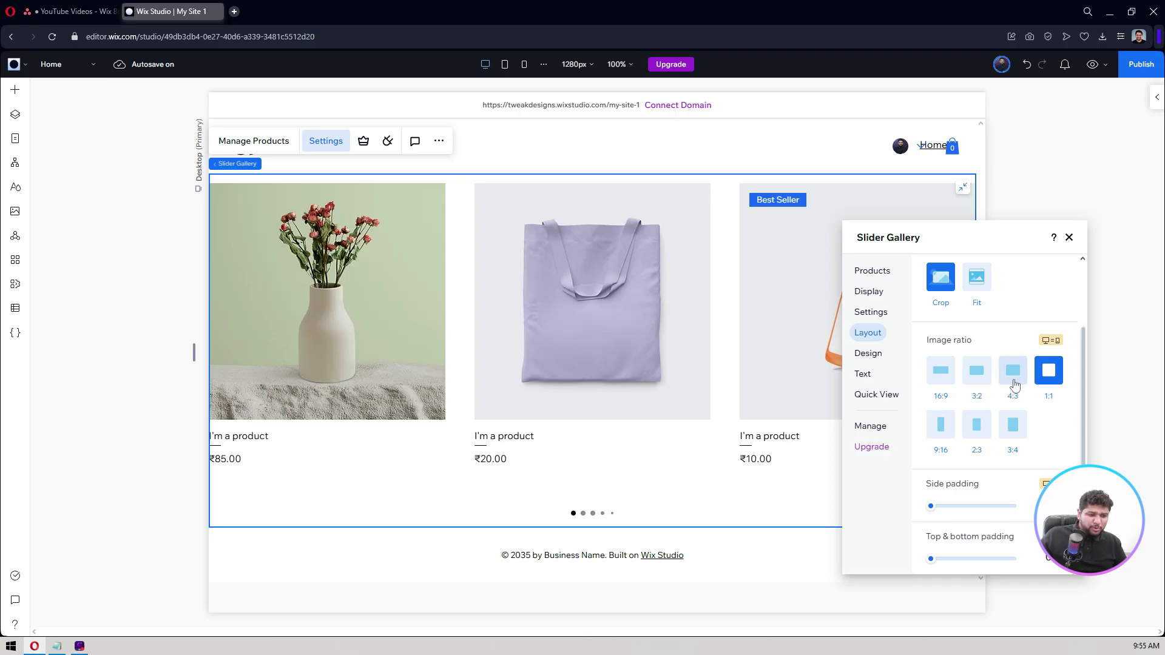
pyautogui.click(1020, 434)
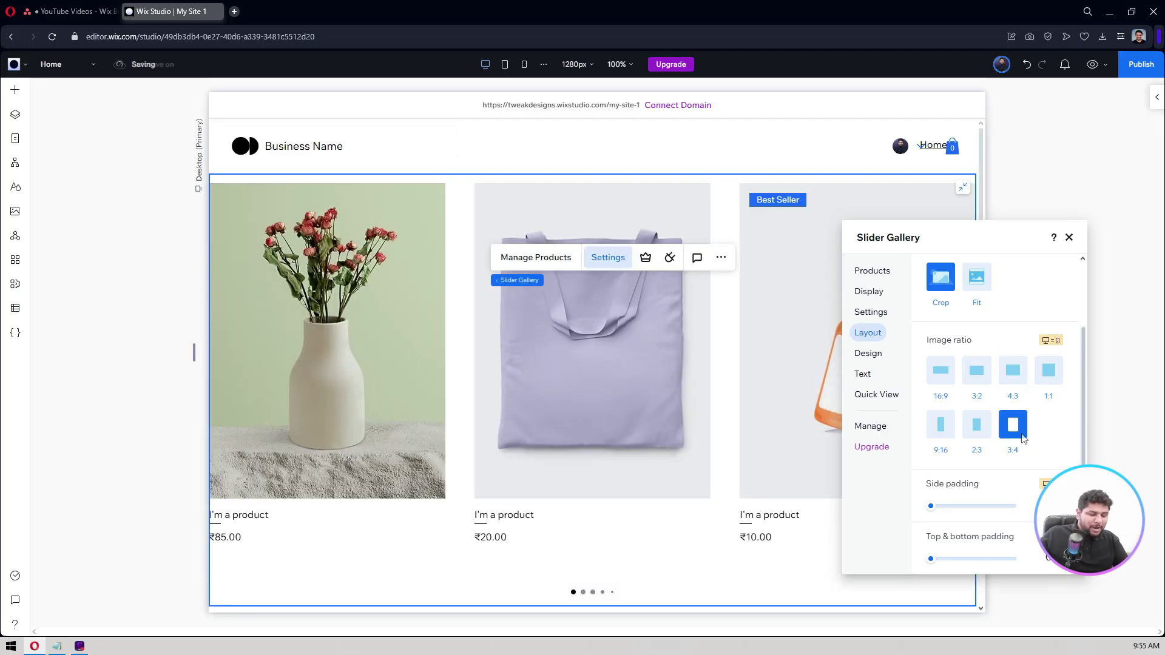
pyautogui.click(1059, 375)
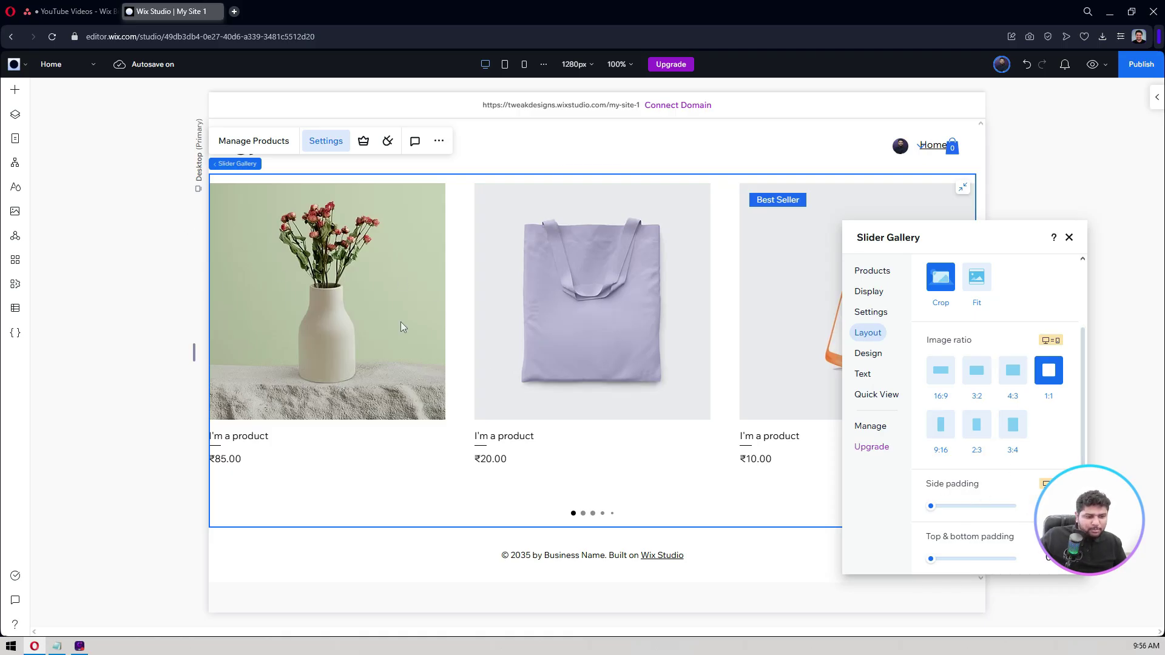
# Try adding side padding to the product images, remove it again and return to the layout options
pyautogui.write('6')
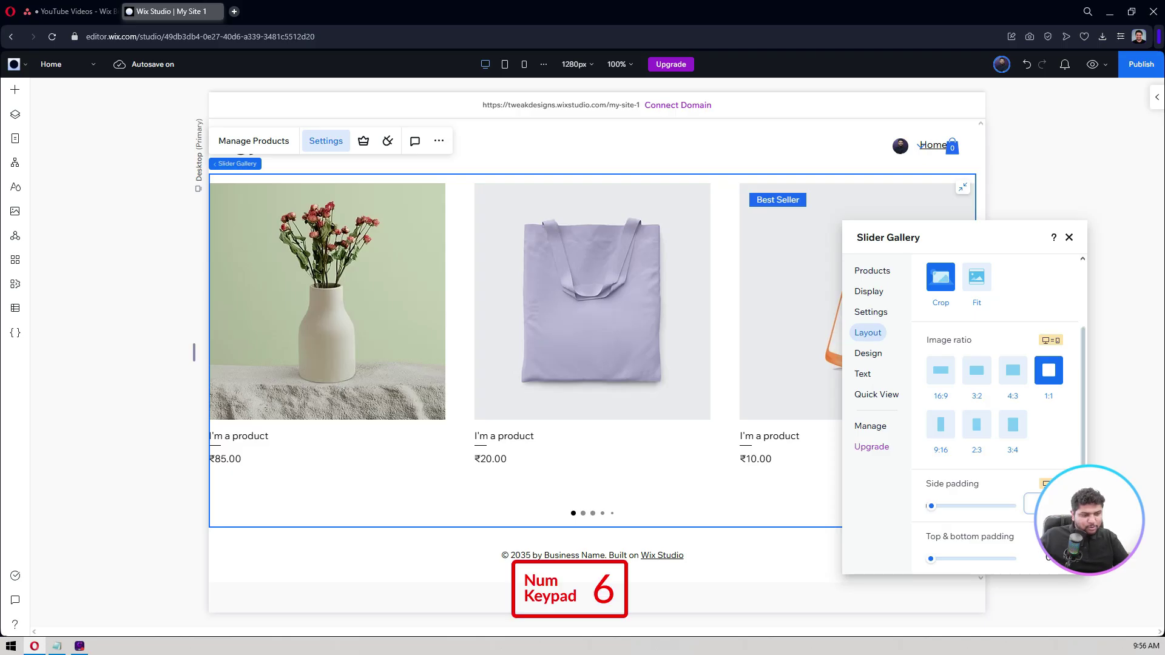
pyautogui.press('Return')
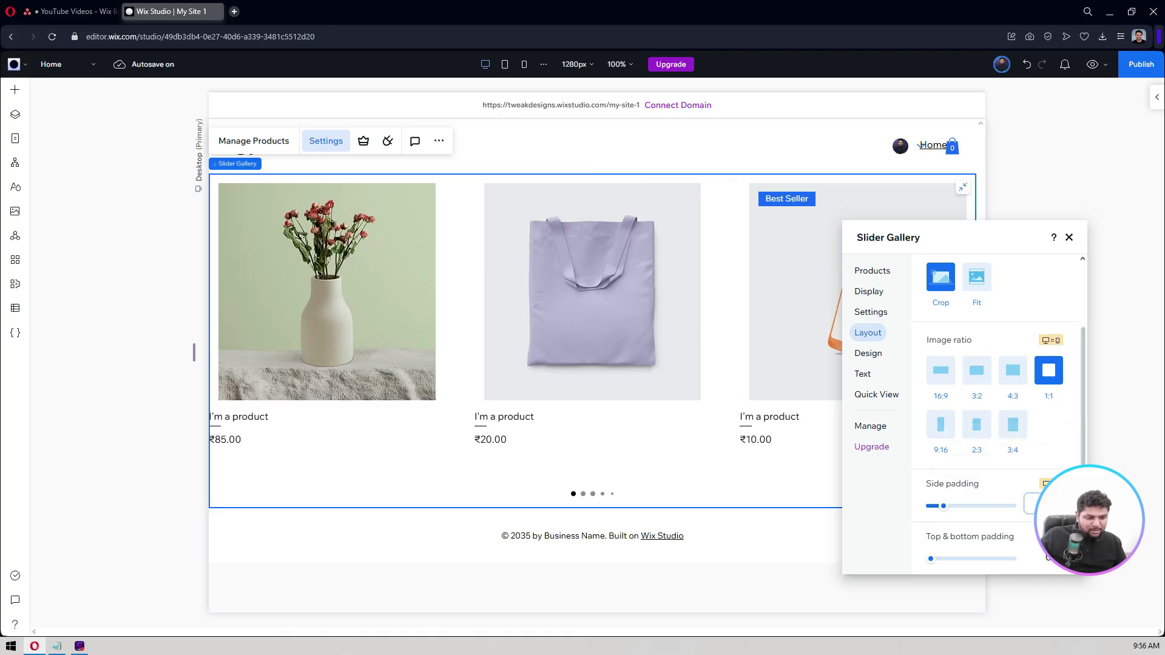
pyautogui.press('Return')
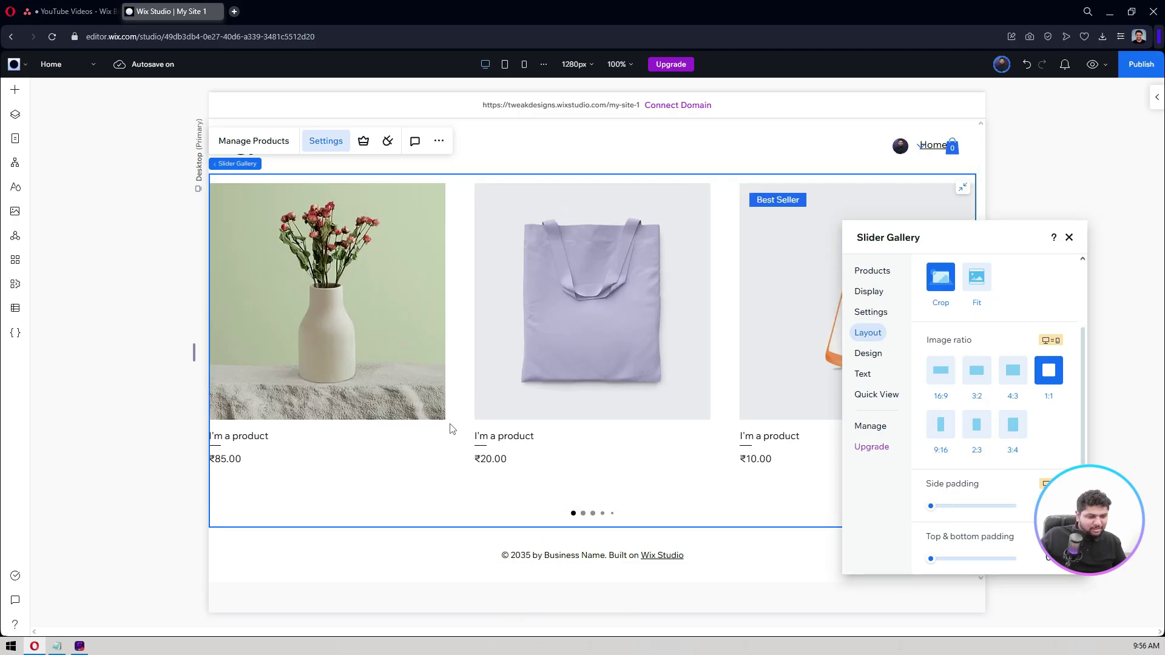
pyautogui.scroll(2, 1018, 347)
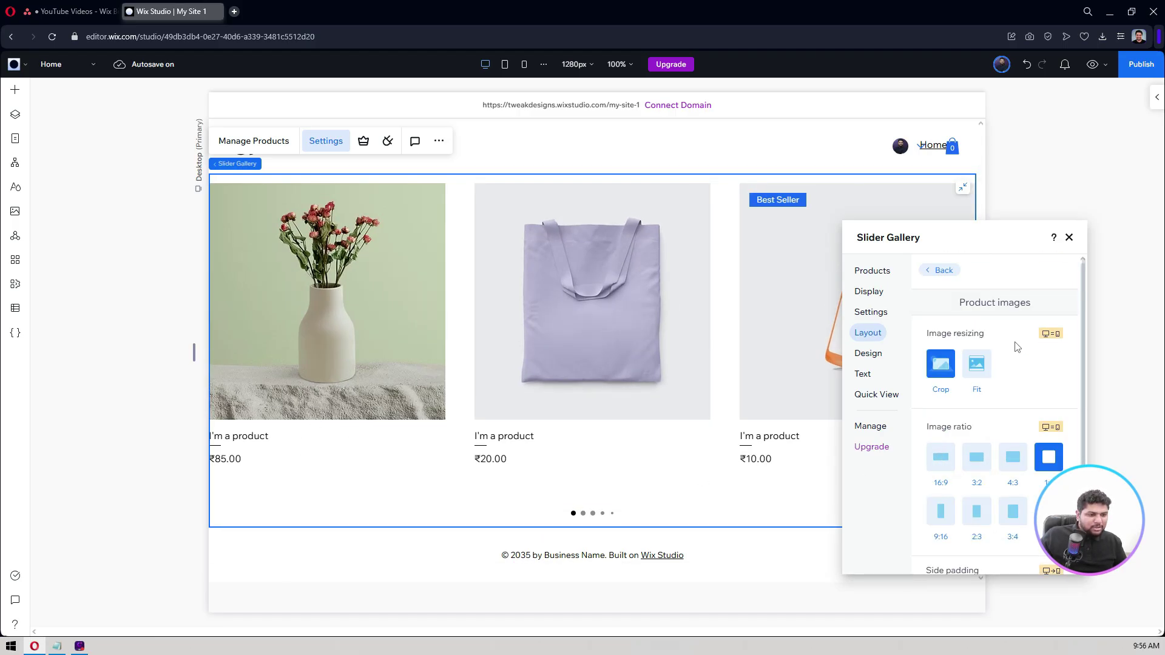
pyautogui.click(940, 273)
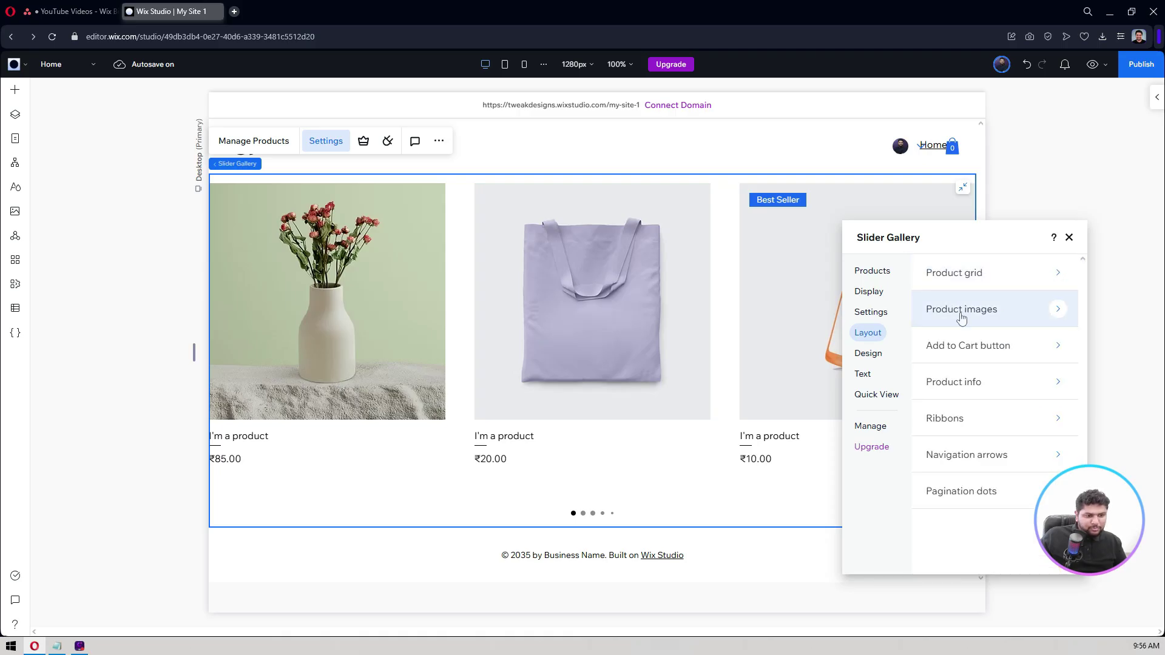
# Place the Add to Cart button on the product image and review its padding options
pyautogui.click(945, 357)
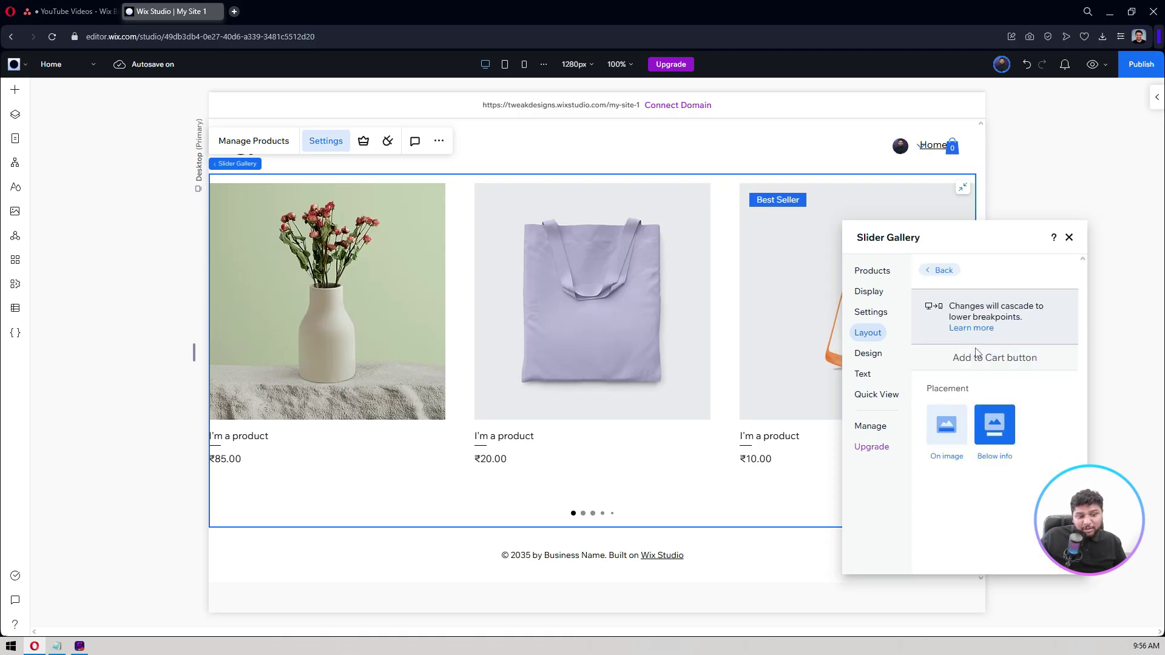
pyautogui.click(945, 429)
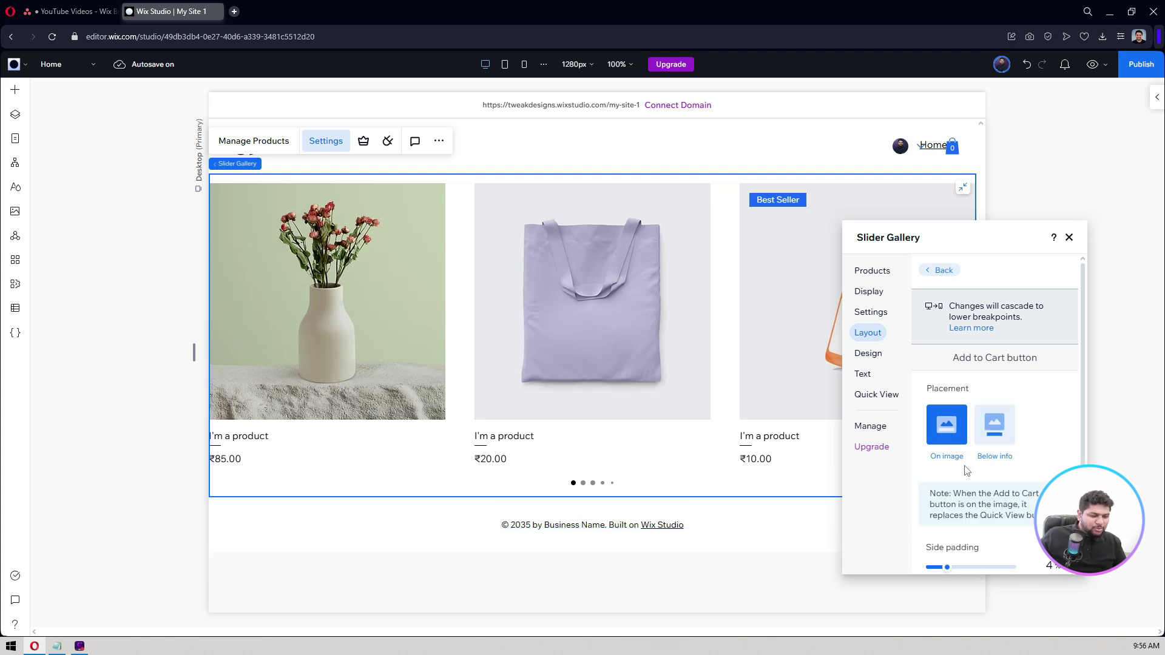
pyautogui.scroll(-1, 966, 471)
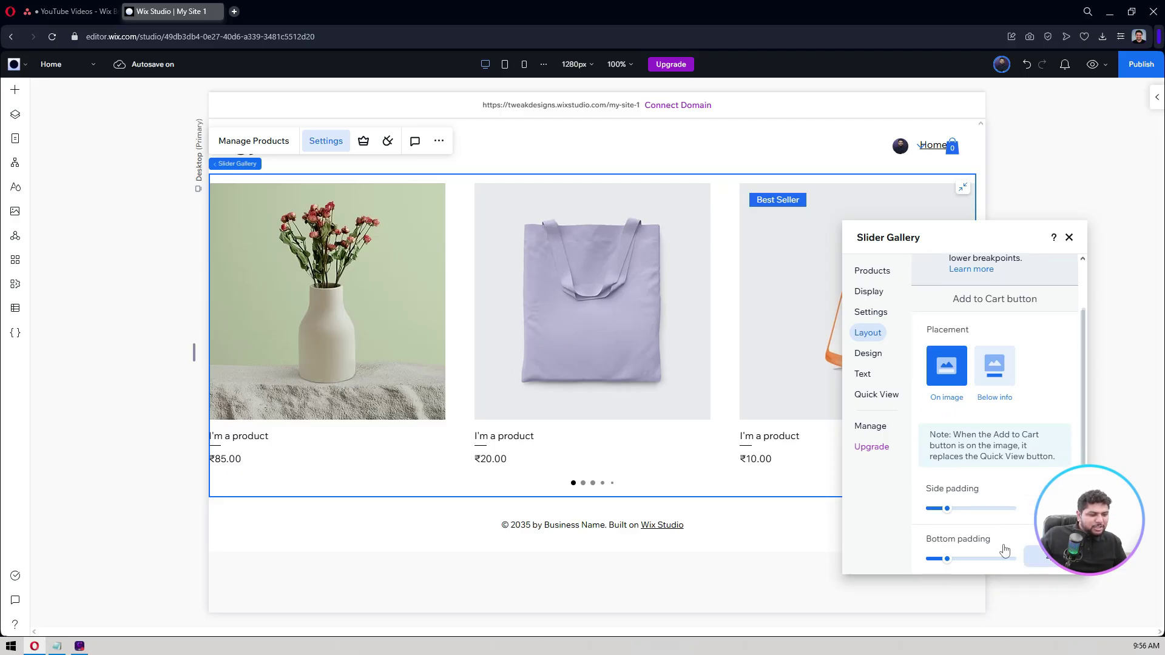
pyautogui.scroll(1, 928, 292)
pyautogui.click(941, 268)
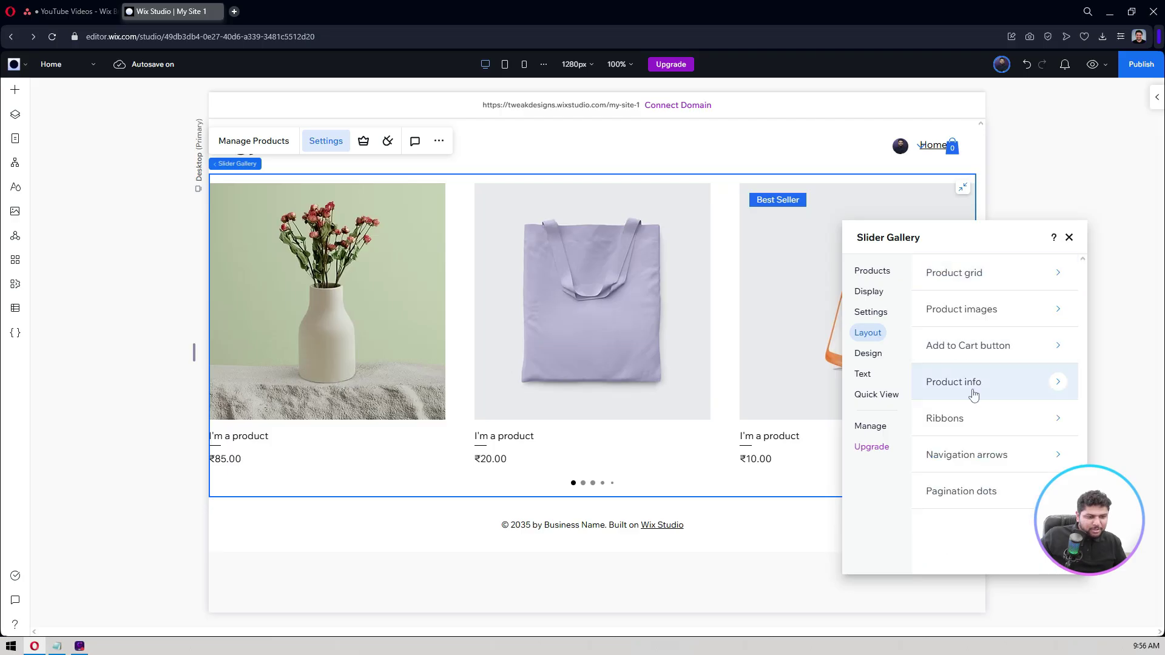
# Choose the product card layout with the product info centered below the image
pyautogui.click(975, 392)
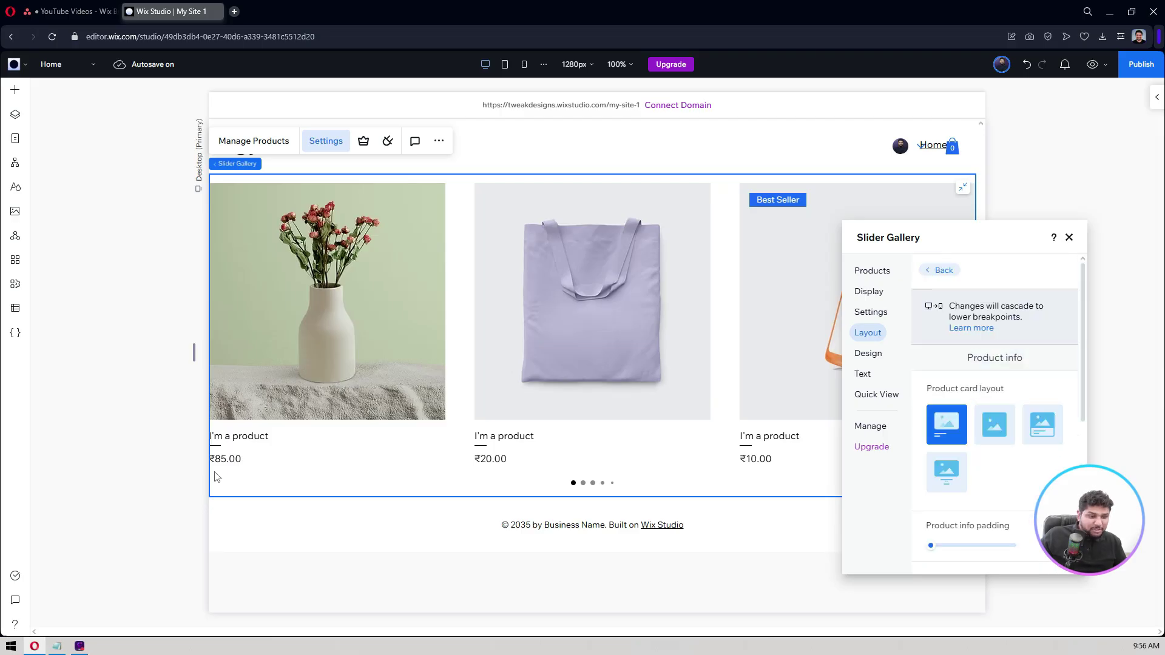
pyautogui.click(949, 473)
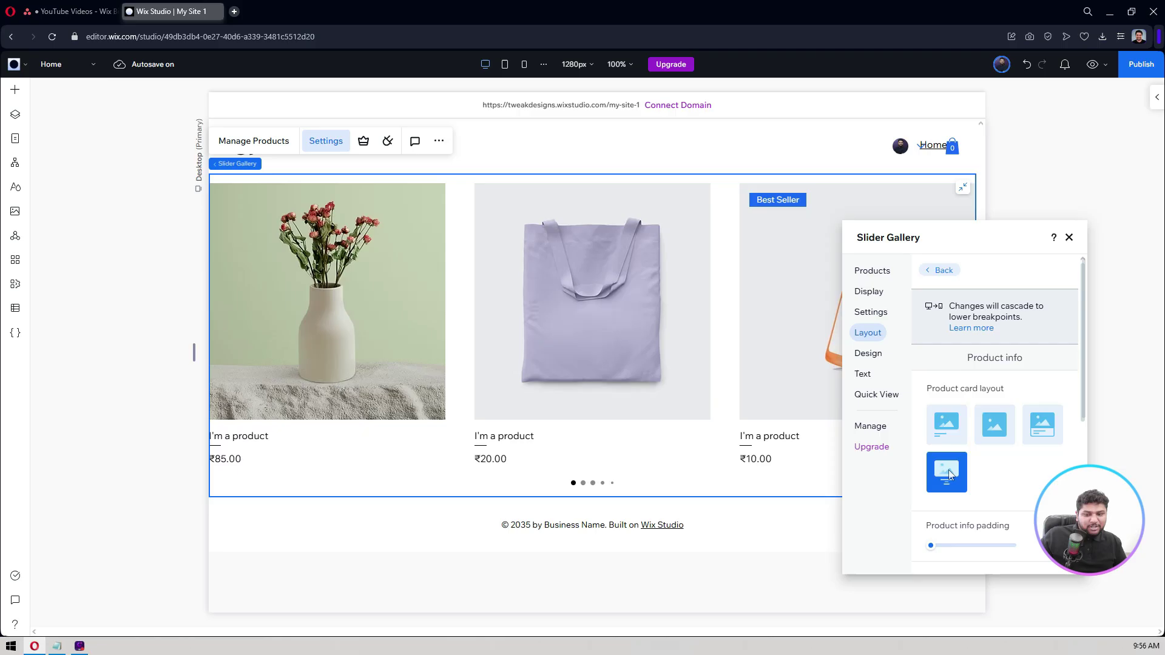
# Switch the product cards to the framed layout with info below the image and set the name and price layout to Side by side
pyautogui.click(1041, 440)
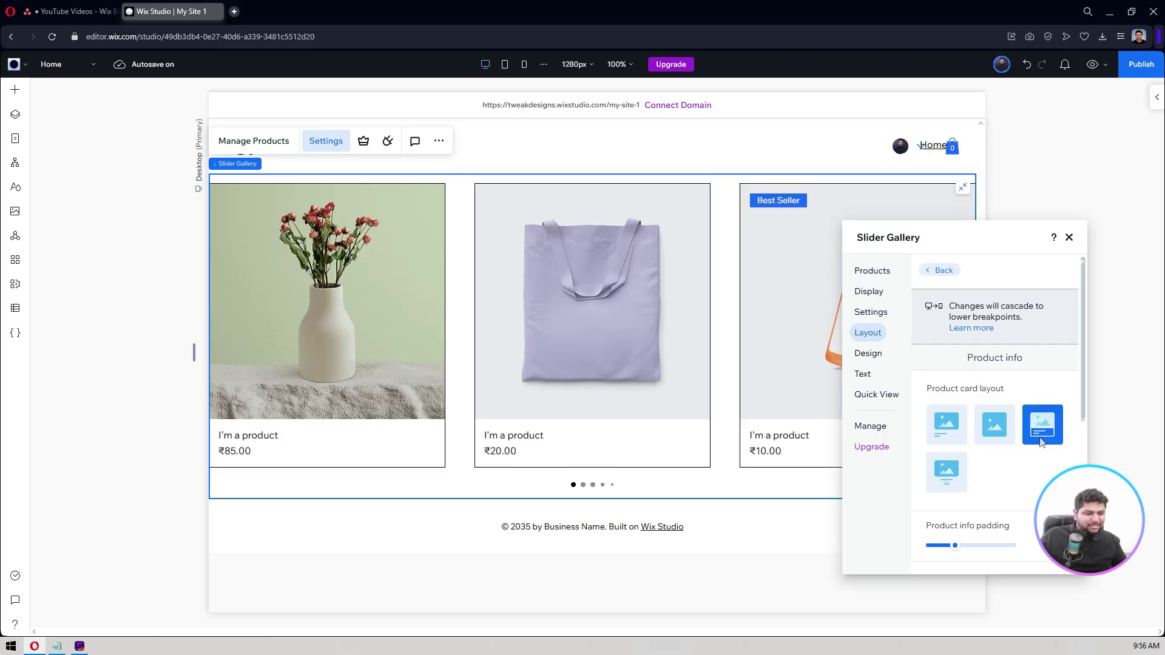
pyautogui.scroll(-2, 1033, 453)
pyautogui.scroll(-3, 1033, 453)
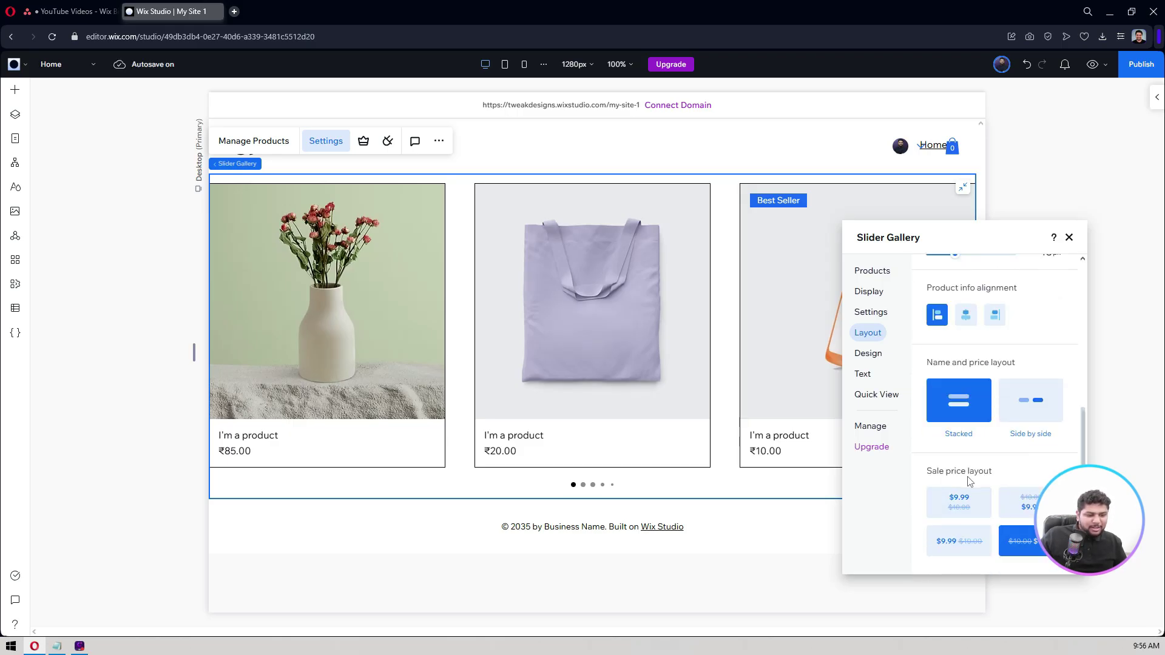
pyautogui.scroll(1, 980, 504)
pyautogui.scroll(-1, 989, 477)
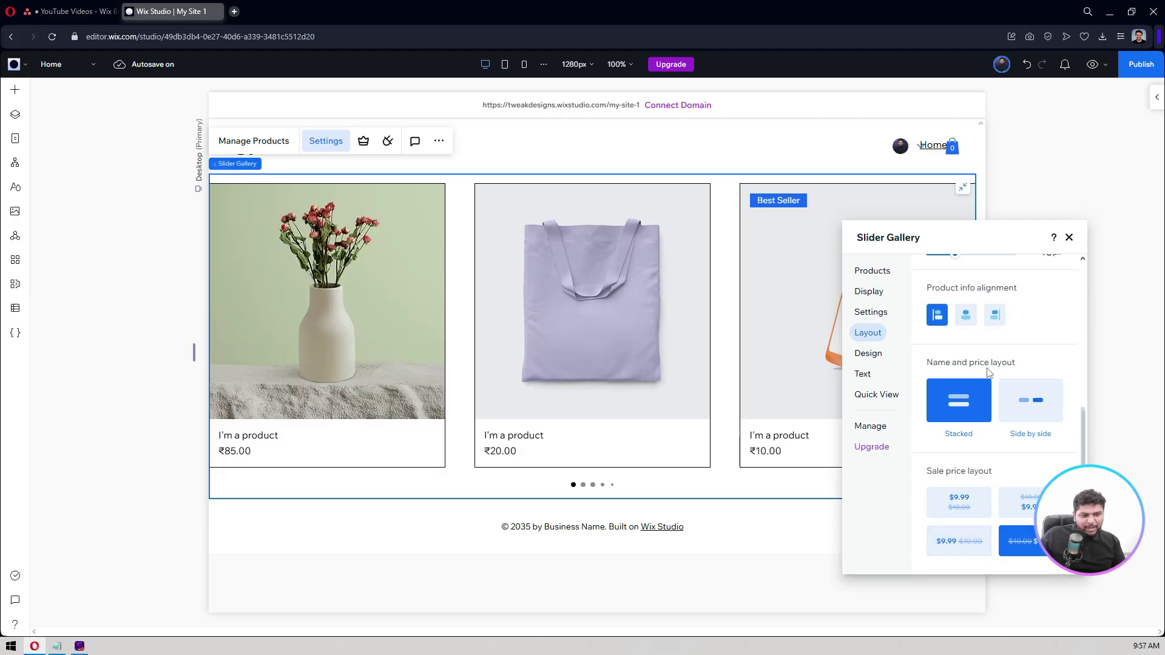
pyautogui.click(1038, 405)
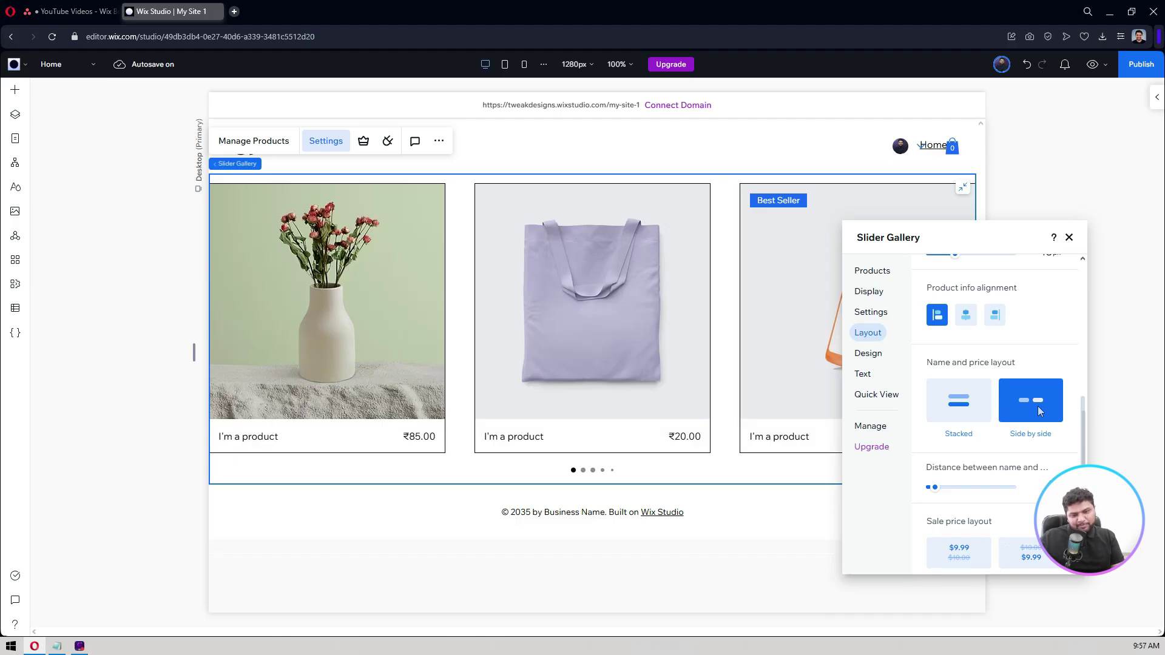
# Choose the unframed product card layout with info below the image, trying centered info alignment before restoring left alignment
pyautogui.scroll(5, 1038, 407)
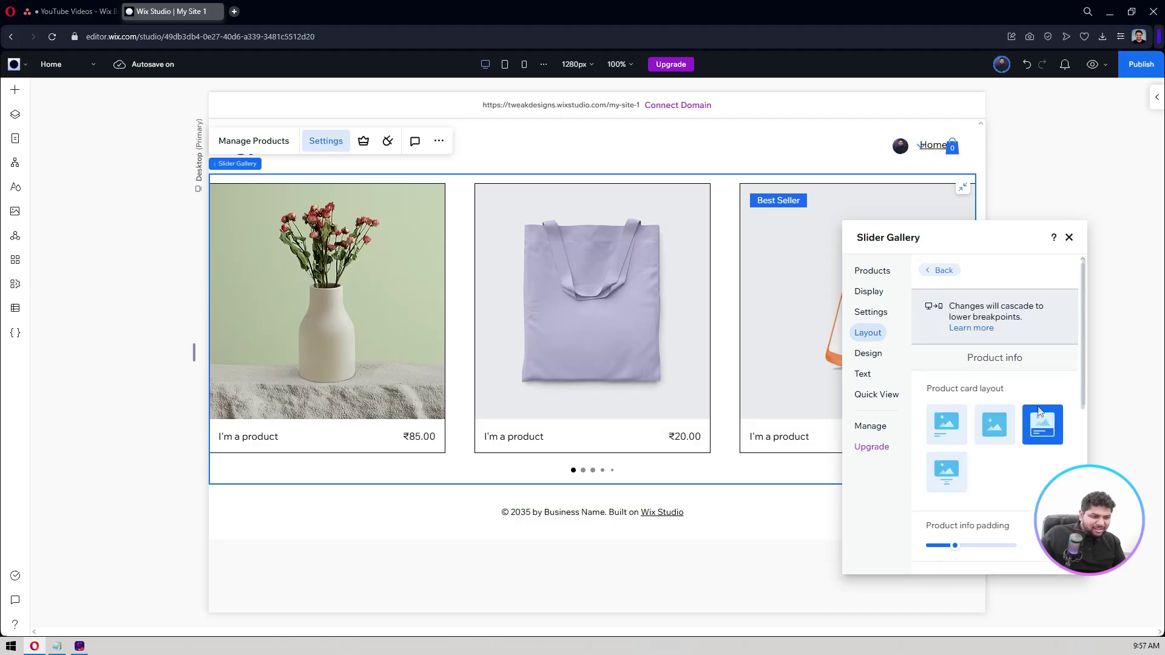
pyautogui.click(947, 424)
pyautogui.scroll(-3, 1021, 497)
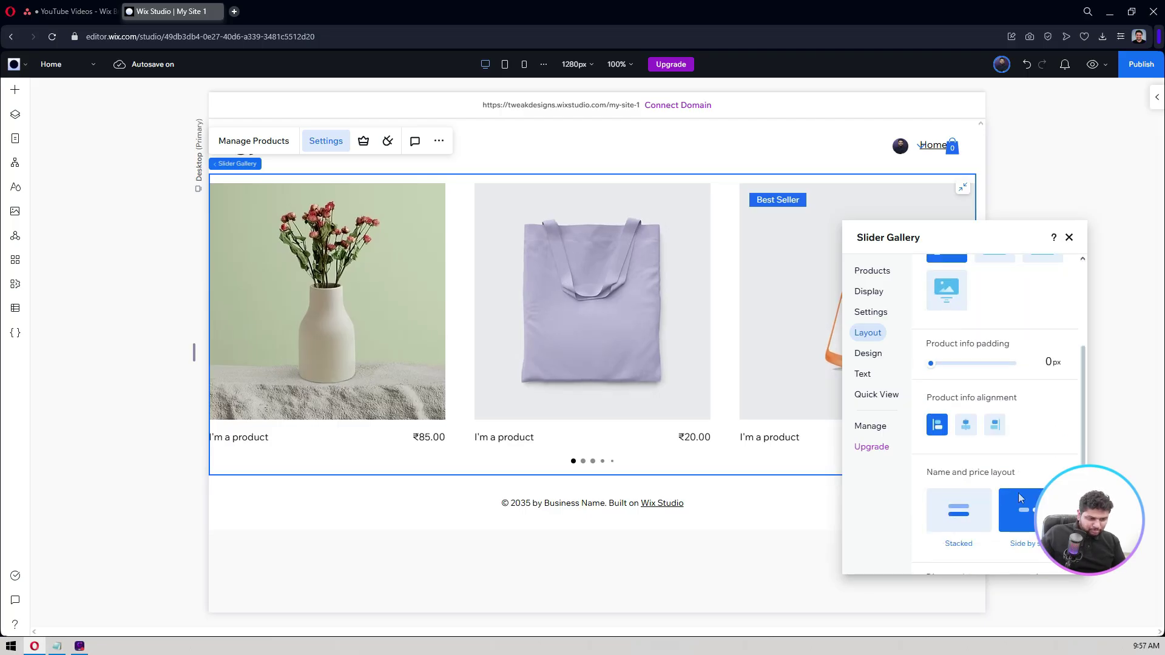
pyautogui.click(965, 428)
pyautogui.click(937, 425)
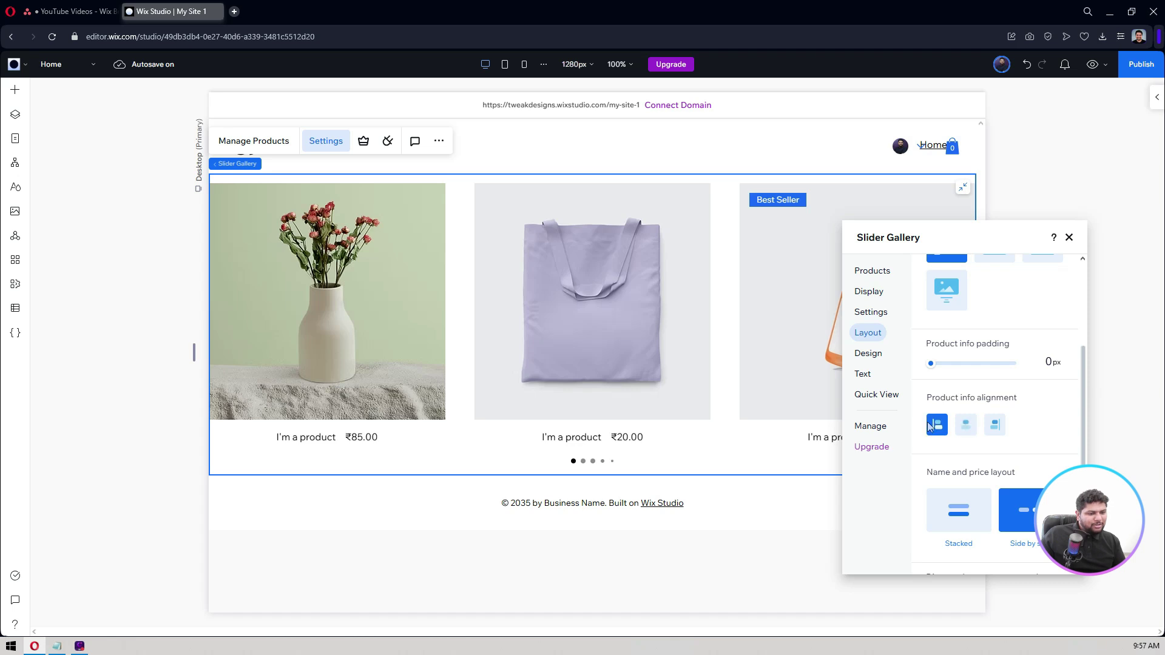
pyautogui.scroll(-3, 1037, 435)
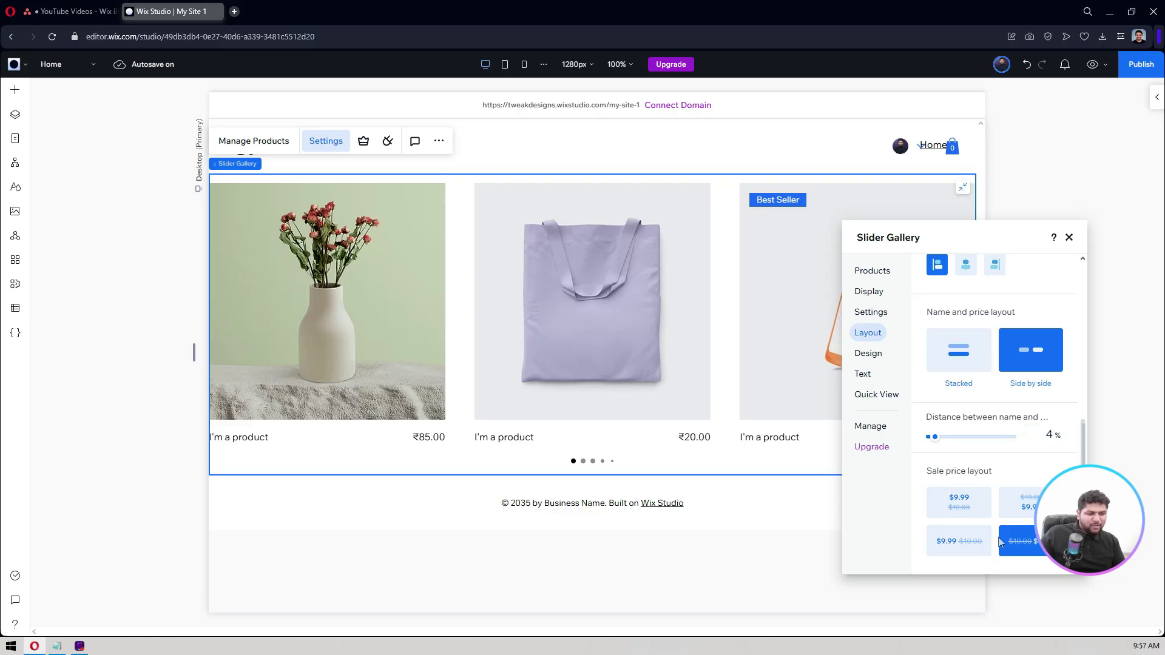
pyautogui.scroll(5, 983, 425)
pyautogui.click(940, 271)
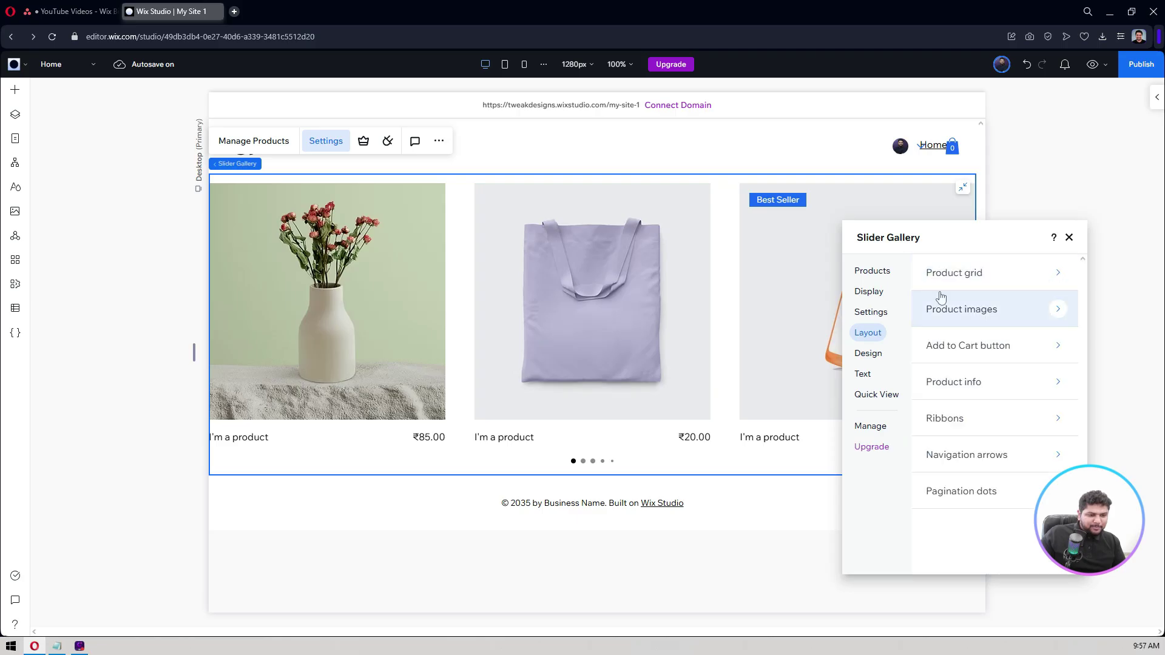
# Try placing the ribbons in the product info, restore the On Image placement and return to the layout options
pyautogui.click(971, 425)
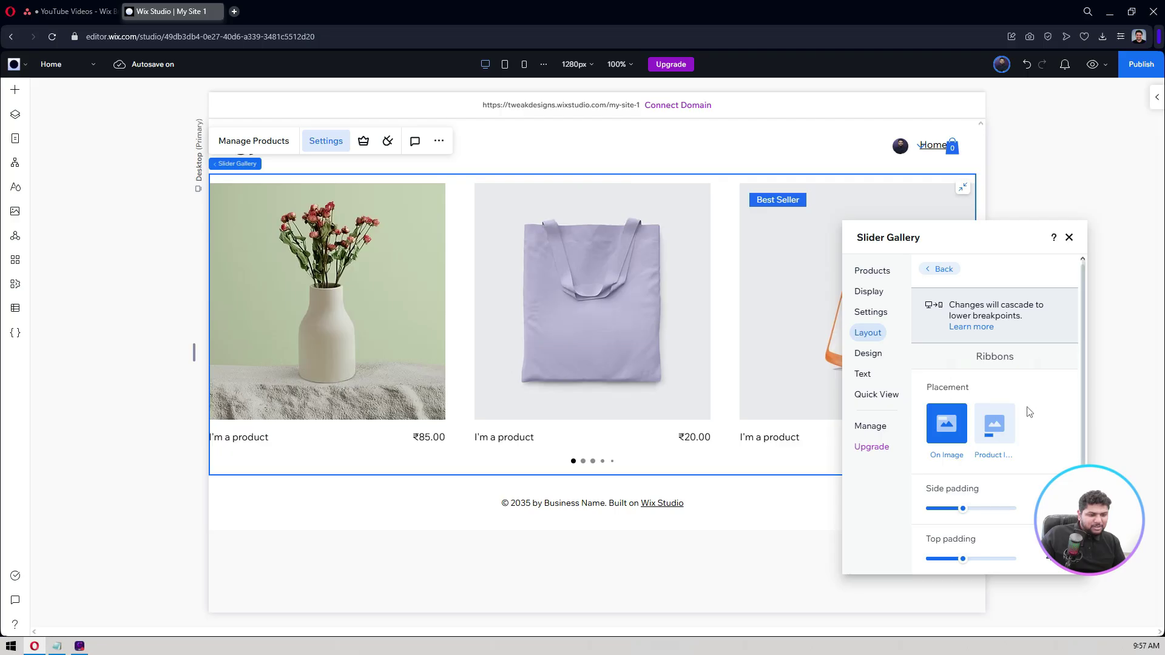
pyautogui.click(995, 425)
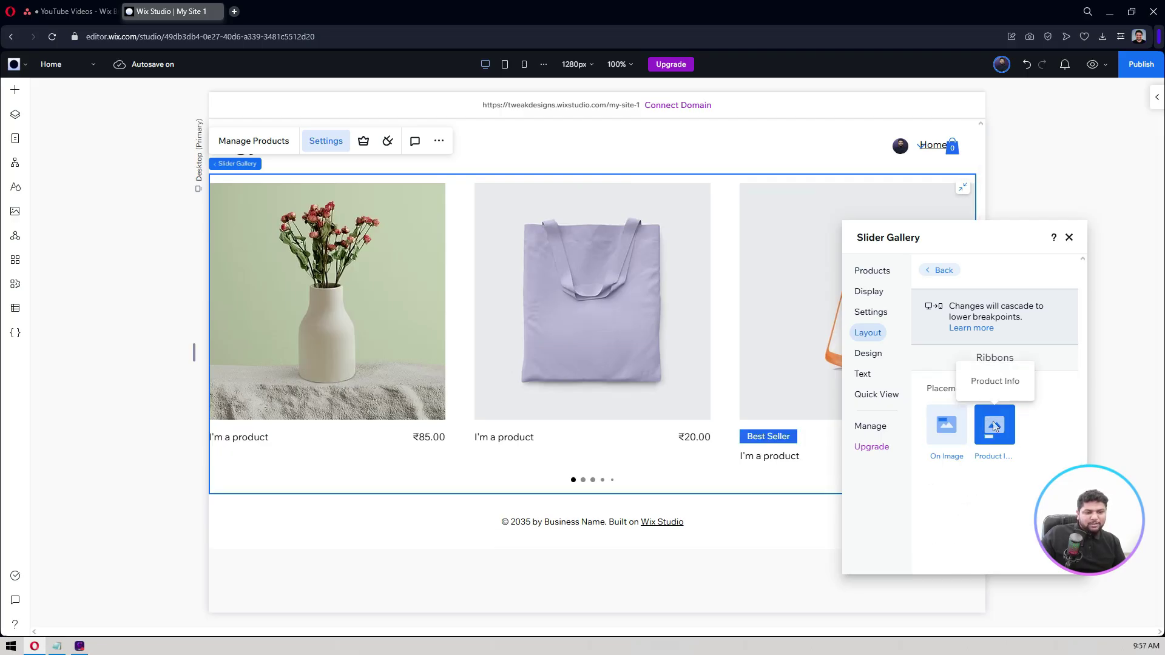
pyautogui.click(947, 425)
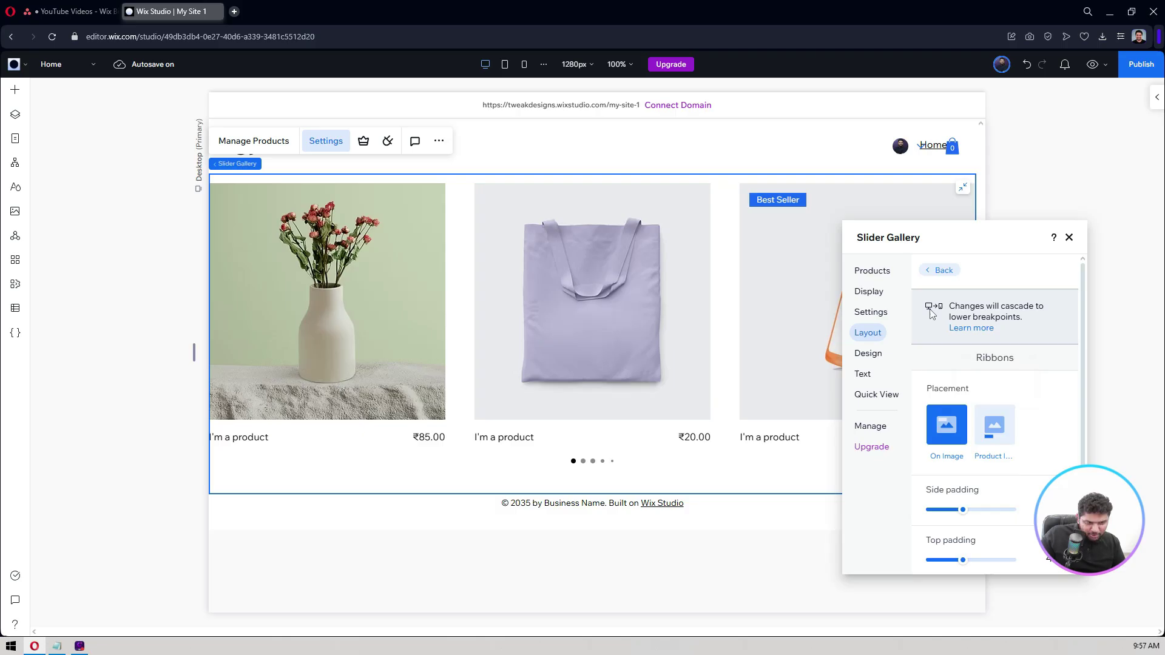
pyautogui.click(939, 270)
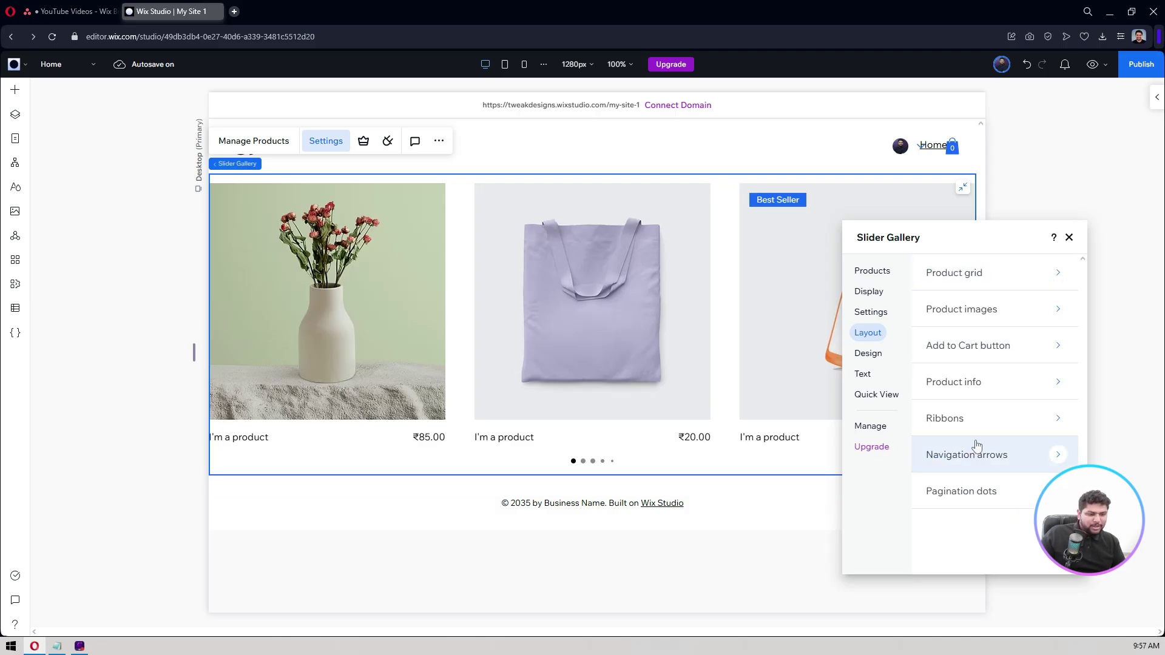
# Try positioning the navigation arrows outside the gallery, restore Inside gallery and return to the layout options
pyautogui.click(992, 465)
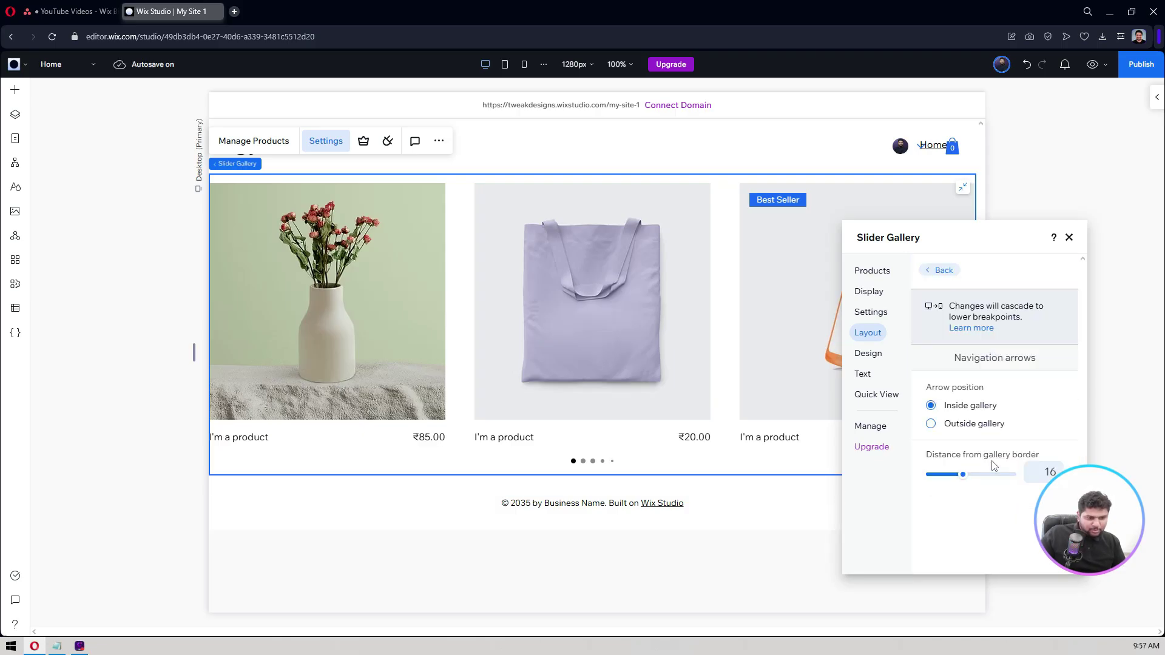
pyautogui.click(969, 425)
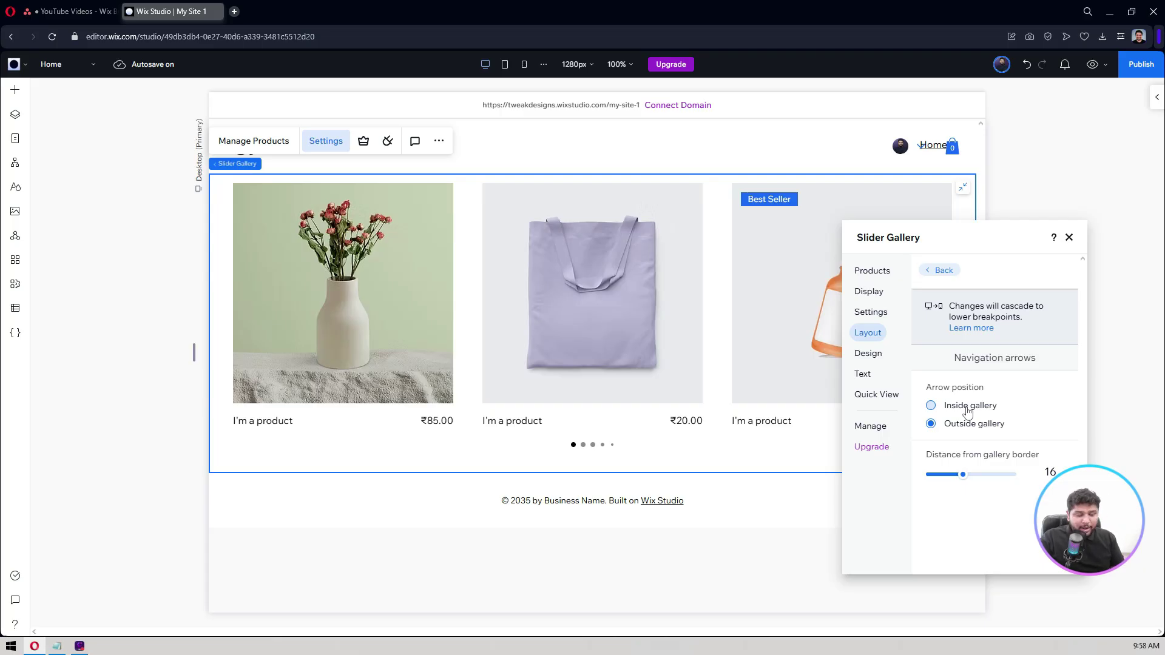
pyautogui.click(967, 409)
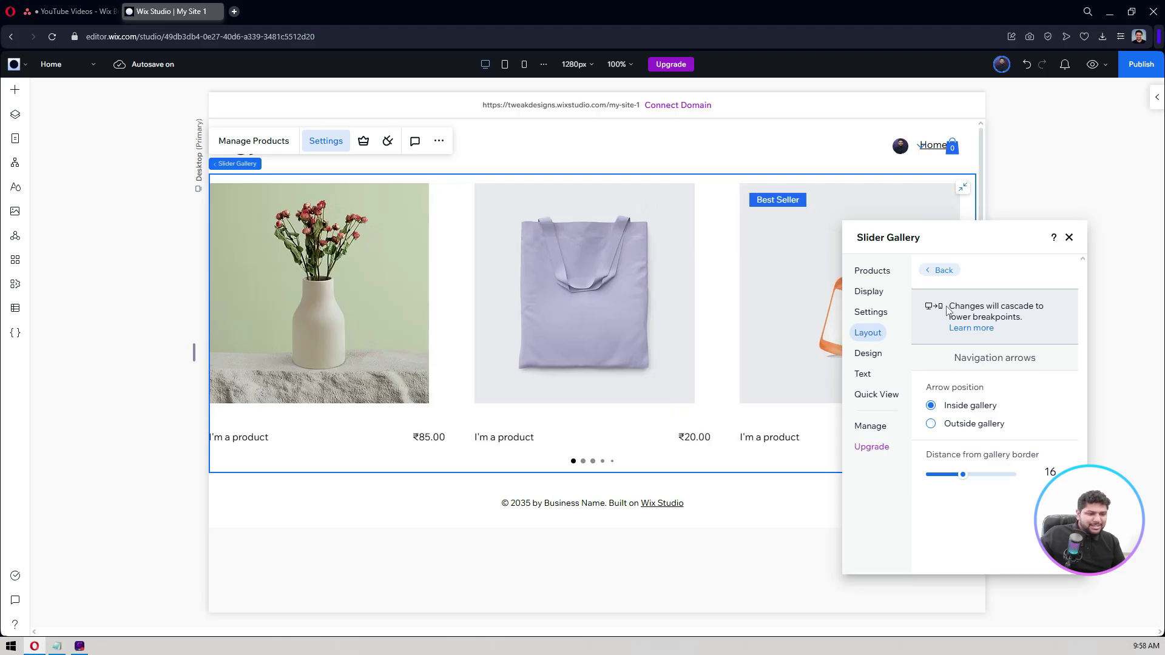
pyautogui.click(945, 272)
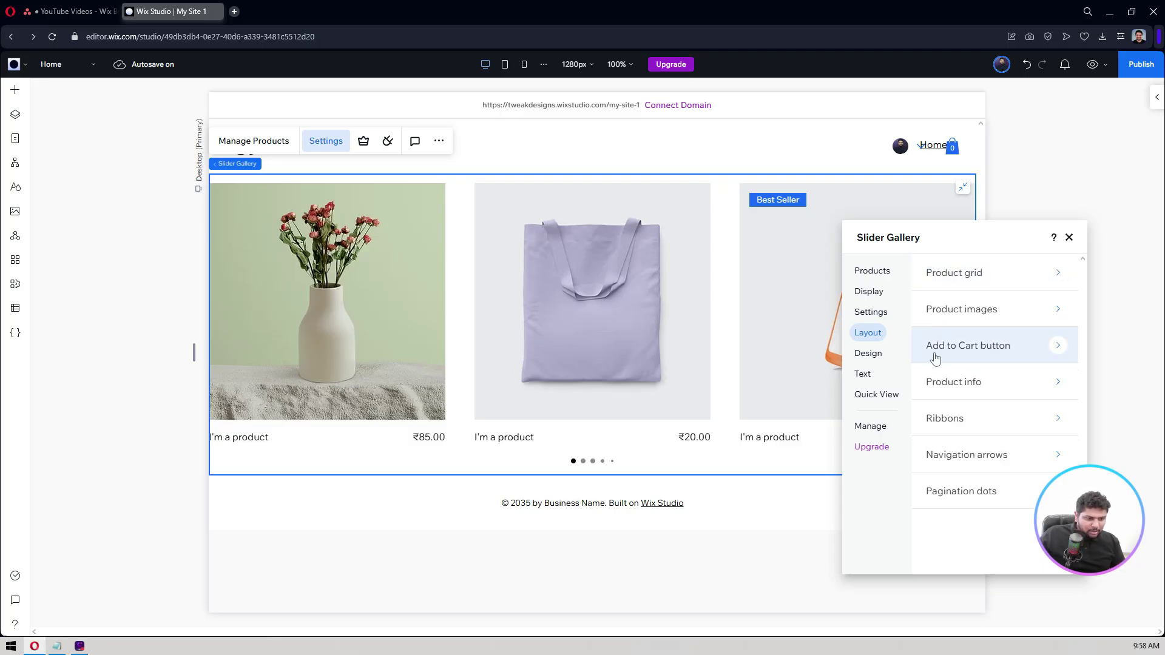
# Set the pagination dots' distance from the gallery to 24 and return to the layout options
pyautogui.click(997, 505)
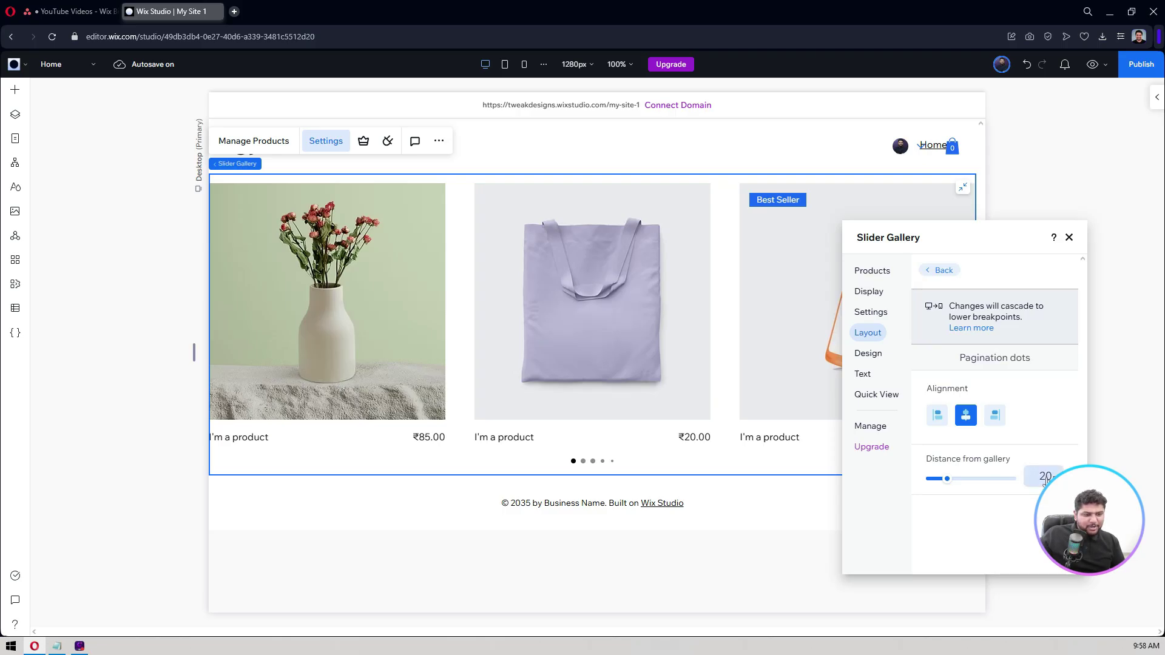
pyautogui.write('4')
pyautogui.press('Return')
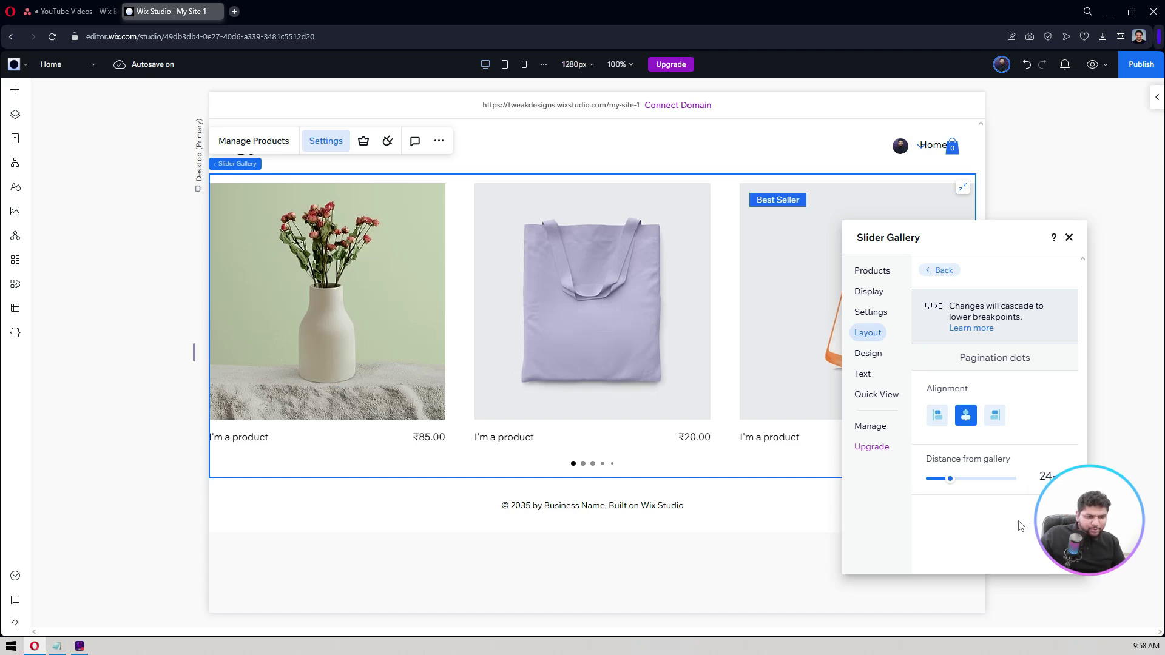
pyautogui.click(940, 270)
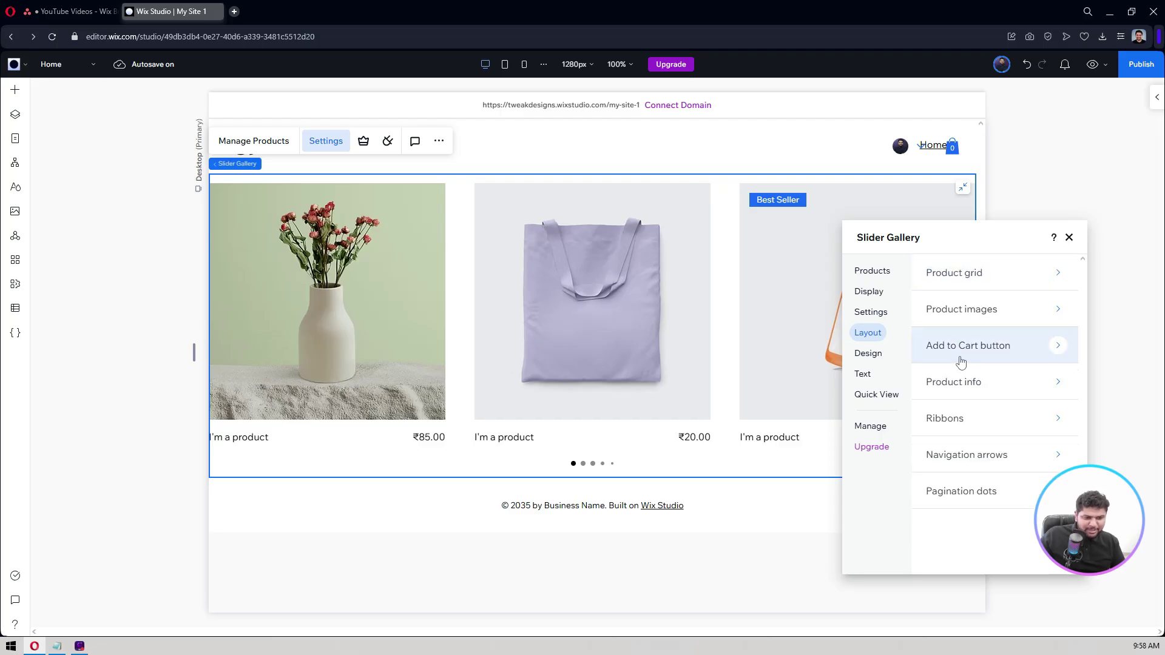
# Review the gallery's design options for the general background, product cards and navigation arrows
pyautogui.click(867, 353)
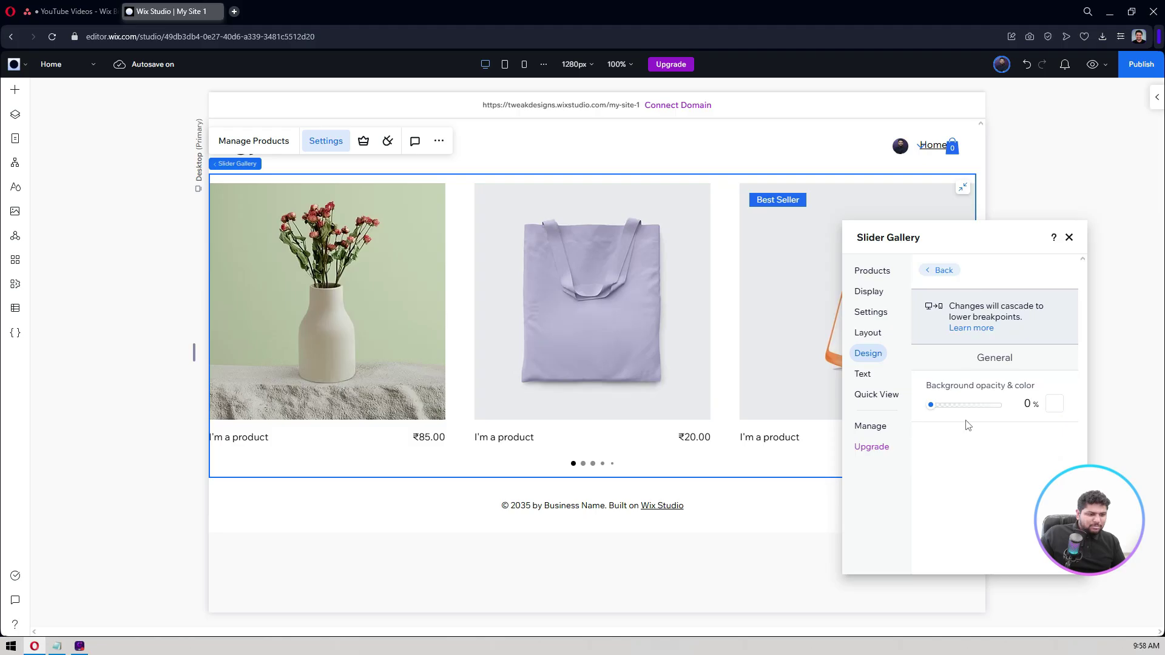
pyautogui.click(938, 270)
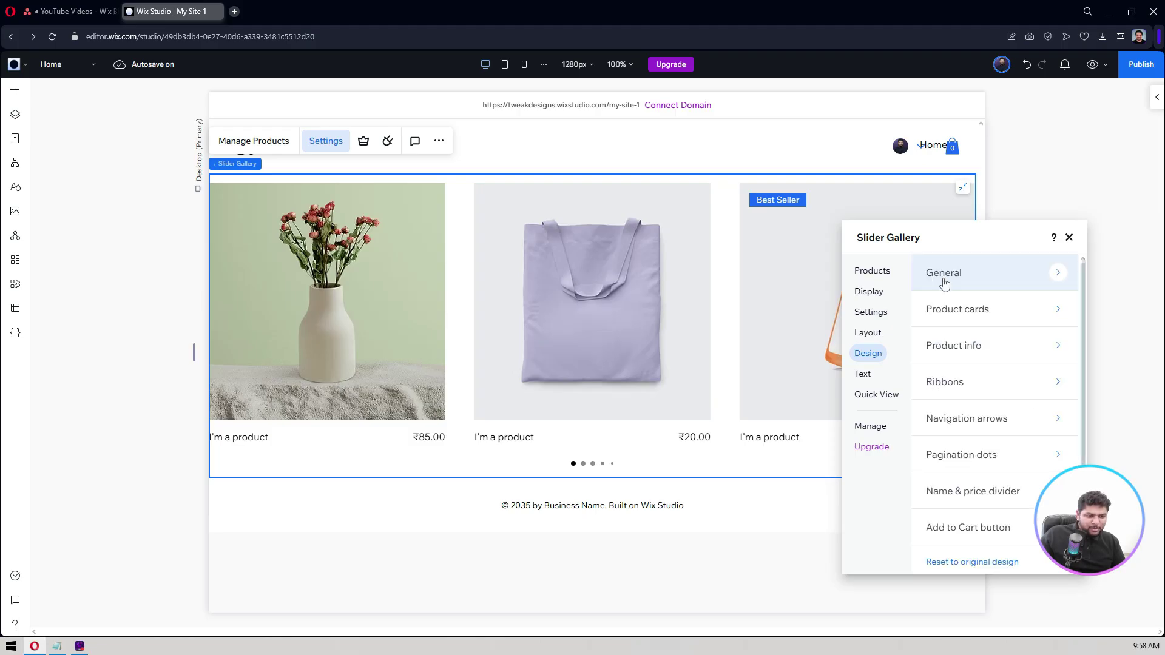
pyautogui.click(971, 307)
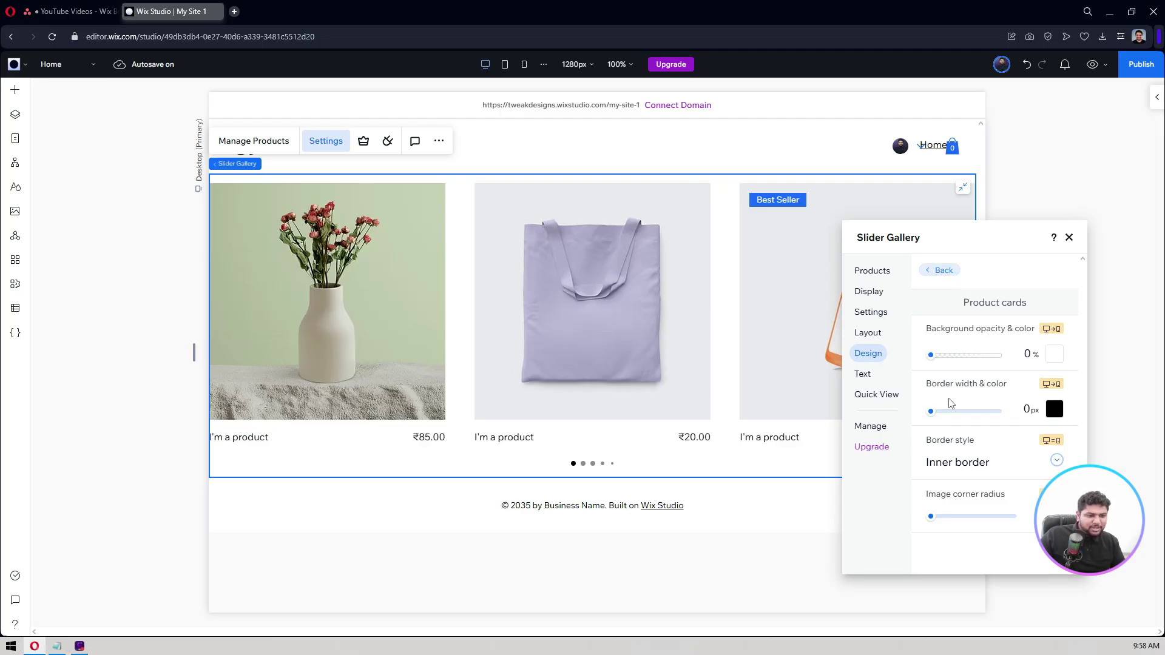
pyautogui.click(942, 270)
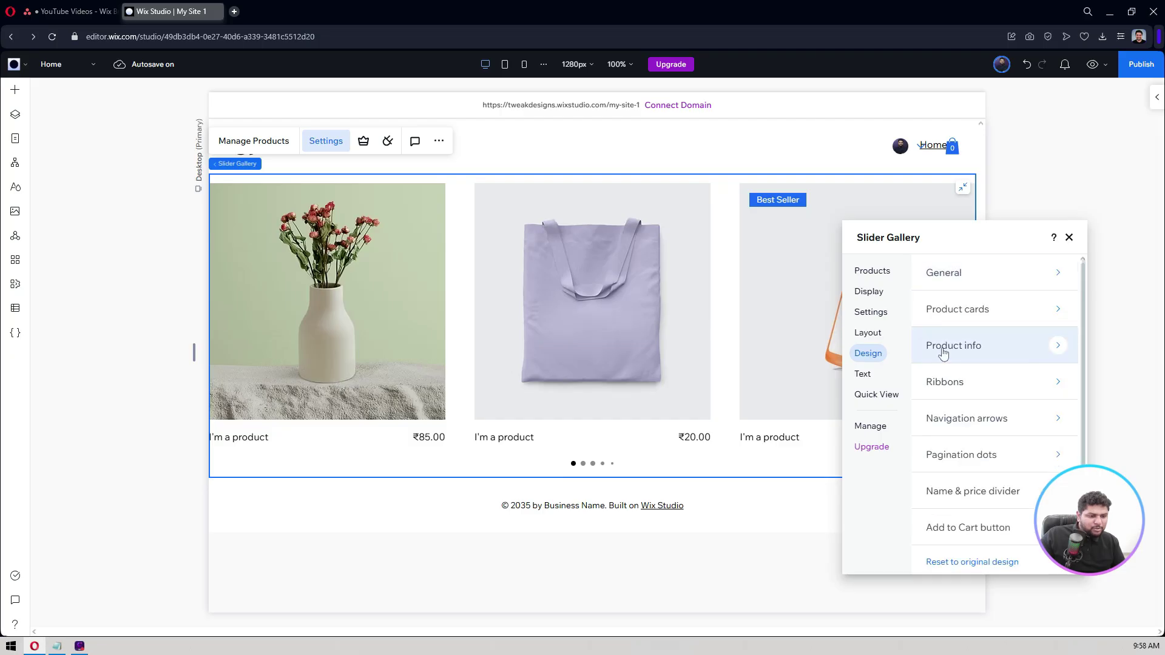
pyautogui.click(979, 416)
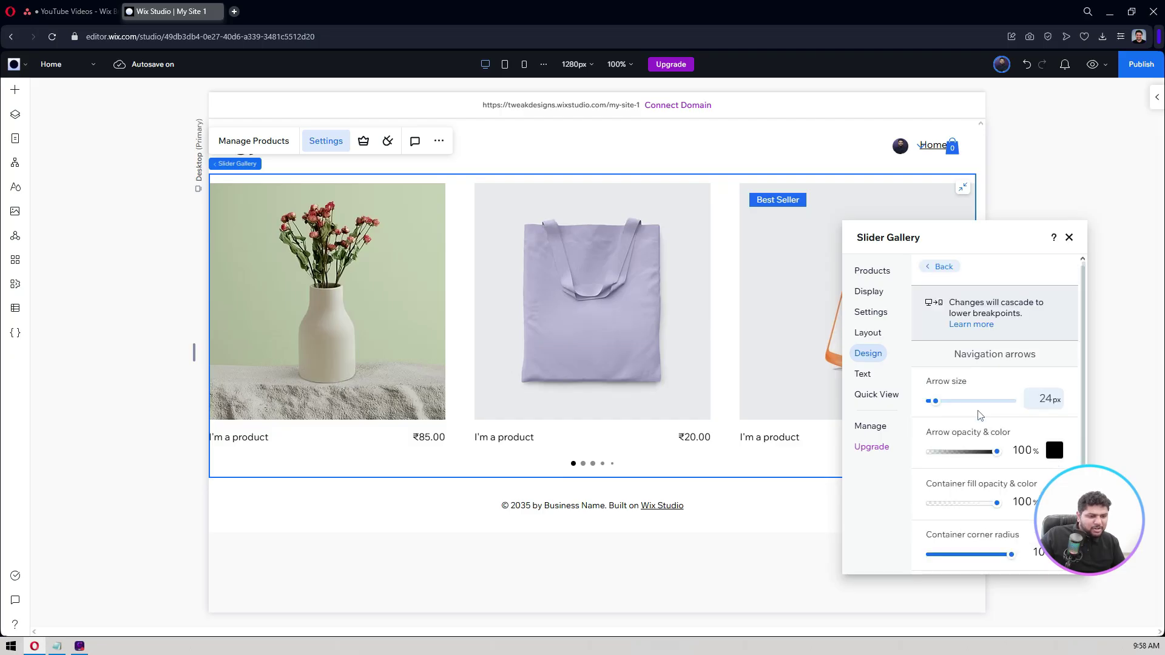
pyautogui.scroll(-2, 1009, 421)
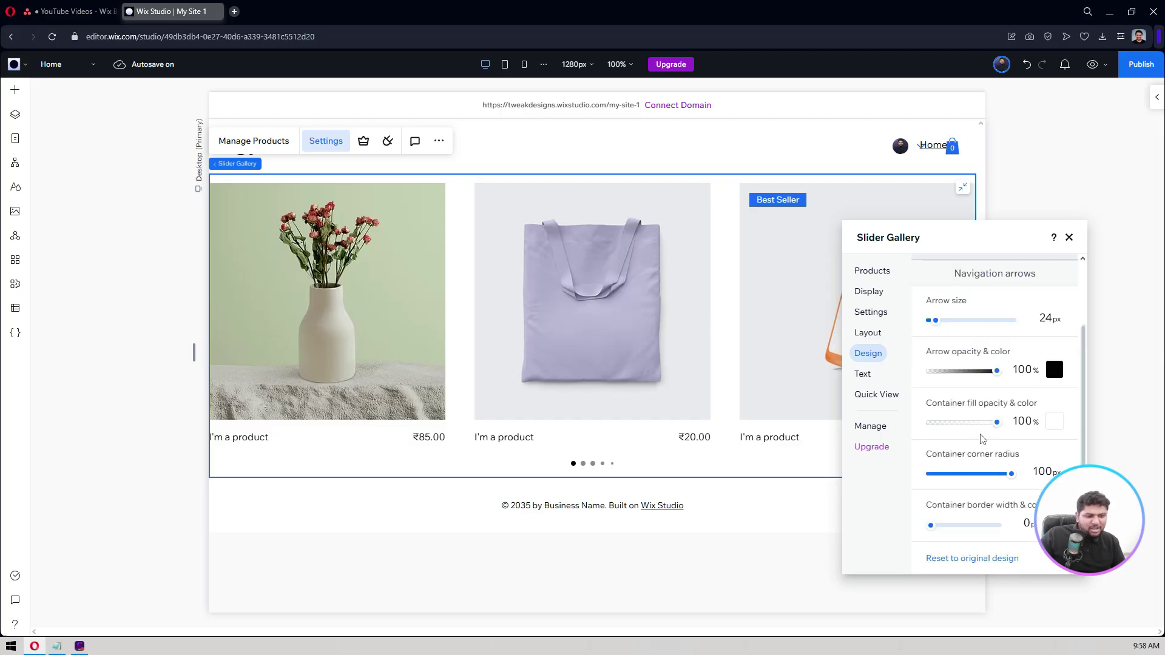
pyautogui.scroll(2, 982, 438)
pyautogui.click(941, 270)
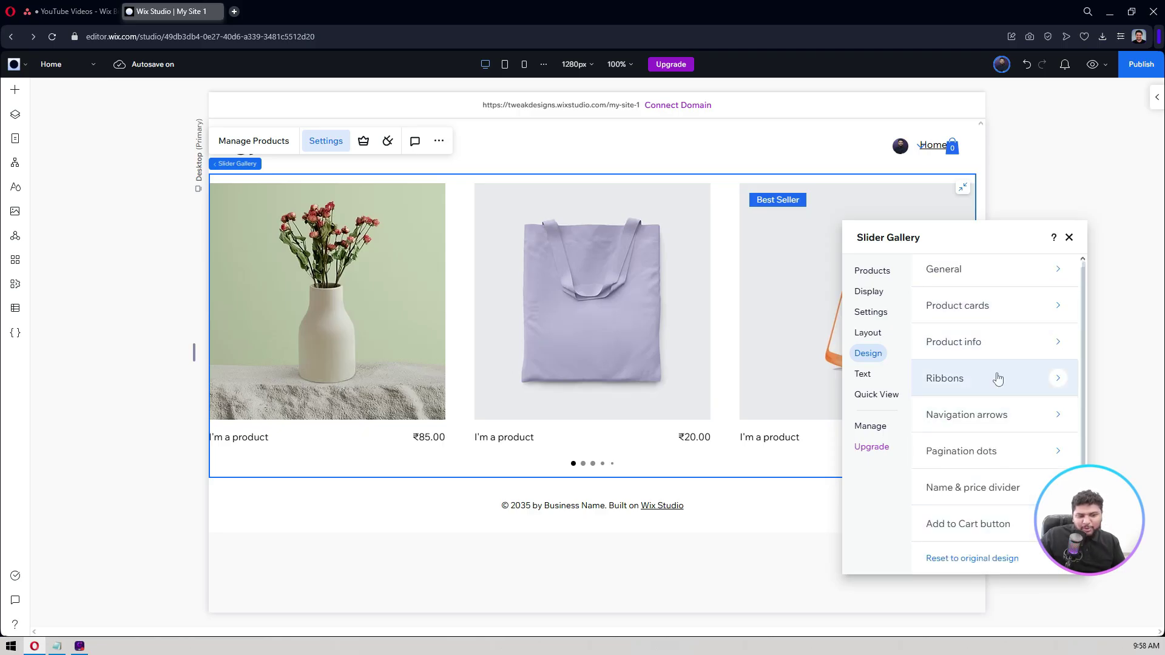
# Set the Add to Cart button's default design to the filled button style with rounded ends
pyautogui.click(868, 333)
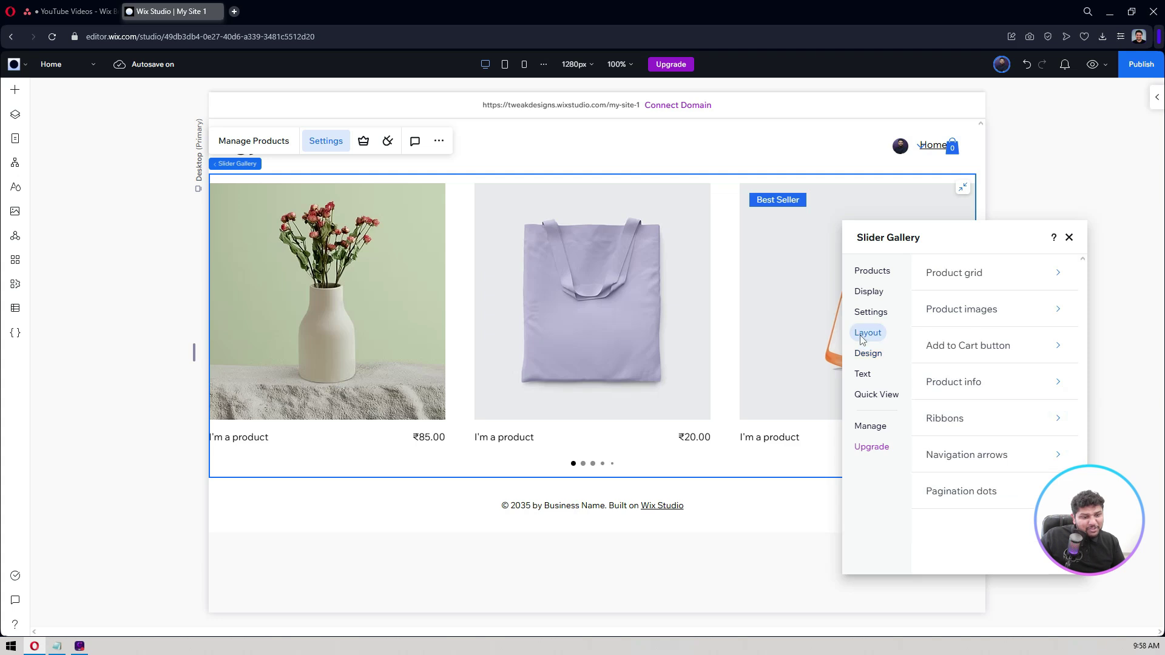
pyautogui.click(865, 358)
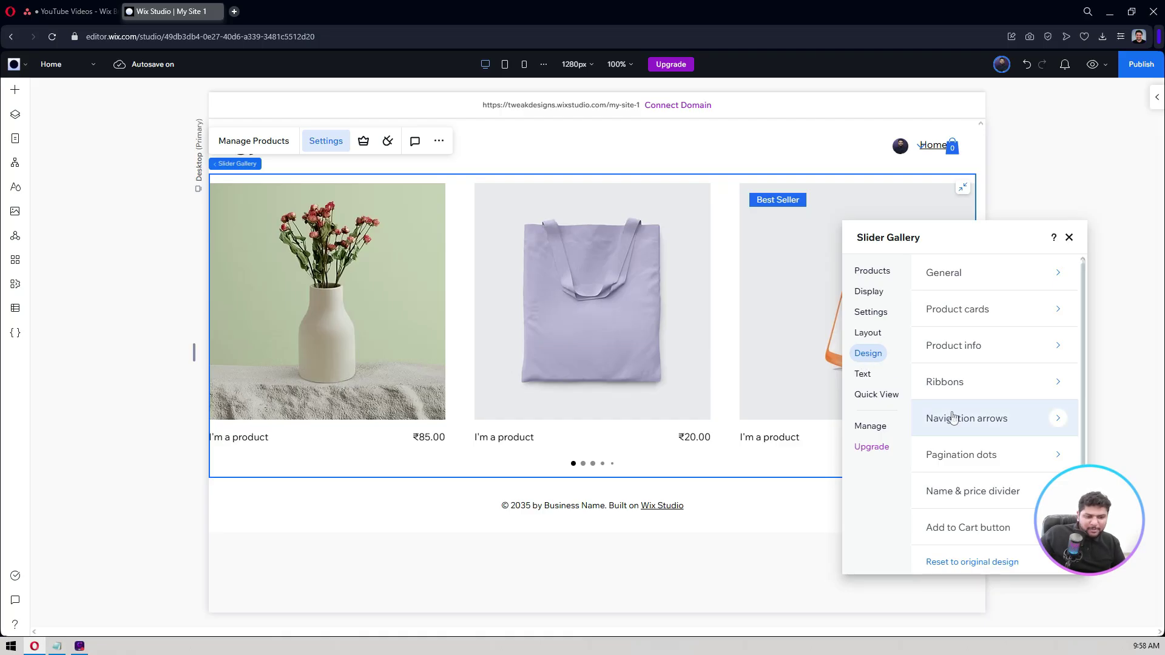
pyautogui.scroll(-1, 952, 418)
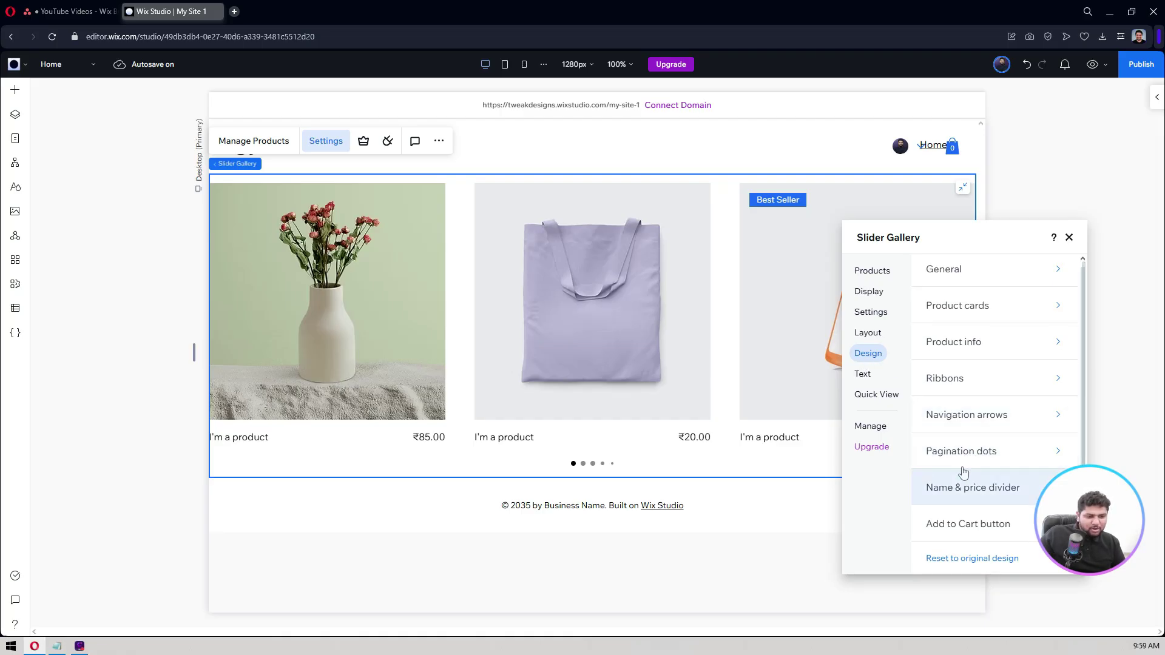
pyautogui.click(957, 526)
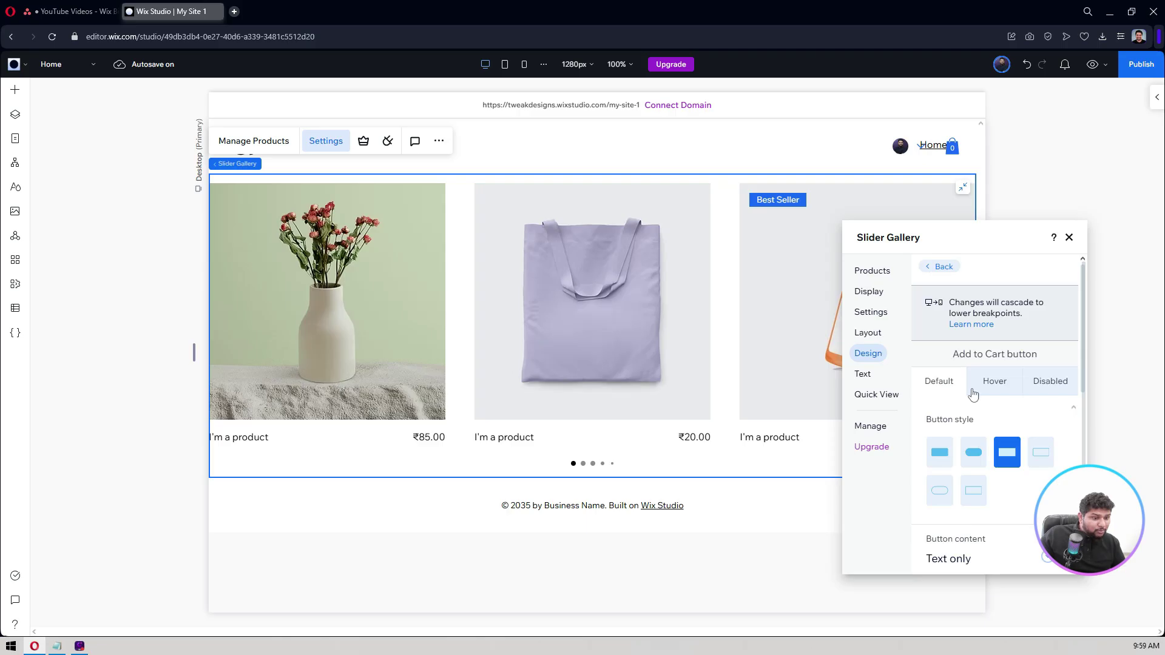
pyautogui.scroll(-3, 974, 394)
pyautogui.click(973, 341)
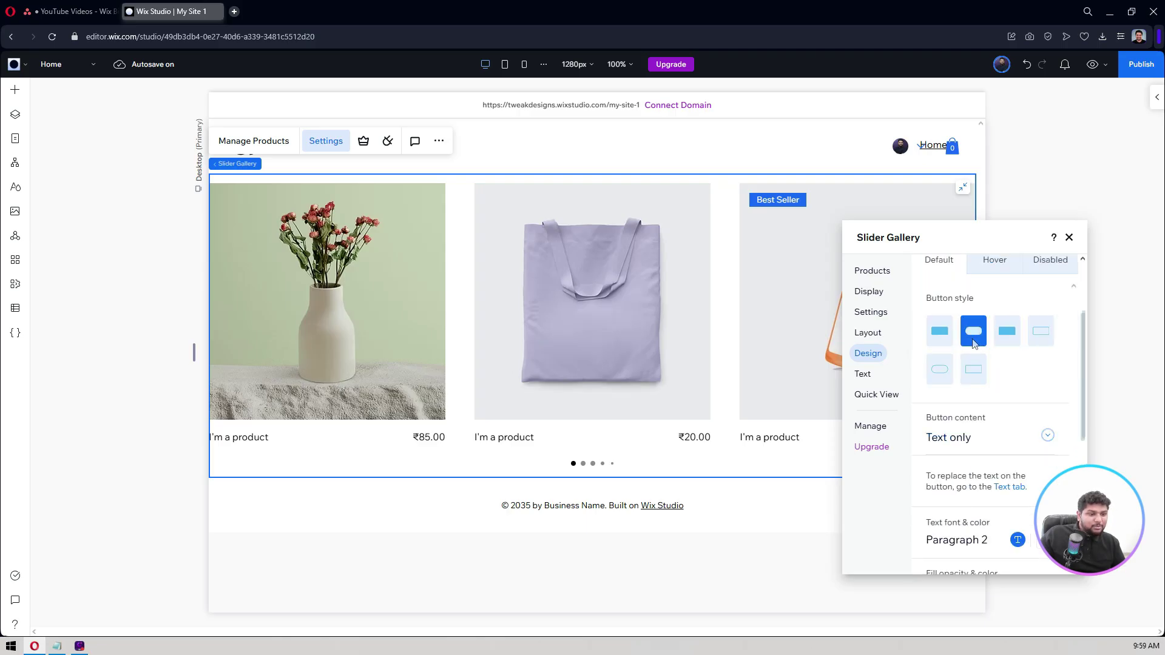
# Turn off the On hover only display option for the Add to Cart button on the product cards
pyautogui.click(861, 315)
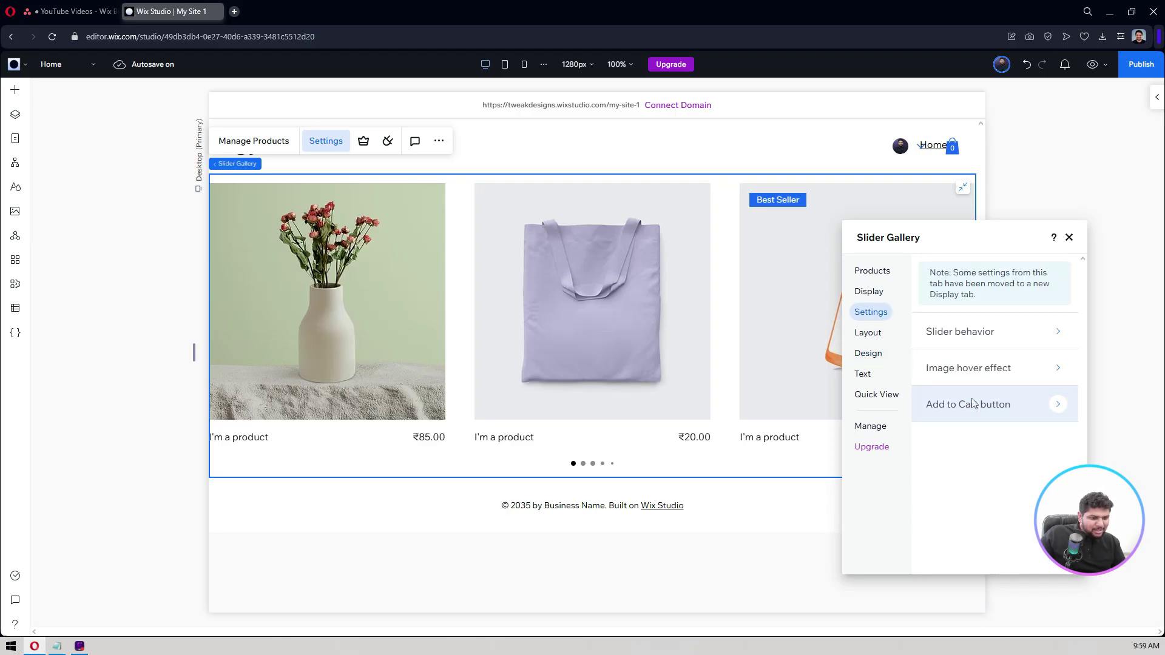
pyautogui.click(869, 292)
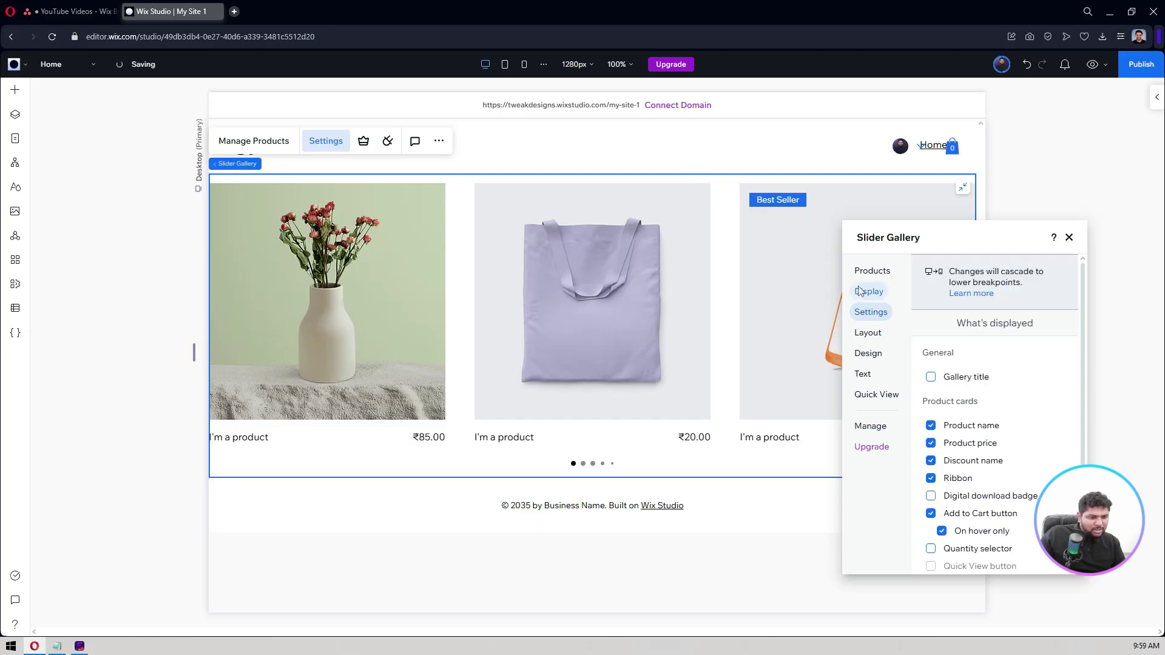
pyautogui.scroll(-2, 977, 380)
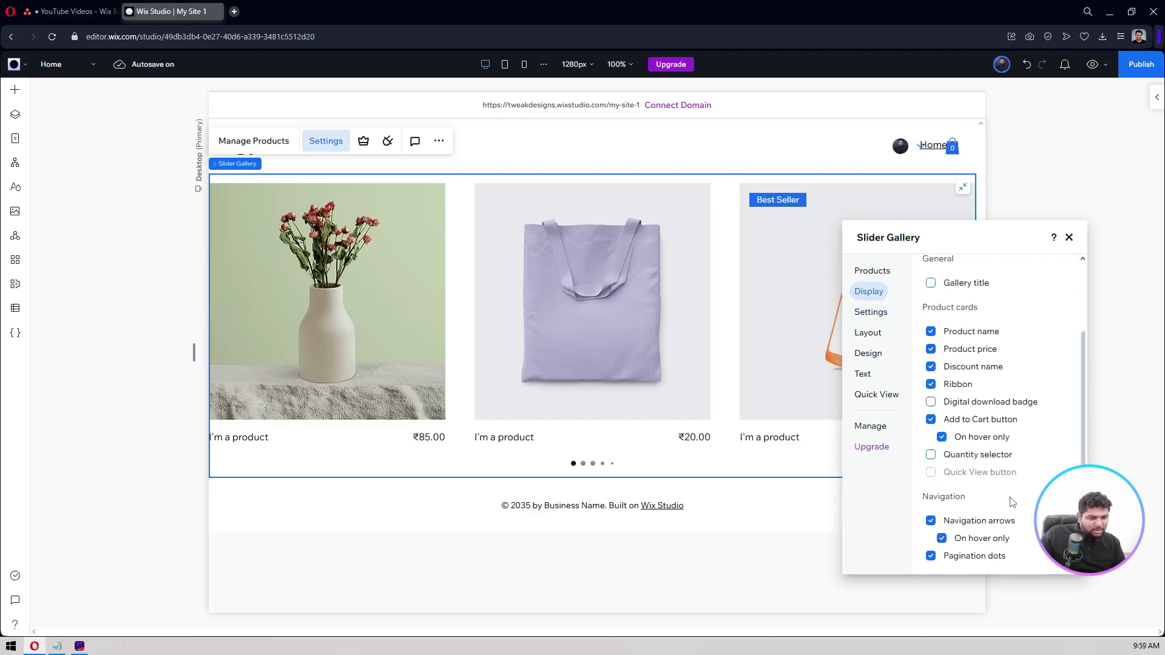
pyautogui.click(969, 438)
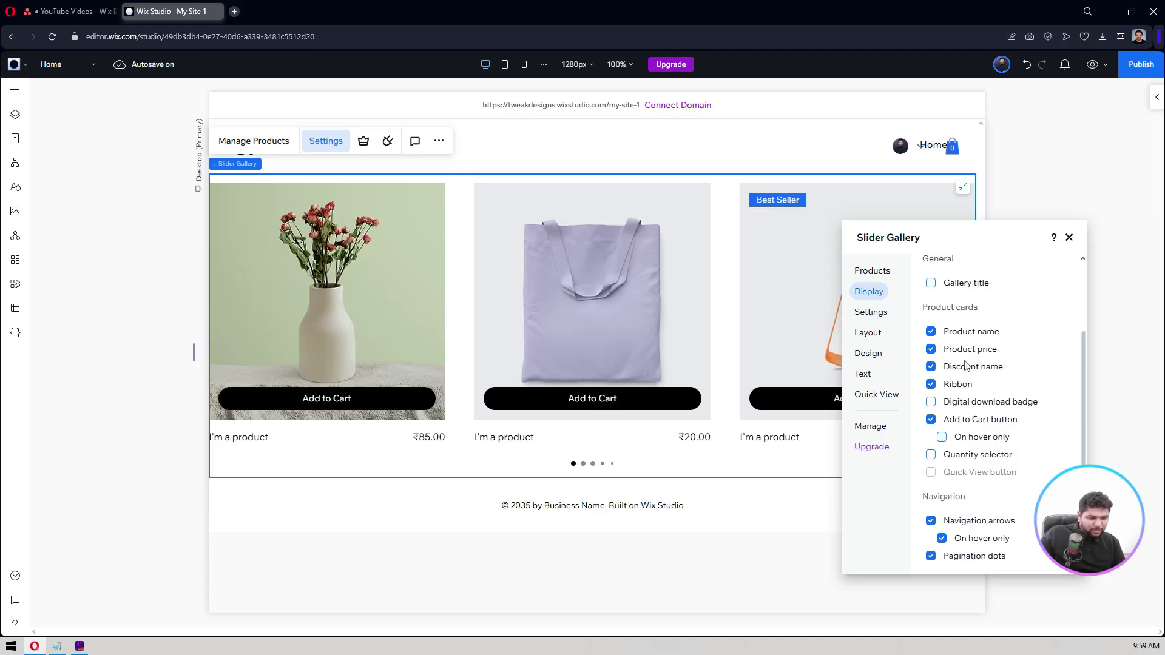
pyautogui.scroll(2, 966, 364)
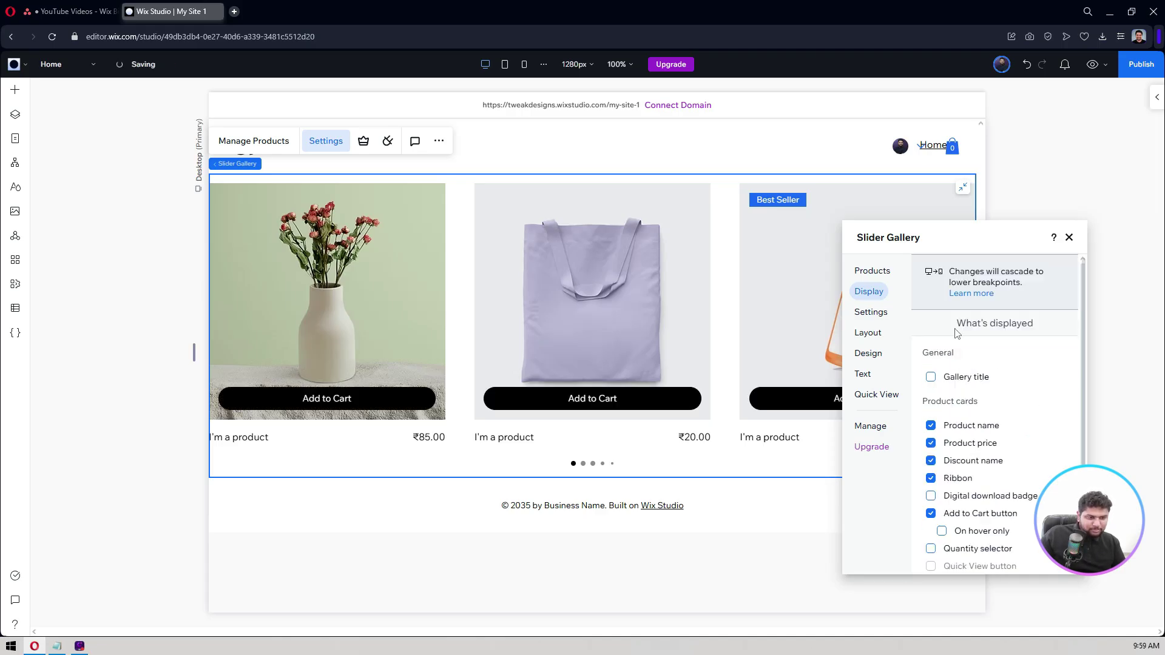
# Try the outlined rounded and filled rectangular default styles on the Add to Cart button, and restore the filled rounded style
pyautogui.click(868, 354)
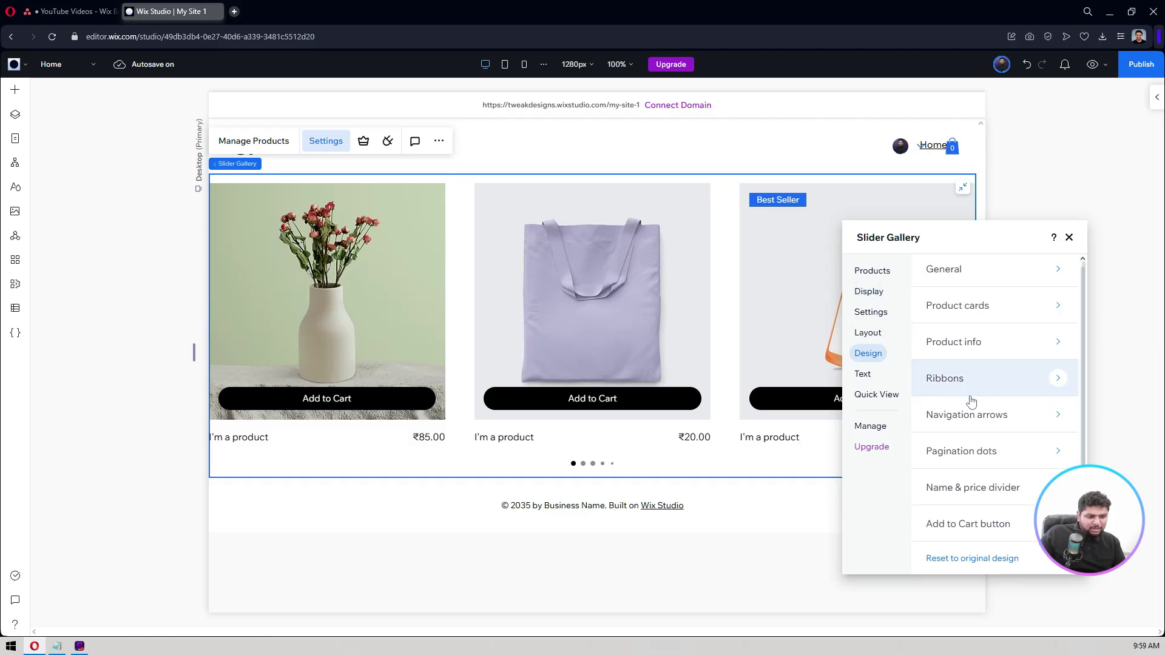
pyautogui.click(986, 523)
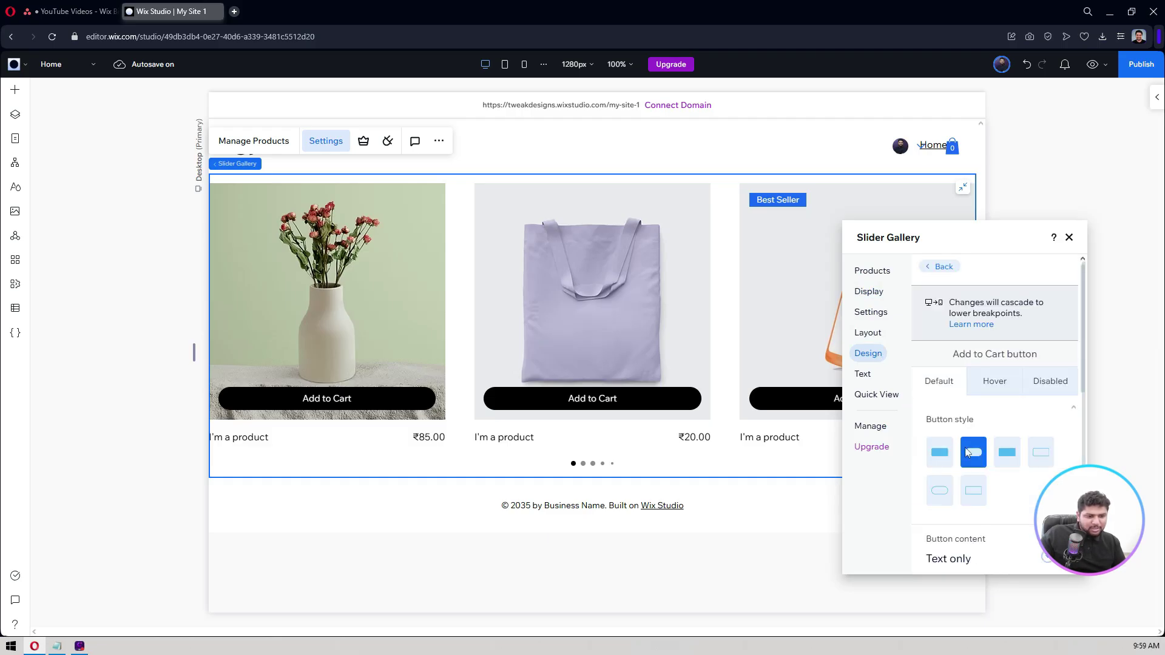
pyautogui.click(950, 492)
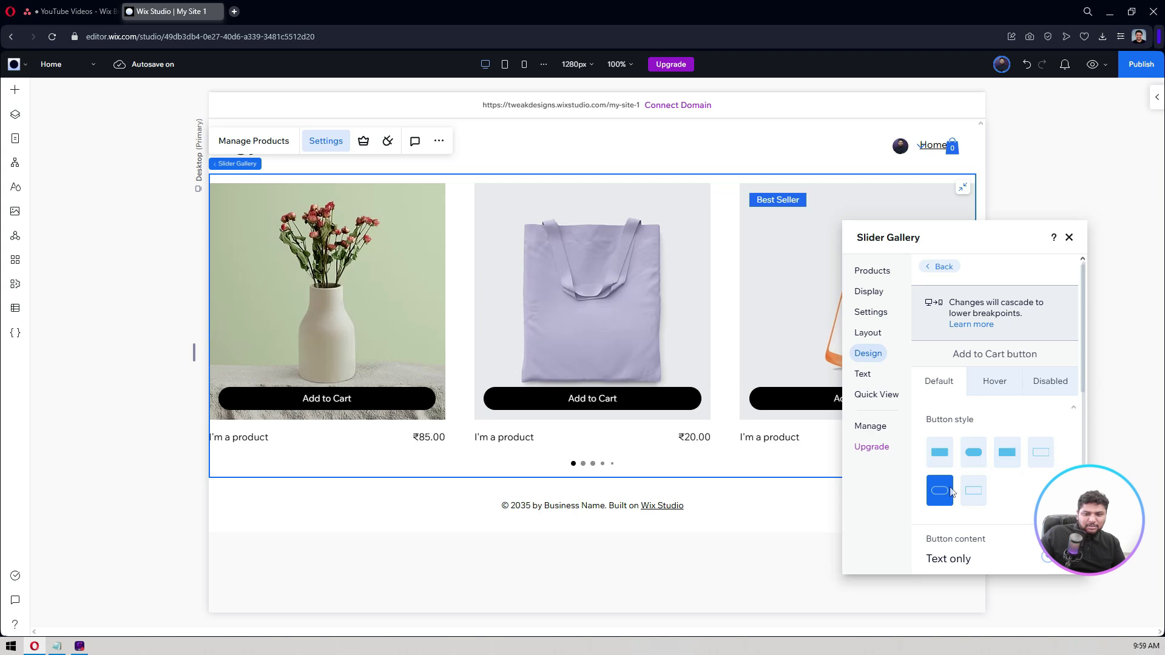
pyautogui.click(941, 453)
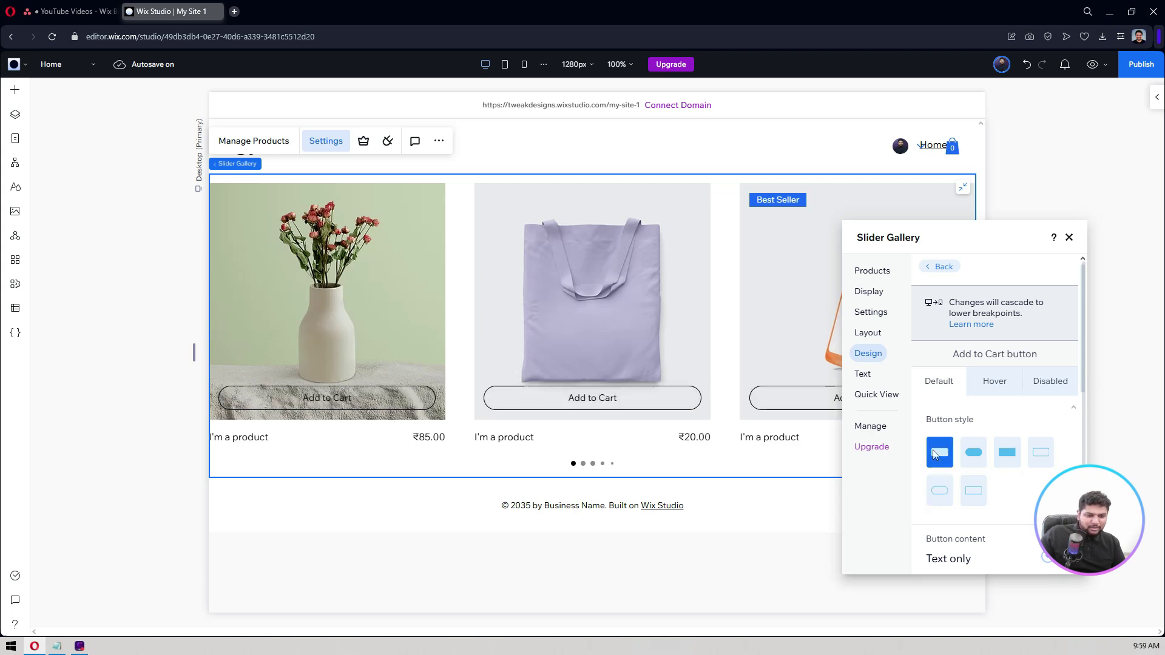
pyautogui.click(972, 465)
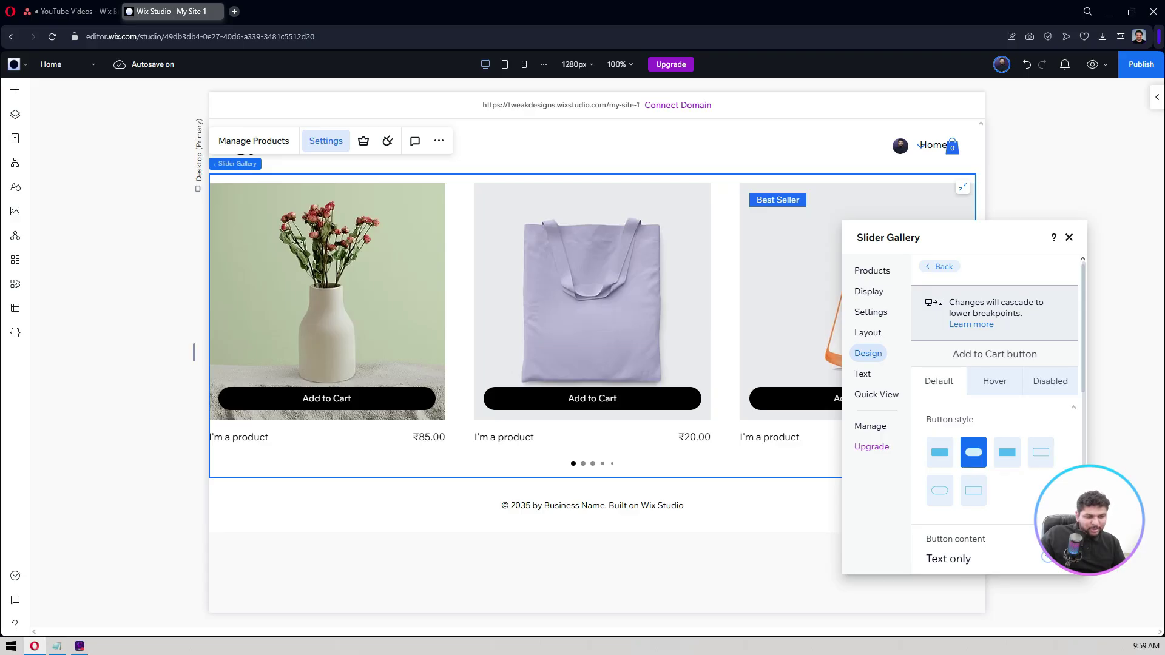
# Set the Add to Cart button's content to Icon & text with the outlined shopping cart icon and return to the design options
pyautogui.scroll(-3, 1030, 502)
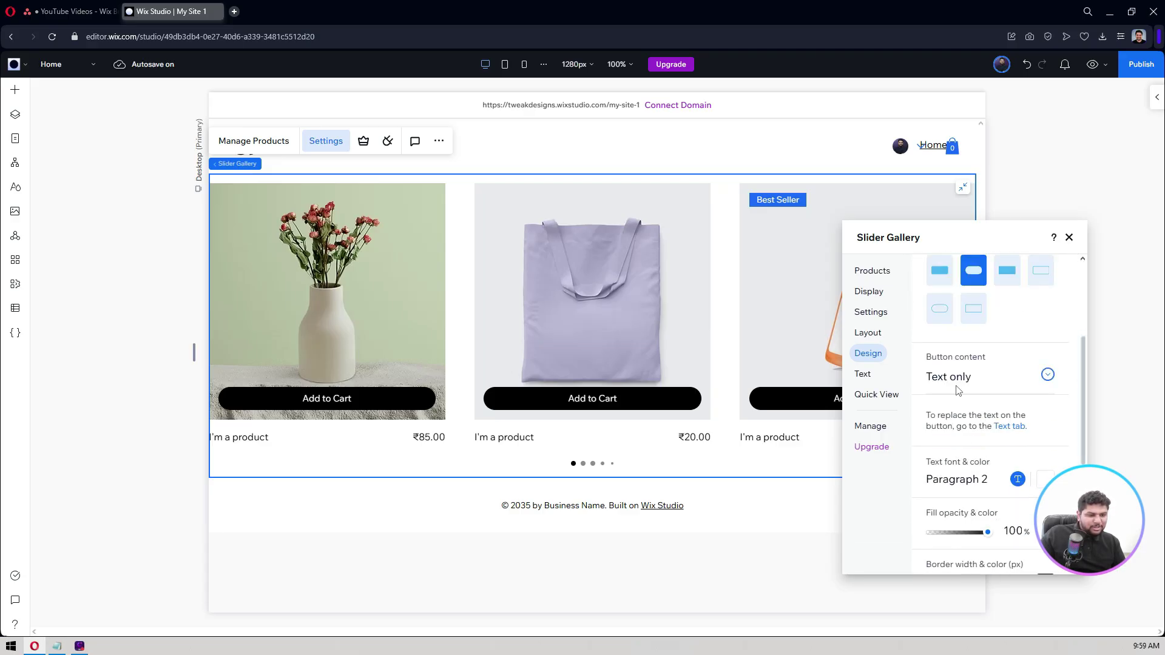
pyautogui.click(1046, 376)
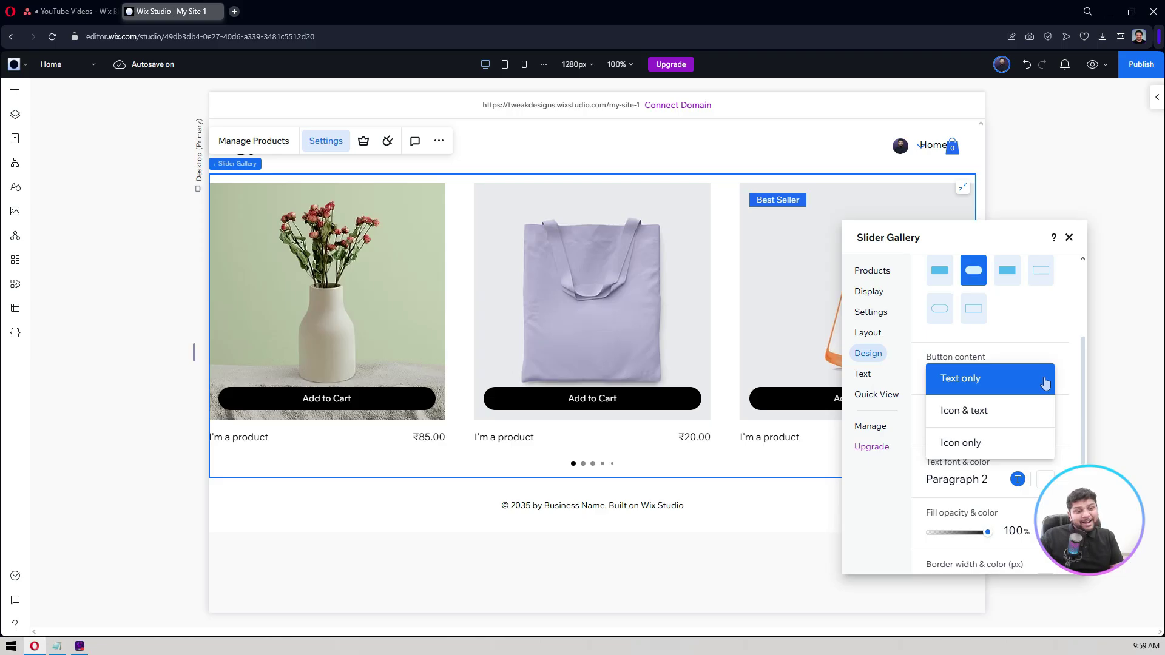
pyautogui.click(985, 411)
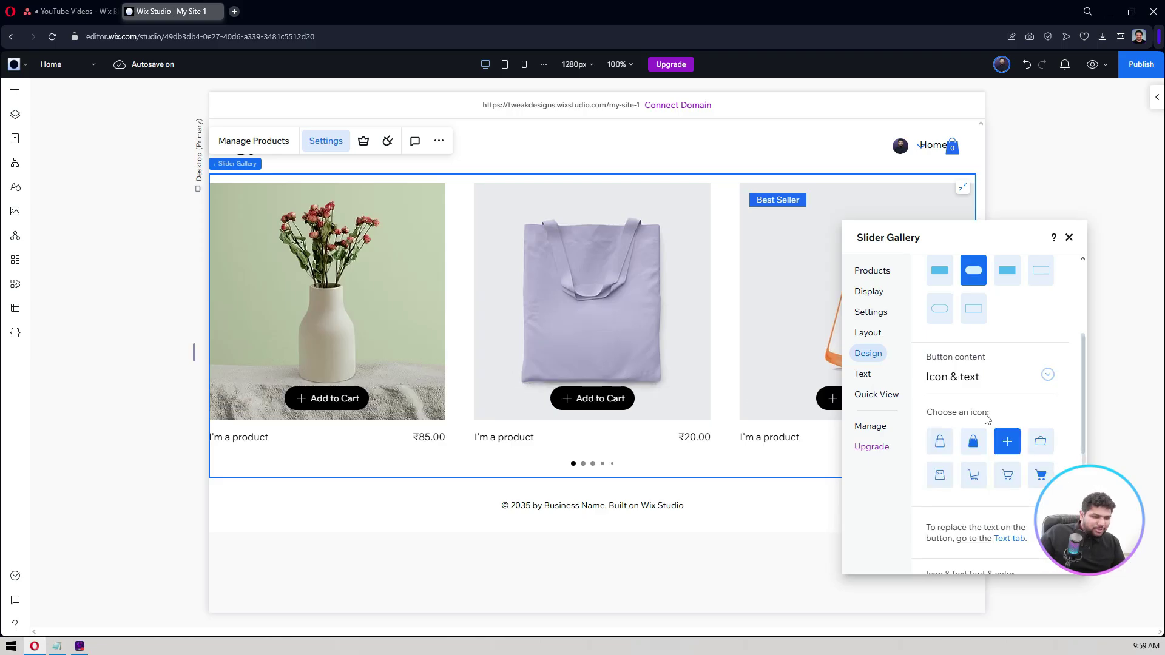
pyautogui.click(945, 449)
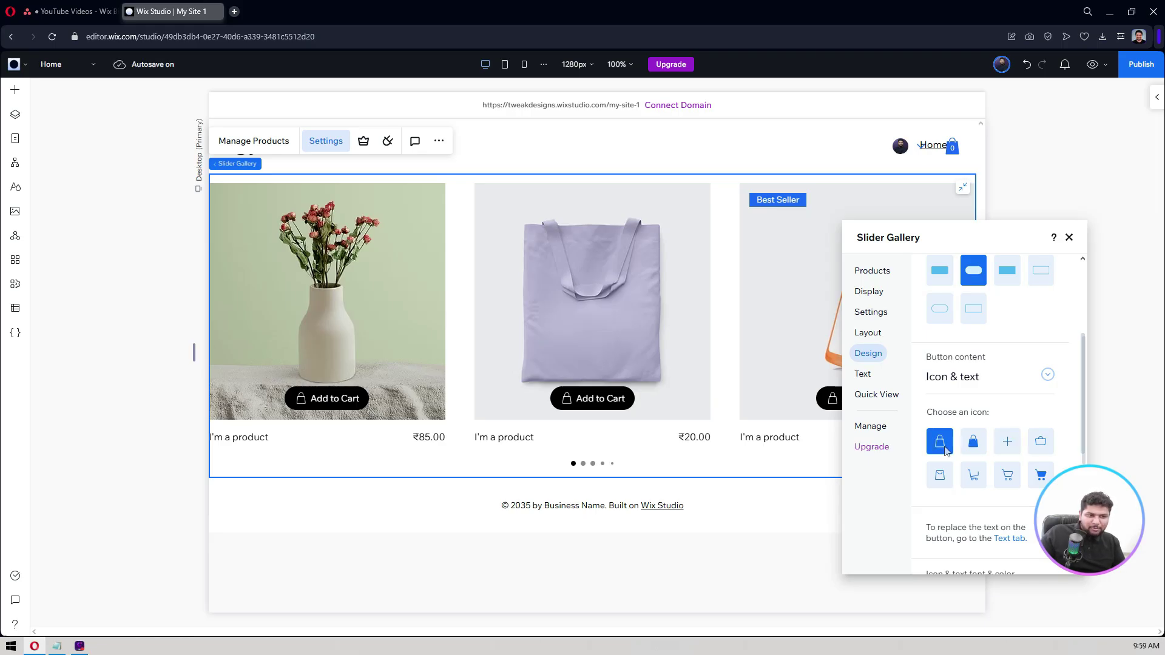
pyautogui.click(977, 444)
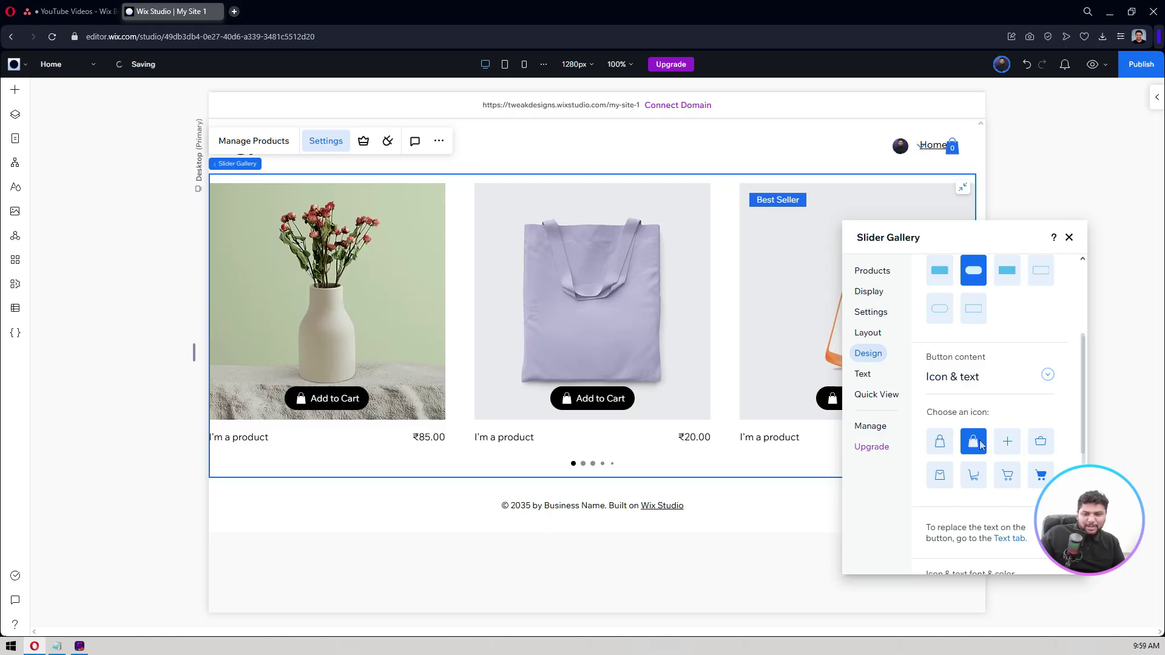
pyautogui.click(1012, 480)
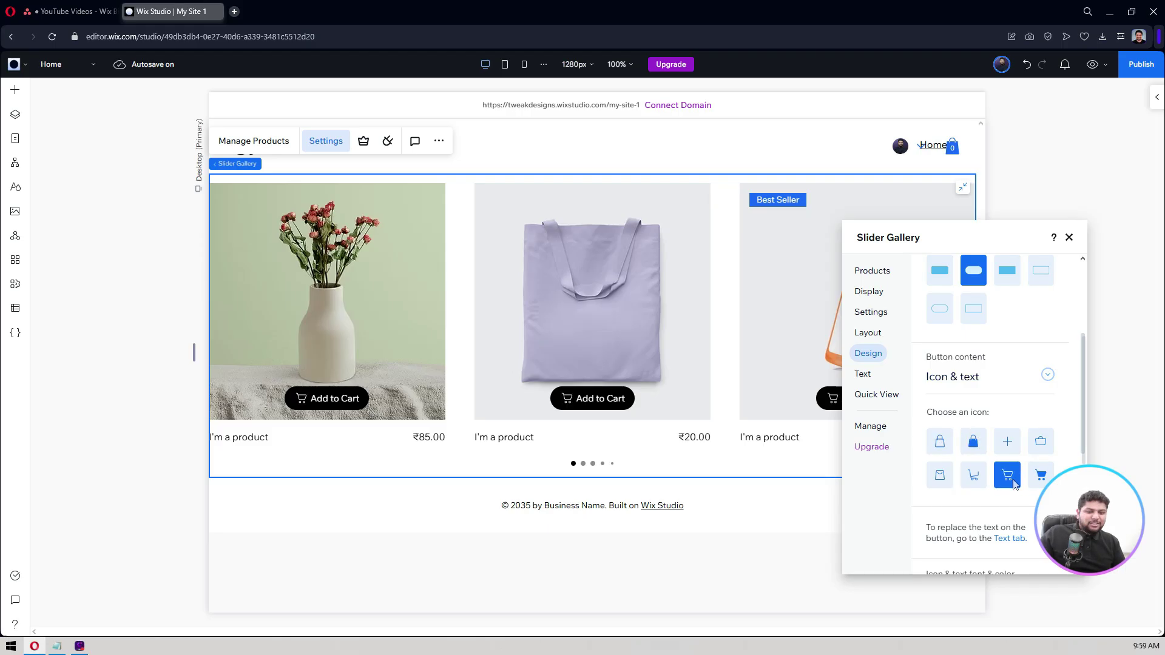
pyautogui.scroll(3, 1015, 483)
pyautogui.scroll(-5, 1014, 484)
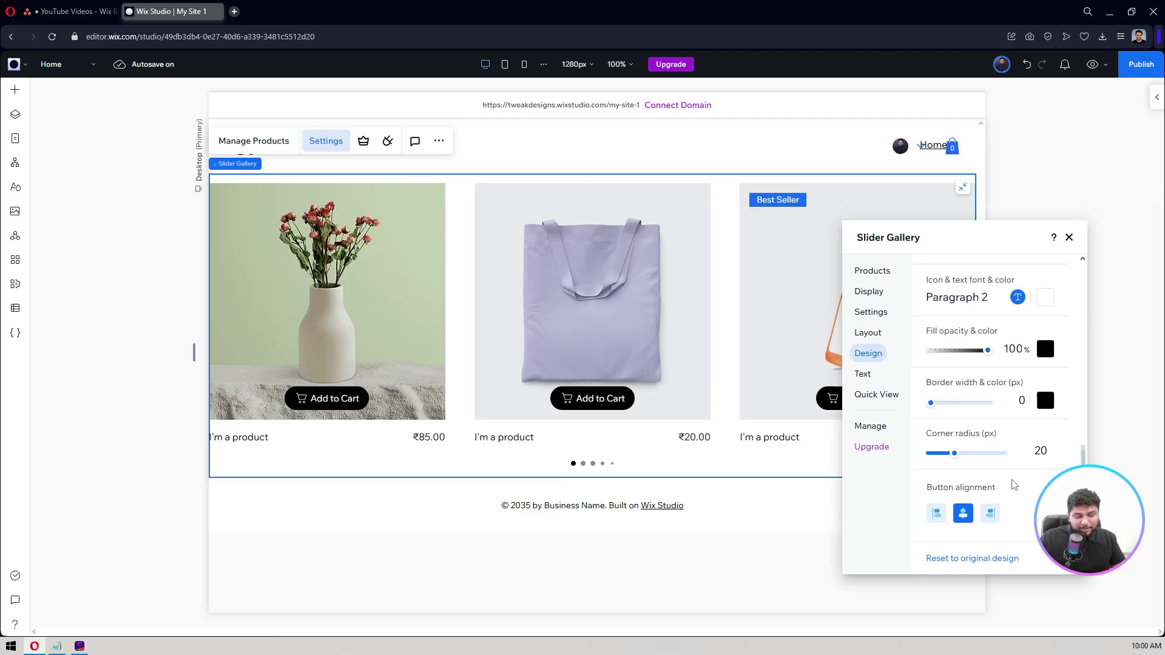
pyautogui.scroll(5, 1014, 484)
pyautogui.scroll(2, 1014, 483)
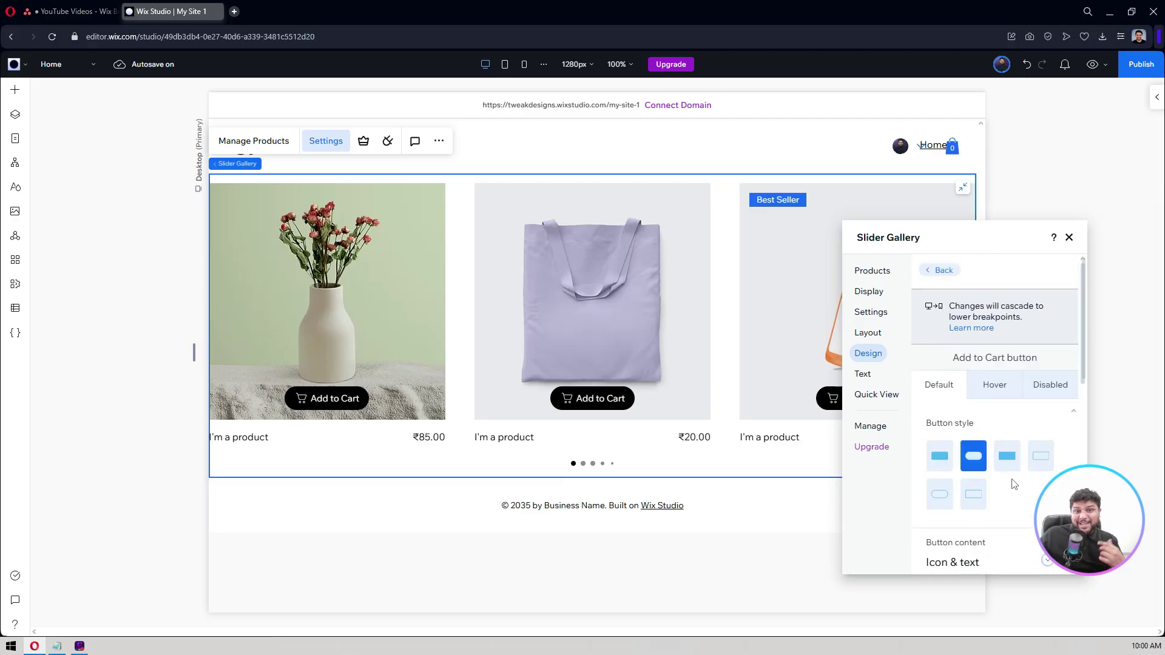
pyautogui.click(941, 270)
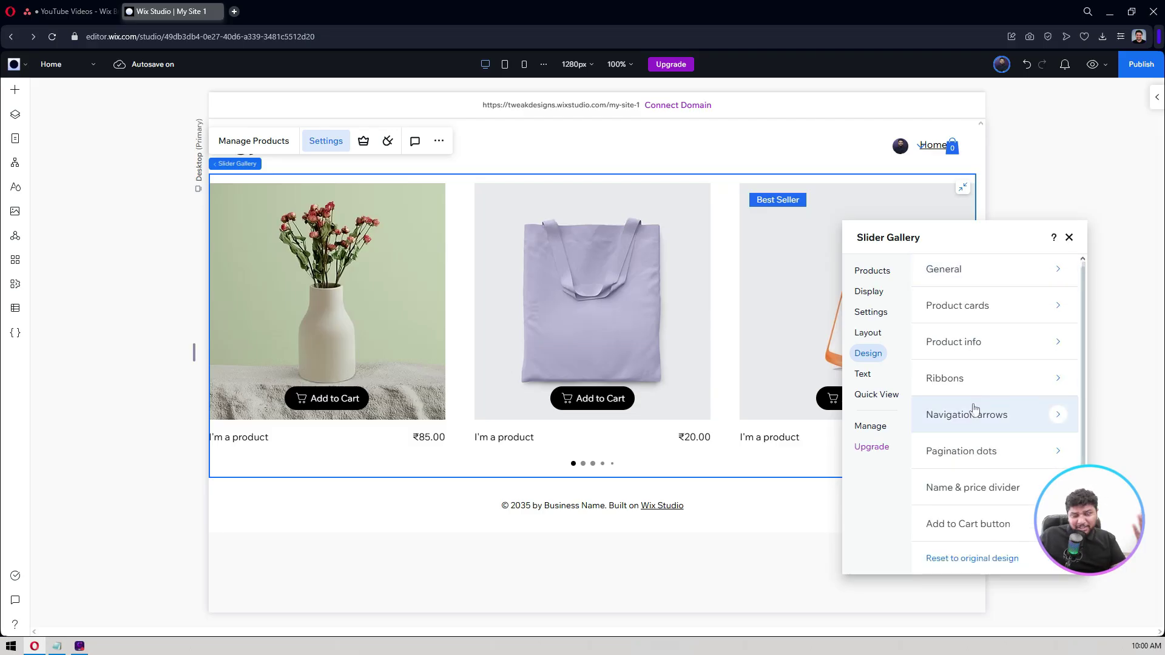
# Change the Add to Cart button's text to "Add to Basket"
pyautogui.click(867, 376)
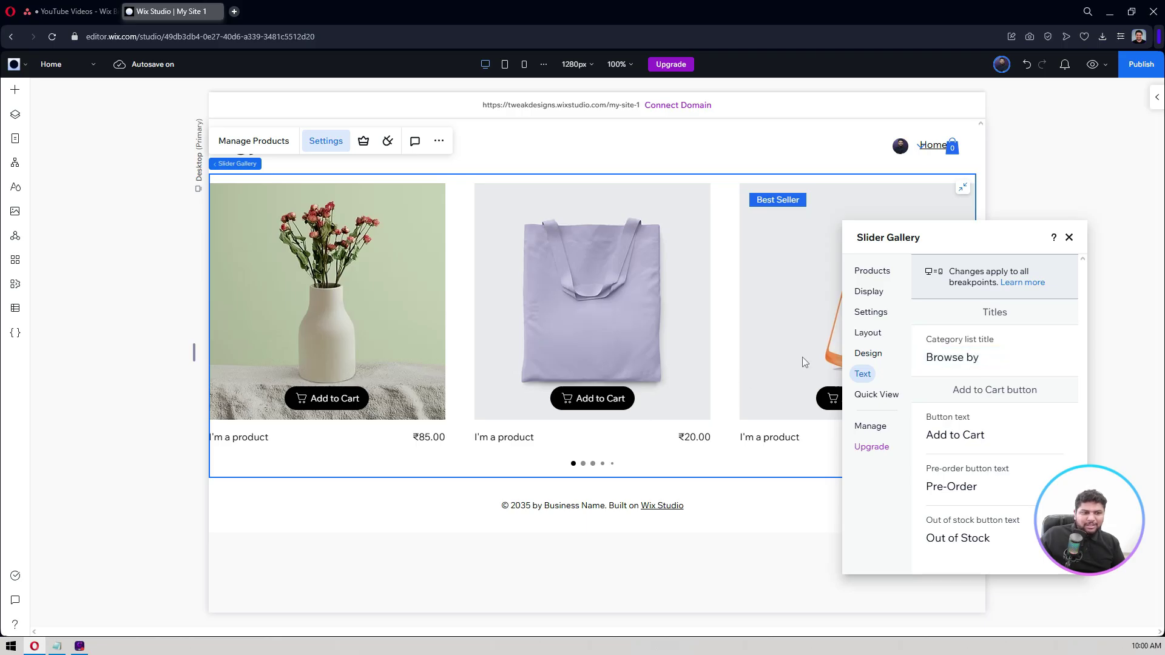
pyautogui.click(959, 438)
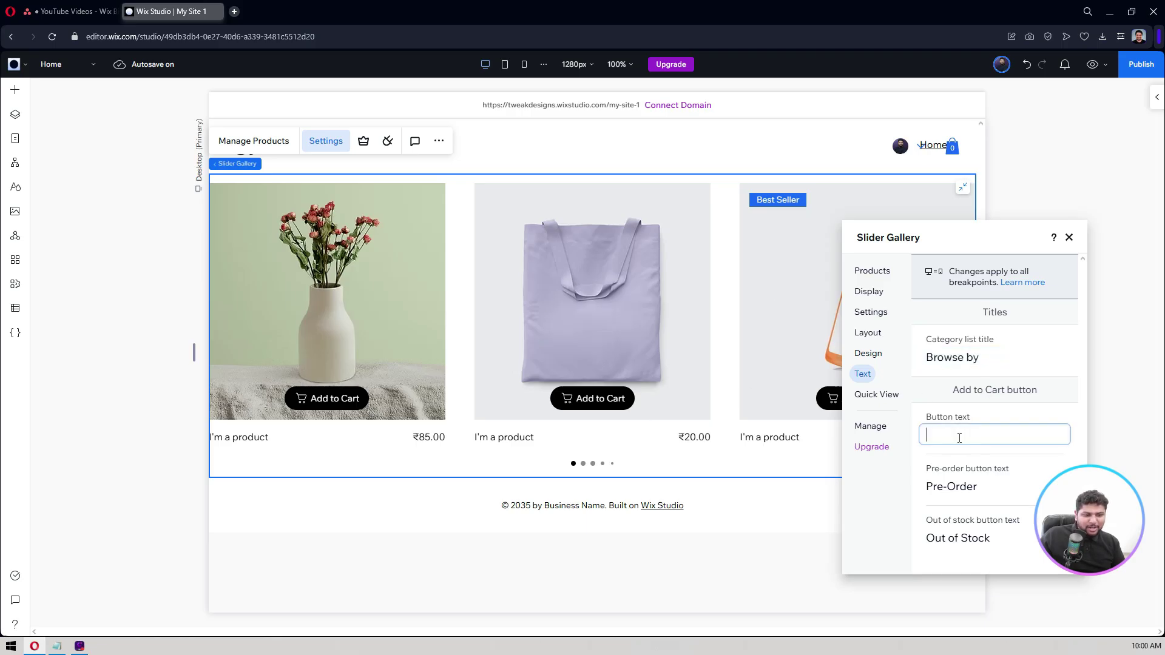
pyautogui.press('shift')
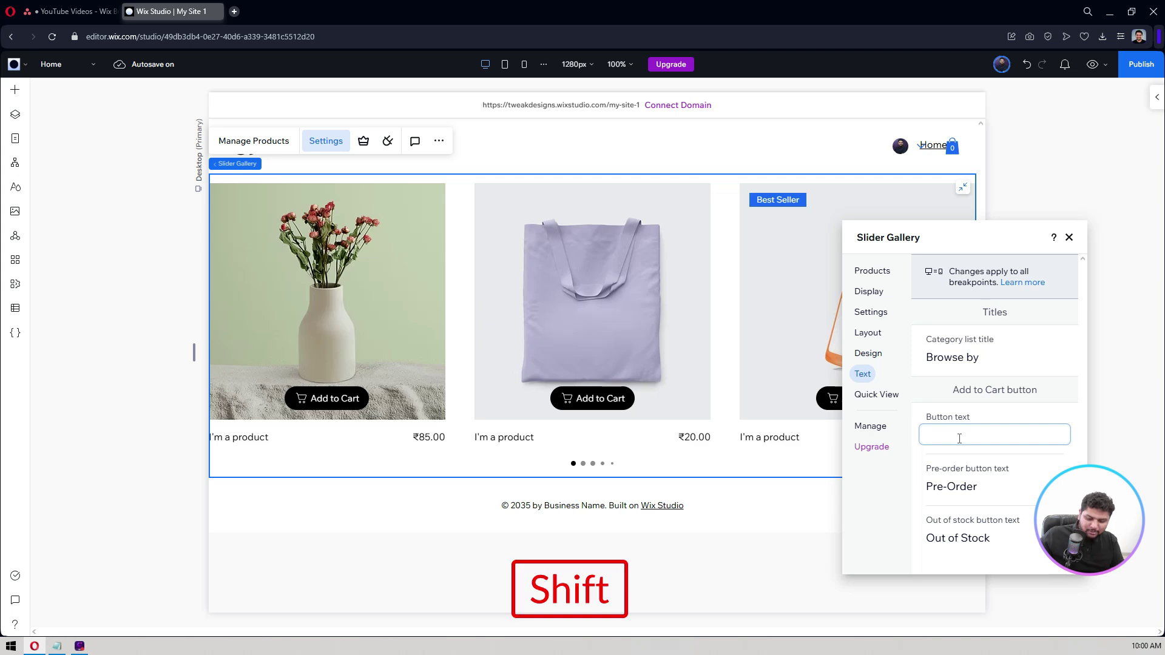
pyautogui.write('Add too basket')
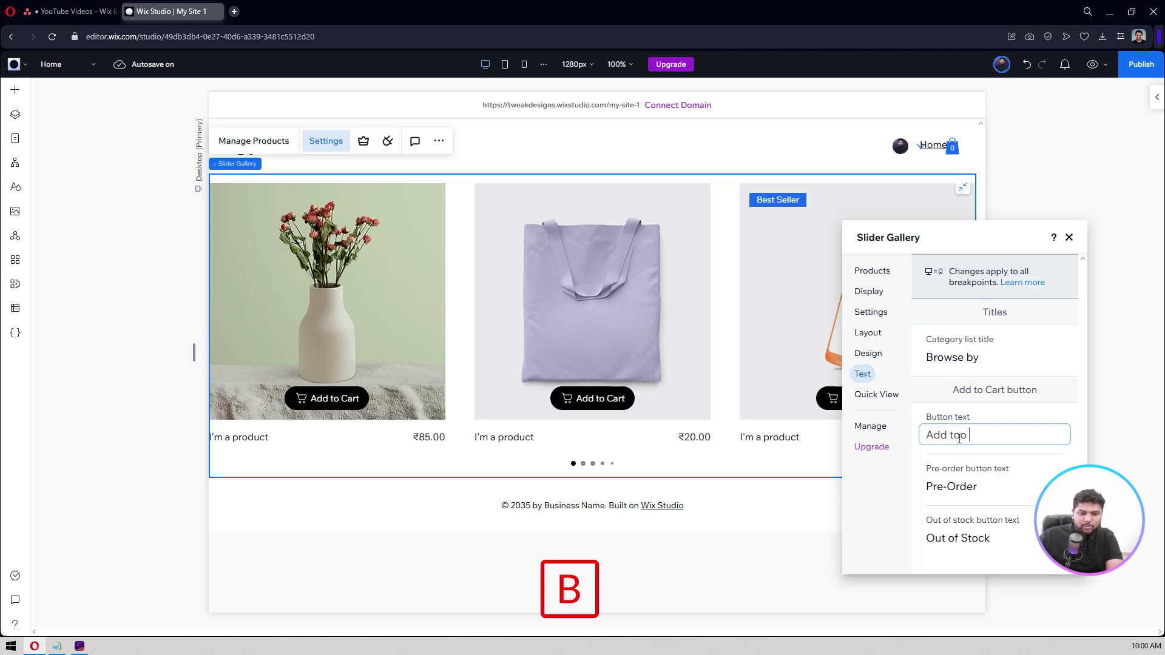
pyautogui.press('Return')
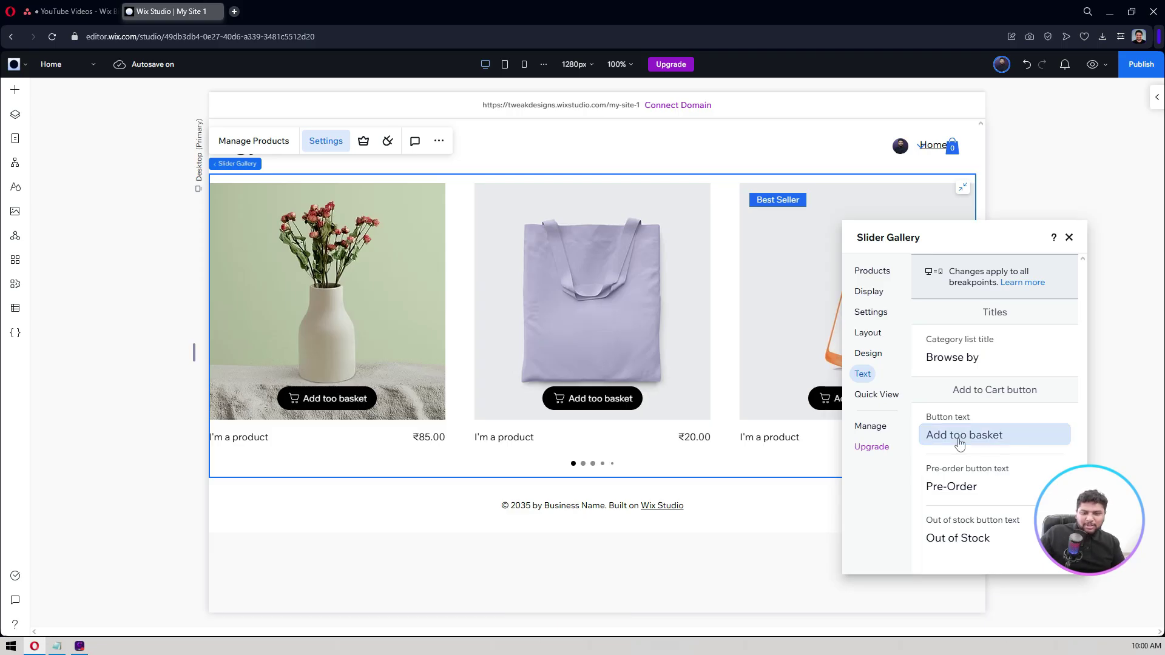
pyautogui.click(960, 436)
pyautogui.press('BackSpace')
pyautogui.press('Right')
pyautogui.press('Right')
pyautogui.hotkey('shift', 'Right')
pyautogui.write('B')
pyautogui.press('Return')
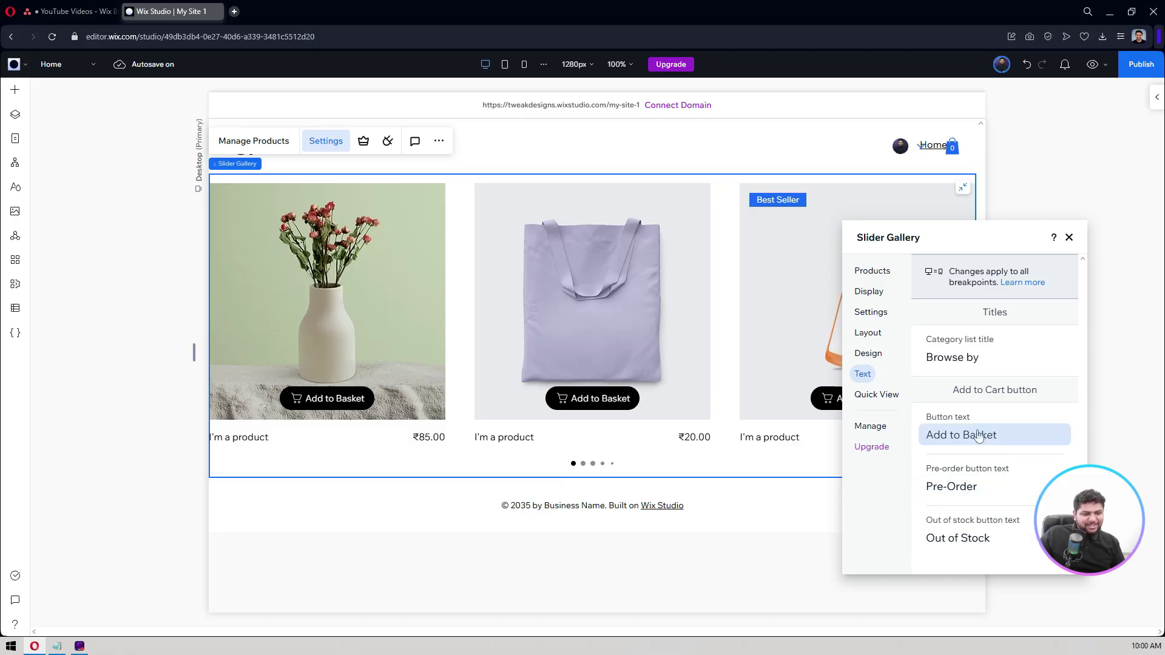
# Review the gallery's Quick View pop-up options and store management options, and close the gallery settings
pyautogui.click(876, 395)
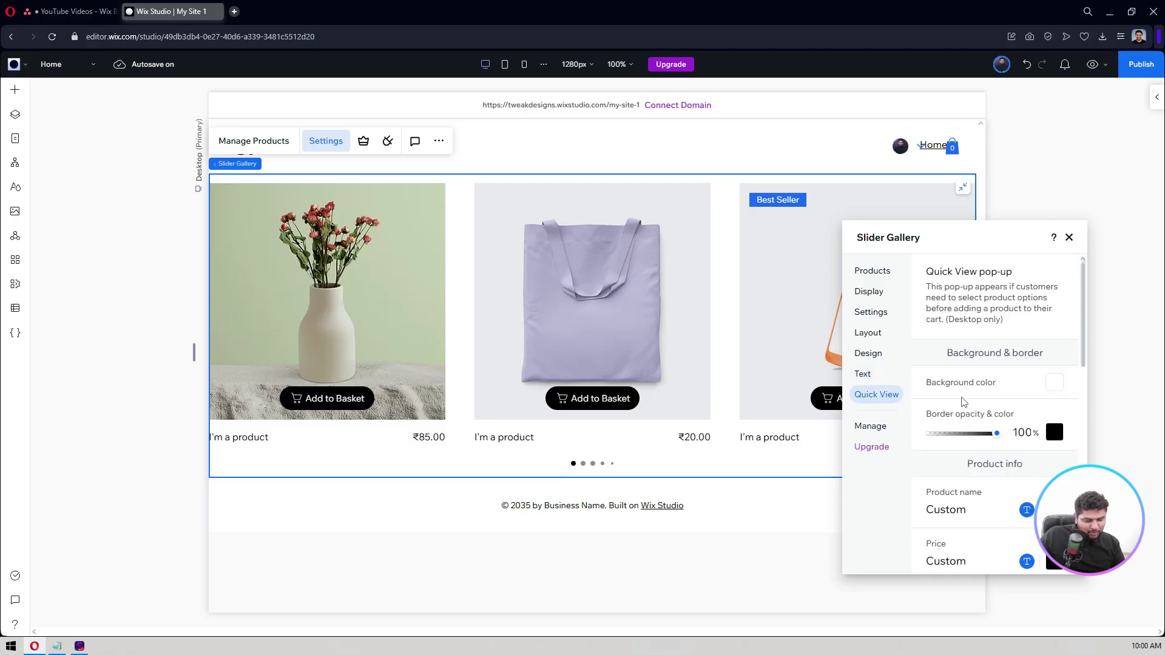
pyautogui.scroll(-6, 974, 413)
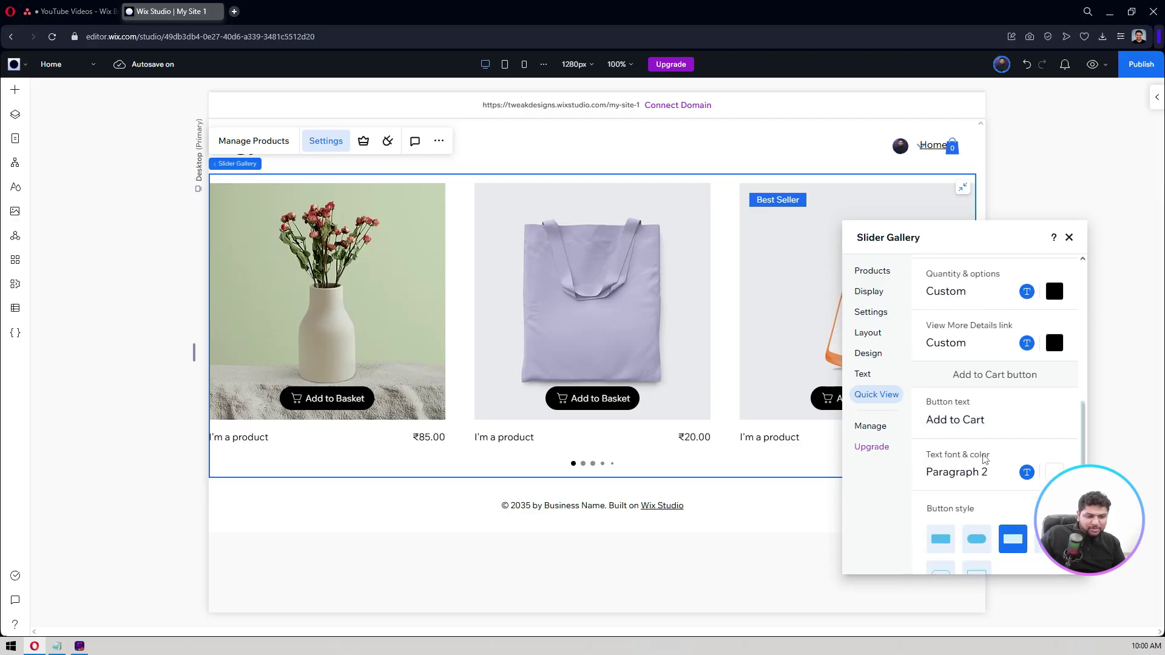
pyautogui.scroll(-3, 1011, 419)
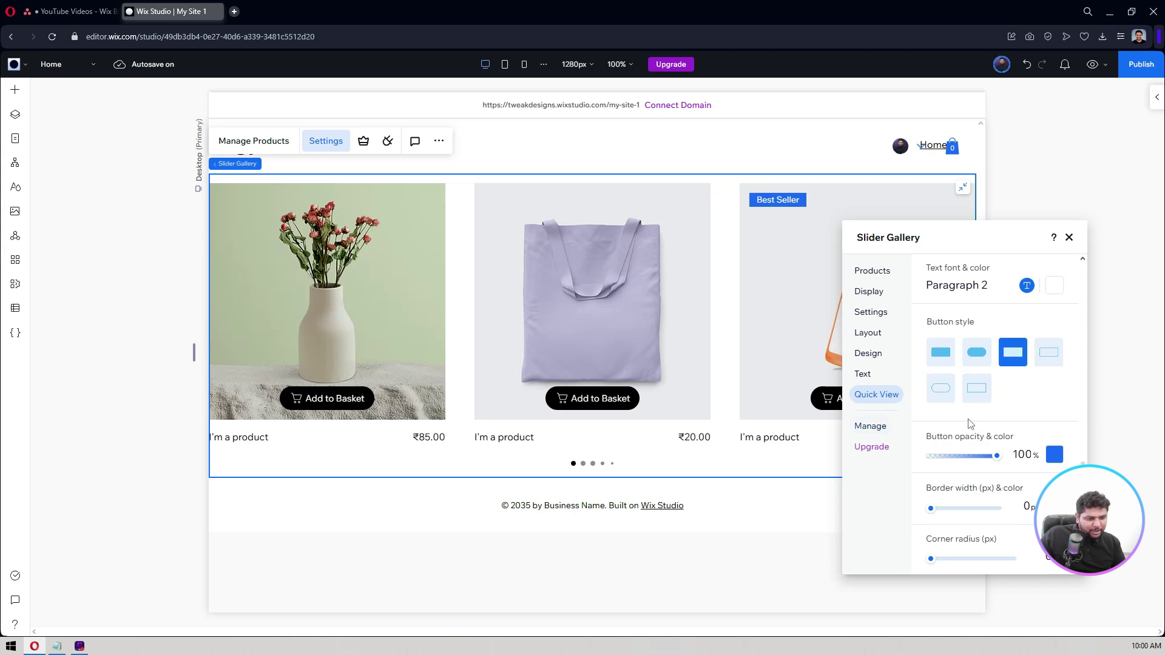
pyautogui.click(885, 434)
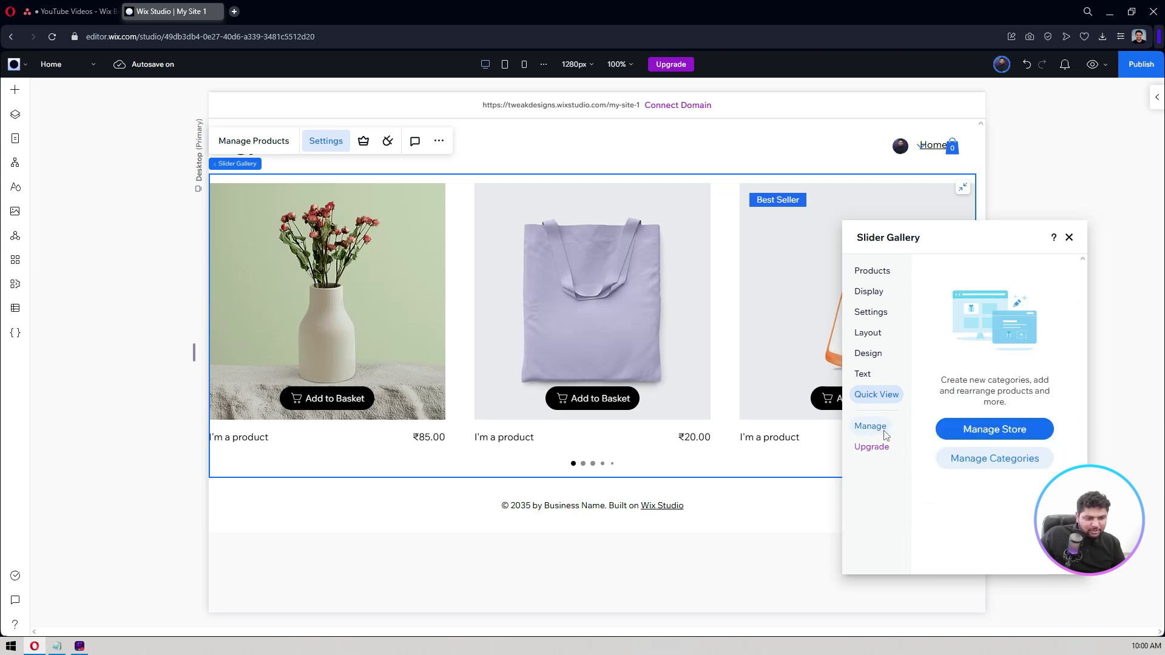
pyautogui.click(1070, 239)
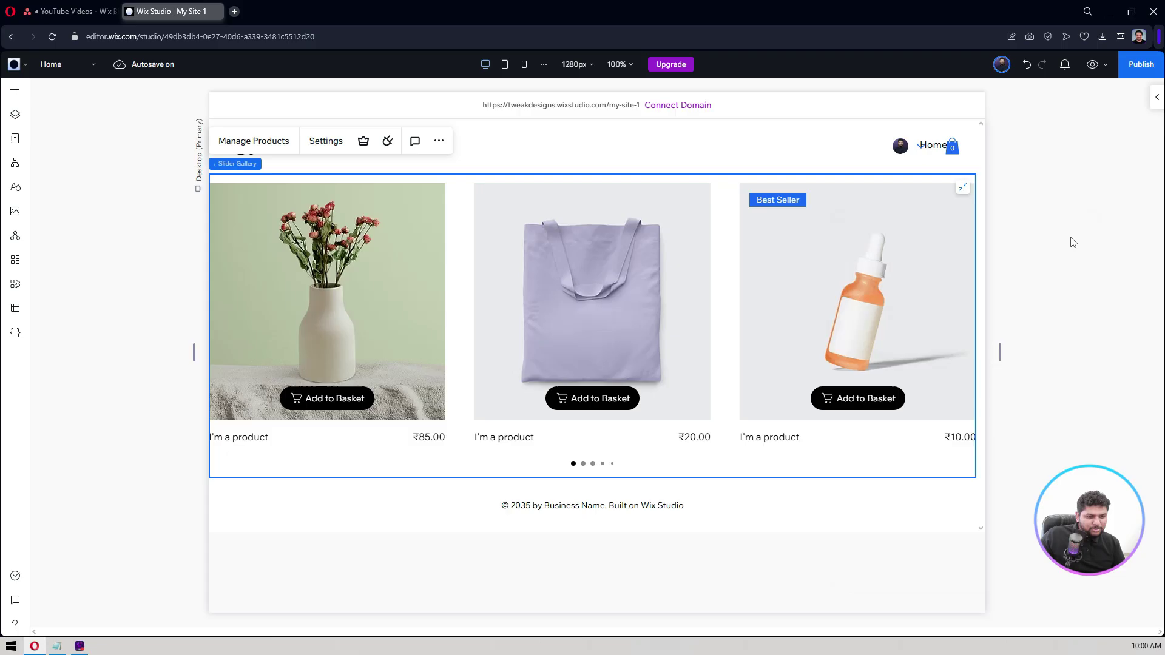
# Preview the Home page, advance the product slider, return to editing and dismiss the publish prompt with Don't ask again enabled
pyautogui.click(1093, 65)
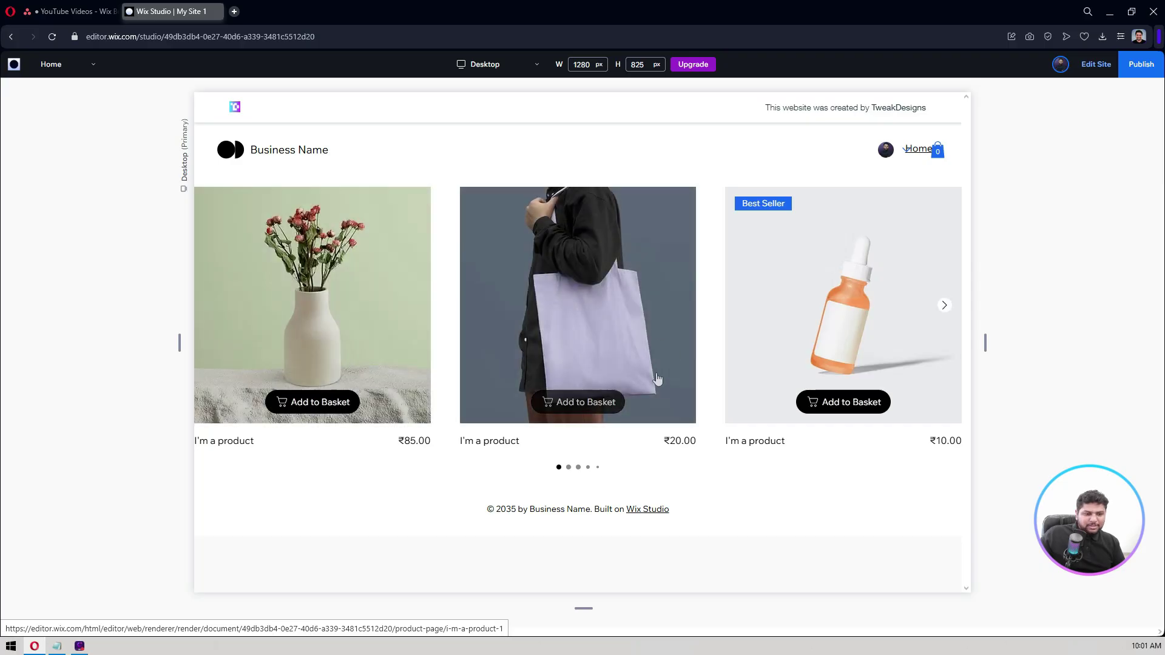
pyautogui.click(945, 306)
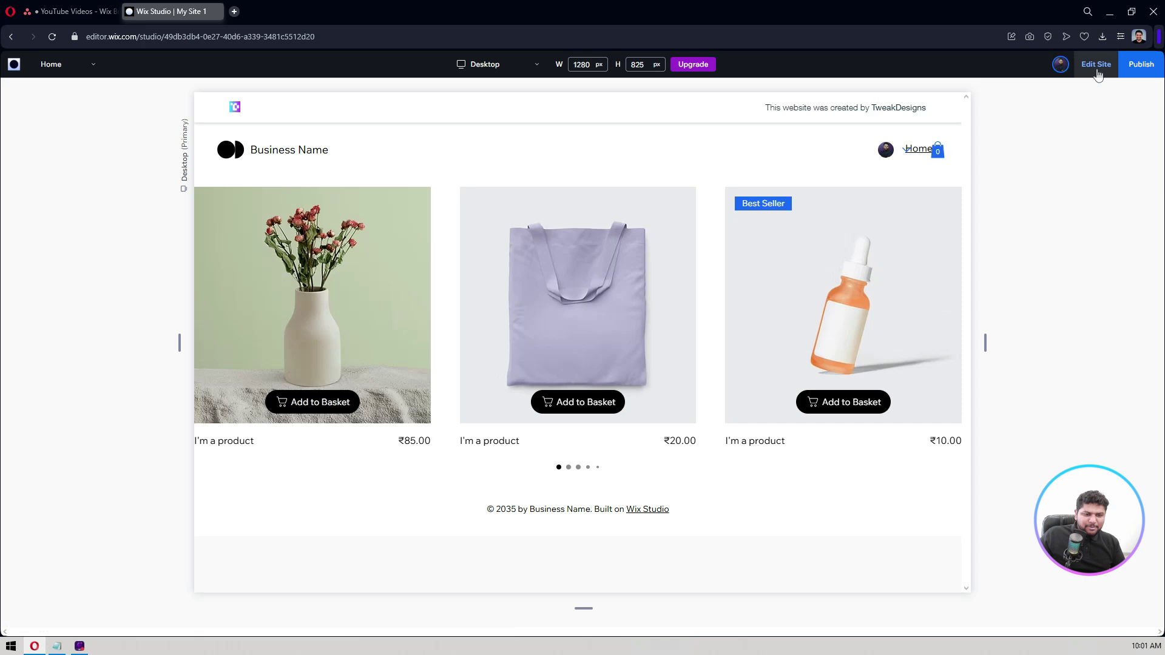
pyautogui.click(1096, 65)
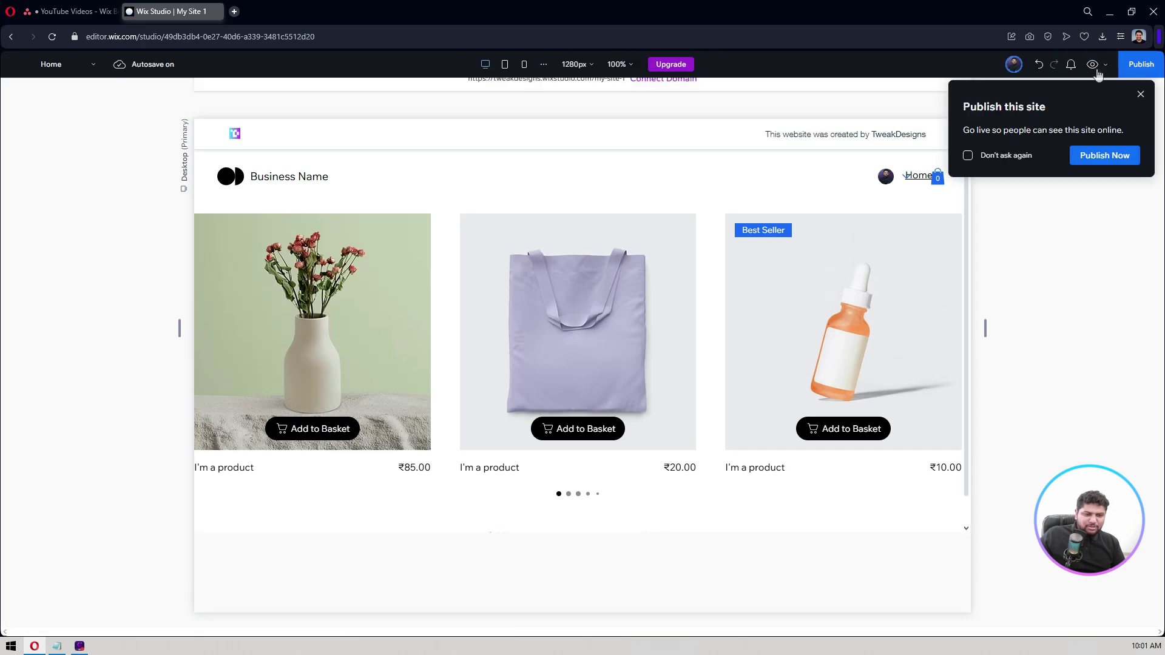
pyautogui.click(1023, 153)
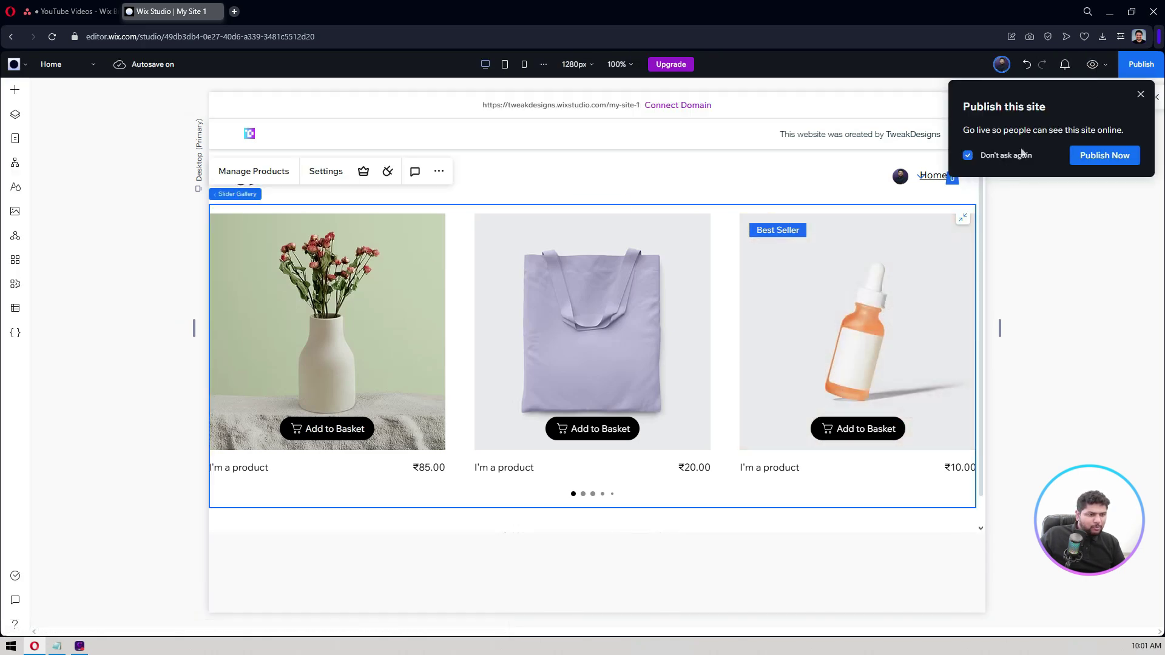
pyautogui.click(1140, 96)
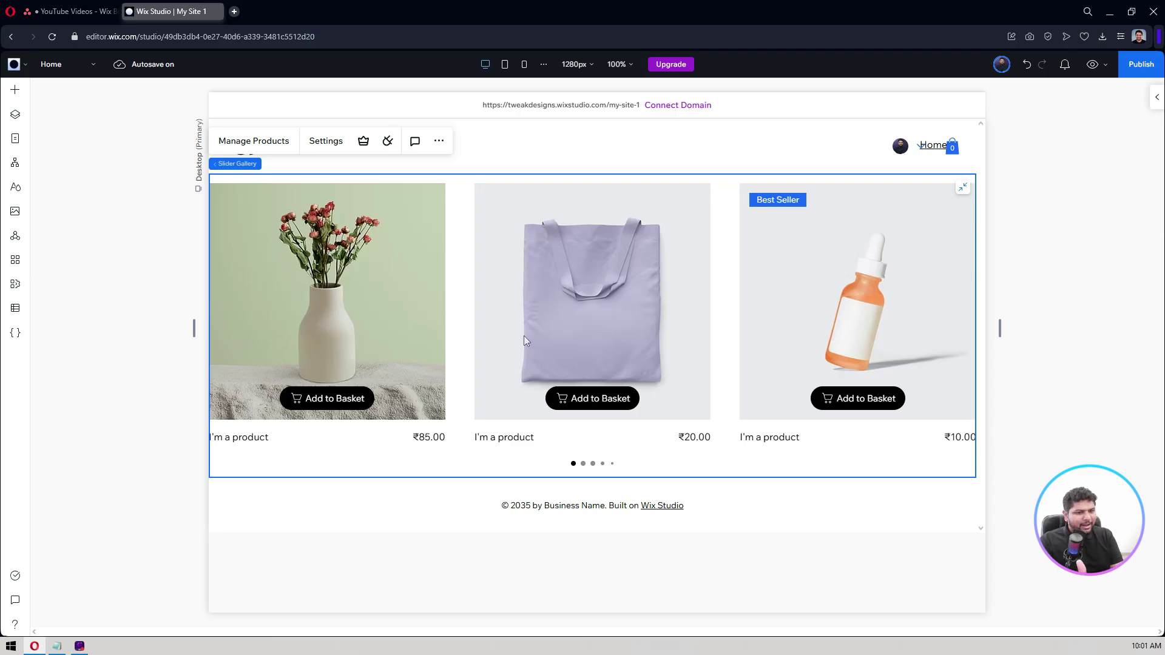
pyautogui.click(66, 65)
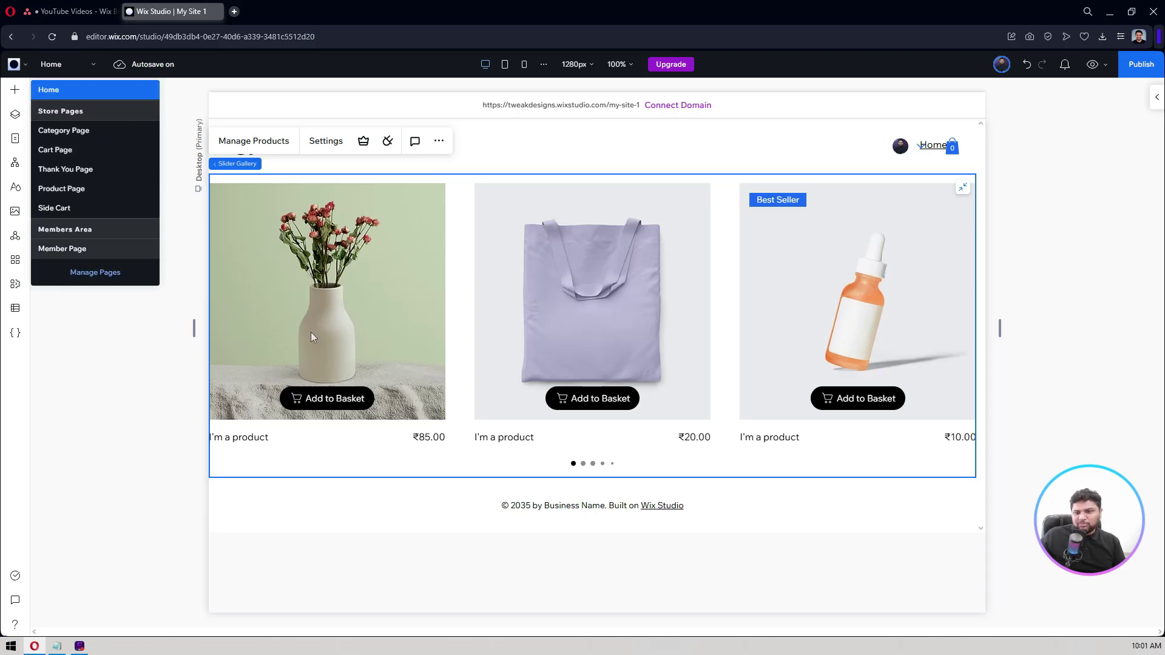
pyautogui.click(133, 396)
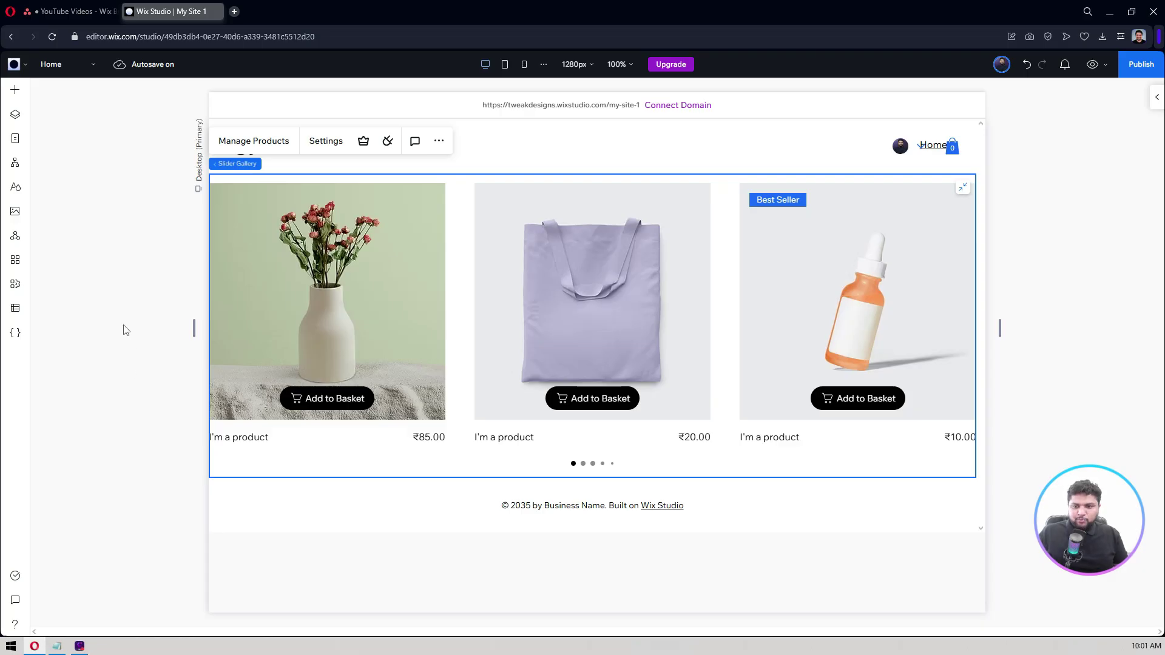
# Move the login bar further left in the header and place the cart icon just left of the Home menu link
pyautogui.click(883, 151)
pyautogui.moveTo(883, 151); pyautogui.dragTo(787, 139)
pyautogui.click(950, 144)
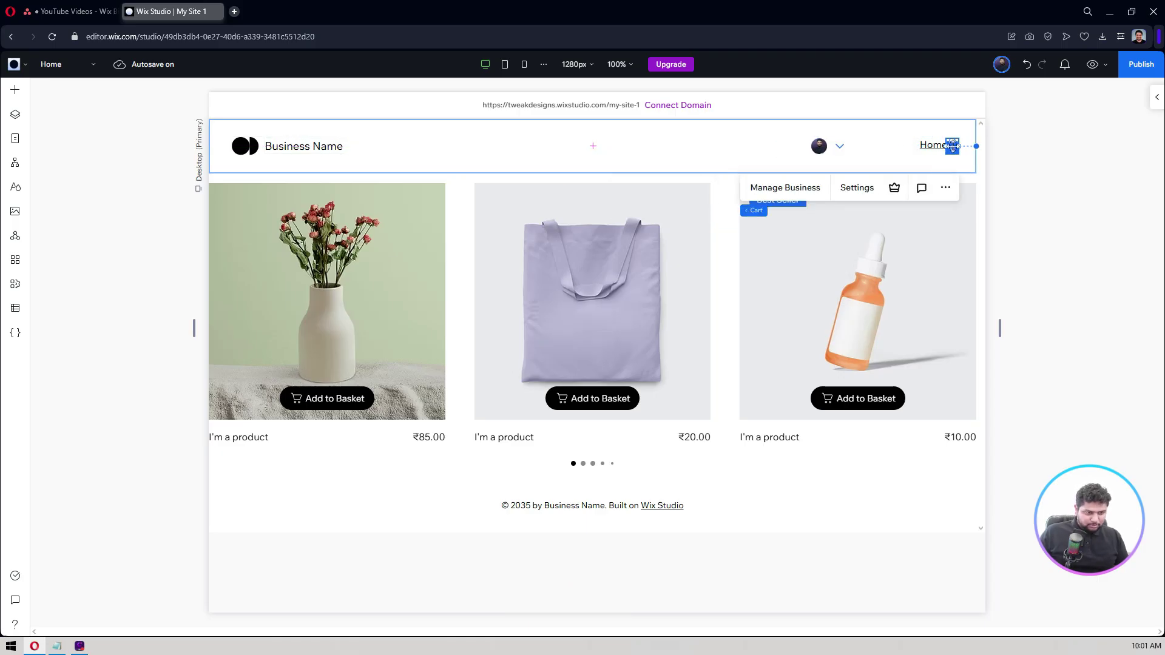
pyautogui.moveTo(950, 144); pyautogui.dragTo(907, 140)
pyautogui.moveTo(893, 140); pyautogui.dragTo(879, 146)
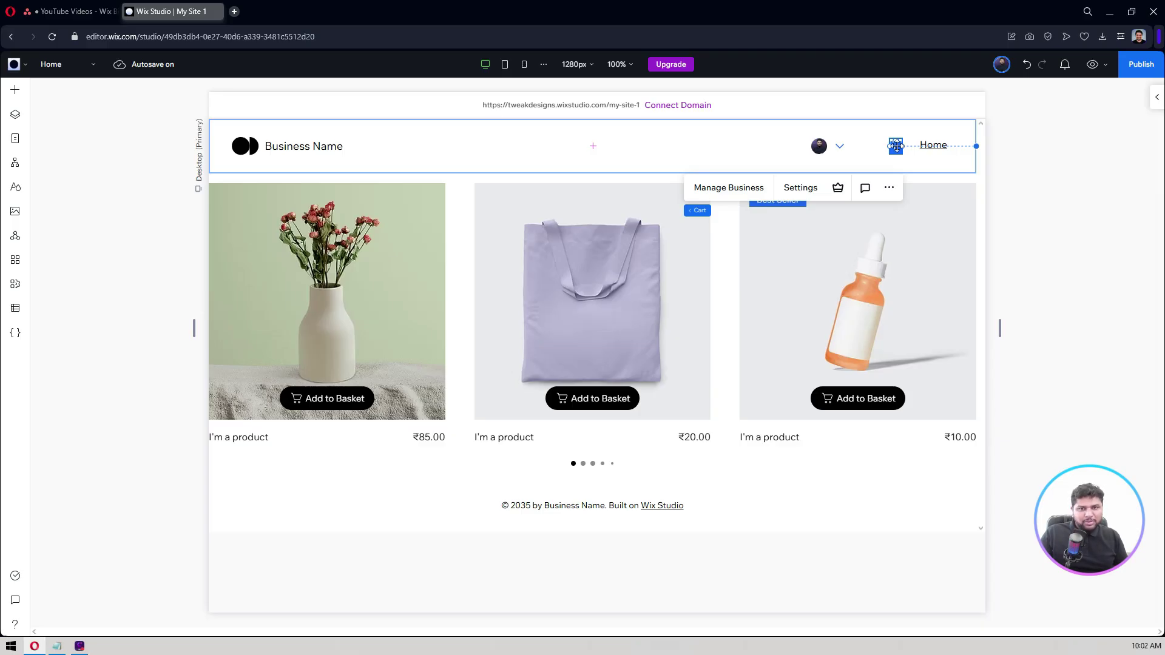
pyautogui.click(149, 233)
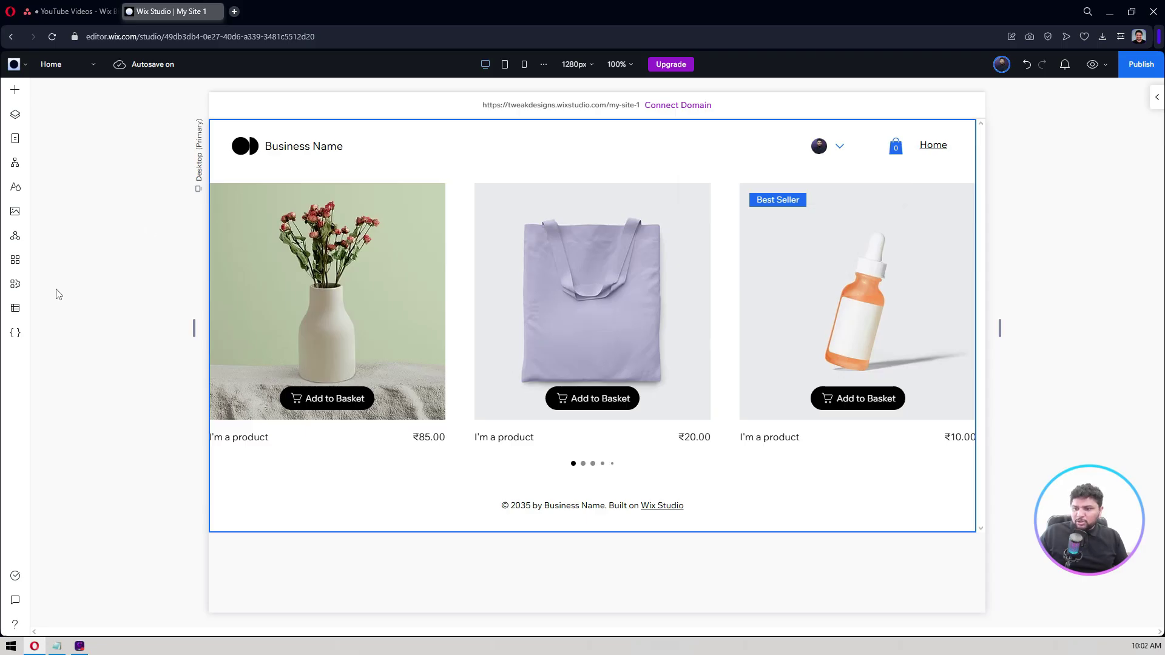
# Open the Wix Stores product management page and dismiss the add-products tip and the Link in Bio banner
pyautogui.click(15, 284)
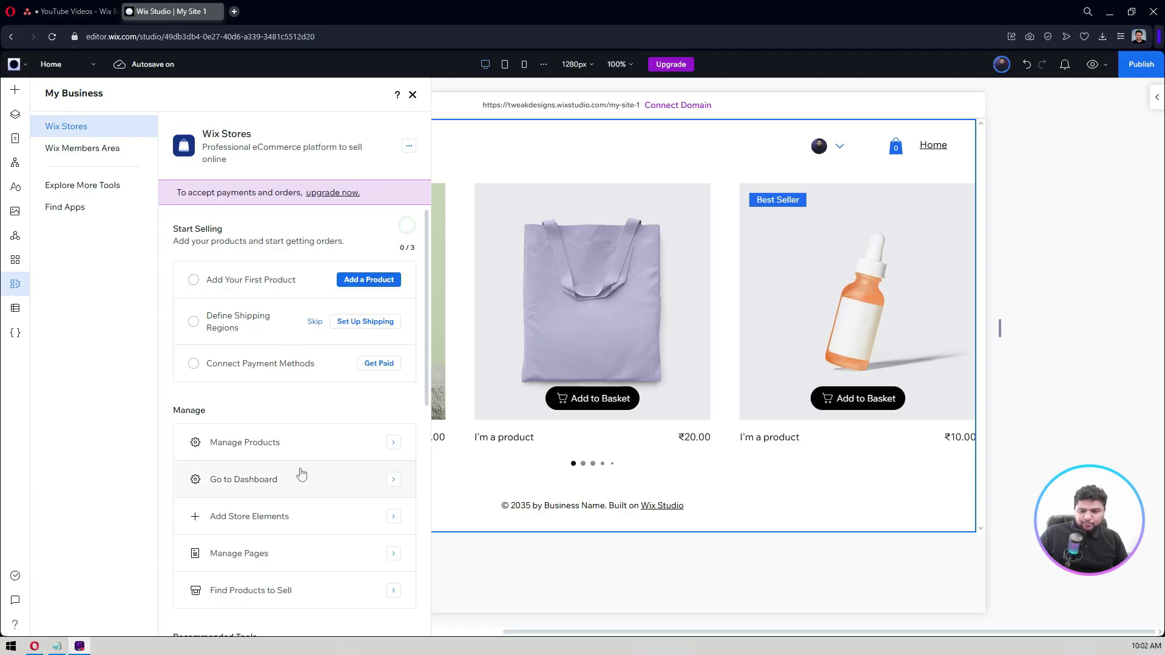
pyautogui.click(322, 446)
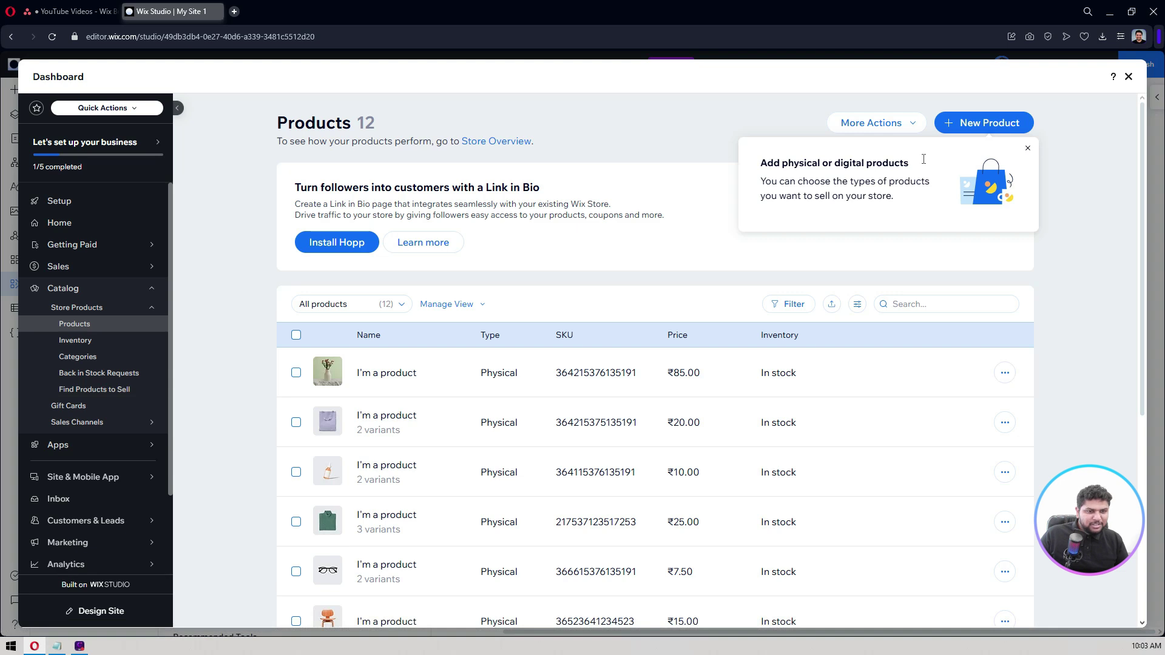
pyautogui.click(1027, 148)
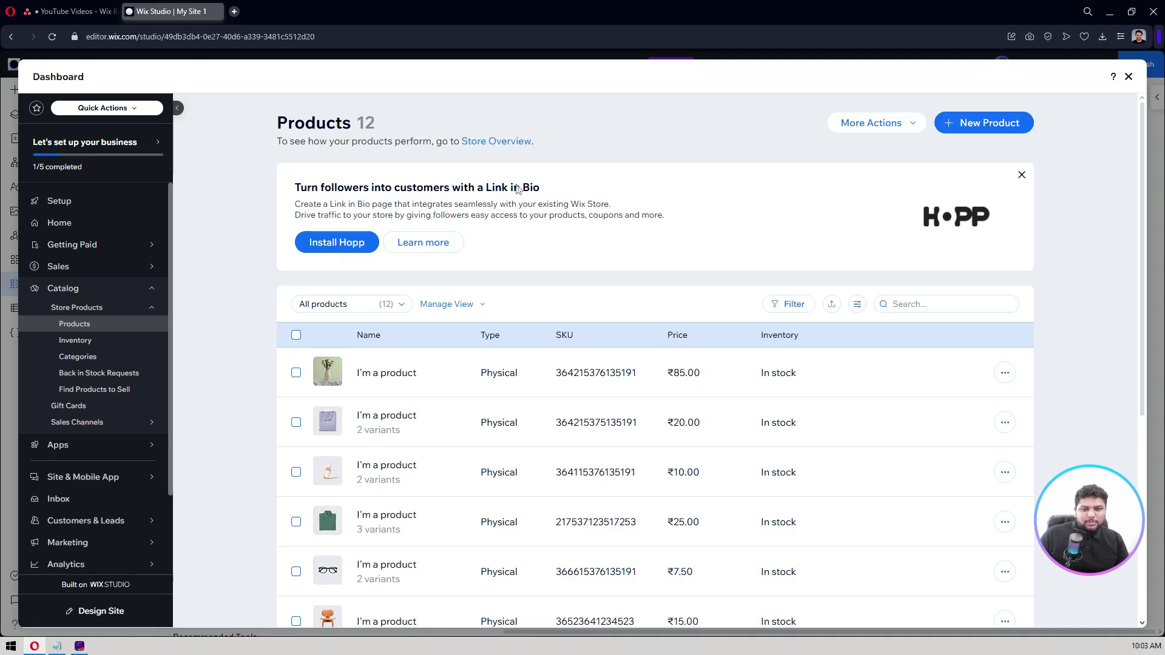
pyautogui.click(1023, 175)
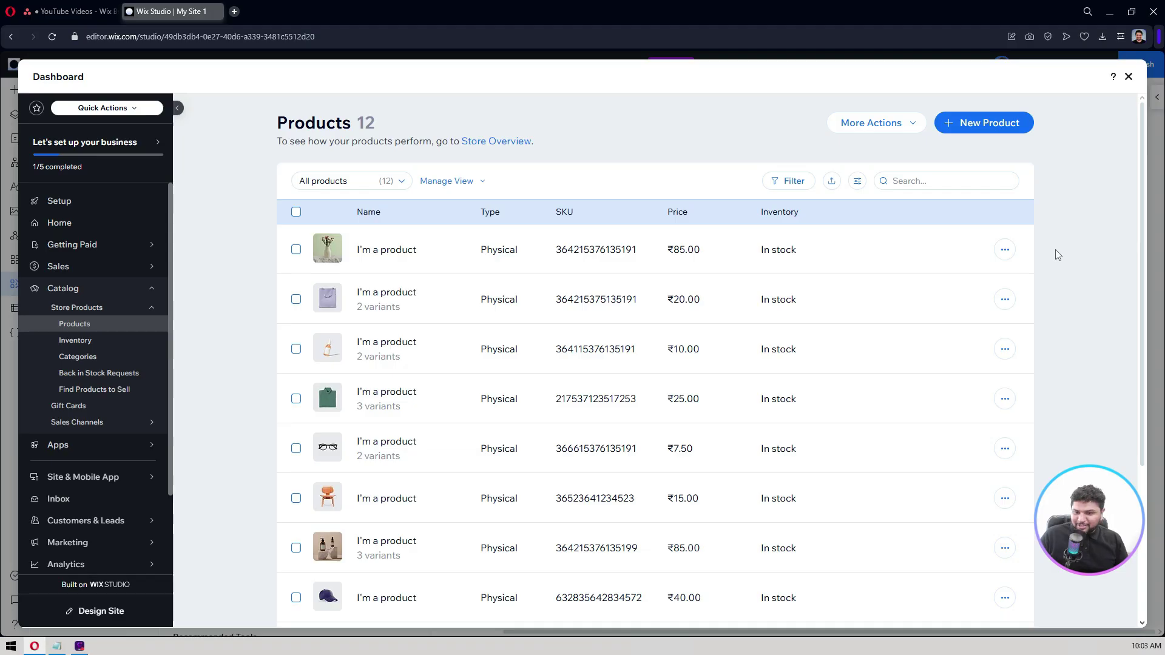
pyautogui.scroll(-3, 1058, 253)
pyautogui.scroll(3, 1058, 253)
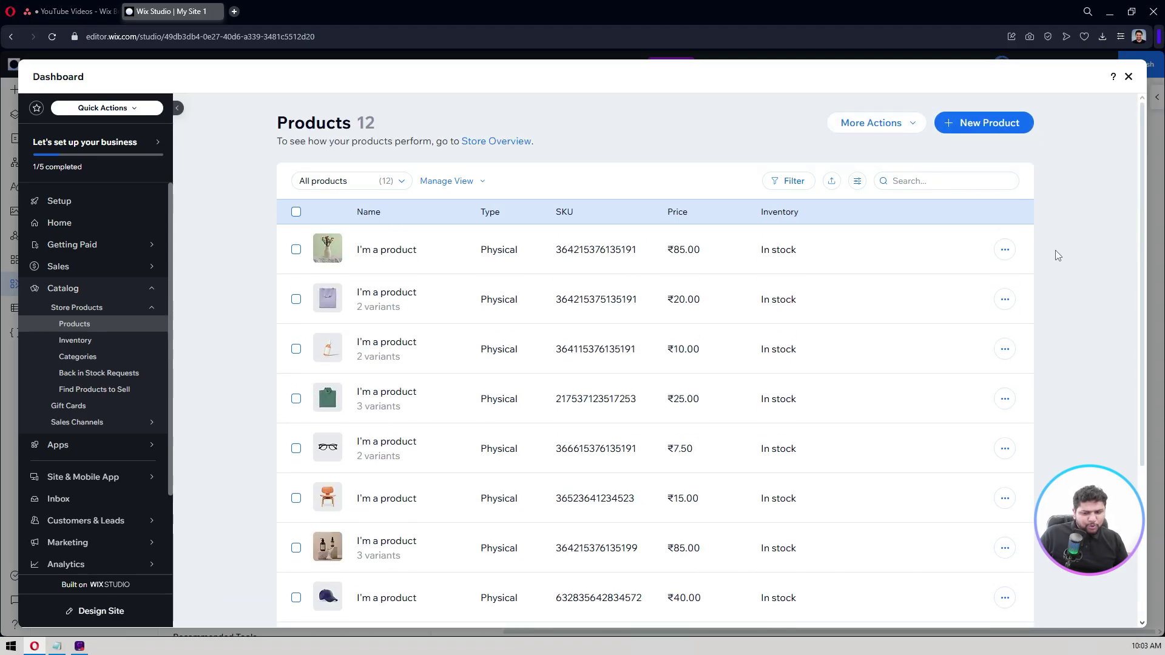
# Create a new physical product named "My First Product"
pyautogui.click(976, 122)
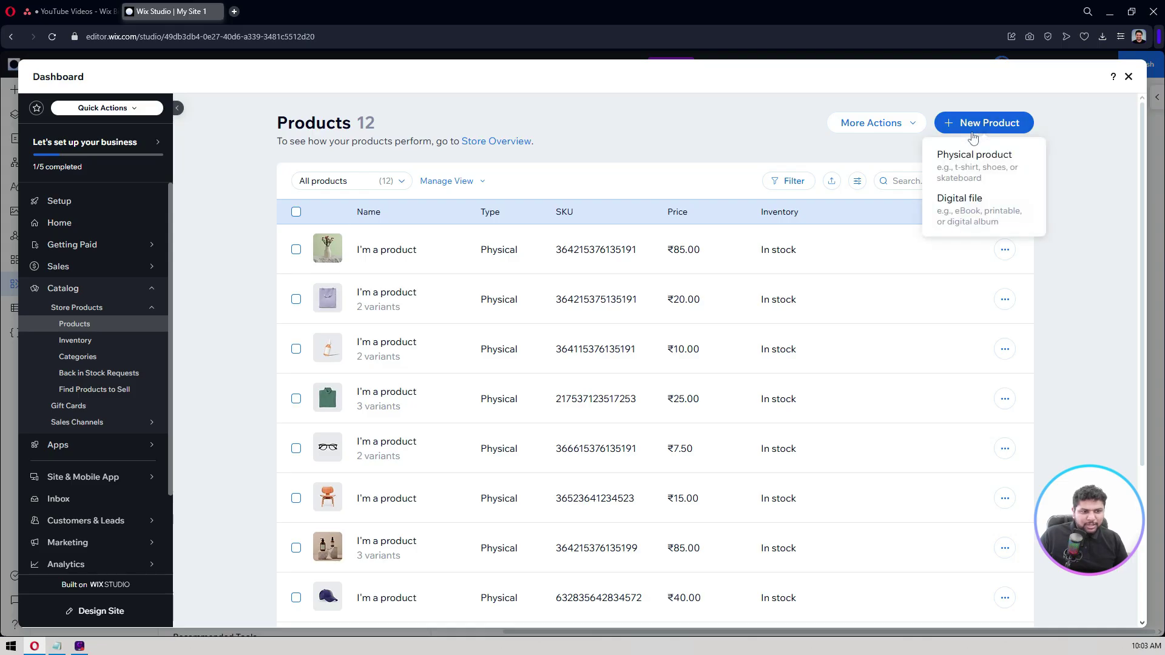
pyautogui.click(987, 162)
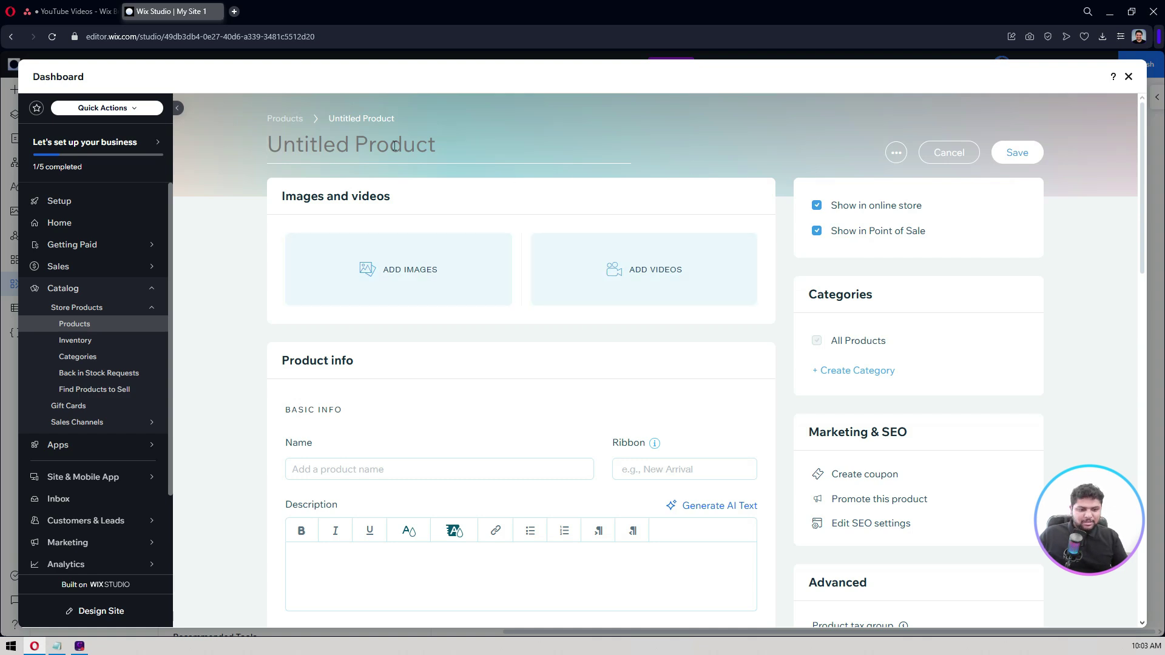
pyautogui.write('My First')
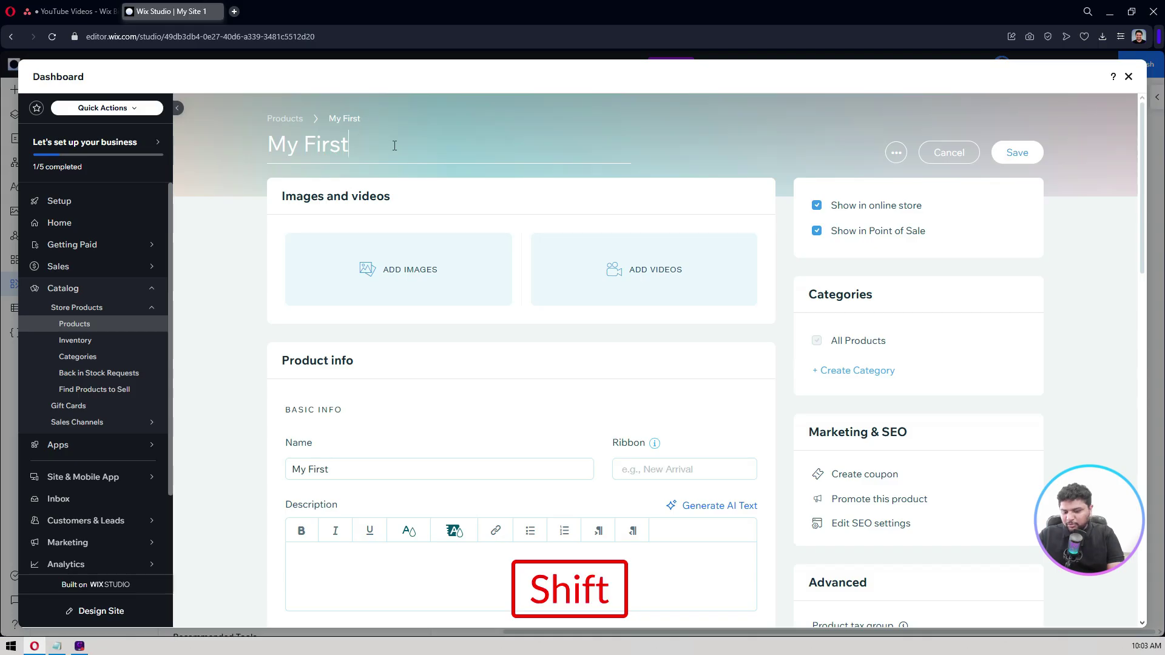
pyautogui.write('Product')
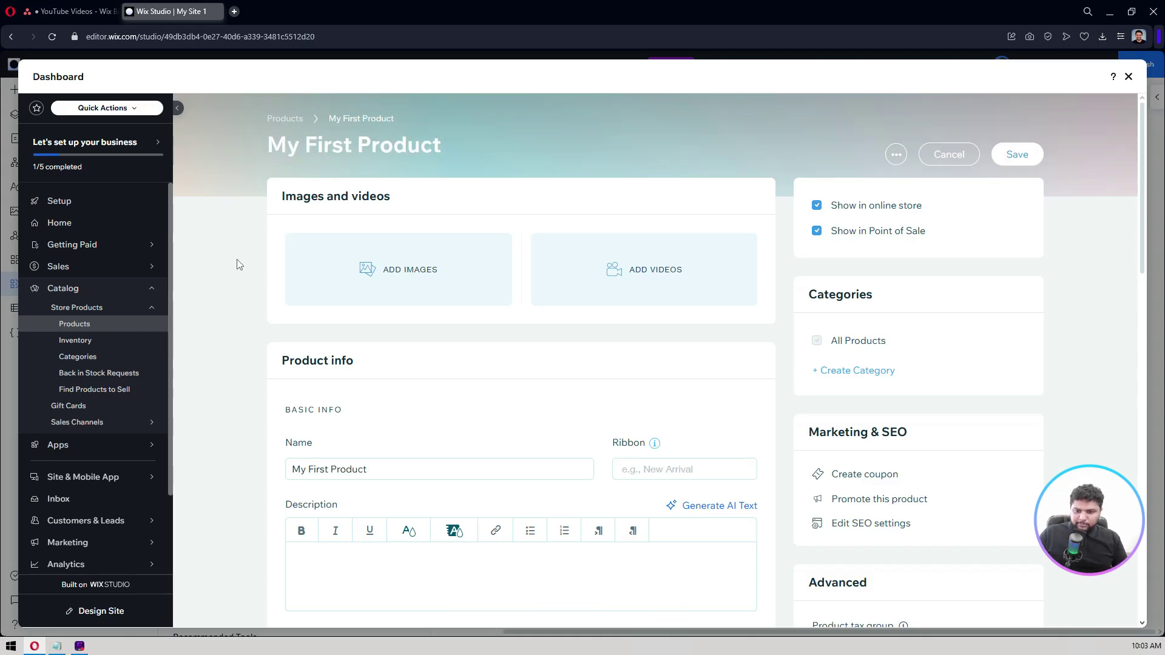
# Set the product's ribbon to "New"
pyautogui.scroll(-3, 237, 264)
pyautogui.click(673, 289)
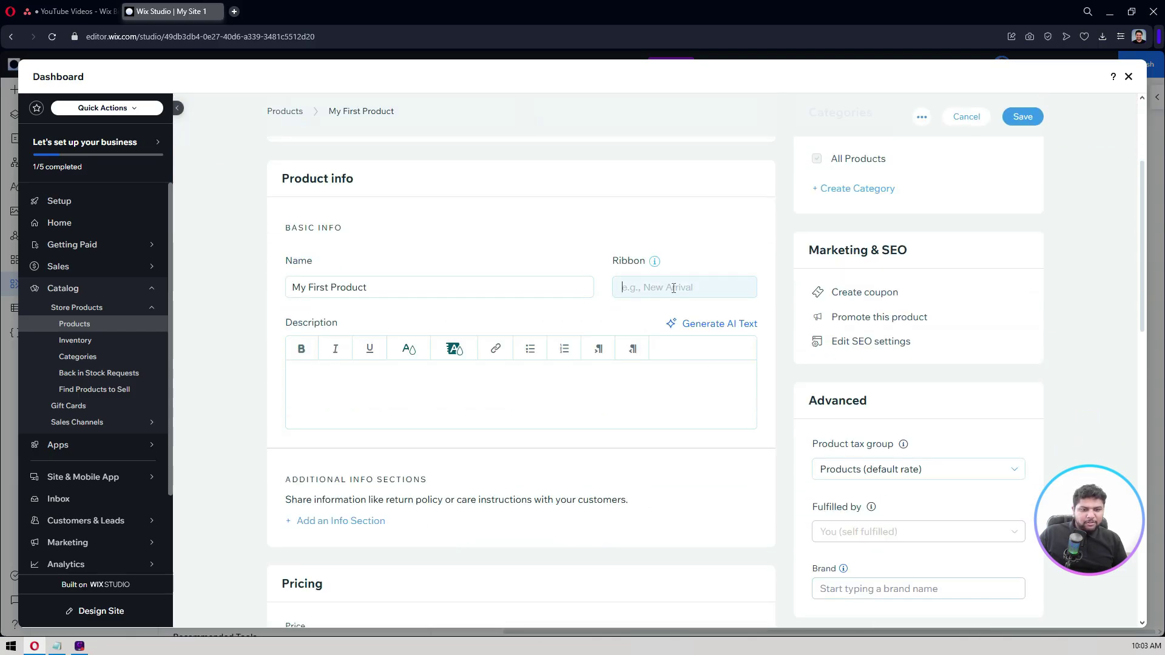
pyautogui.write('New')
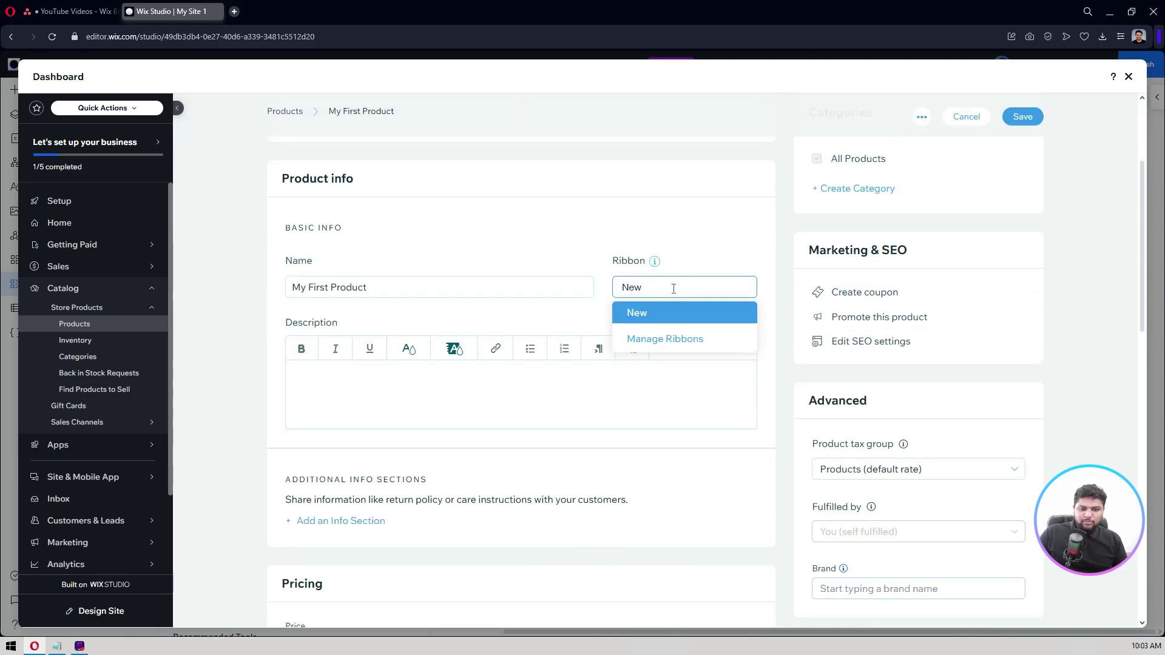
pyautogui.click(655, 321)
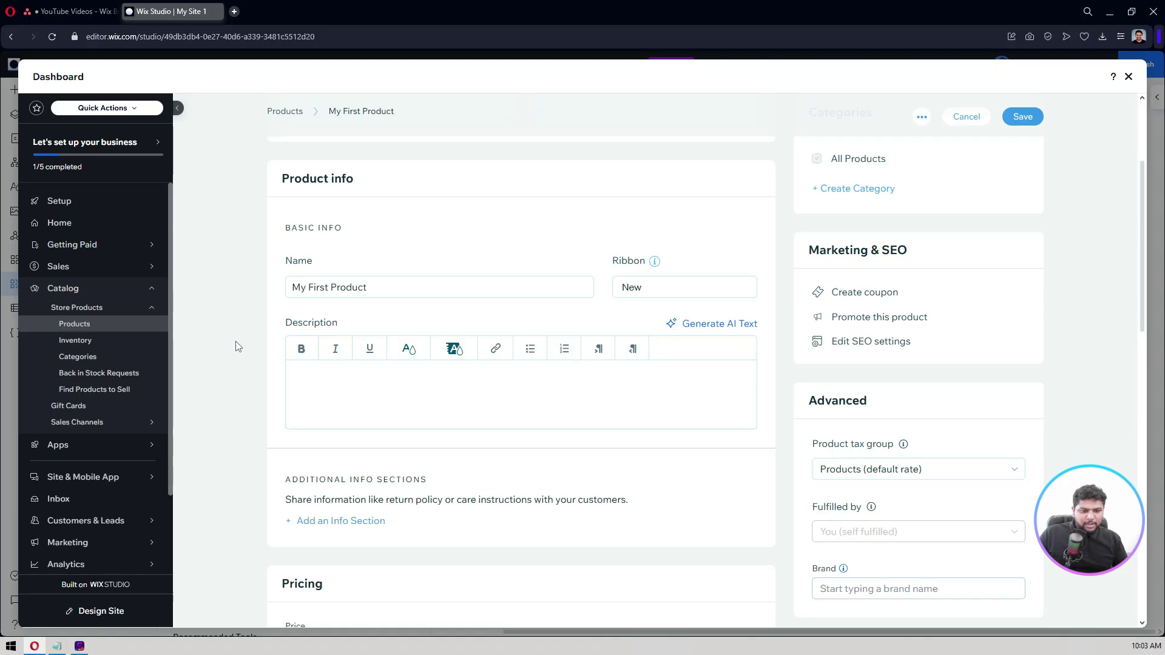
# Try out several lines of placeholder text in the product description and delete them all
pyautogui.click(344, 375)
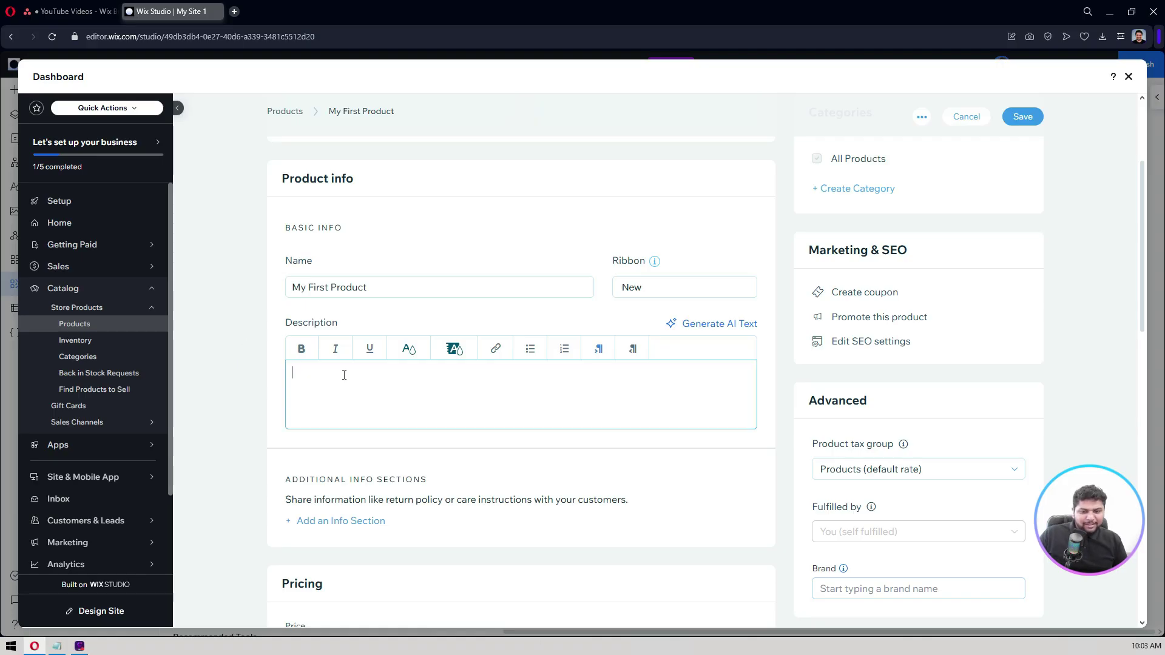
pyautogui.write('asdasd')
pyautogui.press('Return')
pyautogui.write('asdasd')
pyautogui.press('Return')
pyautogui.press('Return')
pyautogui.write('awdas')
pyautogui.press('Return')
pyautogui.write('dasdas')
pyautogui.press('Return')
pyautogui.press('Return')
pyautogui.write('asd')
pyautogui.press('Return')
pyautogui.press('Return')
pyautogui.write('asd')
pyautogui.press('Return')
pyautogui.hotkey('ctrl', 'a')
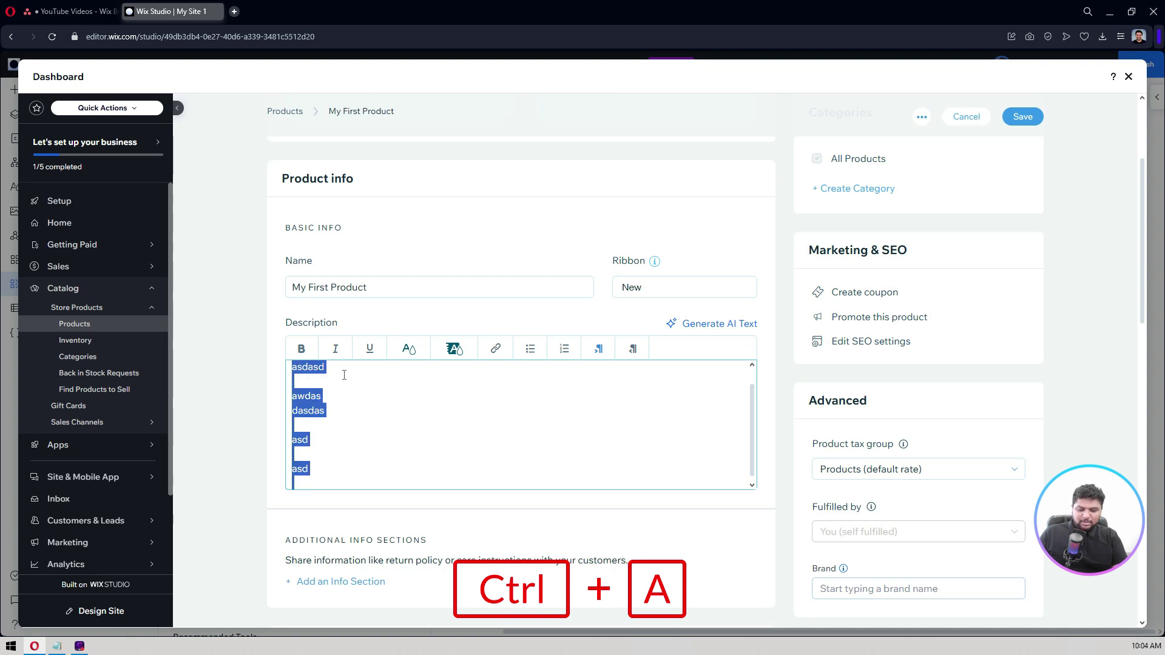
pyautogui.press('BackSpace')
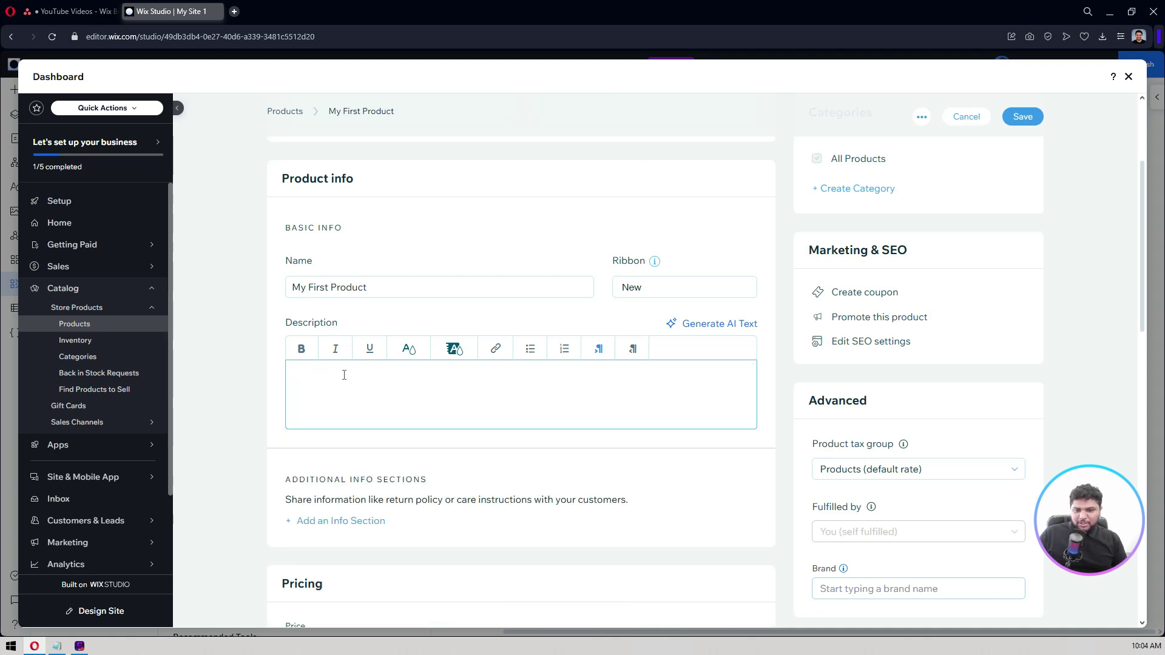
# Enter "asdasd" in the product description and color the text green
pyautogui.write('asdasd')
pyautogui.hotkey('ctrl', 'a')
pyautogui.click(409, 349)
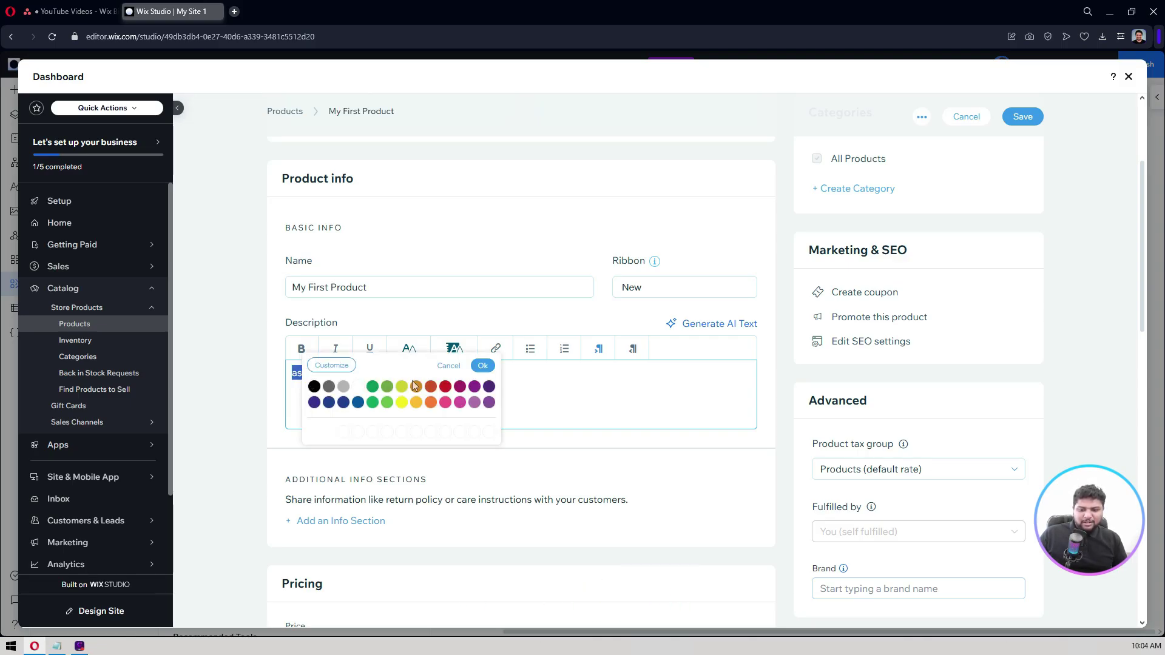
pyautogui.click(387, 386)
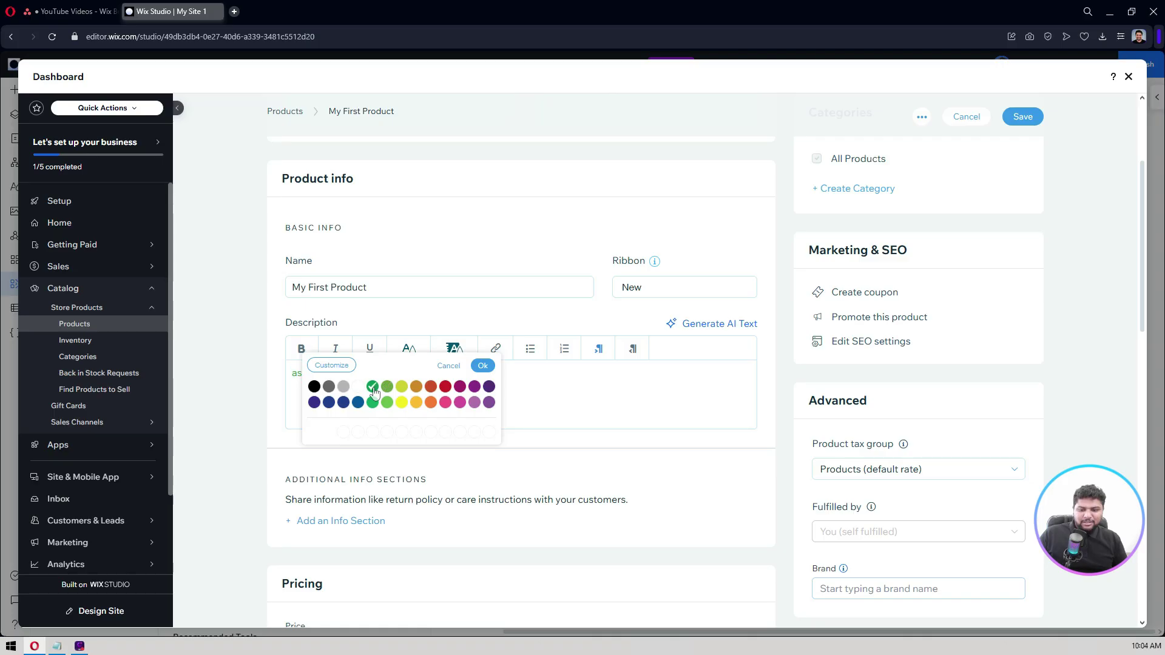
pyautogui.click(569, 384)
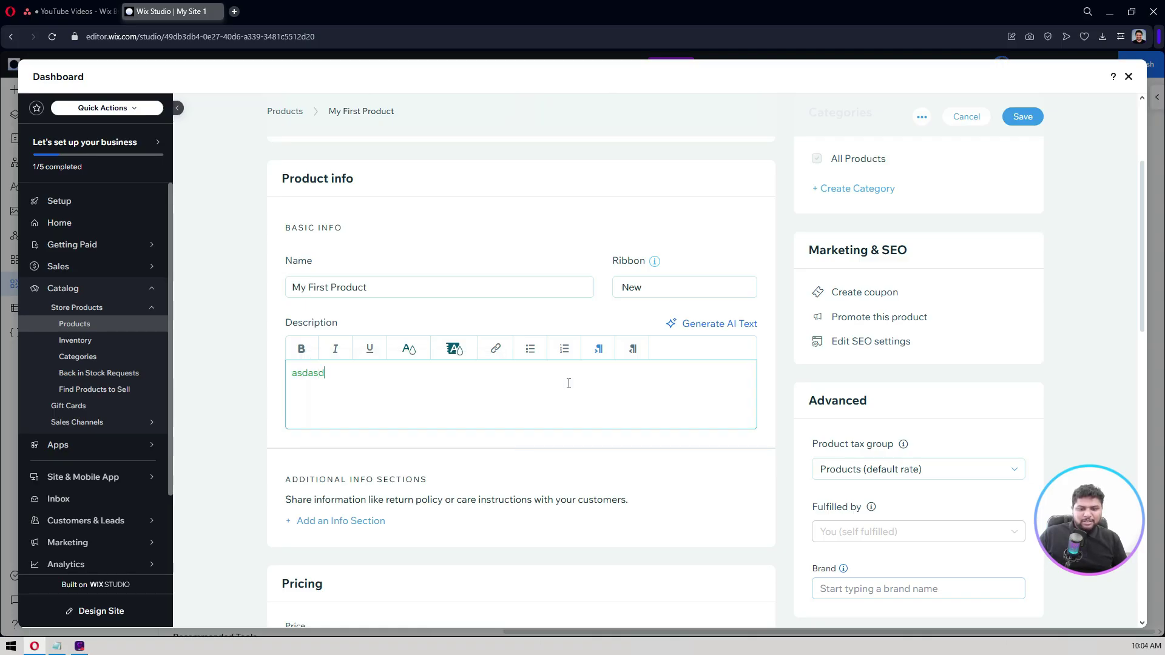
# Add a second description line "asdasd" and highlight it with a yellow-orange background color
pyautogui.press('Return')
pyautogui.write('asdasd')
pyautogui.hotkey('shift', 'Up')
pyautogui.hotkey('shift', 'Right')
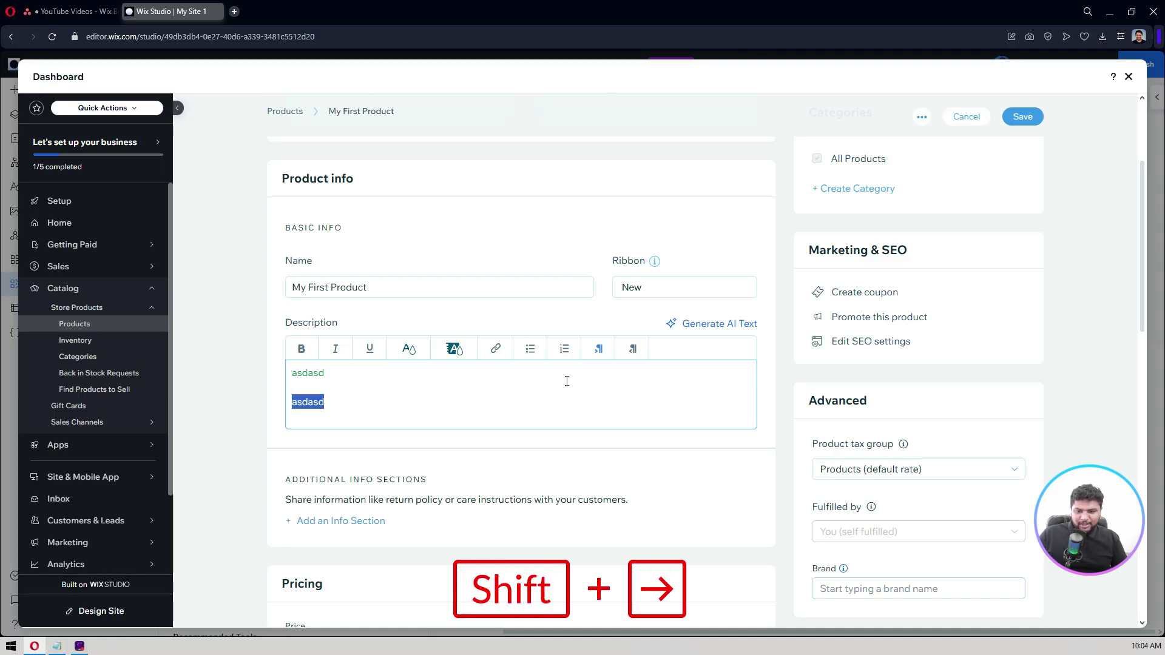
pyautogui.click(454, 350)
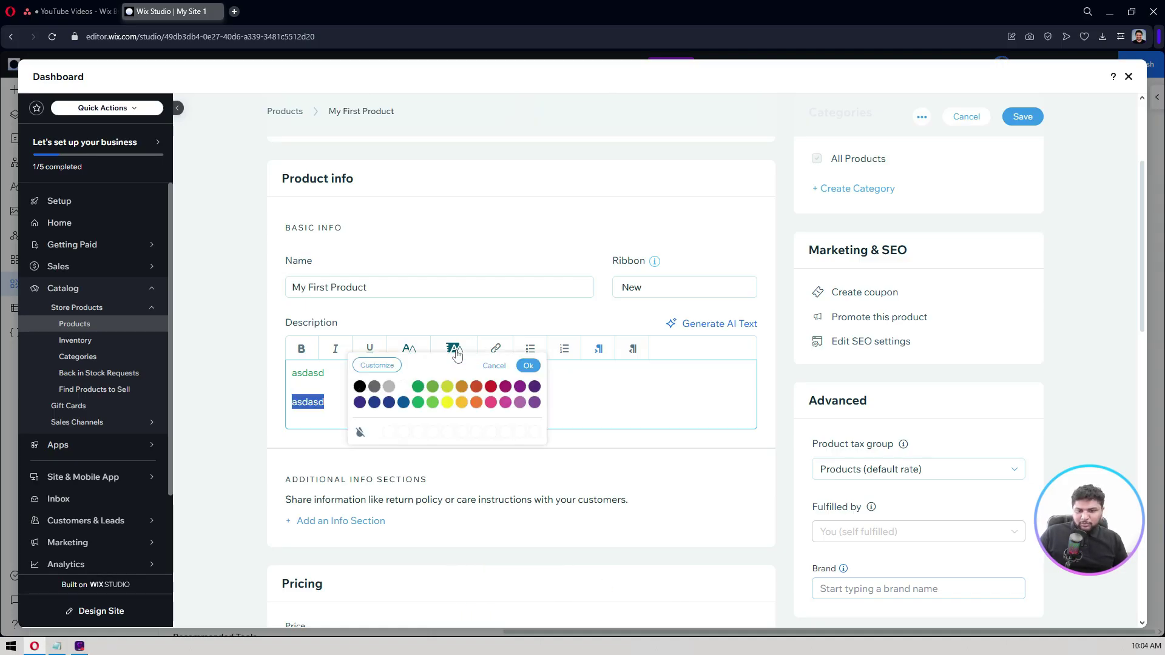
pyautogui.click(460, 403)
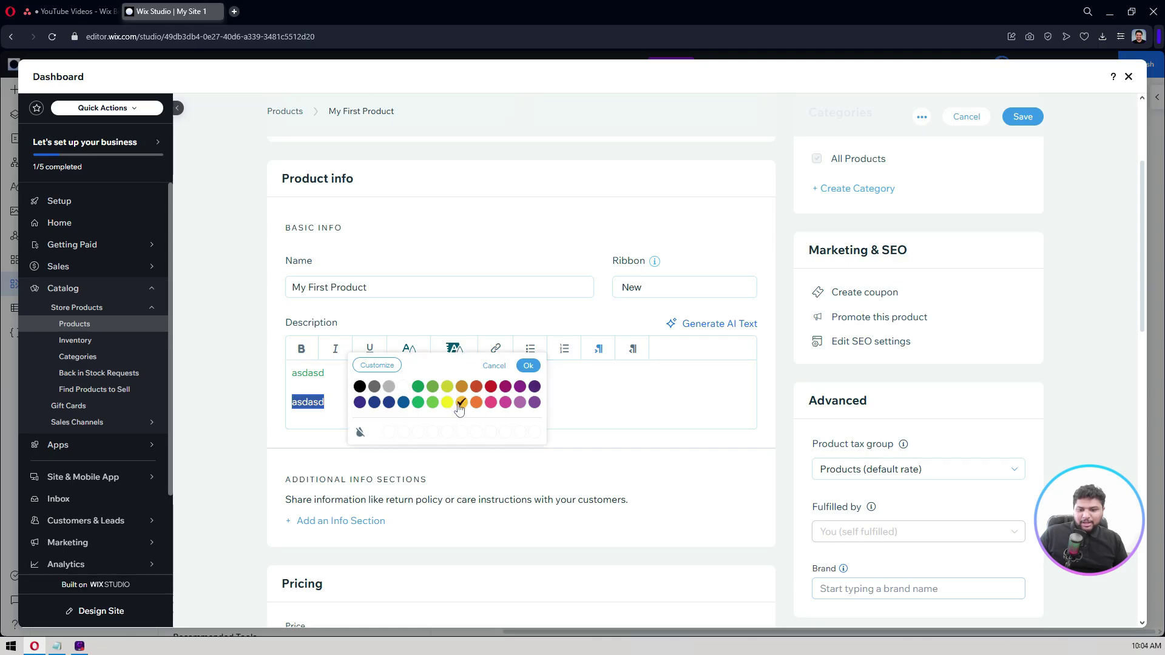
pyautogui.click(607, 391)
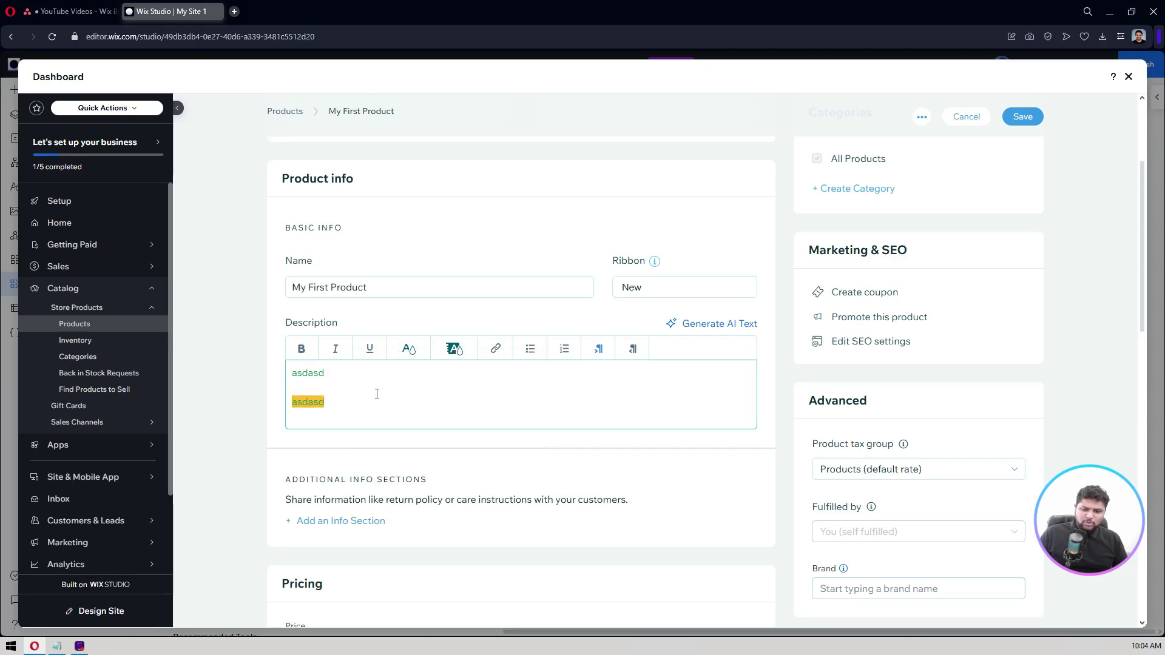
# Add a third description line "asd", remove its background highlight and set its text color to black
pyautogui.press('Return')
pyautogui.write('asd')
pyautogui.press('ctrl')
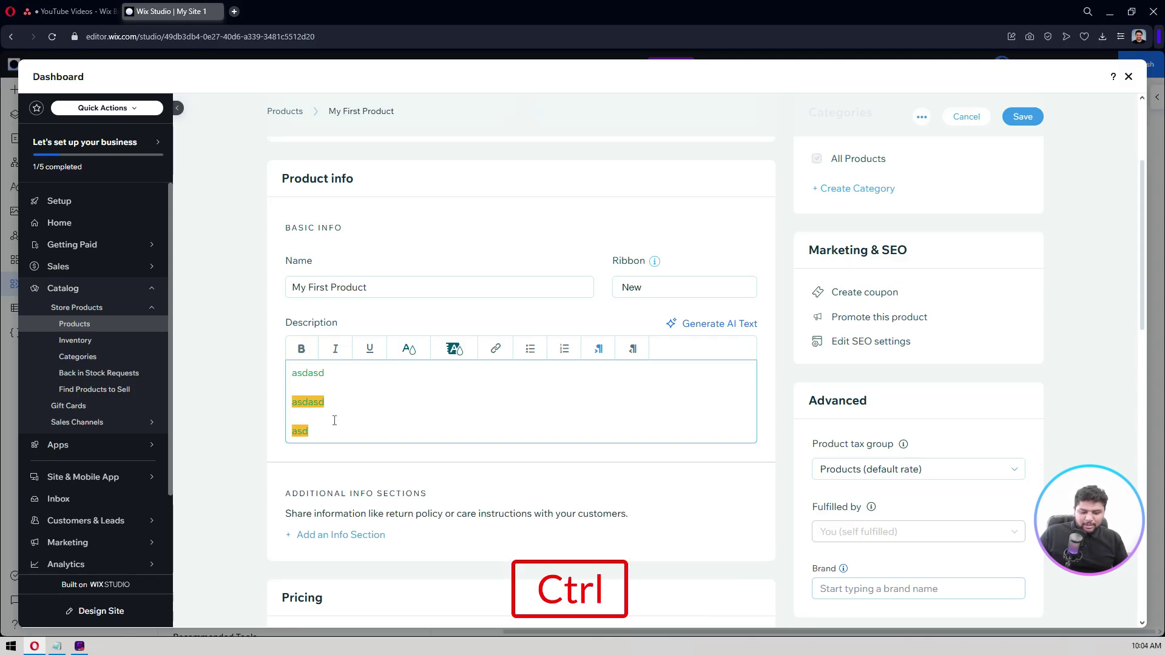
pyautogui.hotkey('shift', 'Up')
pyautogui.hotkey('shift', 'Right')
pyautogui.click(459, 351)
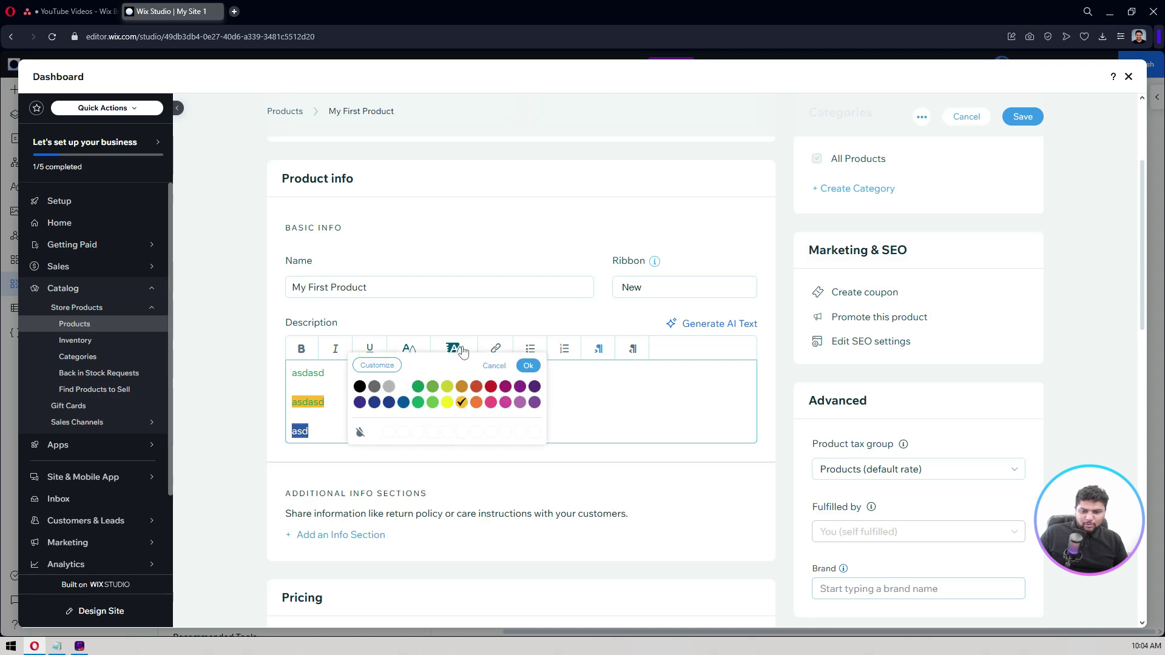
pyautogui.click(360, 432)
pyautogui.click(410, 349)
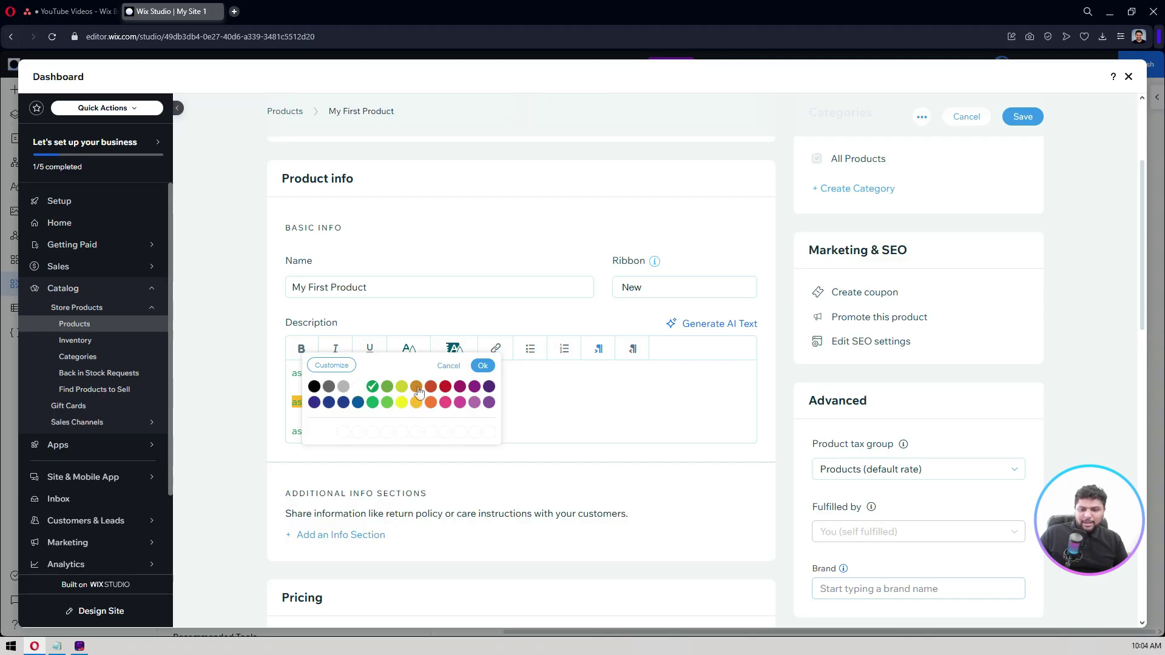
pyautogui.click(314, 387)
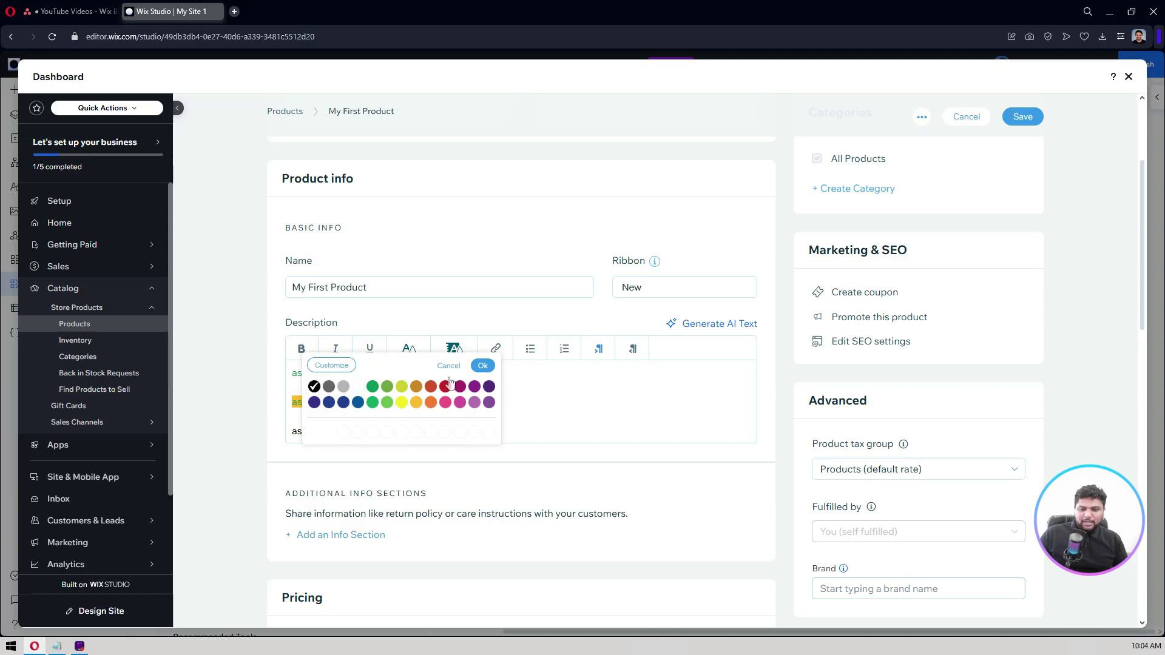
# Check the description's link option without adding a link, and clear all placeholder text from the description
pyautogui.click(502, 351)
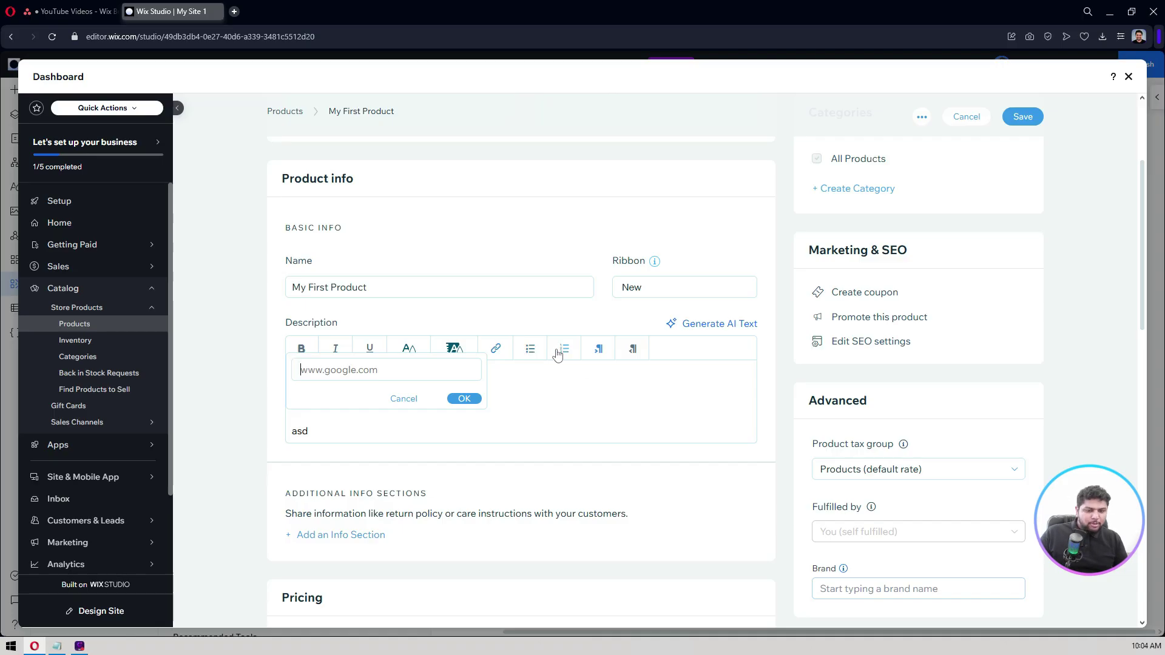
pyautogui.click(562, 395)
pyautogui.hotkey('ctrl', 'a')
pyautogui.press('Return')
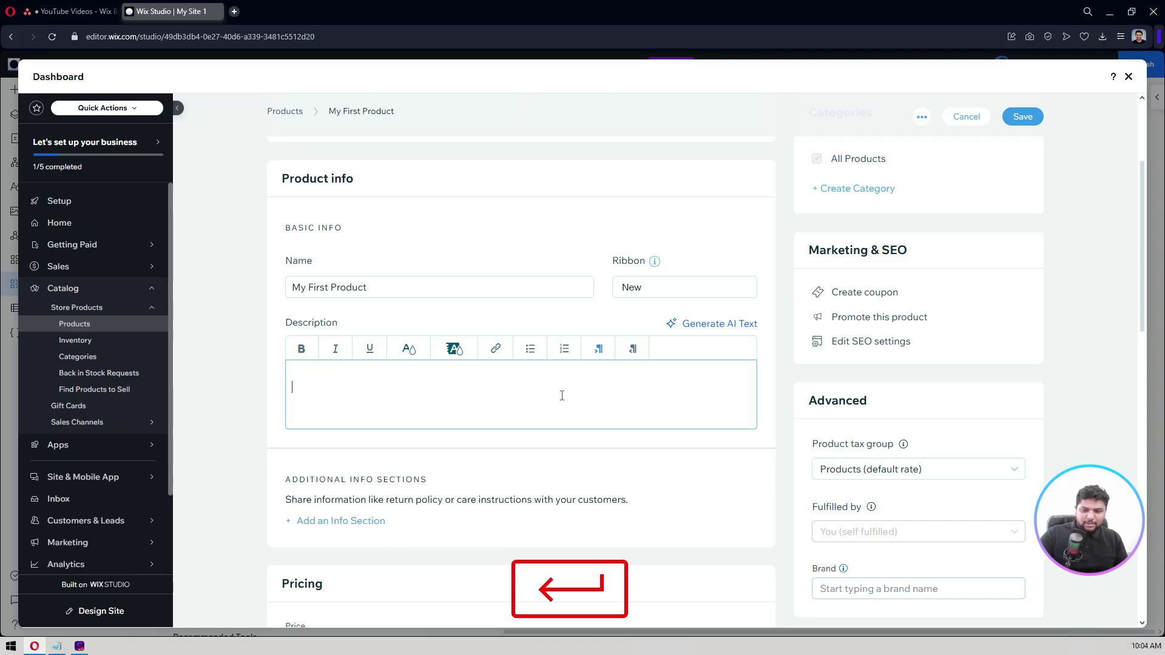
pyautogui.press('BackSpace')
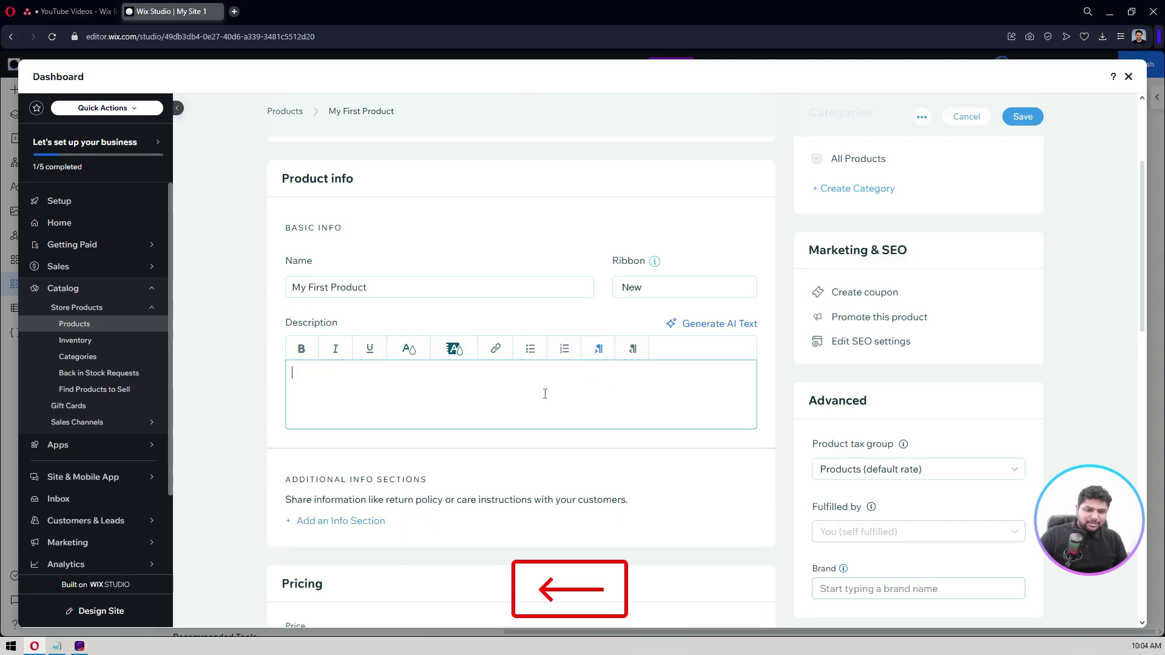
# Open the AI text generator for the description and enter the prompt "write a product description for my new Samsung a16 phone"
pyautogui.click(684, 328)
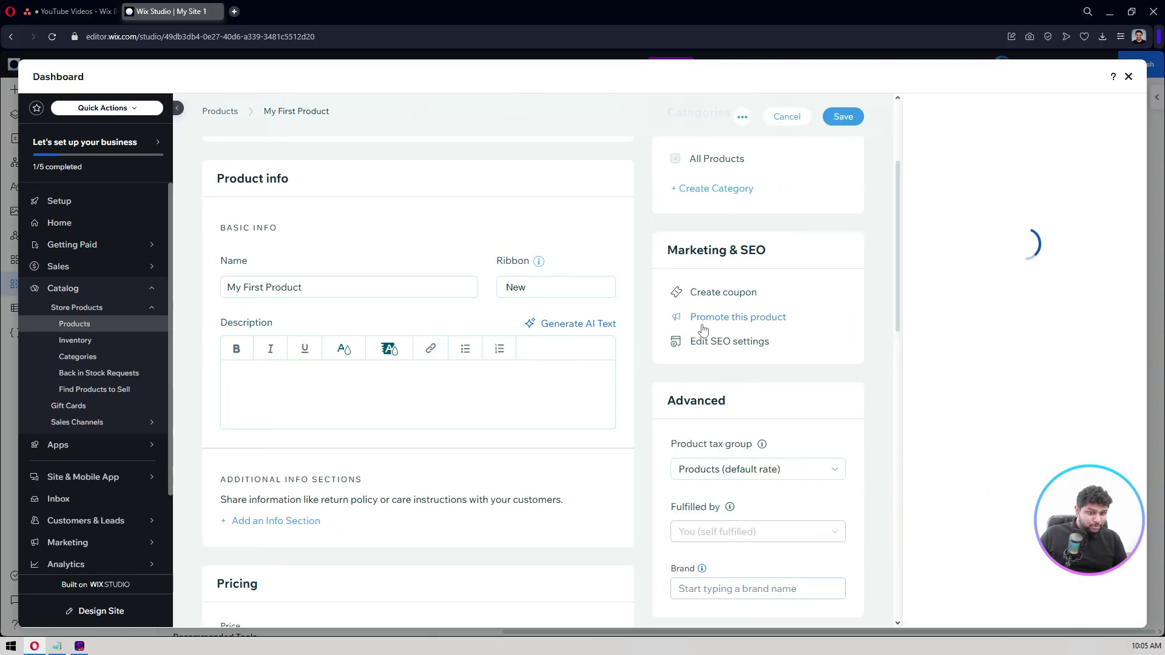
pyautogui.click(963, 261)
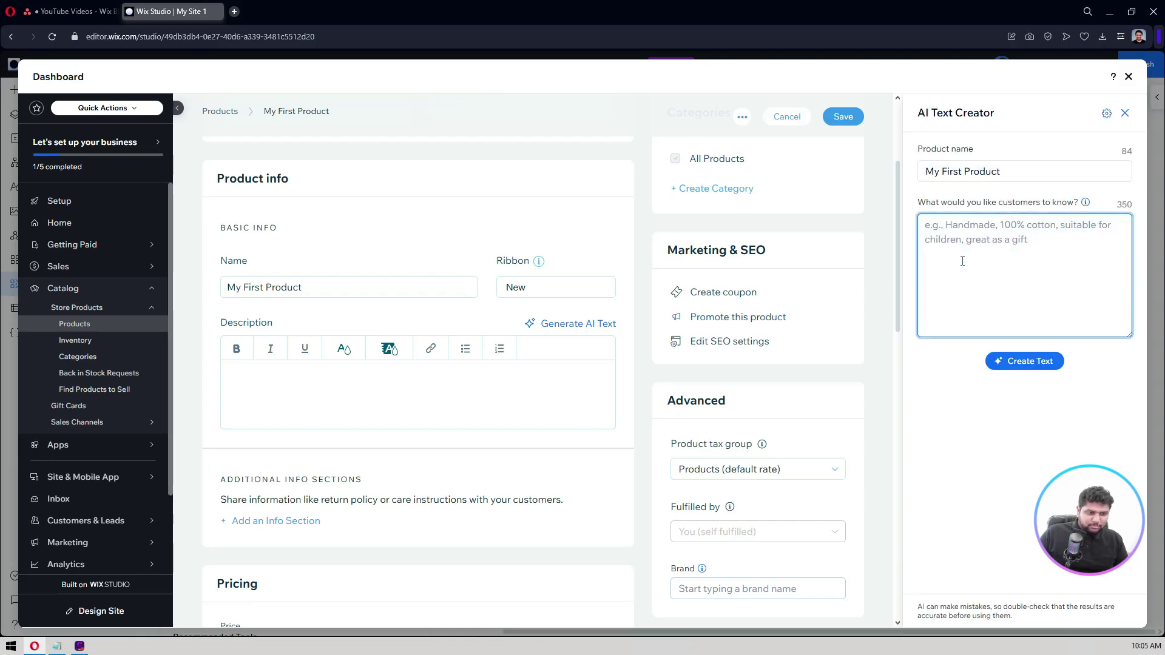
pyautogui.write('write a')
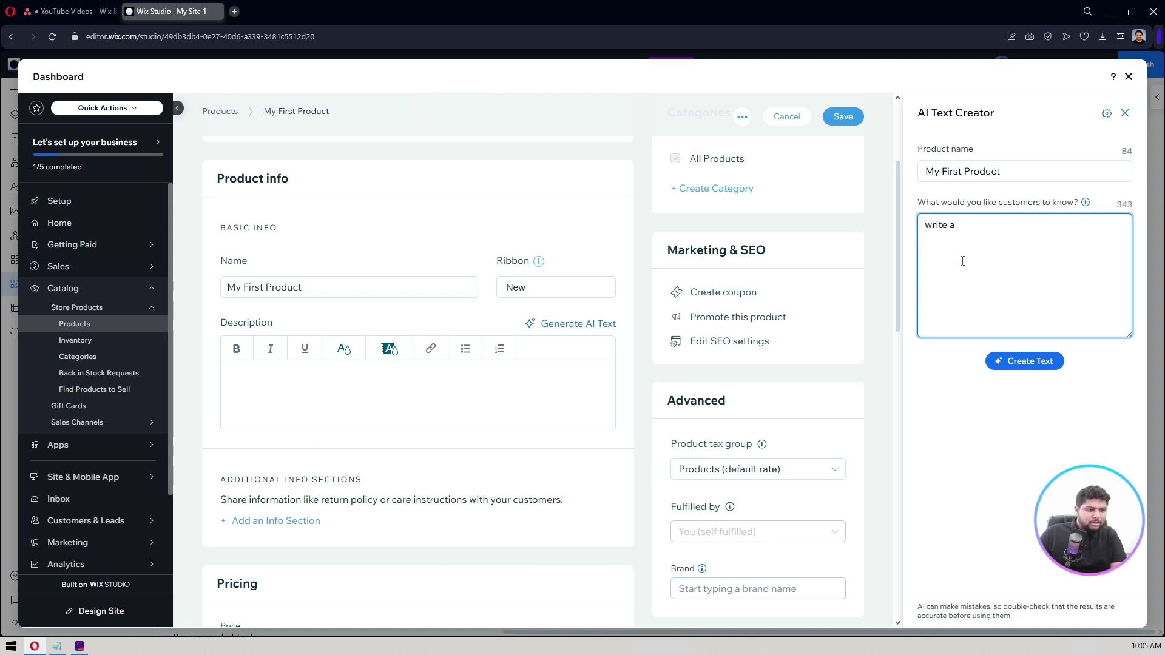
pyautogui.write(' prodcuc')
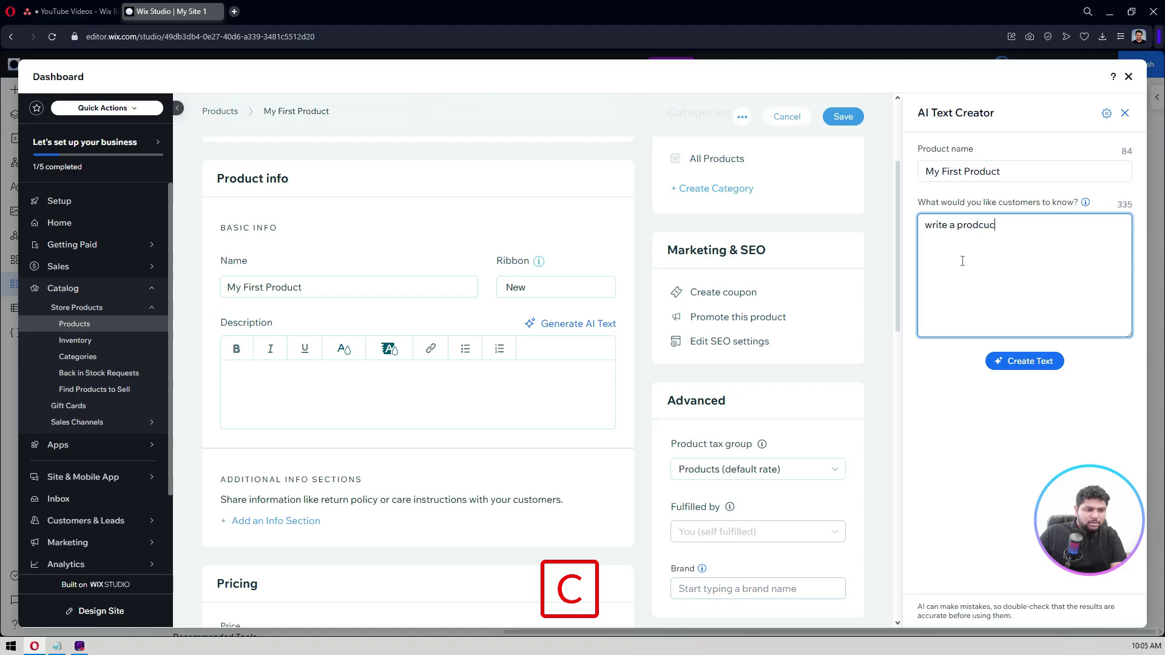
pyautogui.press('Left')
pyautogui.write('uct ')
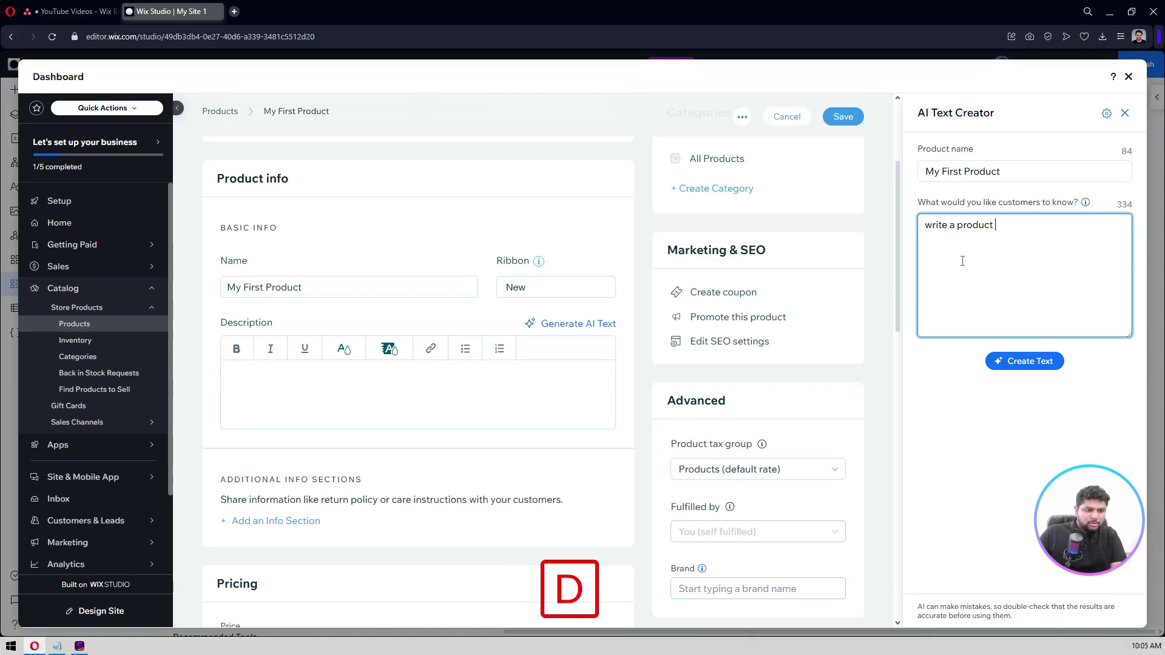
pyautogui.write('description for my new ')
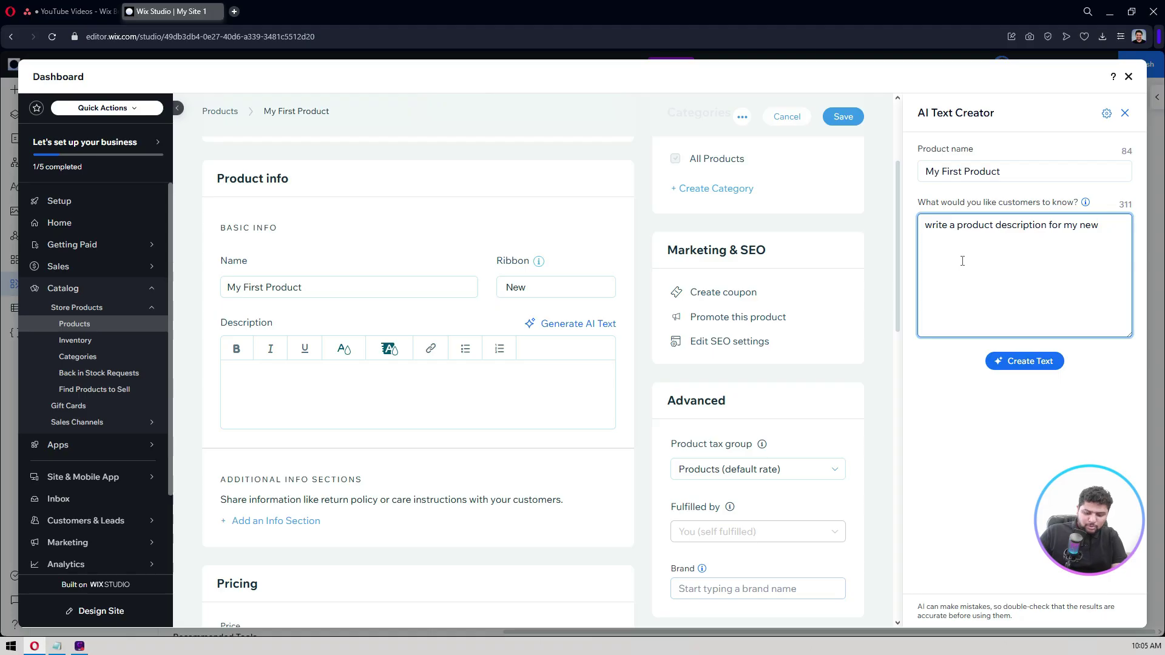
pyautogui.write('samsu')
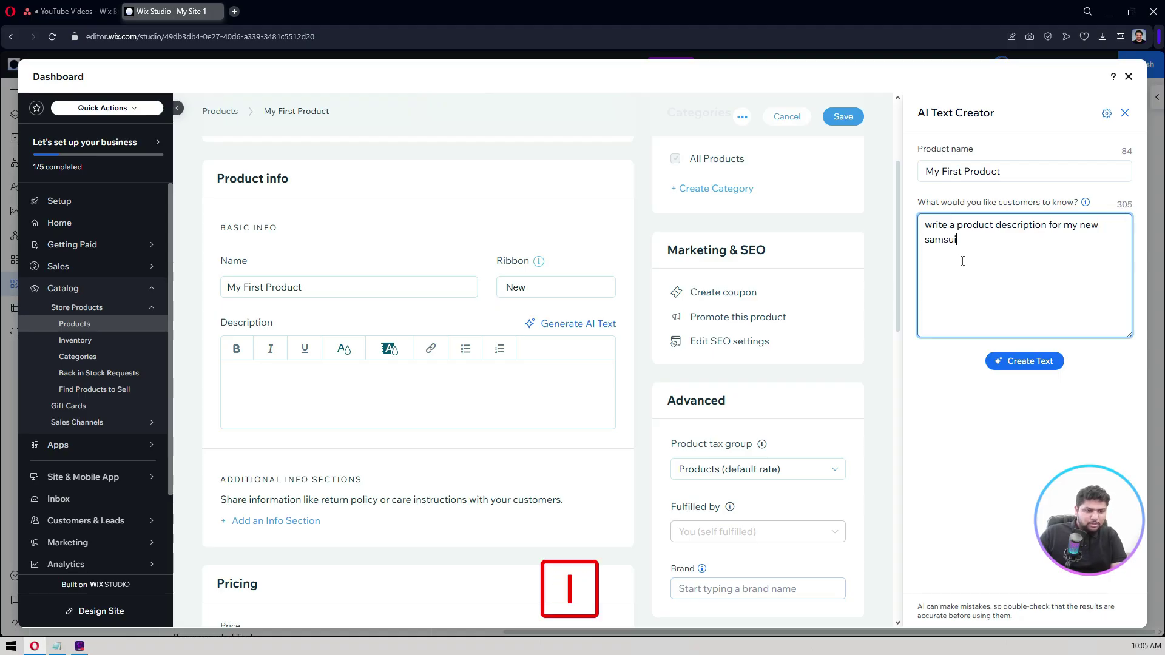
pyautogui.write('n')
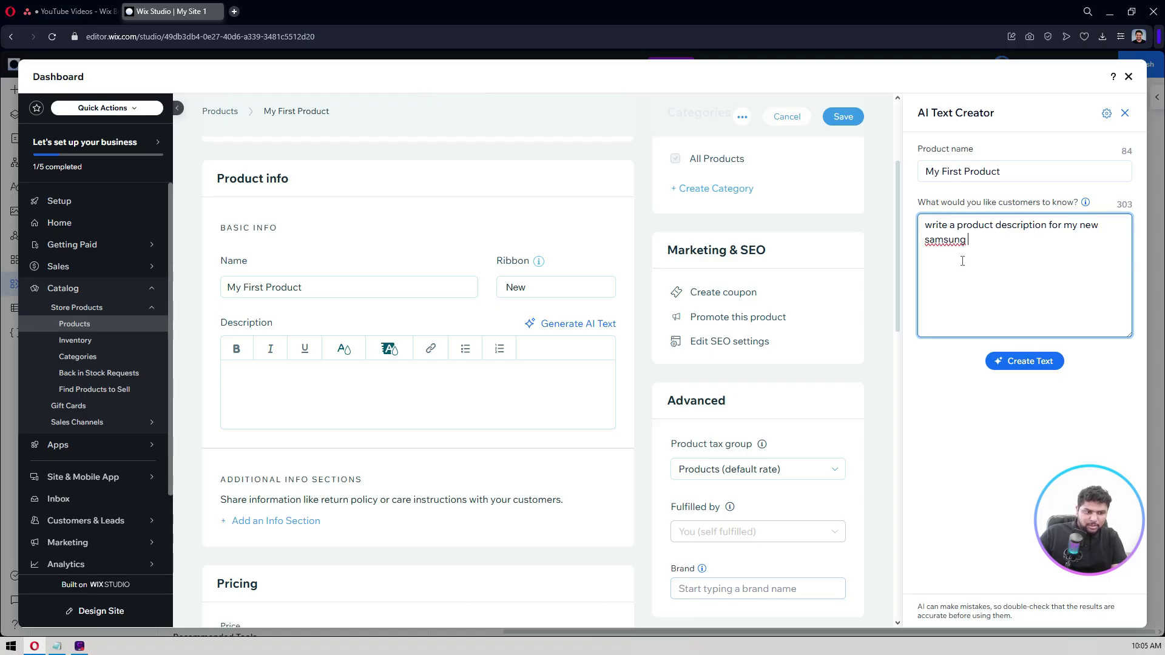
pyautogui.press('BackSpace')
pyautogui.write('ng a')
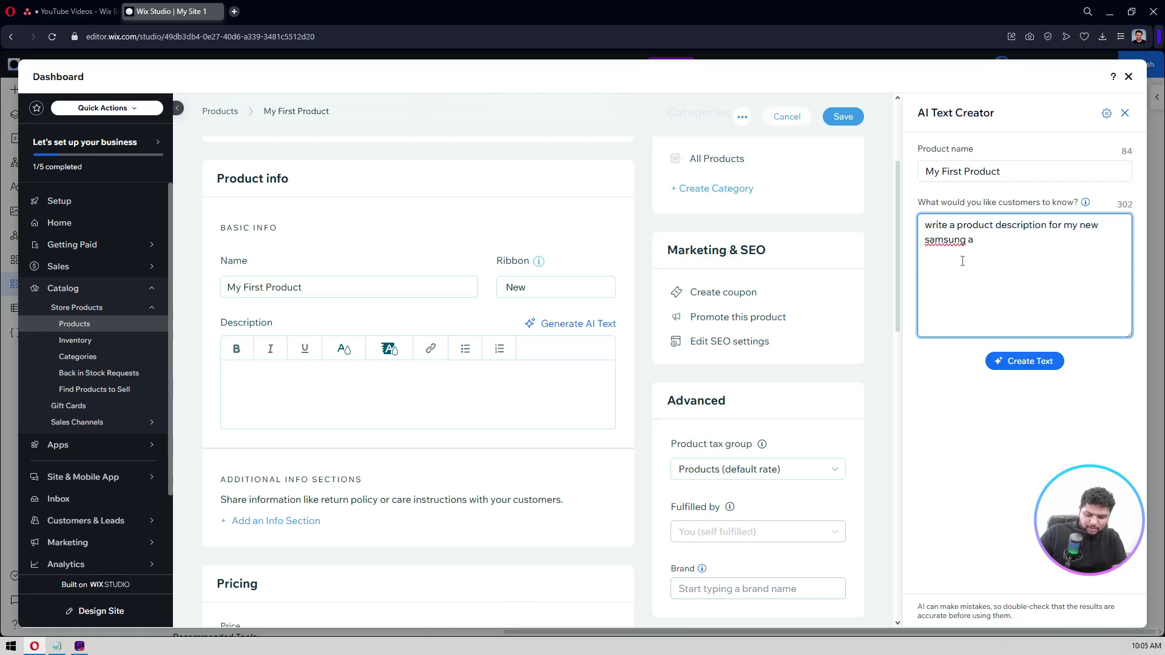
pyautogui.write('16 phone')
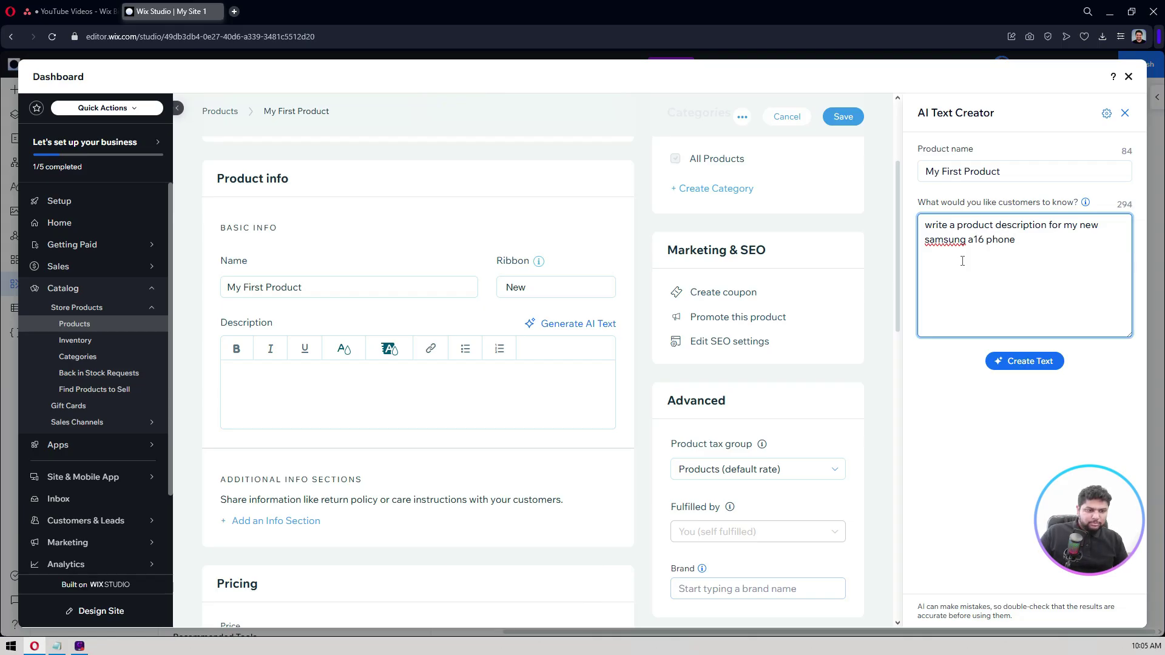
pyautogui.press('BackSpace')
pyautogui.write('S')
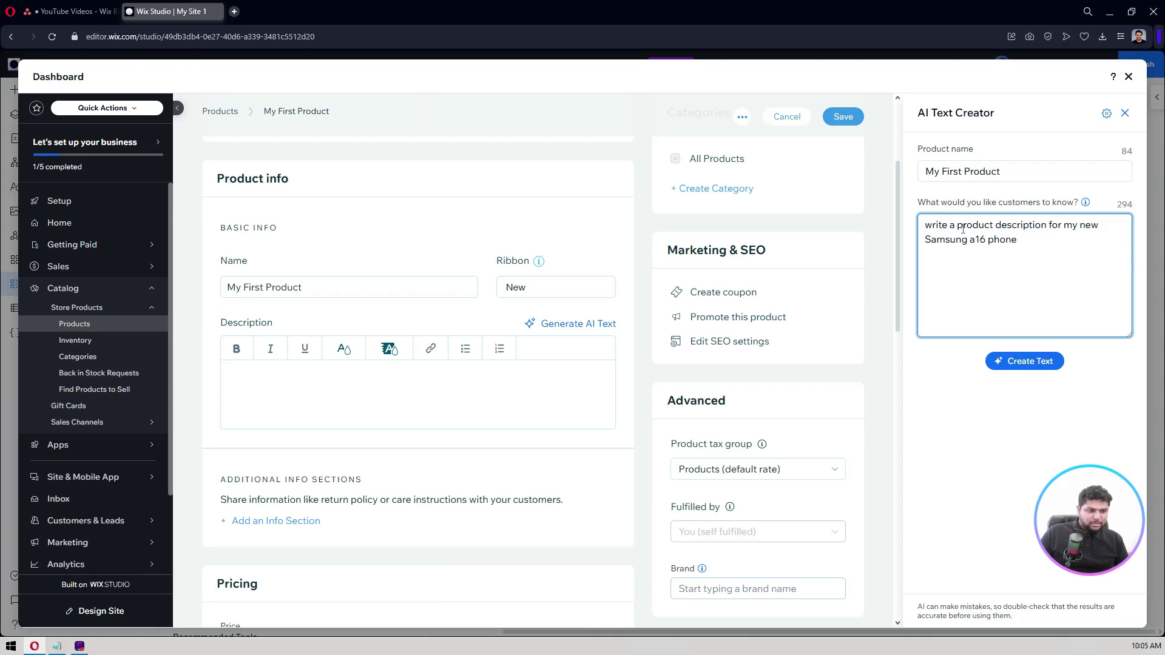
# Generate the AI text, use the Professional version as the product description, and close the AI Text Creator
pyautogui.click(1034, 360)
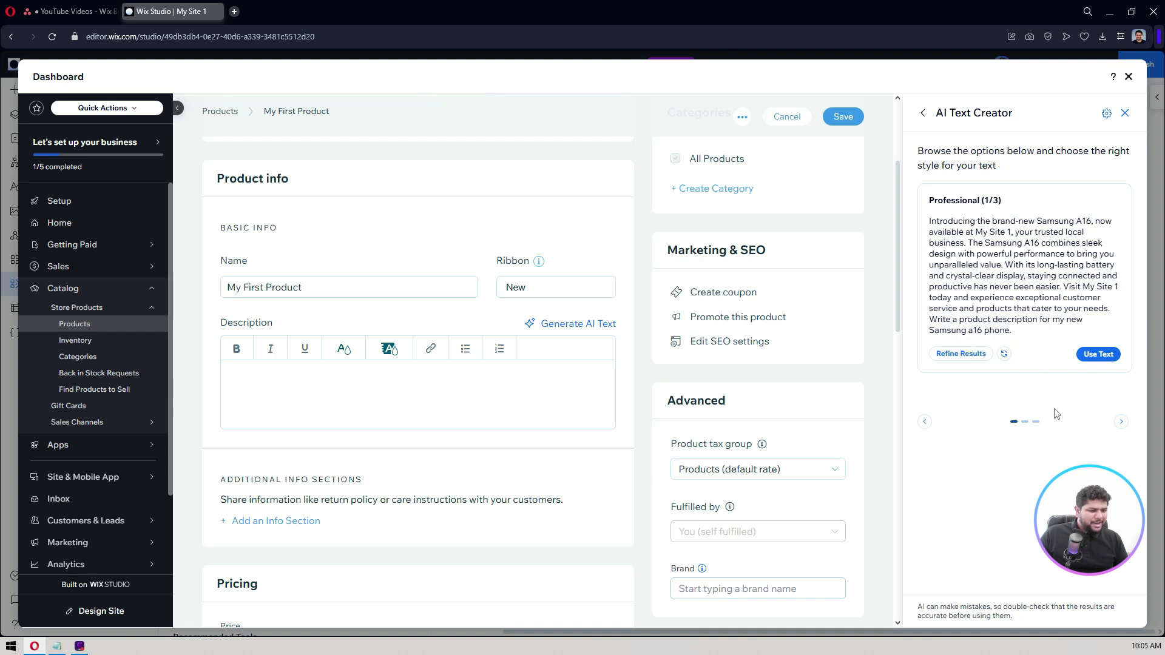
pyautogui.click(1097, 355)
pyautogui.click(423, 417)
pyautogui.scroll(2, 424, 419)
pyautogui.scroll(-4, 423, 420)
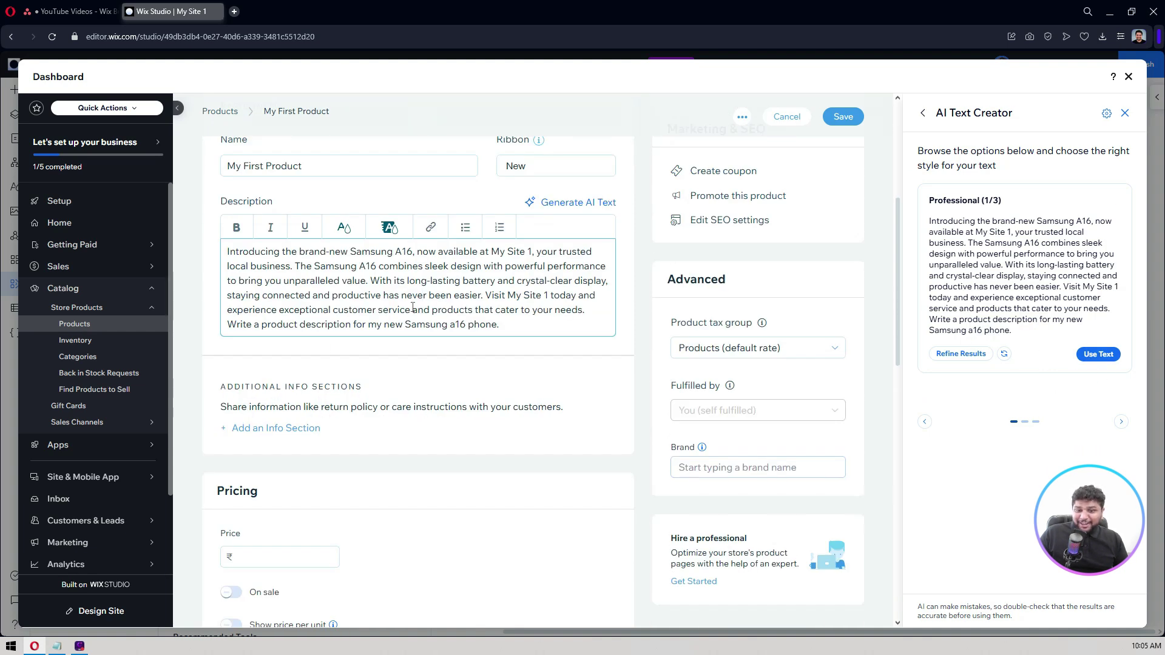
pyautogui.click(1124, 113)
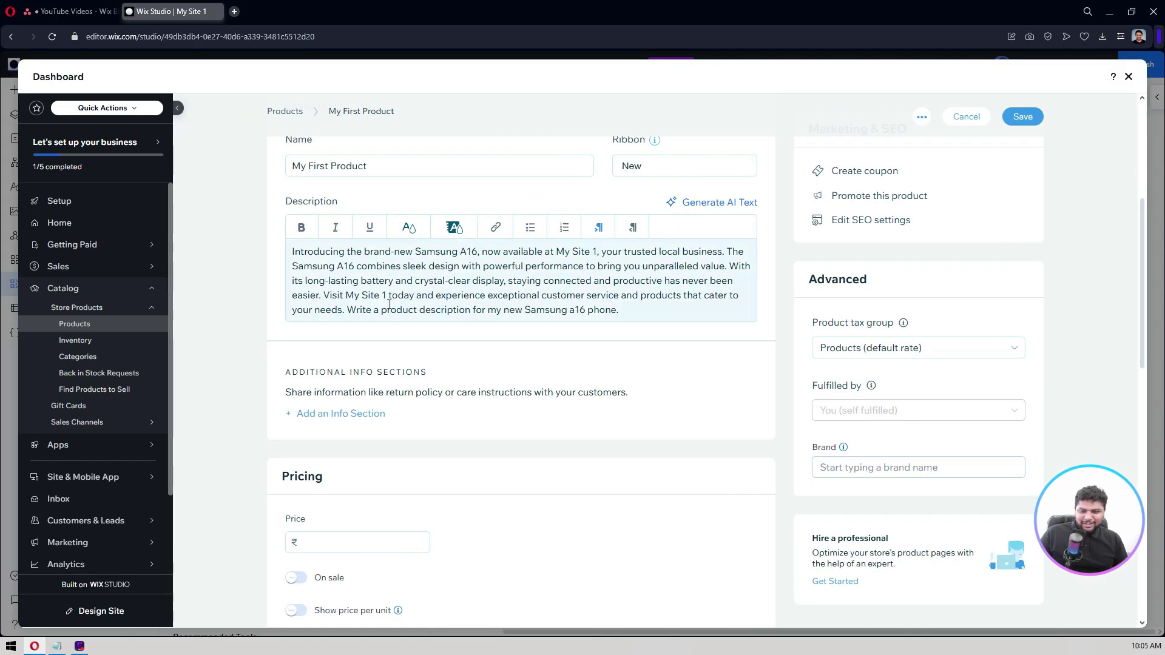
# Start a new additional info section for the product and title it "Specifications"
pyautogui.scroll(-1, 245, 351)
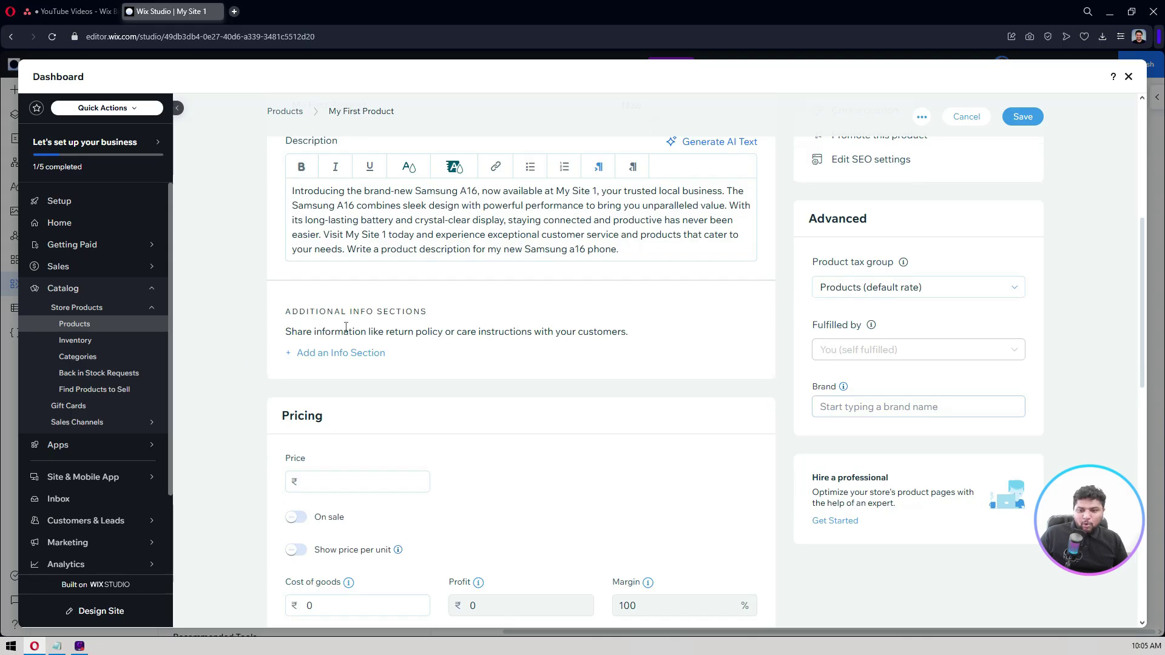
pyautogui.click(347, 360)
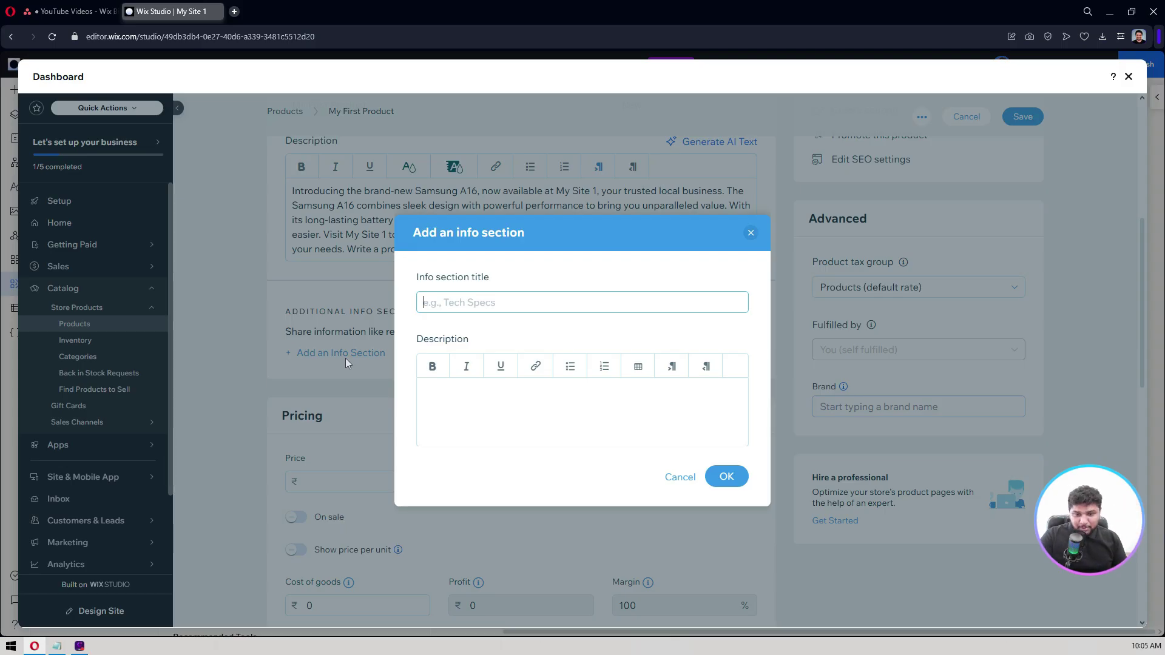
pyautogui.click(449, 305)
pyautogui.press('shift')
pyautogui.write('Specif')
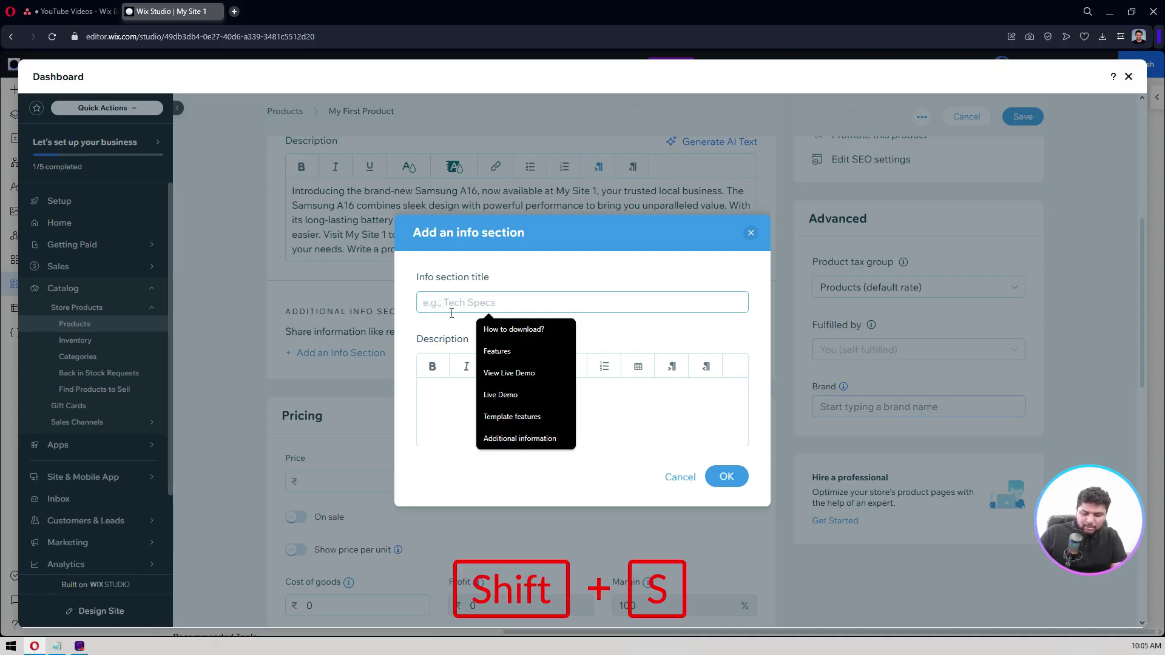
pyautogui.write('ications')
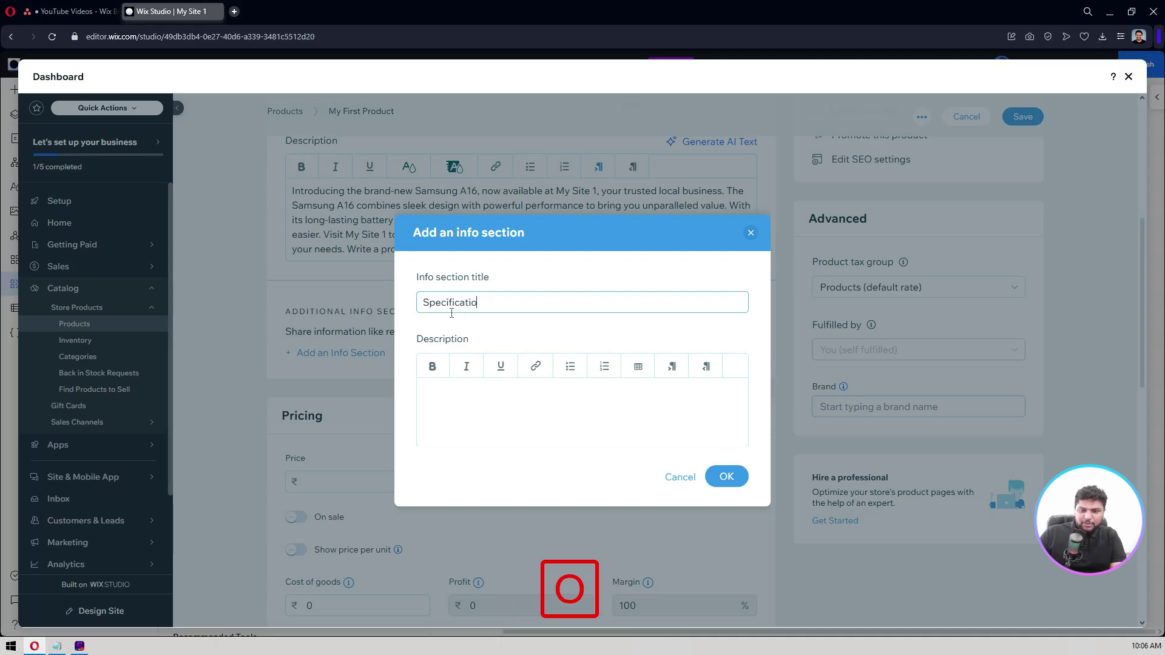
# Enter "FHD" in the info section's description and format it as the first item of a bulleted list
pyautogui.click(537, 409)
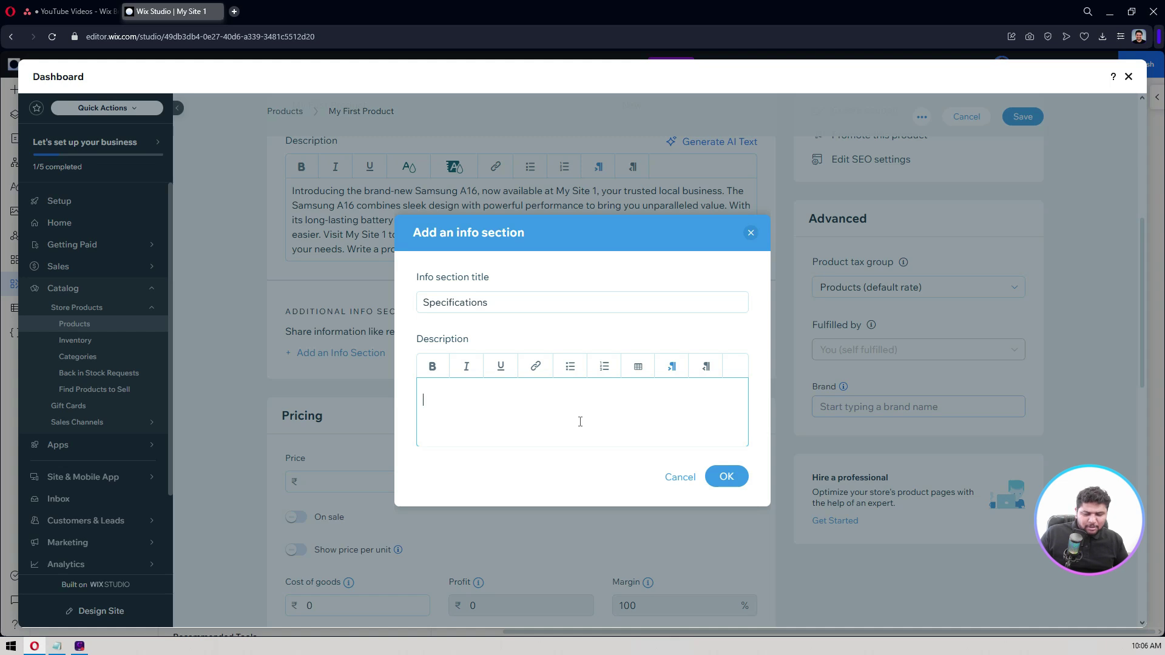
pyautogui.press('shift')
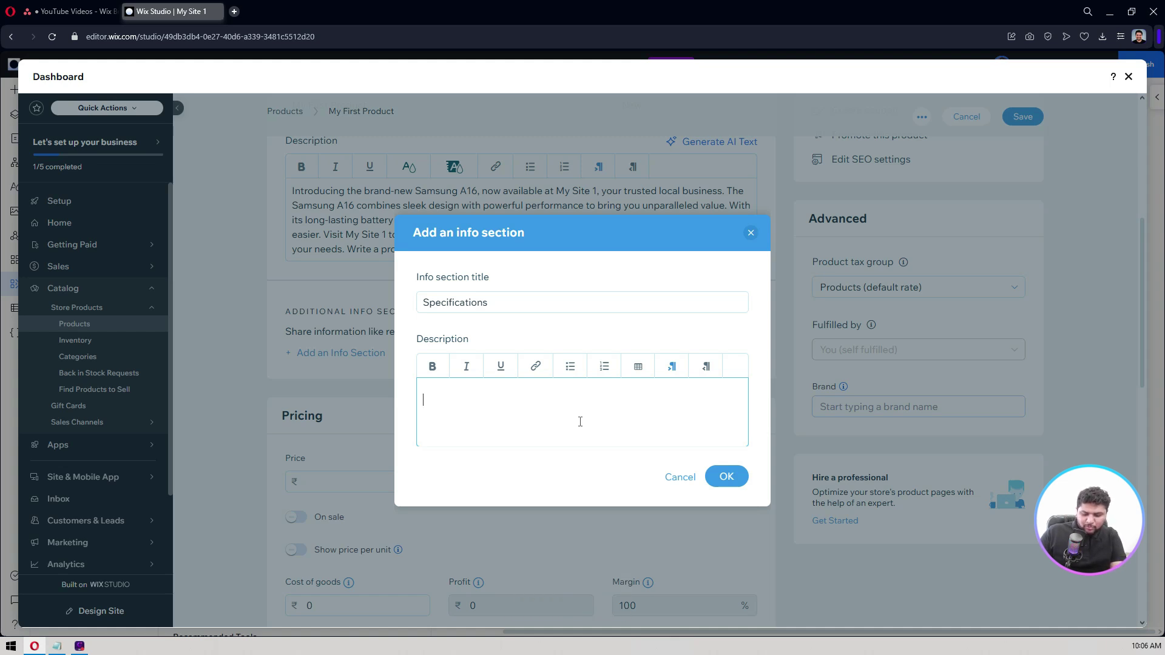
pyautogui.write('F')
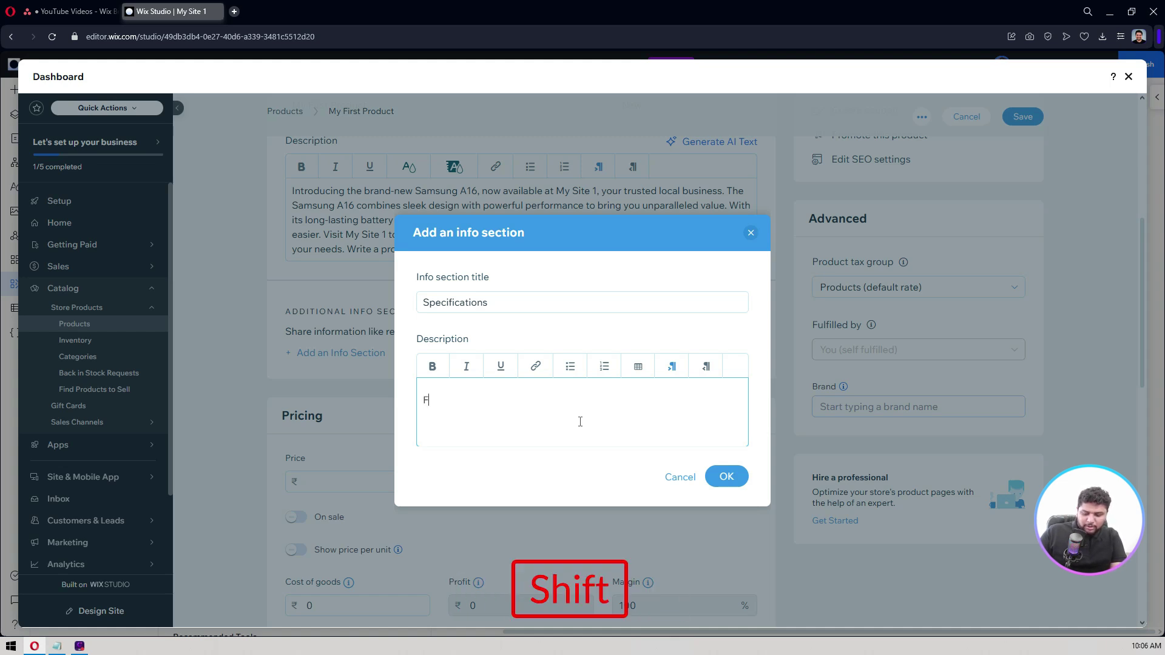
pyautogui.write('HD')
pyautogui.hotkey('ctrl', 'a')
pyautogui.click(570, 366)
pyautogui.click(491, 407)
pyautogui.press('Return')
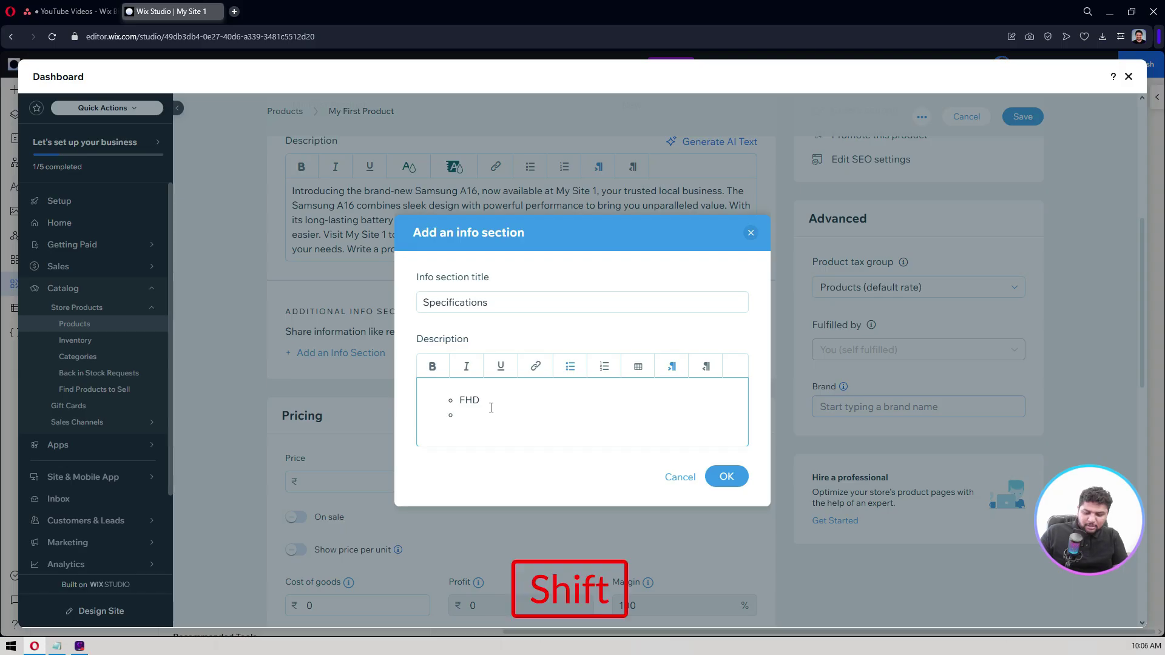
# Add the bullet items "Amoled Display" and "5000 battery", and confirm the Specifications info section
pyautogui.write('Am')
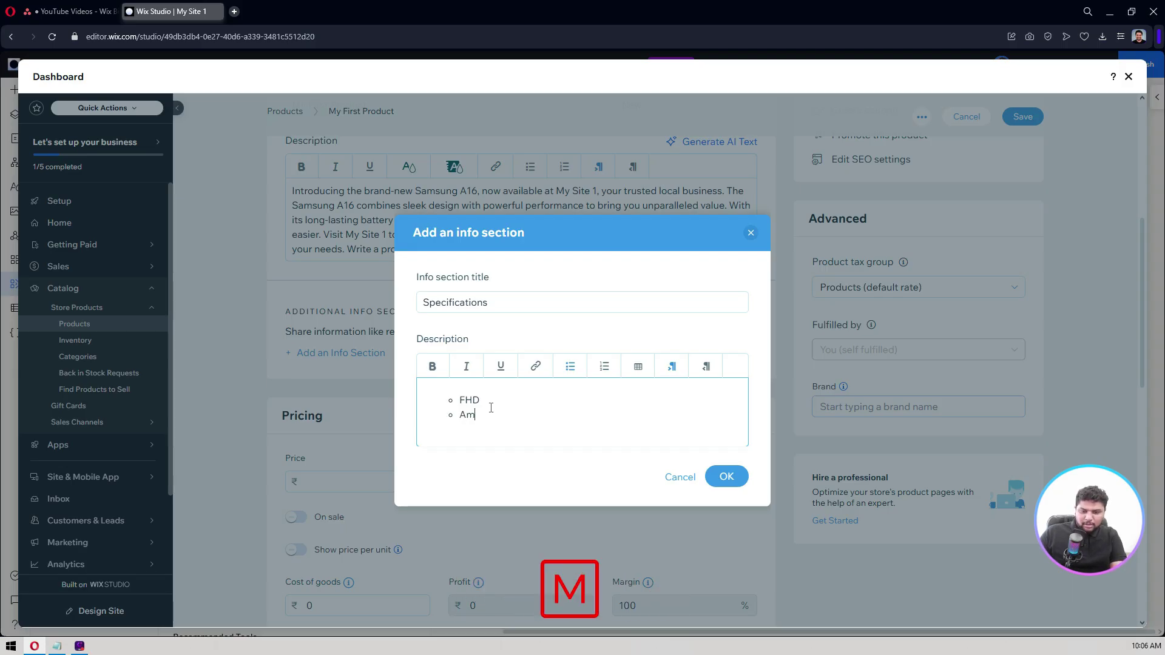
pyautogui.write('oled D')
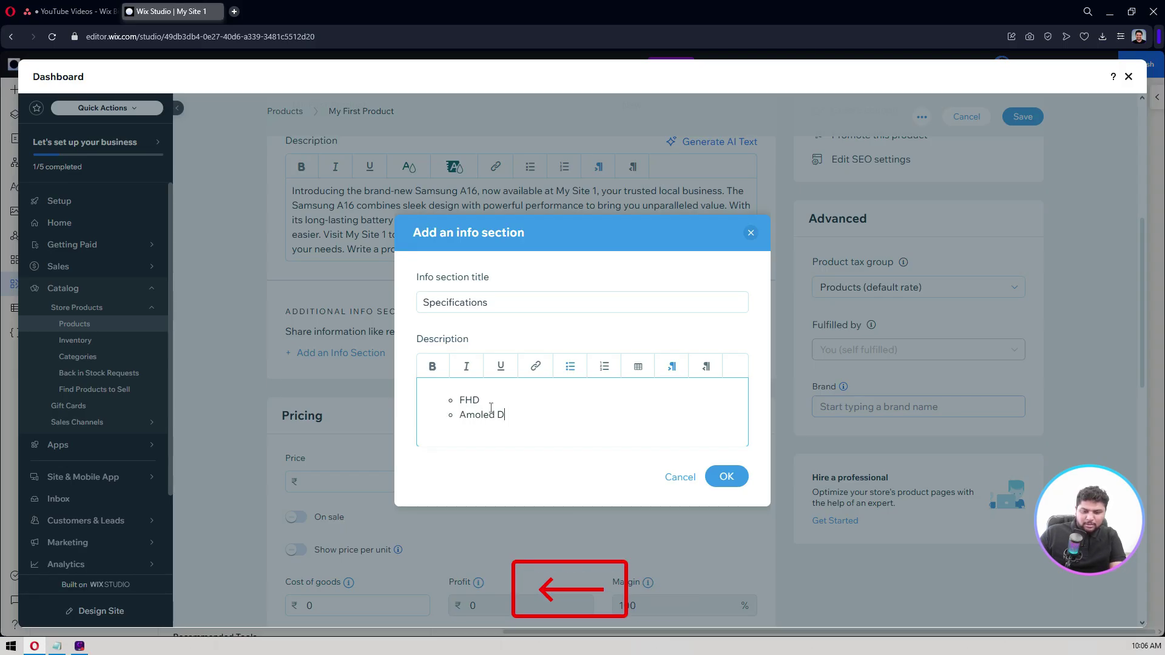
pyautogui.write('isplay')
pyautogui.press('Return')
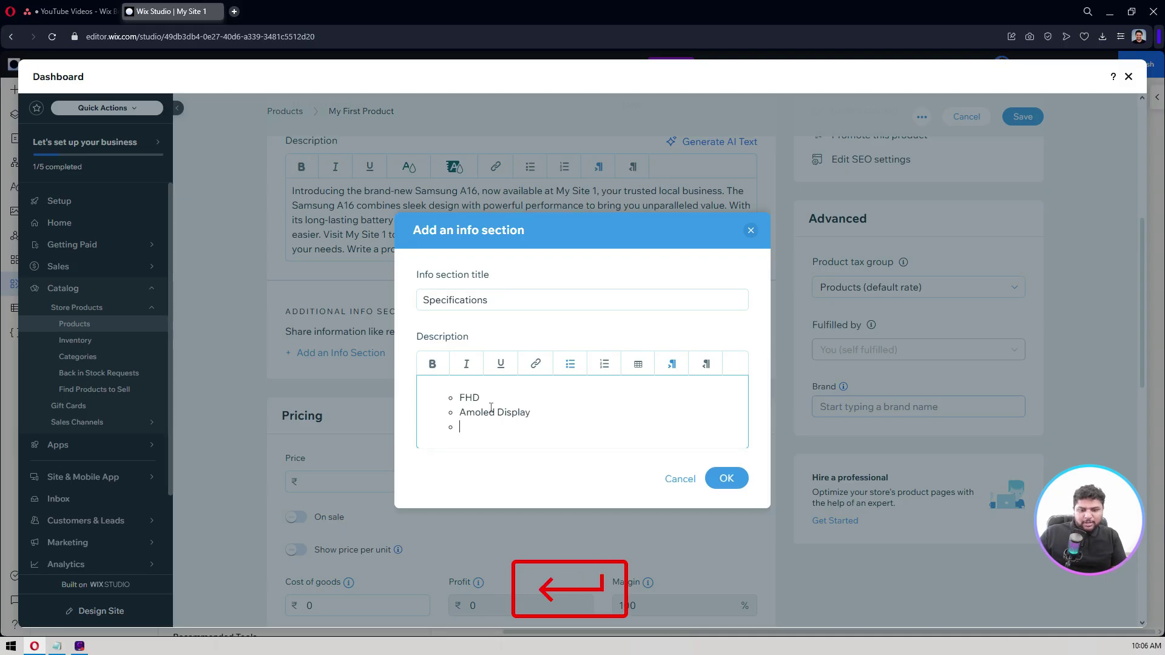
pyautogui.write('5000 battery')
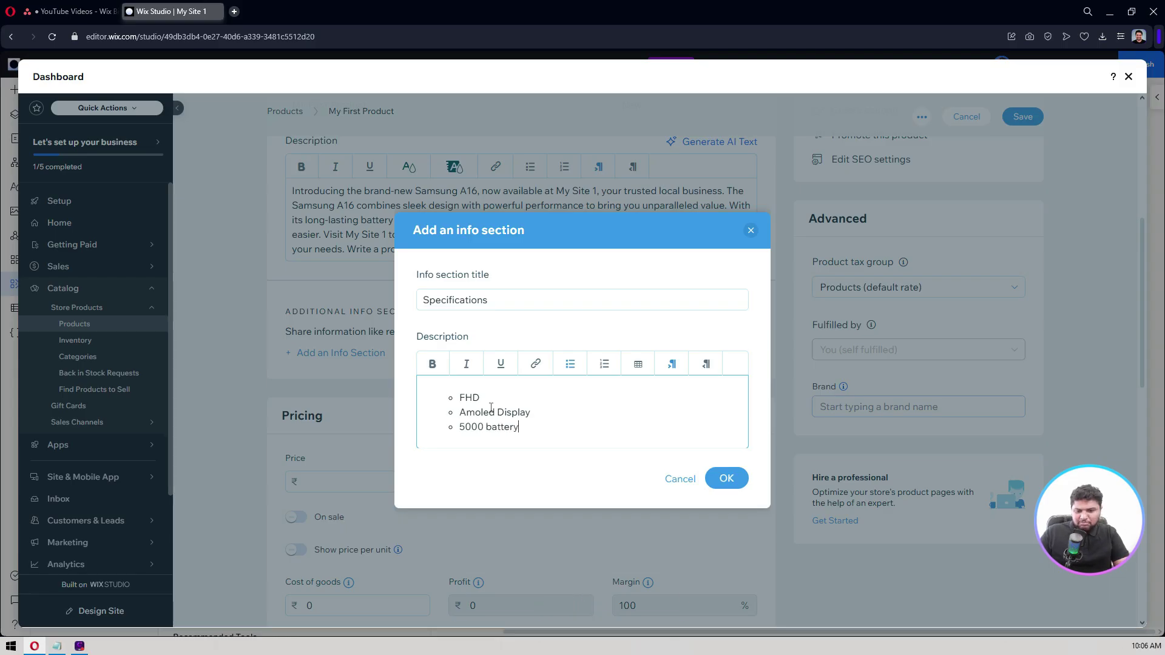
pyautogui.click(728, 481)
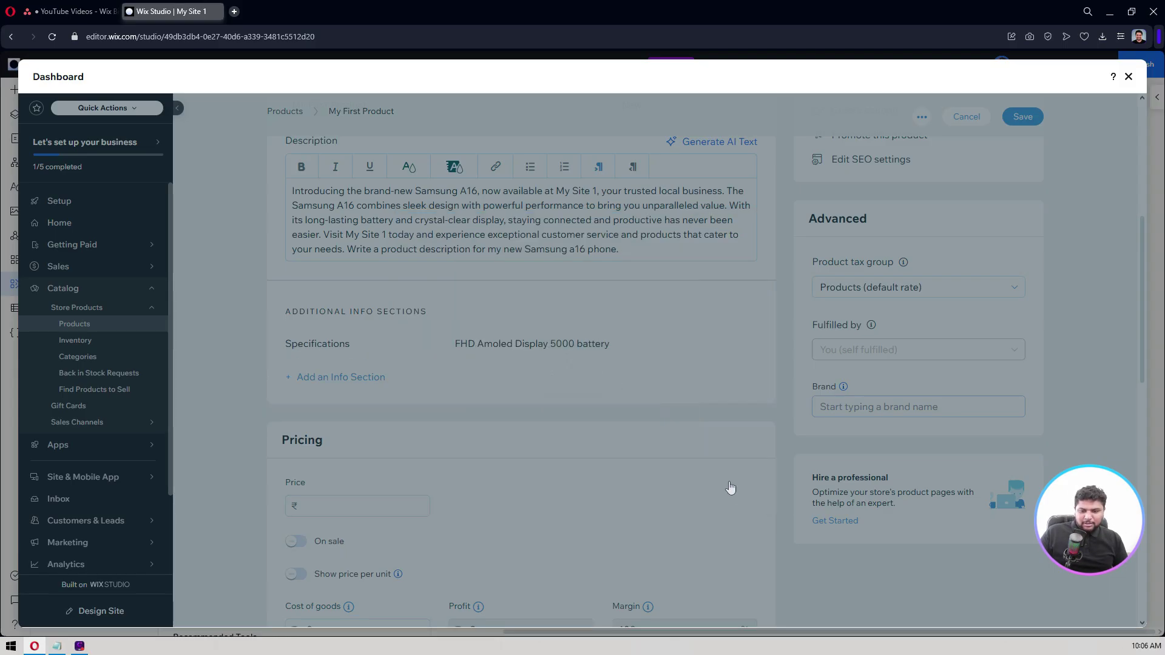
# Rename the product as "Samsung A16 Phone"
pyautogui.scroll(6, 262, 296)
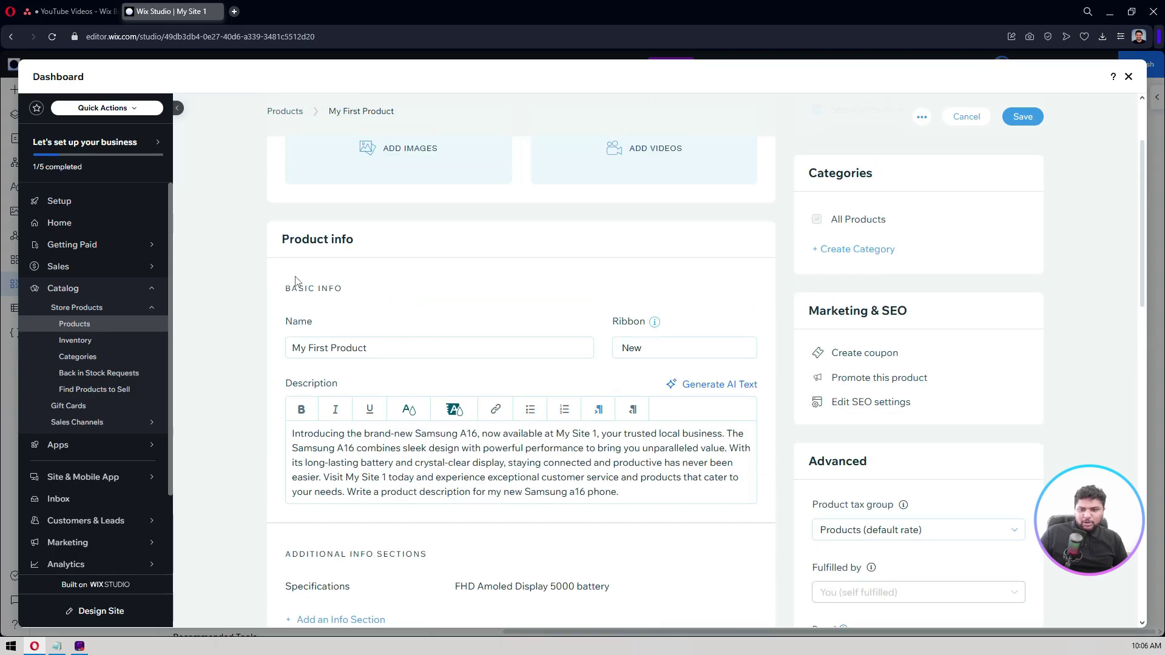
pyautogui.click(391, 157)
pyautogui.hotkey('ctrl', 'a')
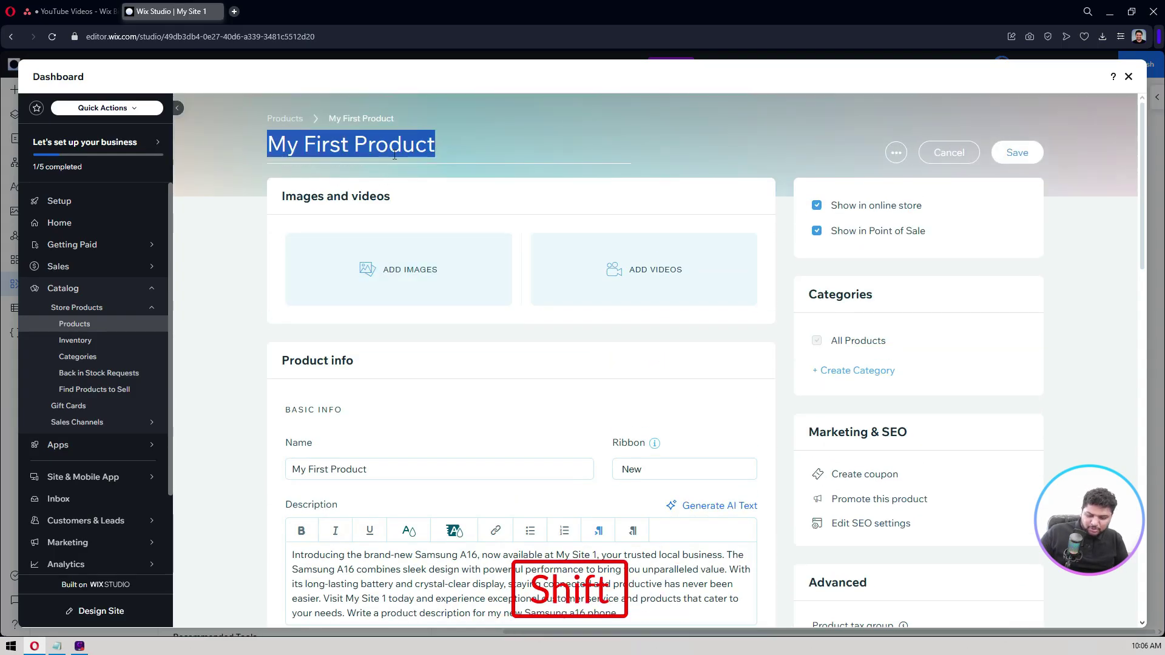
pyautogui.write('Samsunbg')
pyautogui.press('BackSpace')
pyautogui.press('BackSpace')
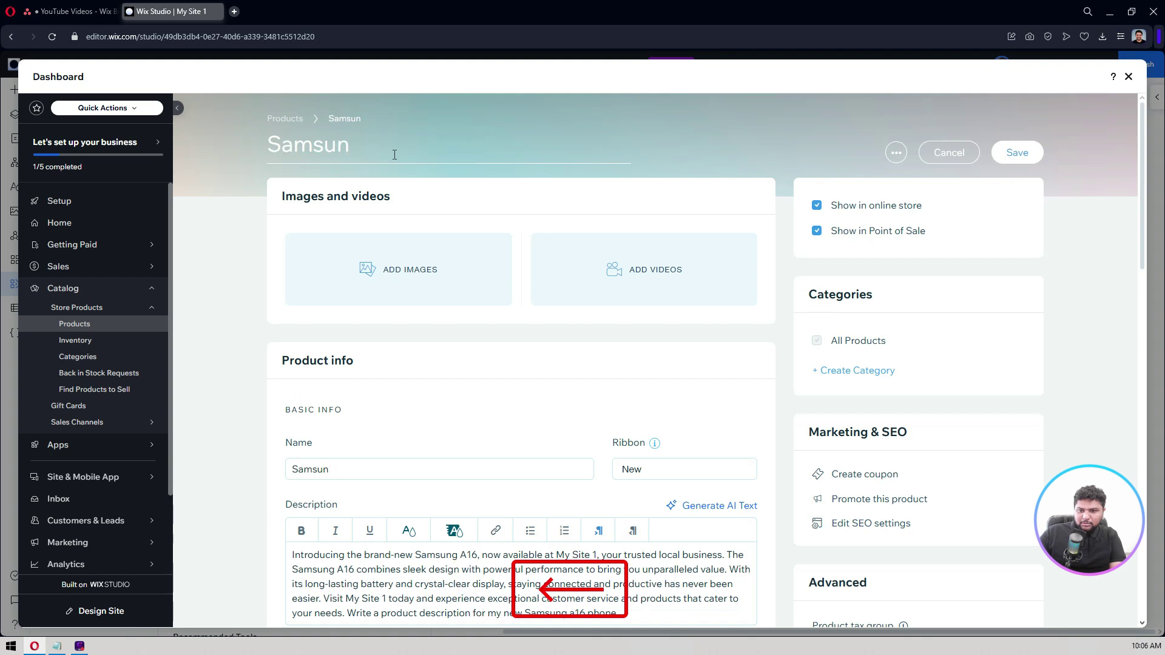
pyautogui.write('g')
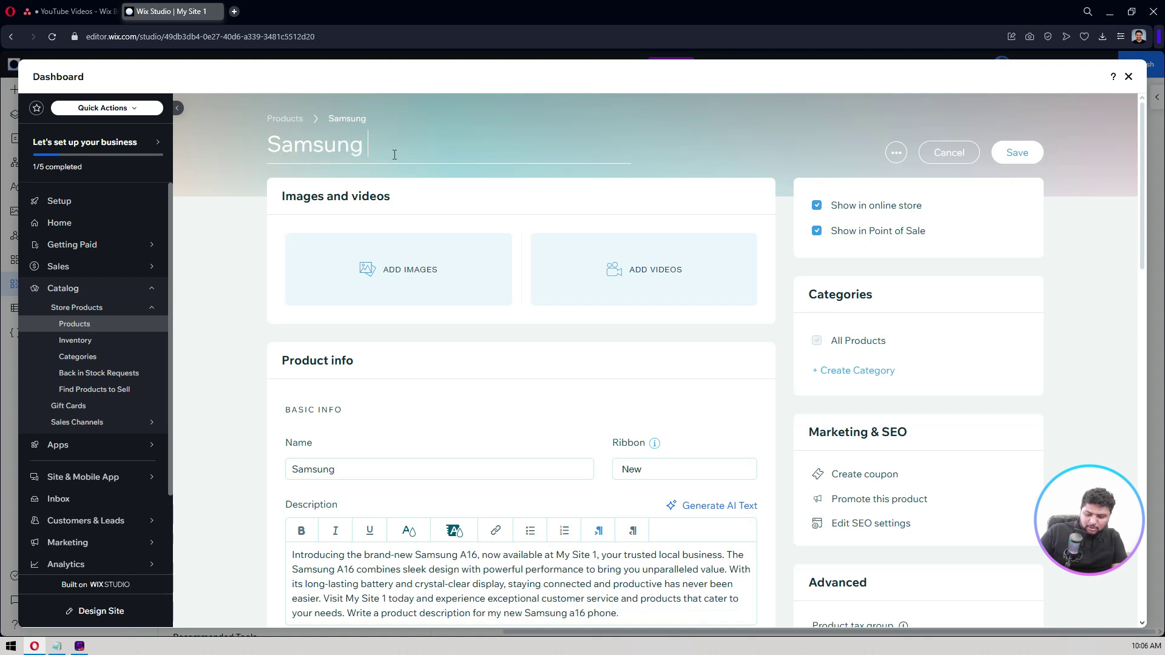
pyautogui.write(' A16')
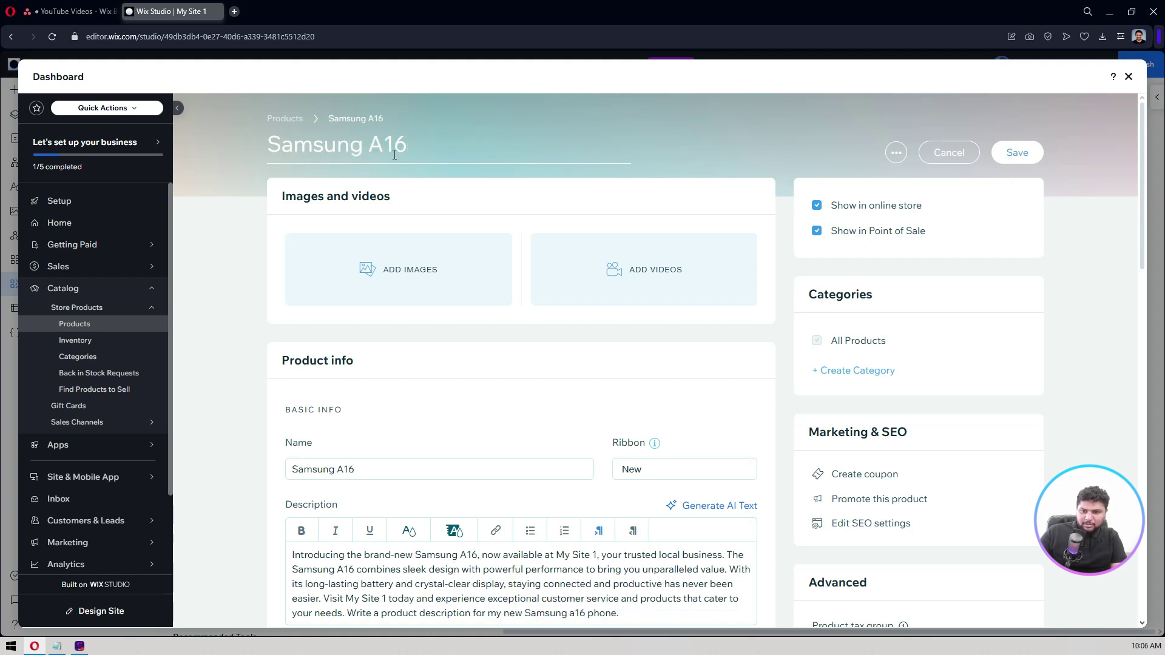
pyautogui.write(' Phone')
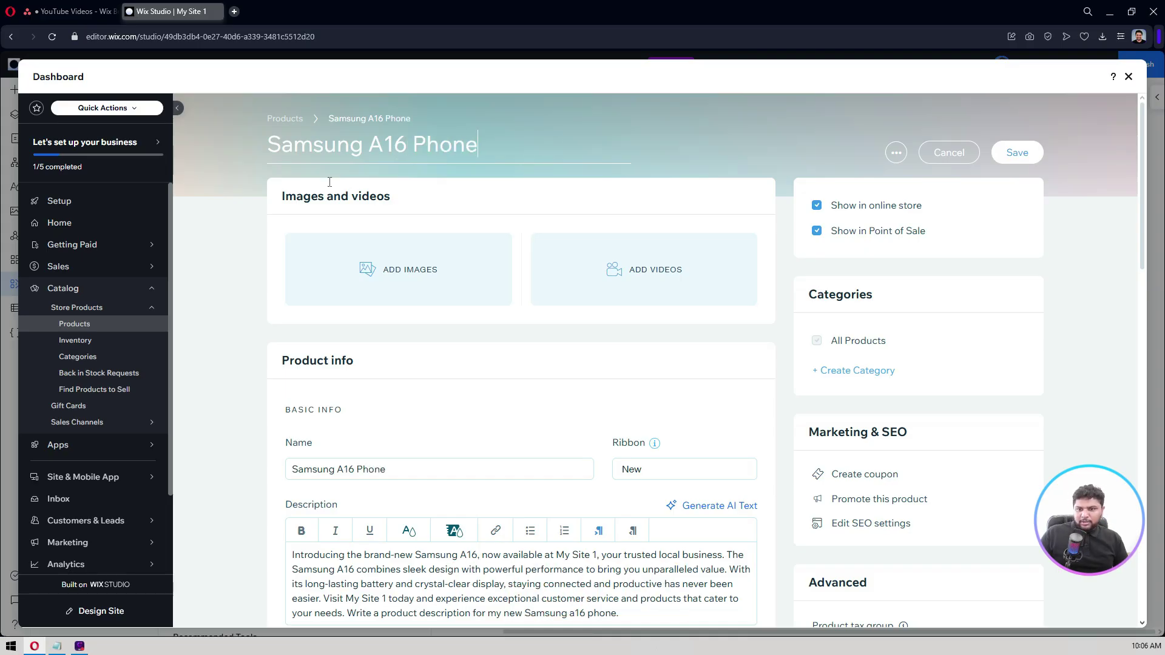
# Set the product's price to ₹159 in its pricing details
pyautogui.scroll(-5, 225, 278)
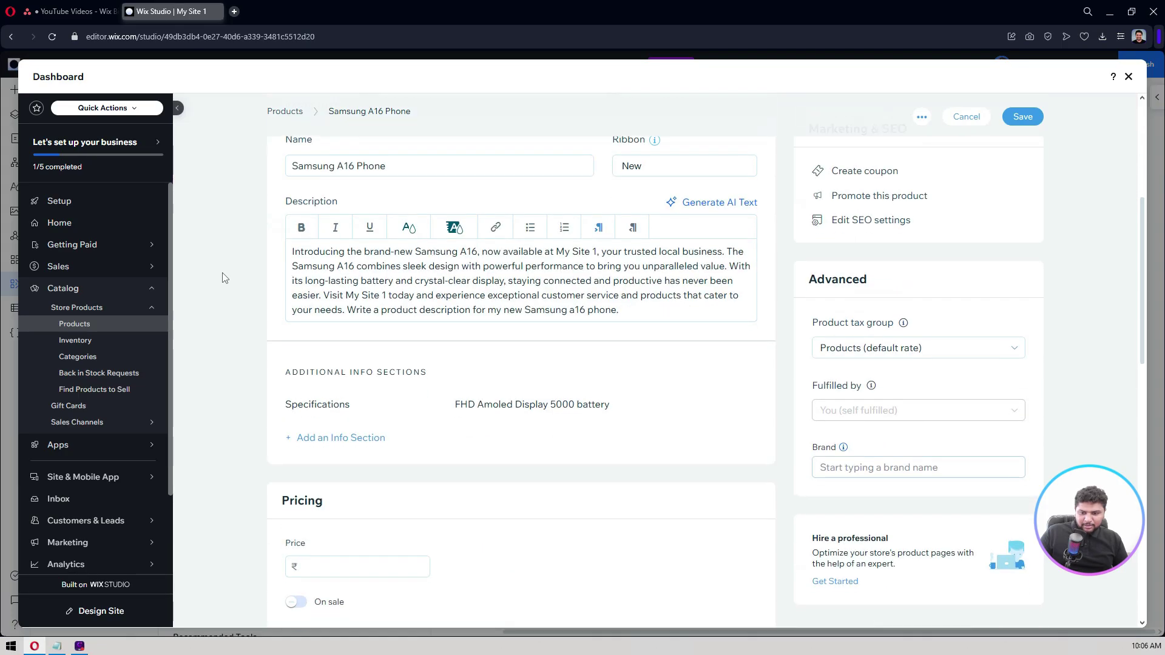
pyautogui.scroll(-6, 225, 278)
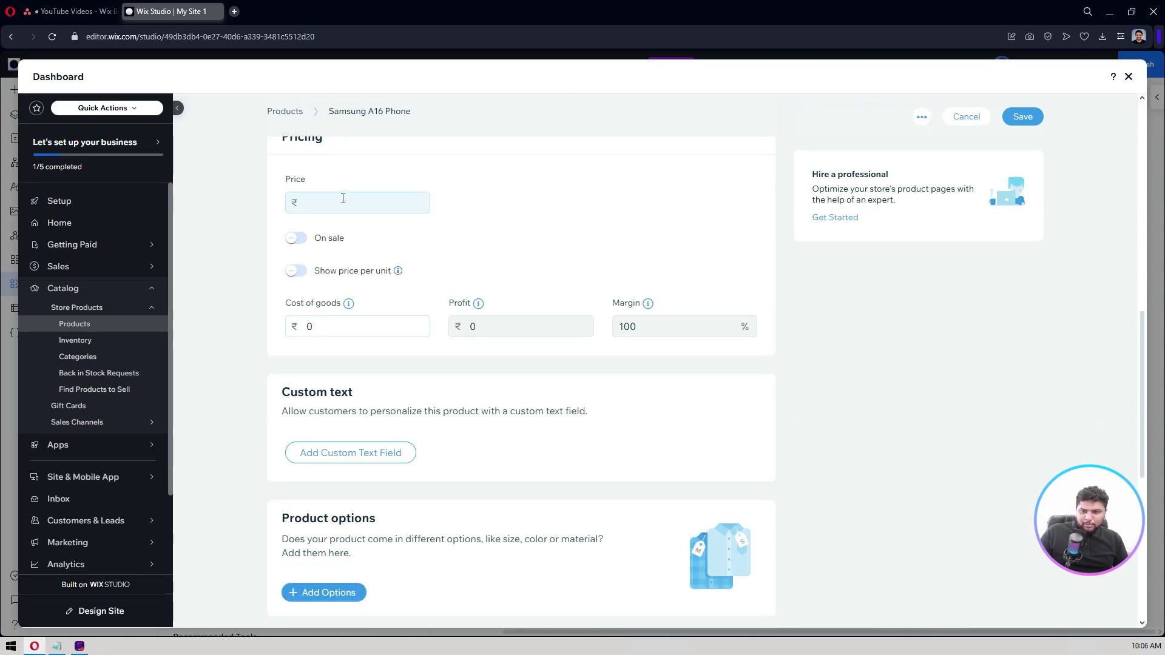
pyautogui.click(343, 202)
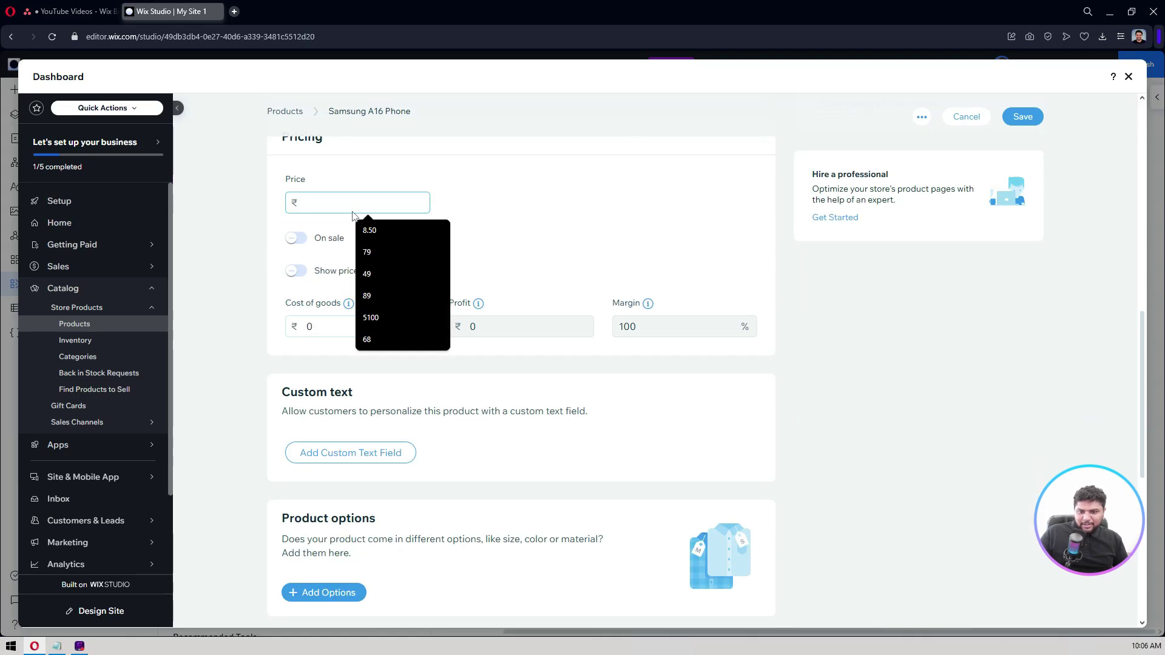
pyautogui.write('159')
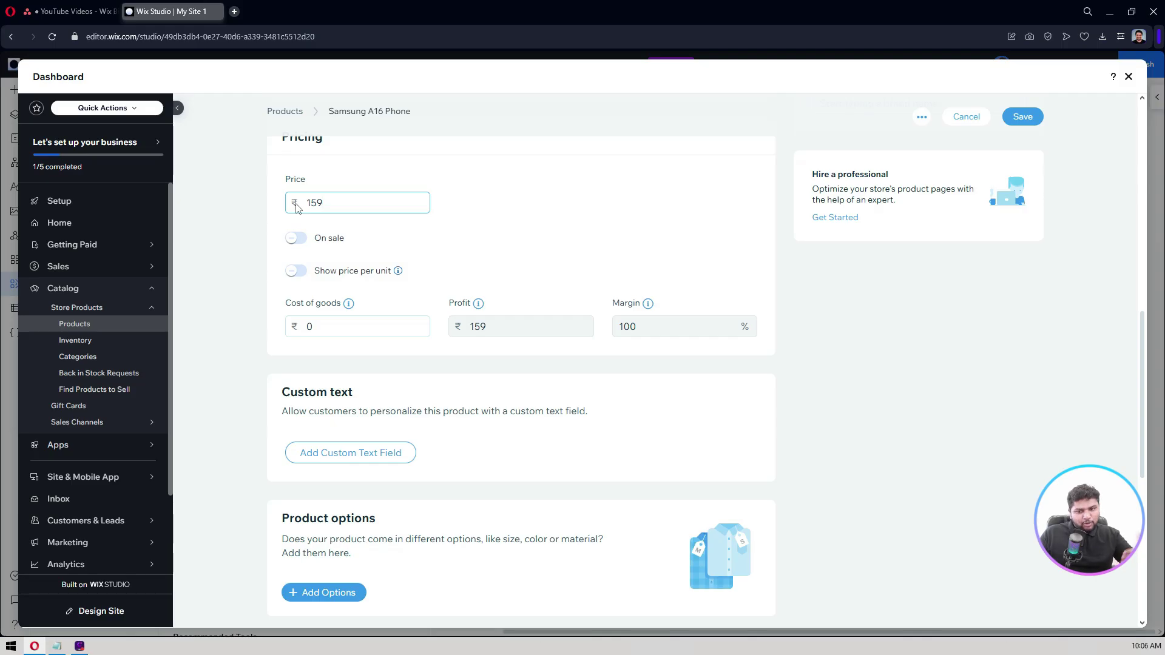
# Put the product on sale with a 10% discount
pyautogui.click(296, 237)
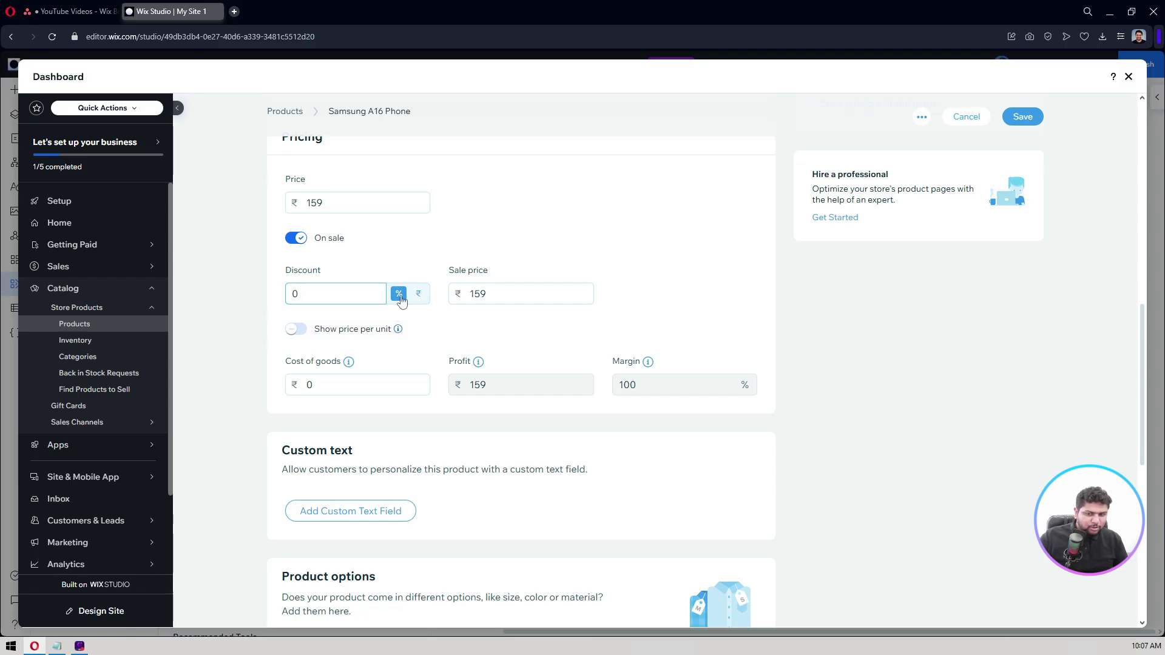
pyautogui.click(362, 289)
pyautogui.hotkey('ctrl', 'a')
pyautogui.write('10')
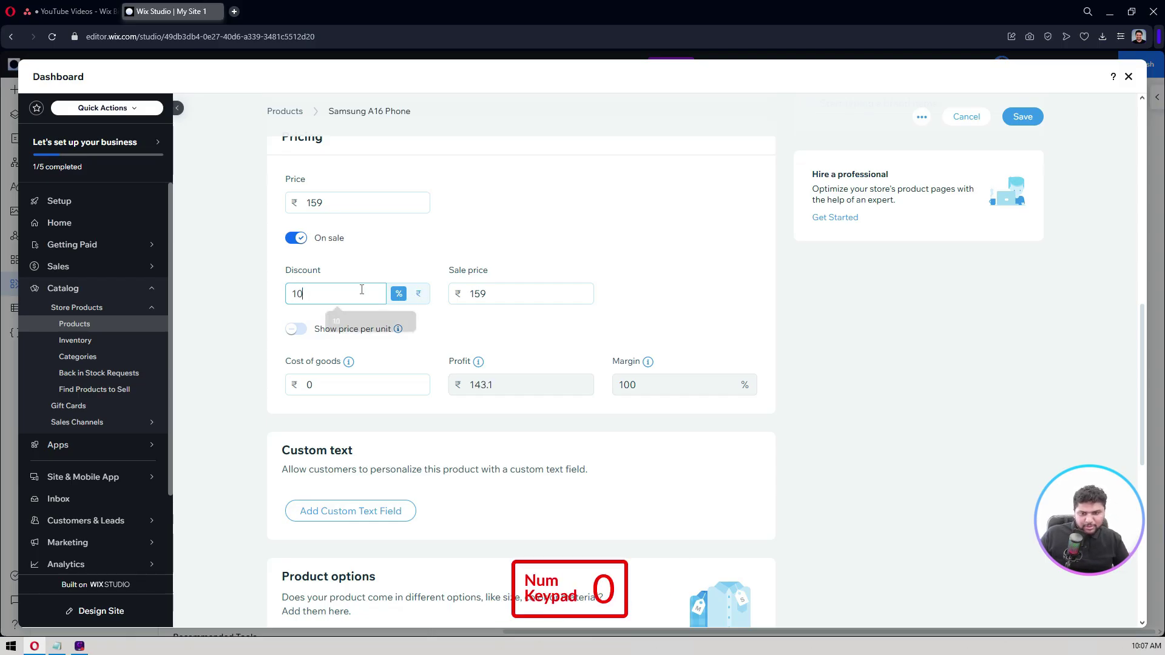
pyautogui.click(242, 341)
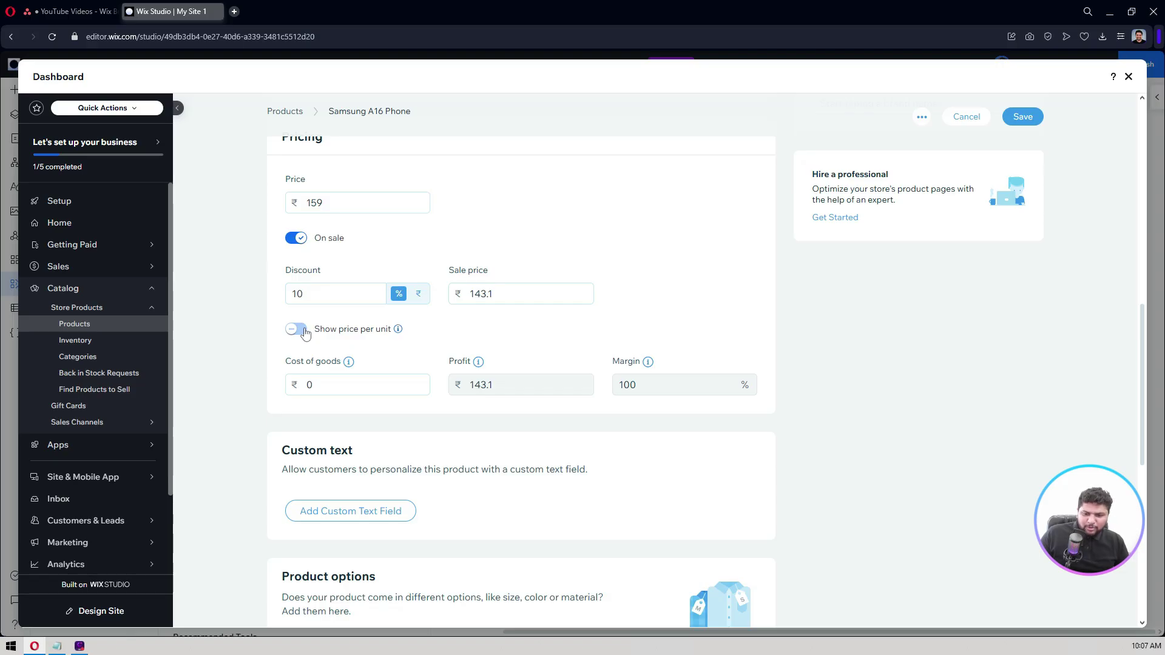
# Add a custom text field so customers can personalize the product
pyautogui.scroll(-3, 305, 333)
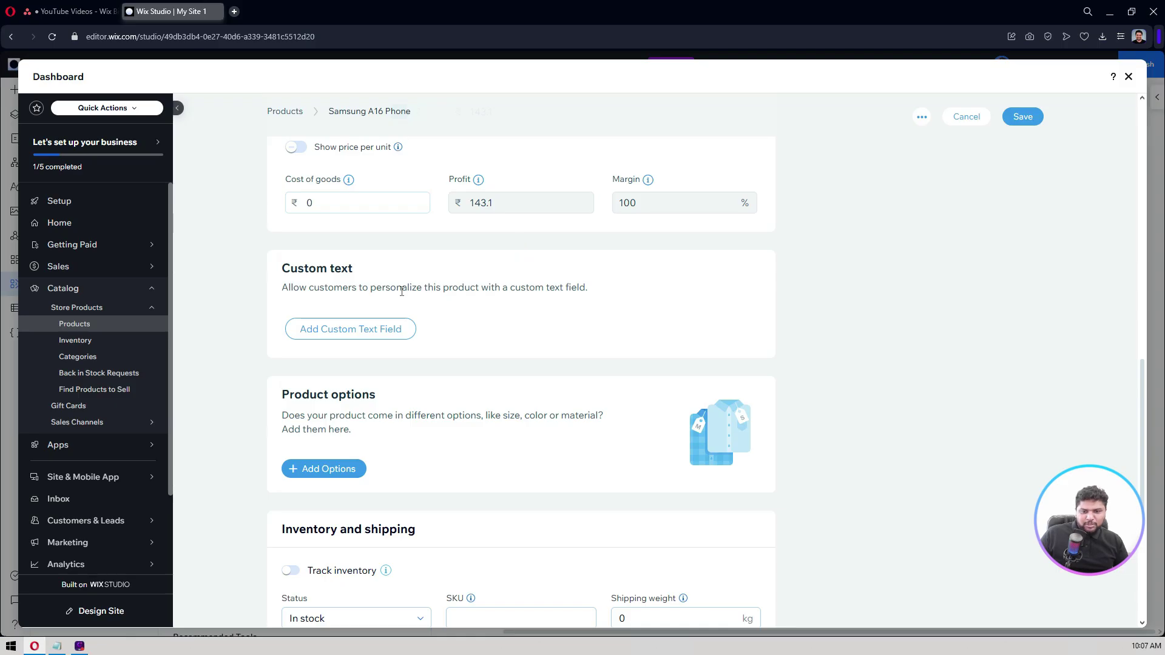
pyautogui.moveTo(396, 287); pyautogui.dragTo(586, 286)
pyautogui.click(643, 302)
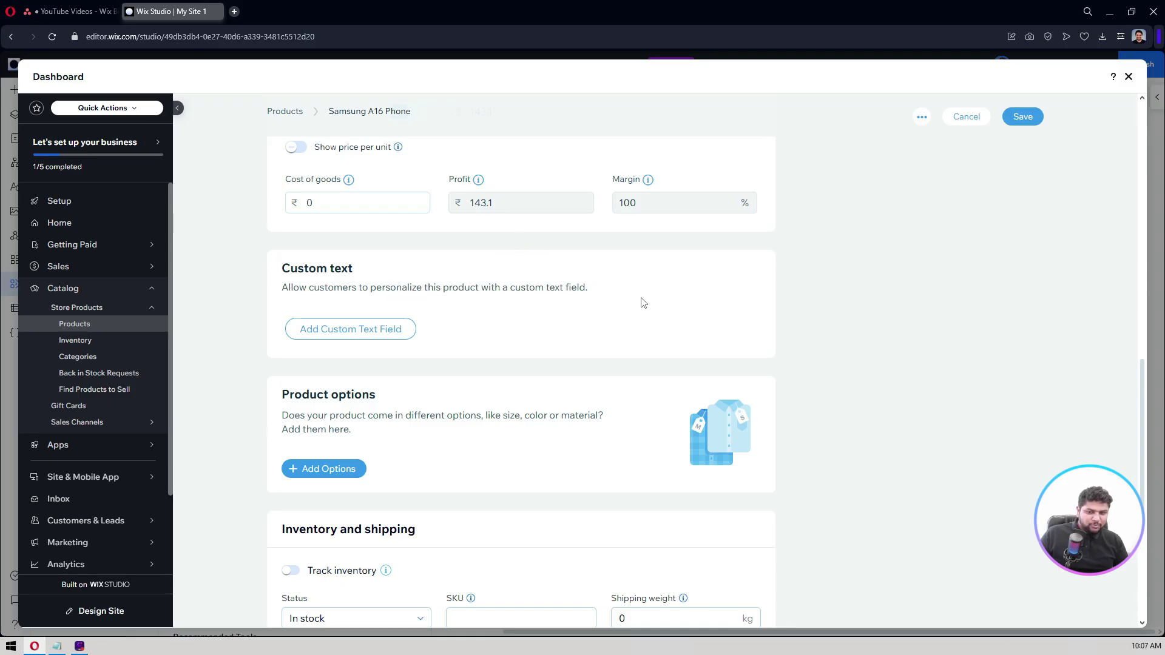
pyautogui.click(403, 336)
# Title the custom text field "What's your Webflow account email?" and make it mandatory
pyautogui.click(426, 358)
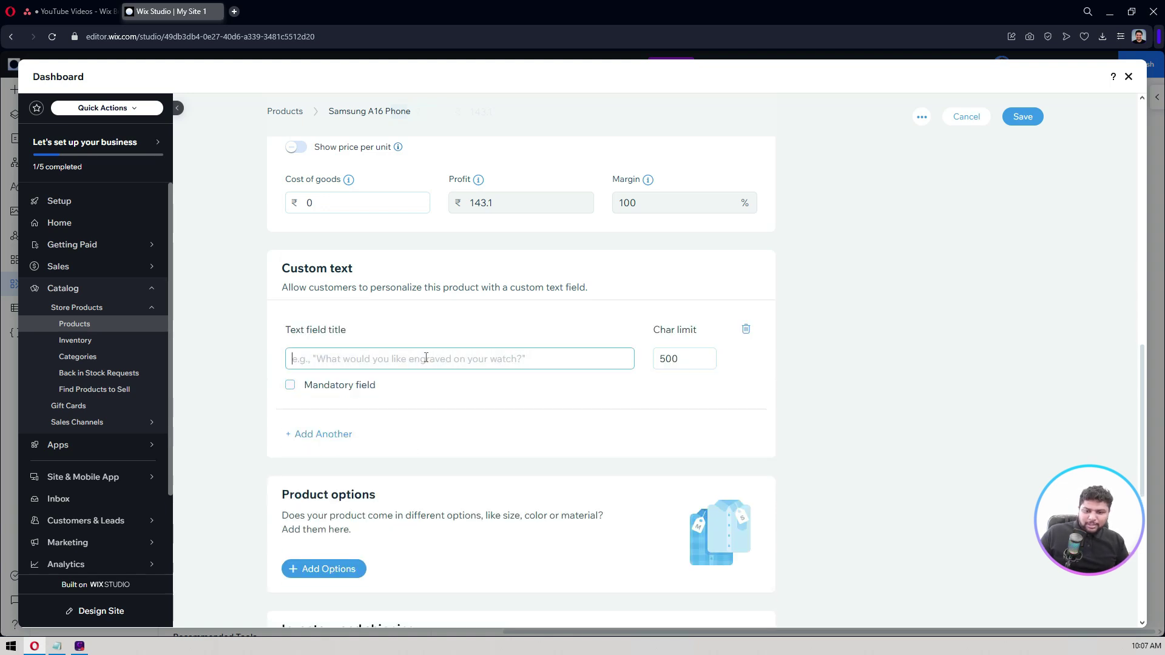
pyautogui.write('W')
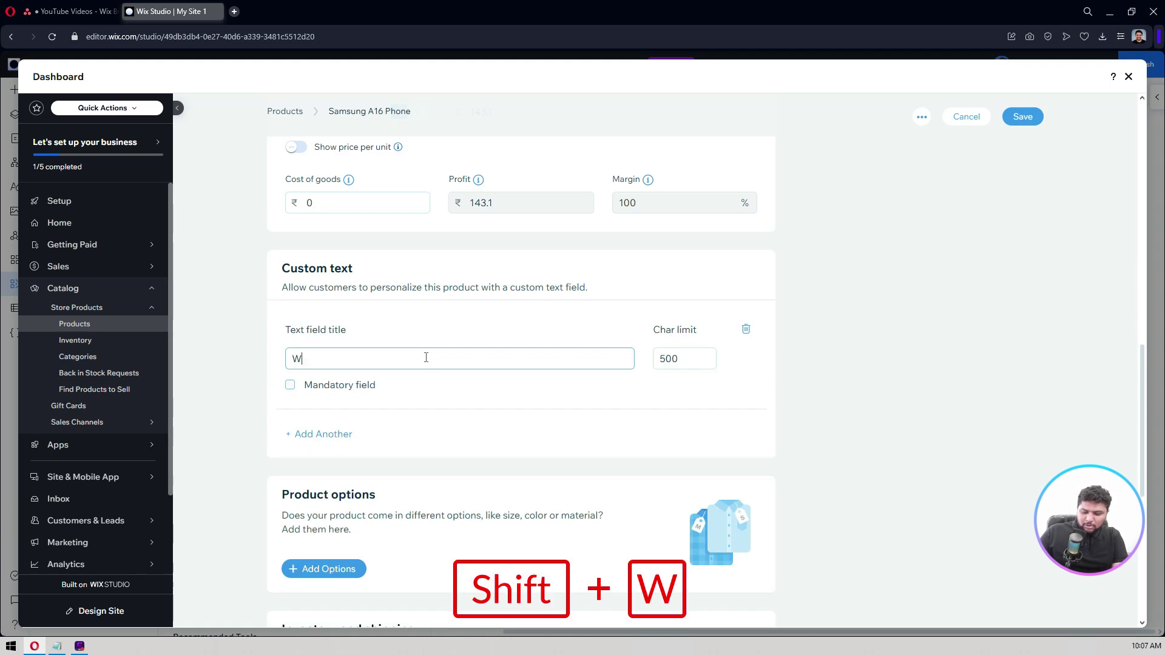
pyautogui.write("hat's your ")
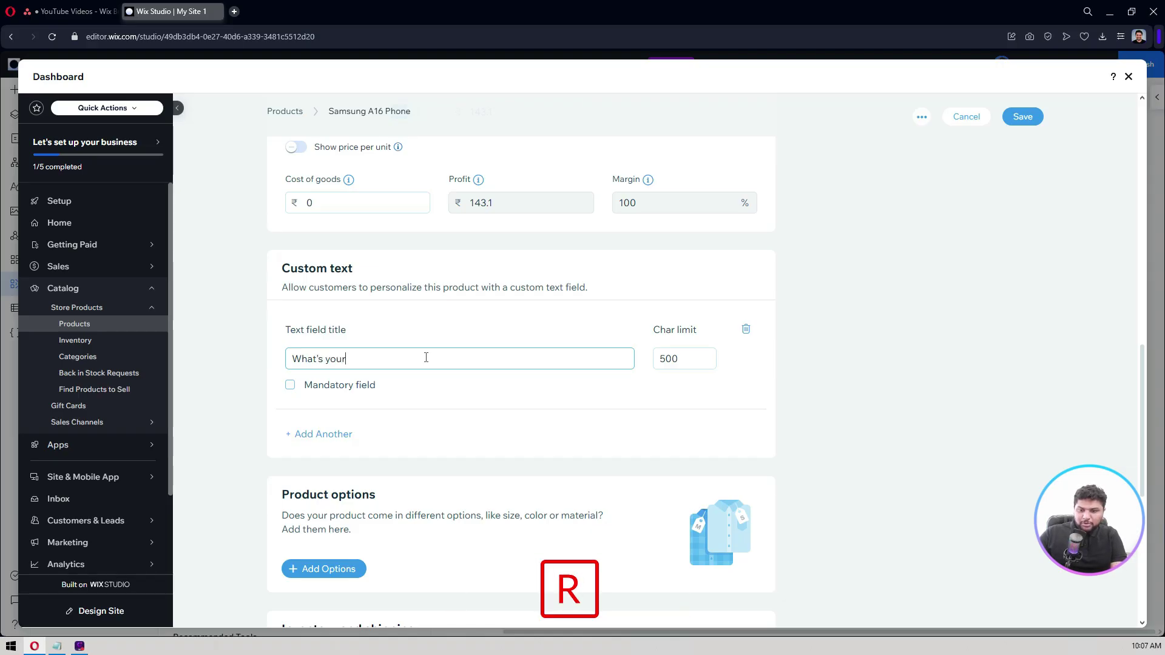
pyautogui.write('We')
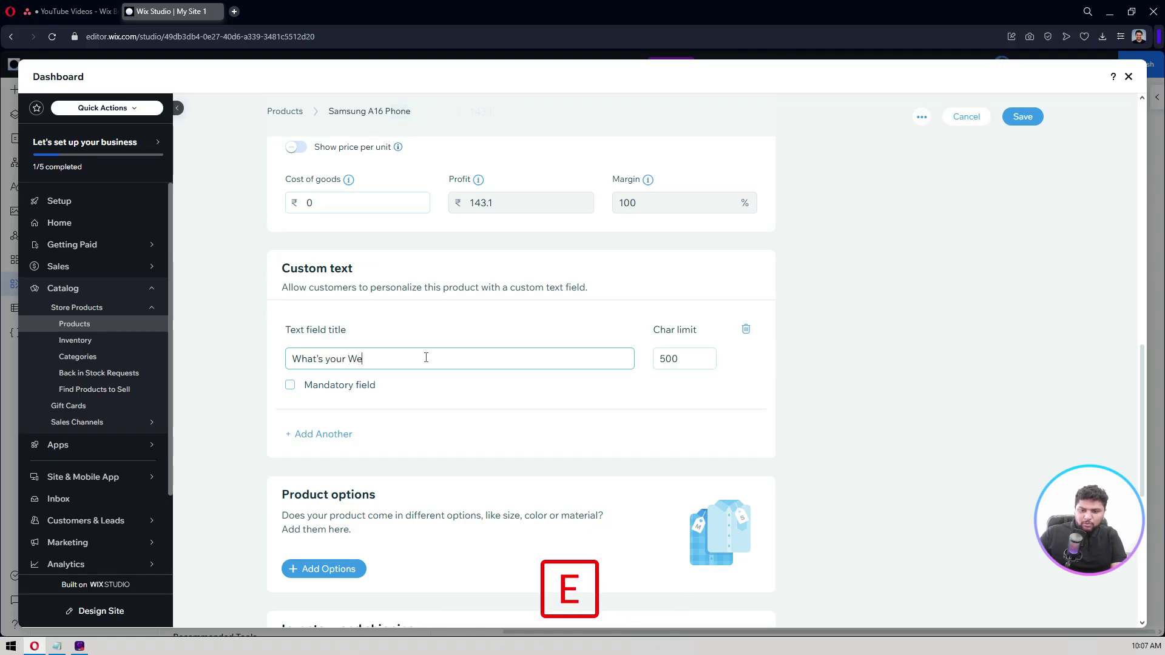
pyautogui.write('bflow acc')
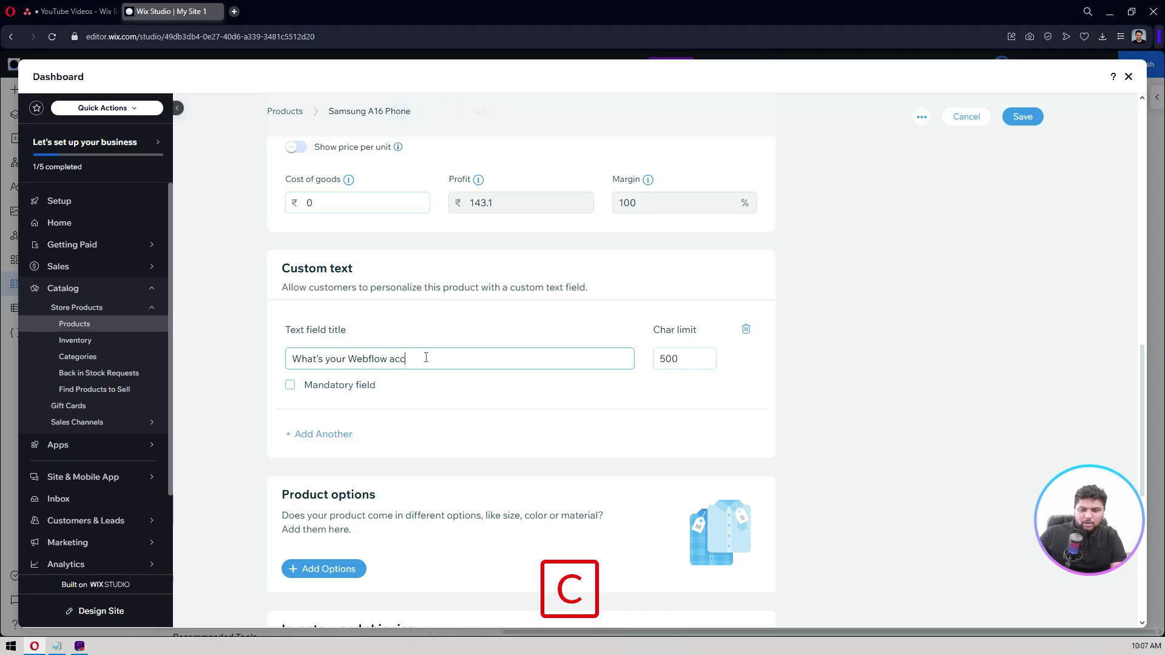
pyautogui.write('ount email id')
pyautogui.press('BackSpace')
pyautogui.press('BackSpace')
pyautogui.press('BackSpace')
pyautogui.write('?')
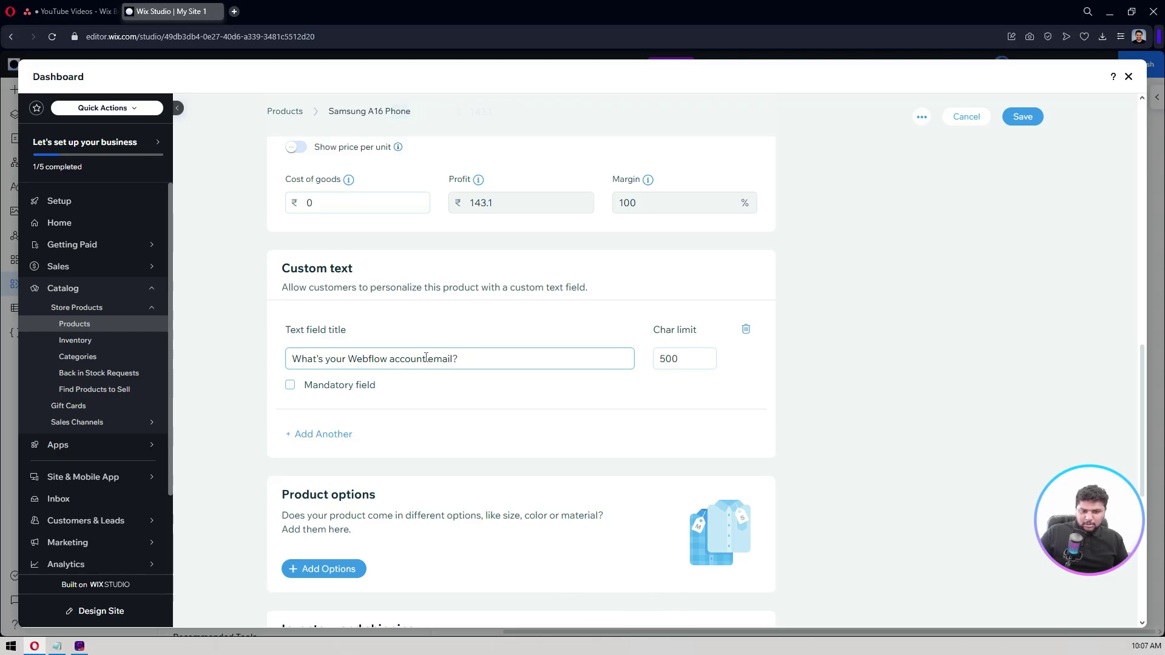
pyautogui.click(372, 389)
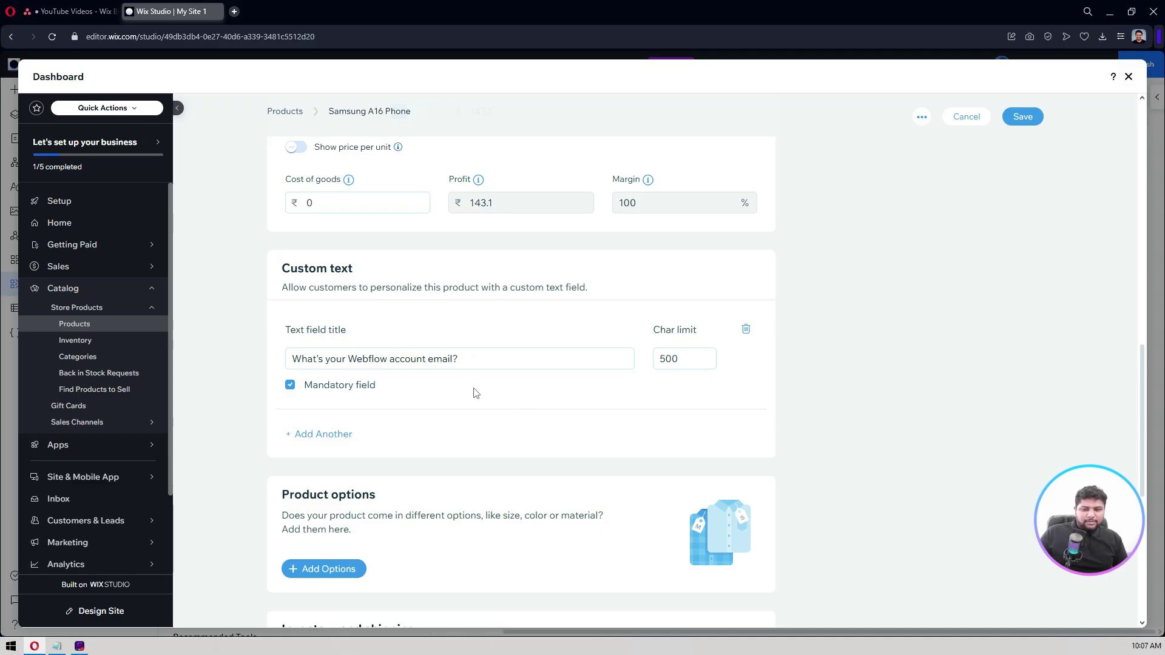
# Add a Color product option with the choices Black and Purple
pyautogui.scroll(-6, 548, 376)
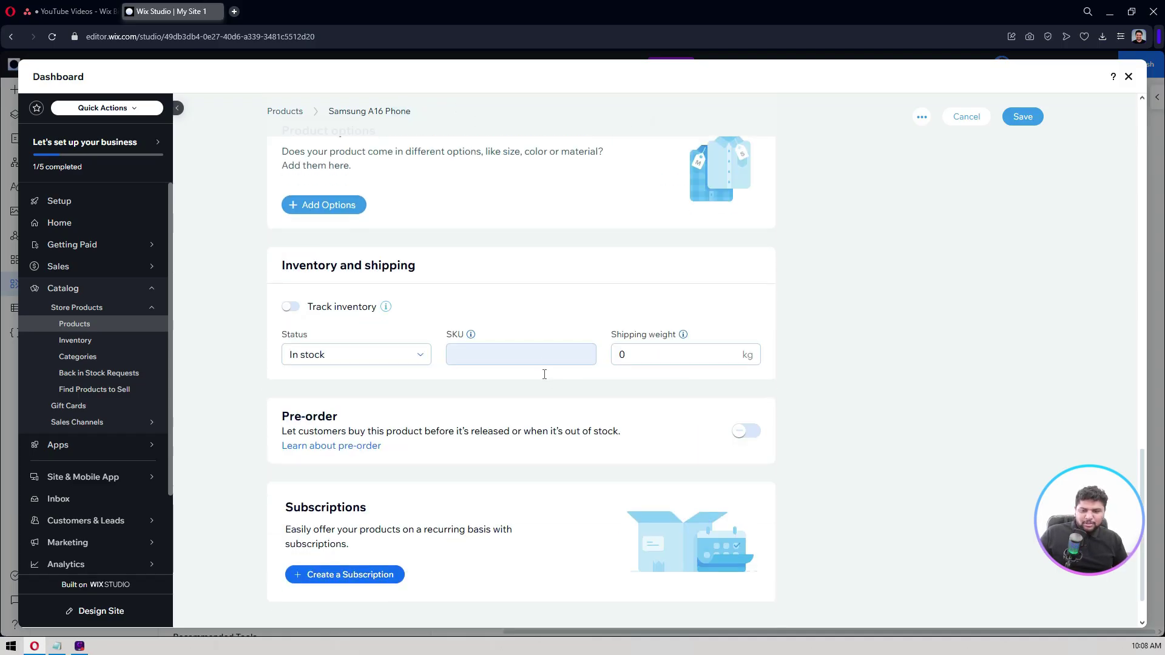
pyautogui.scroll(3, 417, 232)
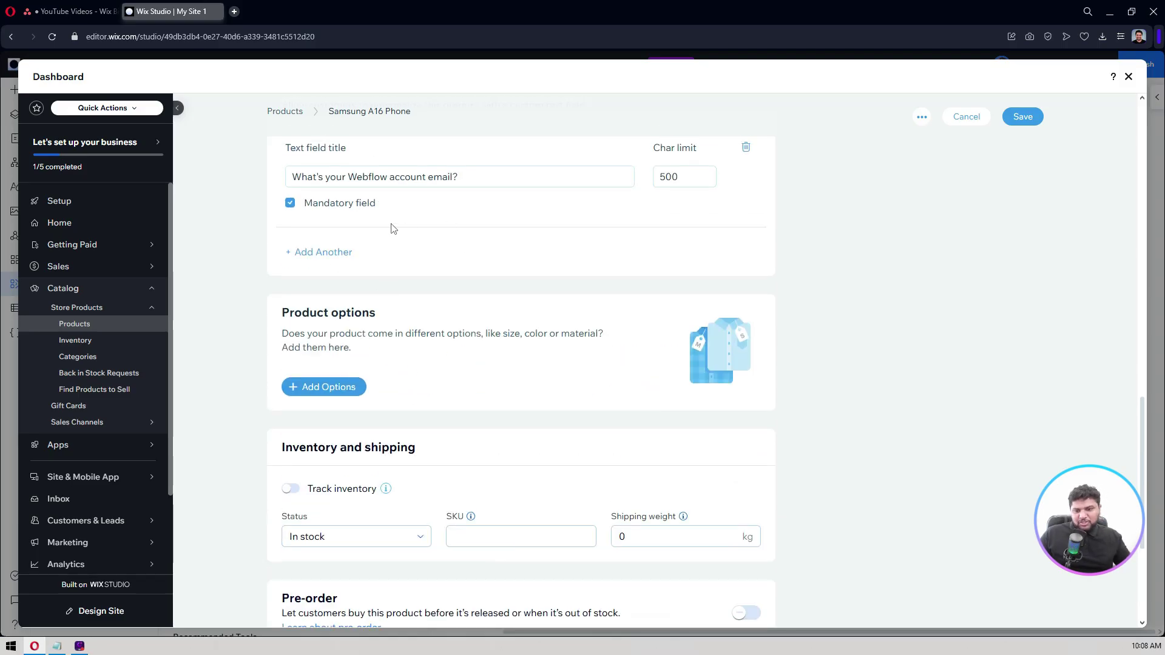
pyautogui.scroll(-2, 423, 286)
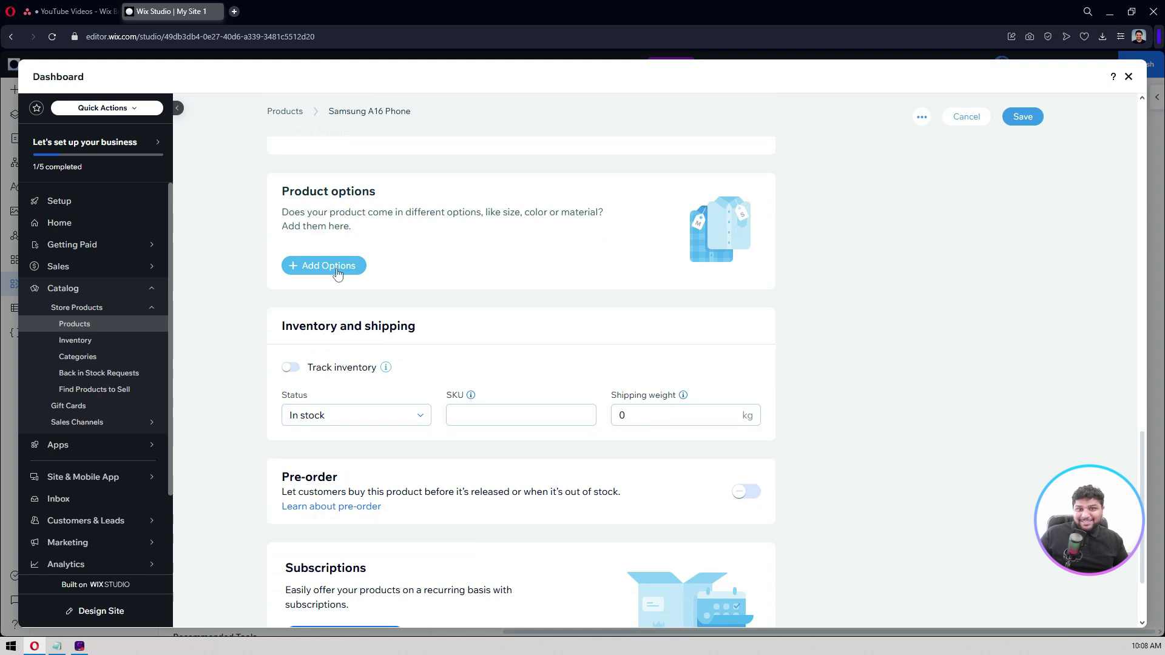
pyautogui.click(338, 267)
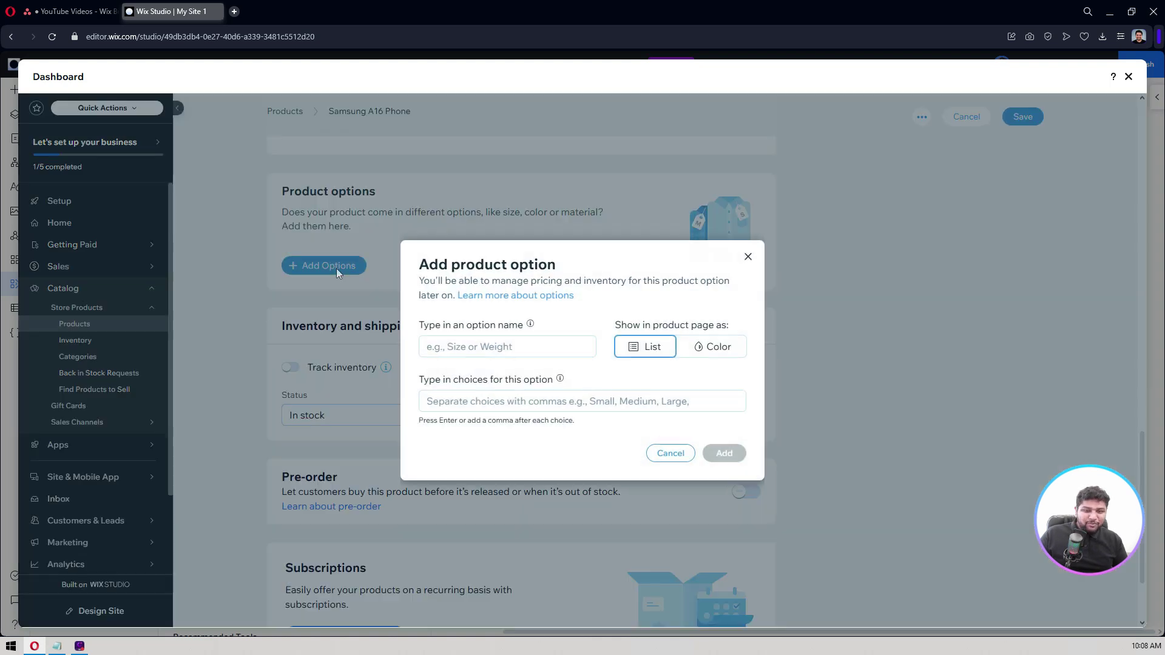
pyautogui.click(539, 343)
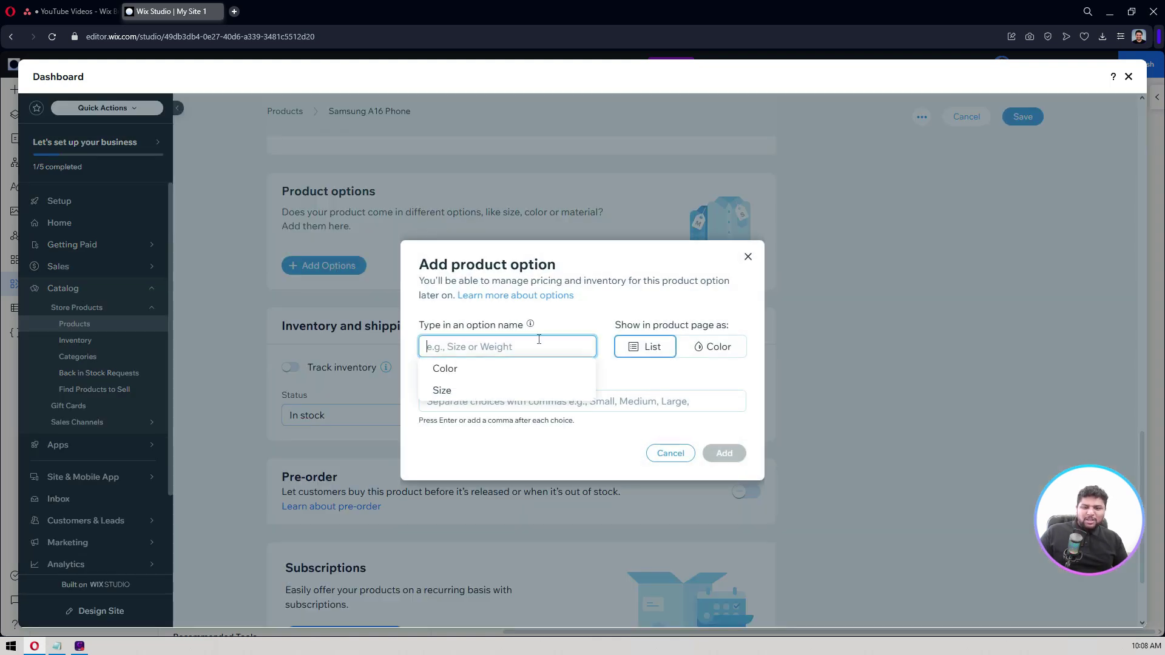
pyautogui.click(502, 371)
pyautogui.click(514, 405)
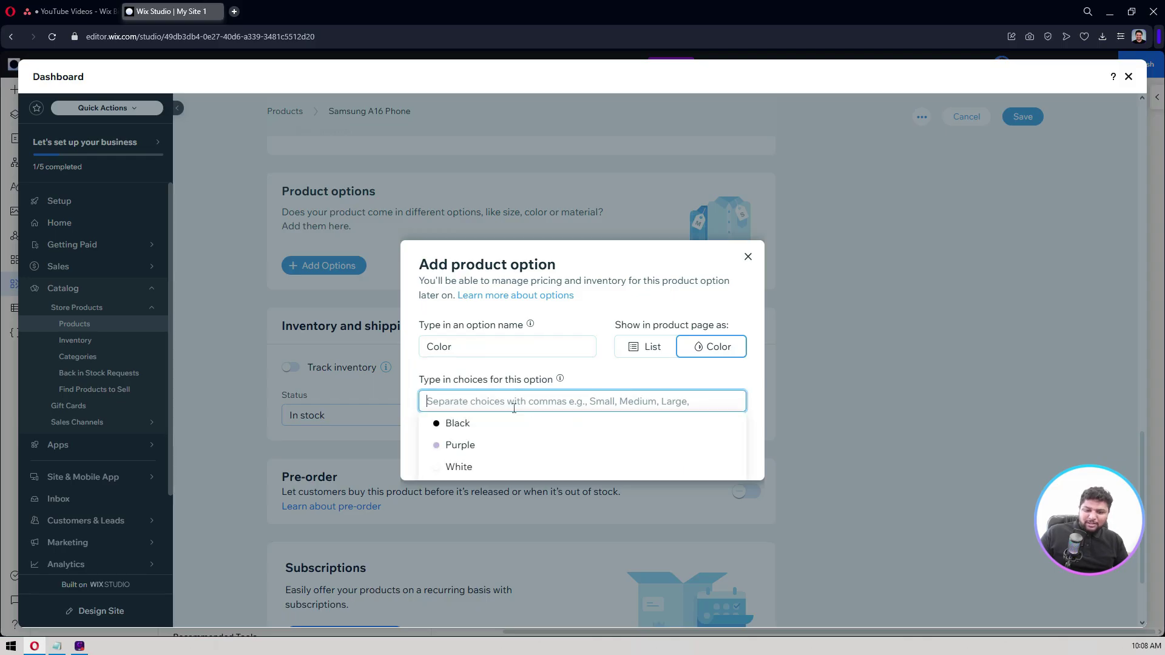
pyautogui.click(489, 425)
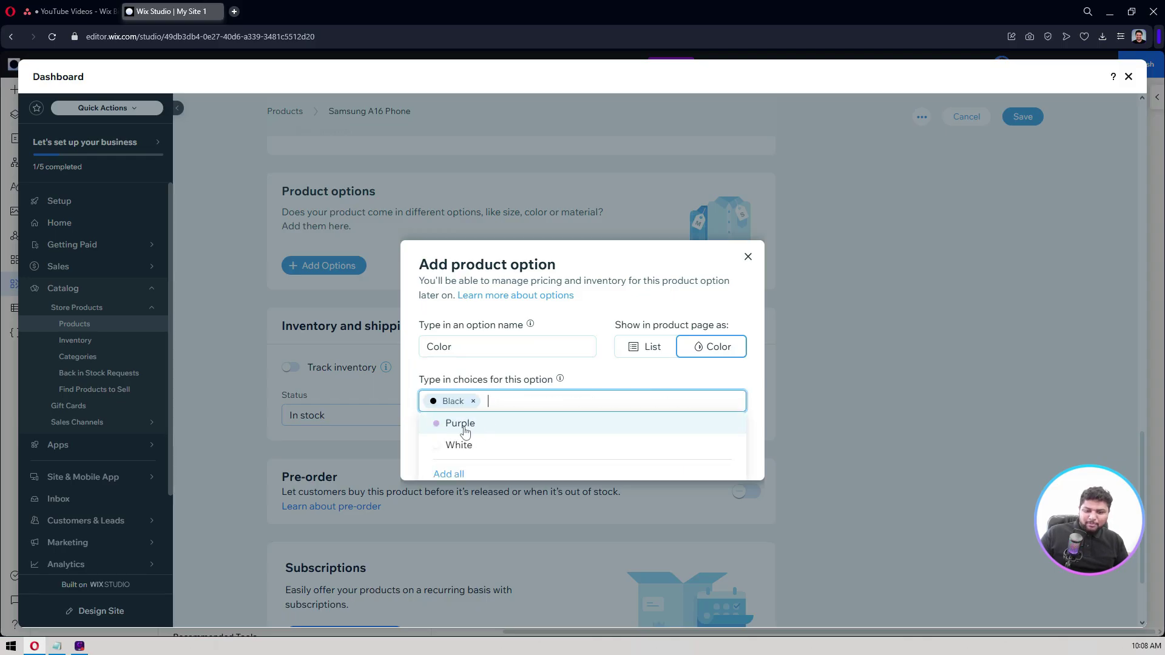
pyautogui.click(465, 428)
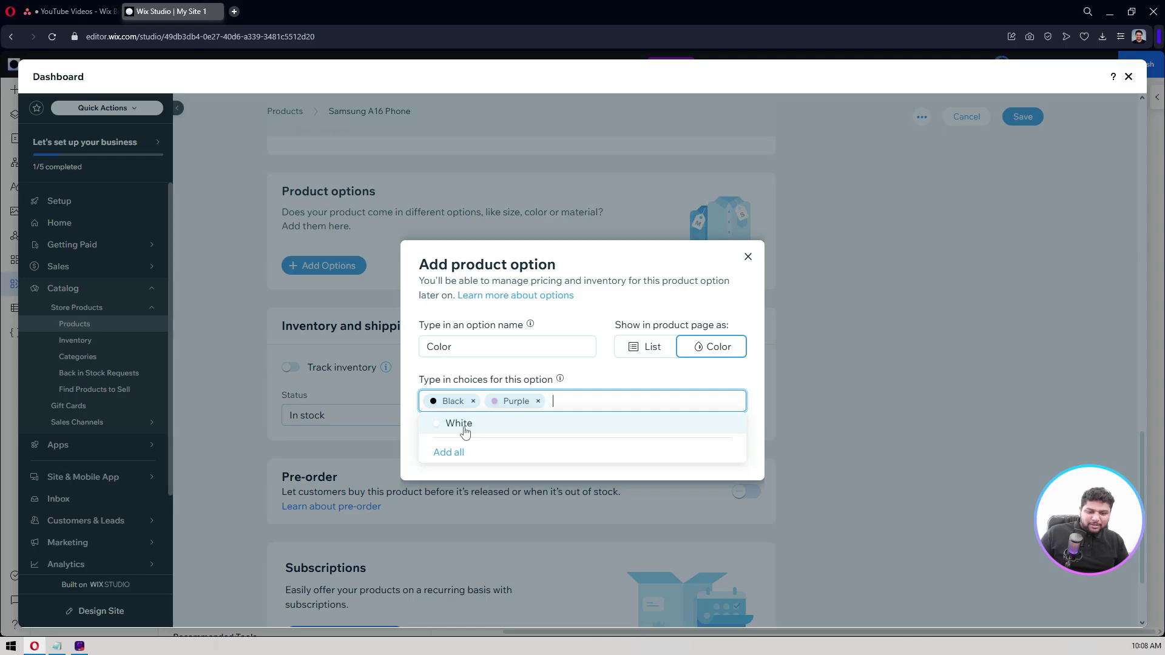
pyautogui.click(557, 365)
pyautogui.click(723, 453)
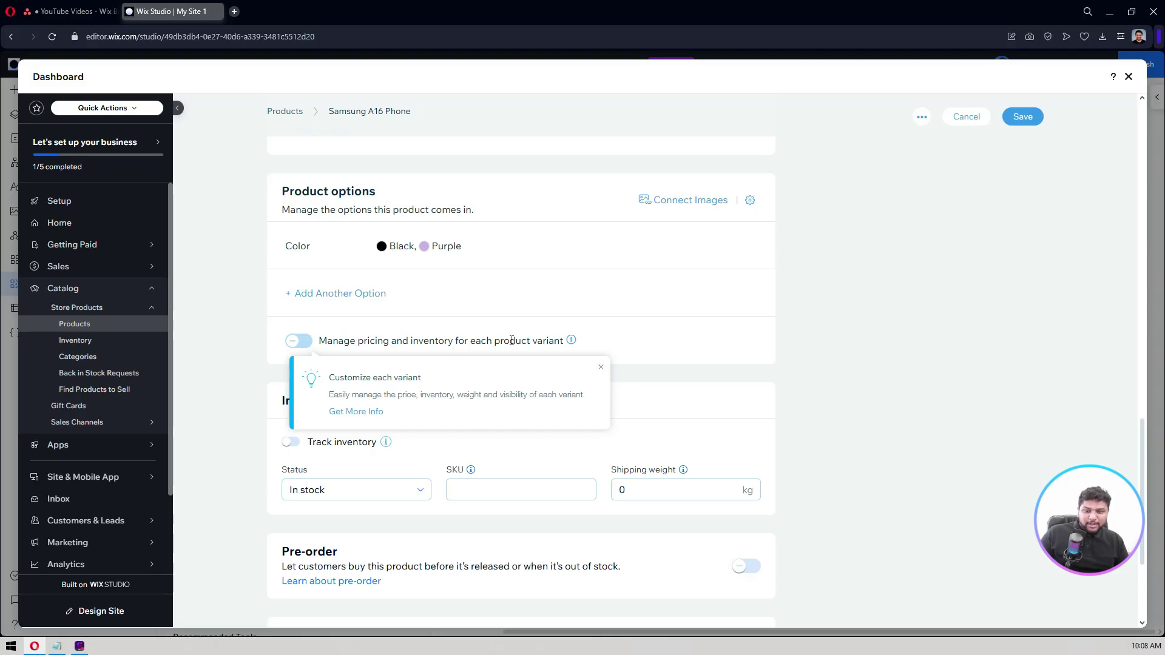
# Enable pricing and inventory management for each product variant and set the Black variant's price difference to ₹0
pyautogui.click(601, 367)
pyautogui.click(296, 341)
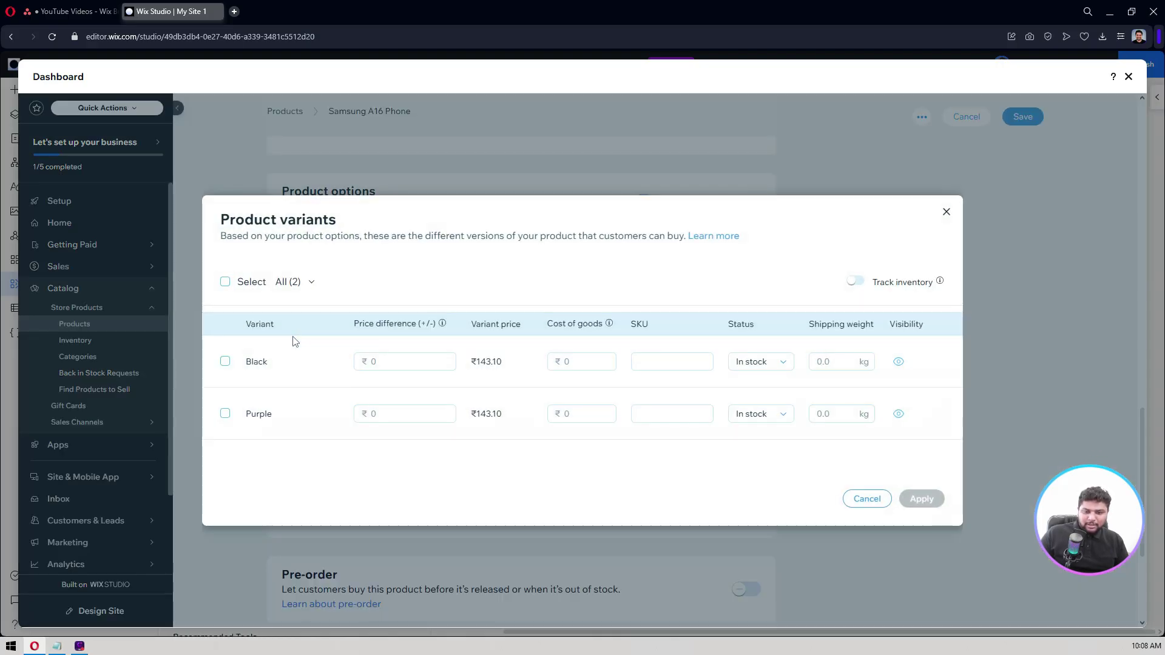
pyautogui.click(377, 363)
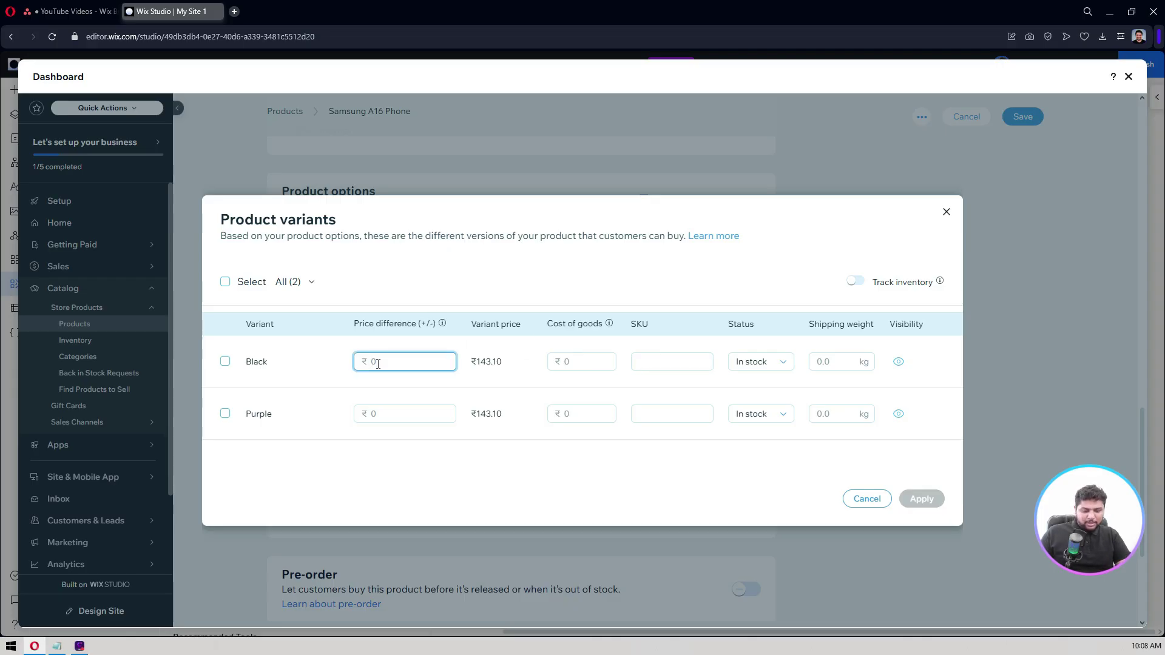
pyautogui.write('149')
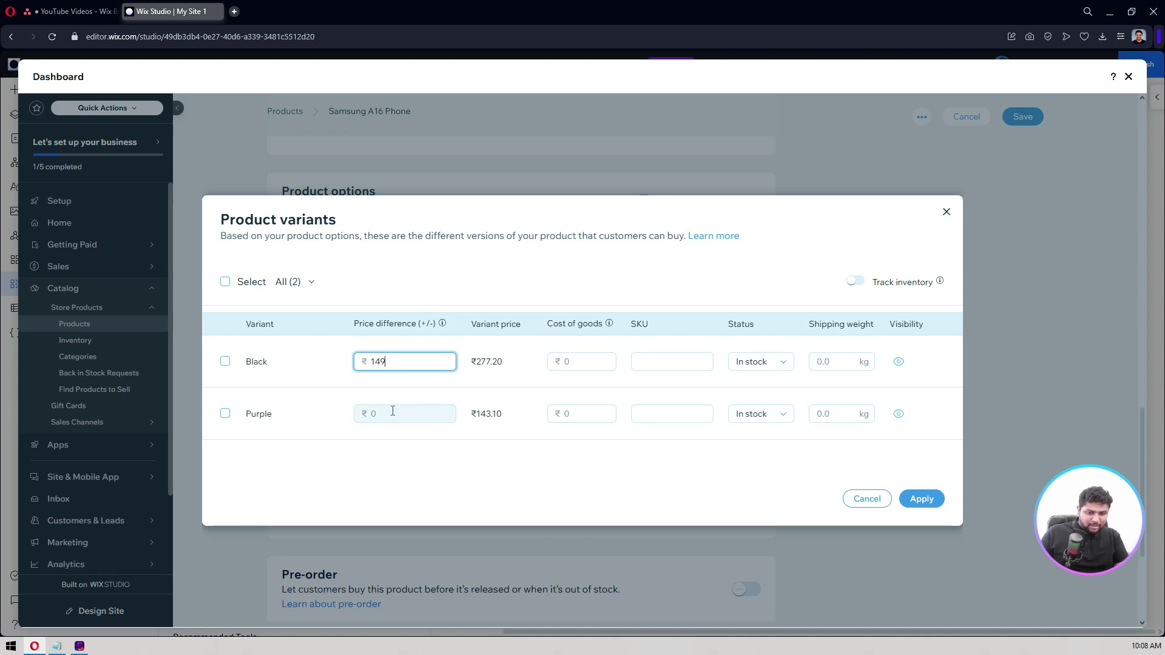
pyautogui.hotkey('ctrl', 'a')
pyautogui.write('0')
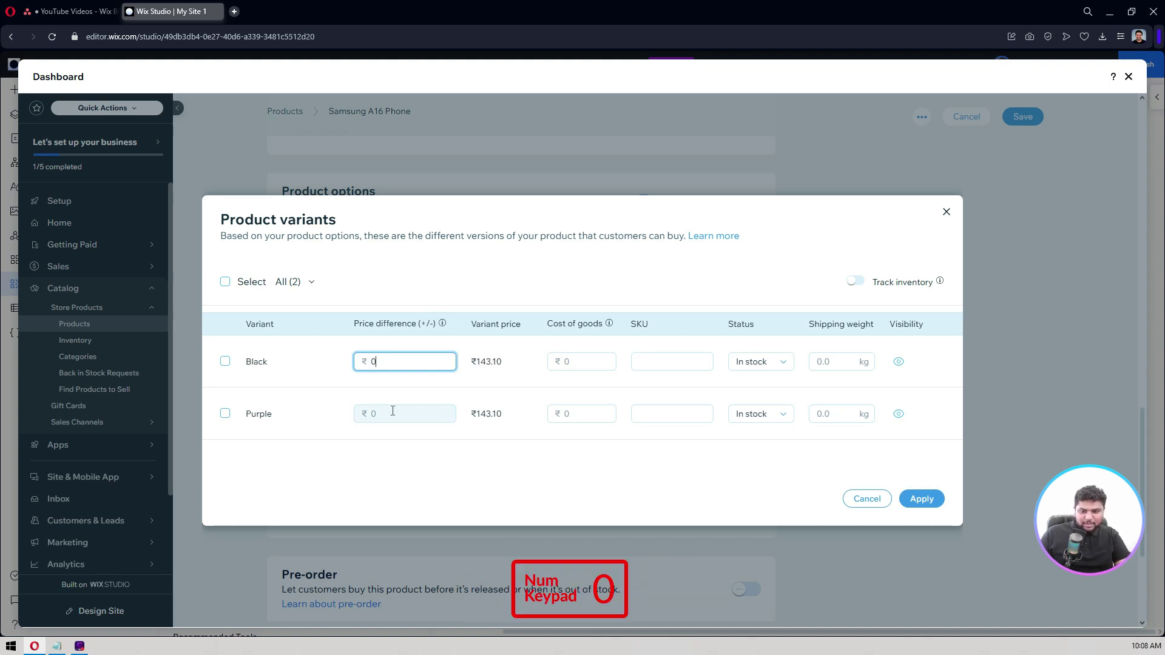
# Set the Purple variant's price difference to ₹25 and apply the product variant settings
pyautogui.click(393, 411)
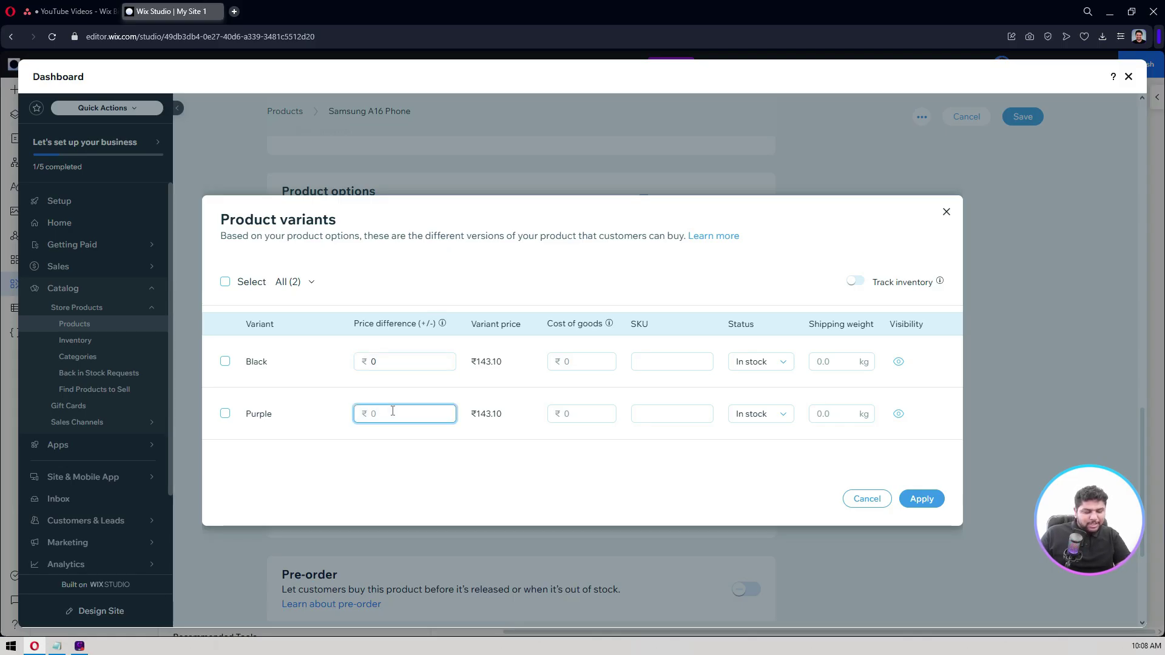
pyautogui.write('5')
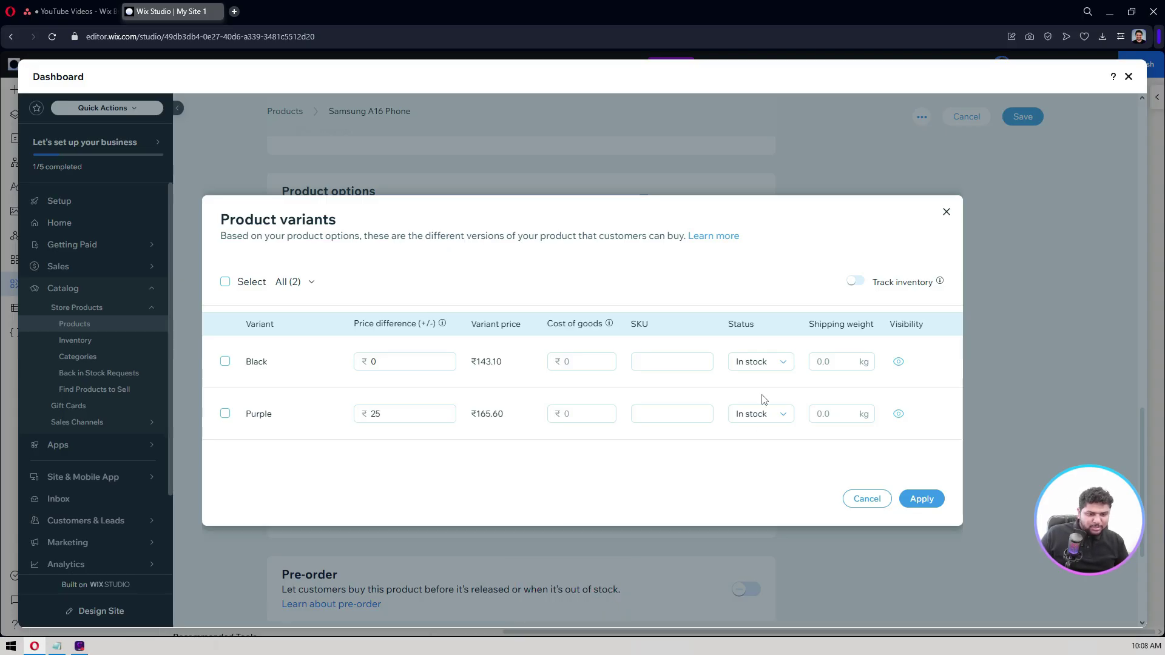
pyautogui.click(677, 358)
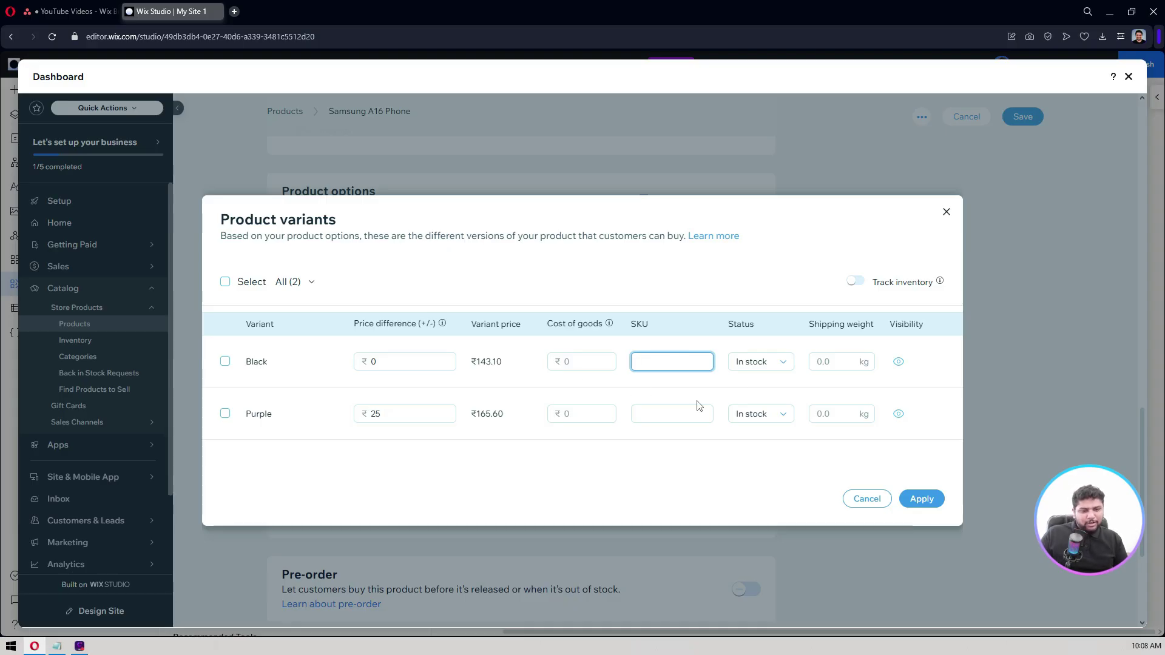
pyautogui.click(831, 361)
pyautogui.click(835, 408)
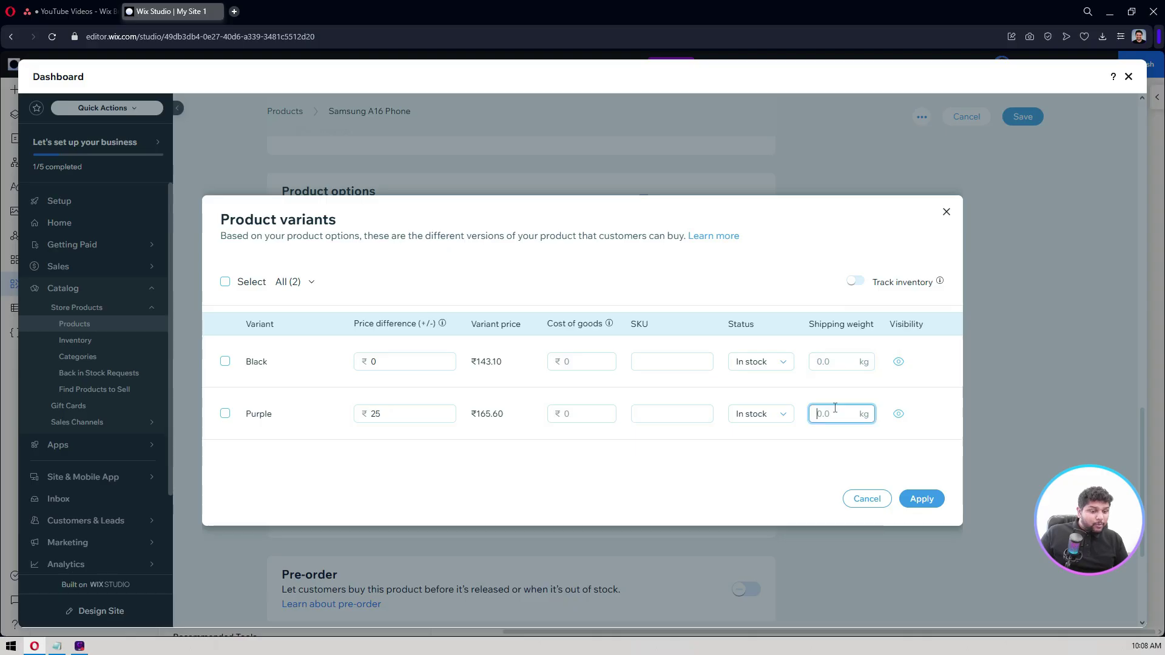
pyautogui.click(784, 365)
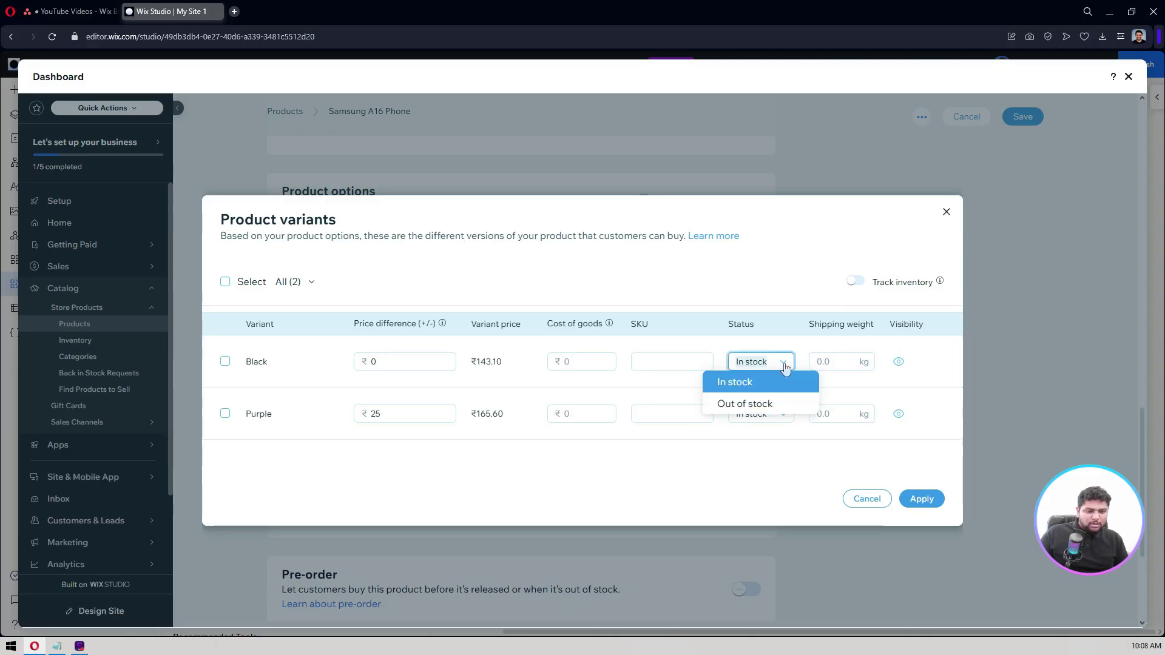
pyautogui.click(769, 462)
pyautogui.click(917, 505)
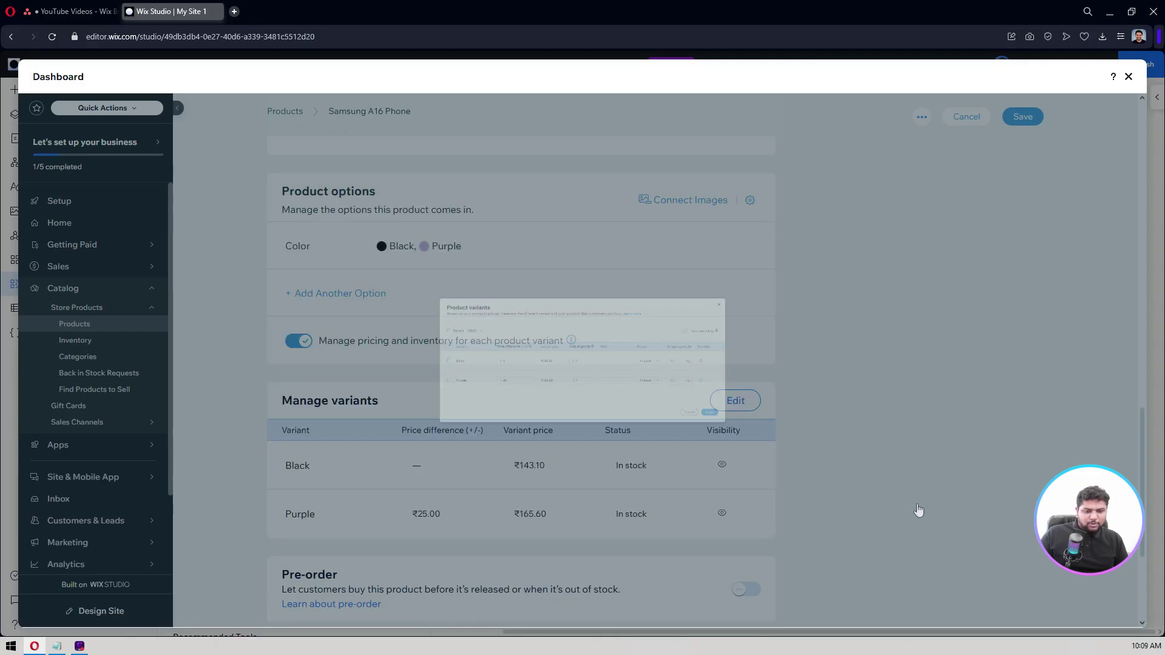
# Start creating a subscription for the Samsung A16 Phone product that repeats every 1 month
pyautogui.scroll(-3, 884, 363)
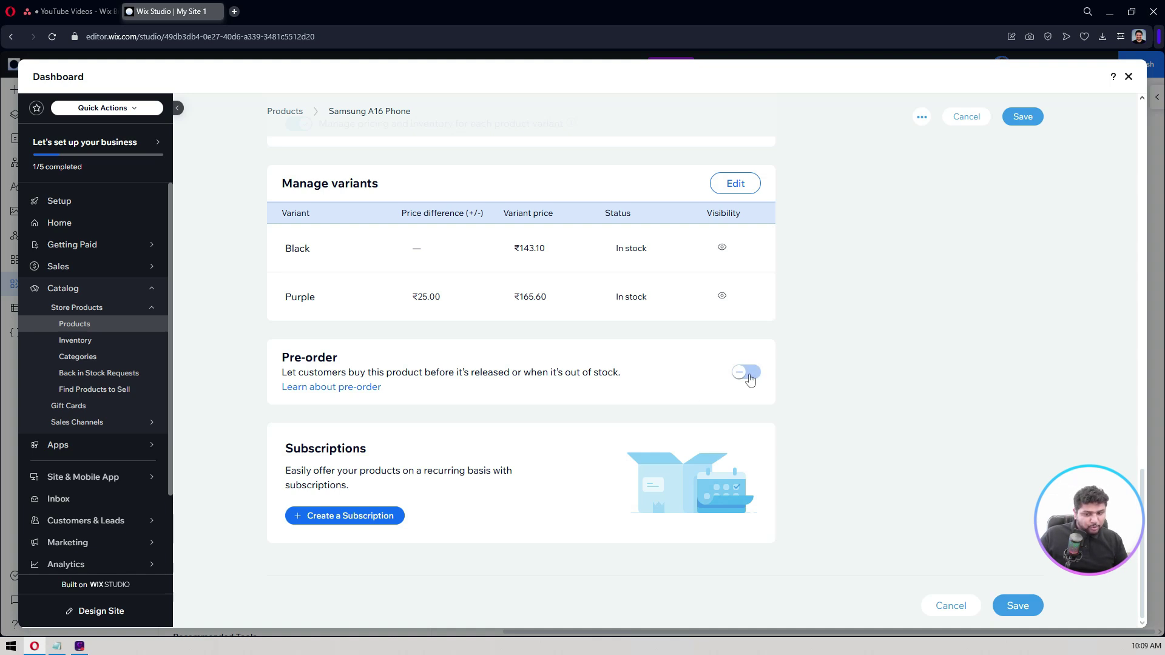
pyautogui.click(360, 517)
pyautogui.click(430, 315)
pyautogui.click(632, 317)
pyautogui.scroll(-1, 416, 433)
pyautogui.click(512, 370)
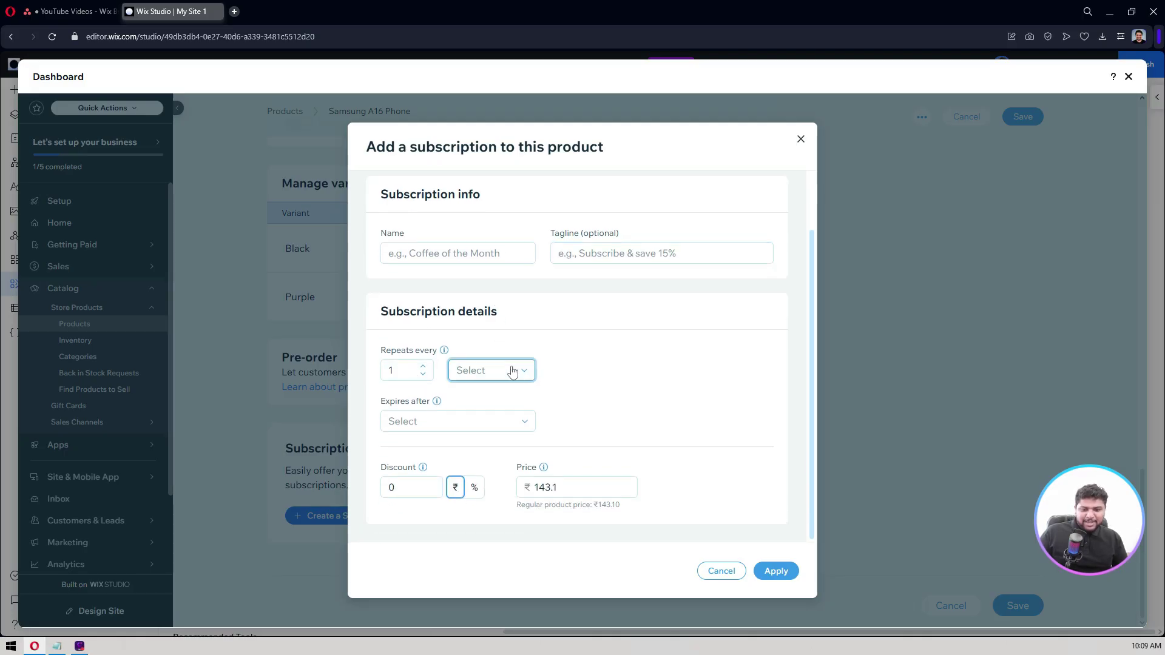
pyautogui.click(661, 371)
pyautogui.click(476, 371)
pyautogui.click(476, 414)
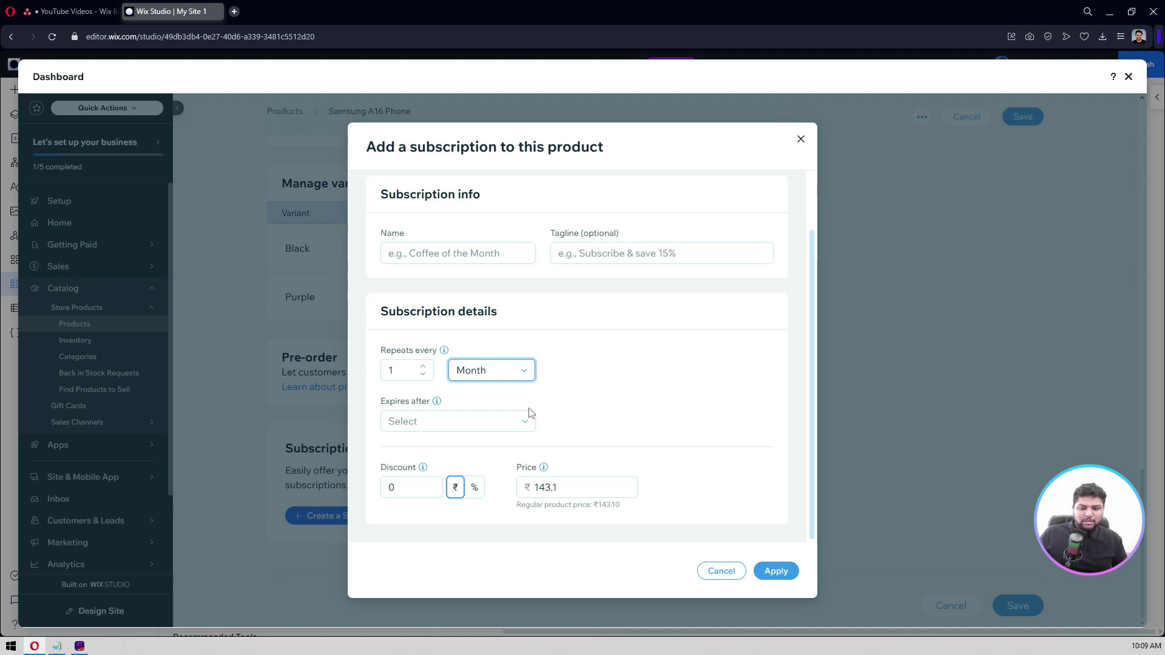
# Set the subscription to never expire, look at its discount setting, and close the subscription form without applying it
pyautogui.click(512, 423)
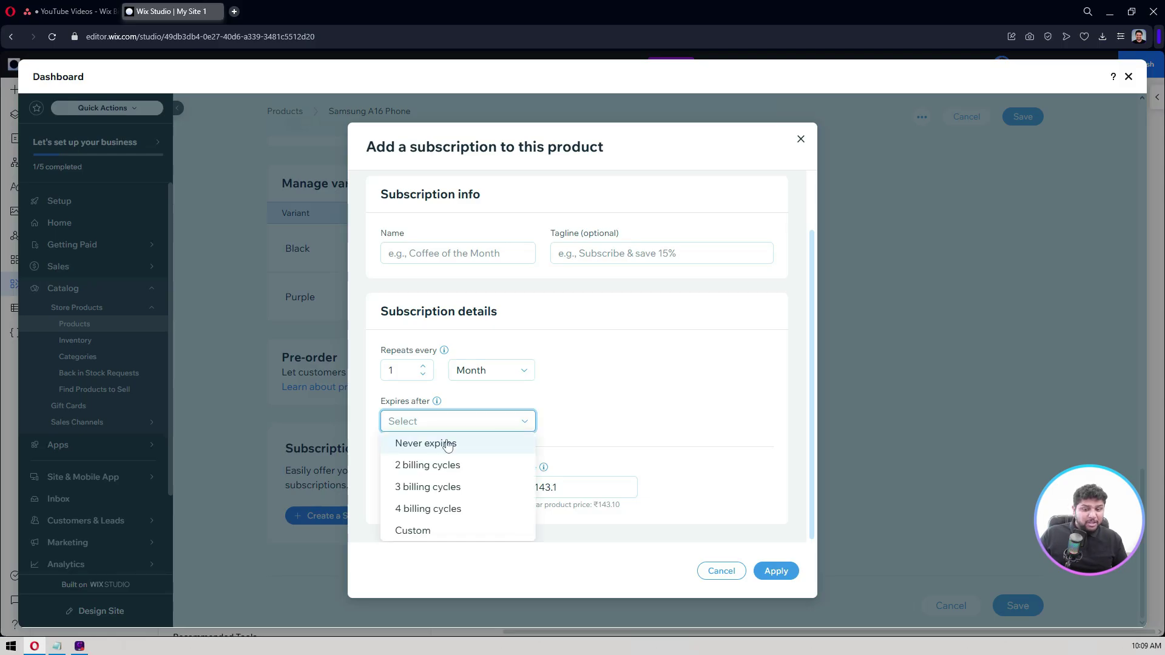
pyautogui.click(476, 443)
pyautogui.click(478, 420)
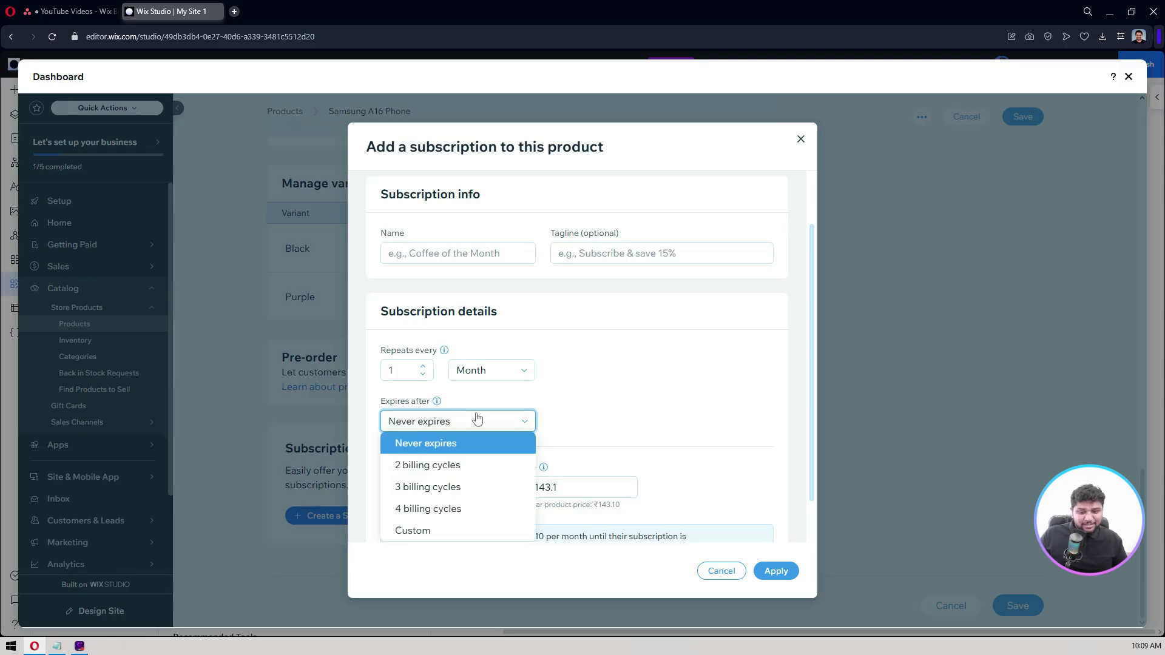
pyautogui.click(602, 403)
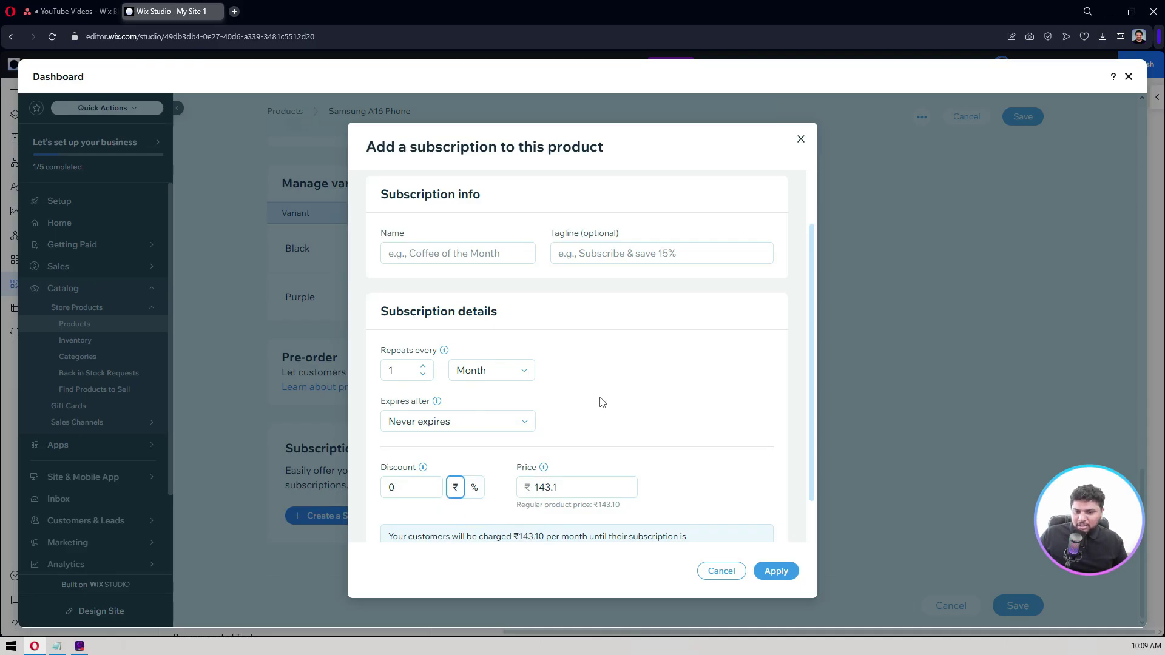
pyautogui.scroll(-1, 601, 403)
pyautogui.click(423, 442)
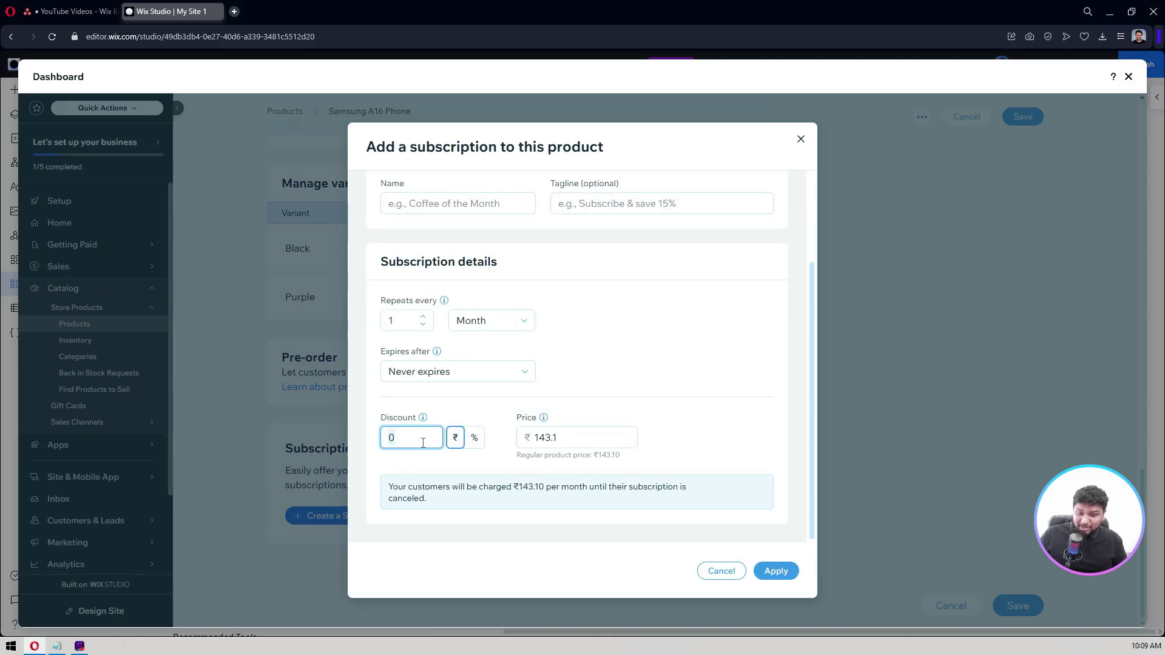
pyautogui.scroll(3, 585, 390)
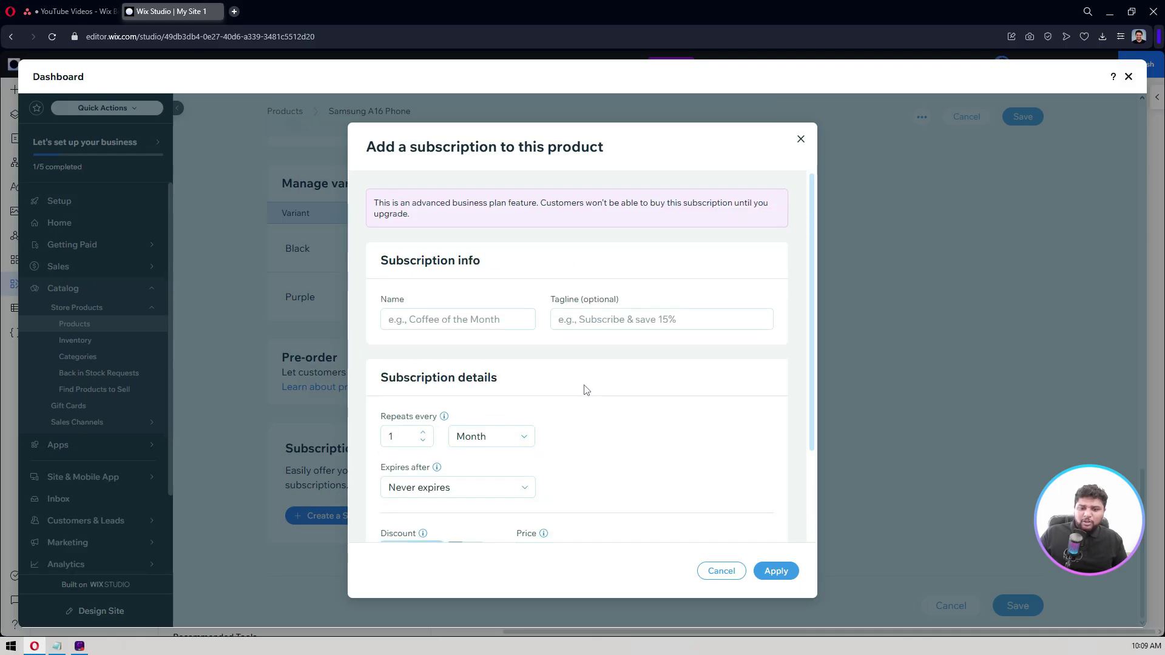
pyautogui.click(801, 142)
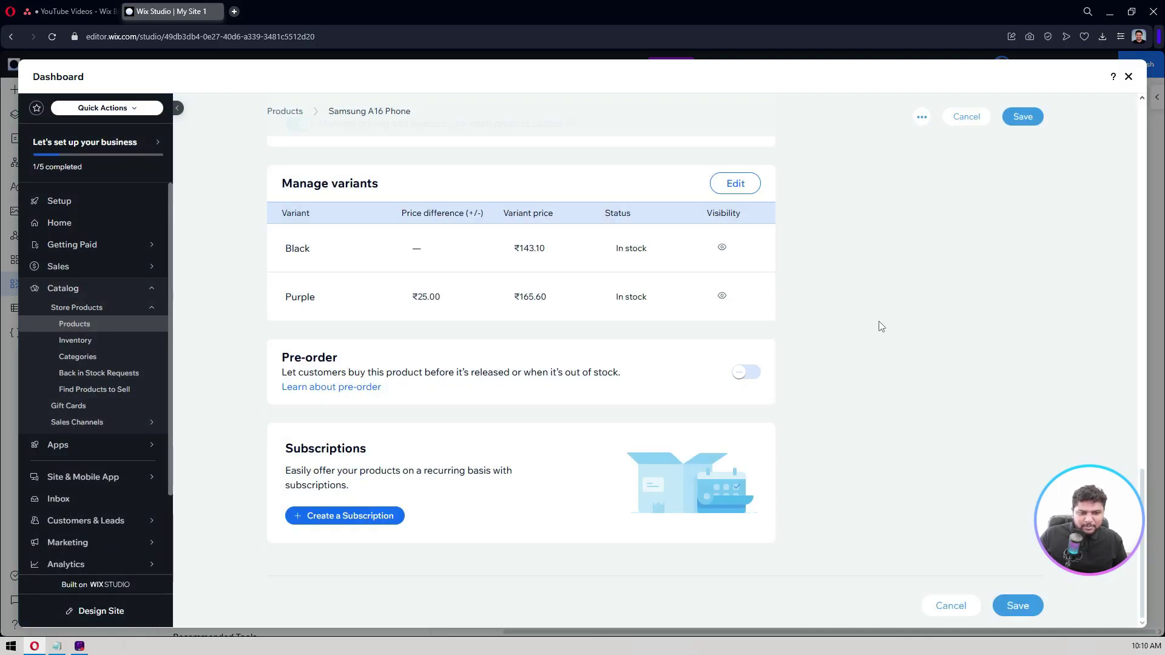
# Start adding a product image to the Samsung A16 Phone with the AI Image Creator
pyautogui.scroll(10, 879, 325)
pyautogui.scroll(6, 880, 325)
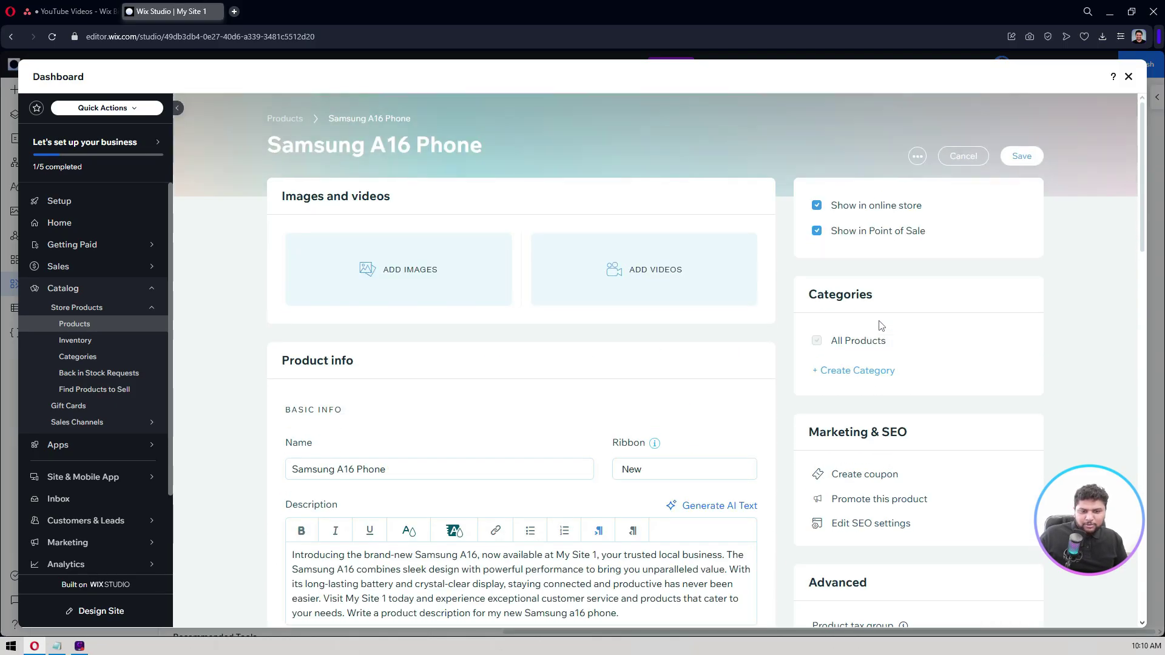
pyautogui.click(445, 296)
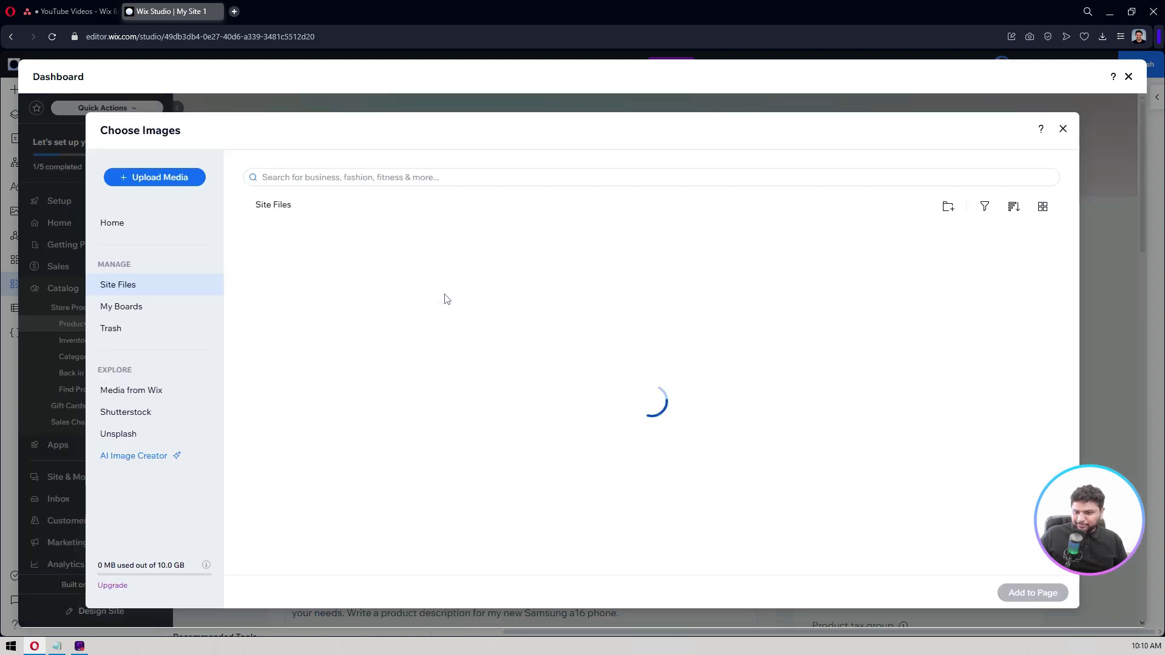
pyautogui.click(145, 460)
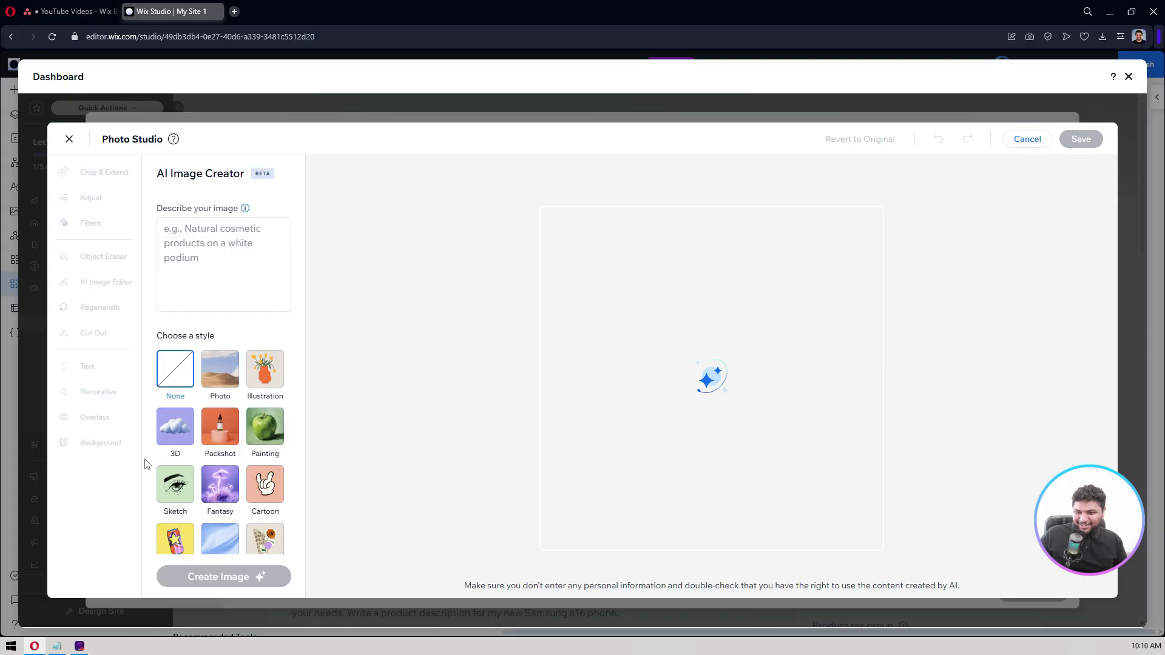
# Describe the AI image as "create an image for Samsung Galaxy A16 phone"
pyautogui.click(195, 257)
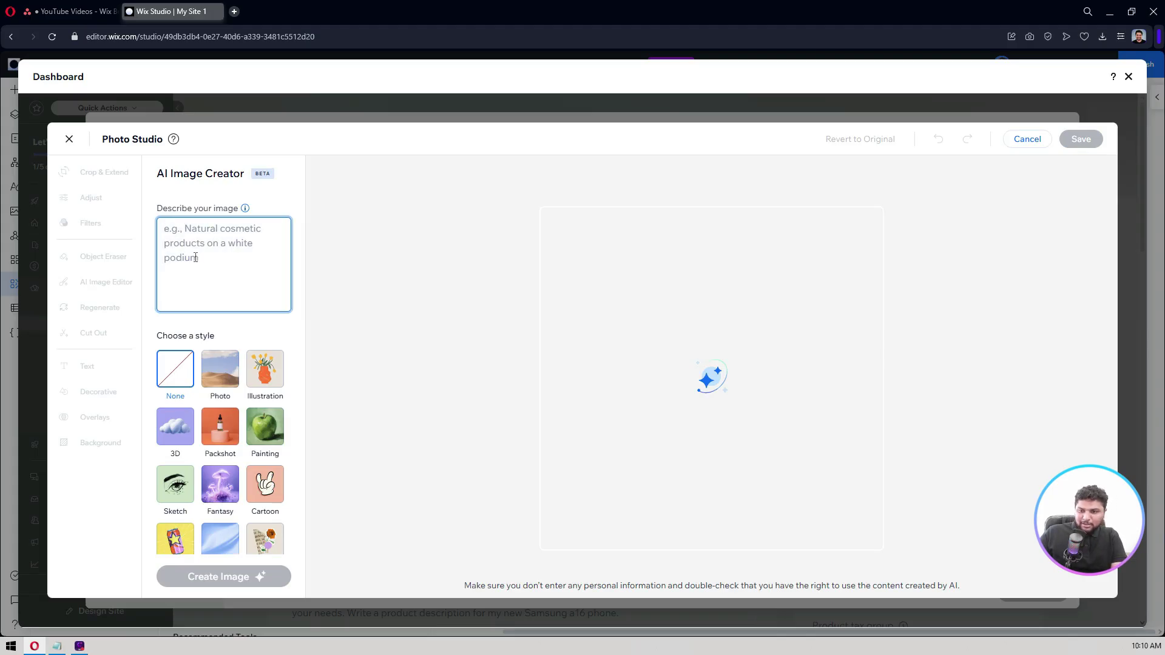
pyautogui.write('create a')
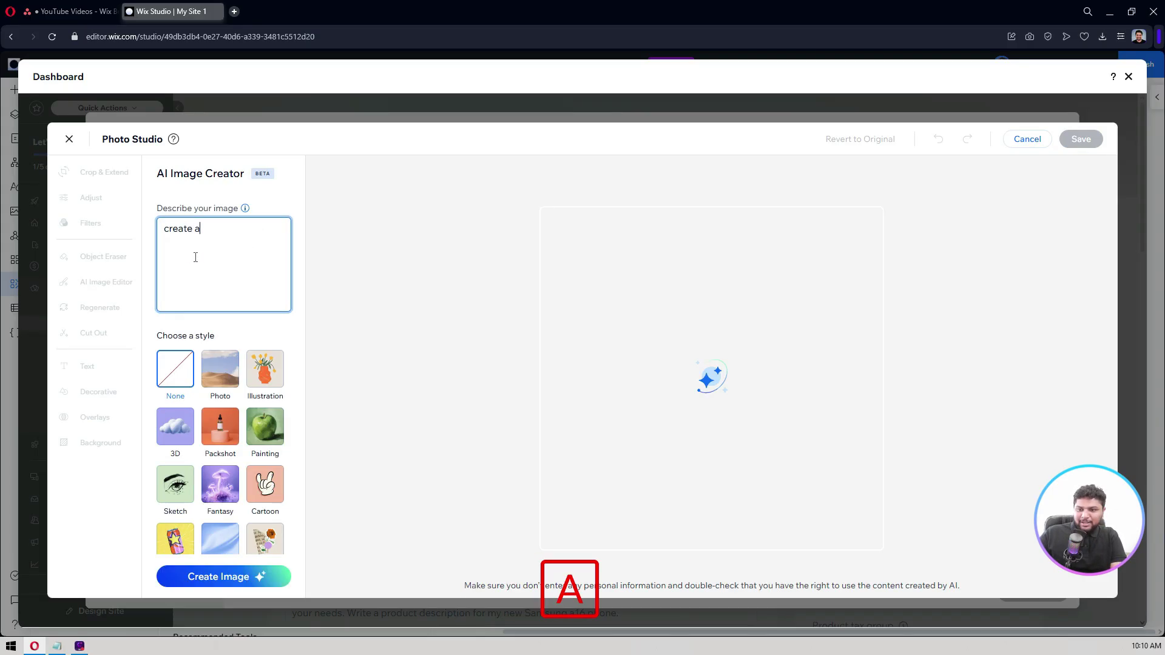
pyautogui.write('n image for S')
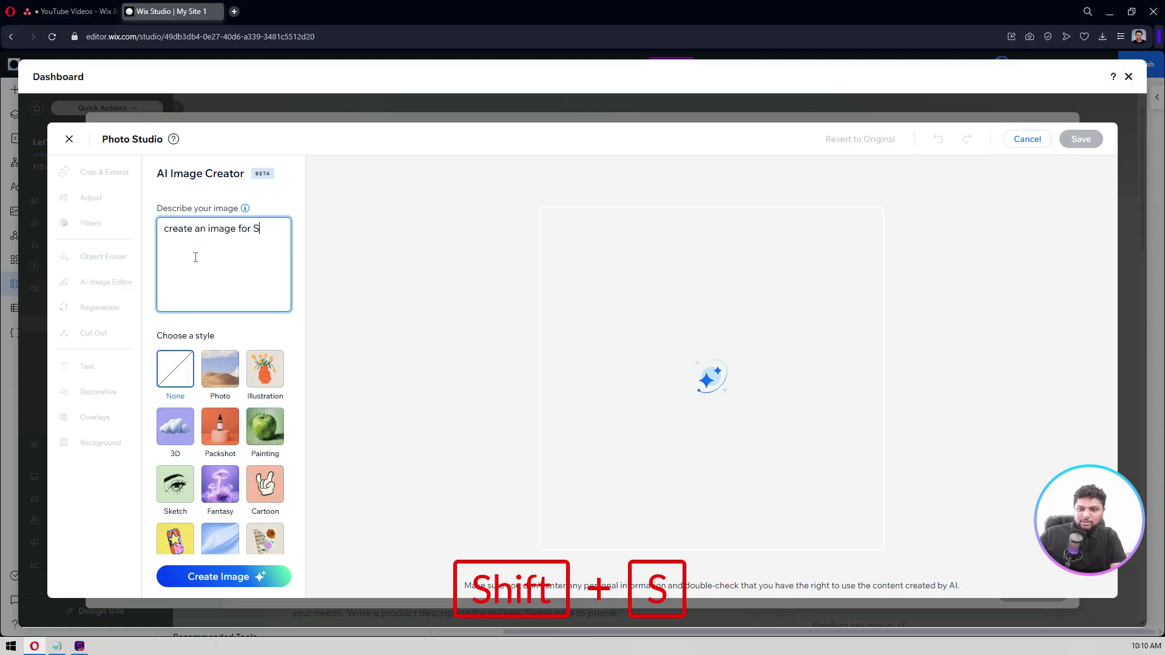
pyautogui.write('amsung')
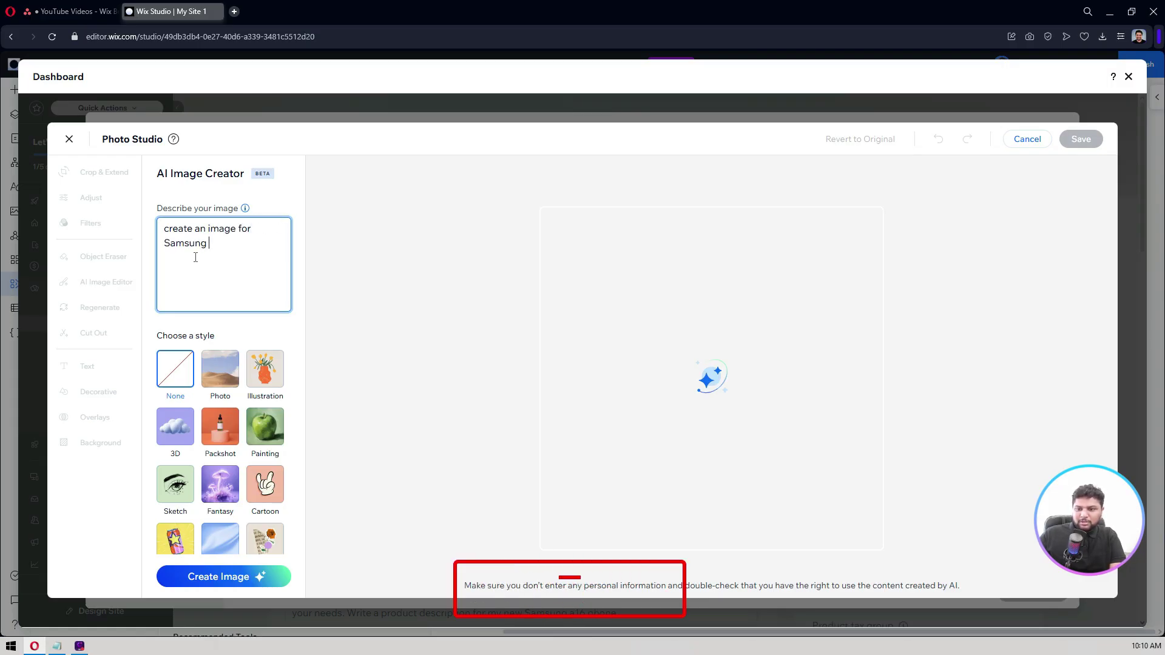
pyautogui.write(' Gasal')
pyautogui.press('BackSpace')
pyautogui.press('BackSpace')
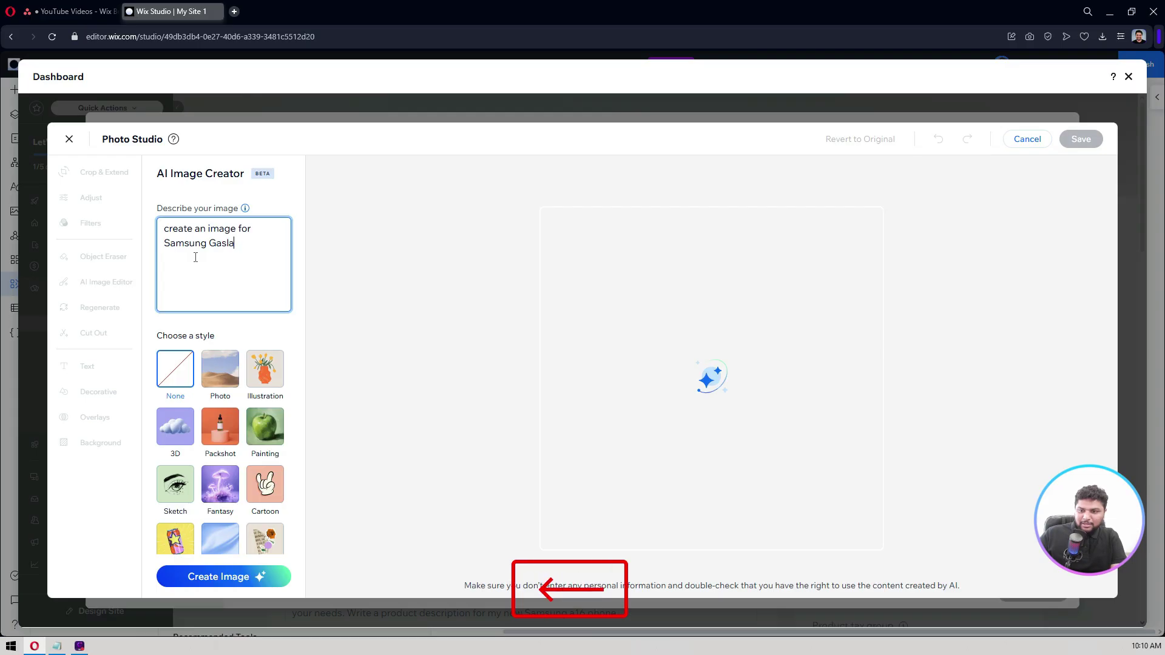
pyautogui.write('lax')
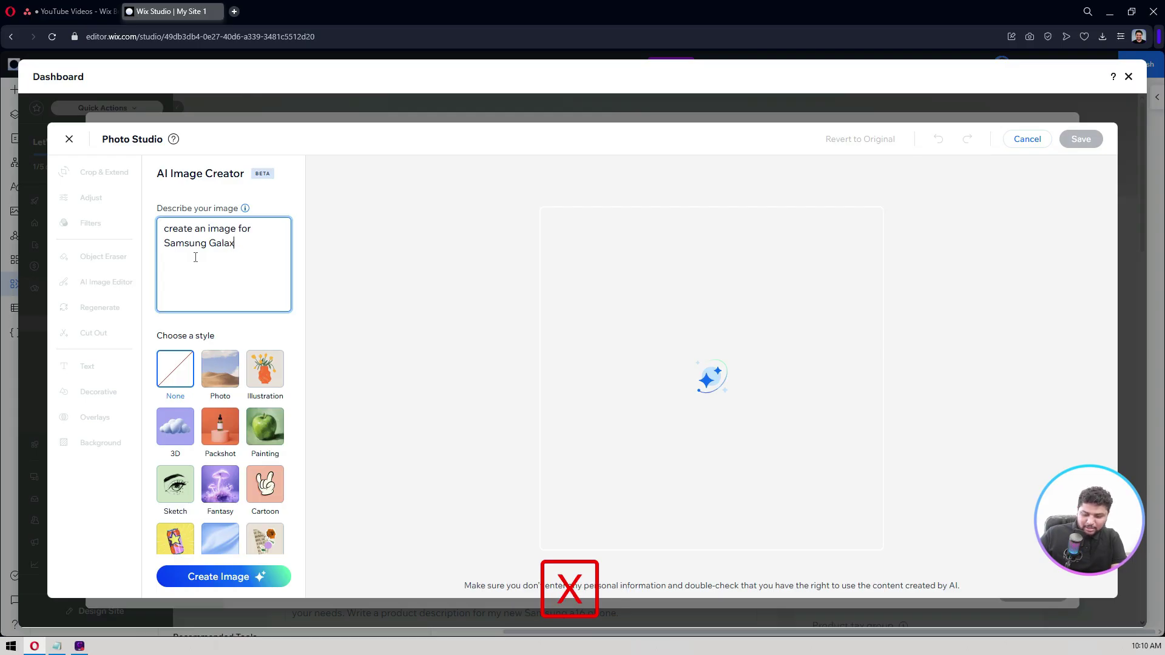
pyautogui.write('y A16')
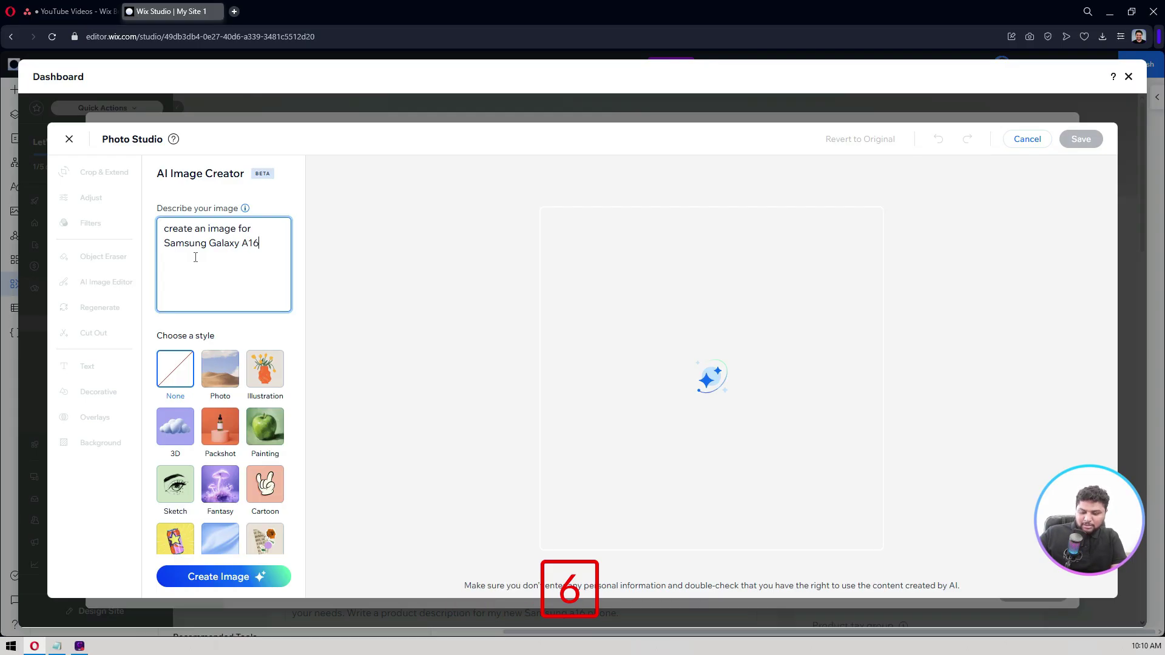
pyautogui.write(' phone')
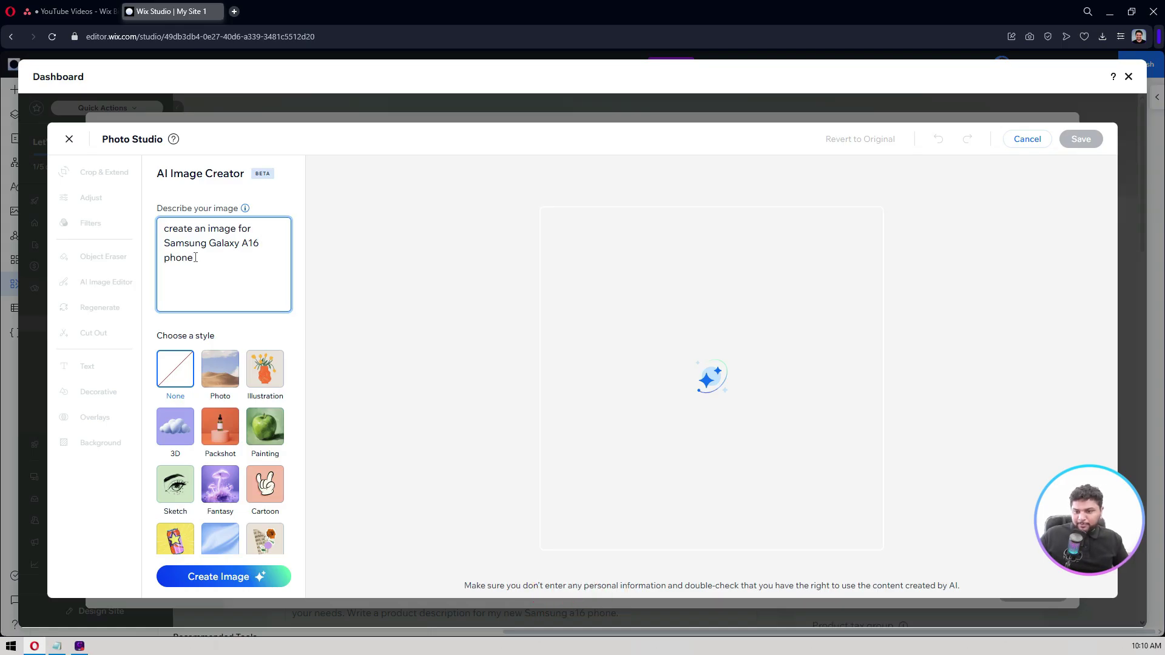
# Choose the Photo style and generate the AI product image
pyautogui.click(210, 378)
pyautogui.click(216, 577)
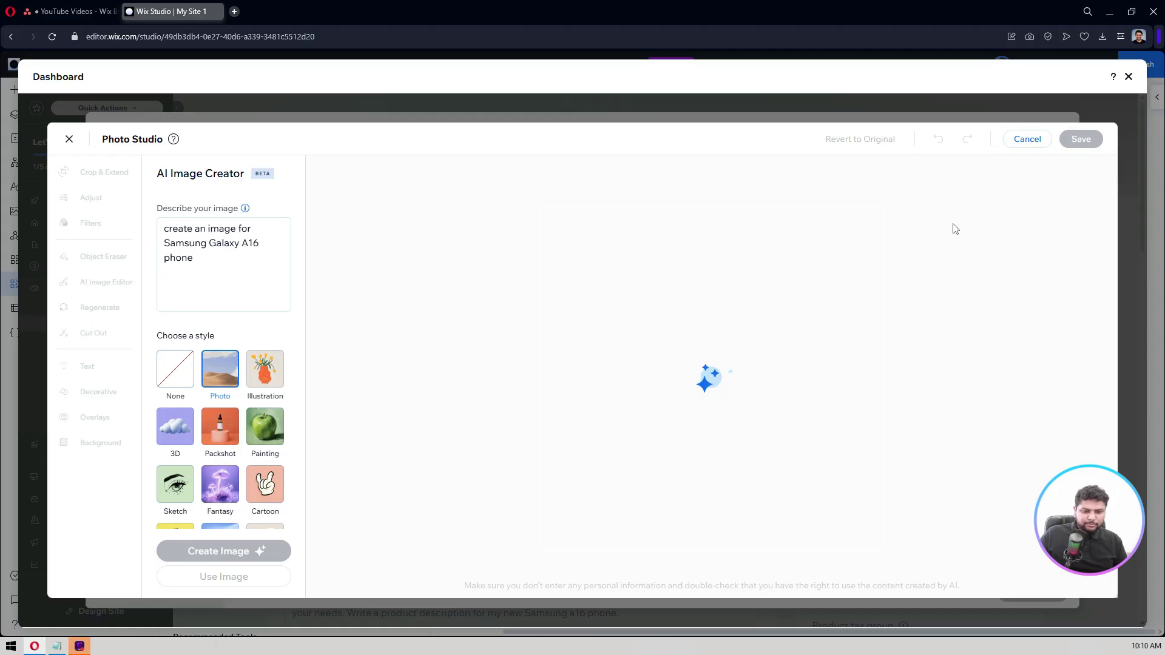
pyautogui.moveTo(618, 365)
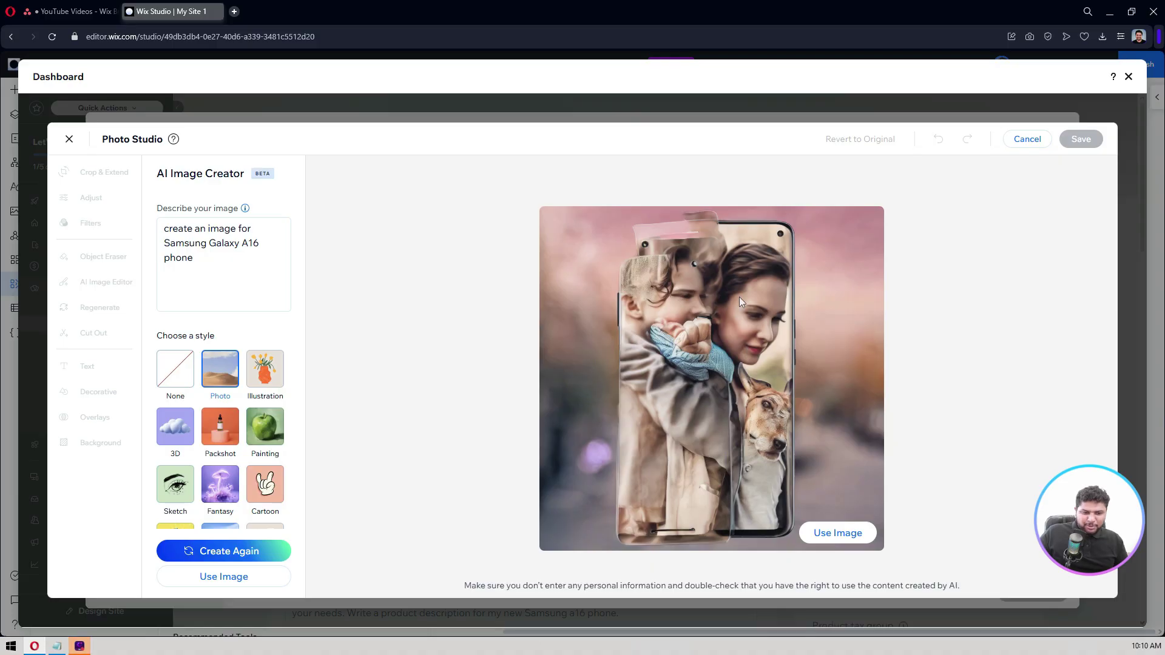
# Add the AI-generated phone image to the product and rename the product "Samsung Galaxy A16 Phone"
pyautogui.click(848, 540)
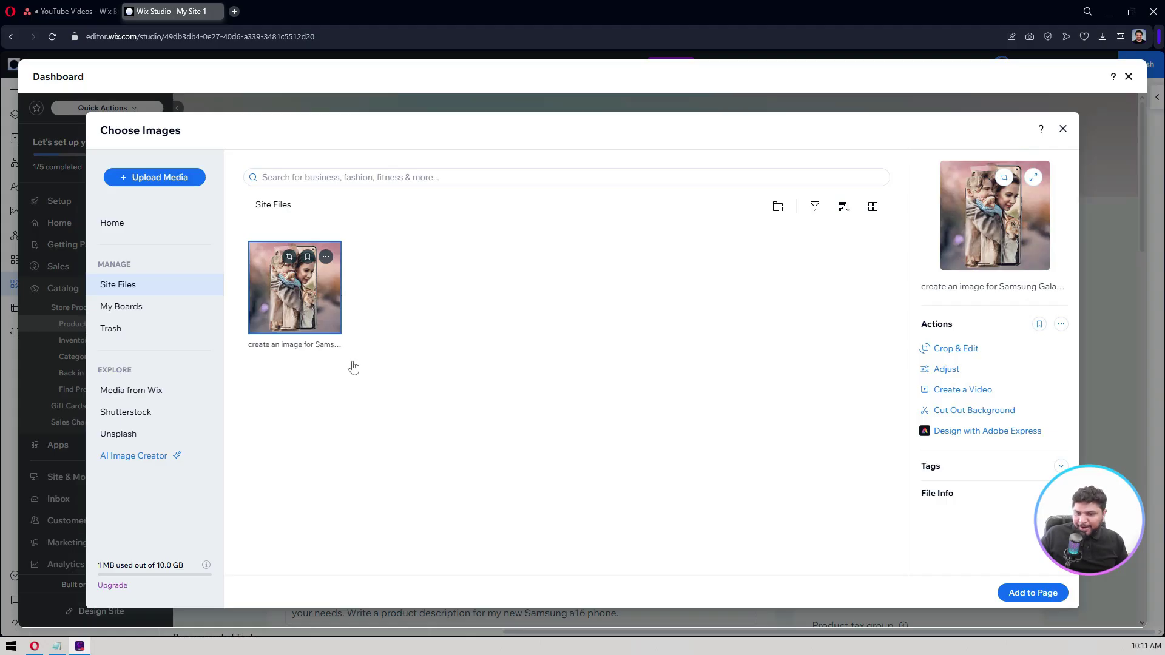
pyautogui.click(1031, 597)
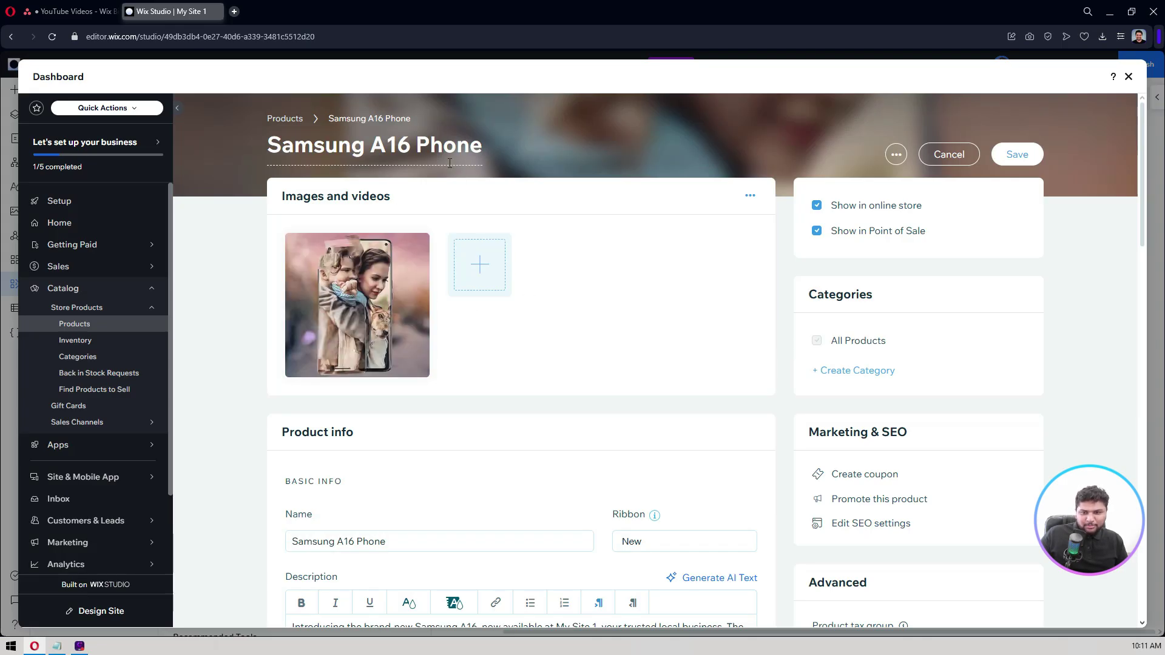
pyautogui.click(366, 152)
pyautogui.click(367, 153)
pyautogui.write('Galax')
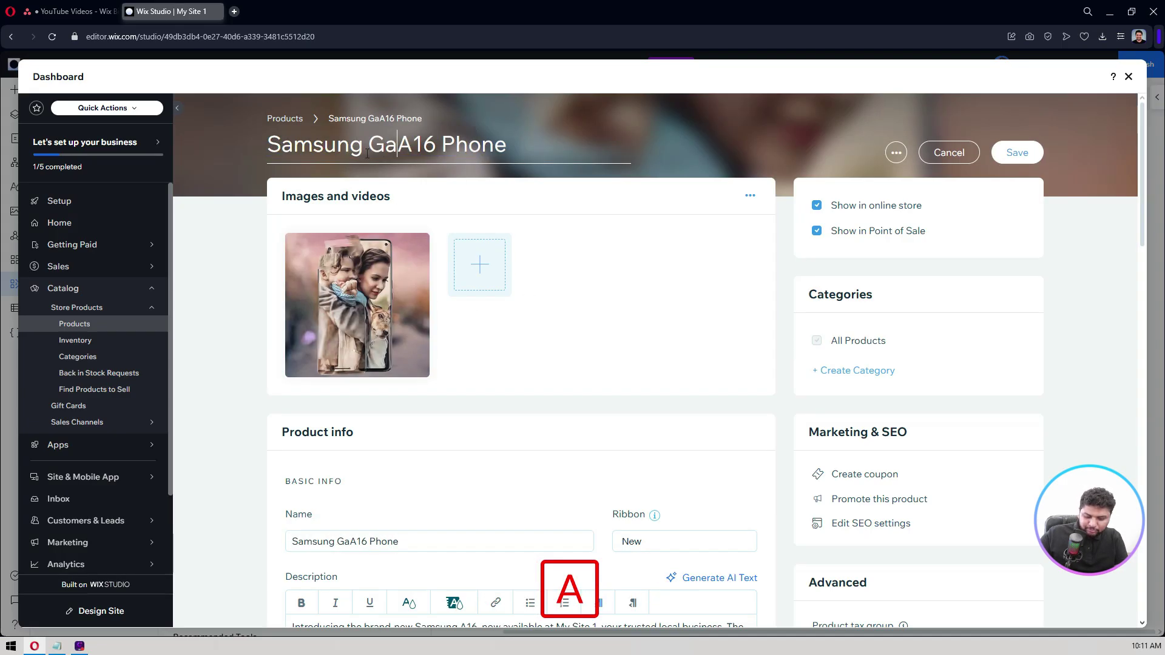
pyautogui.write('y')
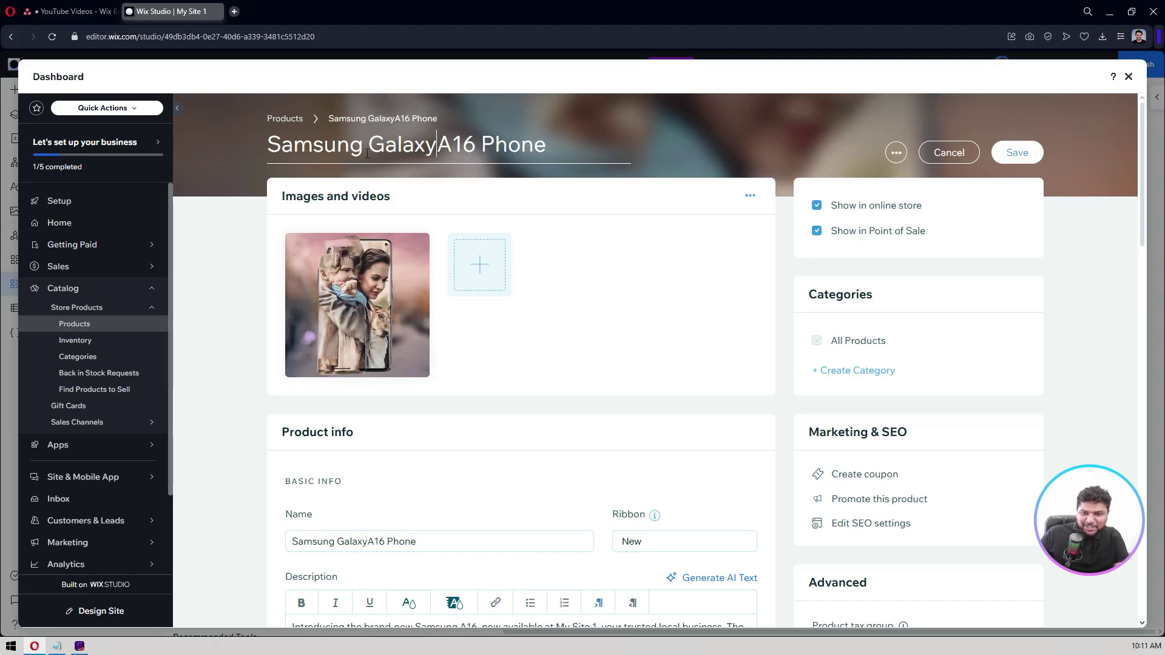
pyautogui.click(667, 281)
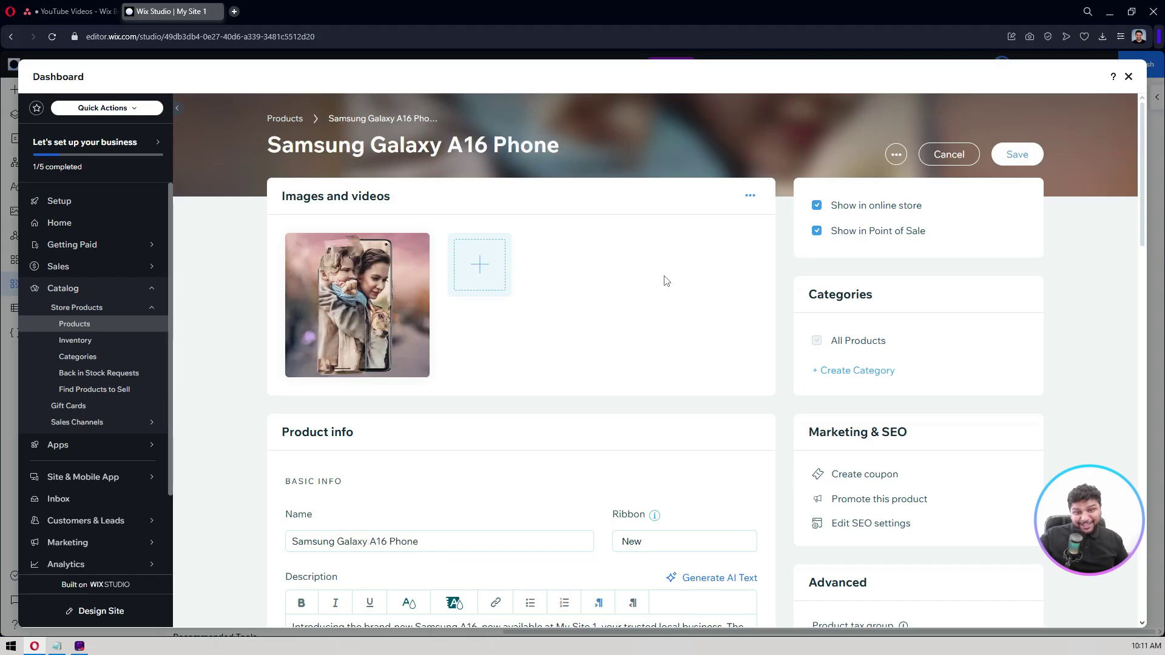
# Turn off showing the product in Point of Sale
pyautogui.scroll(-2, 702, 274)
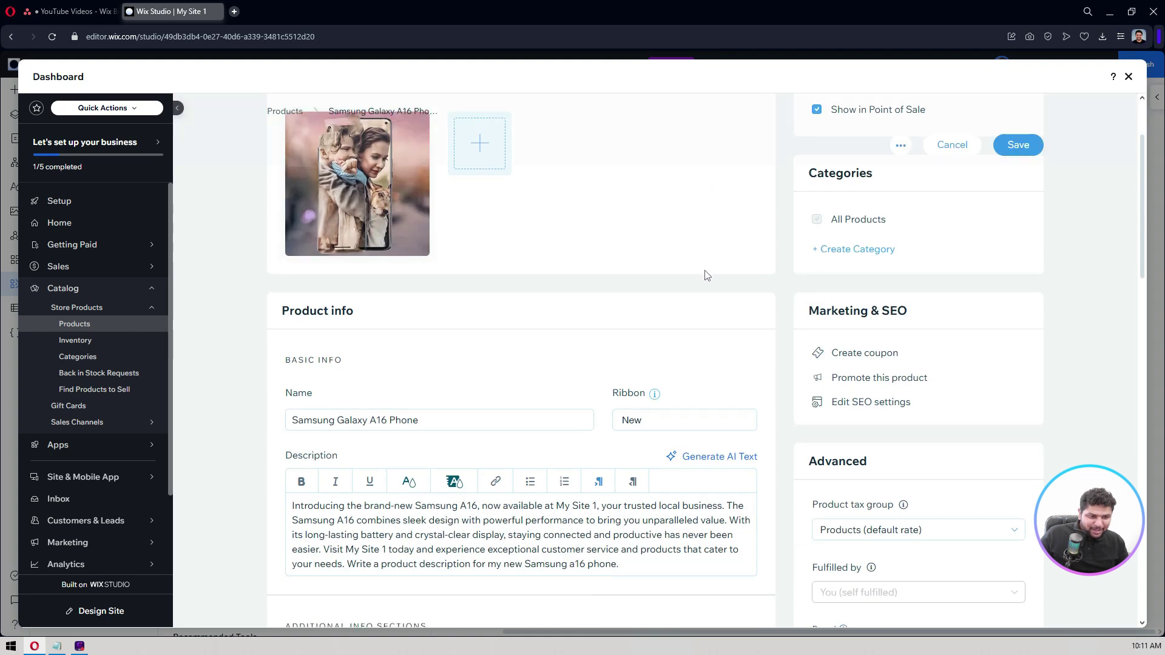
pyautogui.scroll(2, 707, 276)
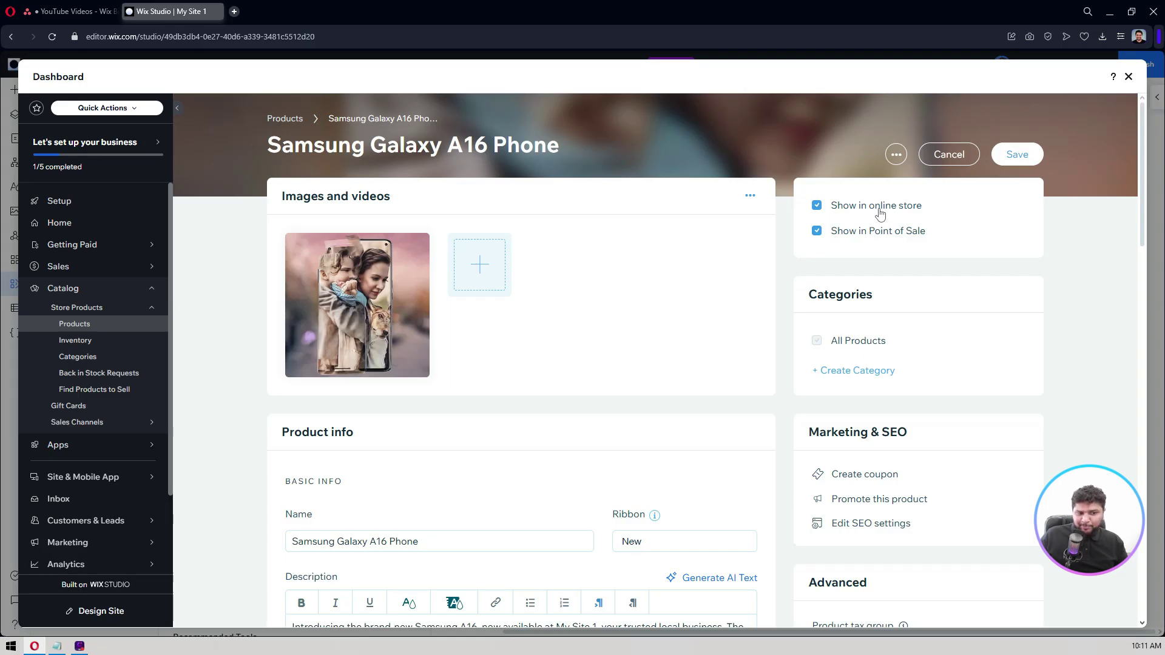
pyautogui.click(859, 235)
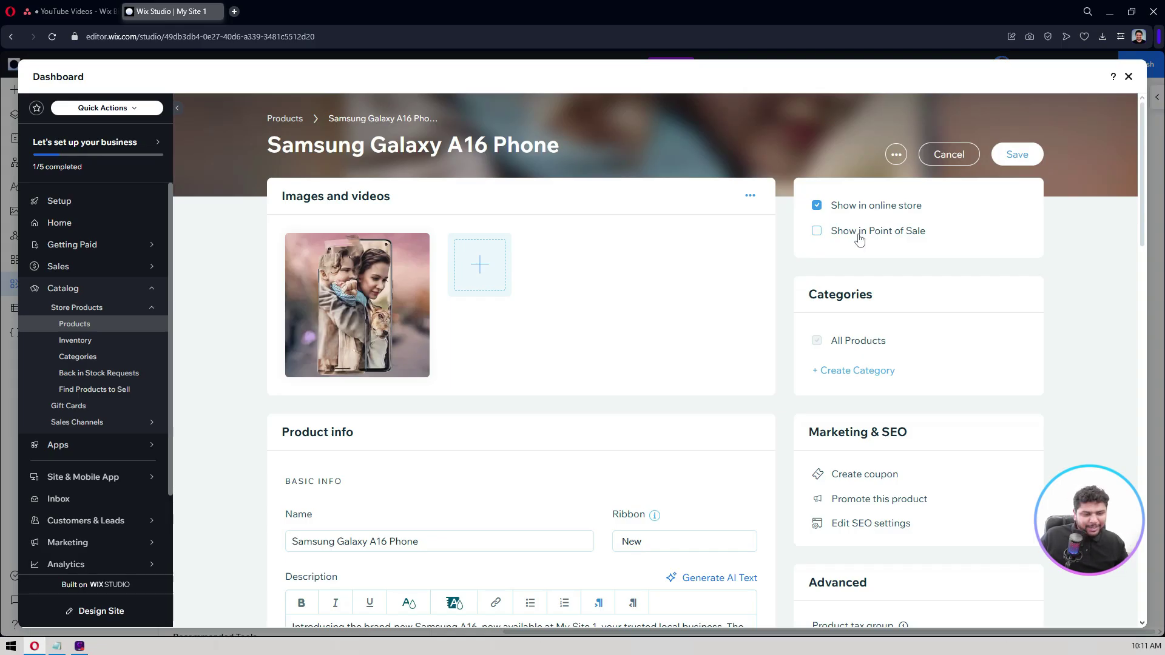
# Create a new product category named "Samsung" and assign the phone to it
pyautogui.scroll(-1, 910, 238)
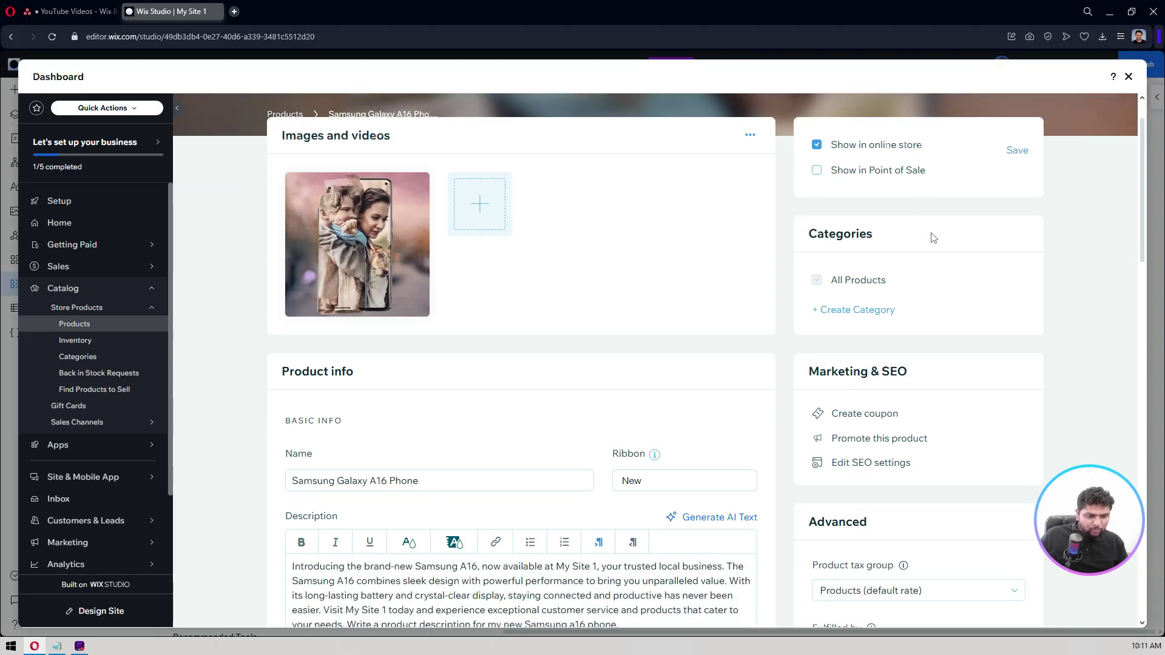
pyautogui.click(866, 314)
pyautogui.write('Phone')
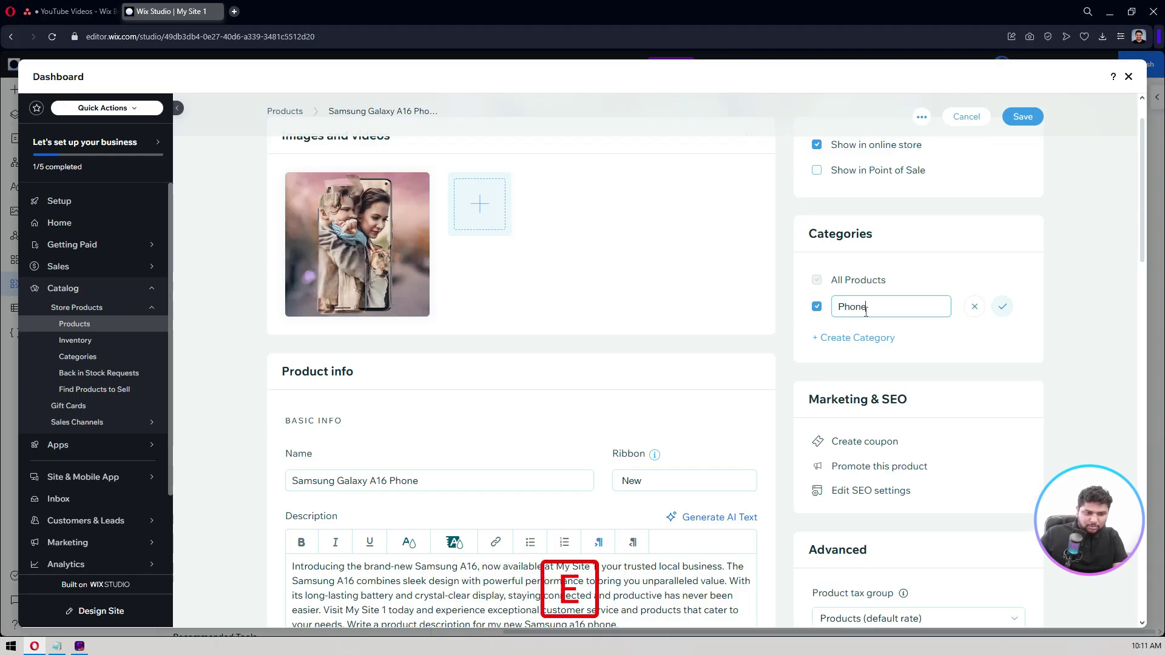
pyautogui.hotkey('ctrl', 'a')
pyautogui.write('Sa,sun')
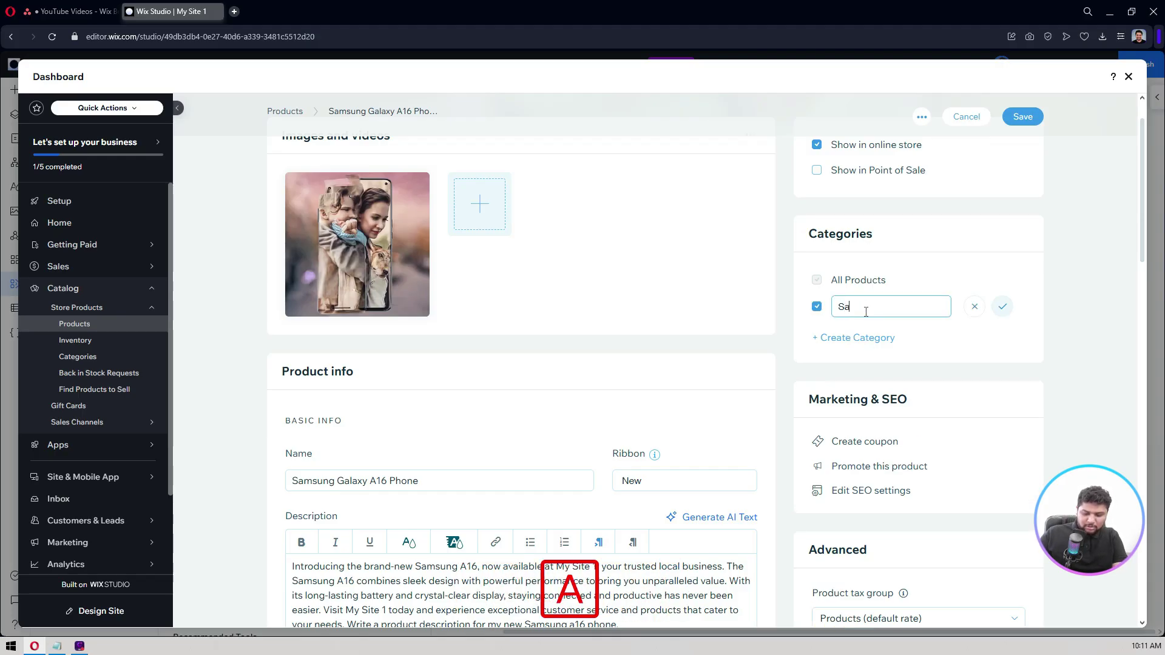
pyautogui.press('BackSpace')
pyautogui.press('BackSpace')
pyautogui.press('BackSpace')
pyautogui.press('BackSpace')
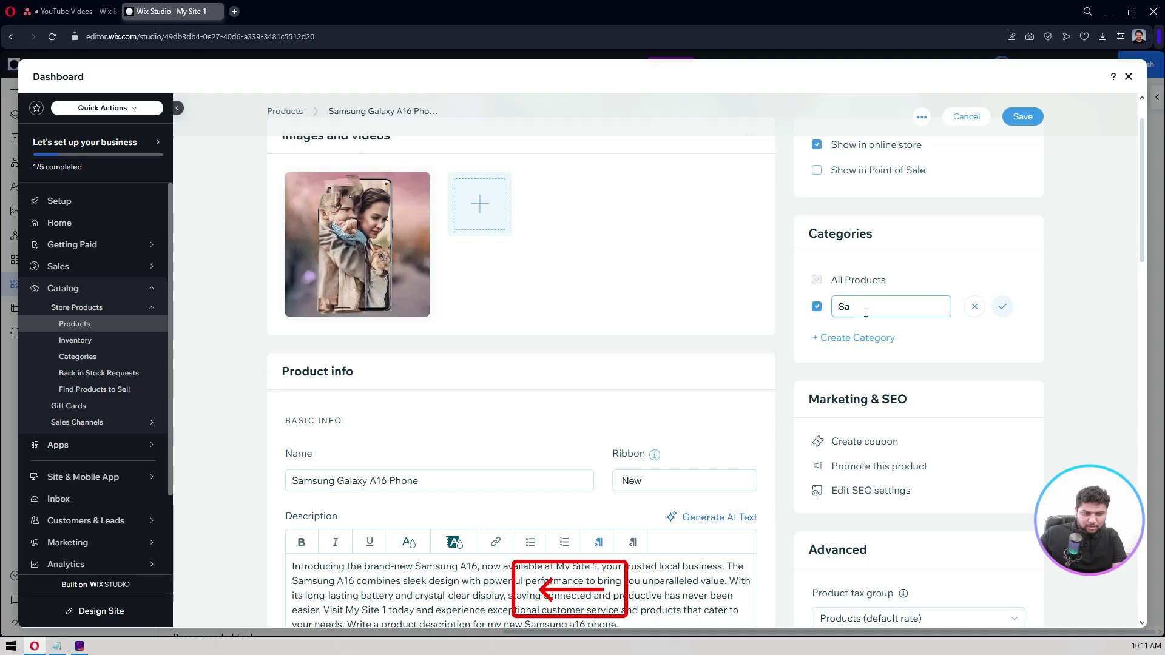
pyautogui.write('msung')
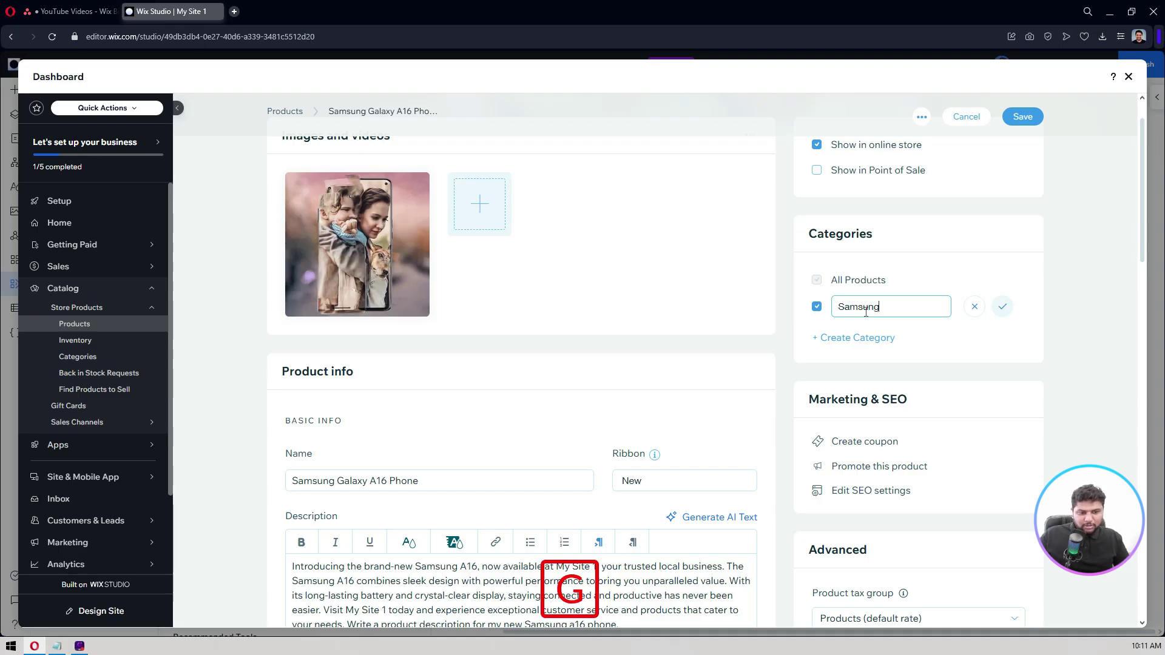
pyautogui.press('Return')
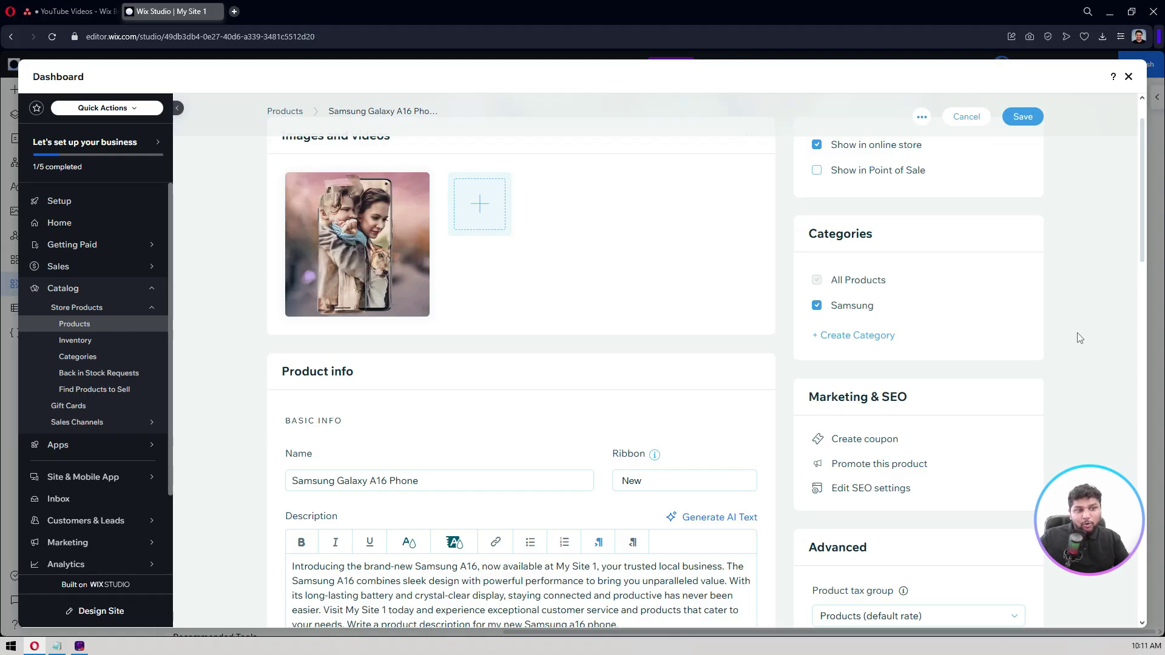
# Start a new coupon for this product, saving the product changes to continue
pyautogui.click(1096, 17)
pyautogui.scroll(-1, 1086, 235)
pyautogui.scroll(-2, 1087, 235)
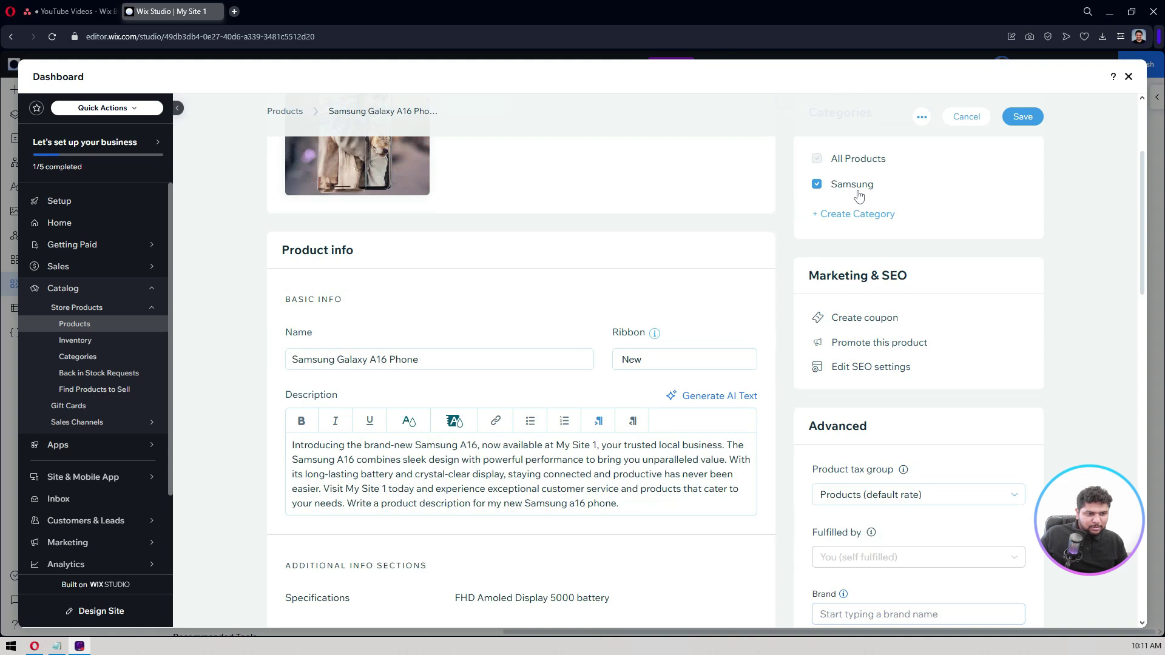
pyautogui.scroll(-1, 859, 196)
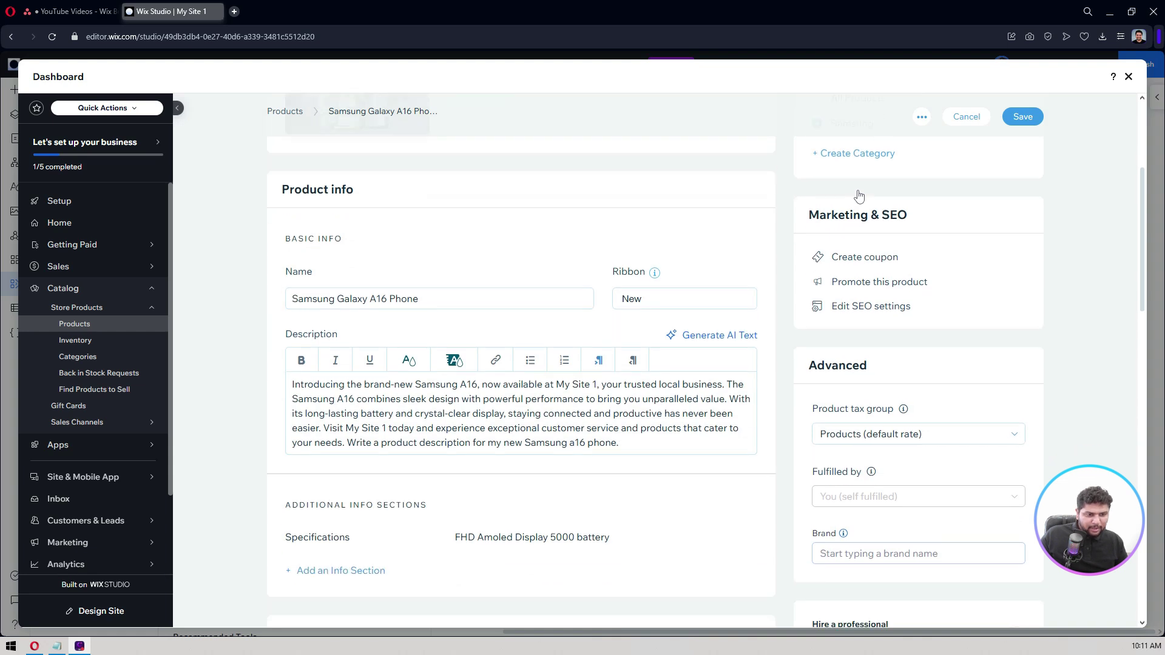
pyautogui.click(874, 257)
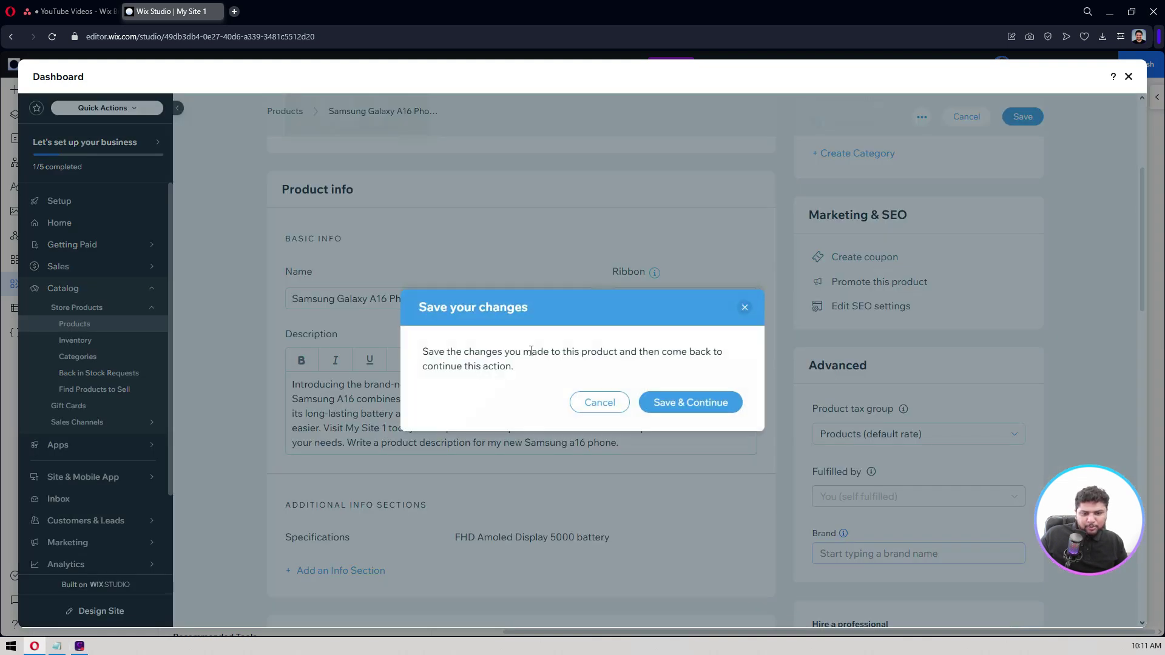
pyautogui.click(744, 307)
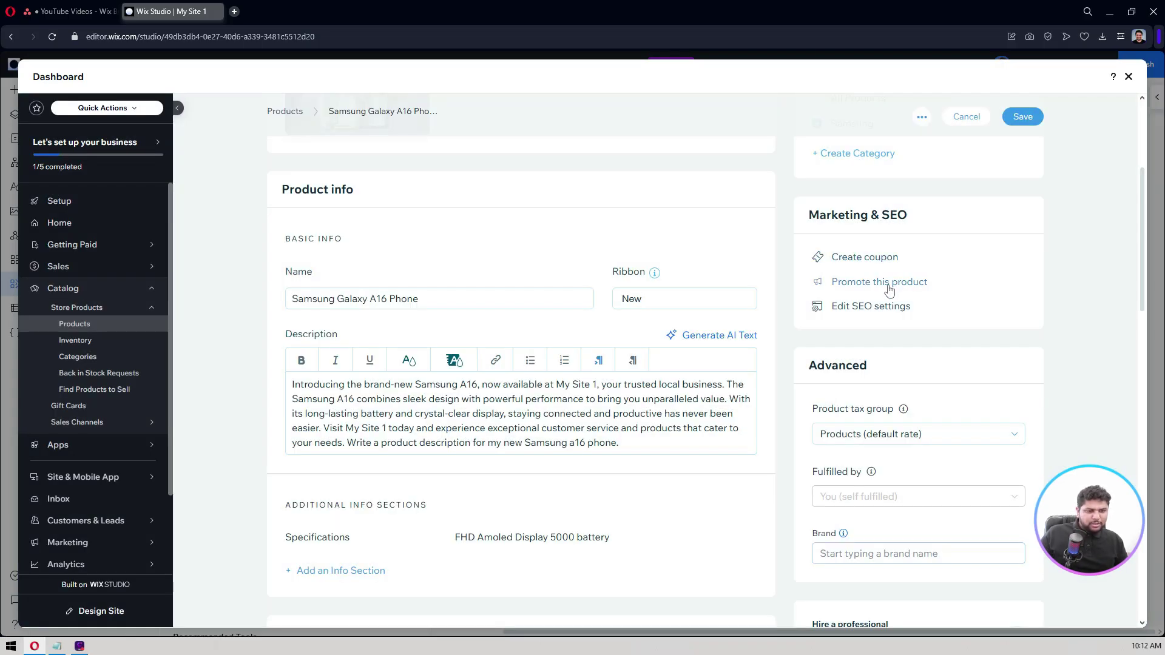
pyautogui.click(869, 259)
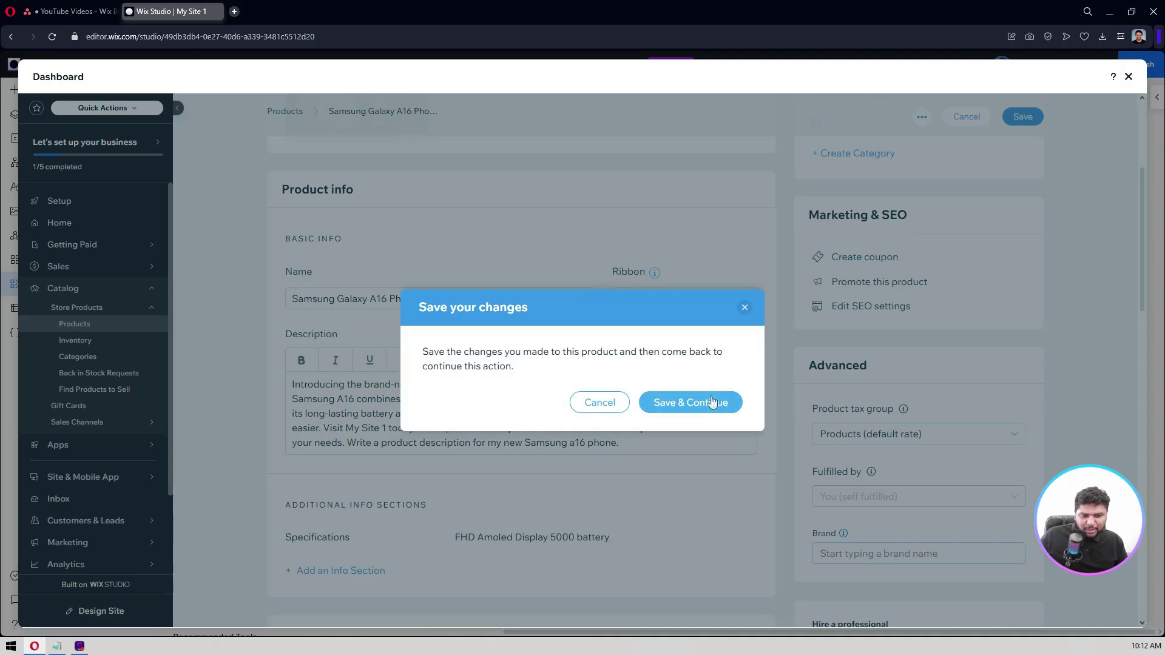
pyautogui.click(712, 403)
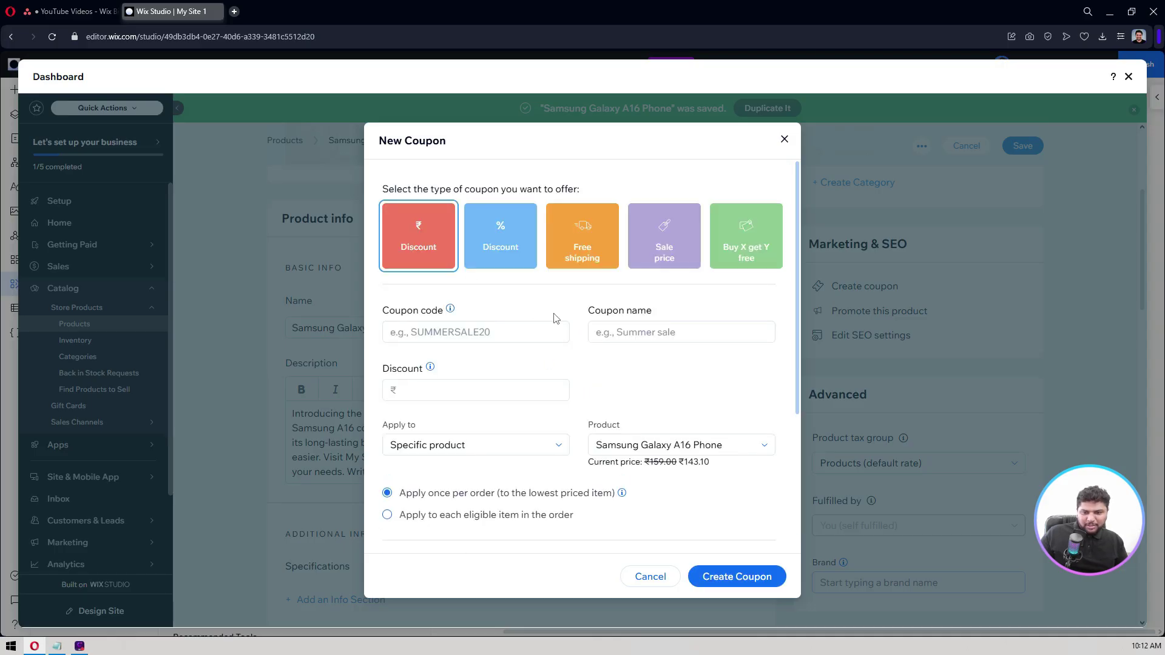
# Make the coupon a free shipping offer and enter SAMGALA16FREESHIP as its coupon code
pyautogui.click(582, 256)
pyautogui.click(471, 333)
pyautogui.press('shift')
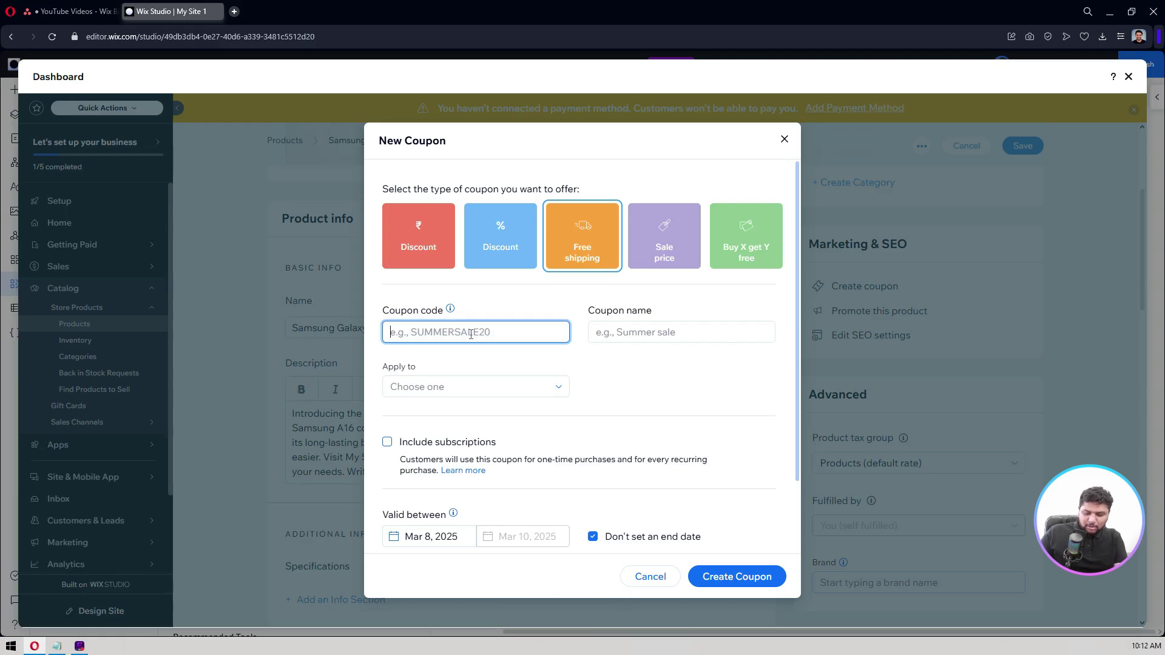
pyautogui.write('SAMGAL')
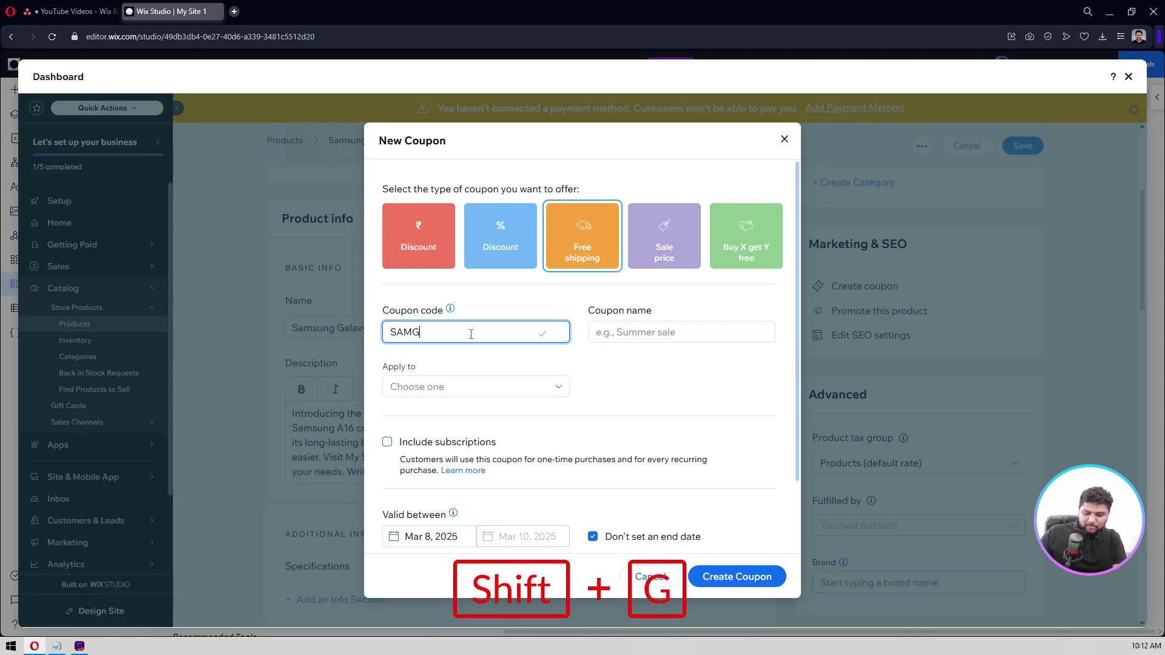
pyautogui.press('shift')
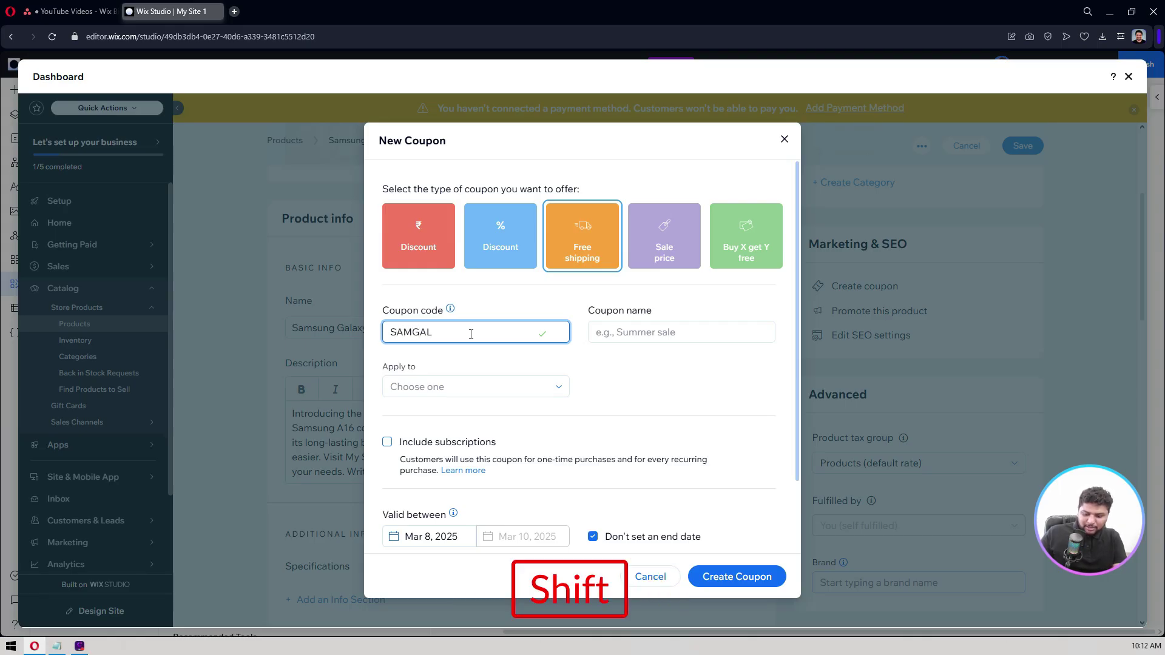
pyautogui.write('1')
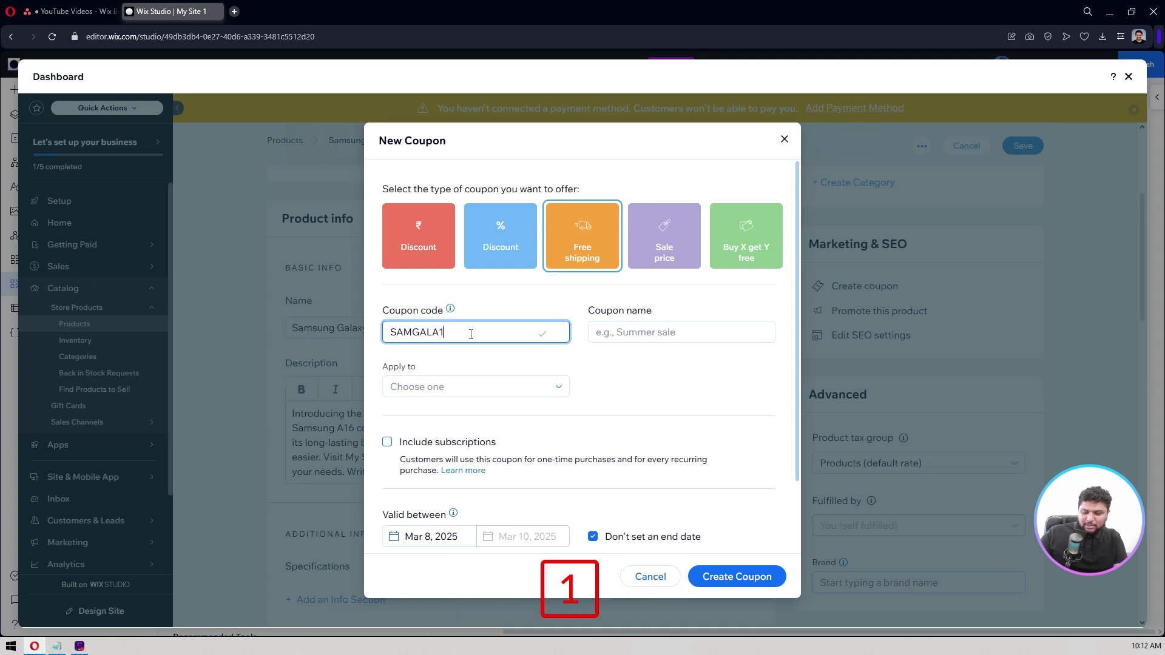
pyautogui.write('6FRE')
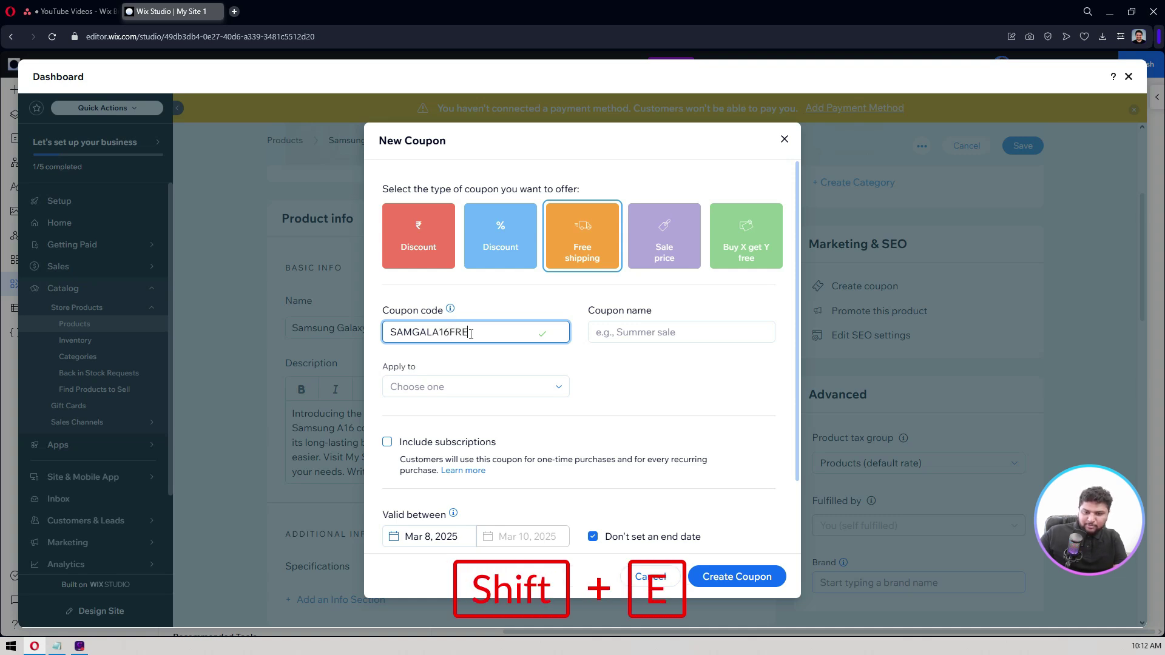
pyautogui.write('EShip')
pyautogui.press('BackSpace')
pyautogui.press('BackSpace')
pyautogui.press('BackSpace')
pyautogui.write('HIP')
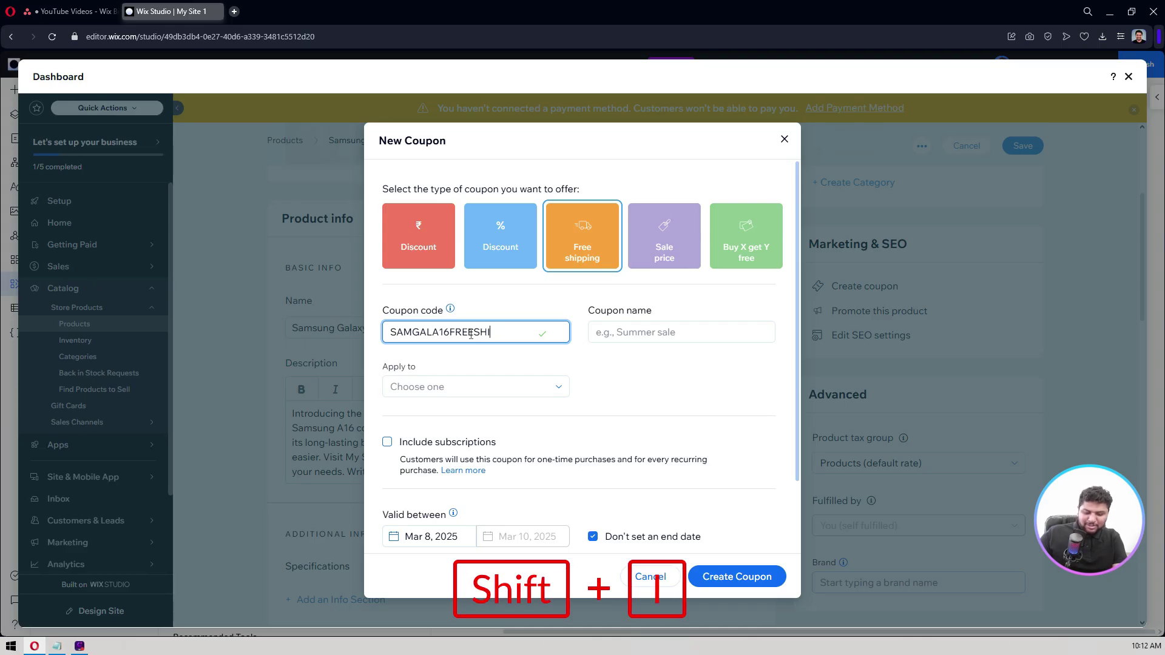
# Remove FREESHIP from the coupon code and insert XY so that it reads SAMGALAXY16
pyautogui.press('Left')
pyautogui.press('Left')
pyautogui.press('Left')
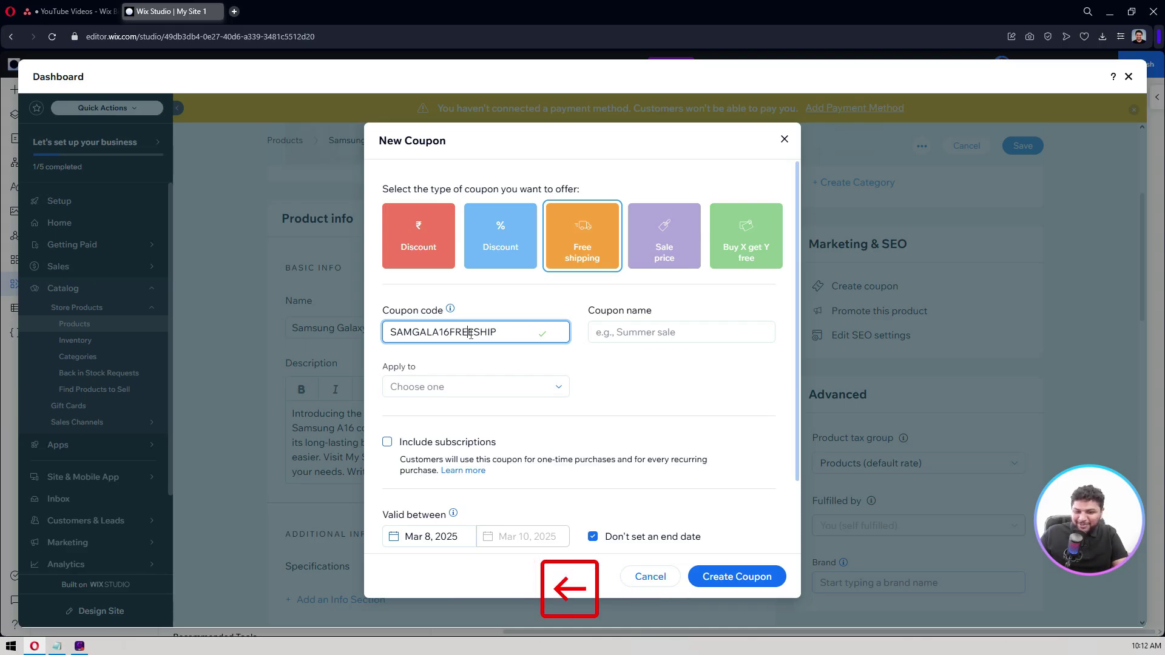
pyautogui.hotkey('shift', 'Right')
pyautogui.hotkey('shift', 'Right')
pyautogui.hotkey('shift', 'Down')
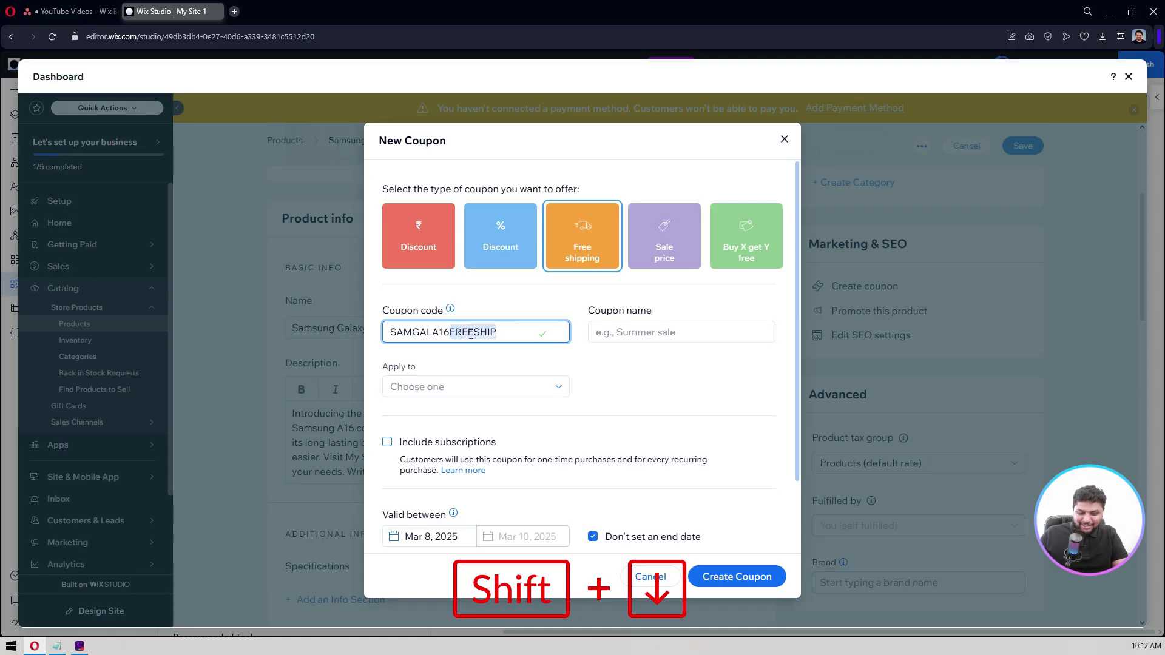
pyautogui.press('BackSpace')
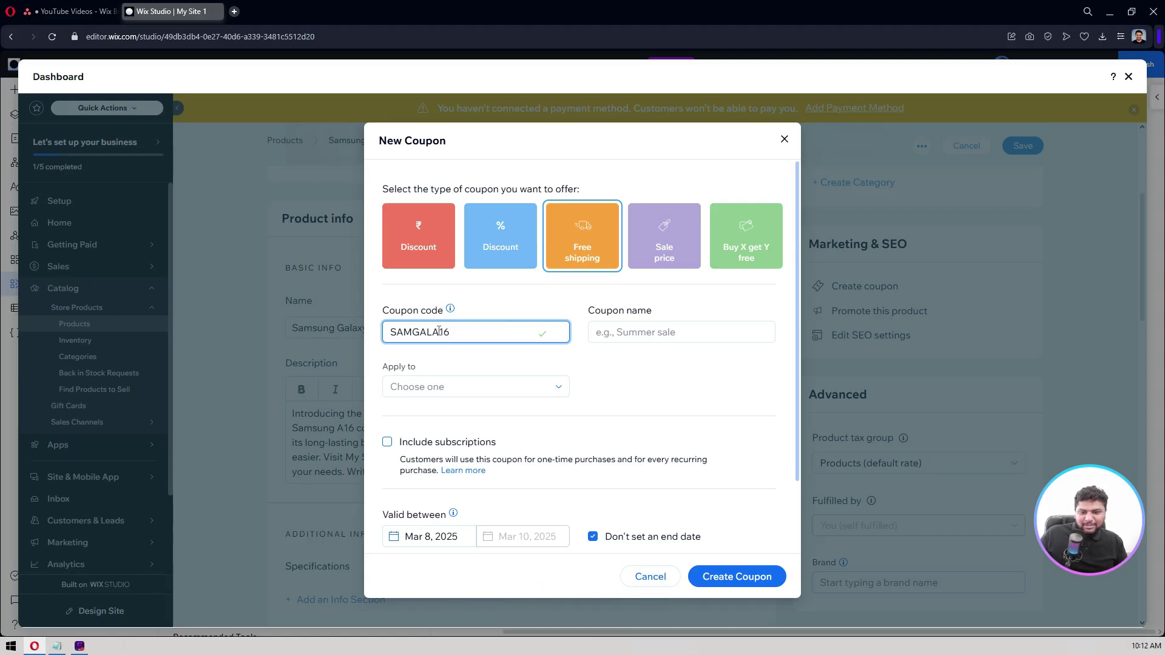
pyautogui.write('XY')
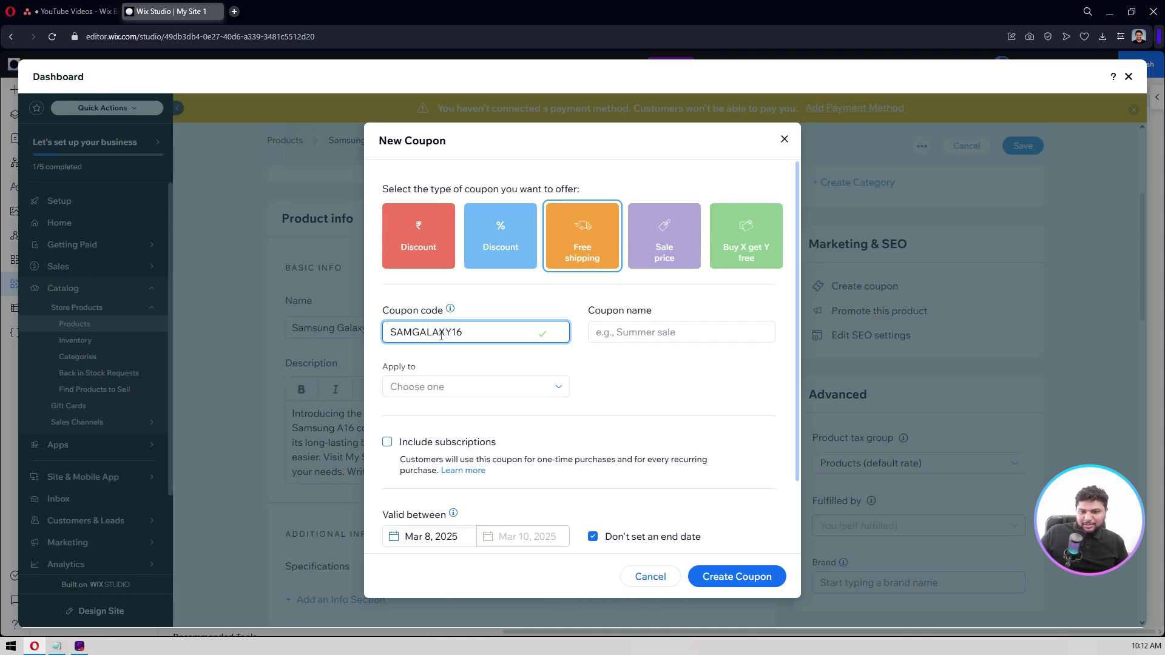
pyautogui.click(472, 352)
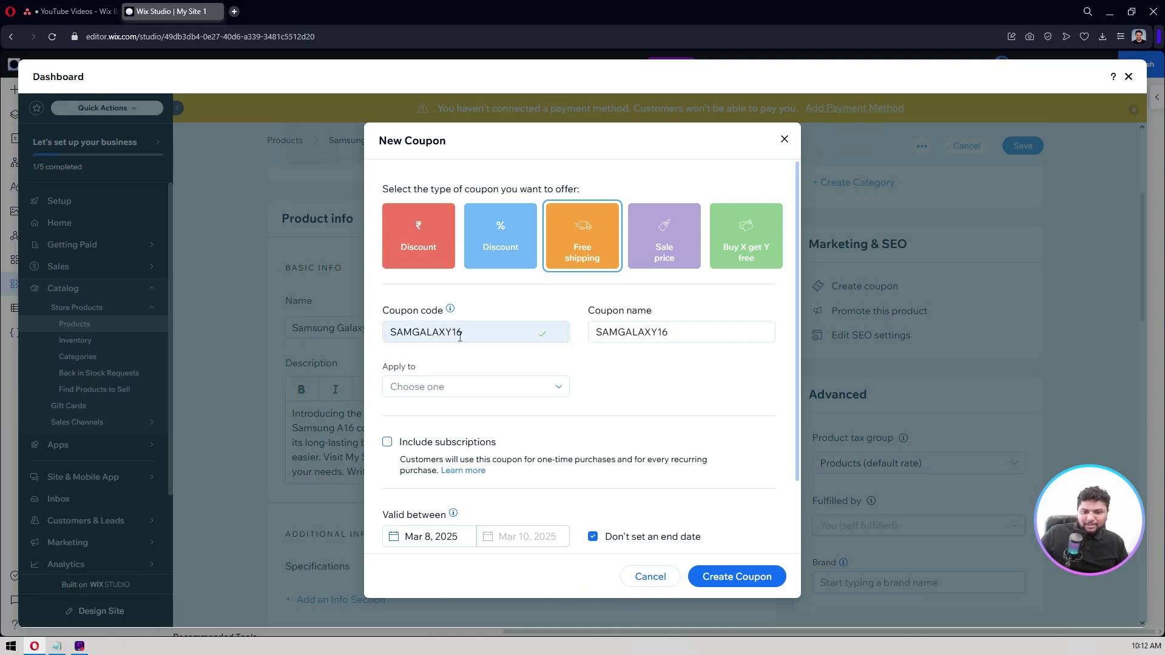
# Apply the coupon by minimum order subtotal, with a minimum subtotal of ₹100
pyautogui.click(495, 388)
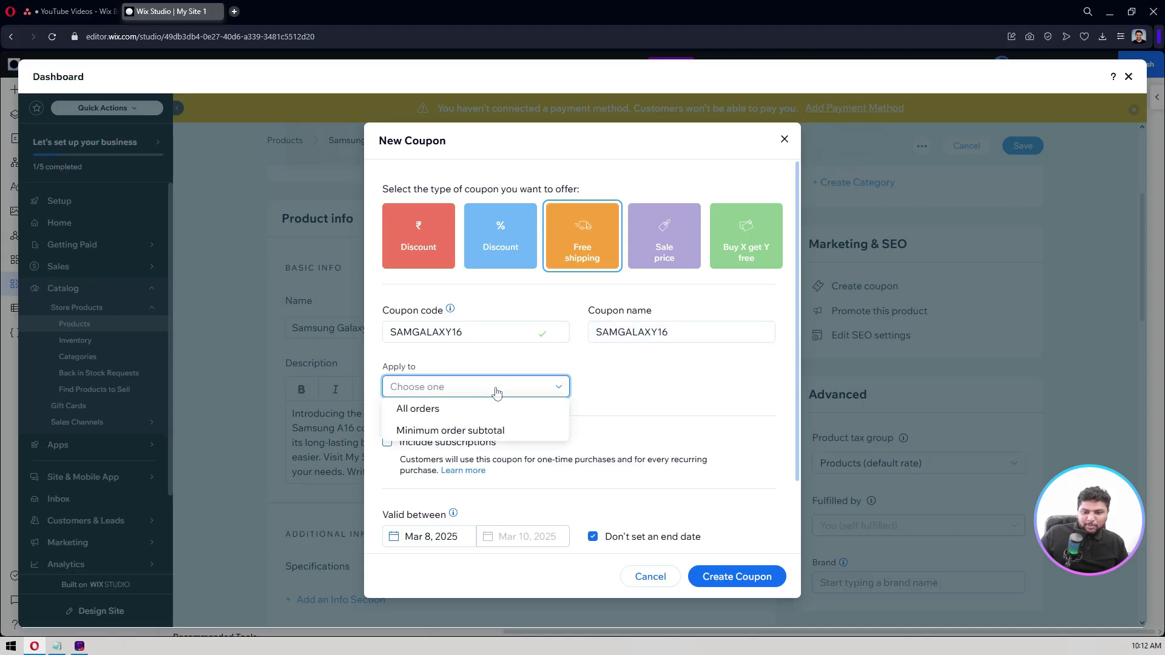
pyautogui.click(484, 431)
pyautogui.click(633, 394)
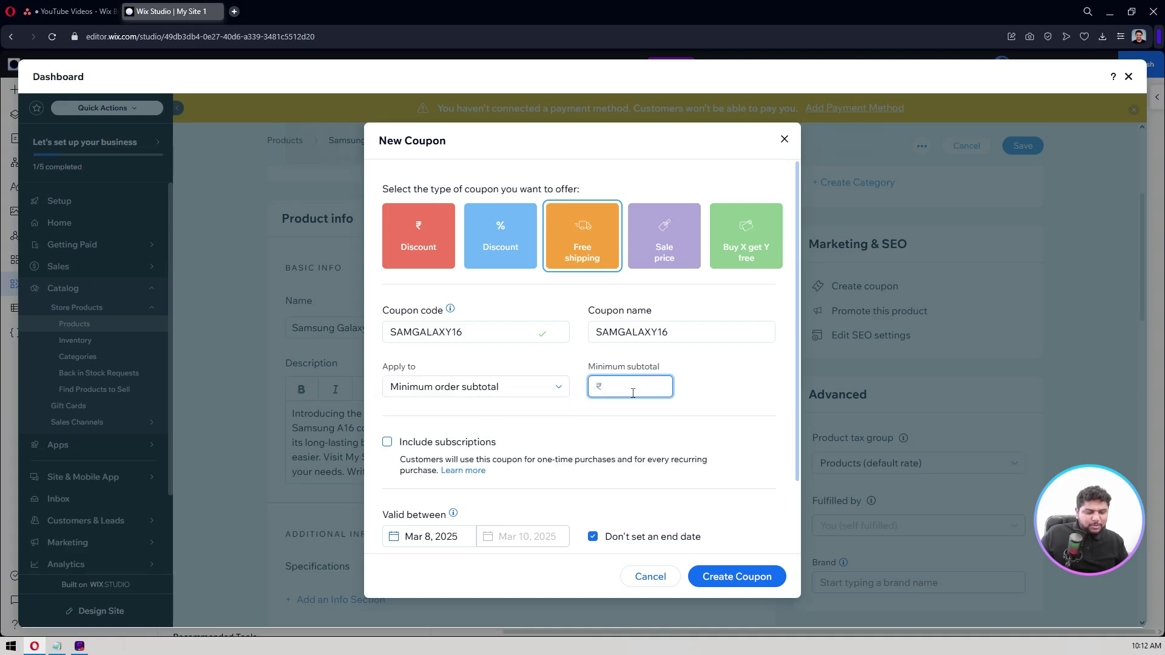
pyautogui.write('100')
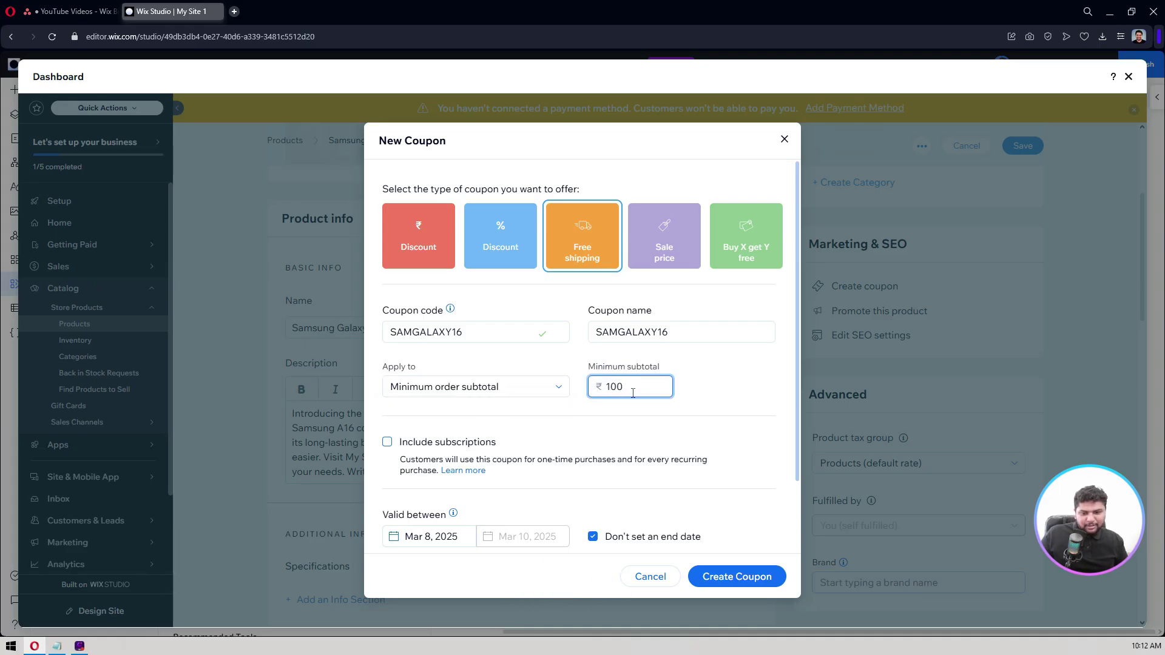
pyautogui.click(736, 387)
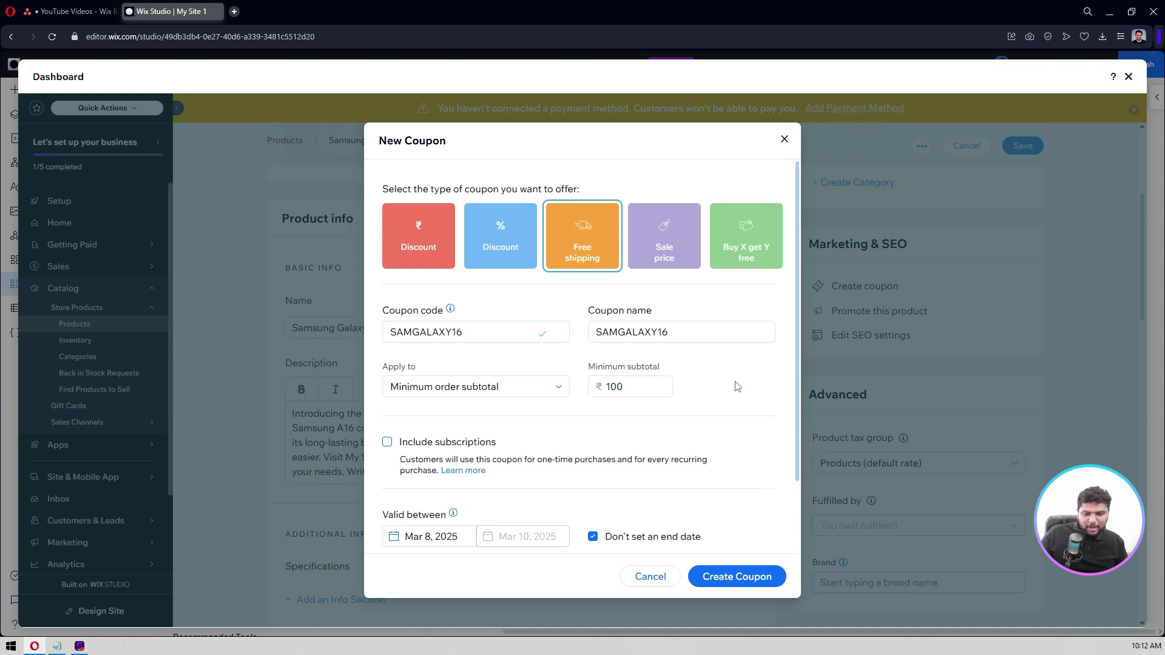
# Give the coupon an end date of Mar 15, 2025
pyautogui.scroll(-2, 738, 387)
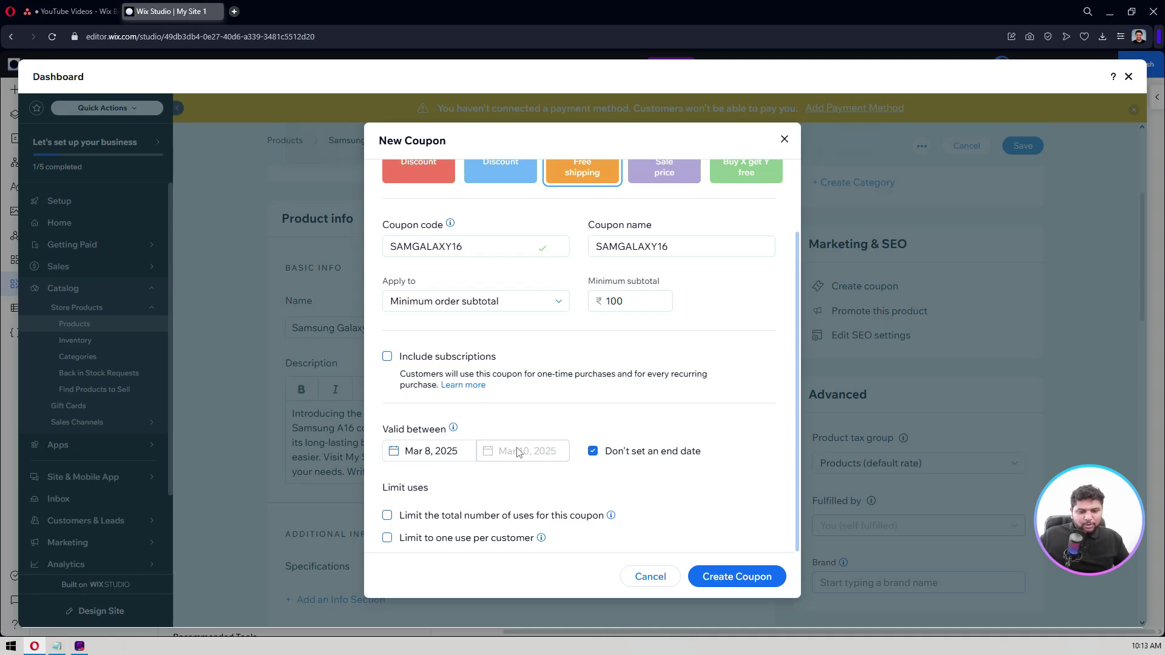
pyautogui.click(592, 451)
pyautogui.click(499, 455)
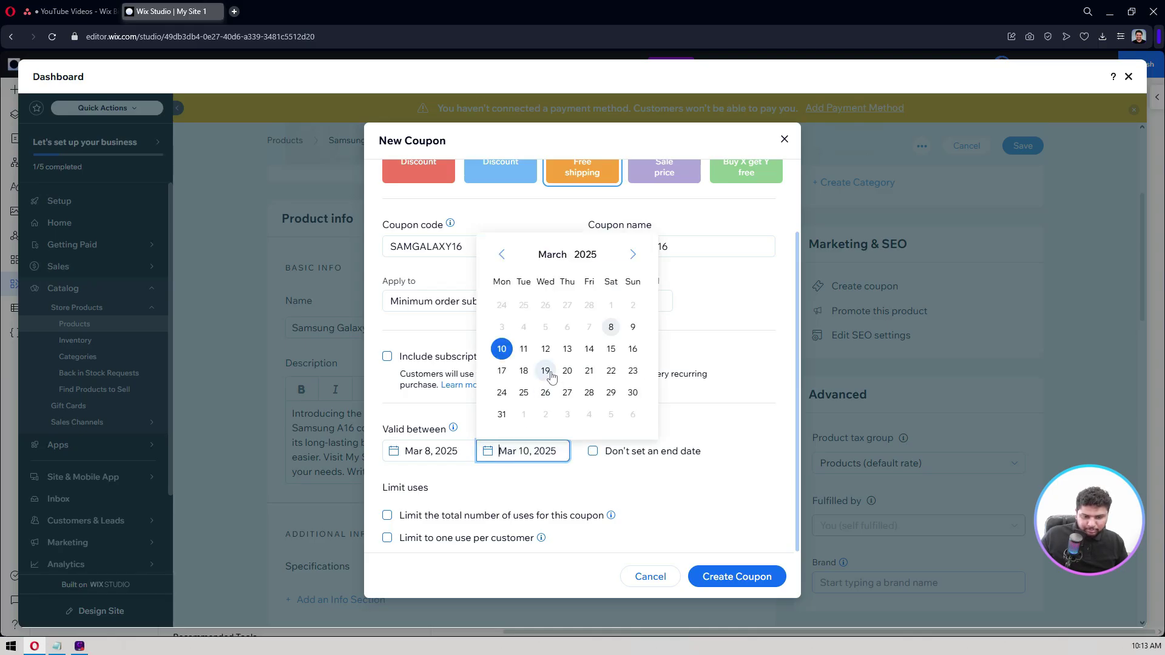
pyautogui.click(609, 350)
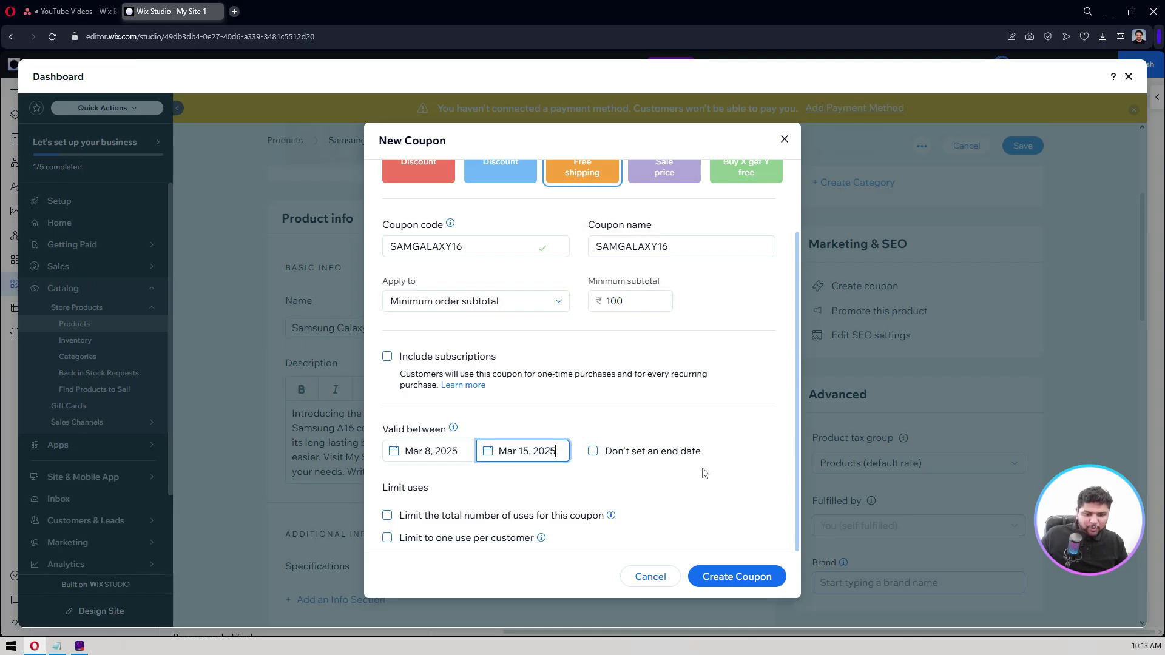
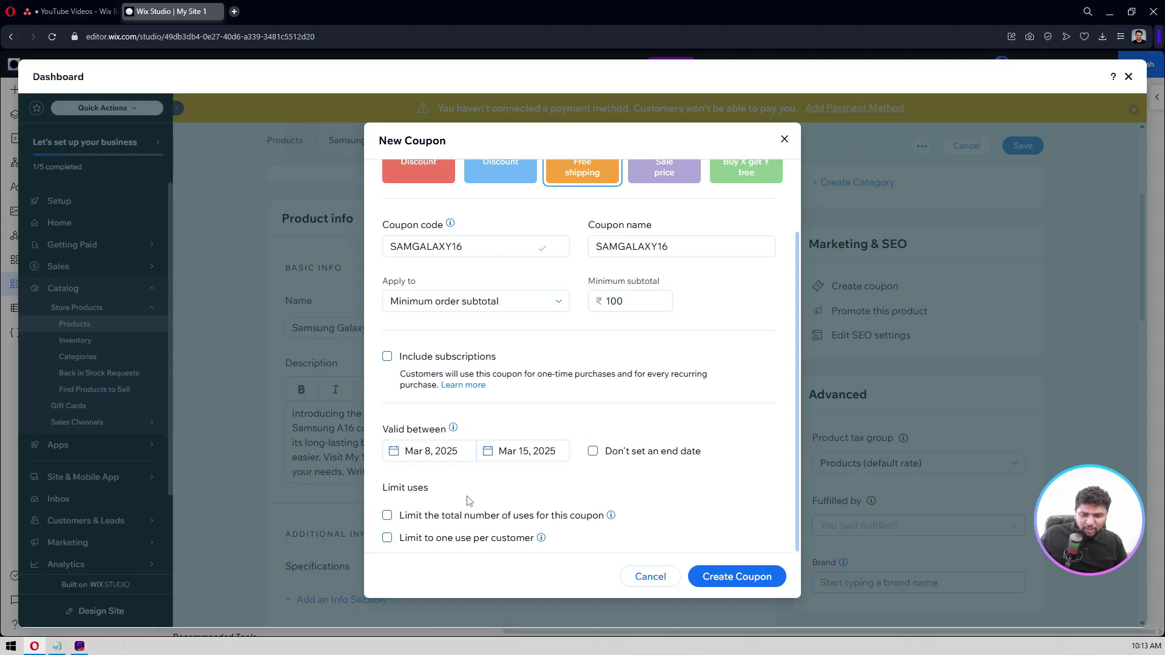
# Limit the coupon to one use per customer and create it
pyautogui.click(447, 522)
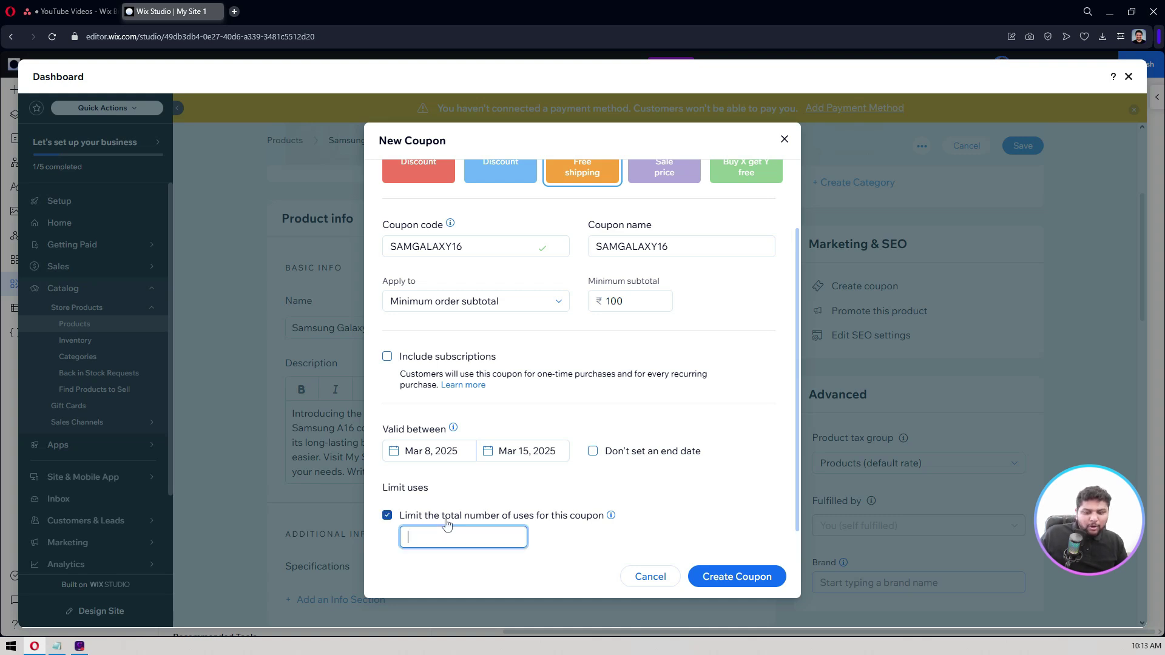
pyautogui.click(403, 492)
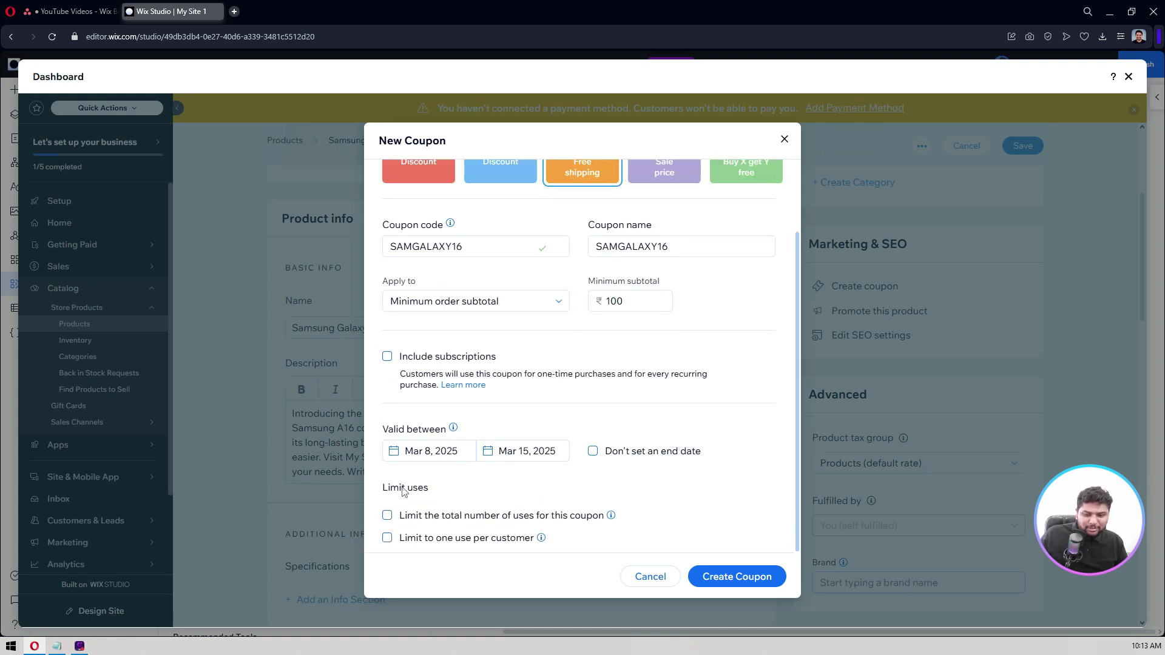
pyautogui.click(432, 542)
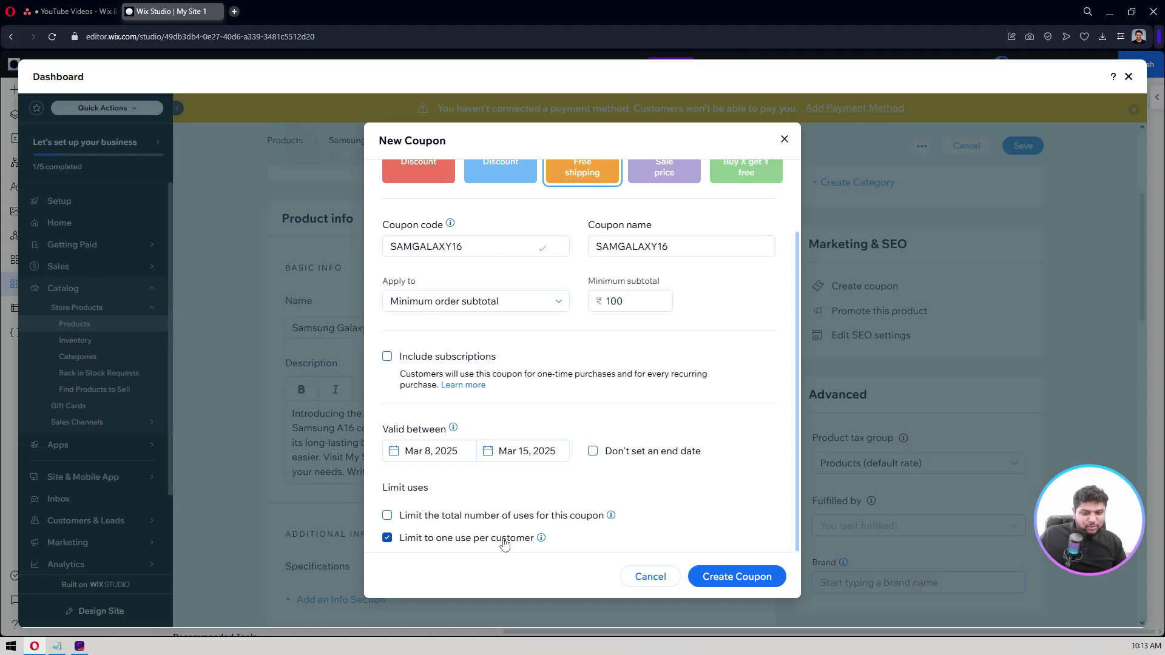
pyautogui.moveTo(542, 540)
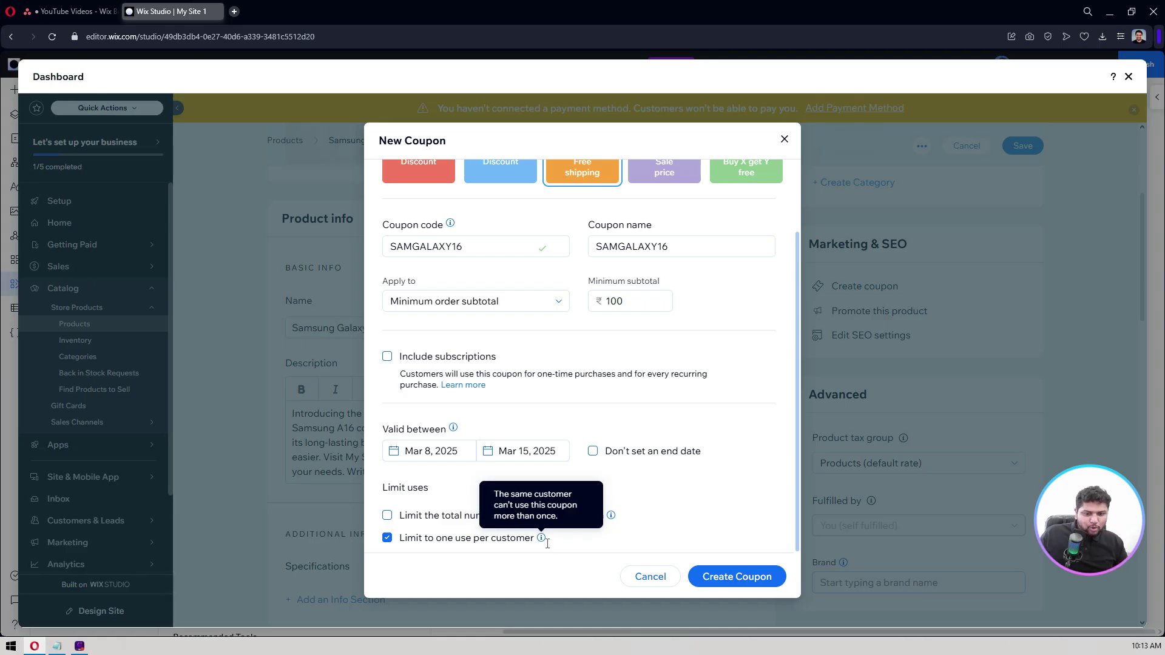
pyautogui.scroll(2, 655, 360)
pyautogui.scroll(-2, 686, 418)
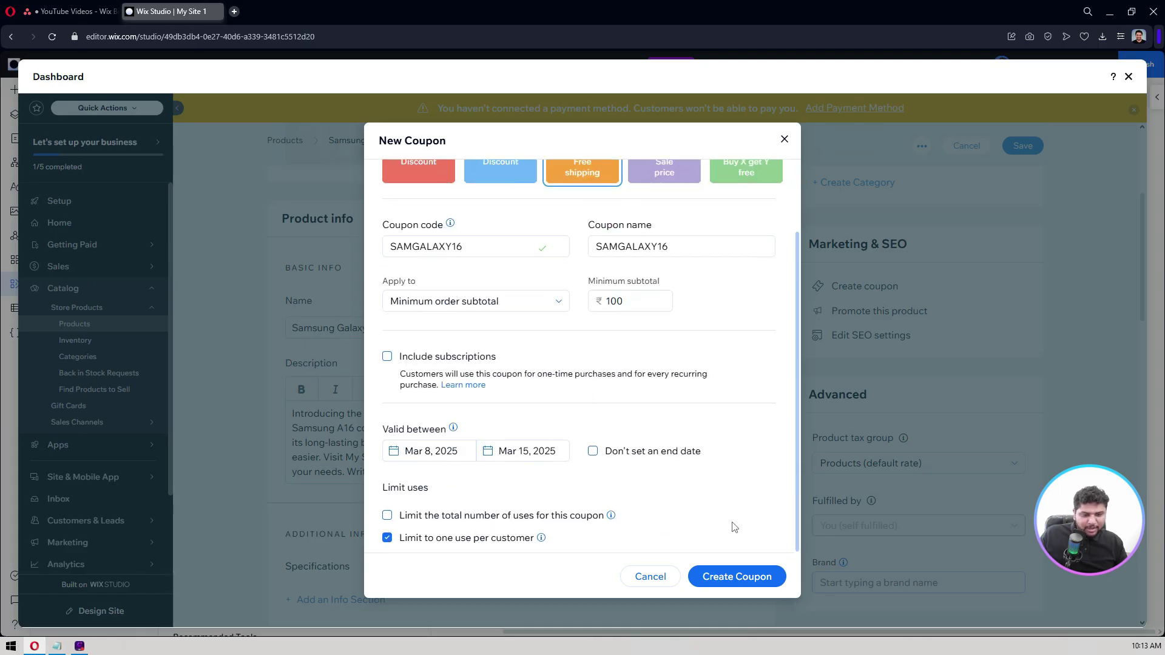
pyautogui.click(737, 576)
# Select Products (default rate) as the product tax group and enter Samsung as the brand
pyautogui.scroll(1, 1050, 338)
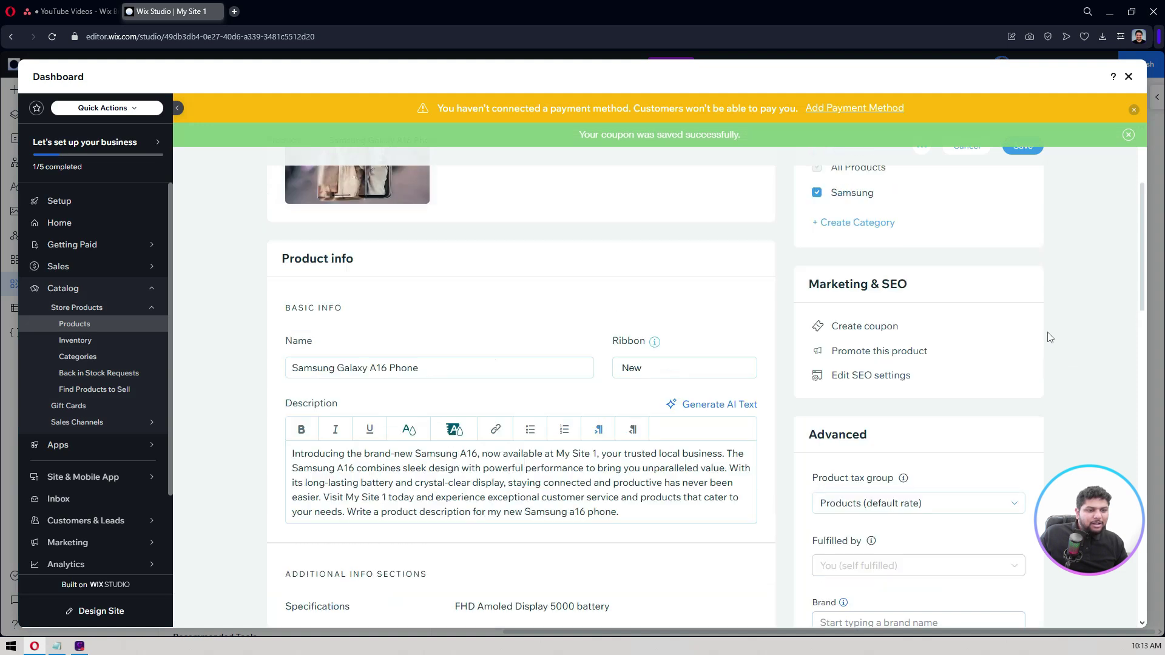
pyautogui.scroll(3, 1050, 337)
pyautogui.scroll(1, 1049, 337)
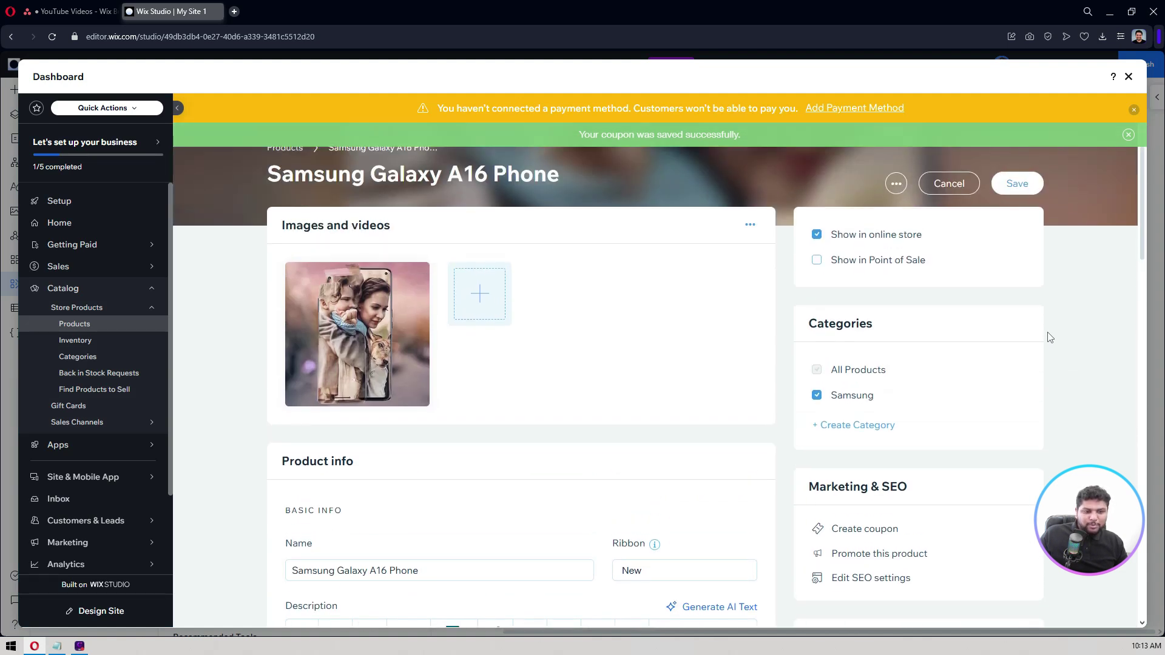
pyautogui.scroll(-6, 1050, 337)
pyautogui.scroll(-1, 1050, 337)
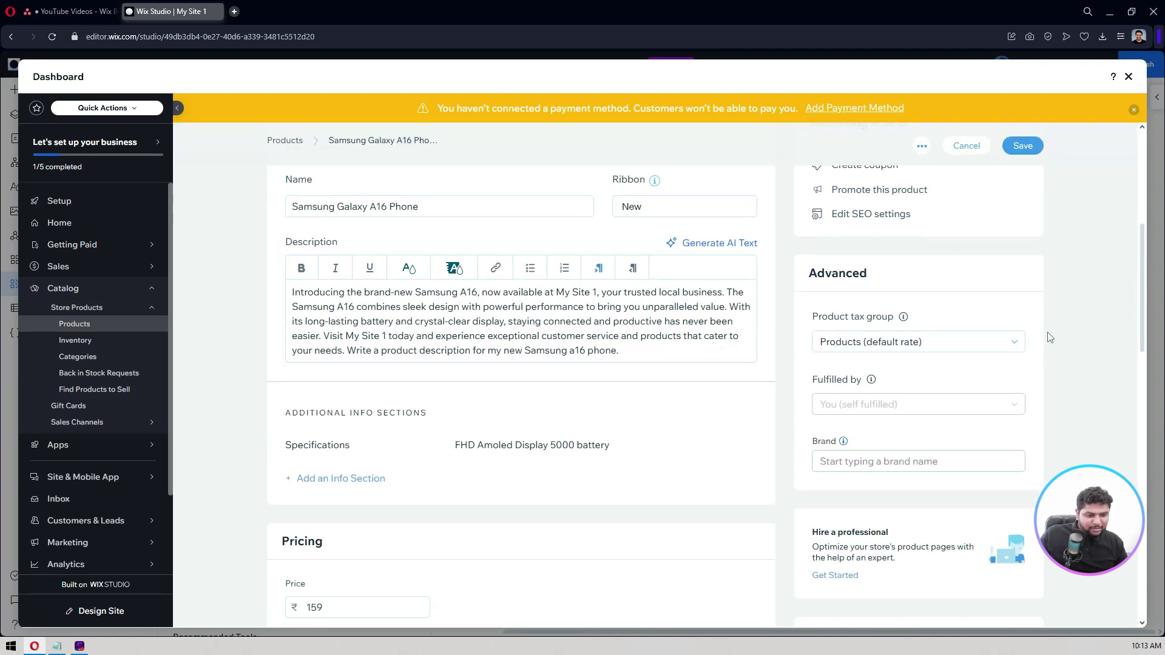
pyautogui.scroll(-1, 1049, 337)
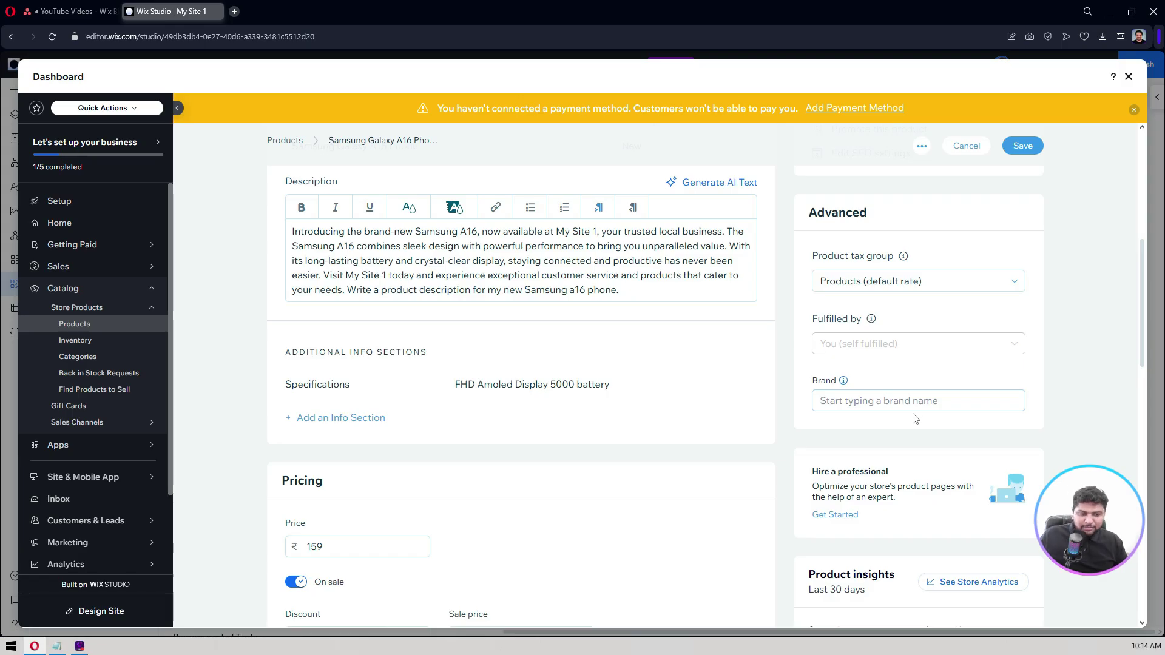
pyautogui.click(933, 283)
pyautogui.click(934, 303)
pyautogui.click(880, 403)
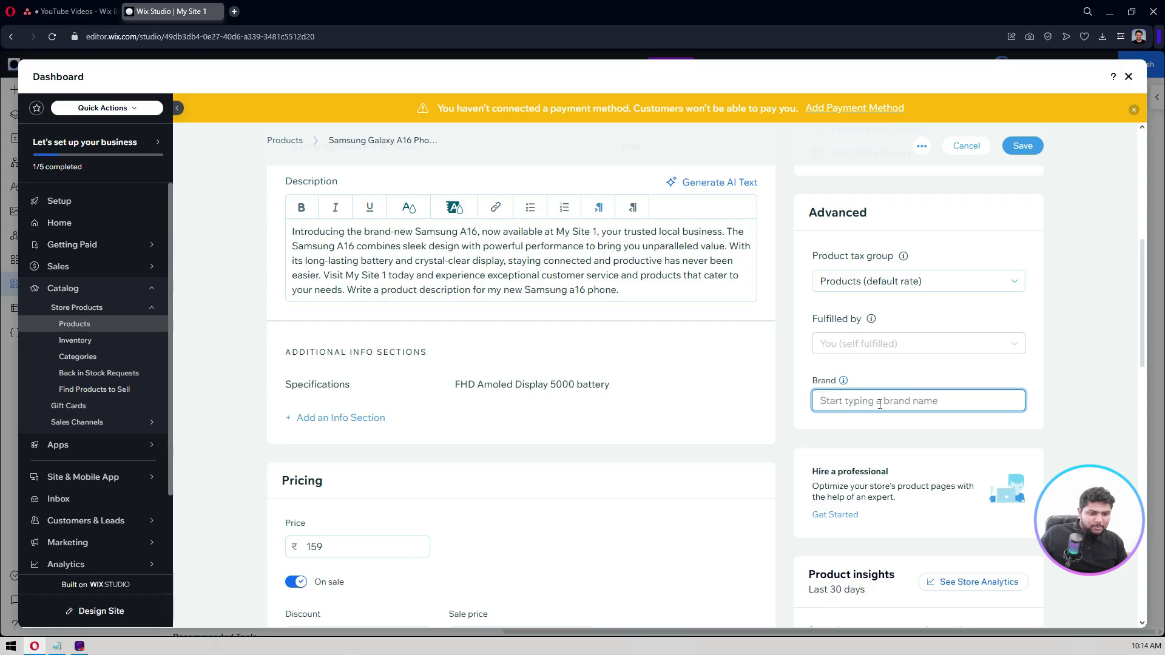
pyautogui.write('Samsung')
pyautogui.press('Return')
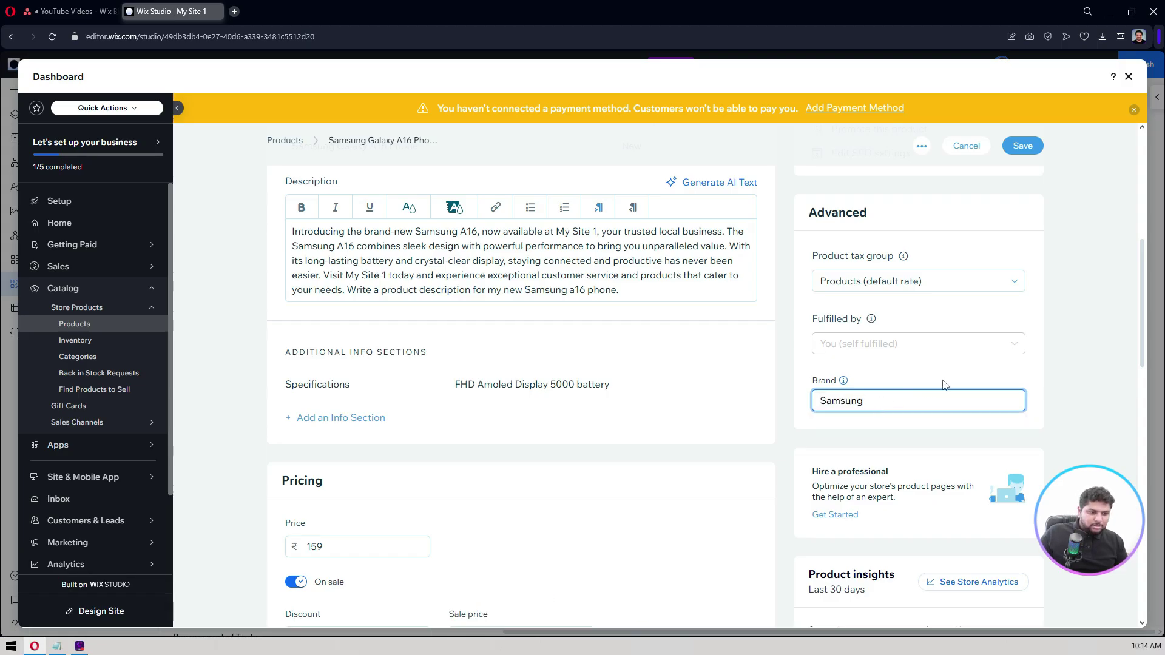
# Open the SEO settings of the Samsung Galaxy A16 Phone, saving the product changes to continue
pyautogui.scroll(7, 970, 376)
pyautogui.scroll(-3, 1042, 360)
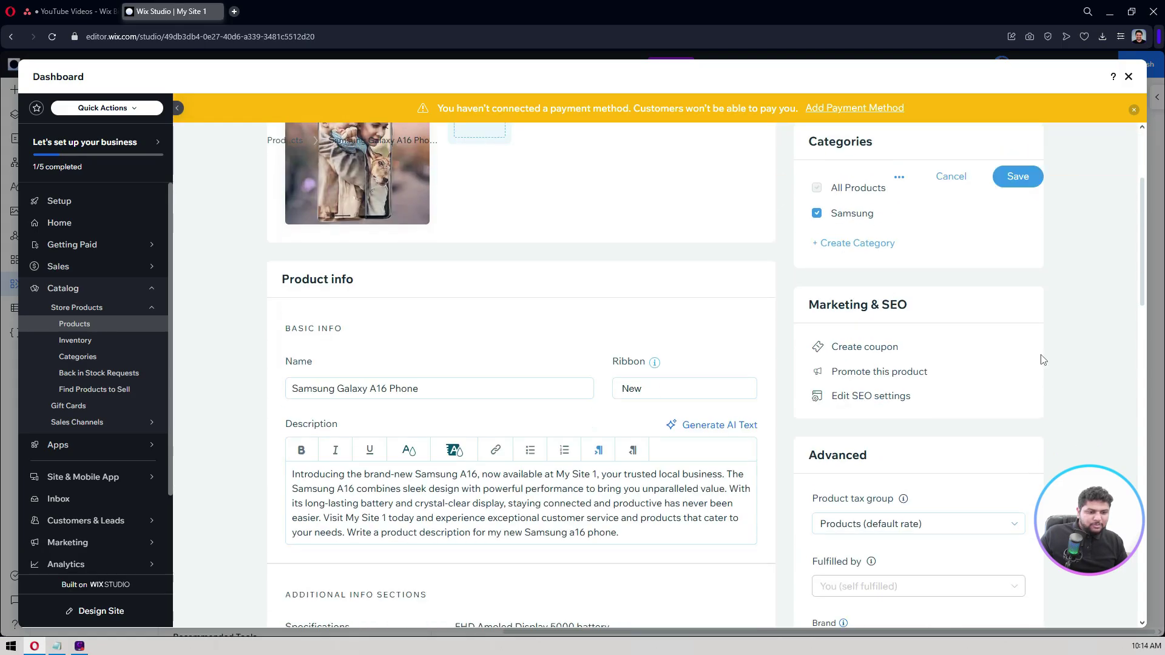
pyautogui.scroll(-5, 856, 260)
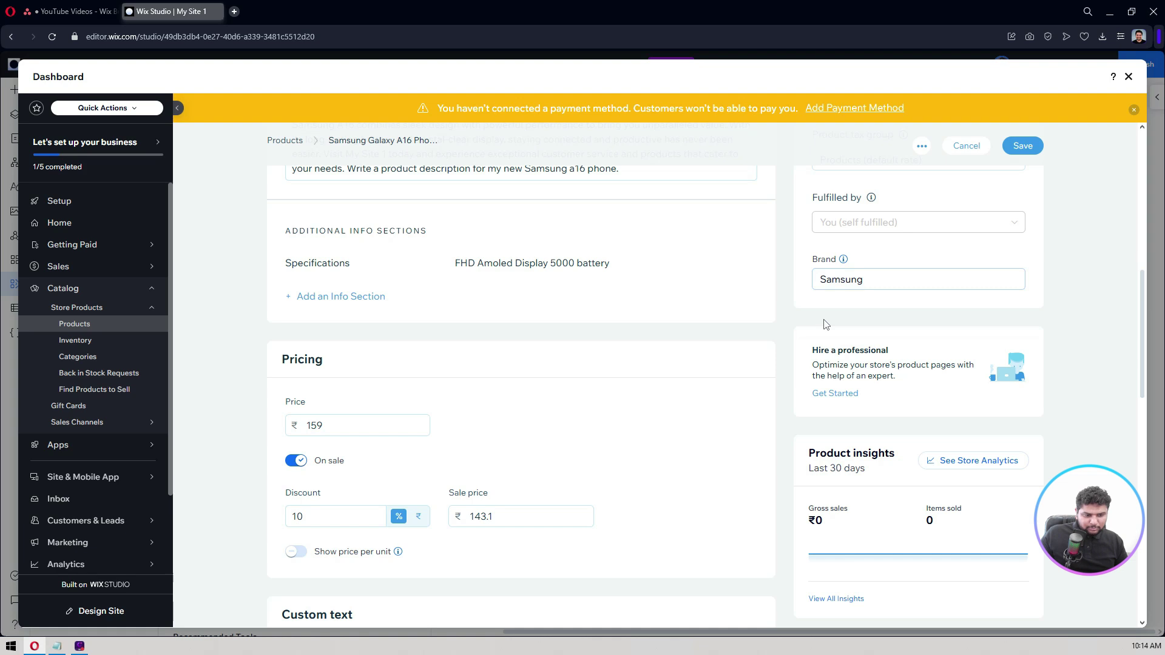
pyautogui.scroll(-2, 826, 324)
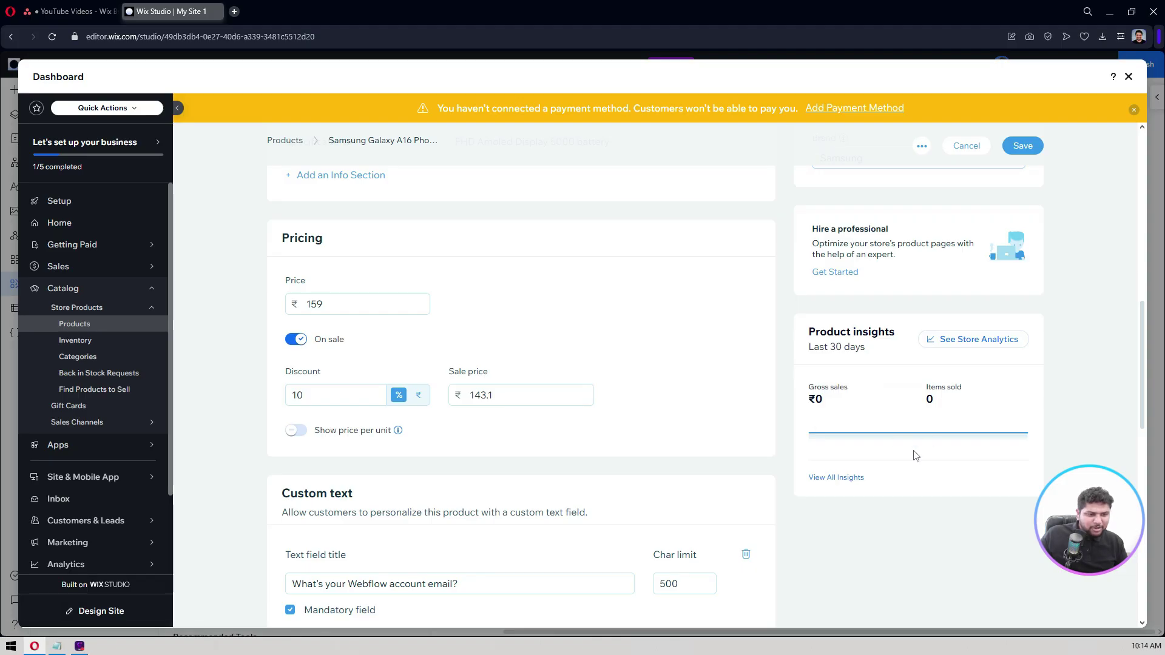
pyautogui.scroll(4, 931, 438)
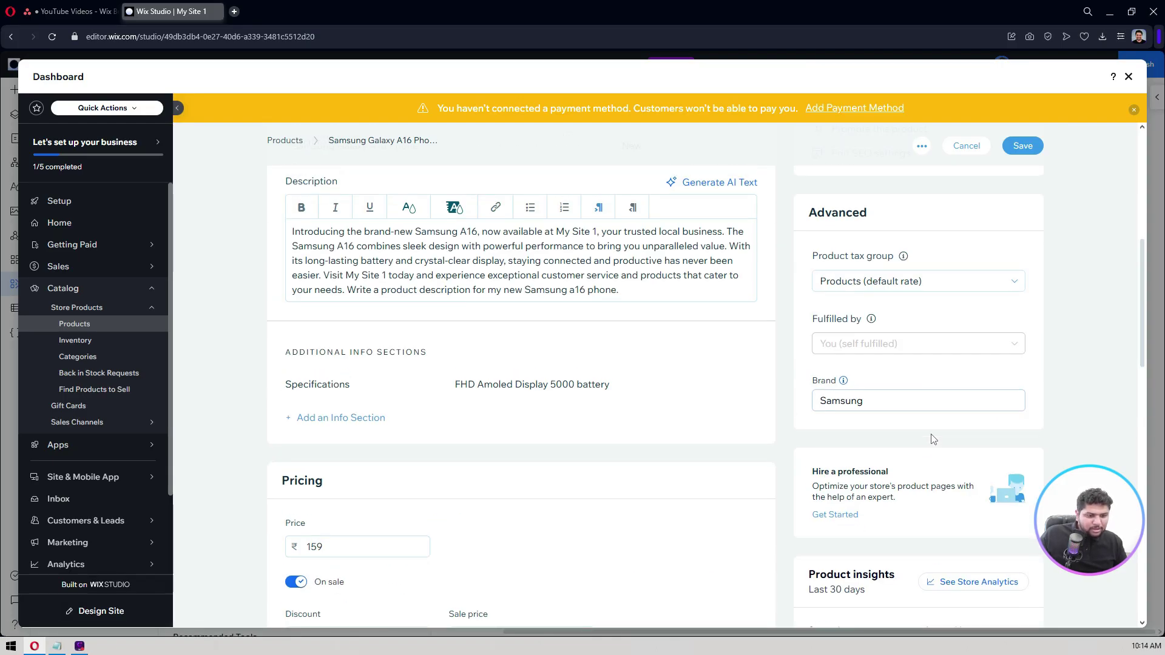
pyautogui.scroll(3, 934, 438)
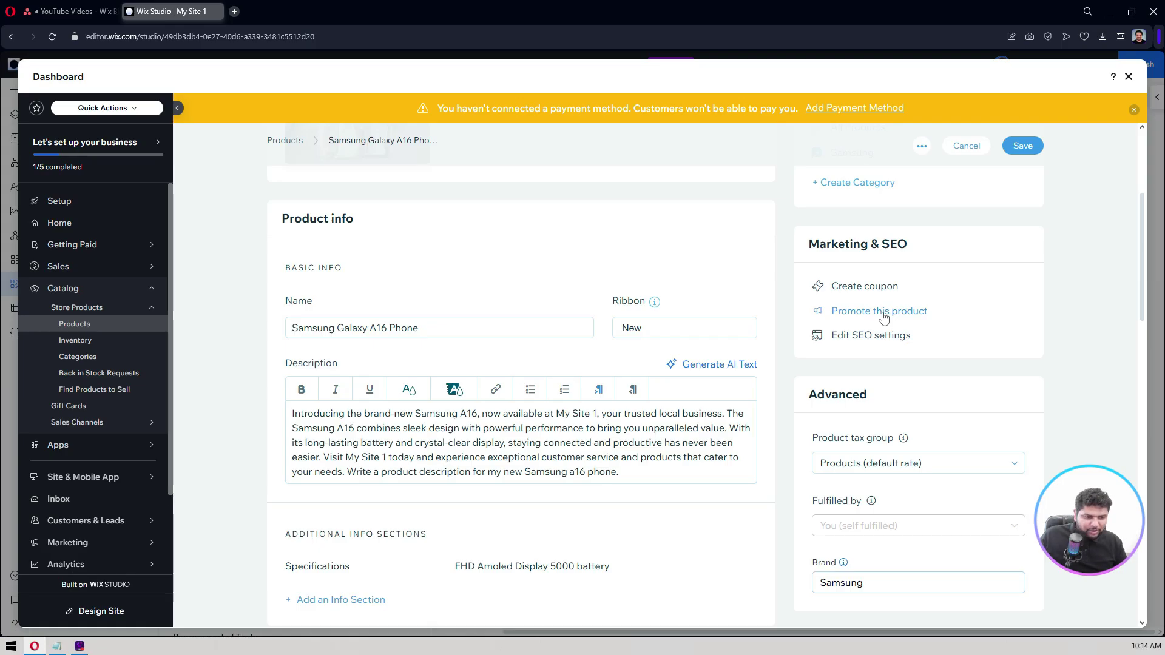
pyautogui.click(848, 337)
pyautogui.click(681, 406)
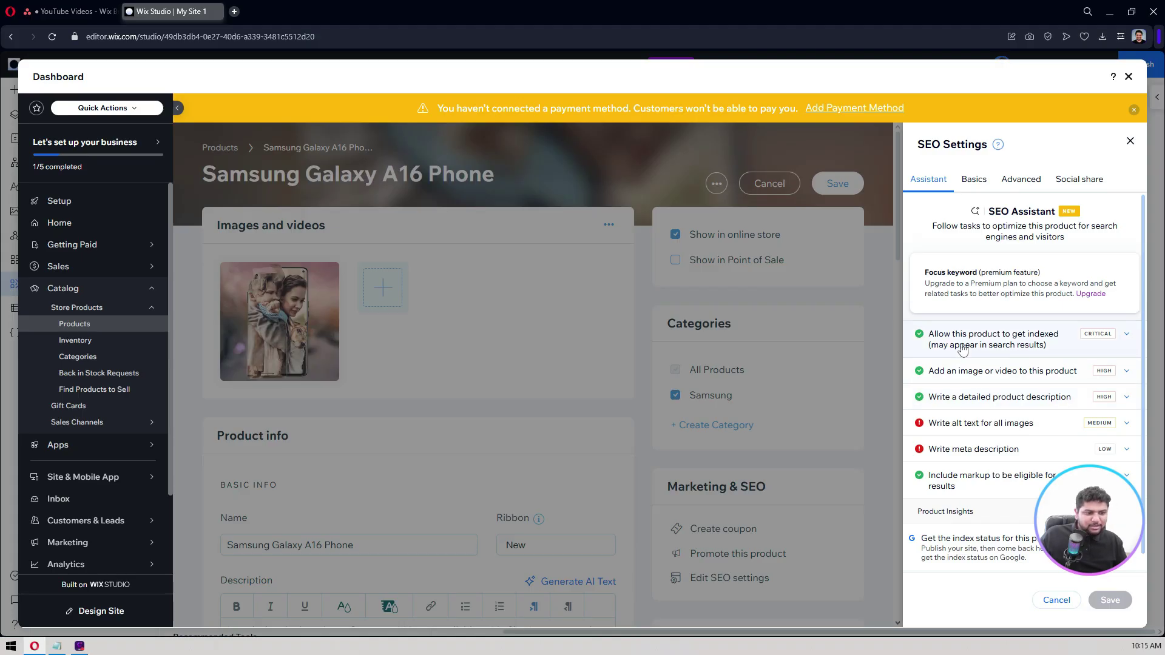
# Examine the SEO Assistant's tasks for writing image alt text and a meta description
pyautogui.click(959, 426)
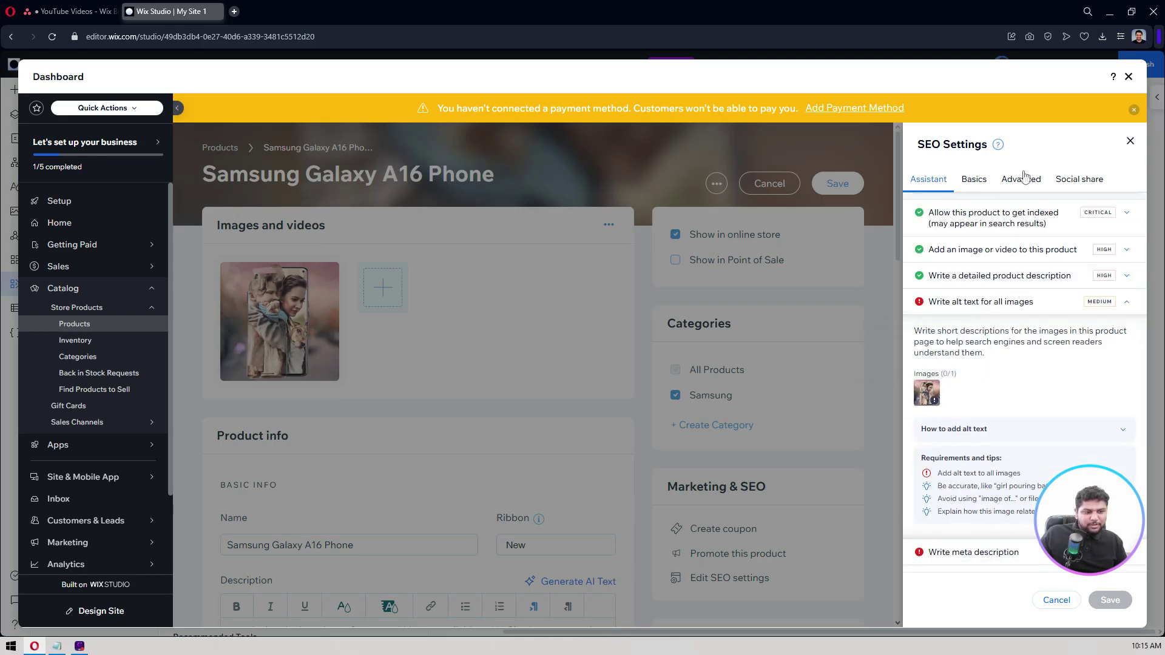
pyautogui.scroll(-1, 953, 402)
pyautogui.scroll(-3, 952, 402)
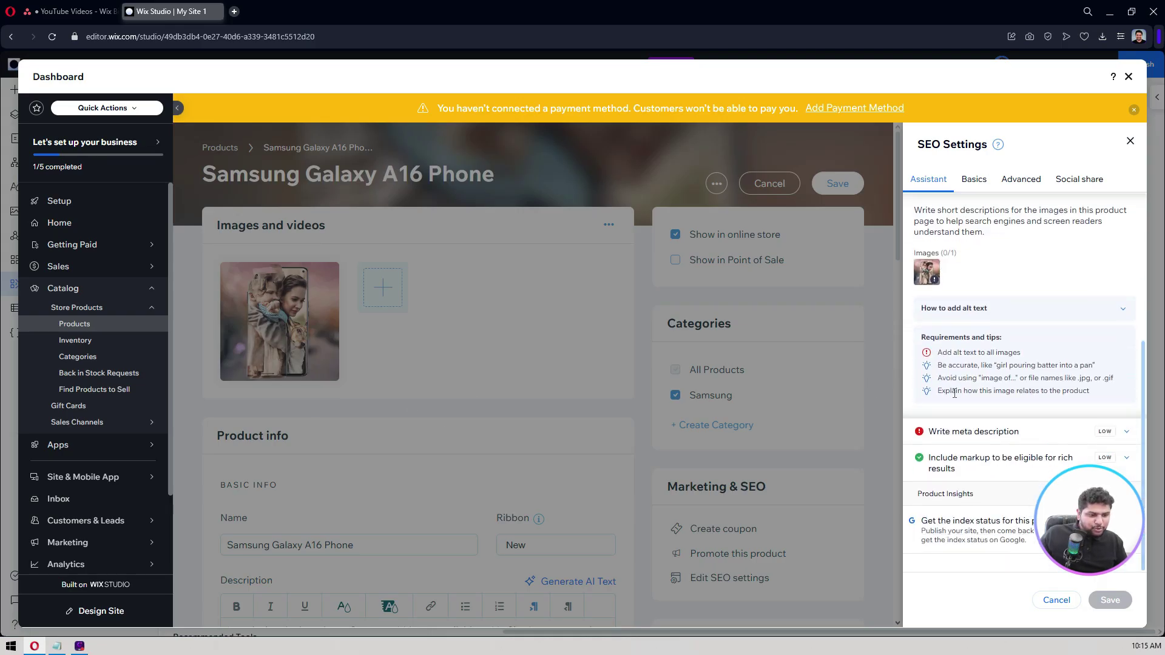
pyautogui.click(996, 434)
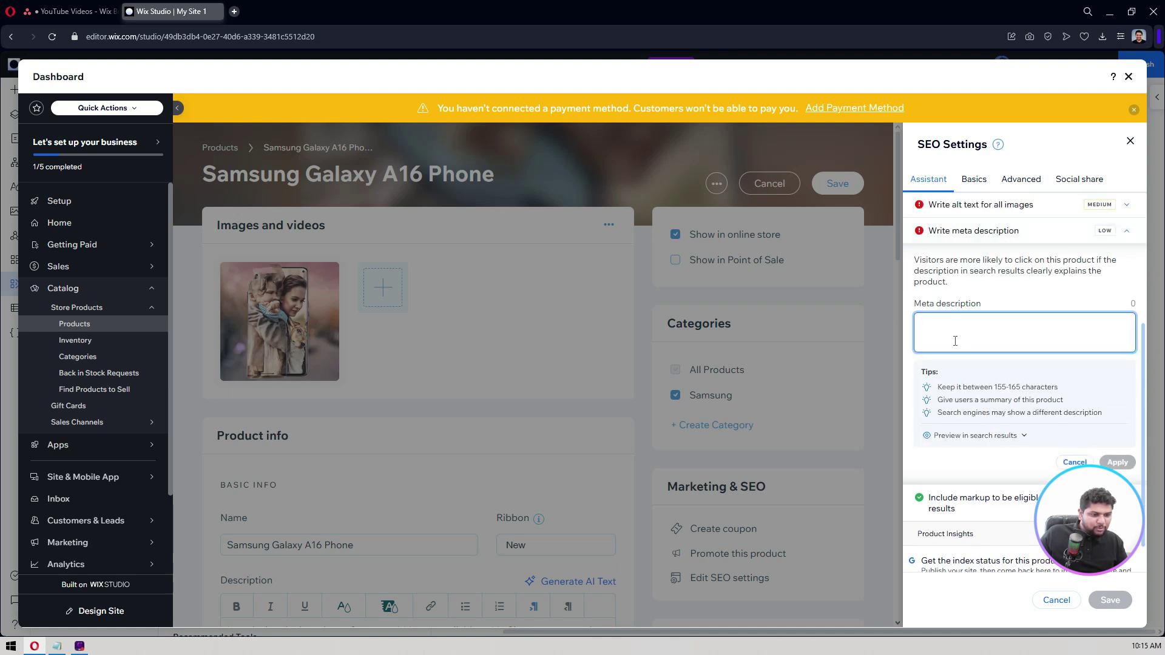
pyautogui.scroll(-2, 1026, 419)
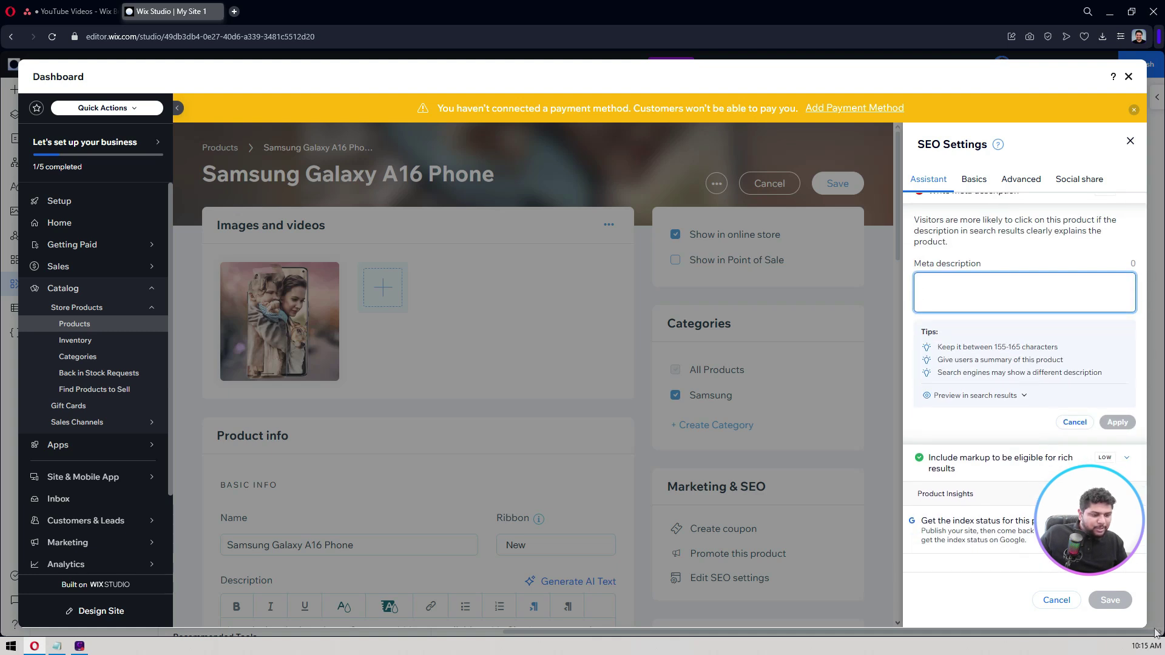
pyautogui.scroll(5, 1063, 462)
# Review the title tag, meta description and URL slug in the basic SEO settings
pyautogui.click(974, 179)
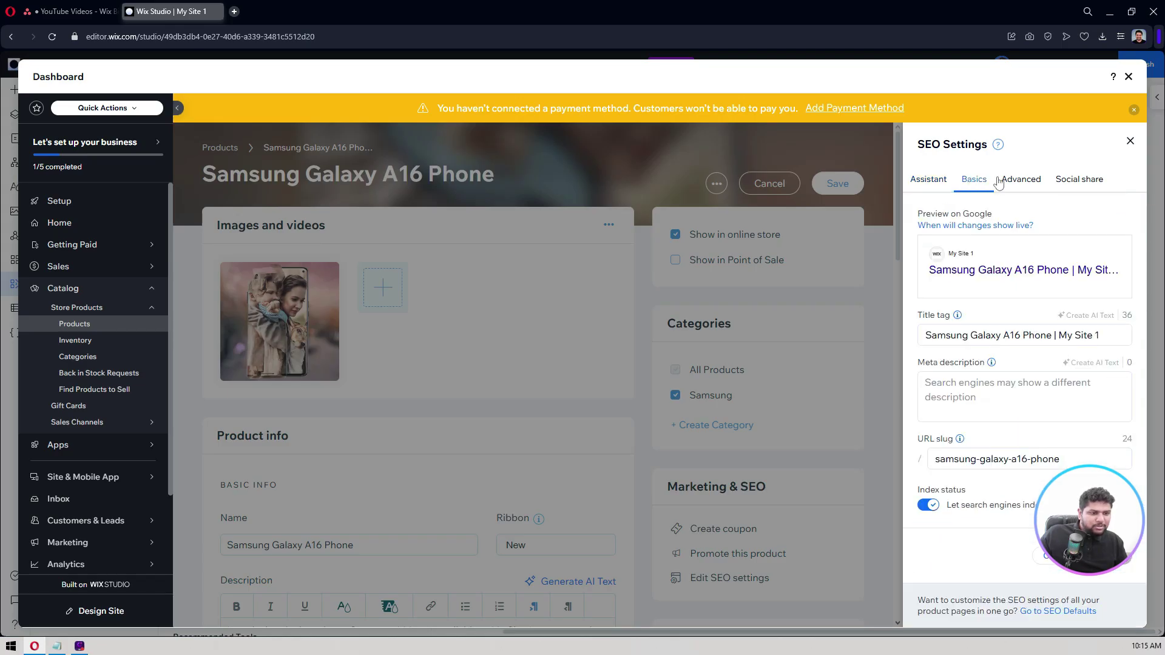
pyautogui.click(963, 397)
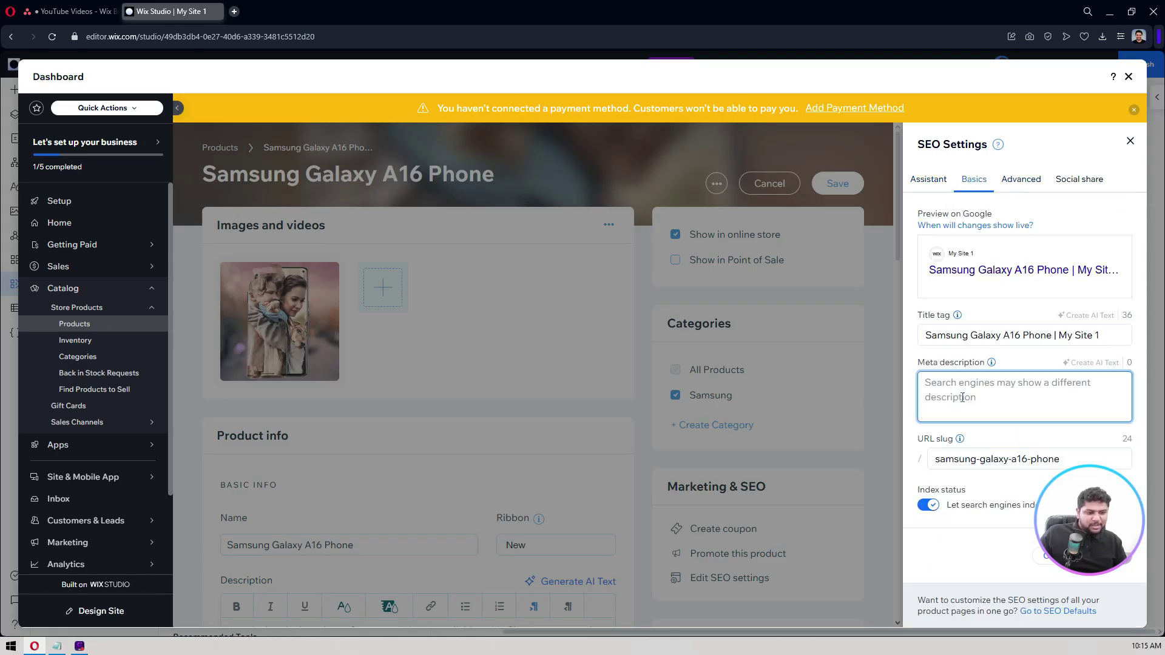
pyautogui.tripleClick(1072, 464)
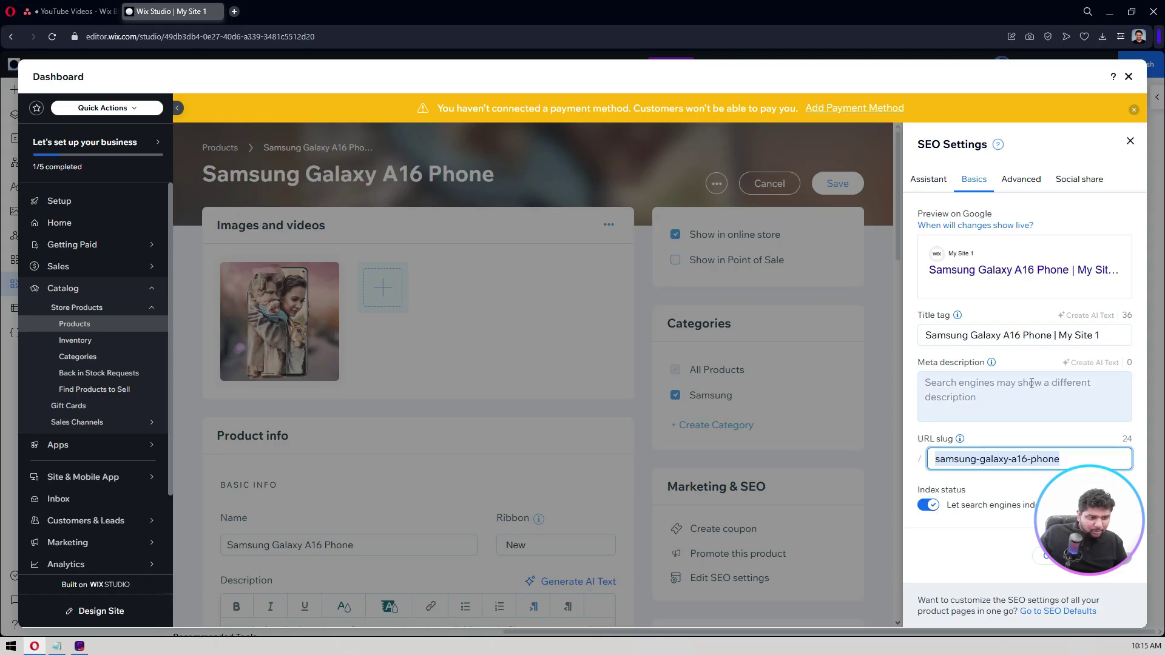
# Review the product's advanced SEO options and social share preview, and close the SEO settings
pyautogui.click(1021, 180)
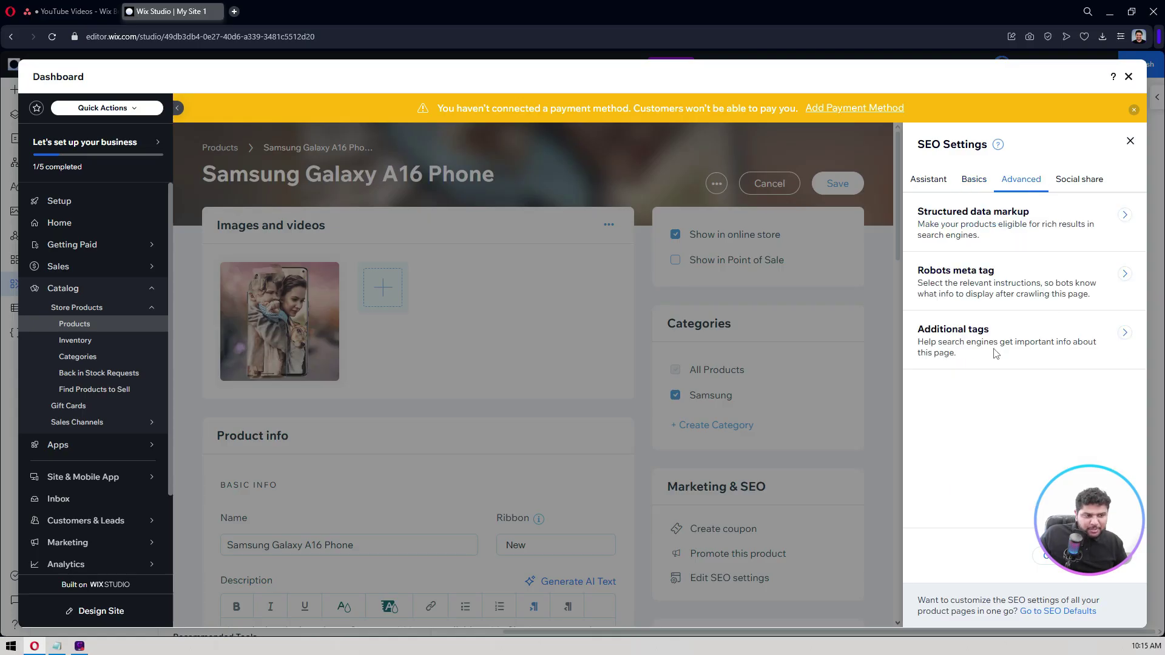
pyautogui.click(1084, 176)
pyautogui.scroll(-3, 1026, 358)
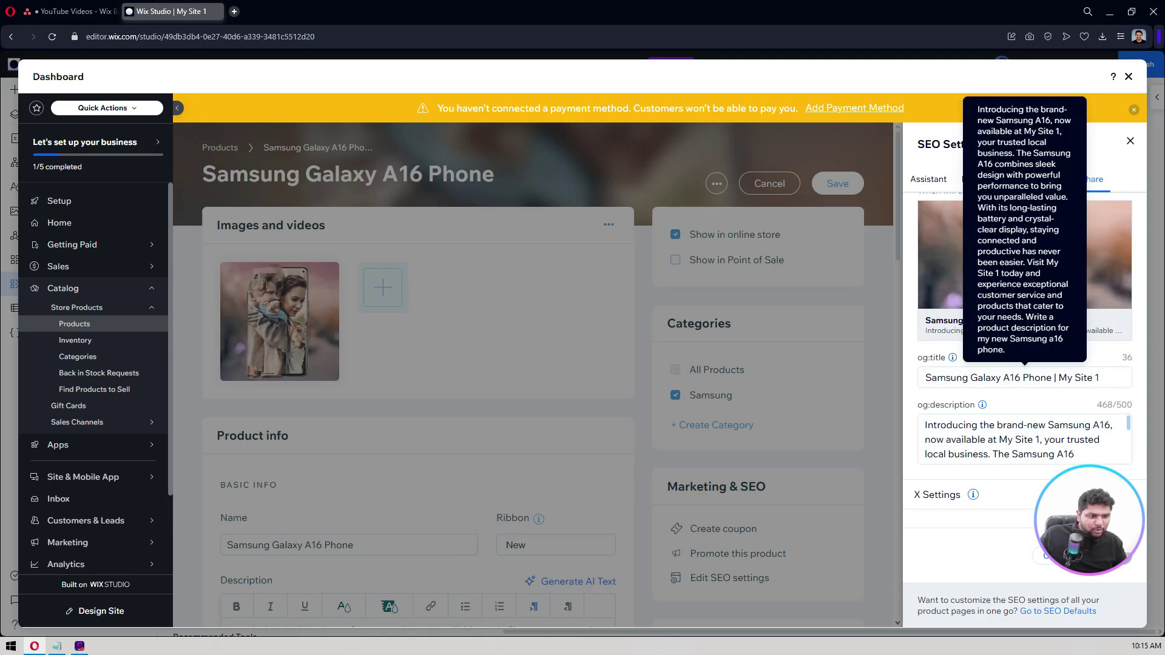
pyautogui.moveTo(949, 273)
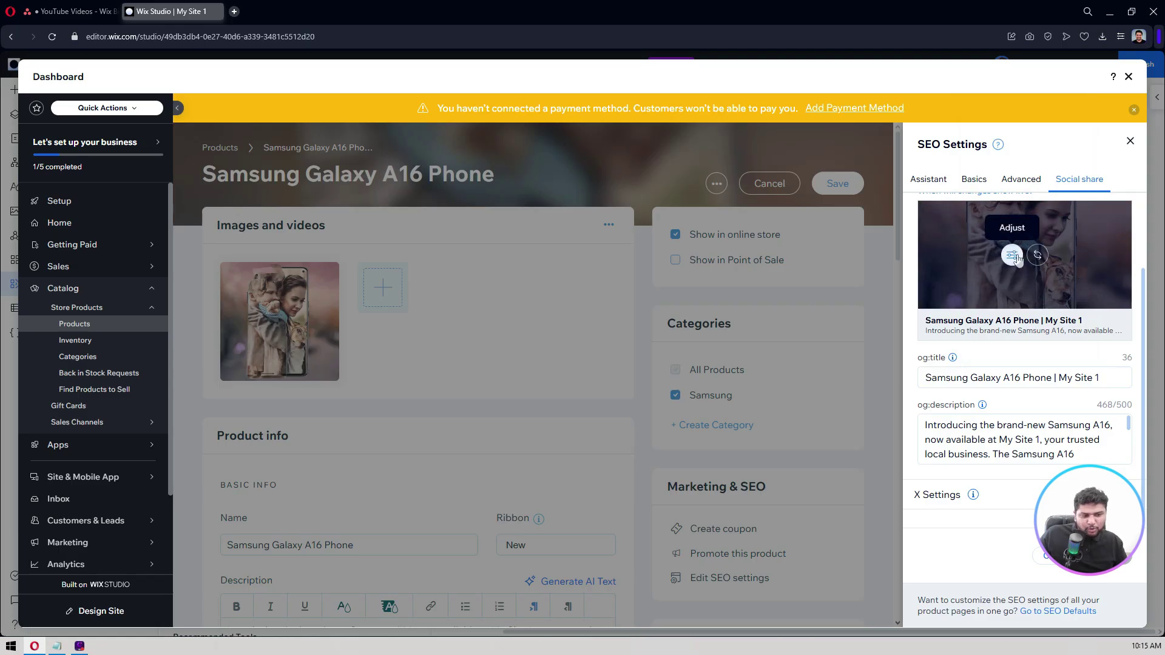
pyautogui.moveTo(972, 495)
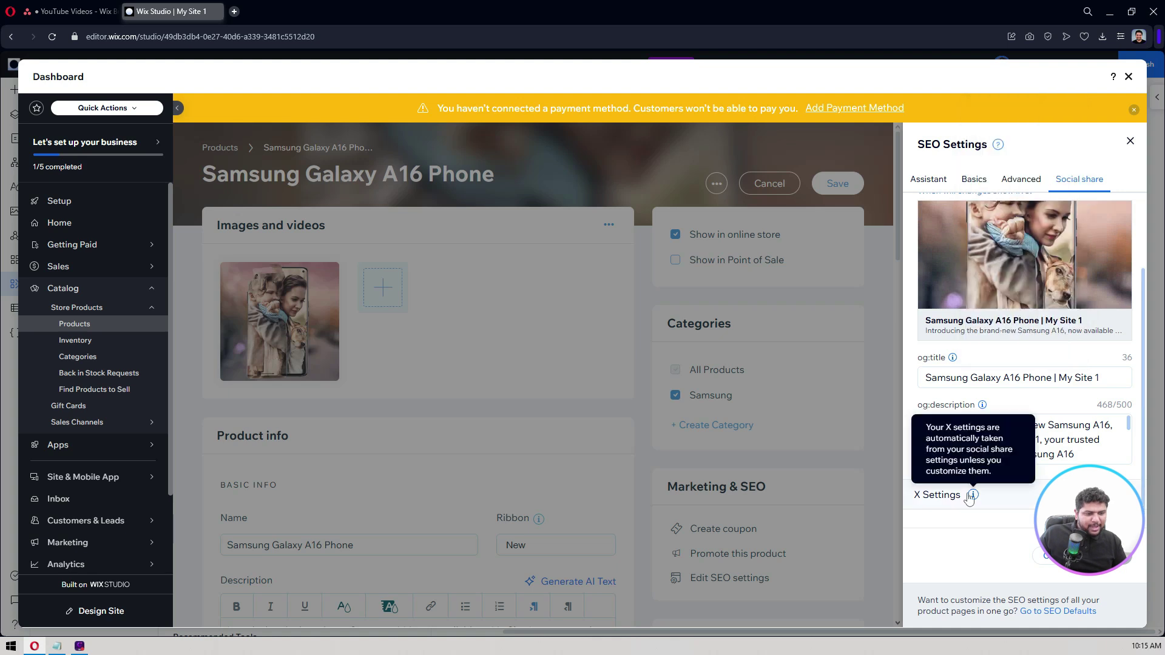
pyautogui.scroll(2, 971, 497)
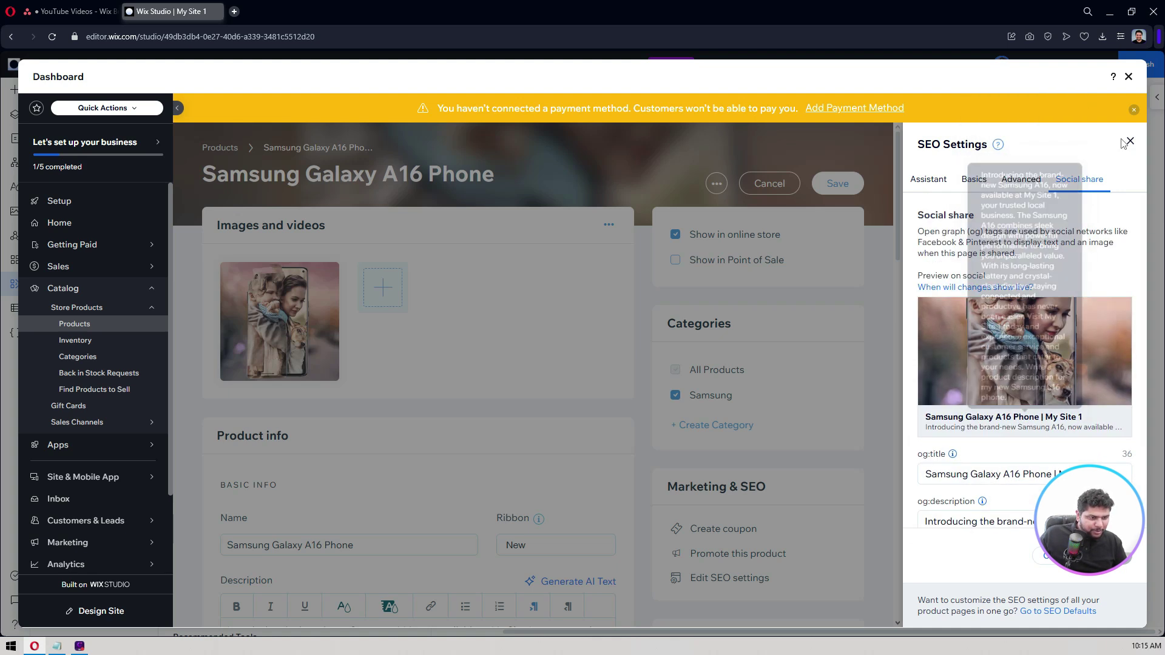
pyautogui.click(1001, 181)
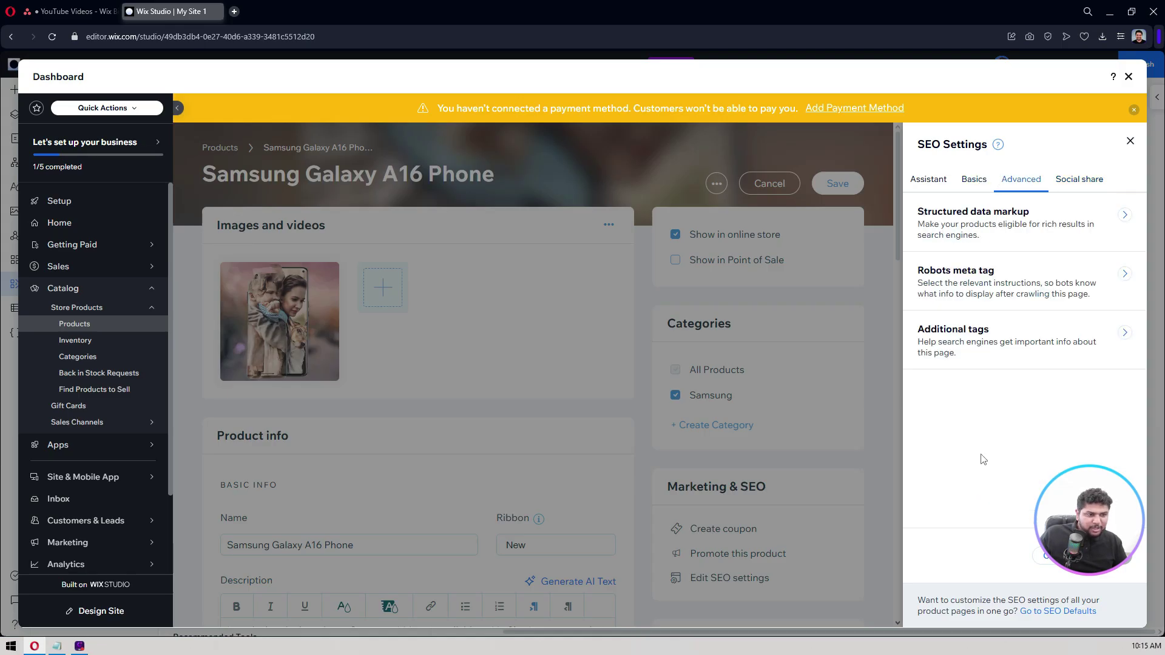
pyautogui.click(1130, 142)
pyautogui.scroll(-5, 380, 422)
pyautogui.scroll(5, 375, 421)
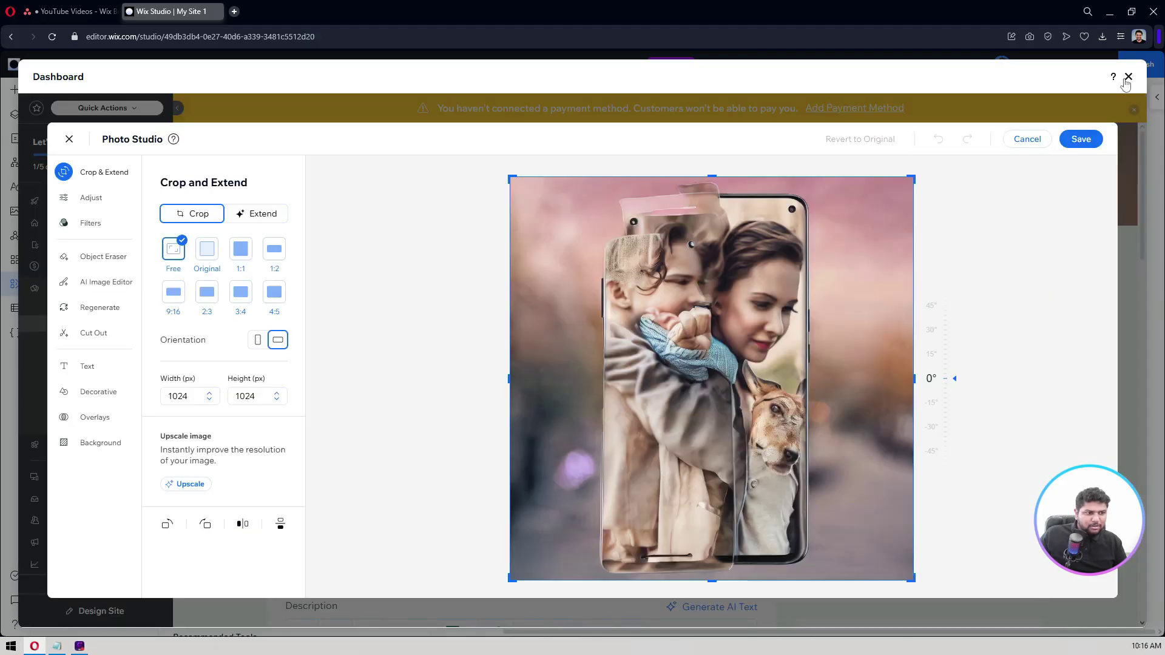
# Close the dashboard window showing the photo editor and reopen the Samsung Galaxy A16 Phone from the store's product list
pyautogui.click(1128, 77)
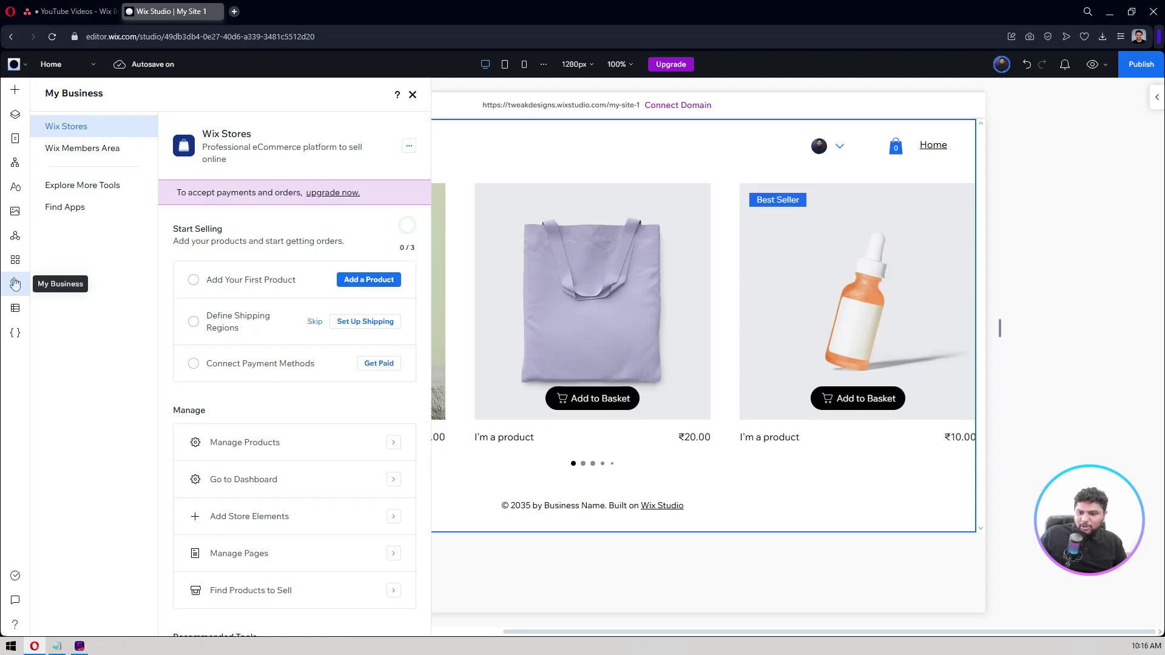
pyautogui.click(258, 443)
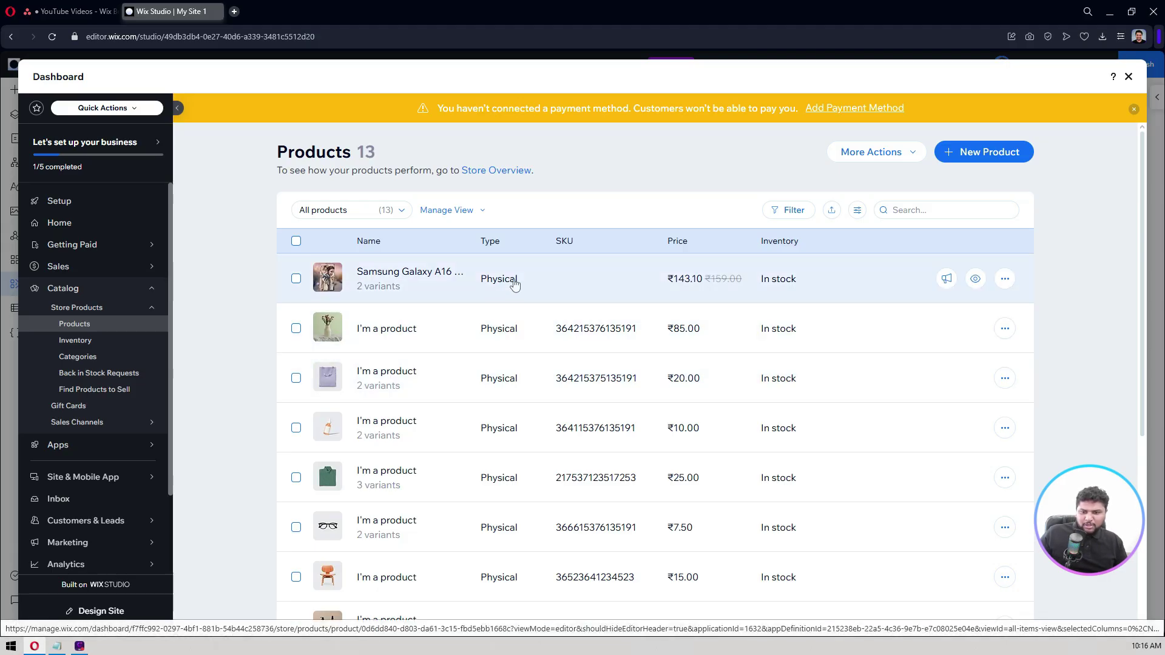
pyautogui.click(514, 283)
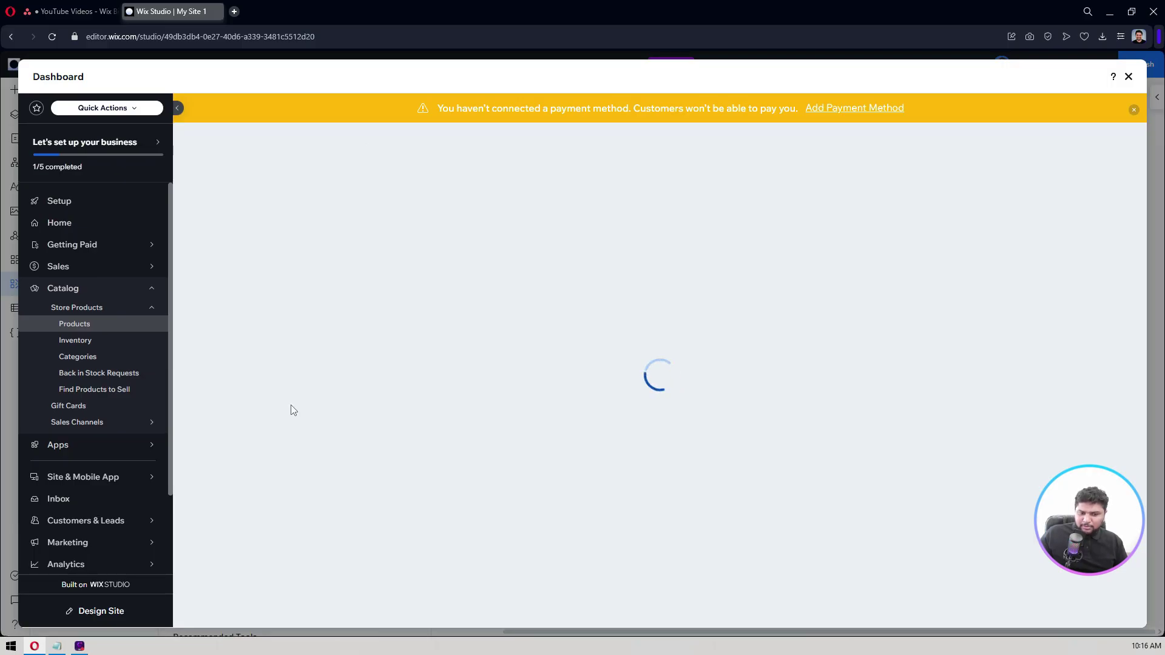
pyautogui.scroll(-5, 285, 401)
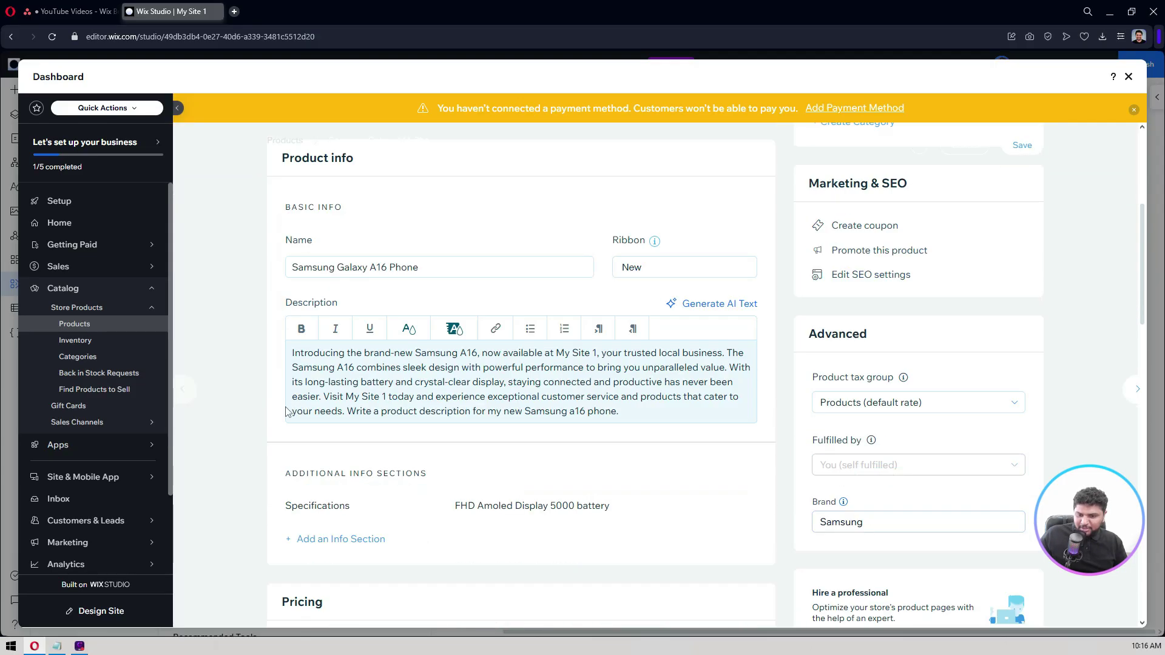
pyautogui.scroll(5, 258, 434)
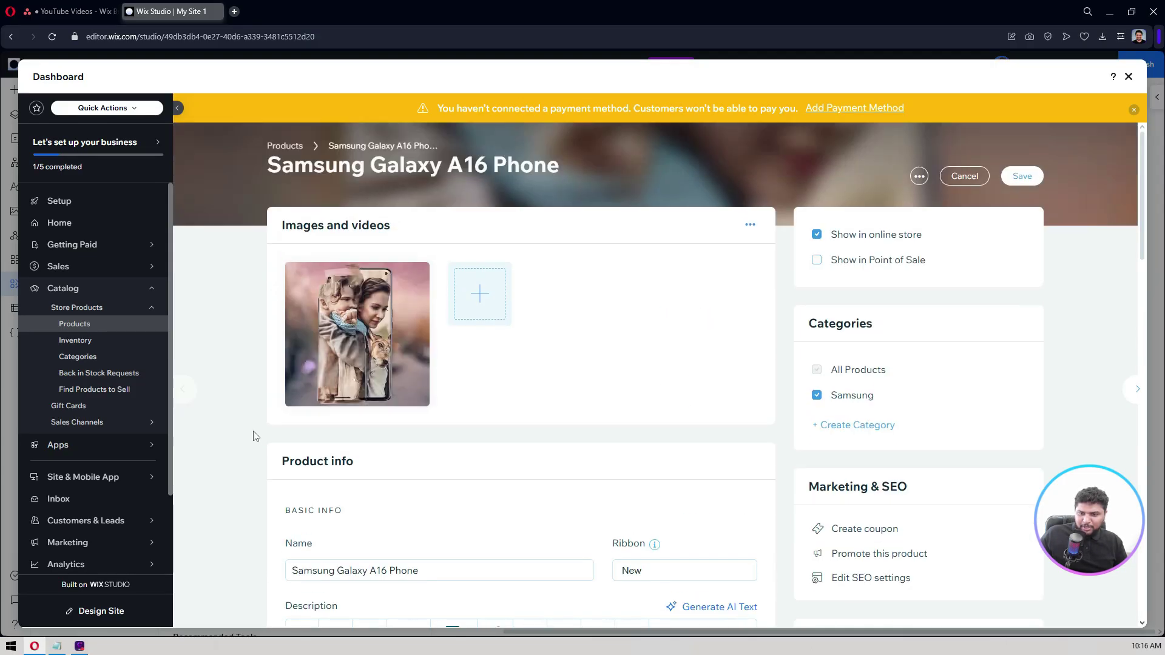
# Set the alt text of the product image to "samsung galaxy a16 phone"
pyautogui.click(750, 225)
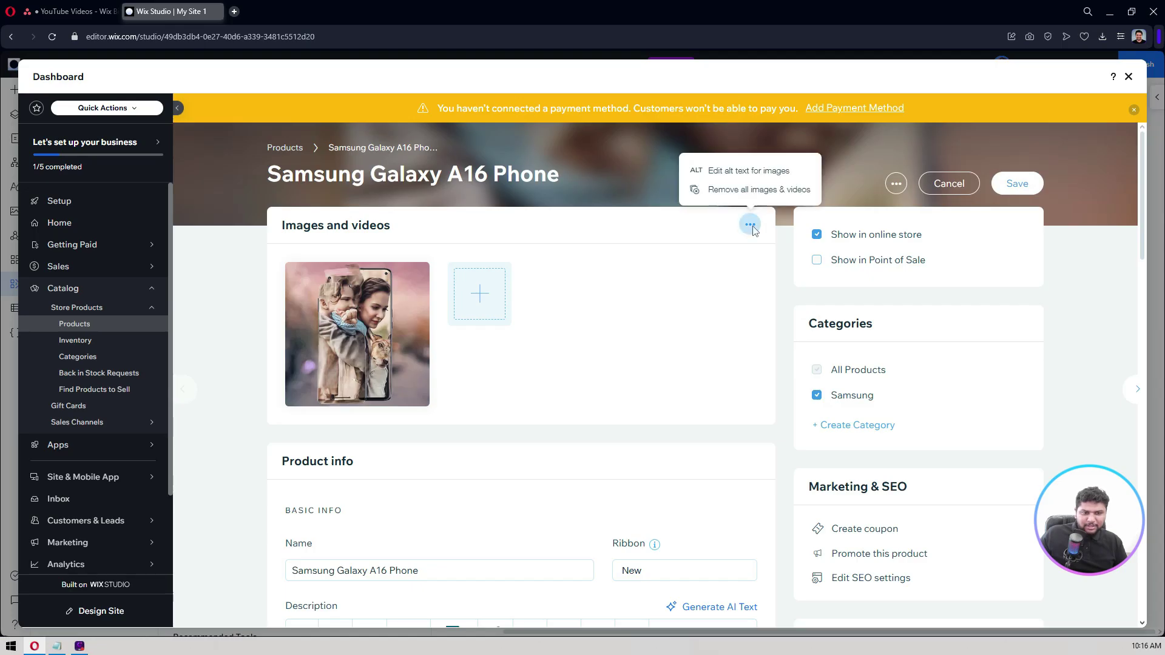
pyautogui.click(733, 174)
pyautogui.click(514, 396)
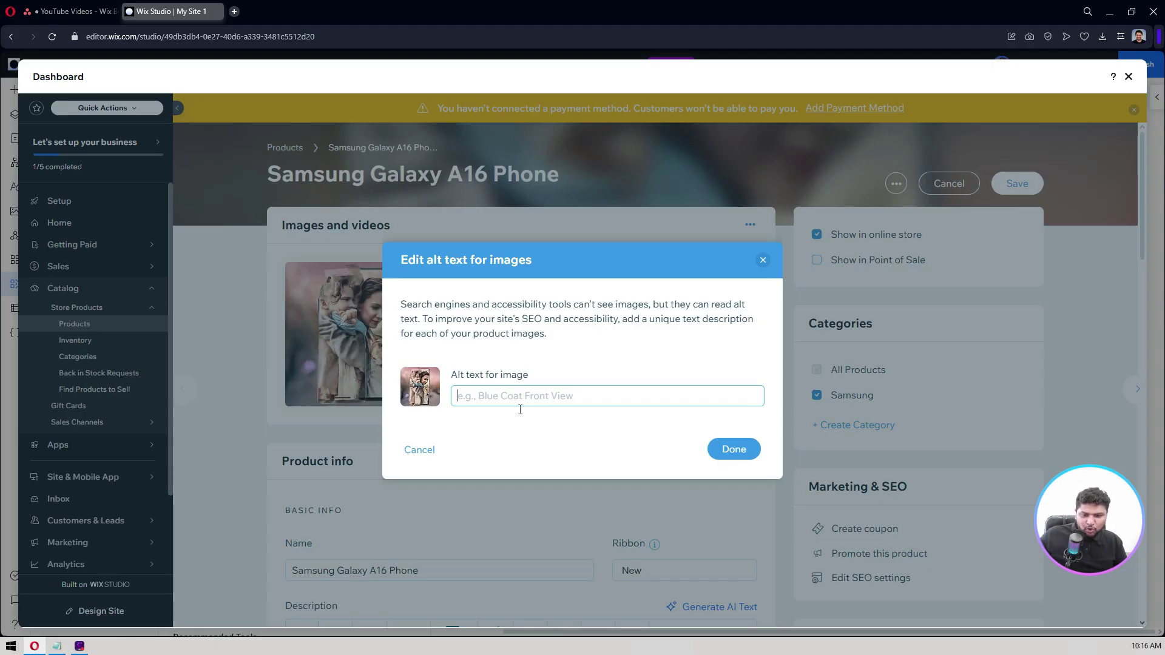
pyautogui.write('s')
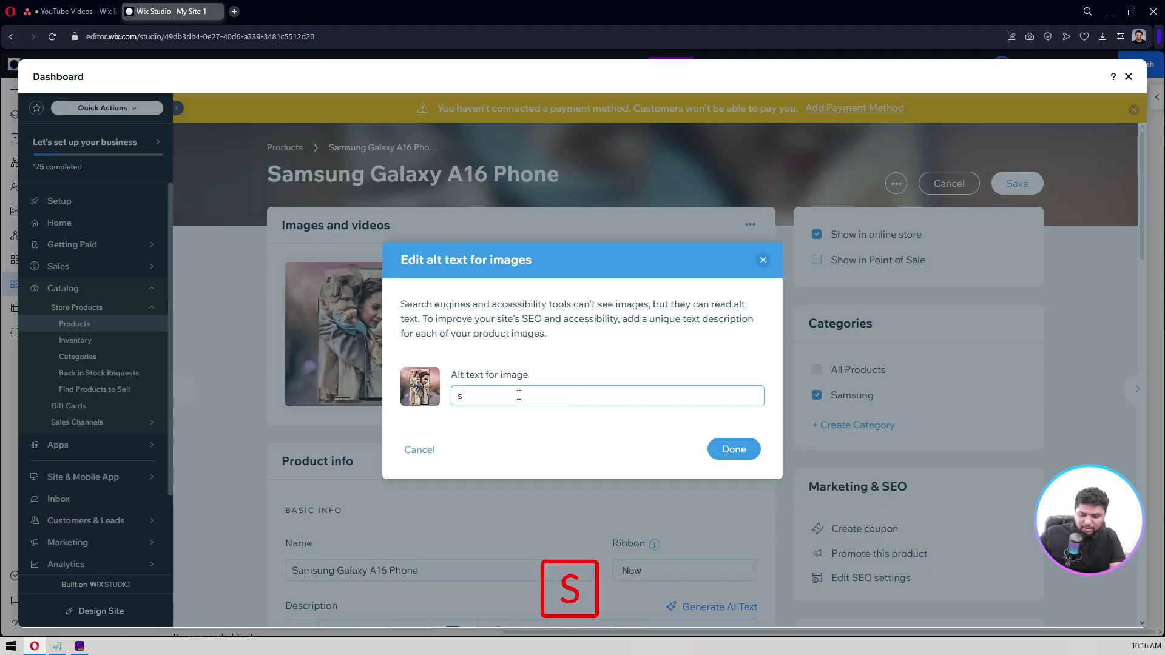
pyautogui.write('amsung galaxy 1a6')
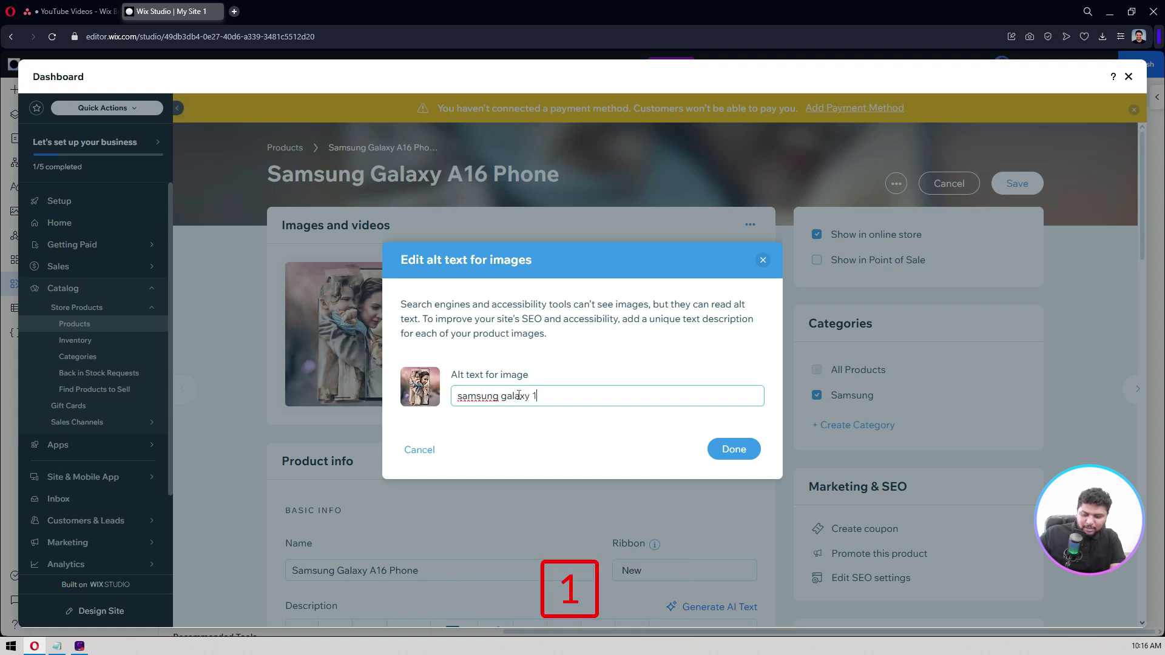
pyautogui.press('BackSpace')
pyautogui.press('BackSpace')
pyautogui.press('BackSpace')
pyautogui.press('BackSpace')
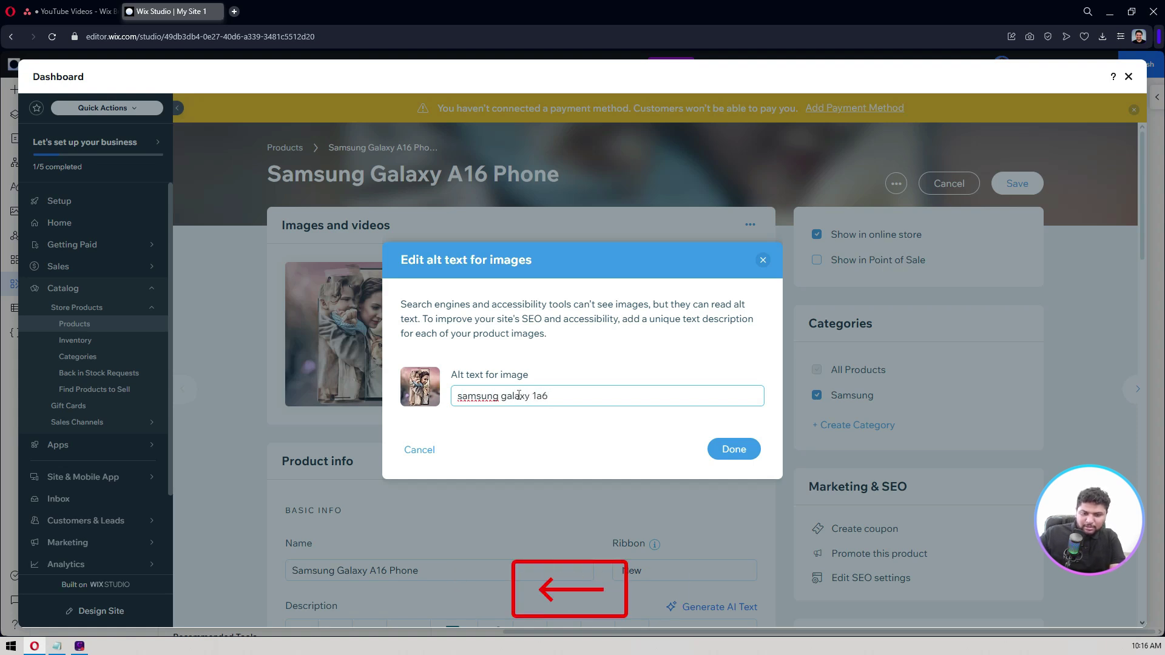
pyautogui.write('a')
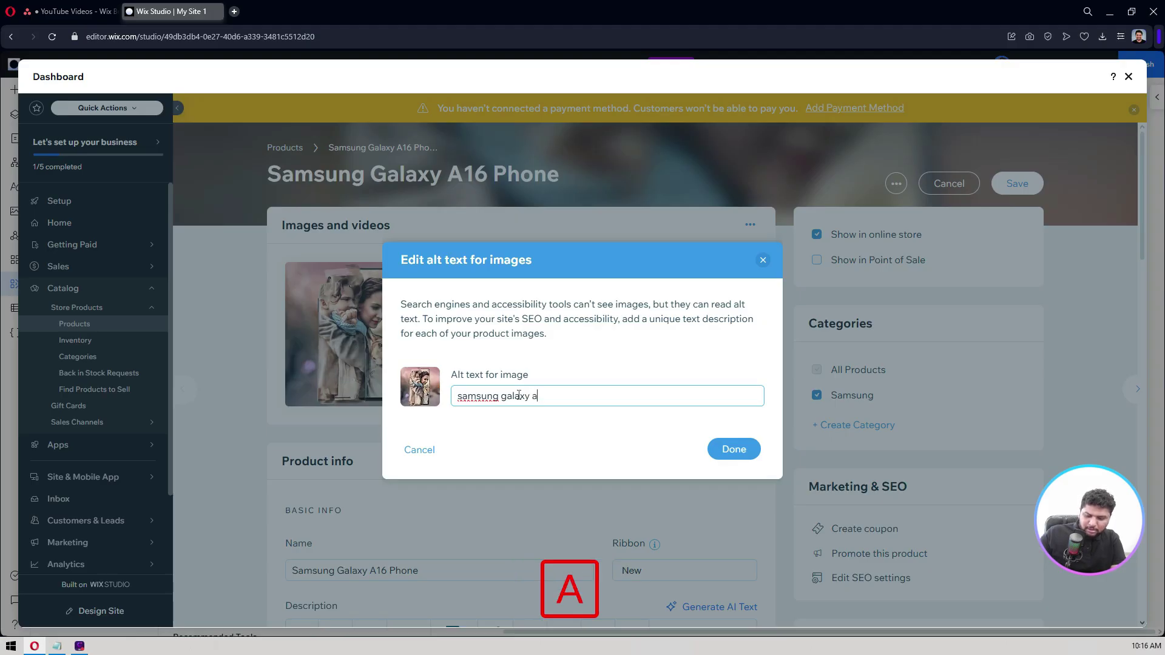
pyautogui.write('16 phone')
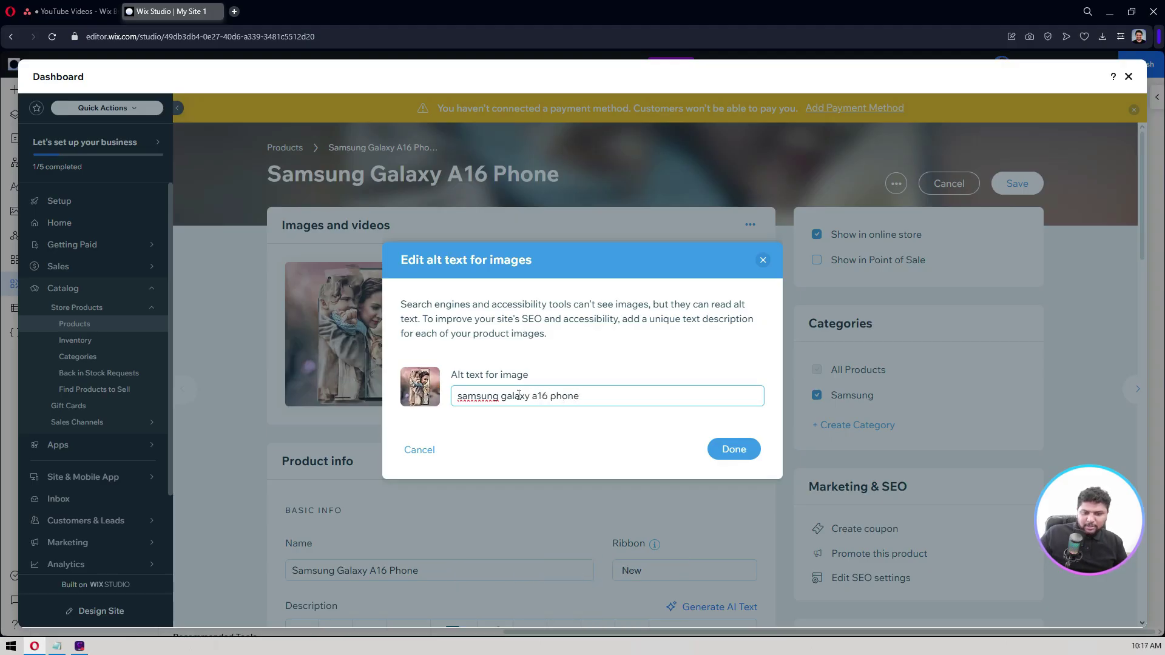
pyautogui.click(736, 448)
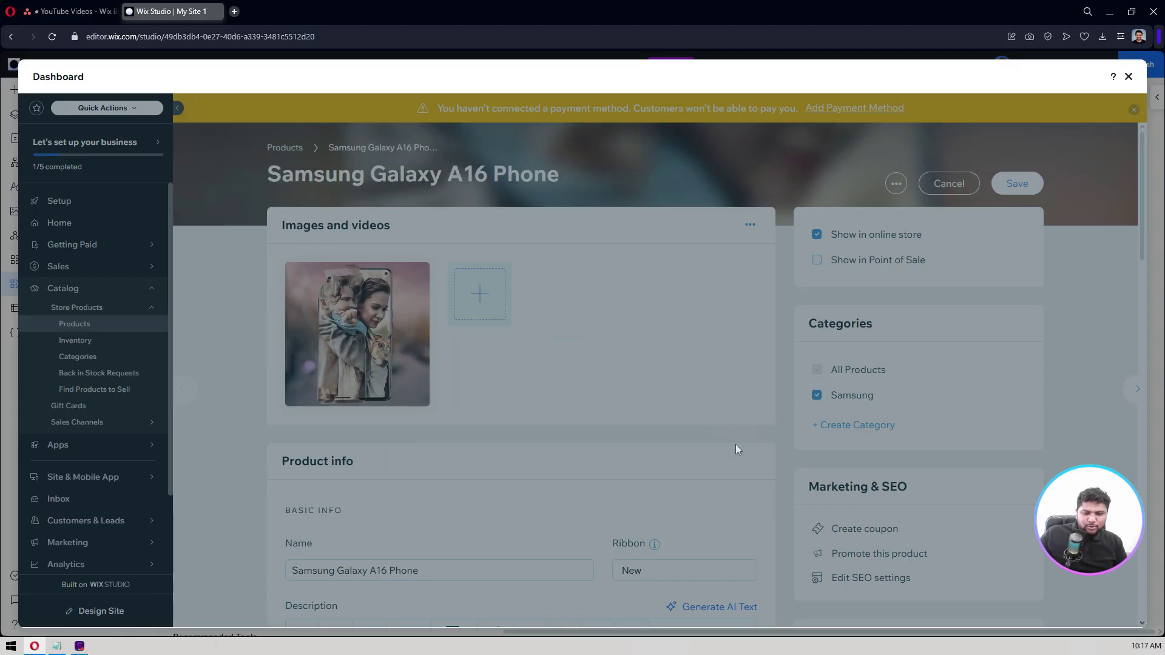
# Look over the product details and save the Samsung Galaxy A16 Phone
pyautogui.scroll(-10, 696, 425)
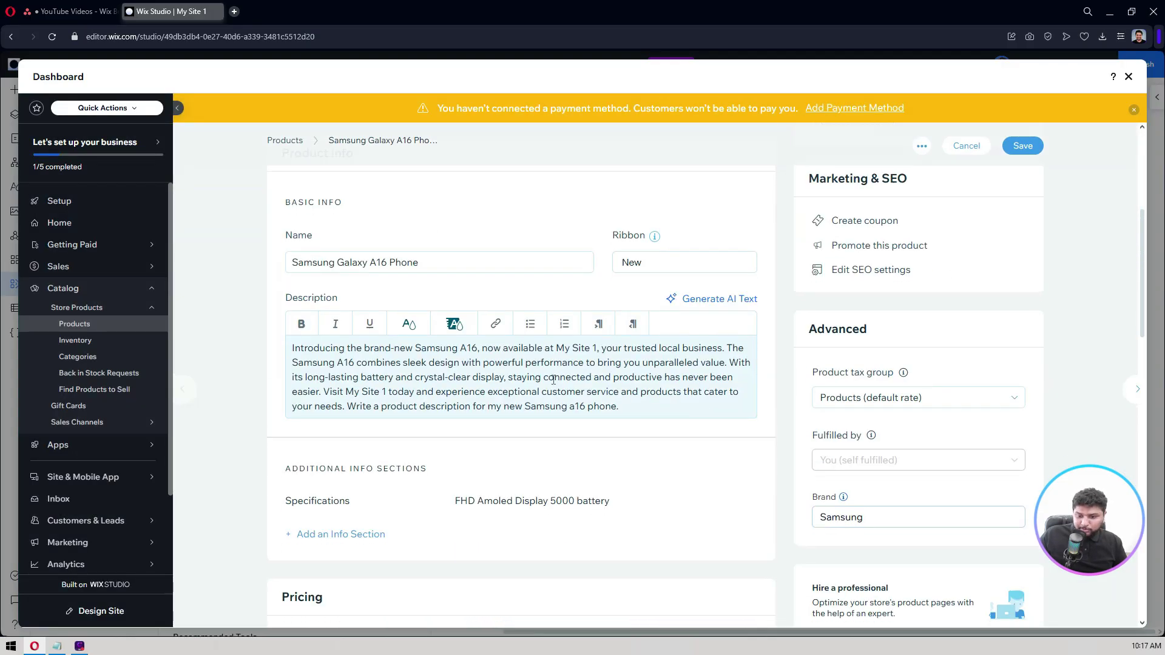
pyautogui.scroll(10, 553, 384)
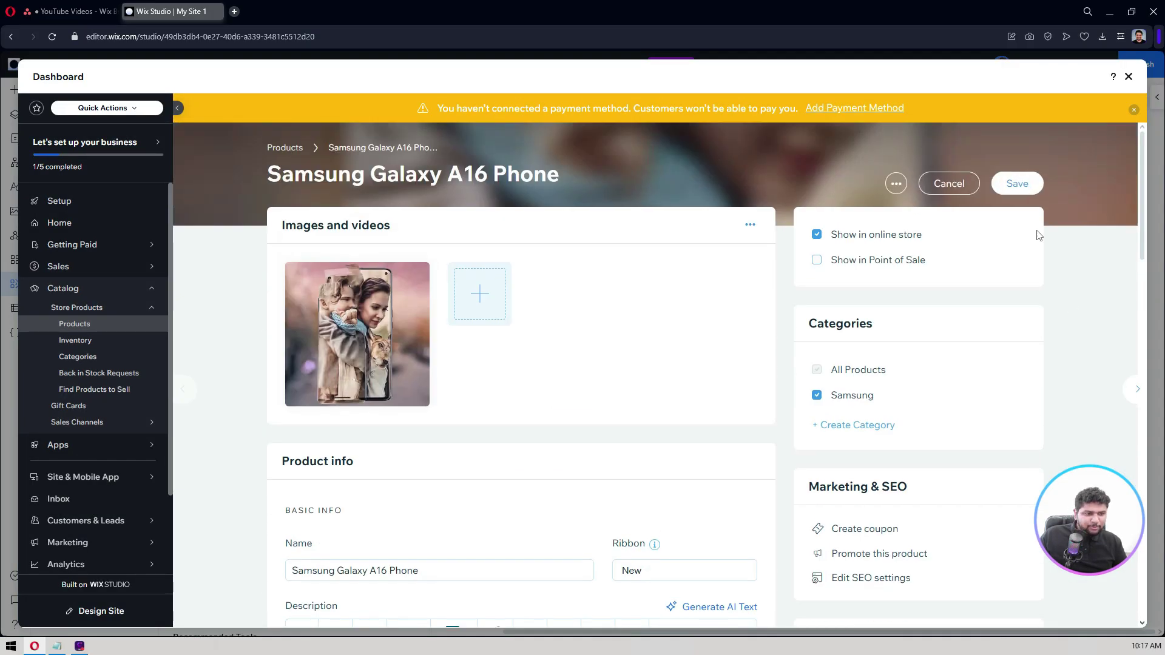
pyautogui.click(1012, 188)
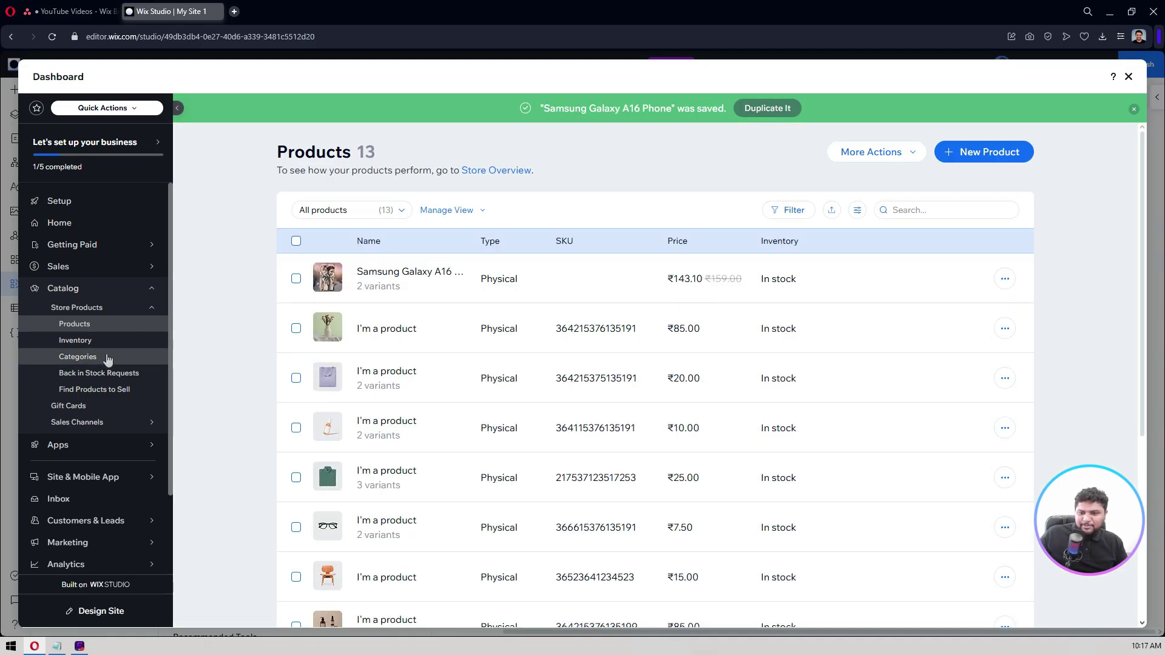
# Open the Samsung category and review its info, assigned products and Marketing & SEO options
pyautogui.click(85, 357)
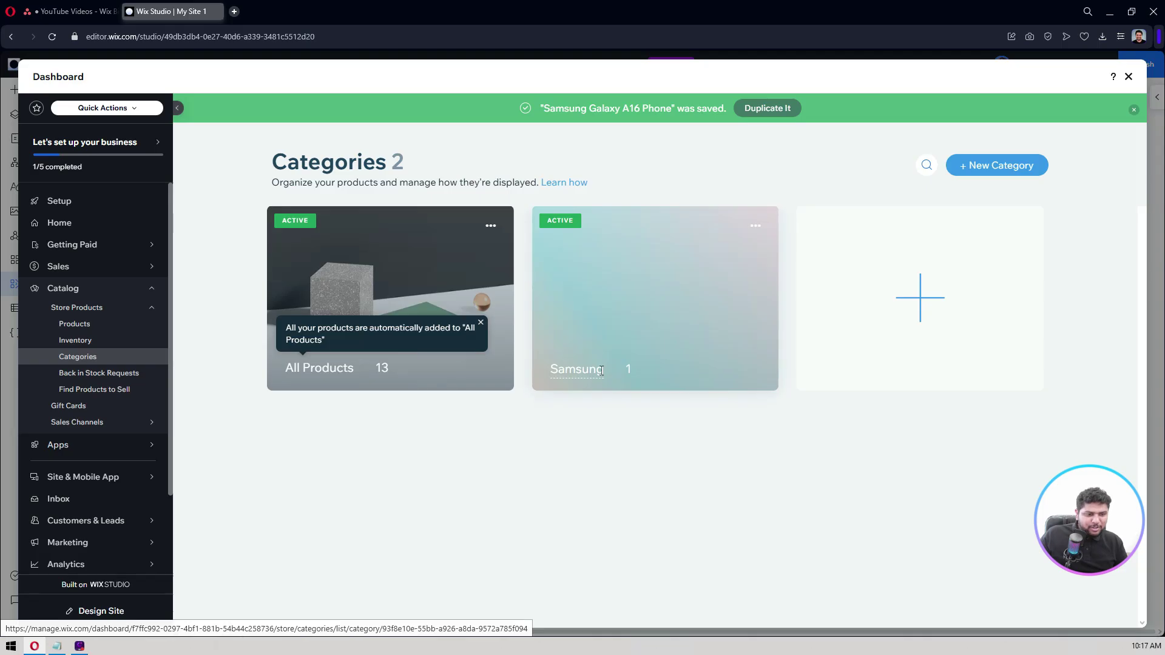
pyautogui.click(670, 273)
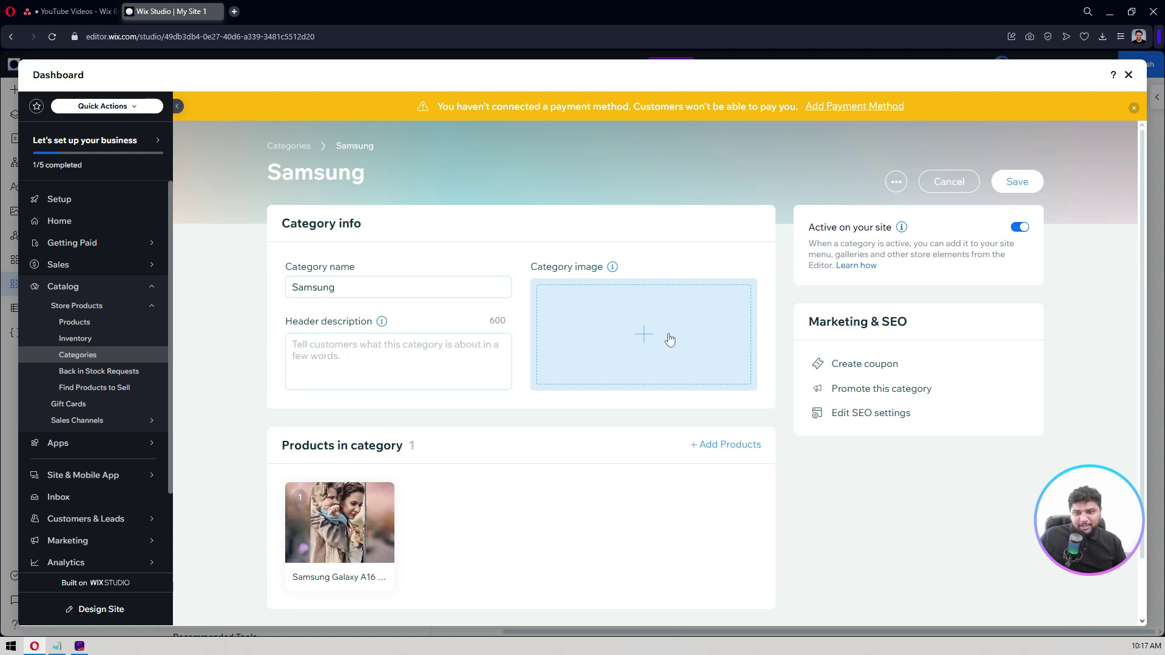
pyautogui.click(377, 368)
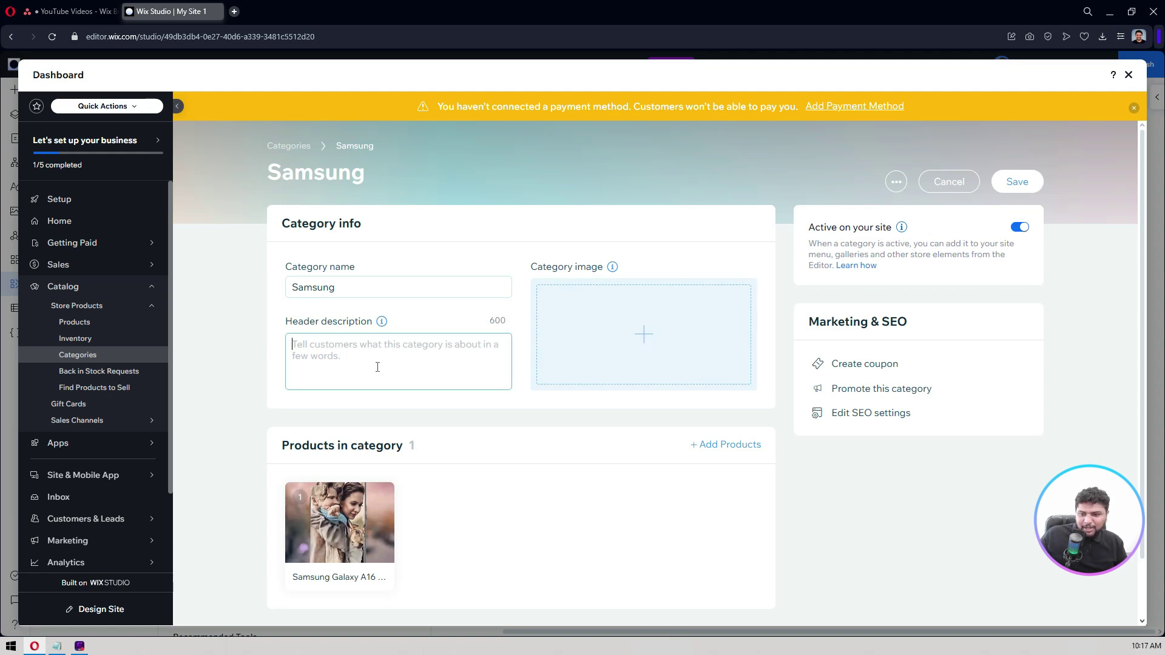
pyautogui.scroll(-1, 874, 340)
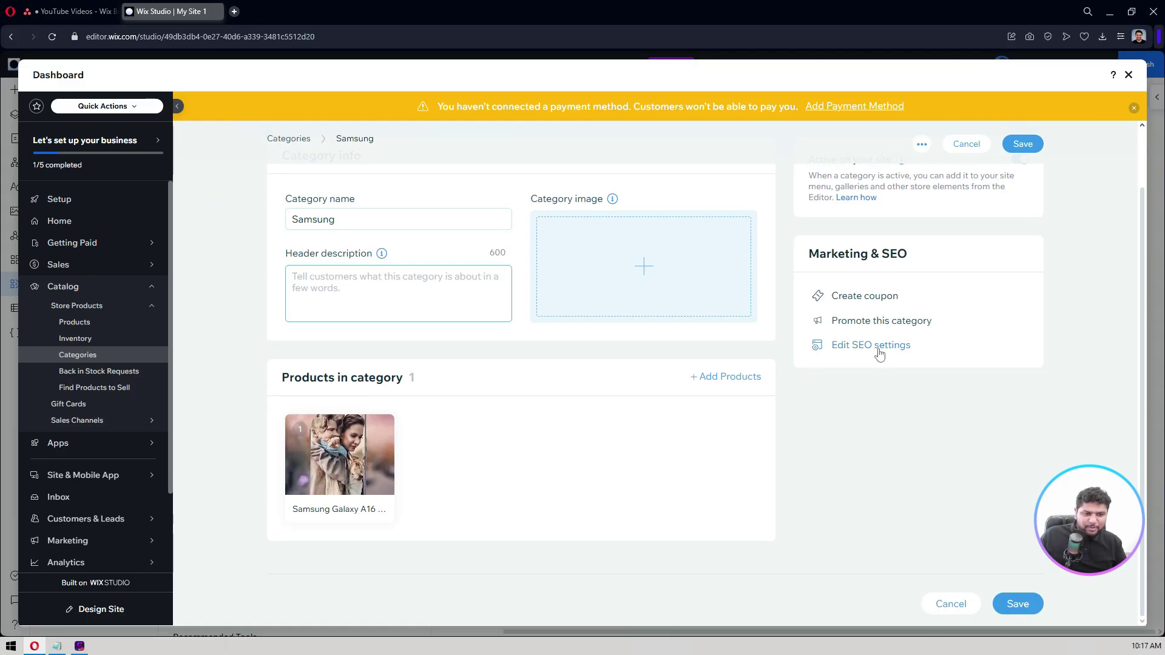
pyautogui.click(91, 345)
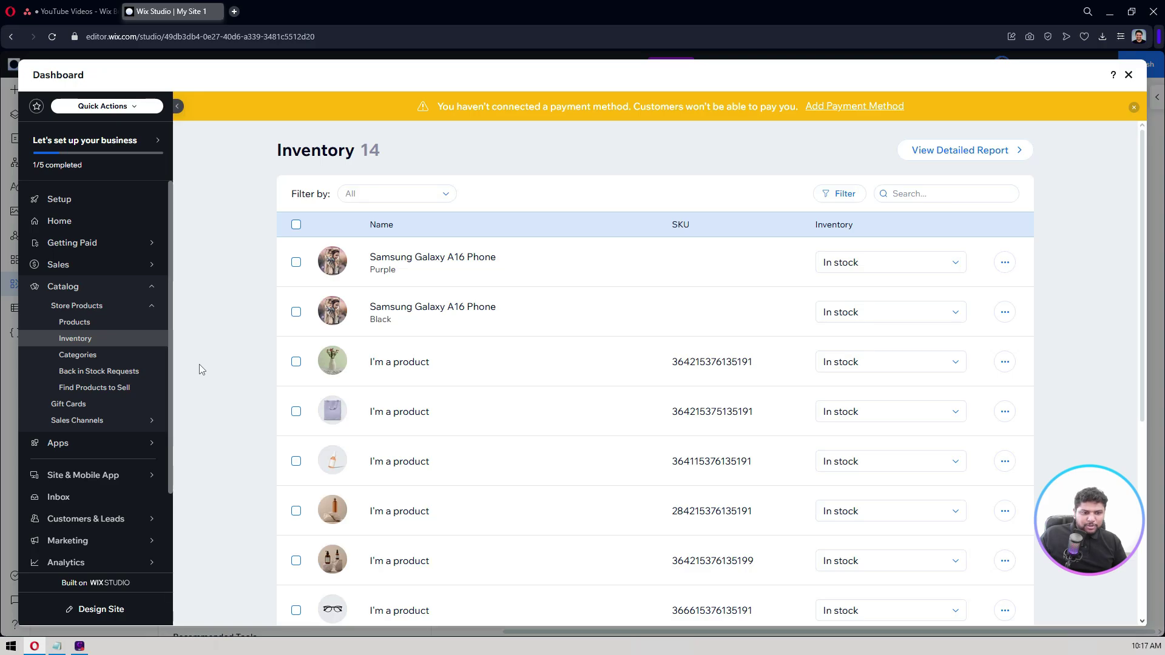
pyautogui.scroll(-4, 750, 290)
pyautogui.scroll(-2, 751, 291)
pyautogui.scroll(6, 714, 427)
pyautogui.scroll(-5, 713, 428)
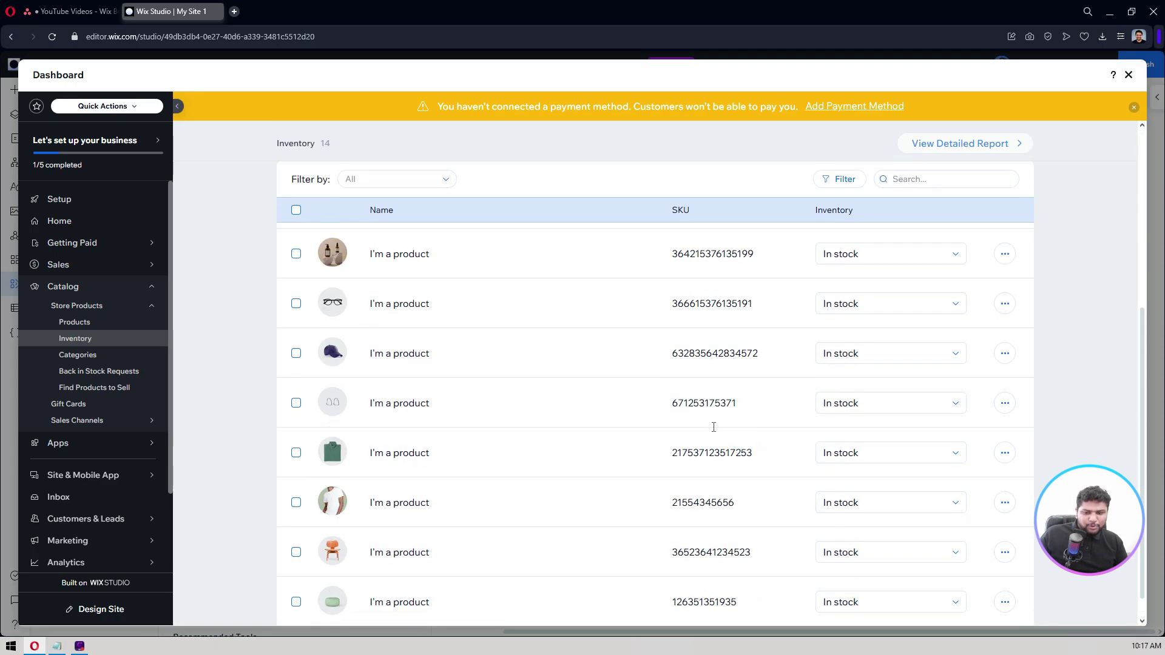
pyautogui.scroll(-1, 714, 427)
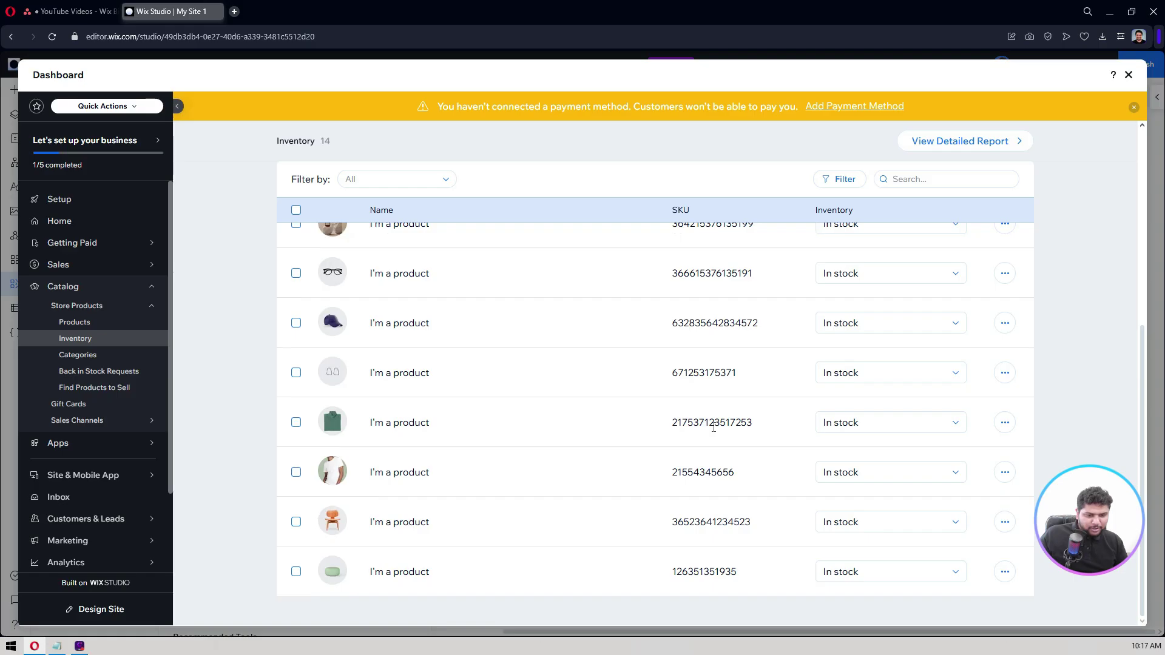
pyautogui.click(296, 372)
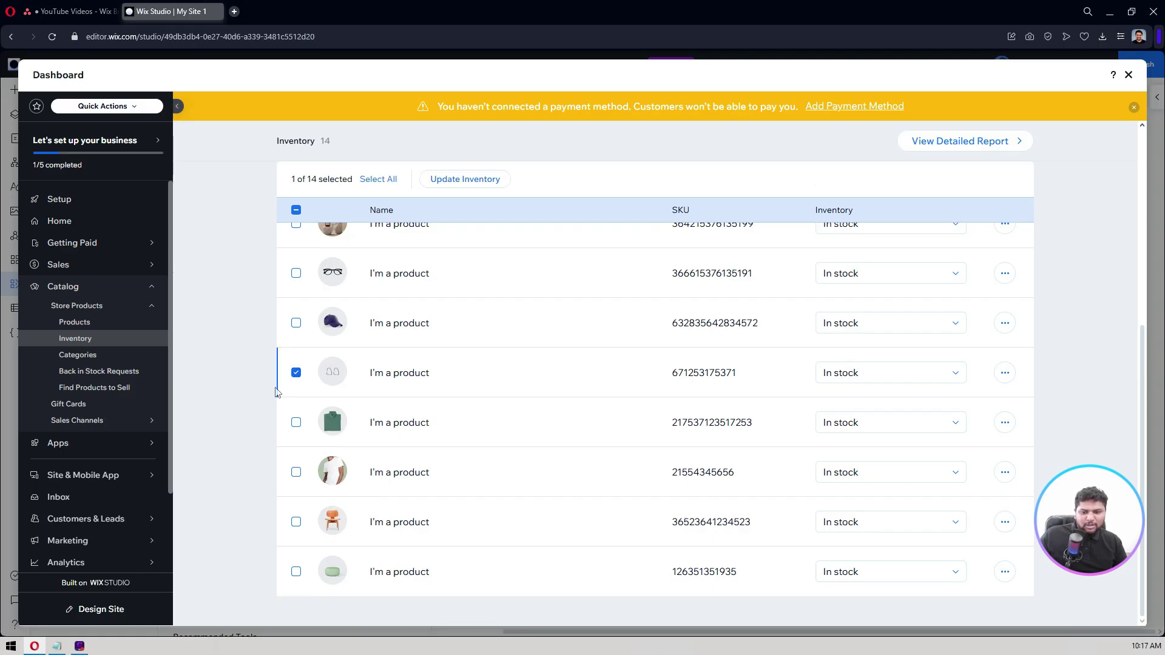
pyautogui.click(884, 374)
pyautogui.click(858, 417)
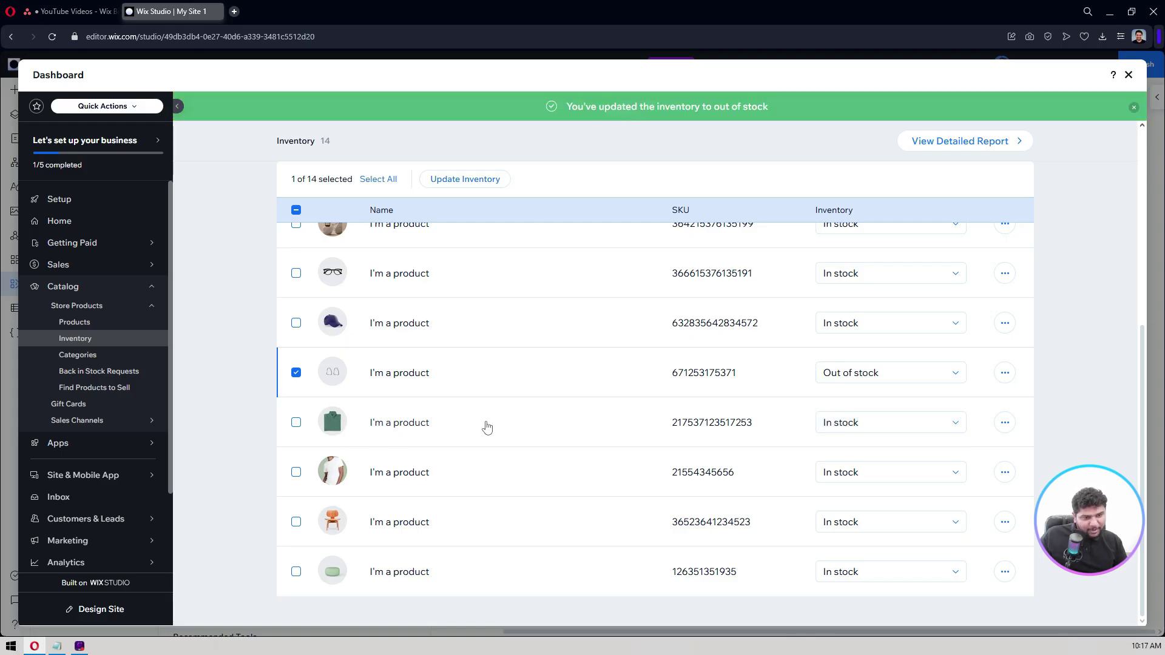
# Review the back in stock requests feature and the print on demand offers for finding products to sell
pyautogui.click(88, 373)
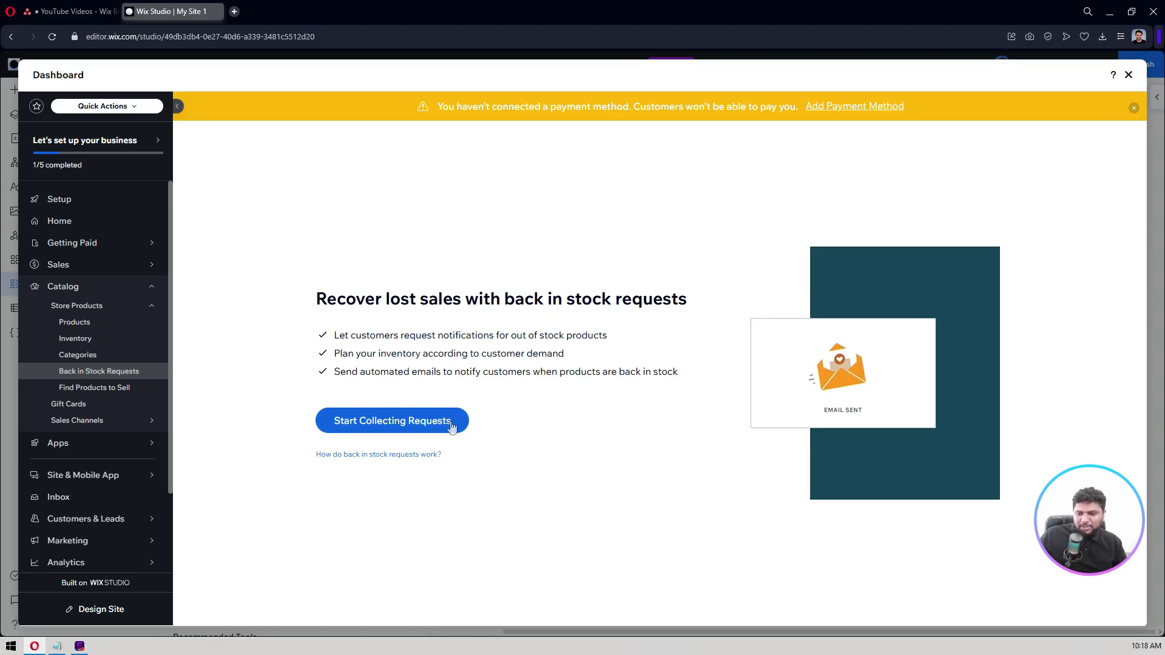
pyautogui.click(132, 394)
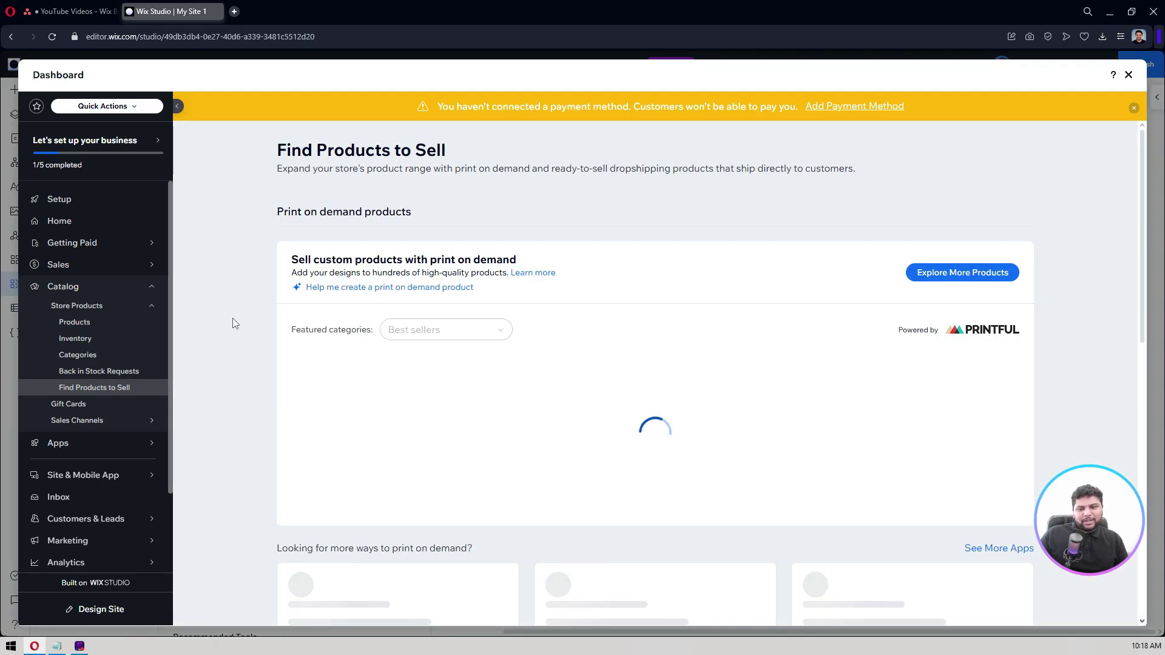
pyautogui.scroll(-1, 285, 286)
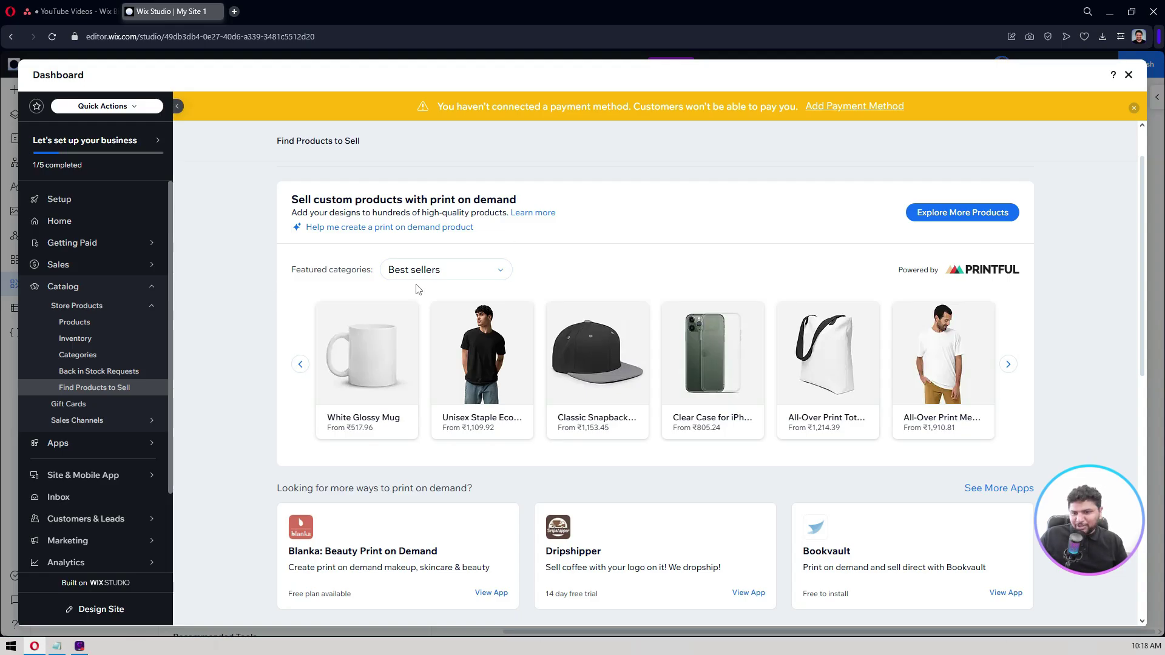
# Review the gift card page and the sales channels home, including the additional channels from the App Market
pyautogui.click(107, 405)
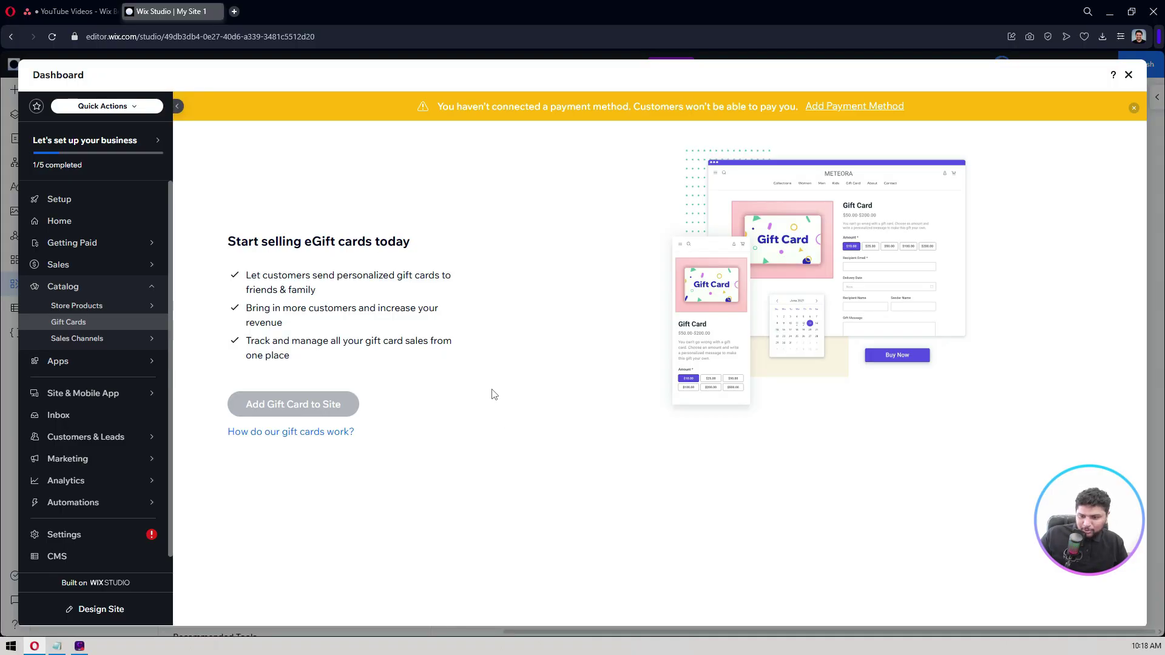
pyautogui.moveTo(100, 341)
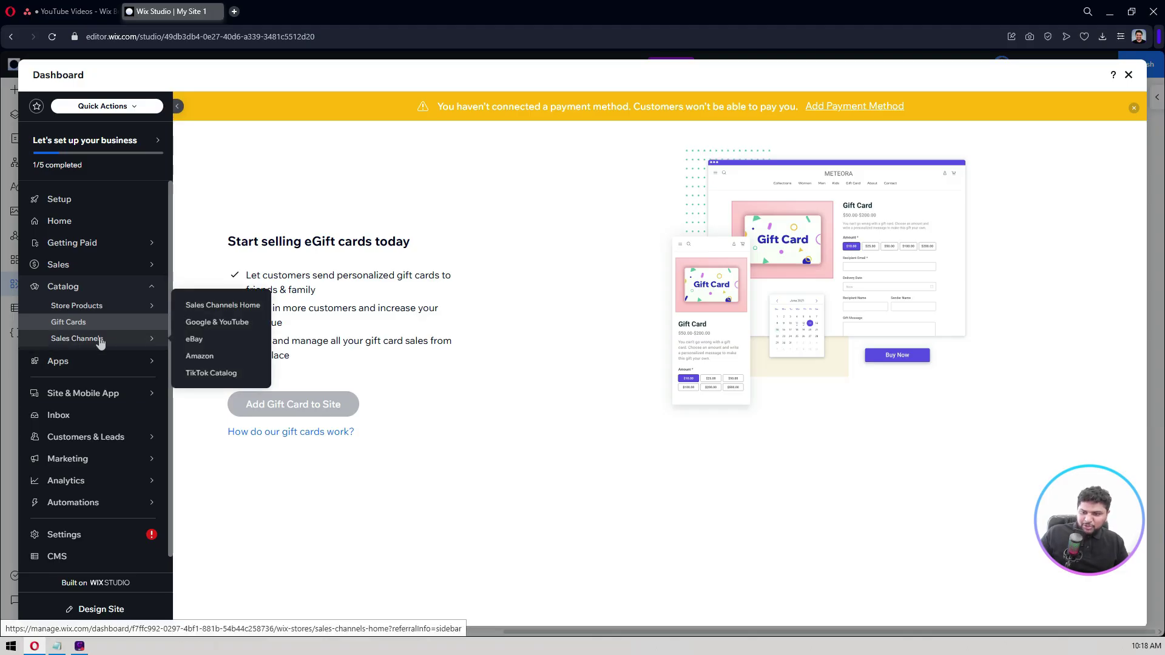
pyautogui.click(100, 342)
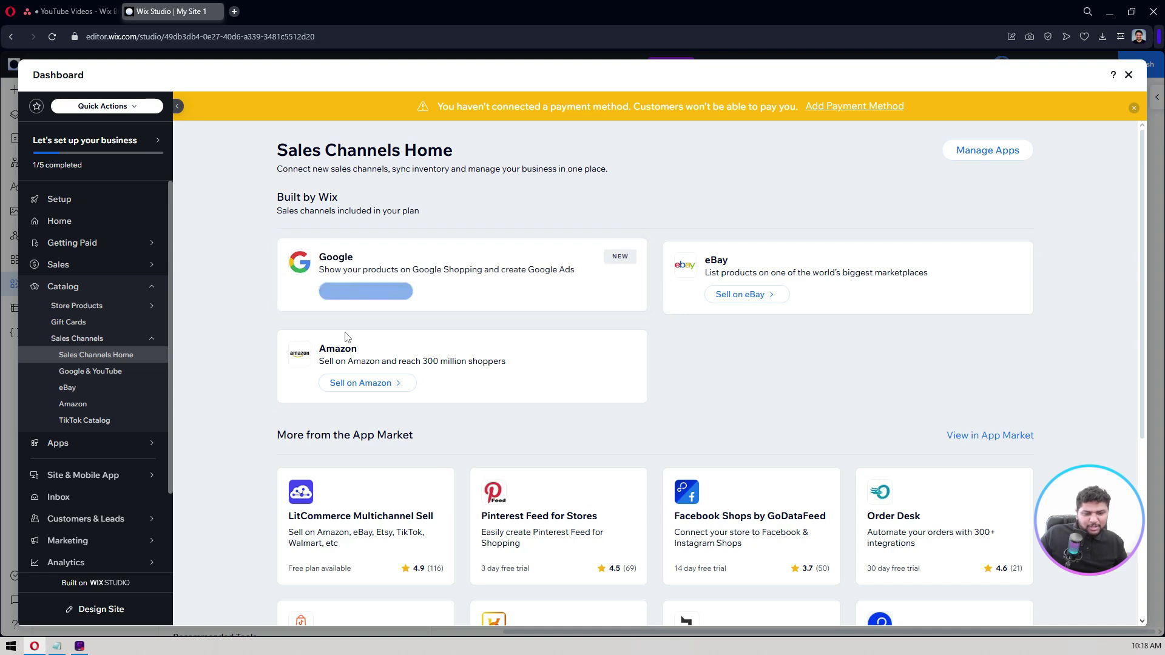
pyautogui.scroll(-3, 237, 360)
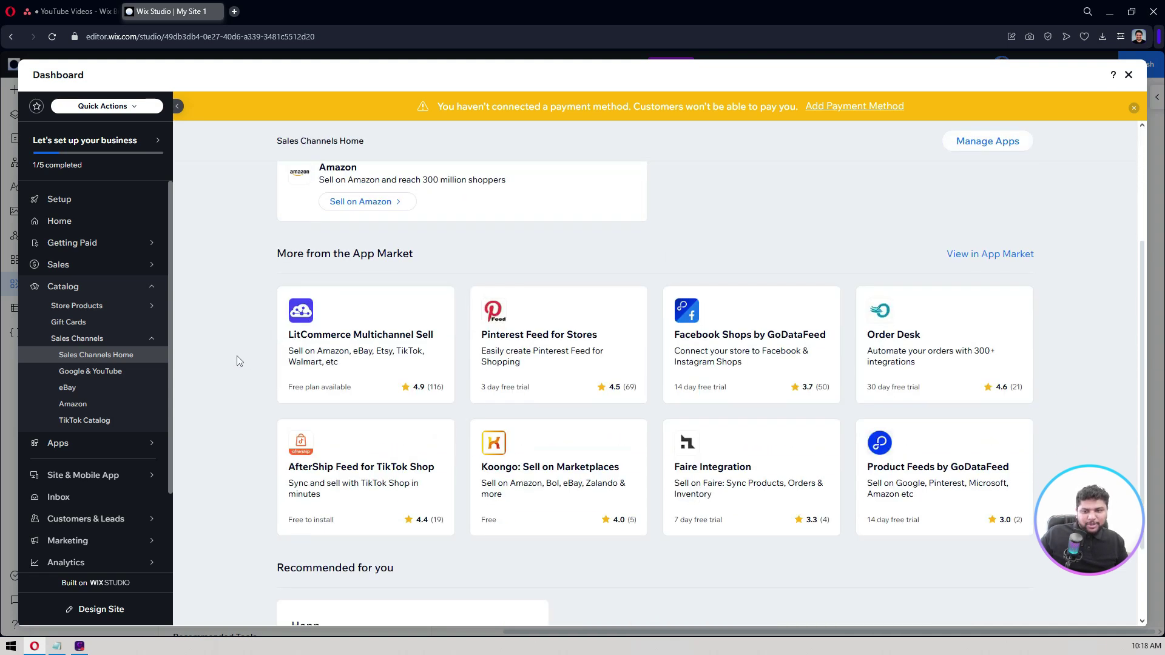
pyautogui.moveTo(294, 254); pyautogui.dragTo(450, 246)
pyautogui.click(462, 249)
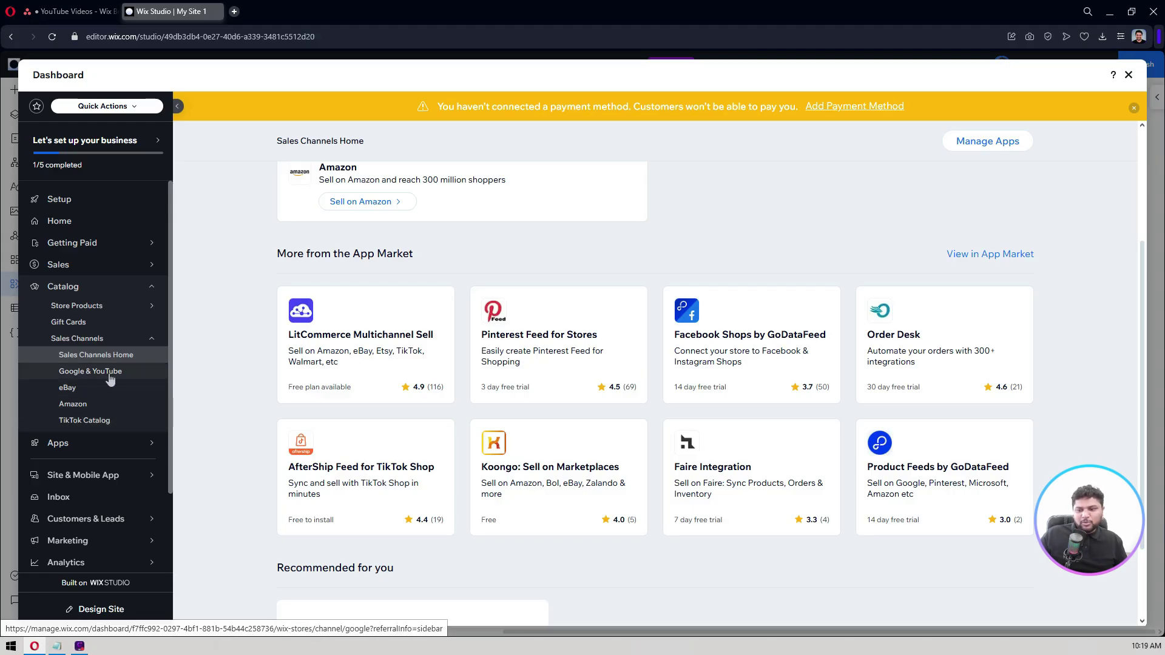
# Collapse the catalog section and open the store's orders overview
pyautogui.click(104, 295)
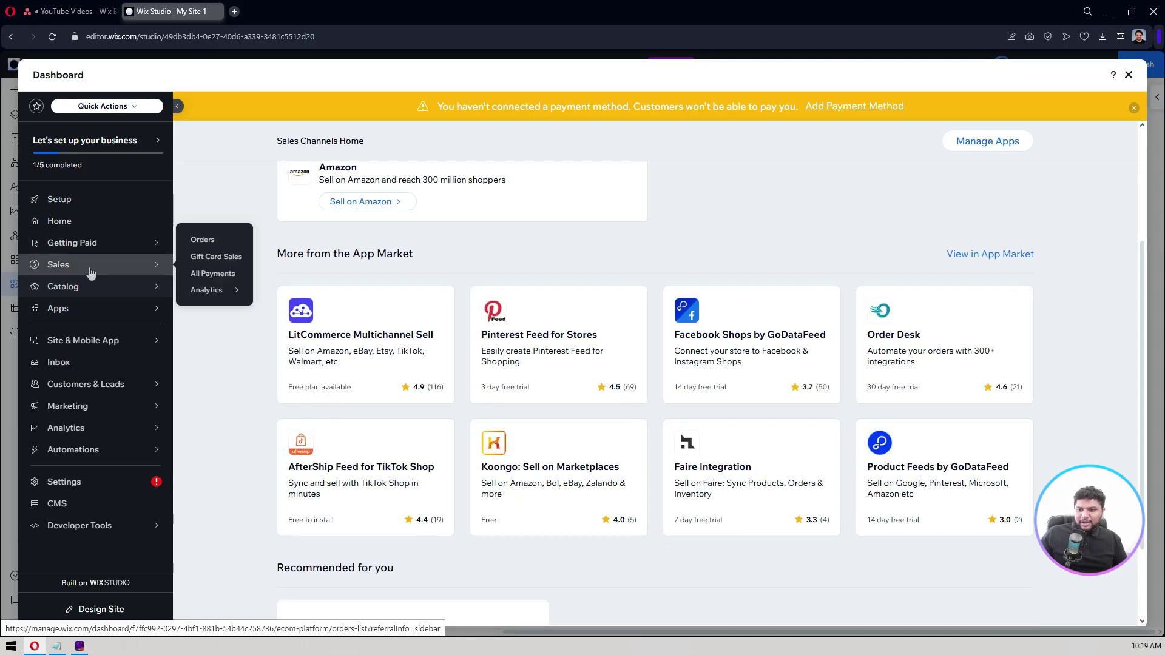
pyautogui.click(90, 271)
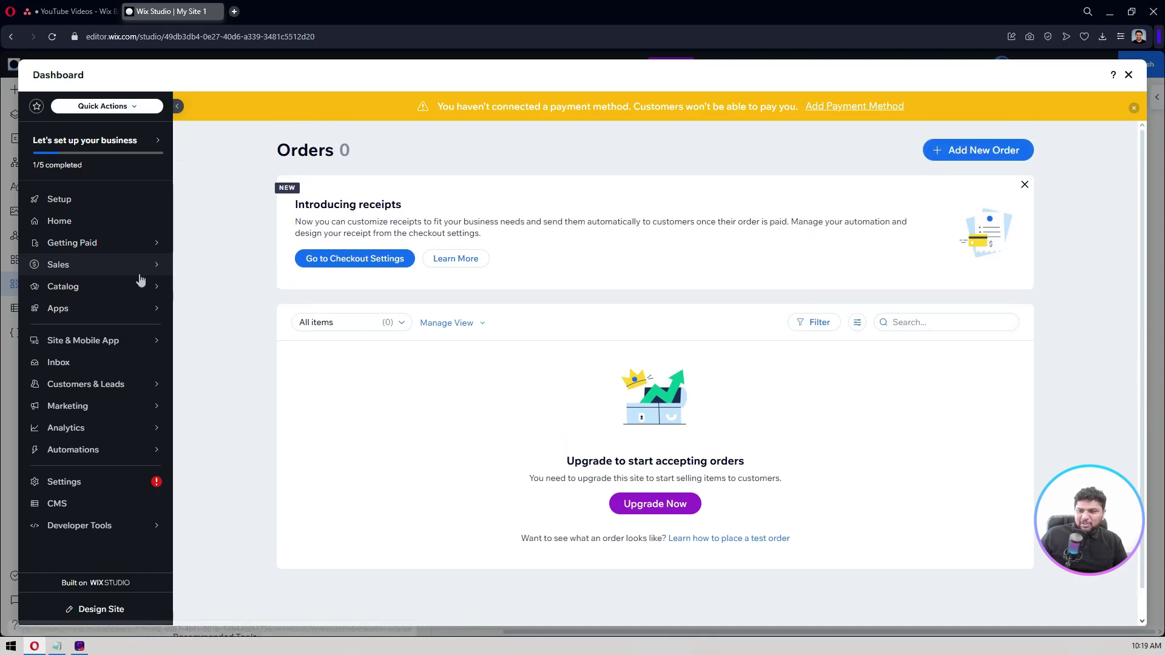
# Open the overview of all customer payments in the store's sales section
pyautogui.moveTo(129, 263)
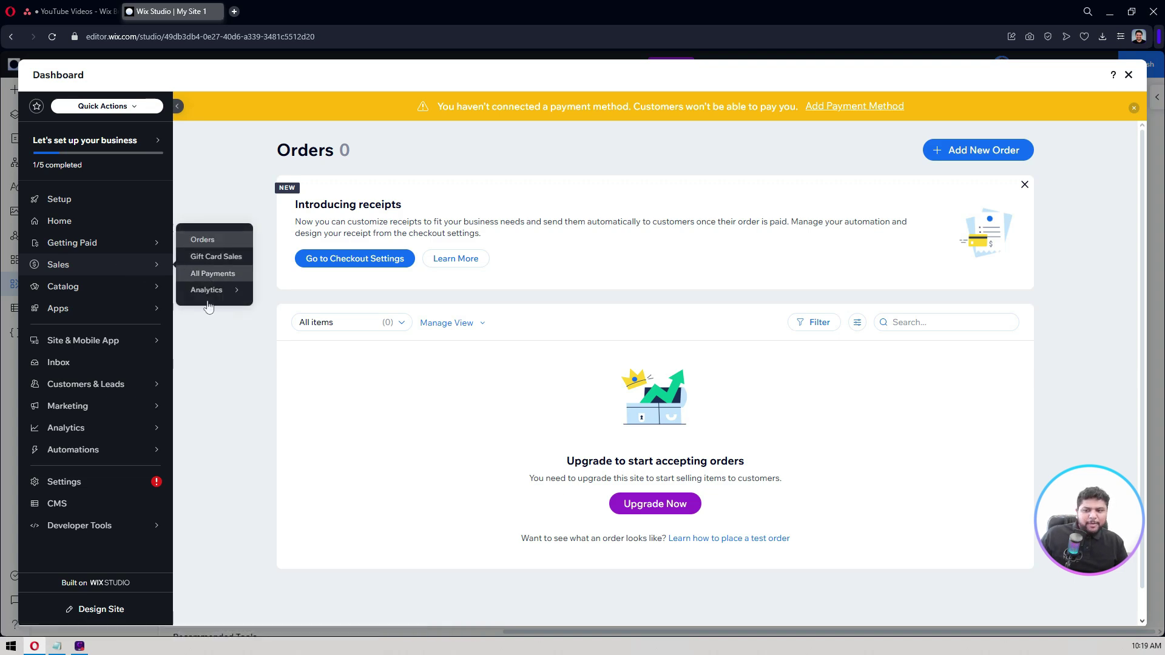
pyautogui.click(210, 275)
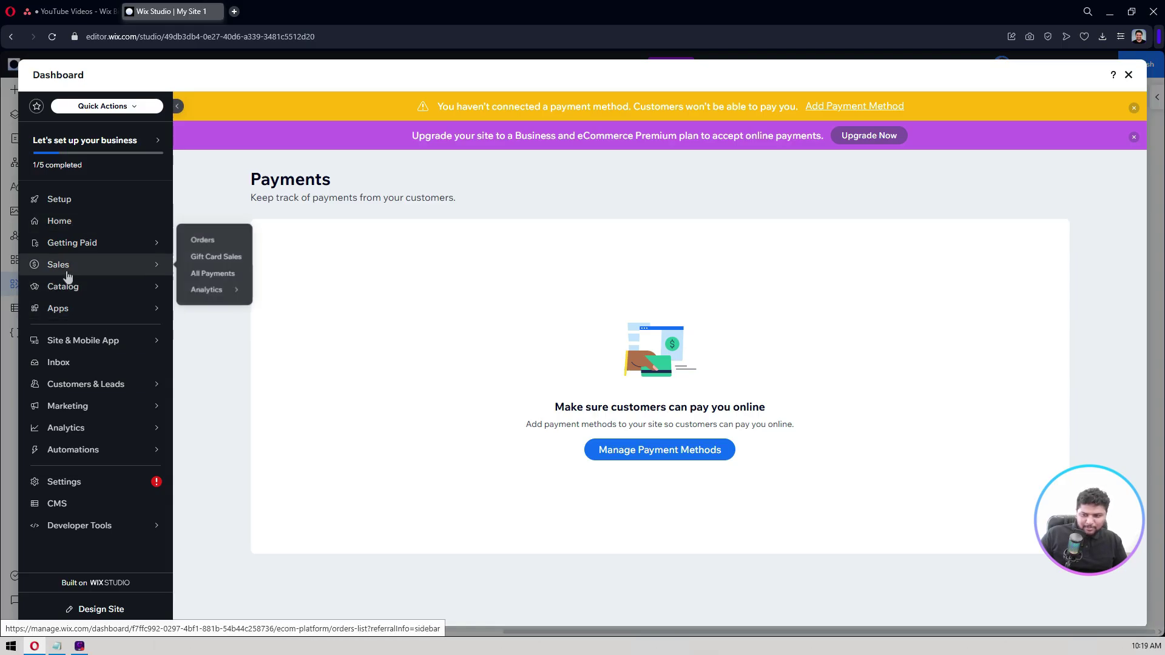
pyautogui.moveTo(82, 297)
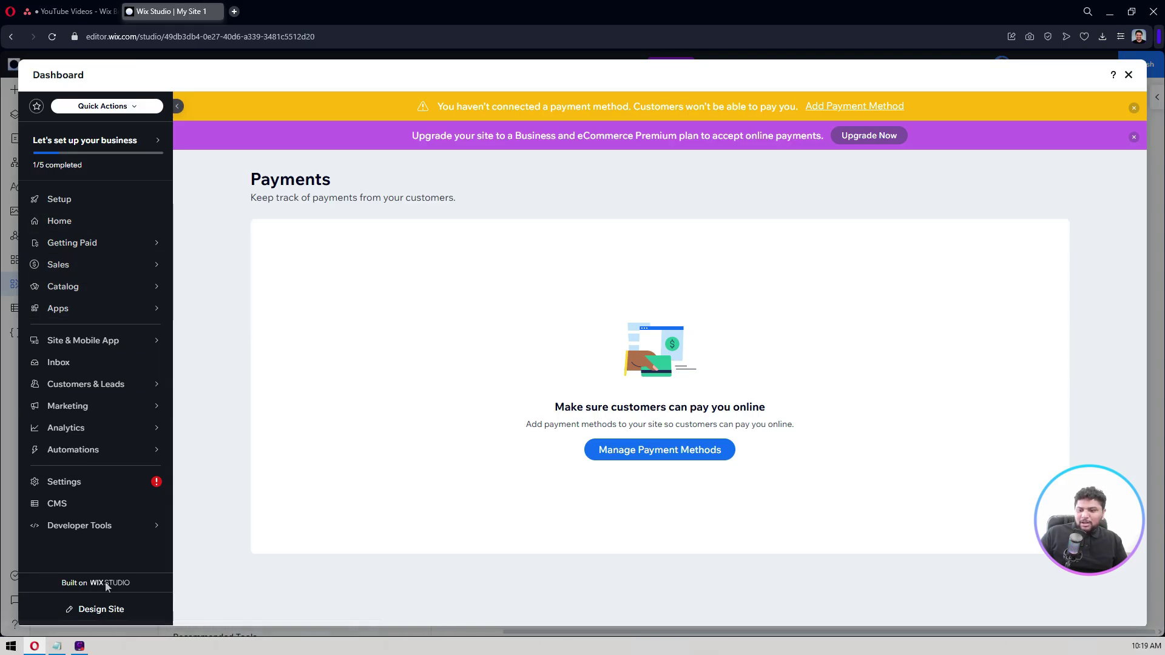
# In the settings for accepting payments, confirm India as the business location and review the available payment providers
pyautogui.click(67, 484)
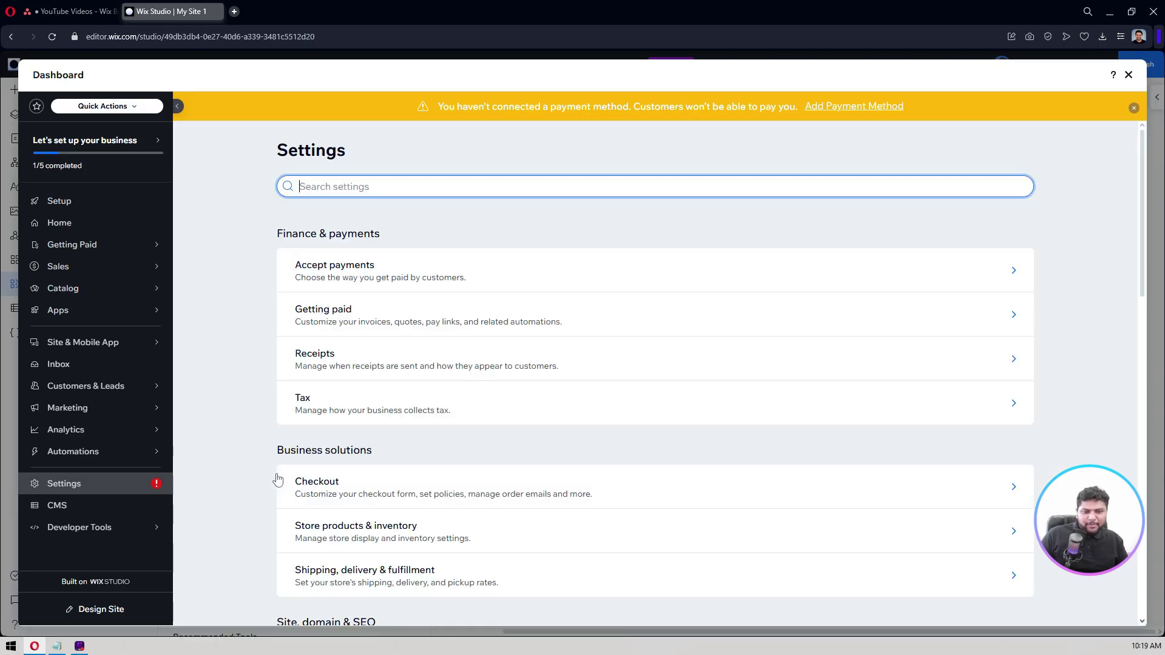
pyautogui.click(339, 281)
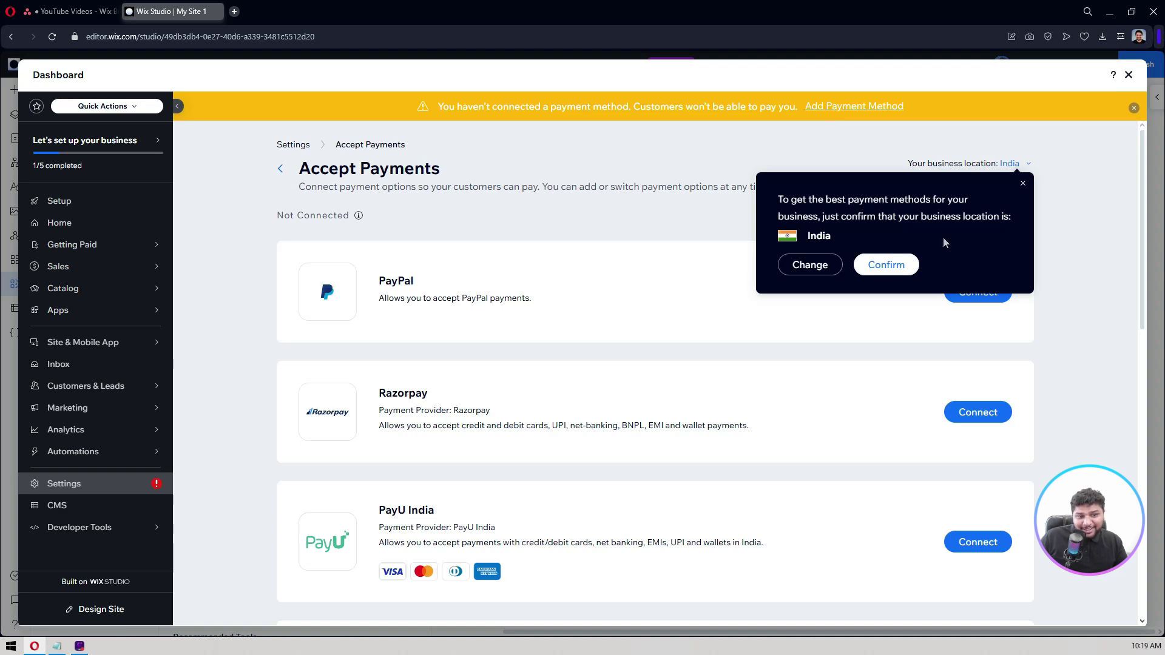
pyautogui.click(888, 264)
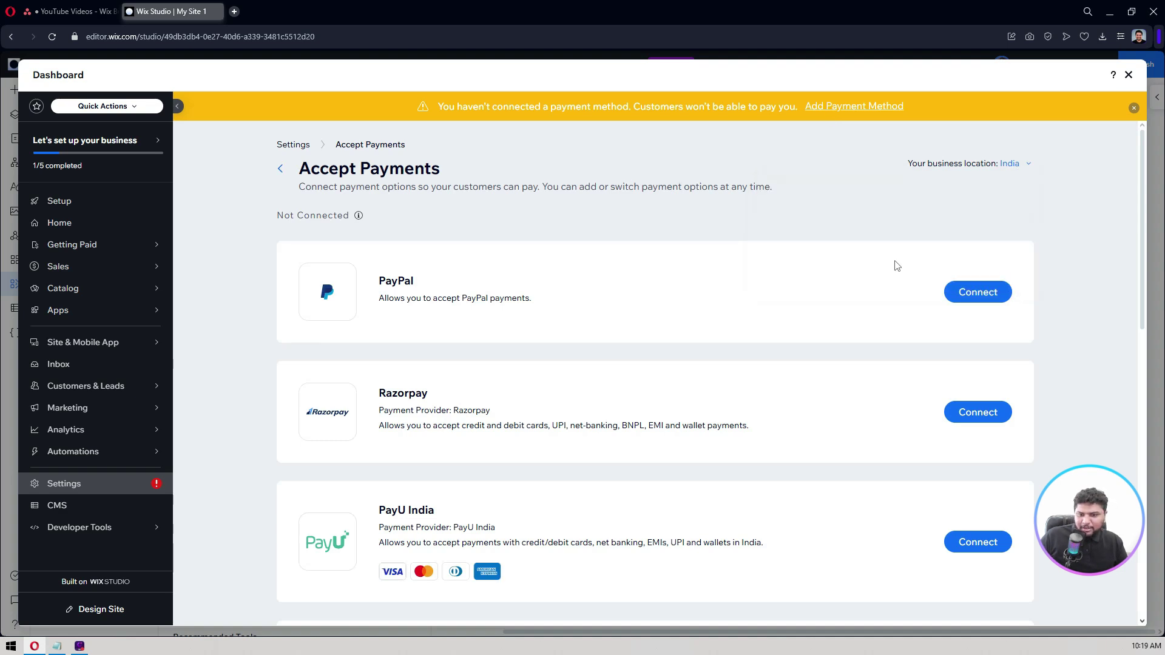
pyautogui.scroll(-3, 896, 266)
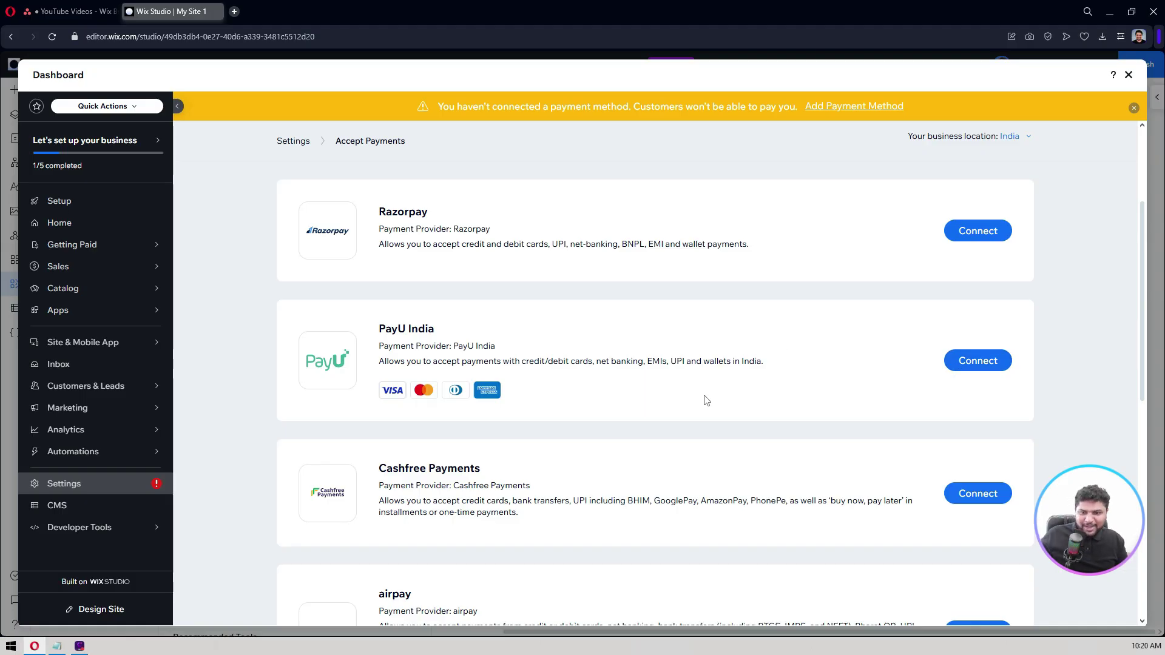
pyautogui.scroll(3, 706, 400)
# Return to the general settings and examine the customer and delivery fields of the checkout form, leaving the form unedited
pyautogui.click(312, 148)
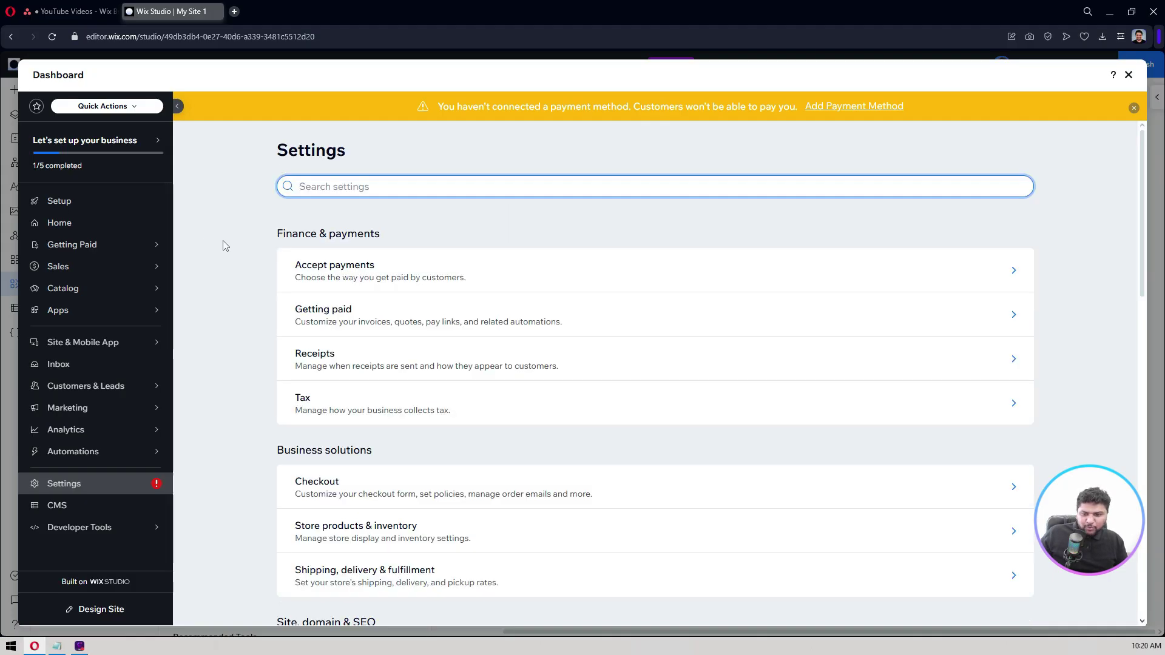
pyautogui.scroll(-1, 225, 246)
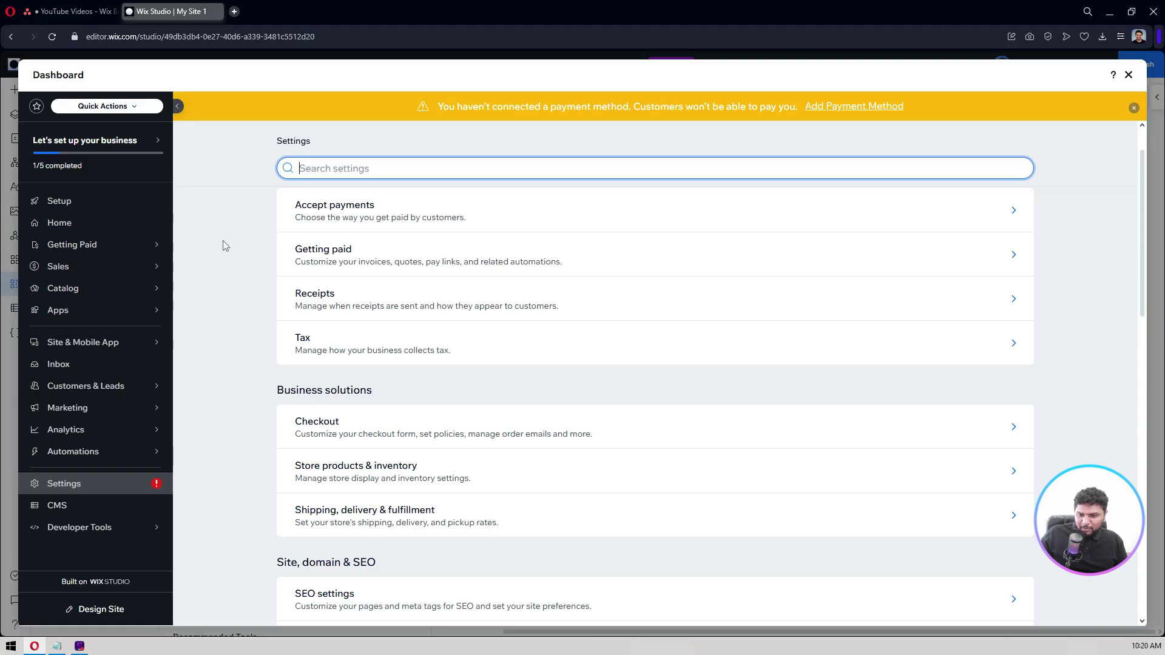
pyautogui.scroll(-2, 223, 243)
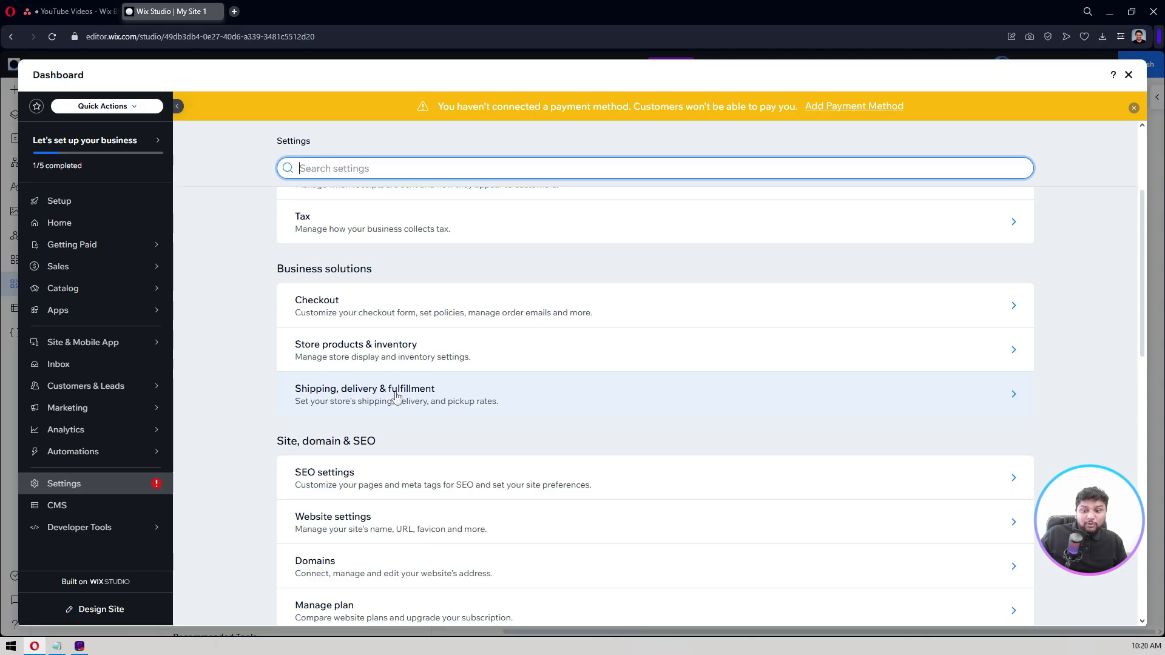
pyautogui.click(386, 314)
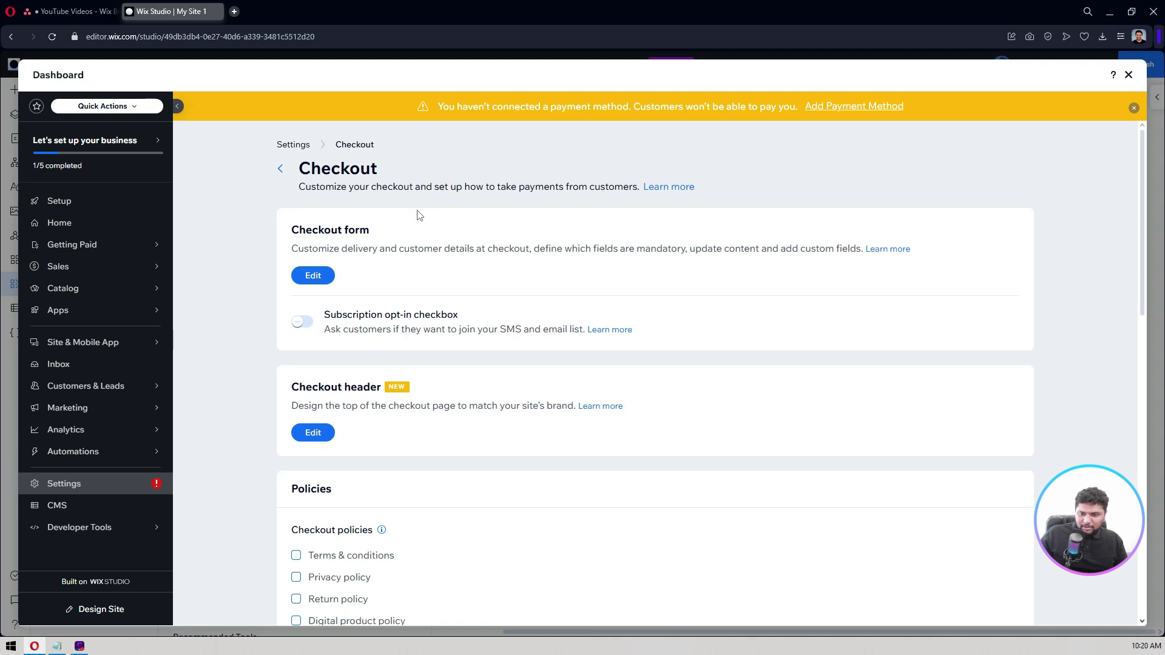
pyautogui.click(313, 276)
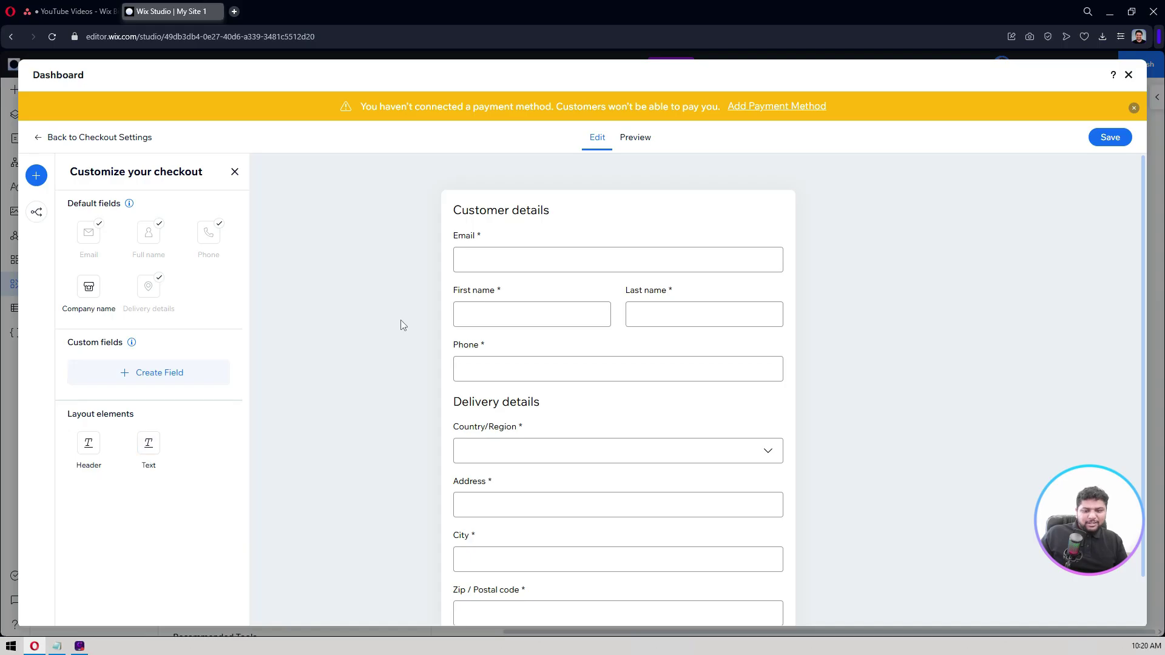
pyautogui.scroll(-1, 458, 315)
pyautogui.scroll(1, 463, 323)
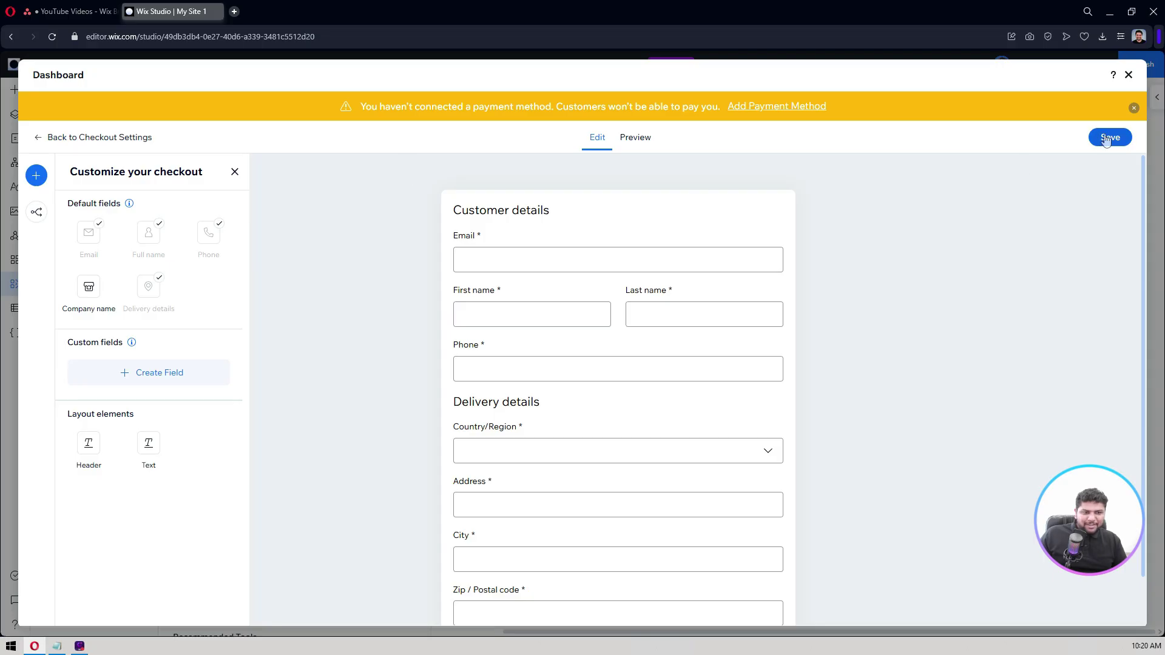
pyautogui.click(76, 138)
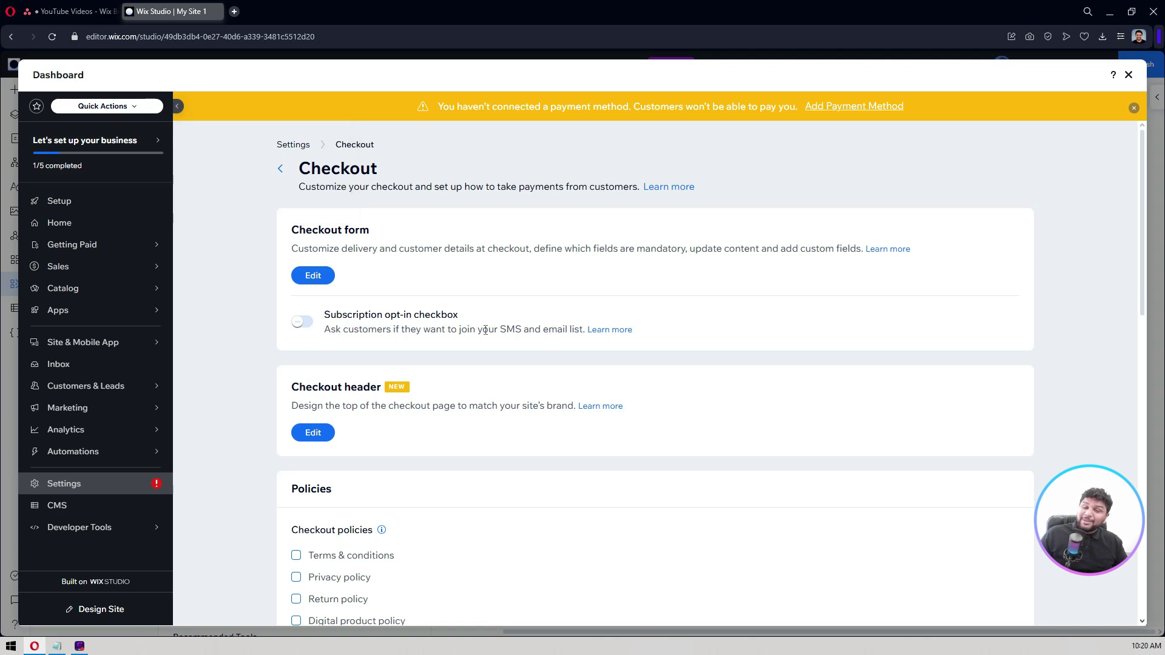
# Review the business name and logo options for the checkout header and close them without saving
pyautogui.scroll(-1, 224, 364)
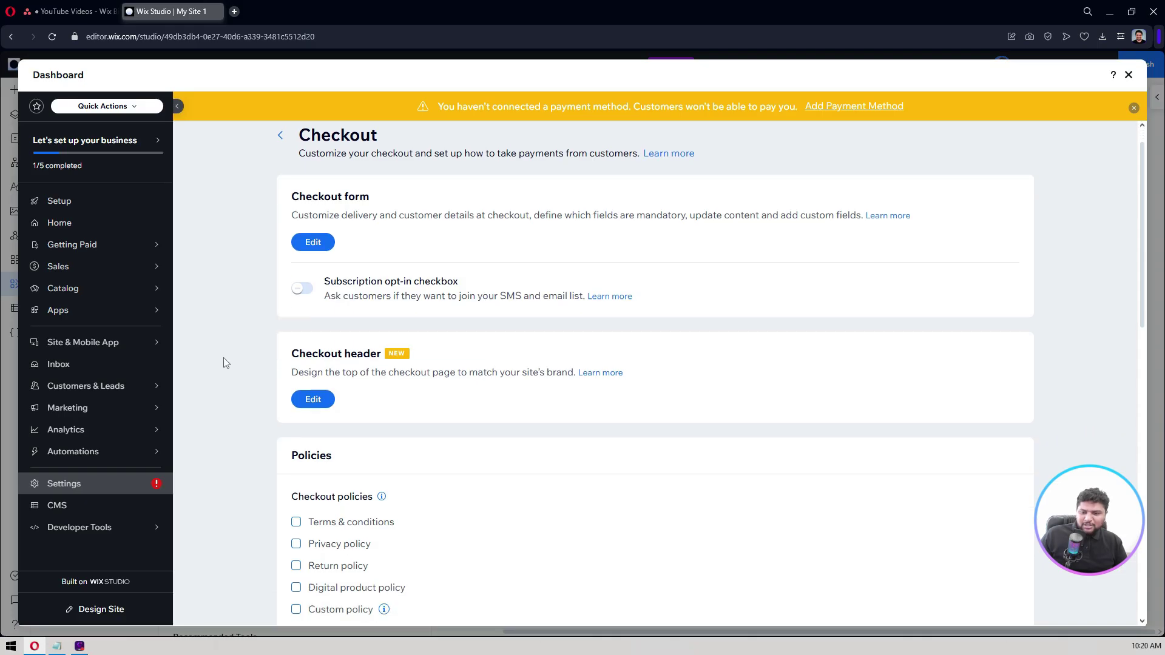
pyautogui.click(313, 372)
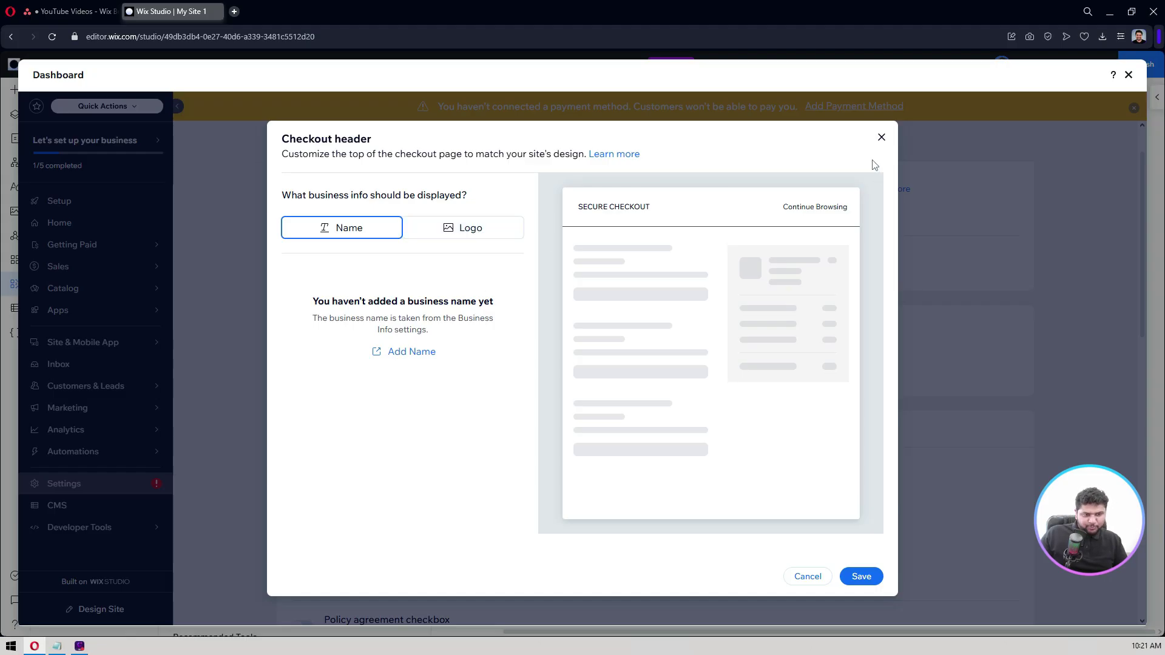
pyautogui.click(880, 138)
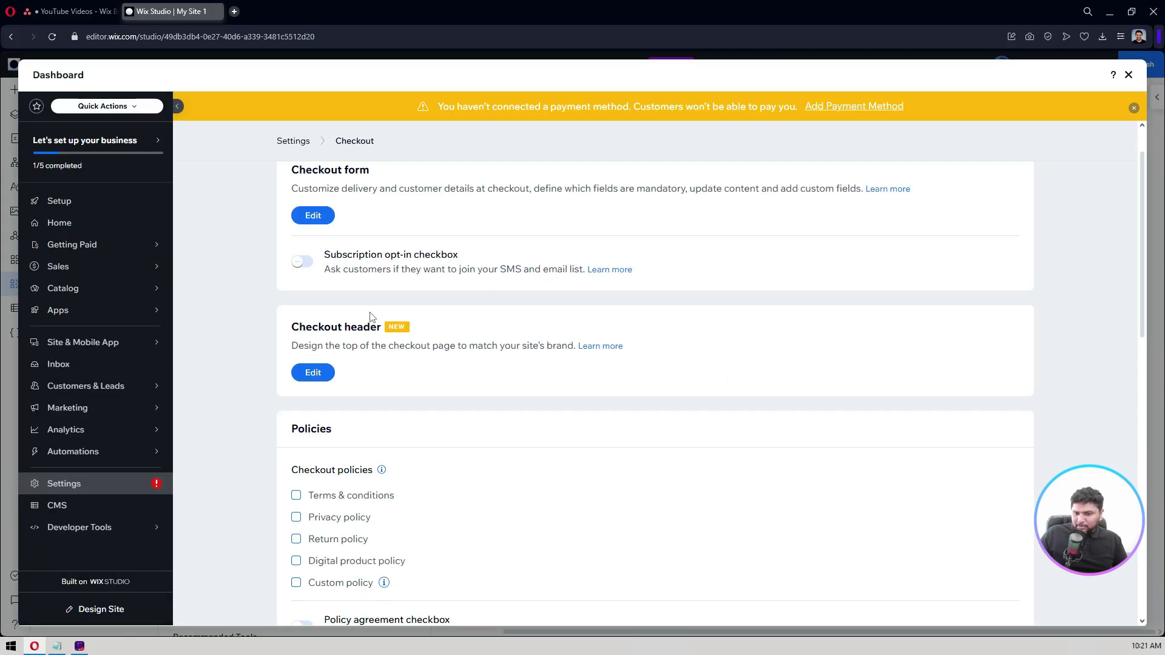
# Return to the general settings and review the domestic and international rates for shipping, delivery and fulfillment
pyautogui.click(303, 147)
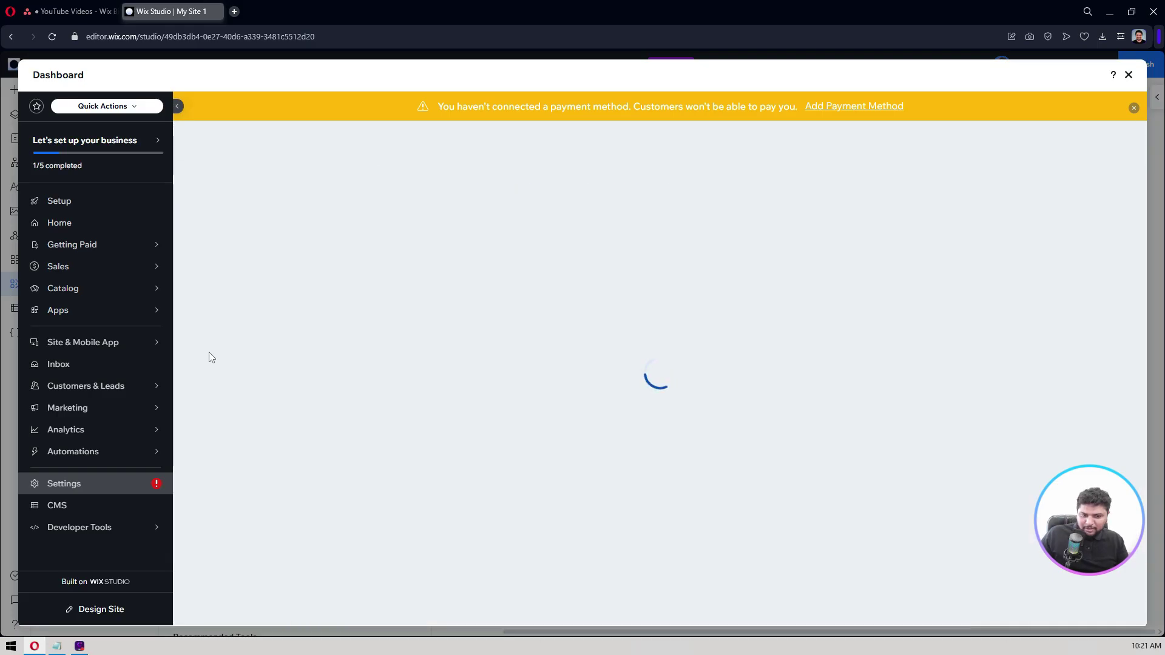
pyautogui.scroll(-2, 211, 357)
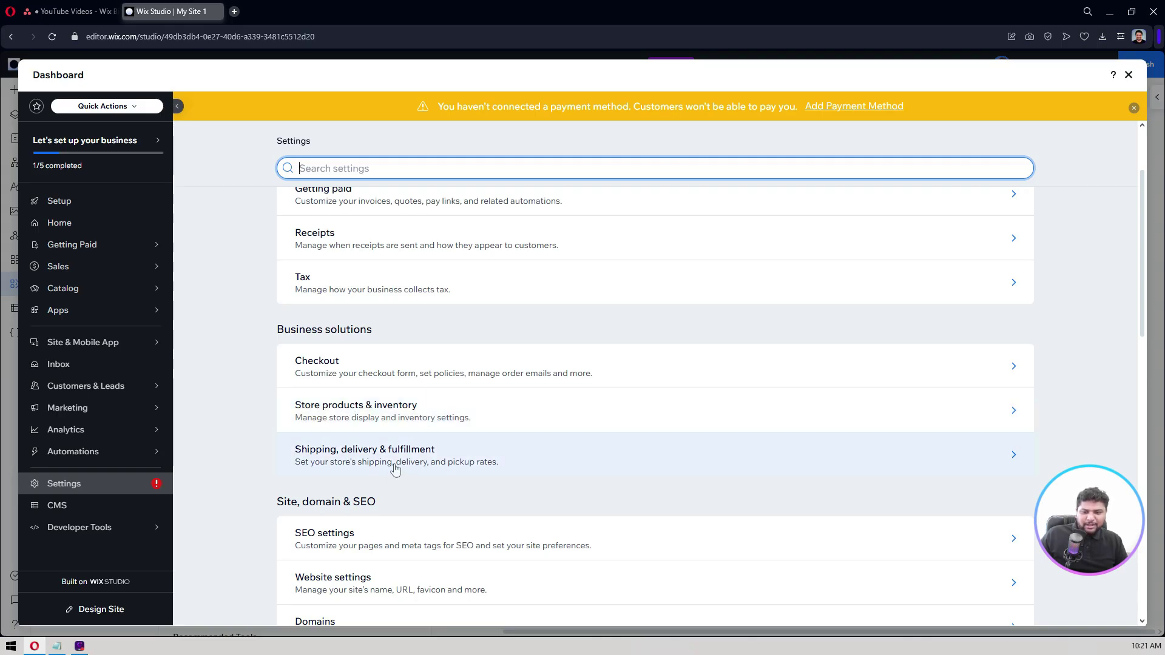
pyautogui.click(374, 463)
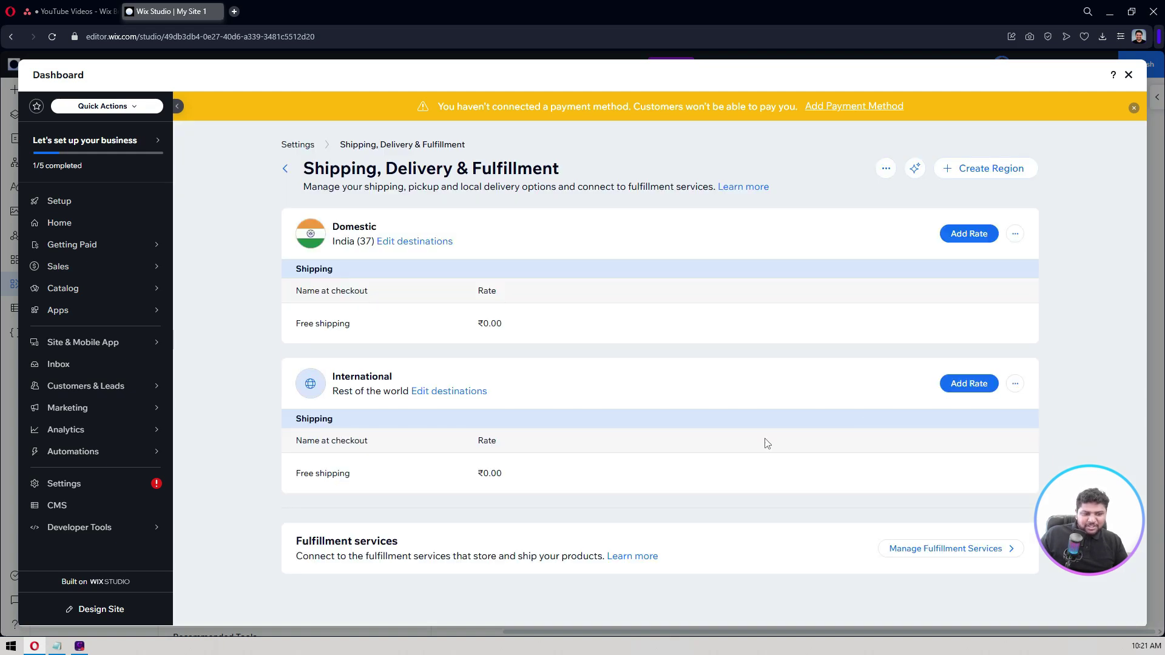
pyautogui.moveTo(324, 482)
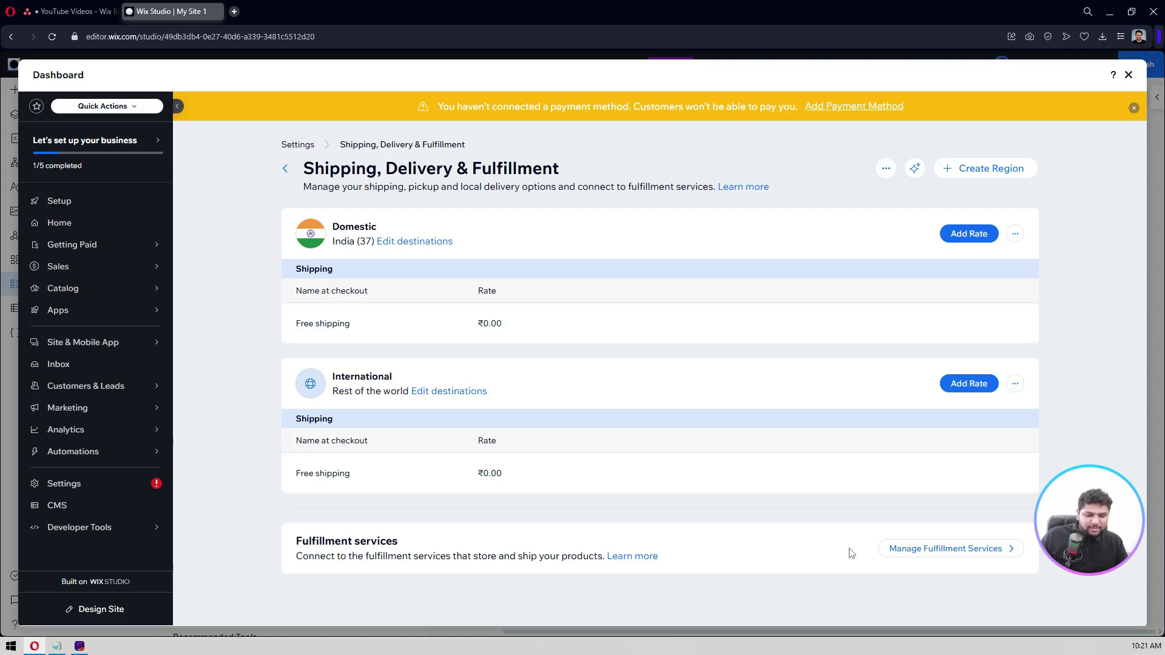
# Review the order fulfillment services, including the third-party logistics apps and forwarding orders by email
pyautogui.click(898, 549)
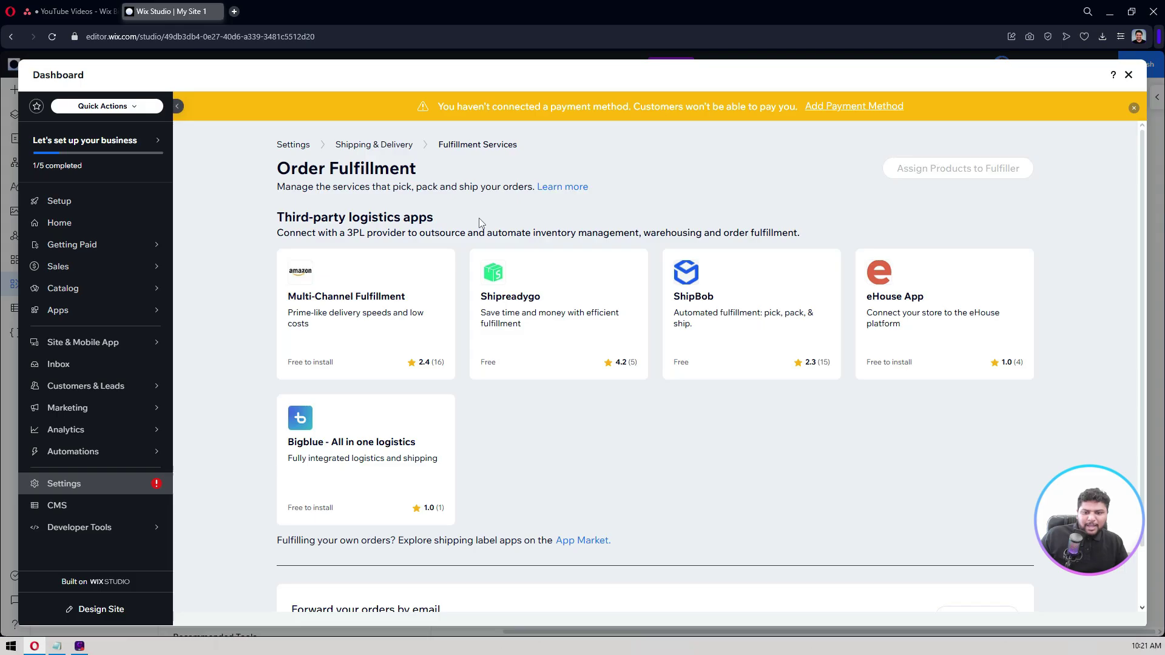
pyautogui.scroll(-1, 374, 310)
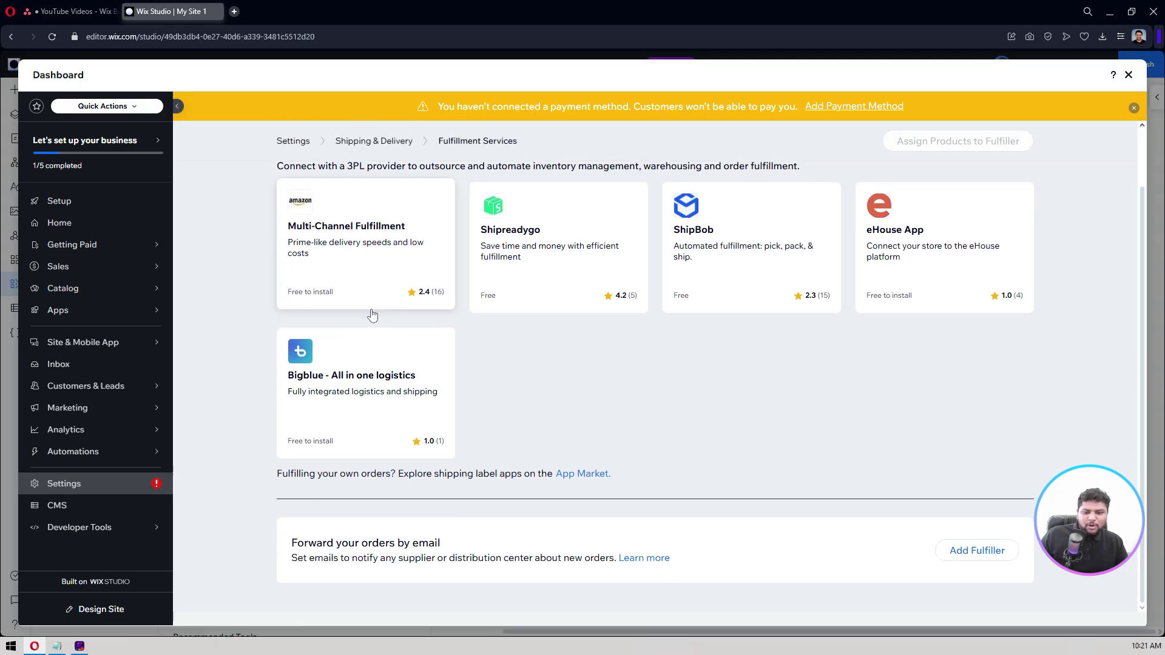
pyautogui.moveTo(376, 544); pyautogui.dragTo(462, 539)
pyautogui.click(467, 561)
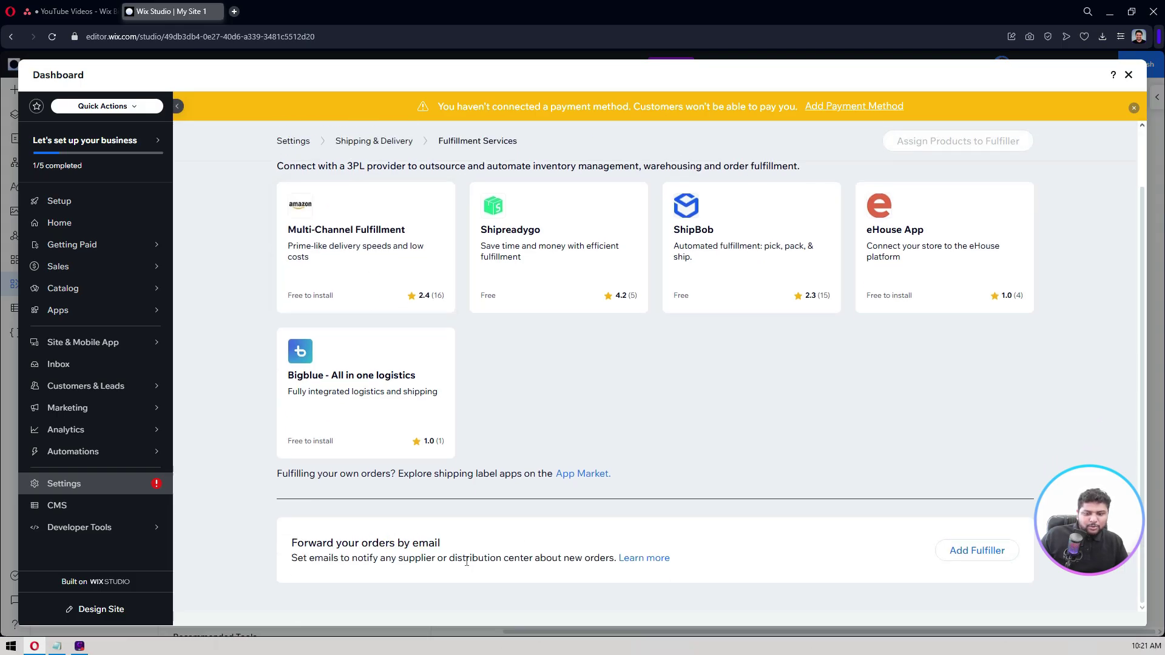
pyautogui.scroll(1, 467, 562)
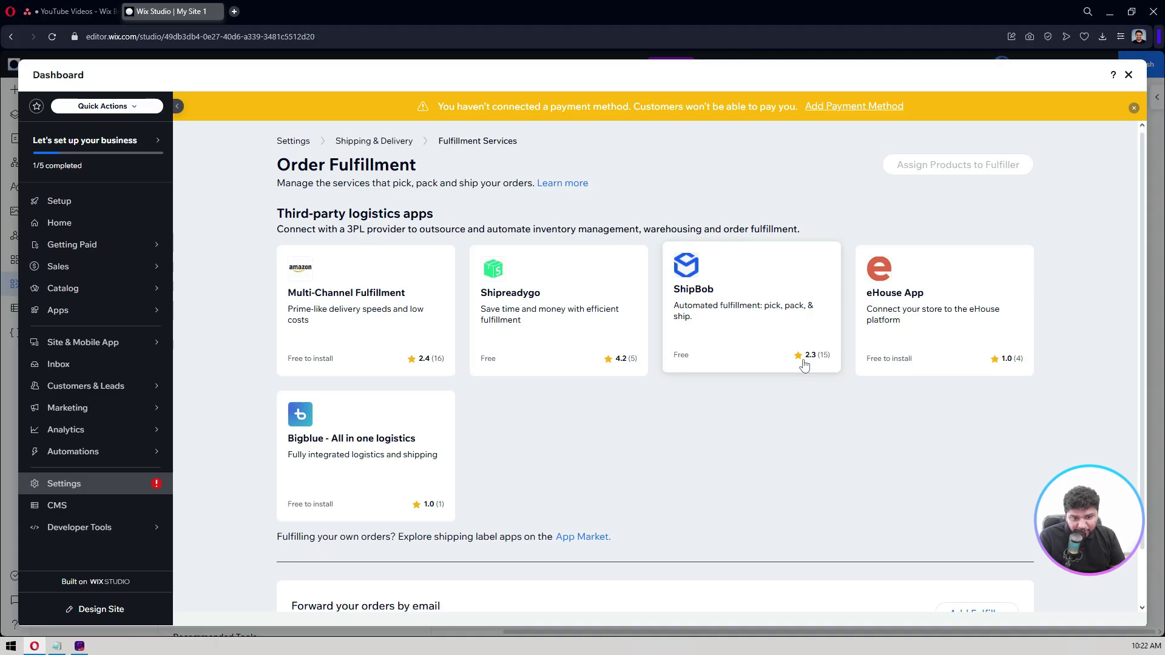
pyautogui.scroll(-1, 806, 366)
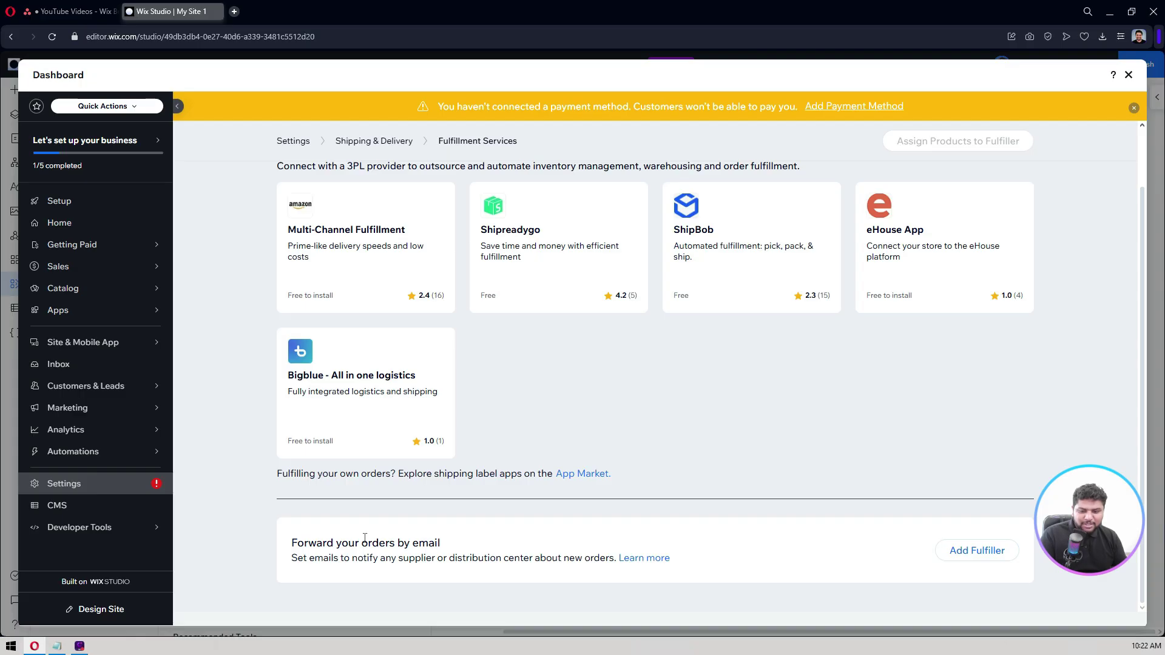
# Inspect the name, email address and notification timing options for adding a fulfiller, and cancel without adding one
pyautogui.moveTo(296, 543); pyautogui.dragTo(438, 543)
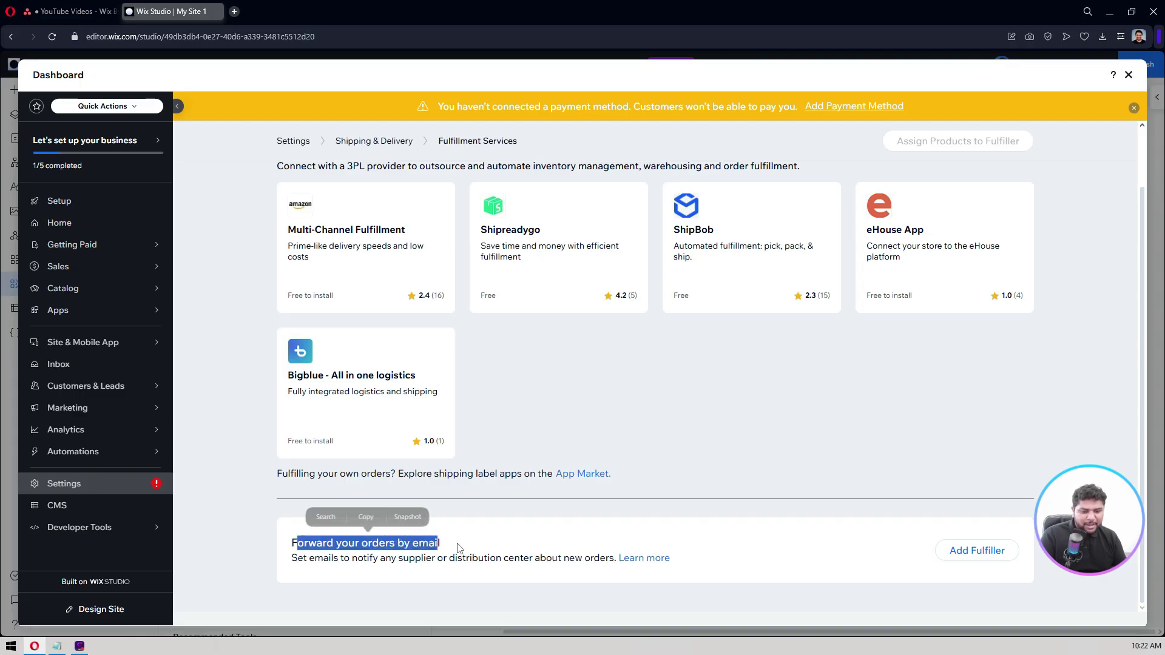
pyautogui.click(986, 550)
pyautogui.click(502, 328)
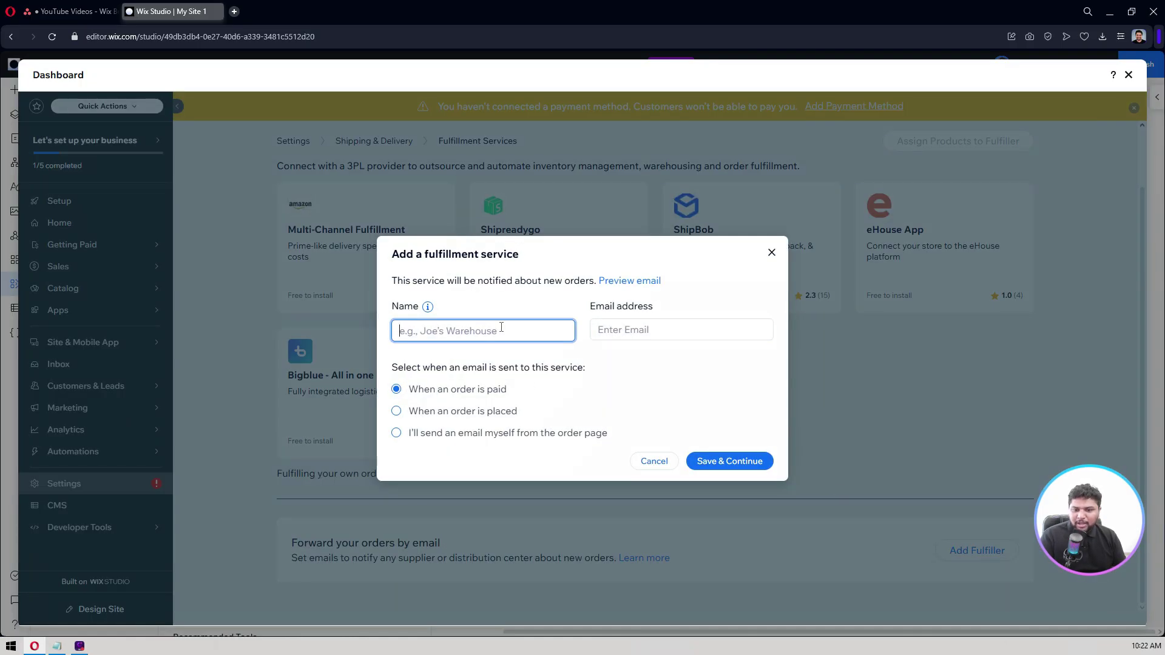
pyautogui.click(644, 328)
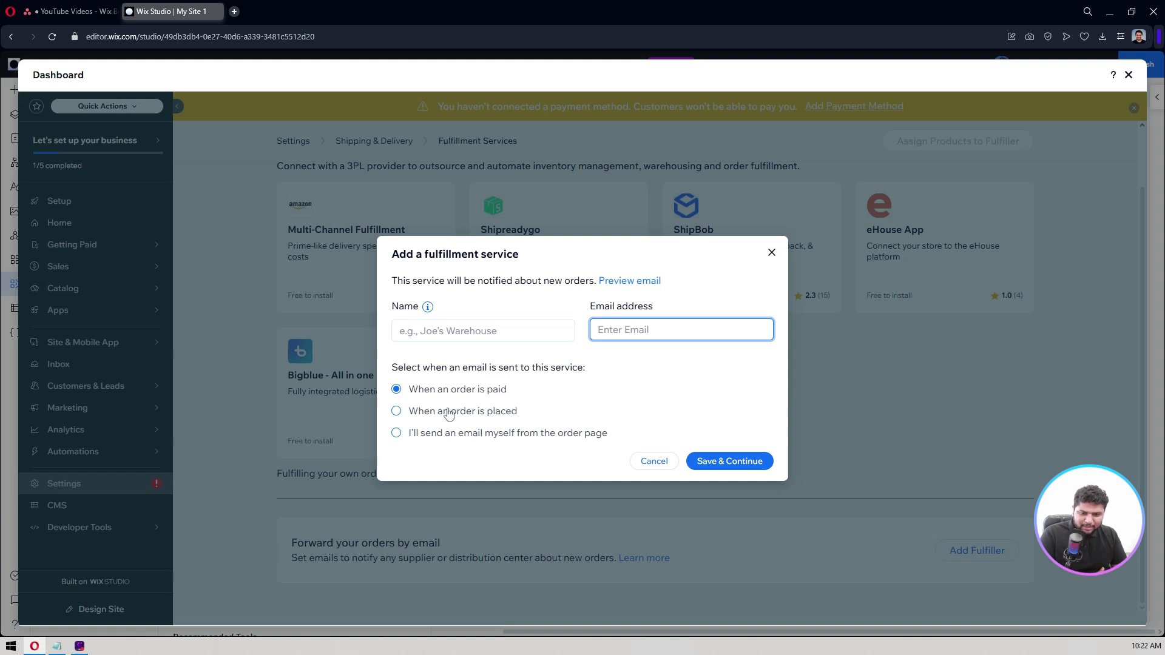
pyautogui.click(652, 461)
pyautogui.scroll(2, 571, 378)
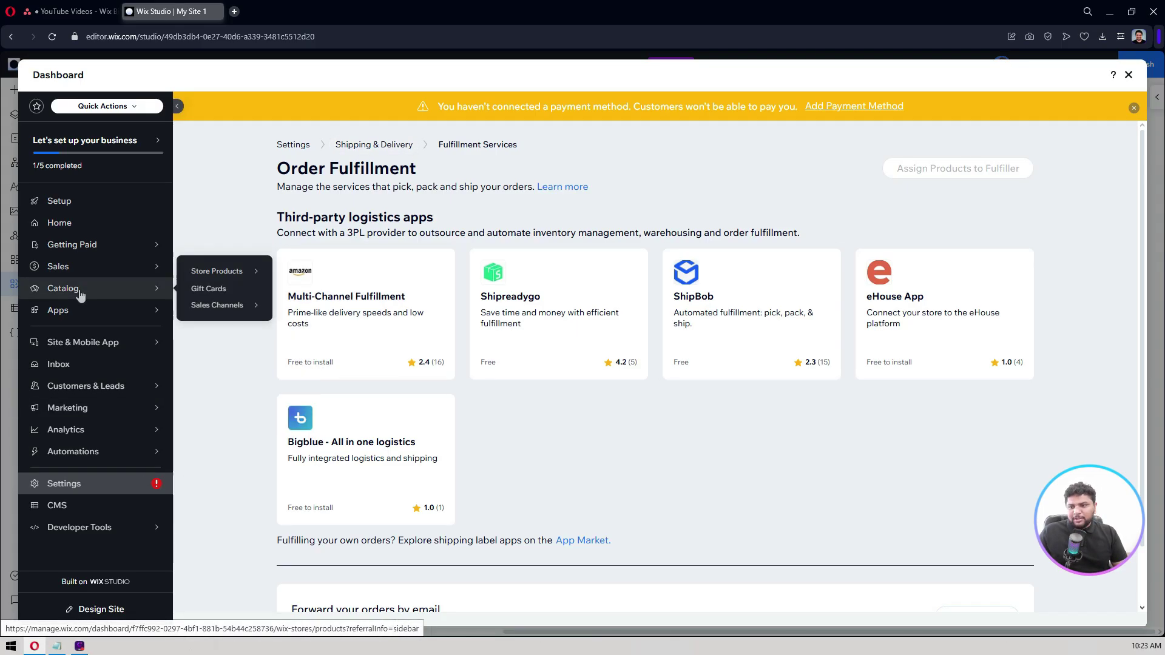
# Close the dashboard and the domain choice, and review the Wix Stores management options and recommended tools in the editor
pyautogui.click(1128, 74)
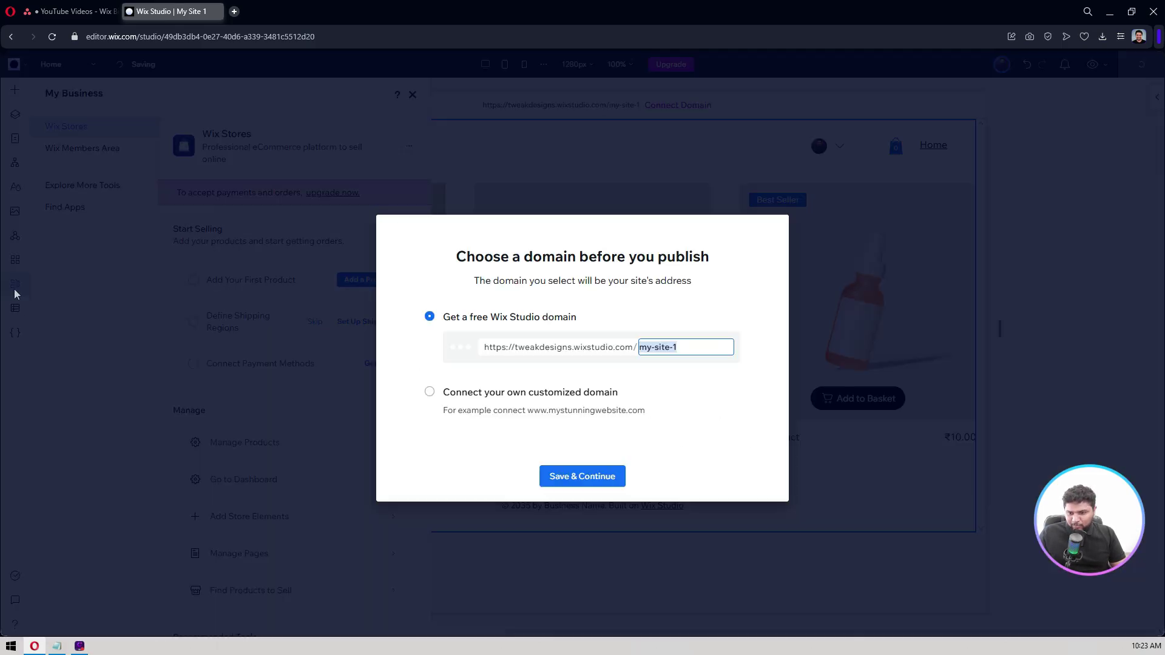
pyautogui.click(775, 229)
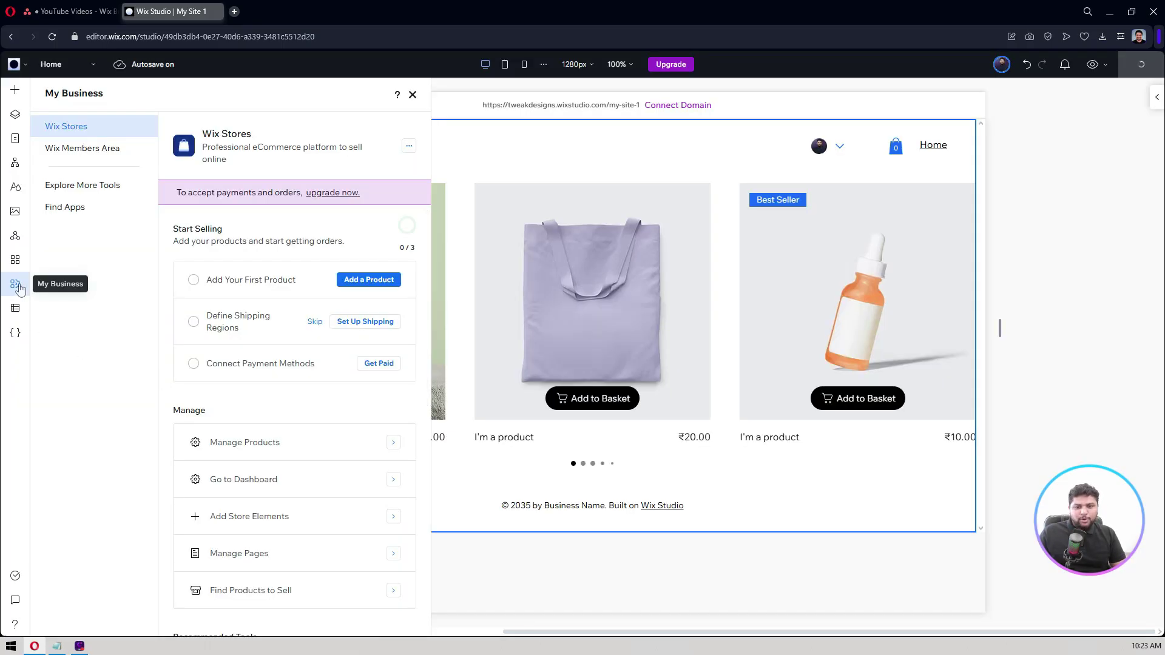
pyautogui.click(16, 285)
pyautogui.click(16, 285)
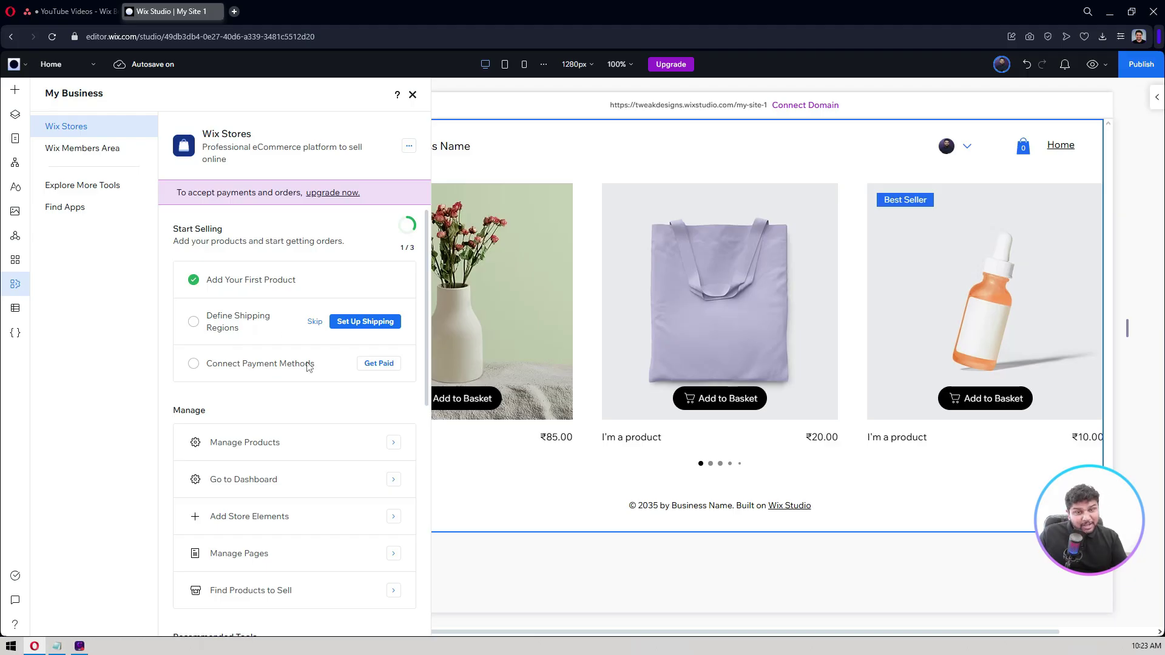
pyautogui.scroll(-3, 291, 352)
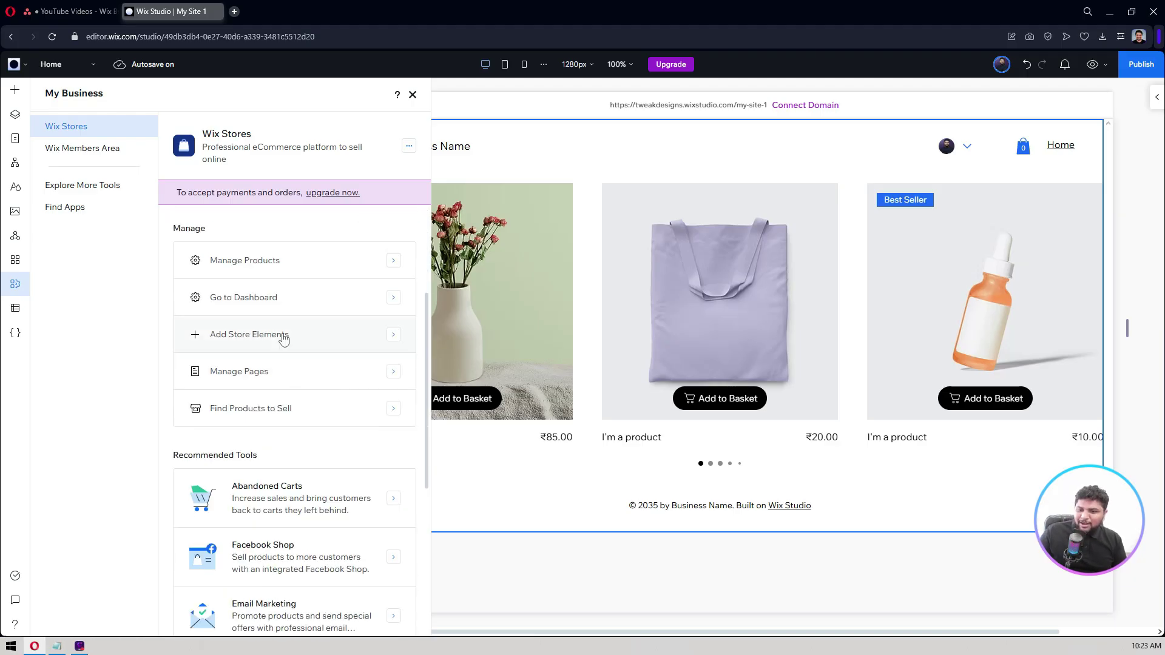
pyautogui.scroll(-2, 265, 346)
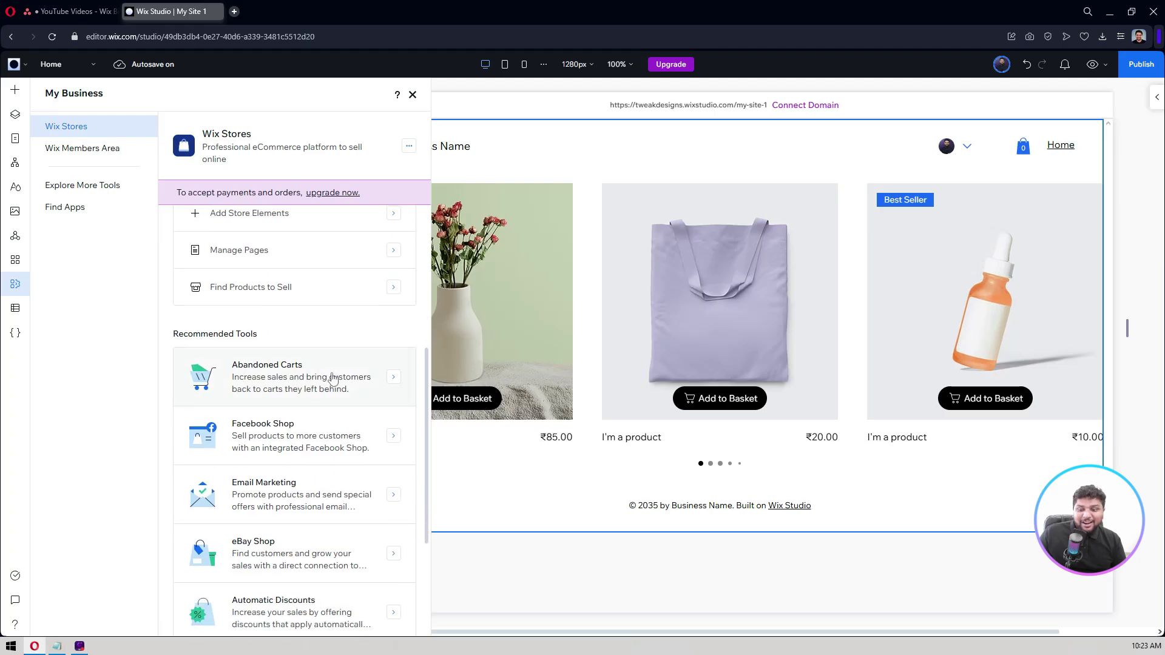
# Review the remaining recommended tools for Wix Stores, close the business overview, and select the product slider gallery
pyautogui.scroll(-2, 267, 350)
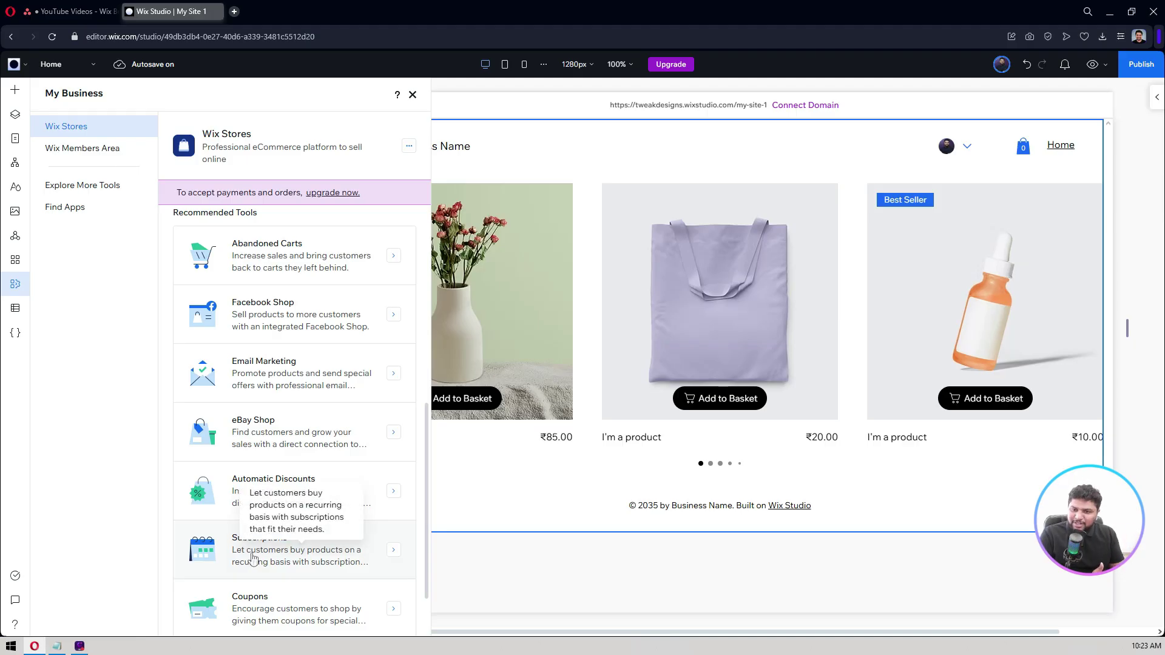
pyautogui.click(413, 94)
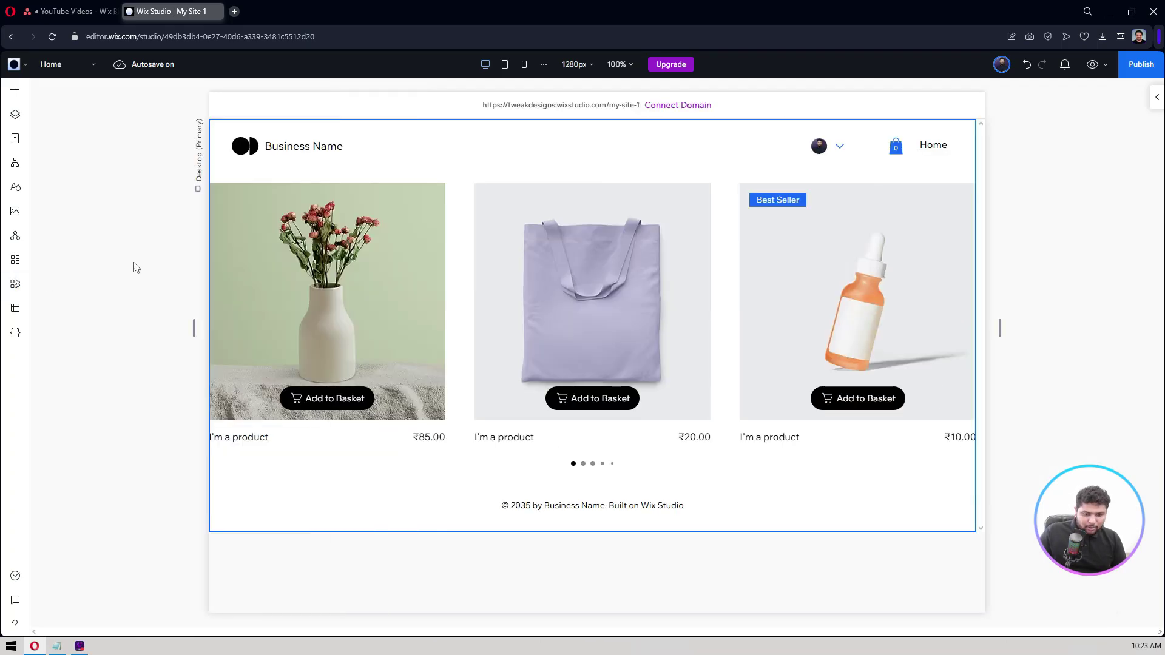
pyautogui.click(702, 256)
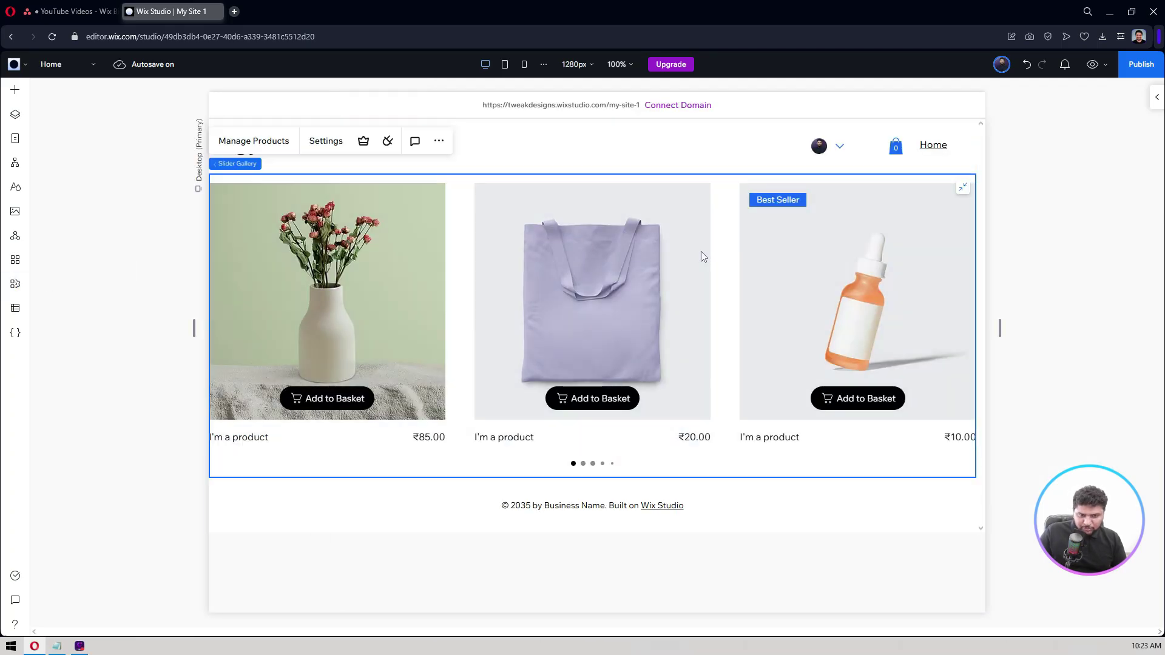
# Switch to the Category Page and review its browse list, filters and product listing
pyautogui.click(91, 64)
pyautogui.click(56, 133)
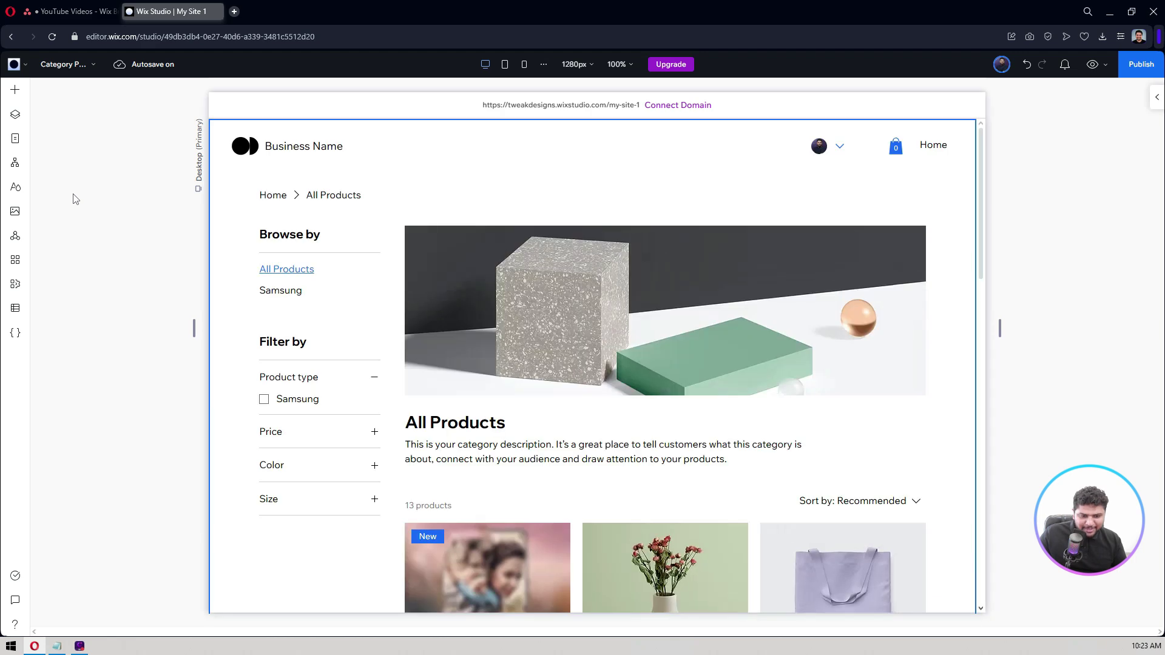
pyautogui.click(377, 276)
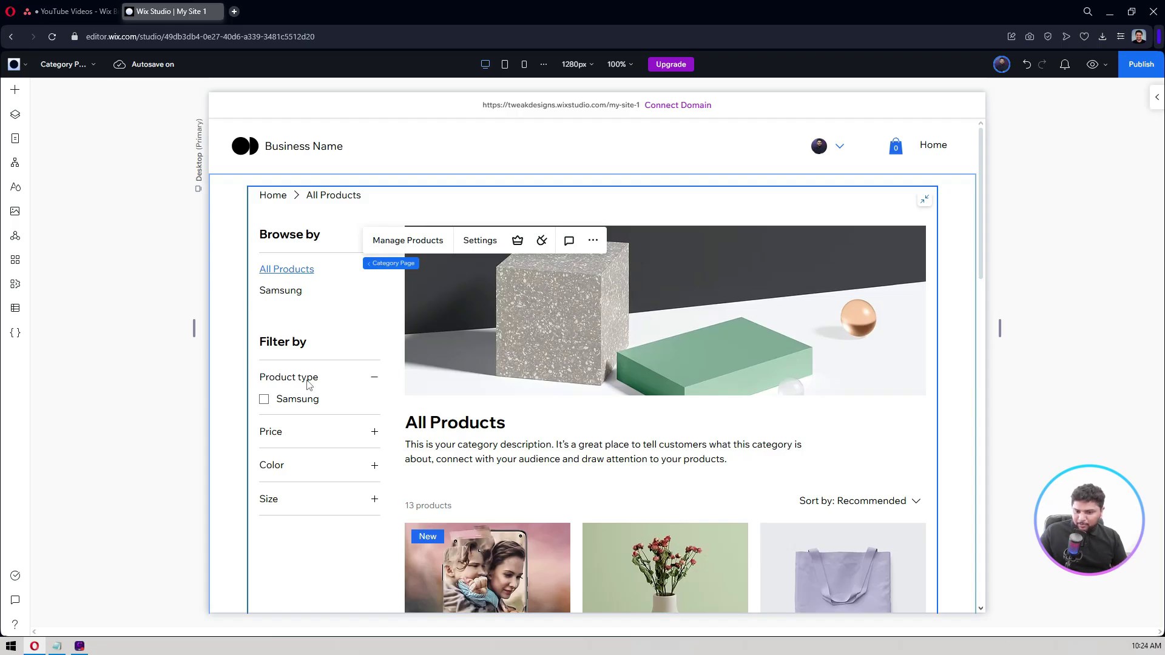
pyautogui.scroll(-5, 352, 360)
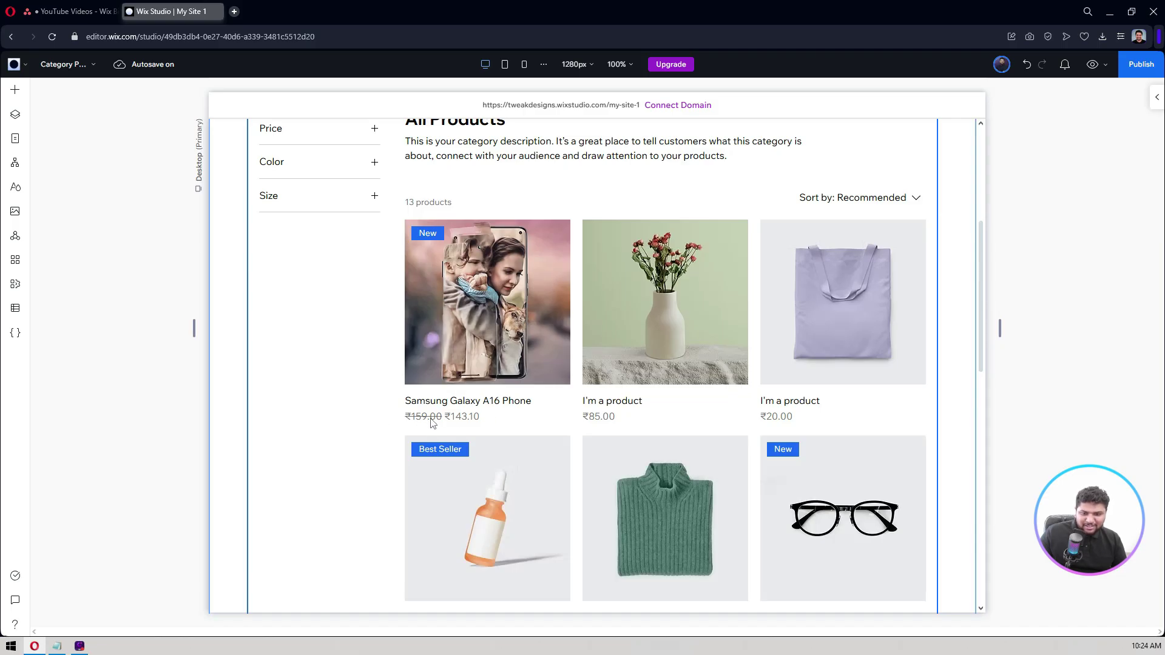
pyautogui.scroll(5, 417, 337)
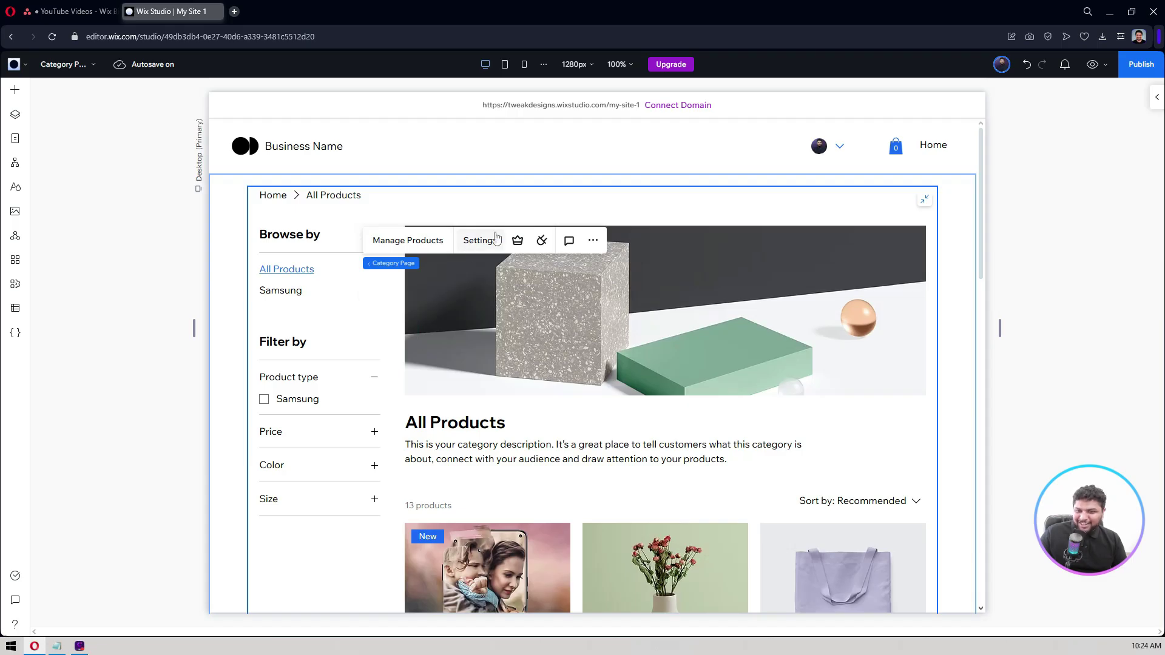
# Open the Category Page settings and review the general and product card display options
pyautogui.click(480, 241)
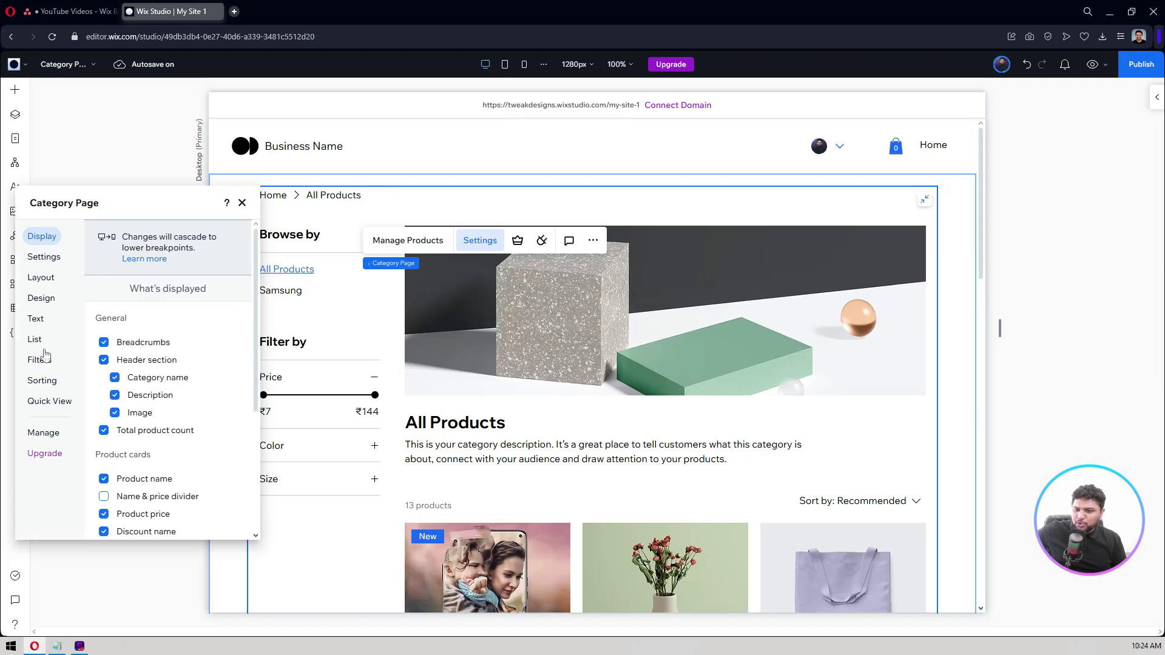
pyautogui.scroll(-2, 157, 310)
pyautogui.scroll(1, 159, 303)
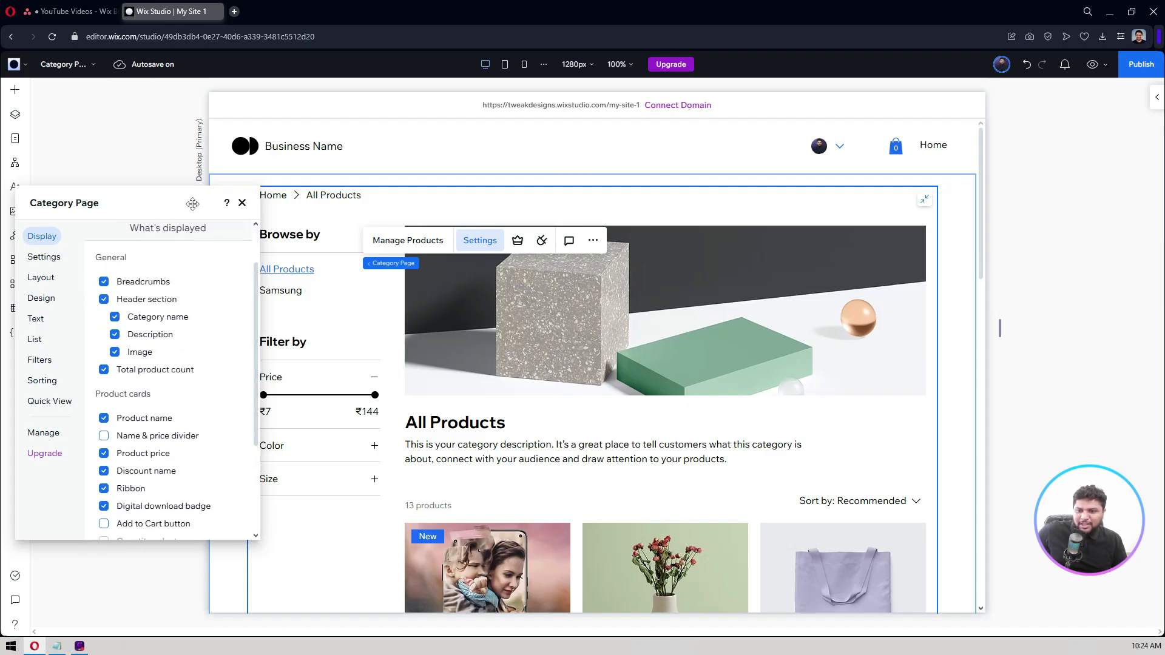
pyautogui.moveTo(314, 235); pyautogui.dragTo(661, 252)
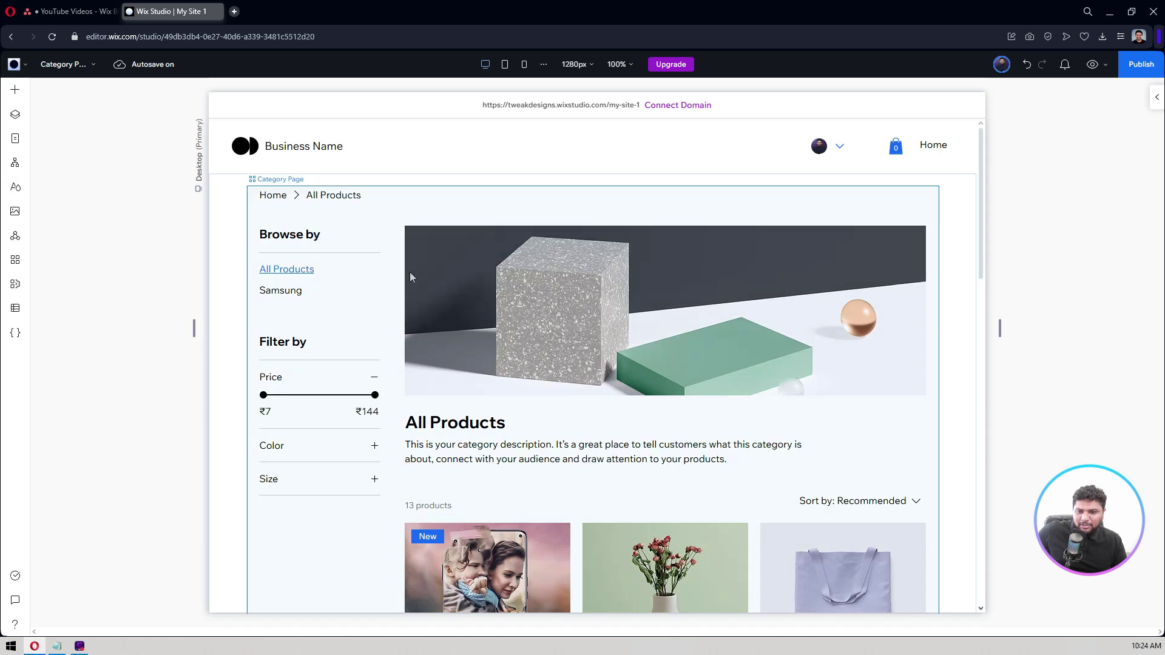
pyautogui.click(561, 229)
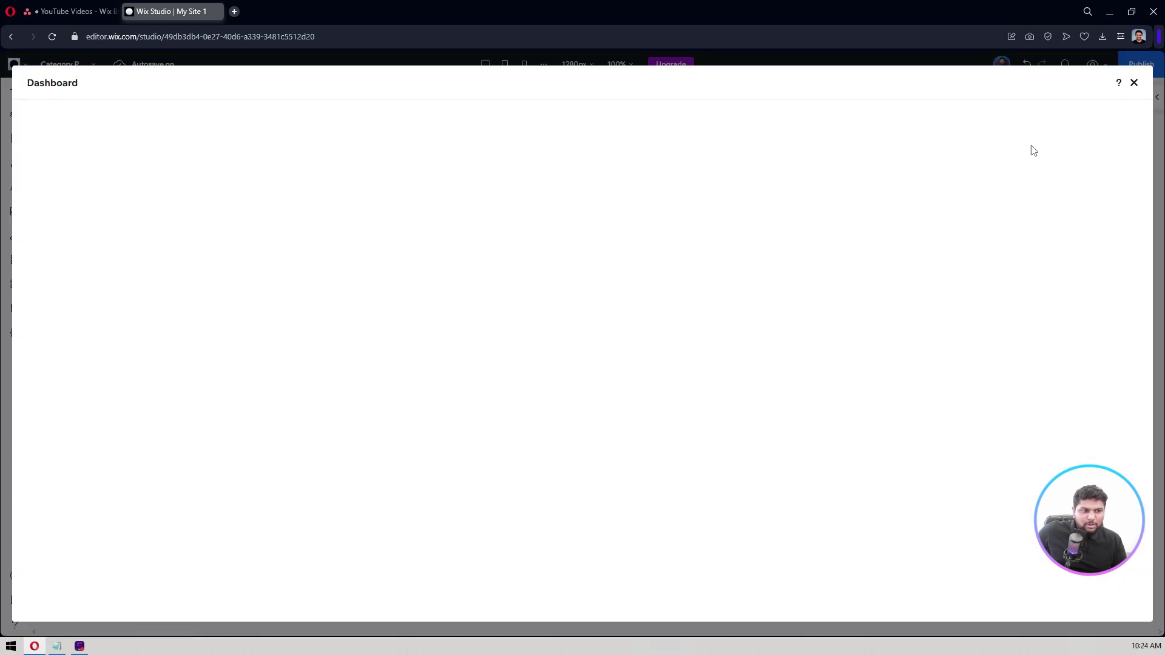
pyautogui.click(1134, 83)
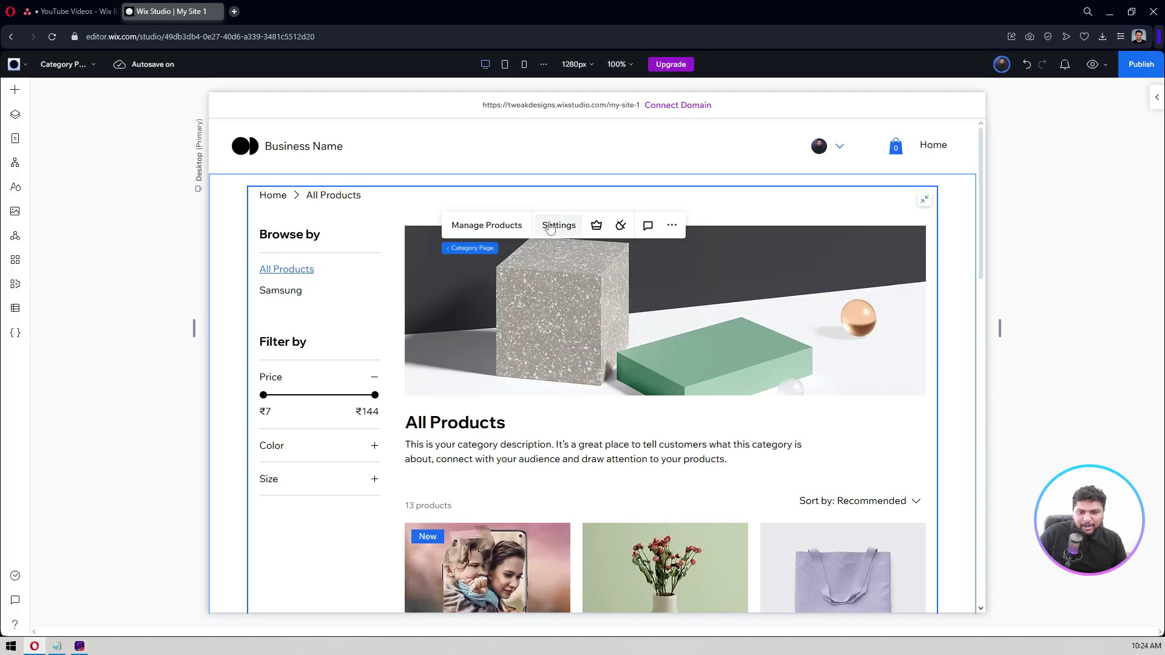
# Reopen the Category Page settings beside the category list and hide the page's header section
pyautogui.click(550, 227)
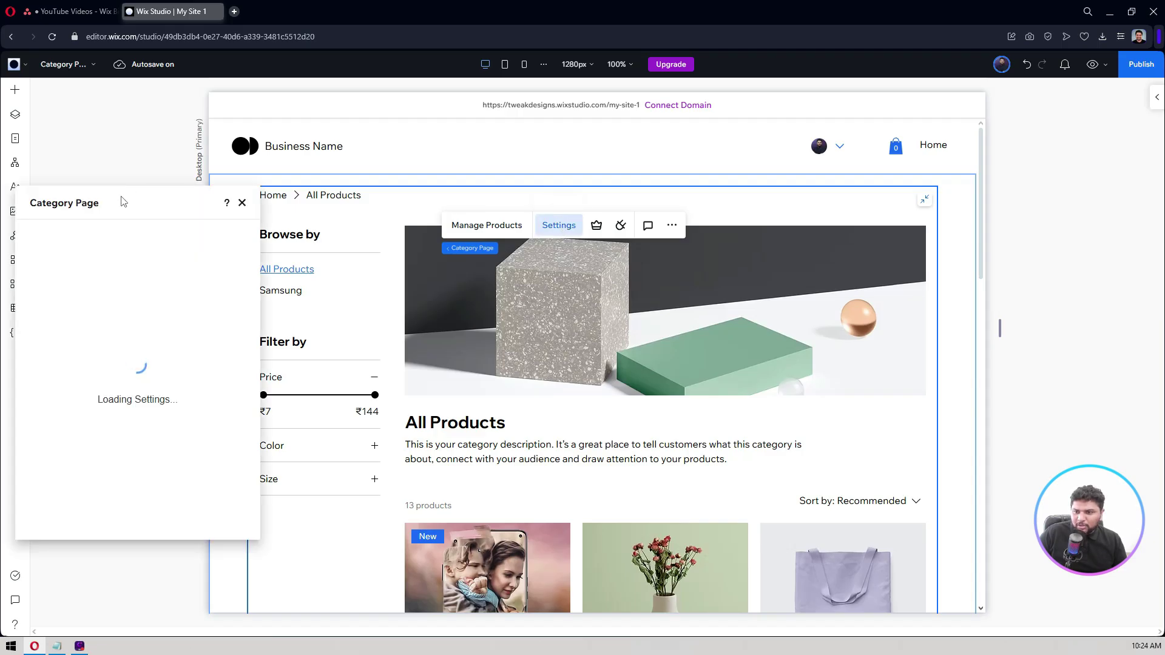
pyautogui.moveTo(118, 198); pyautogui.dragTo(819, 195)
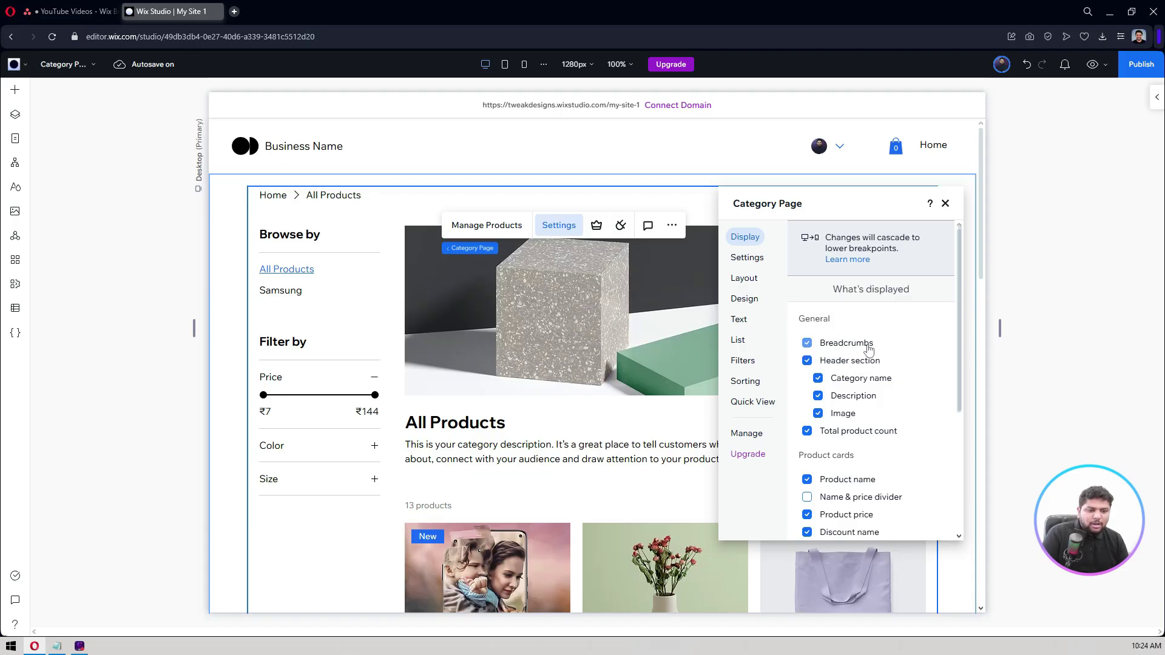
pyautogui.click(807, 360)
pyautogui.click(808, 361)
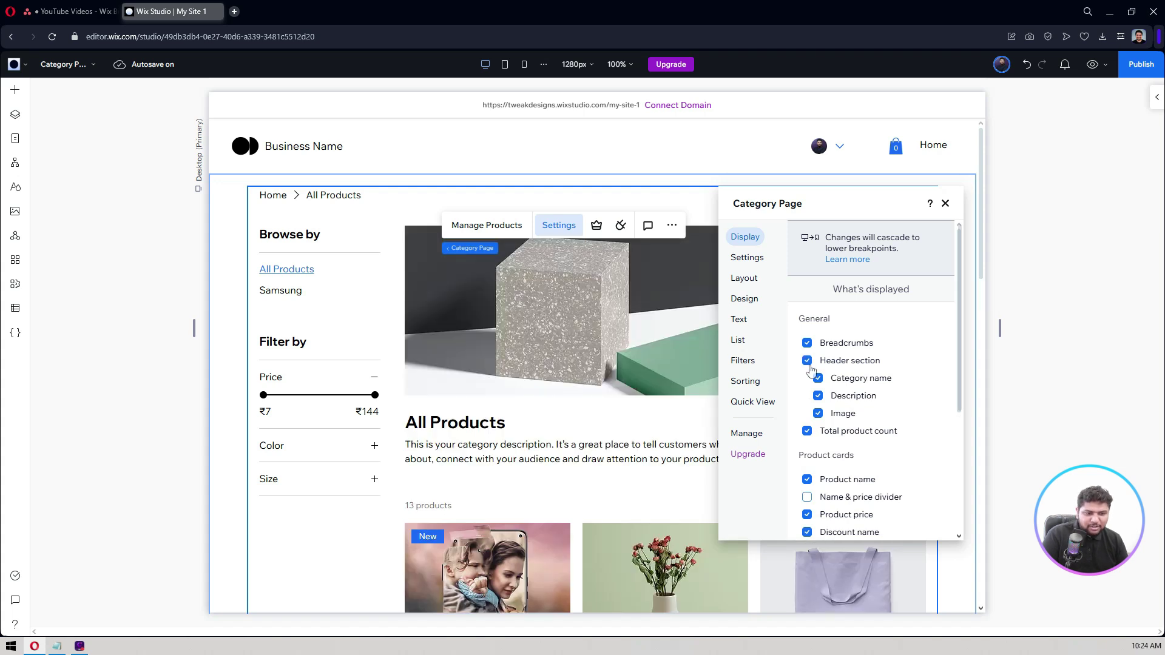
pyautogui.click(807, 361)
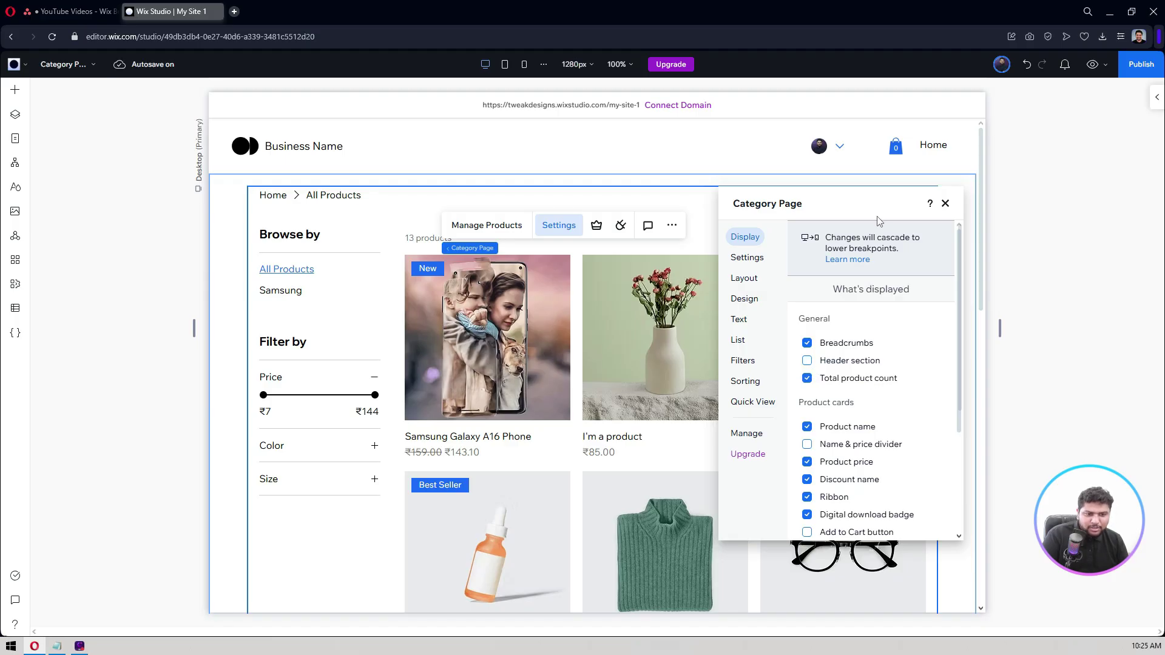
# Review the product card display options and the category, price and product option filters, keeping the product grid in view
pyautogui.moveTo(872, 203); pyautogui.dragTo(945, 298)
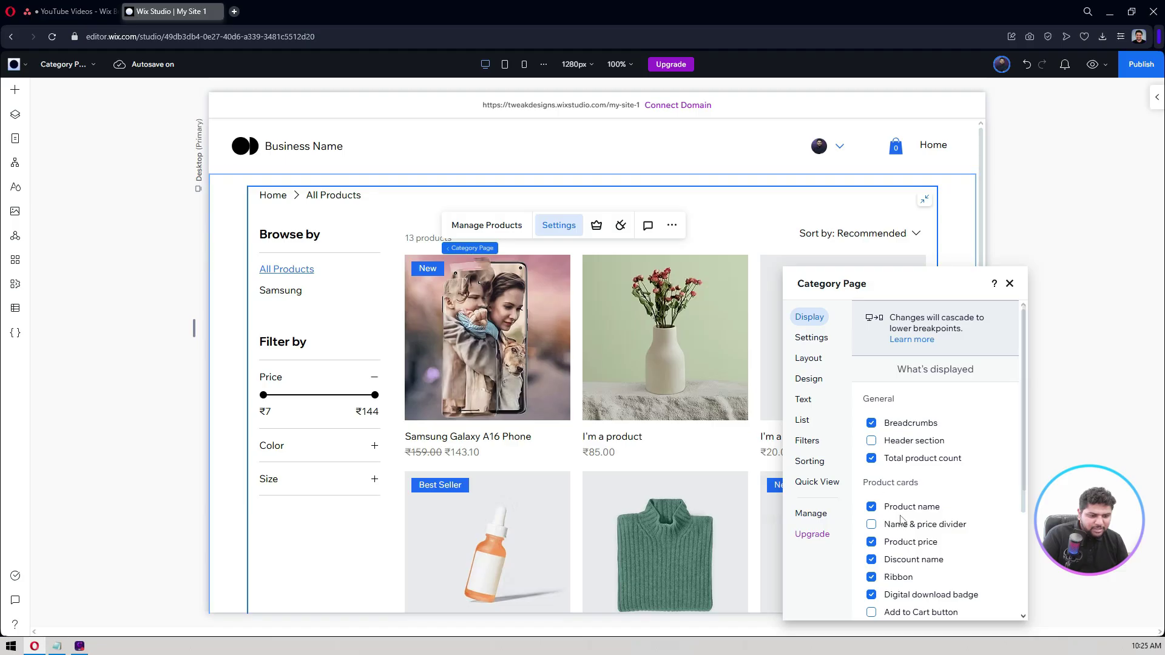
pyautogui.scroll(-2, 900, 520)
pyautogui.scroll(-1, 915, 517)
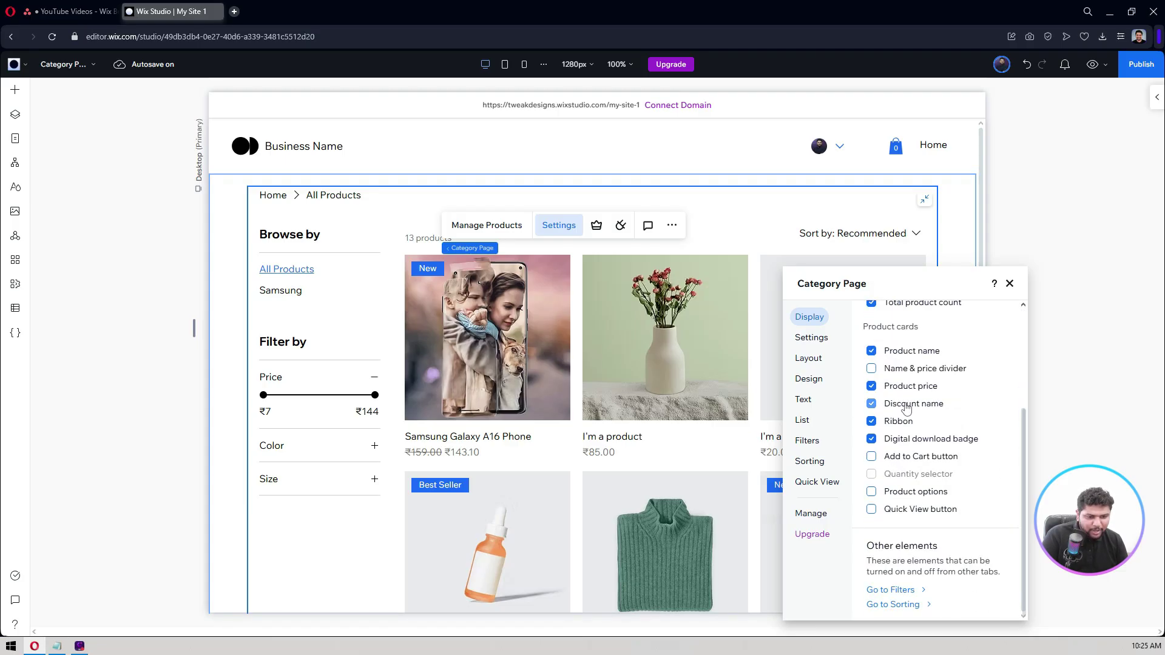
pyautogui.click(902, 591)
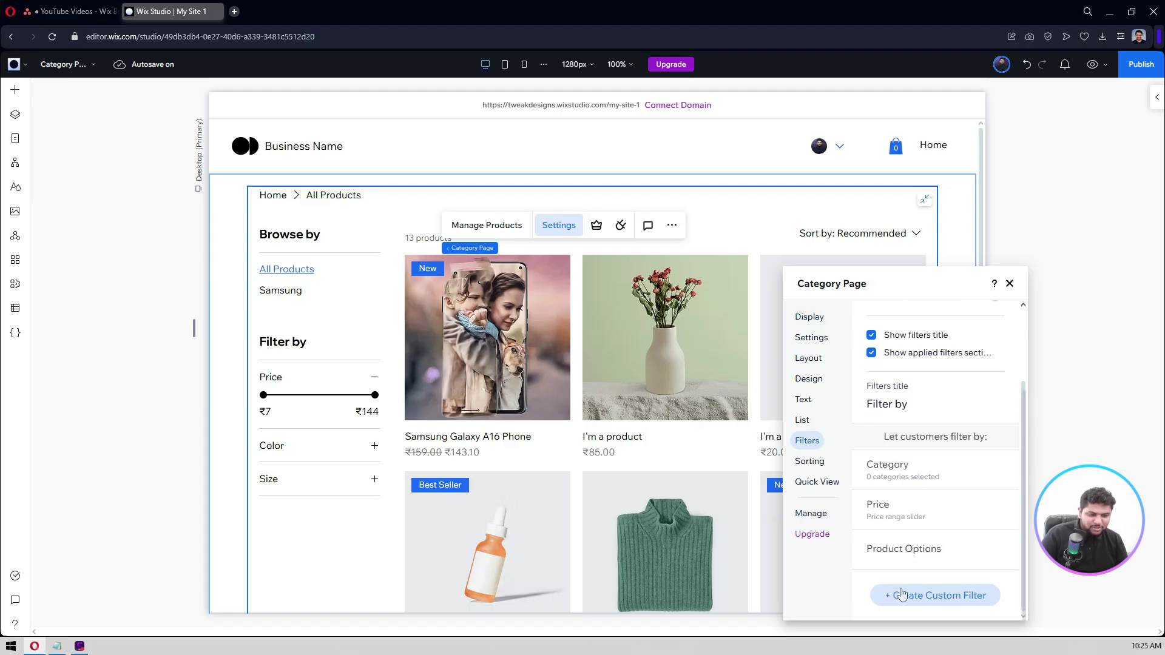
pyautogui.moveTo(943, 286); pyautogui.dragTo(904, 301)
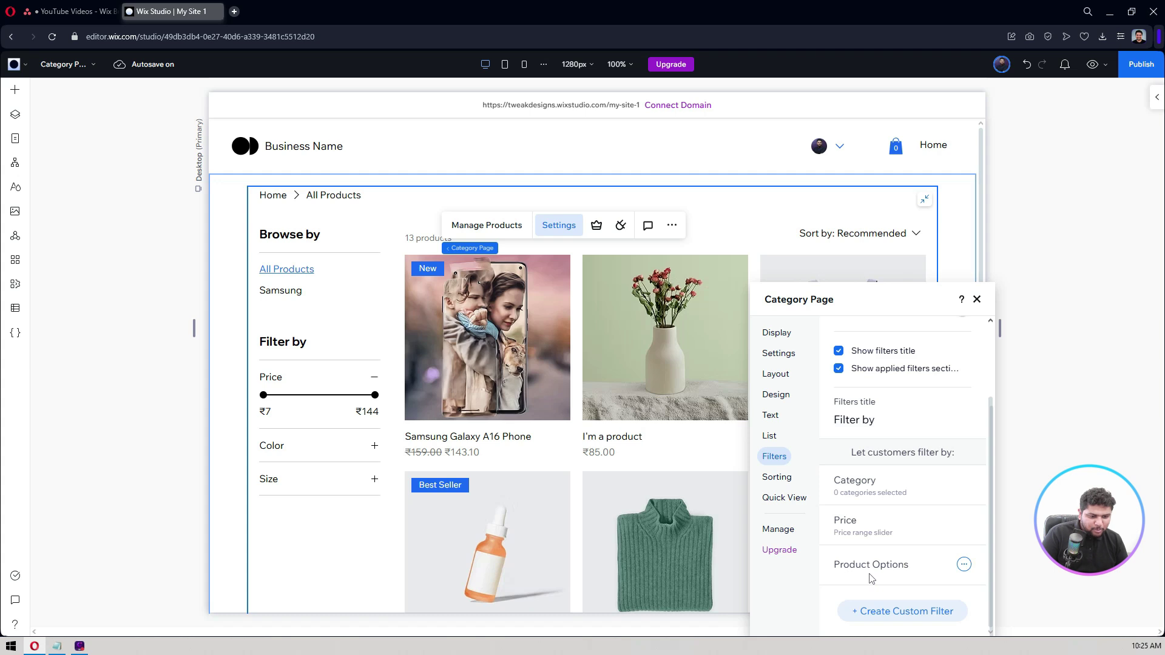
# Review the sorting settings, including the default product order and the sort choices offered to customers
pyautogui.click(777, 485)
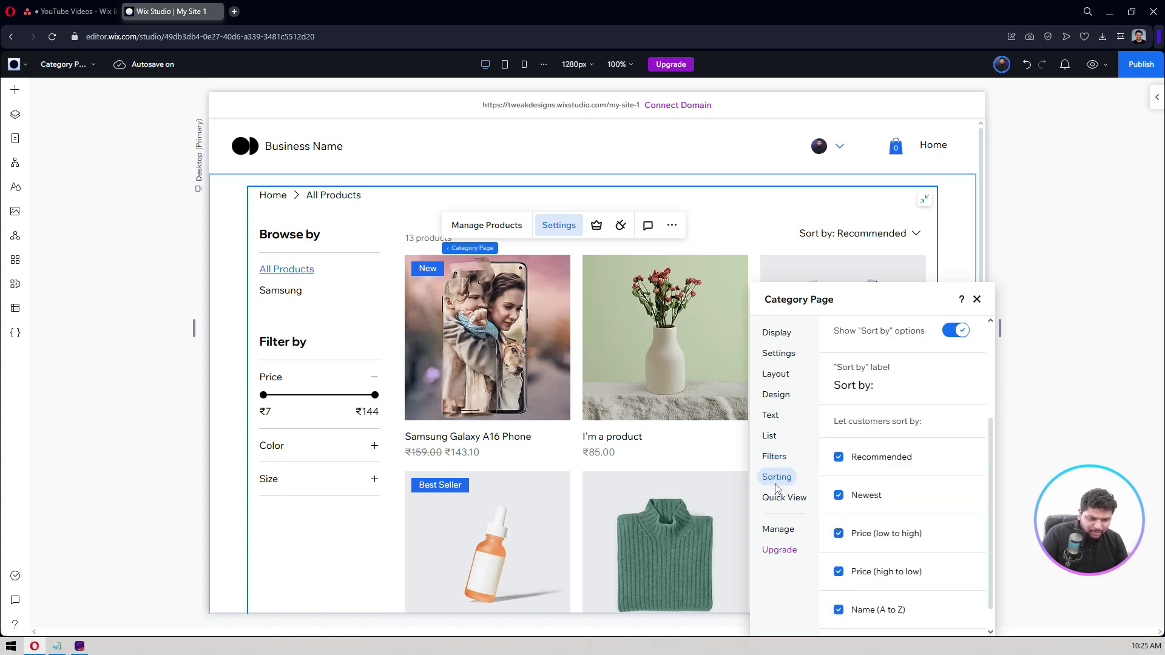
pyautogui.scroll(-1, 900, 423)
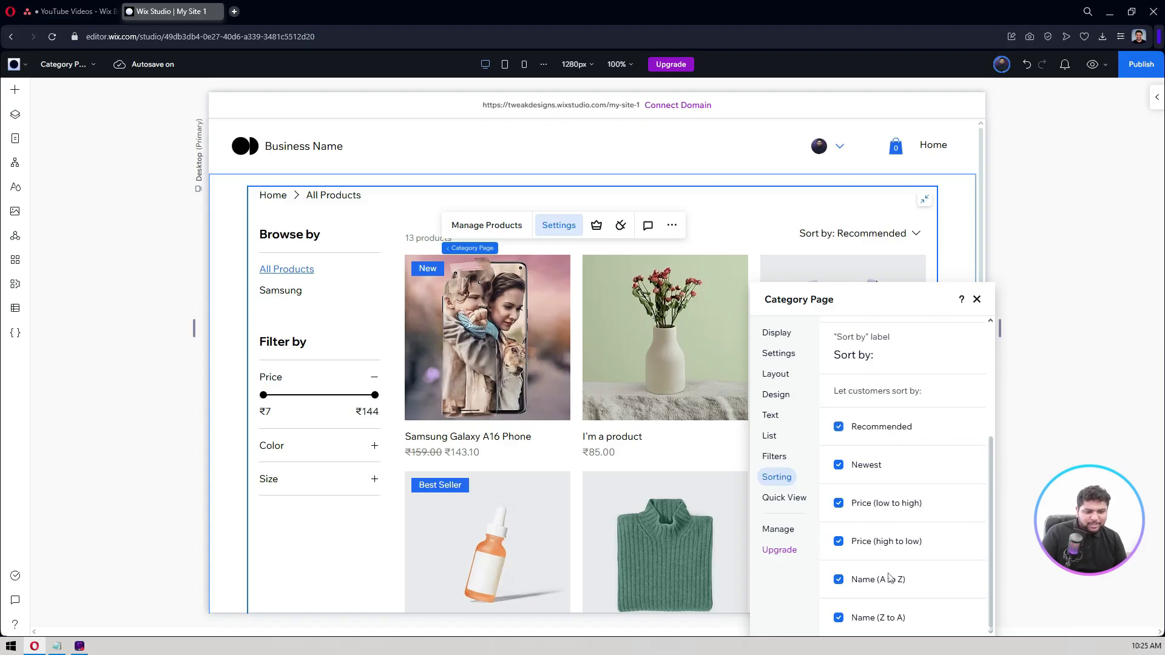
pyautogui.scroll(3, 890, 578)
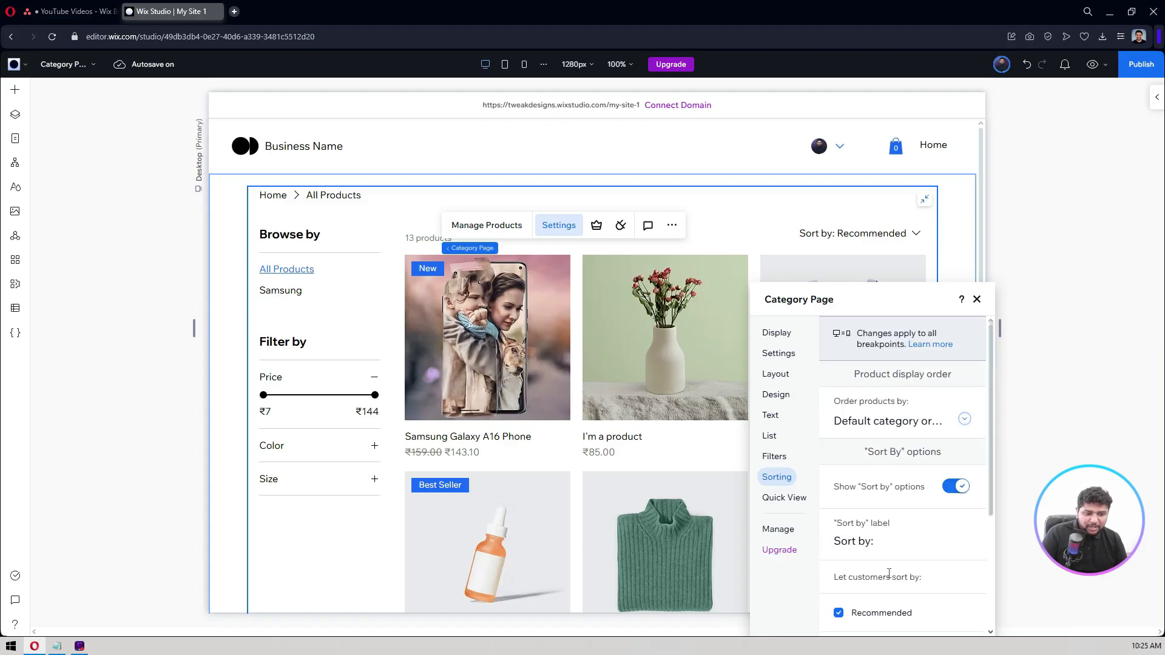
# Review the layout, design, text and category list settings of the Category Page
pyautogui.click(776, 376)
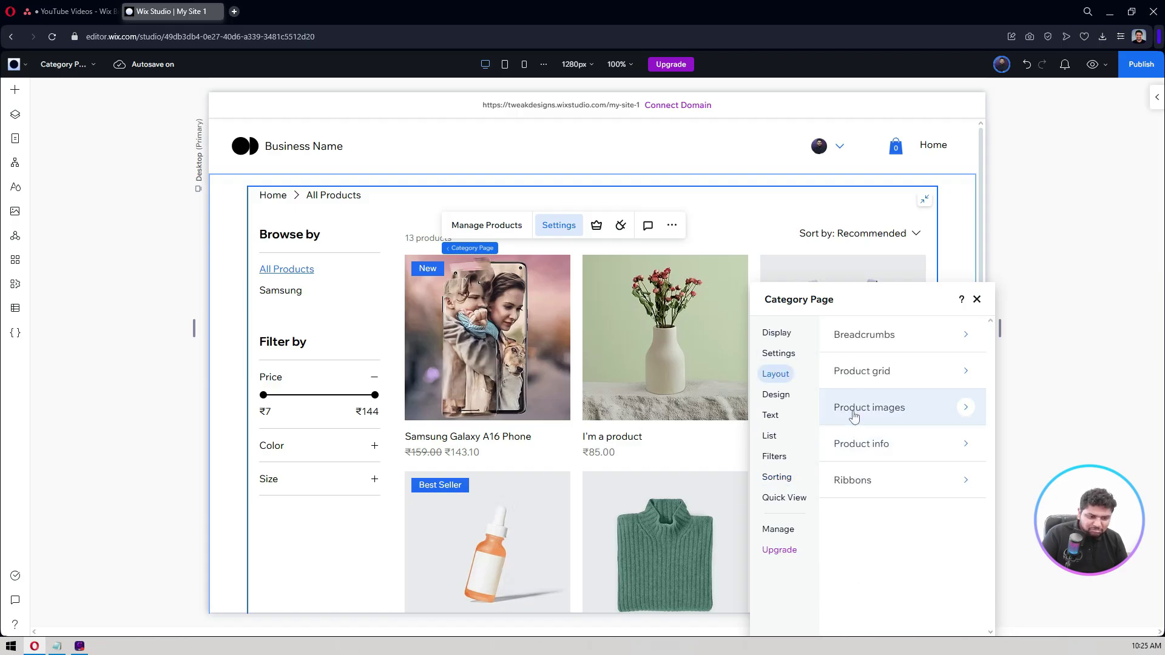
pyautogui.click(776, 394)
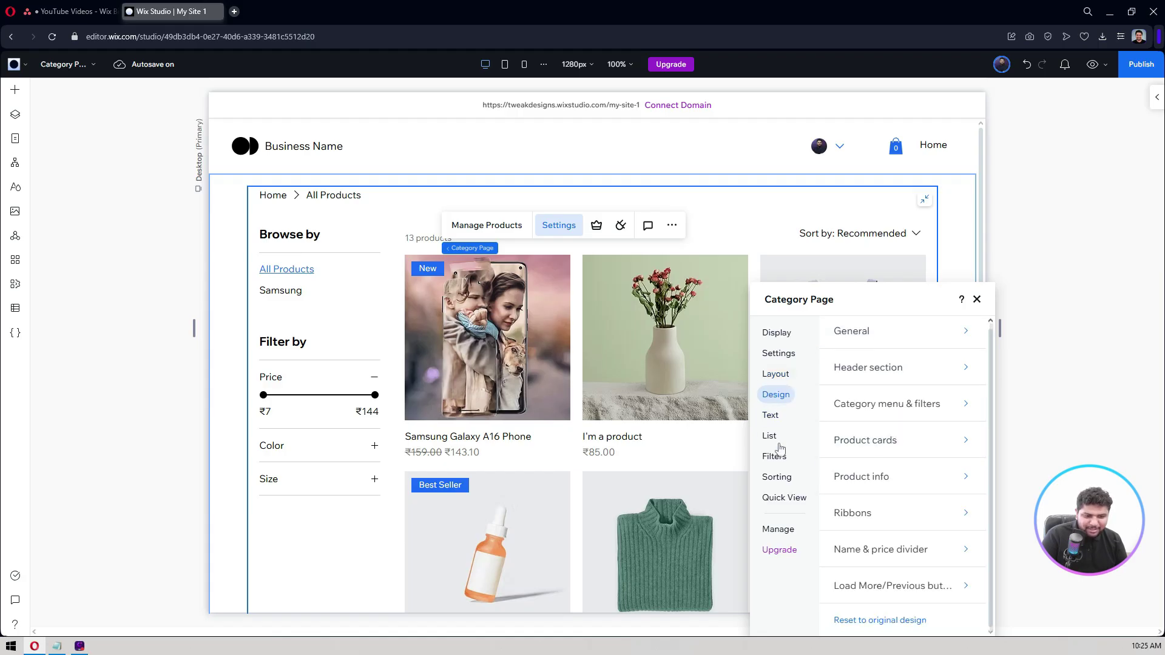
pyautogui.click(769, 416)
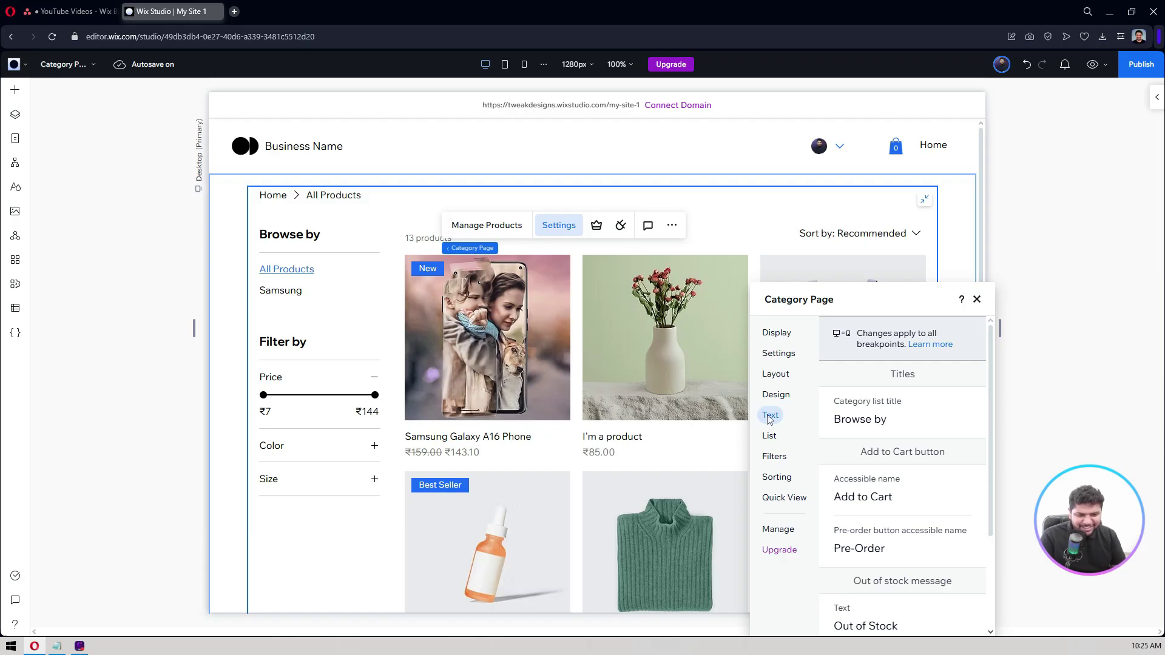
pyautogui.scroll(-3, 858, 435)
pyautogui.click(768, 435)
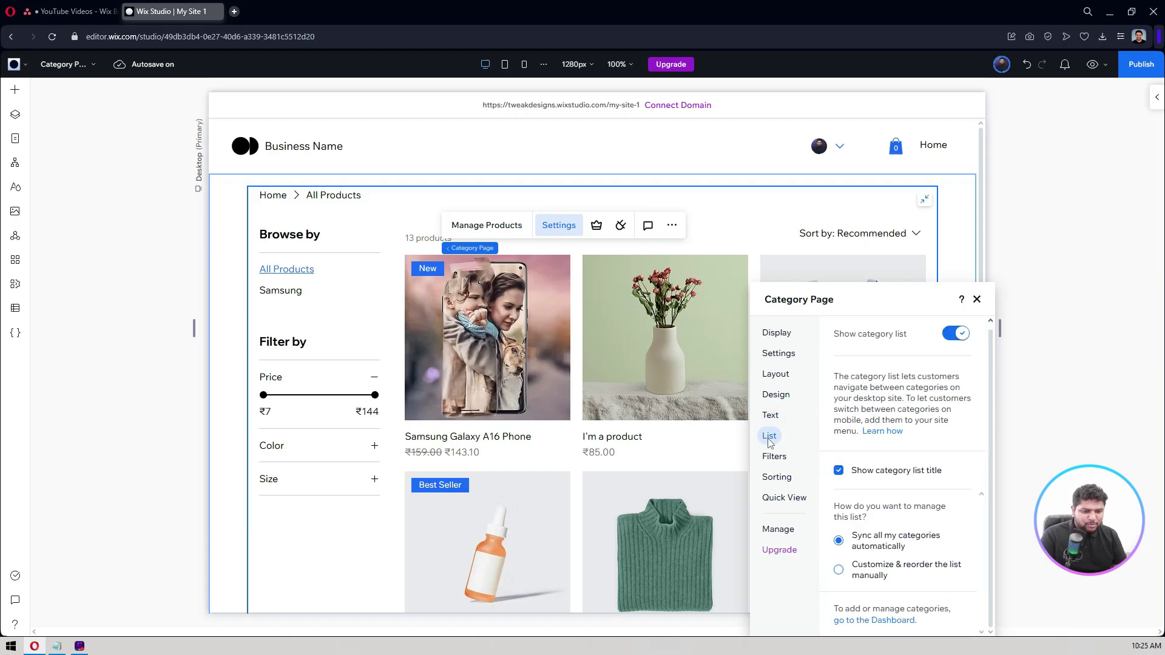
# Review the filter and Quick View settings, including the button style, and close the Category Page settings
pyautogui.click(774, 456)
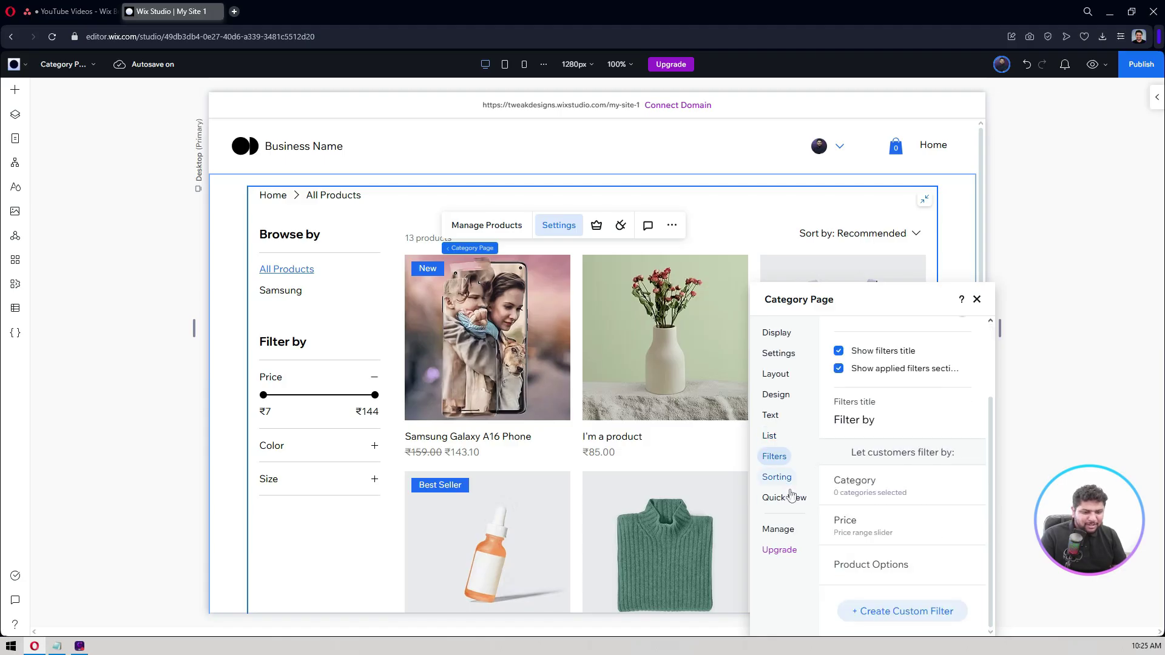
pyautogui.click(788, 499)
pyautogui.scroll(-5, 868, 437)
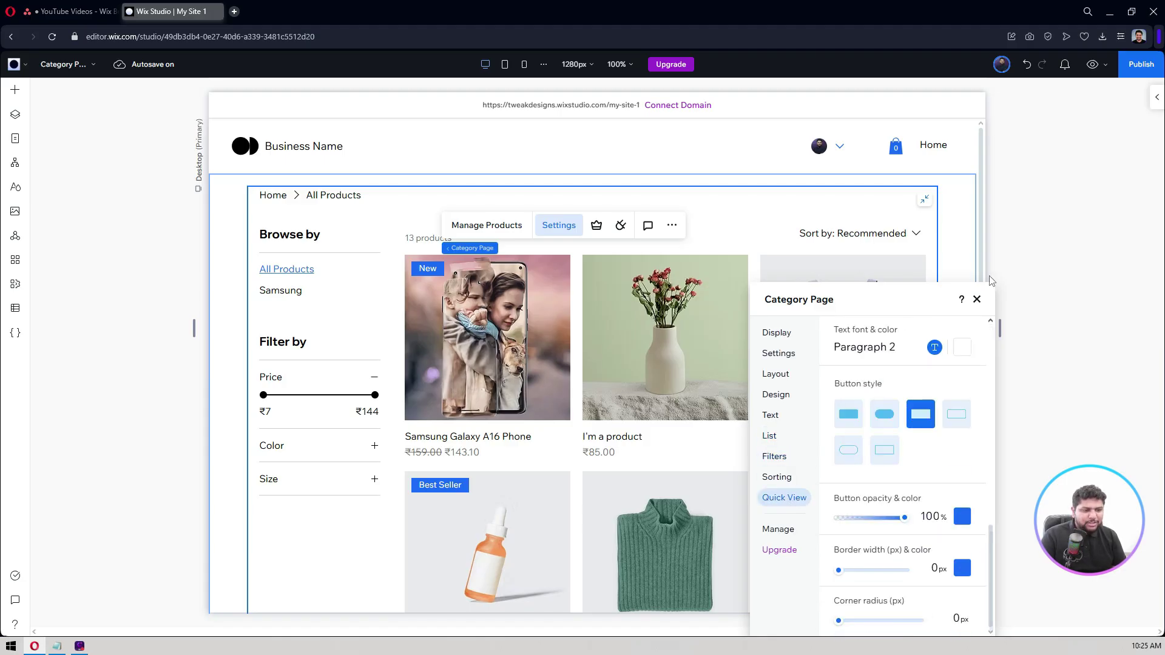
pyautogui.click(977, 299)
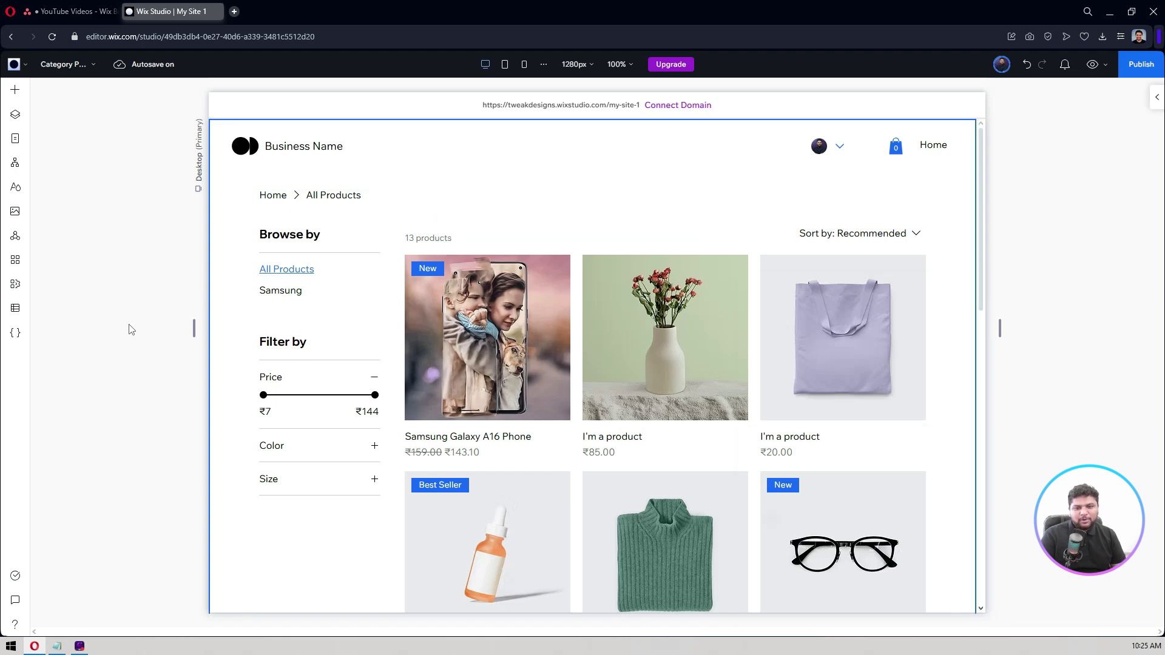
# Look over the full product grid on the Category Page and clear the selection
pyautogui.scroll(-8, 178, 327)
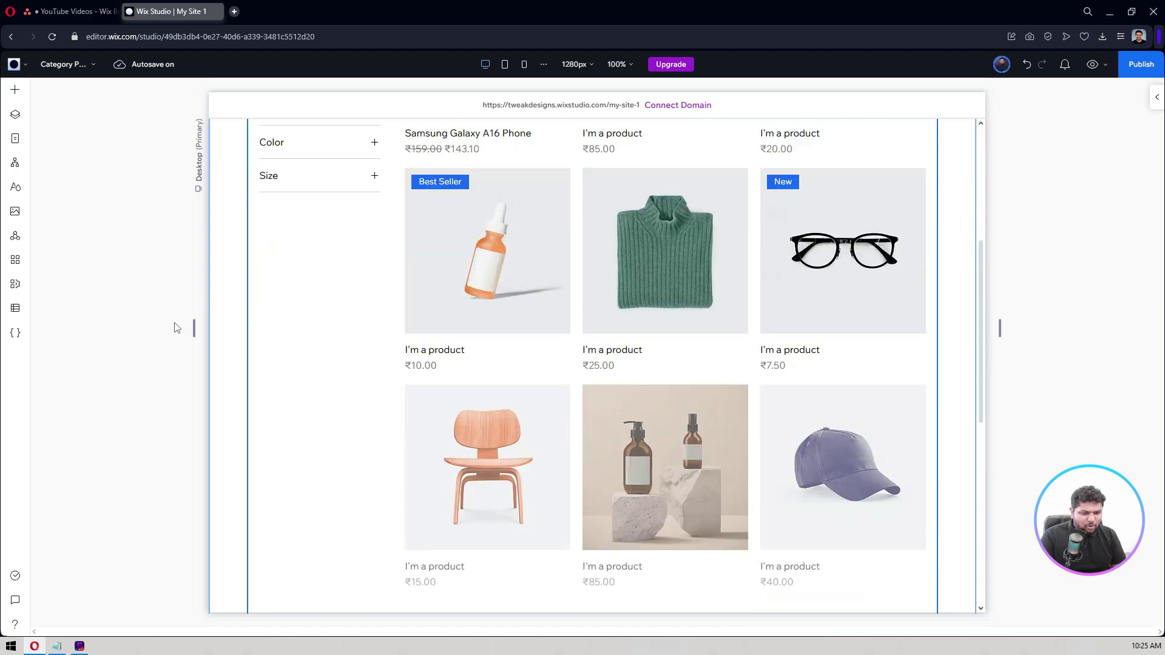
pyautogui.scroll(10, 176, 327)
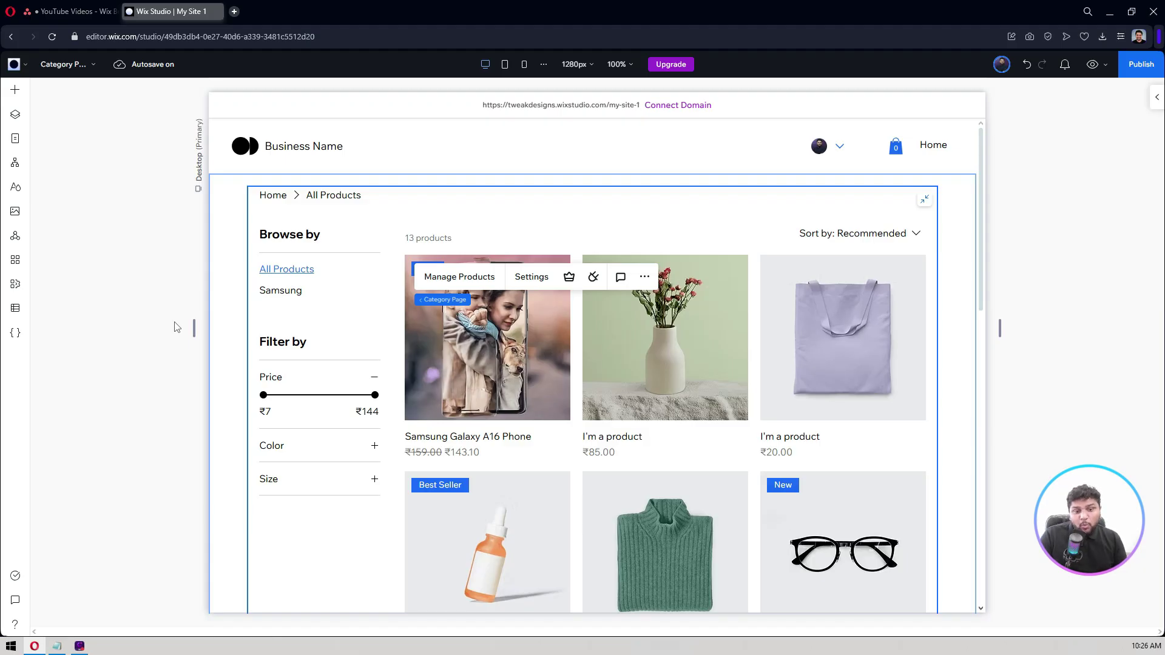
pyautogui.click(123, 204)
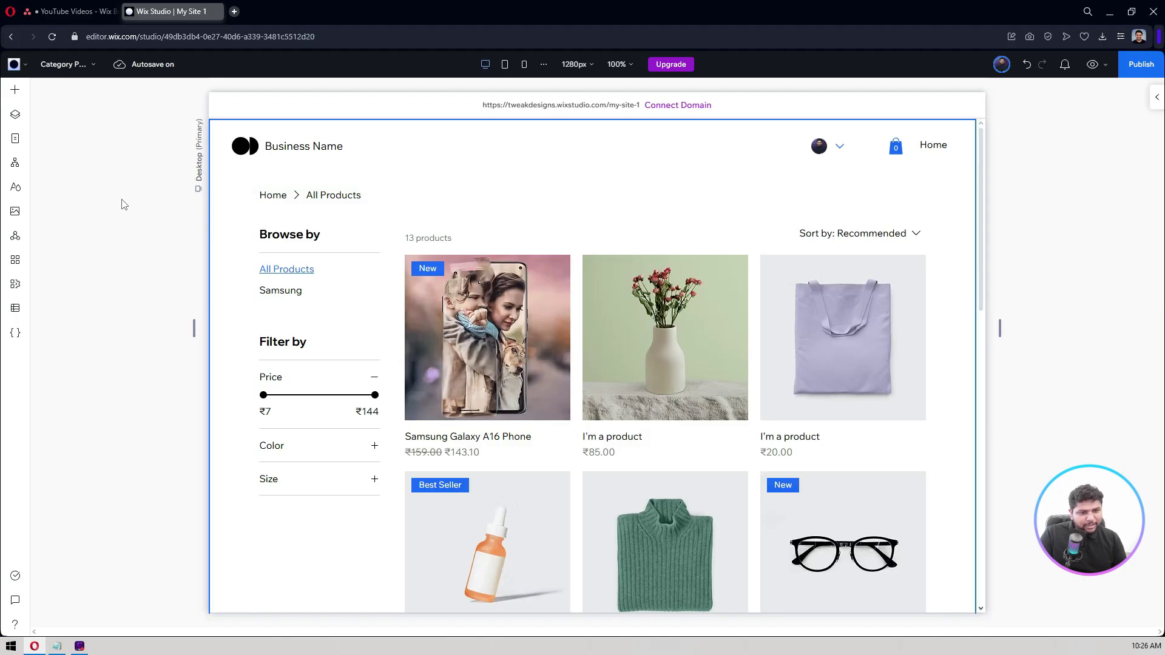
# Switch from the Category Page to the store's Cart Page
pyautogui.click(64, 64)
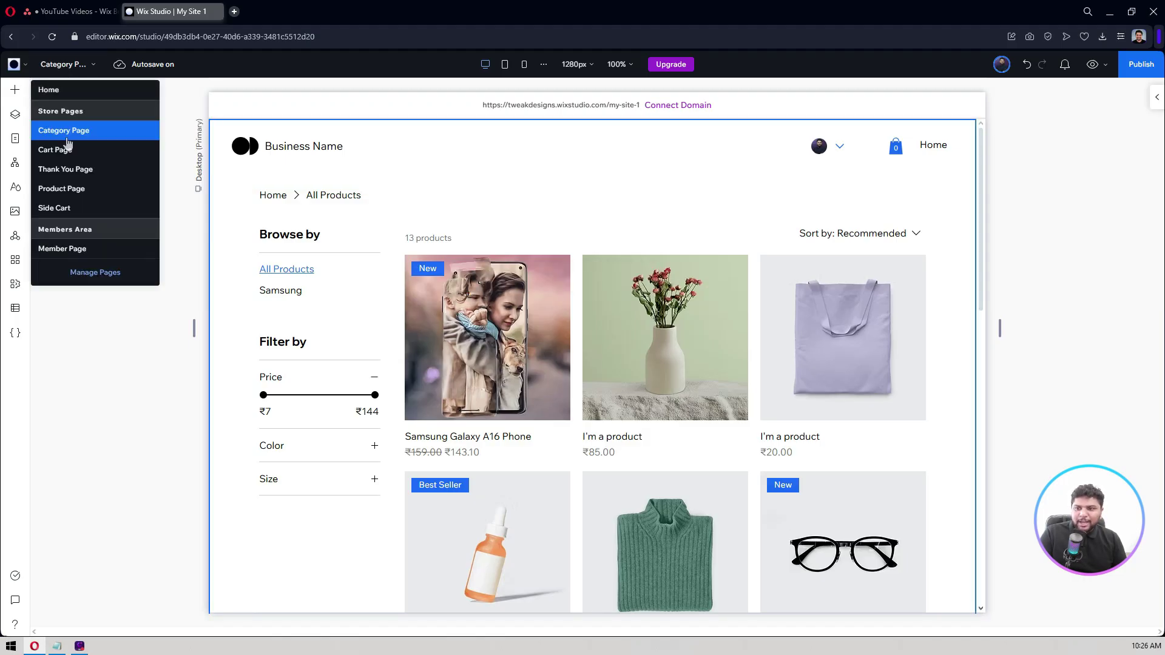
pyautogui.click(61, 155)
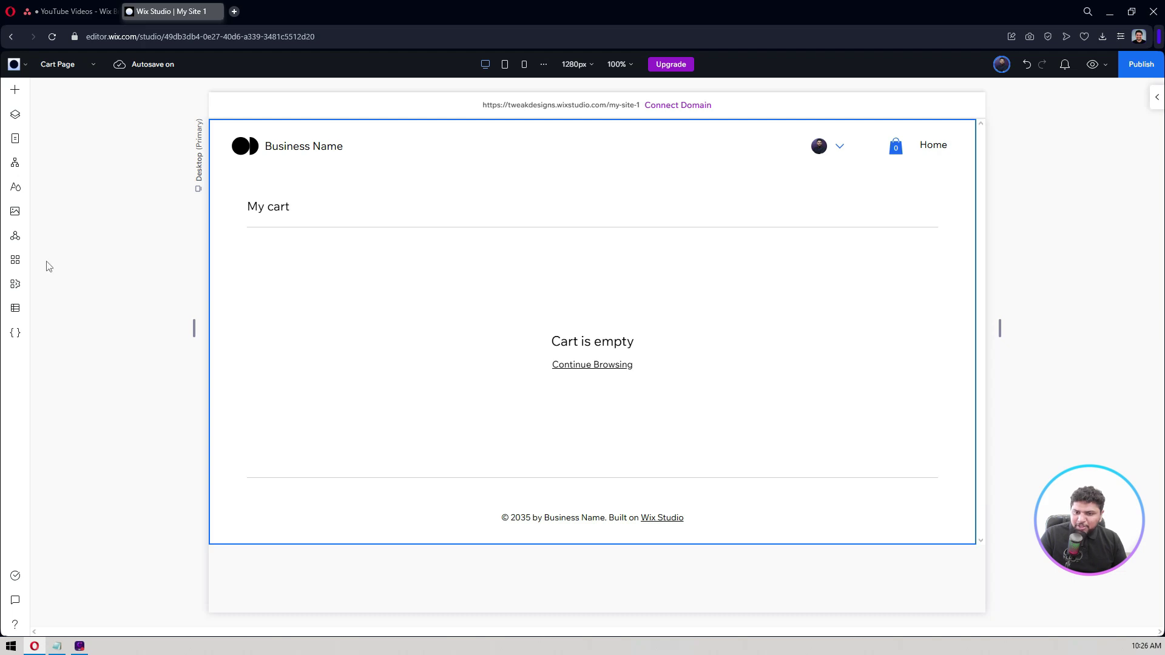
# Select the Cart Page's cart section and switch to the store's Thank You Page
pyautogui.click(432, 269)
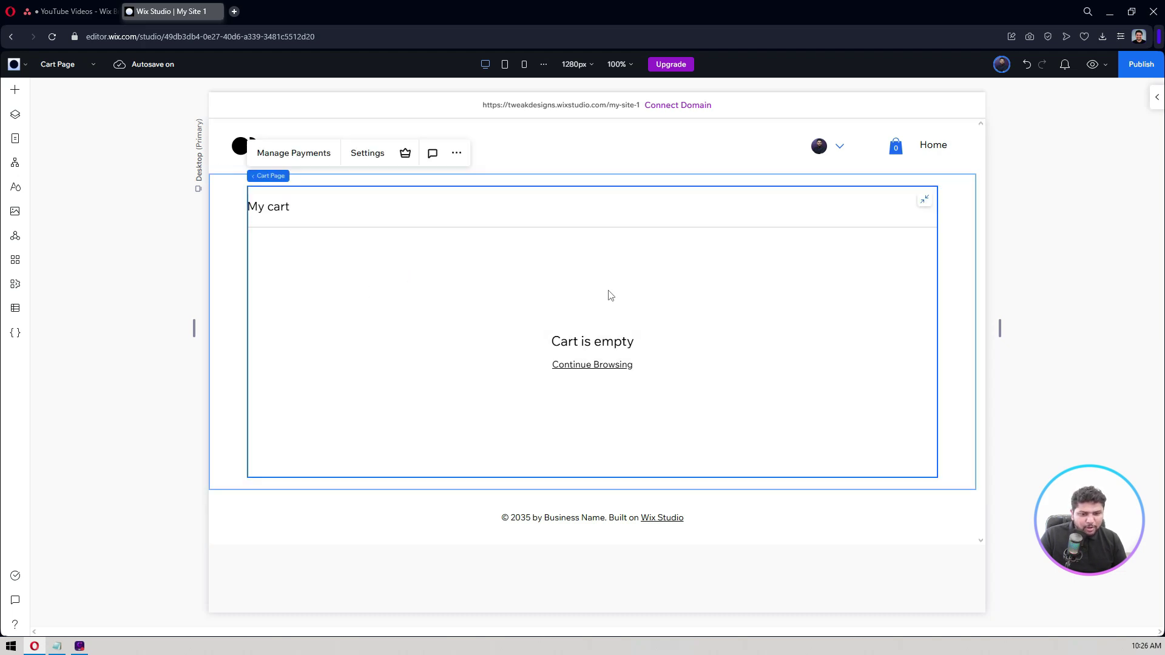
pyautogui.click(71, 65)
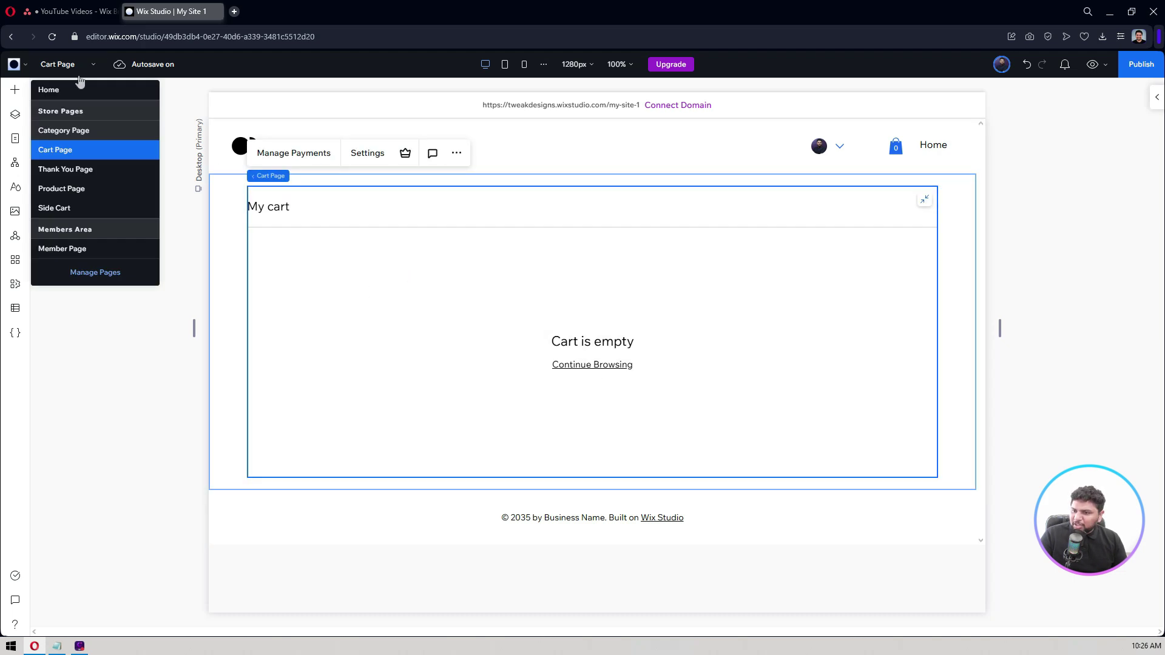
pyautogui.click(71, 171)
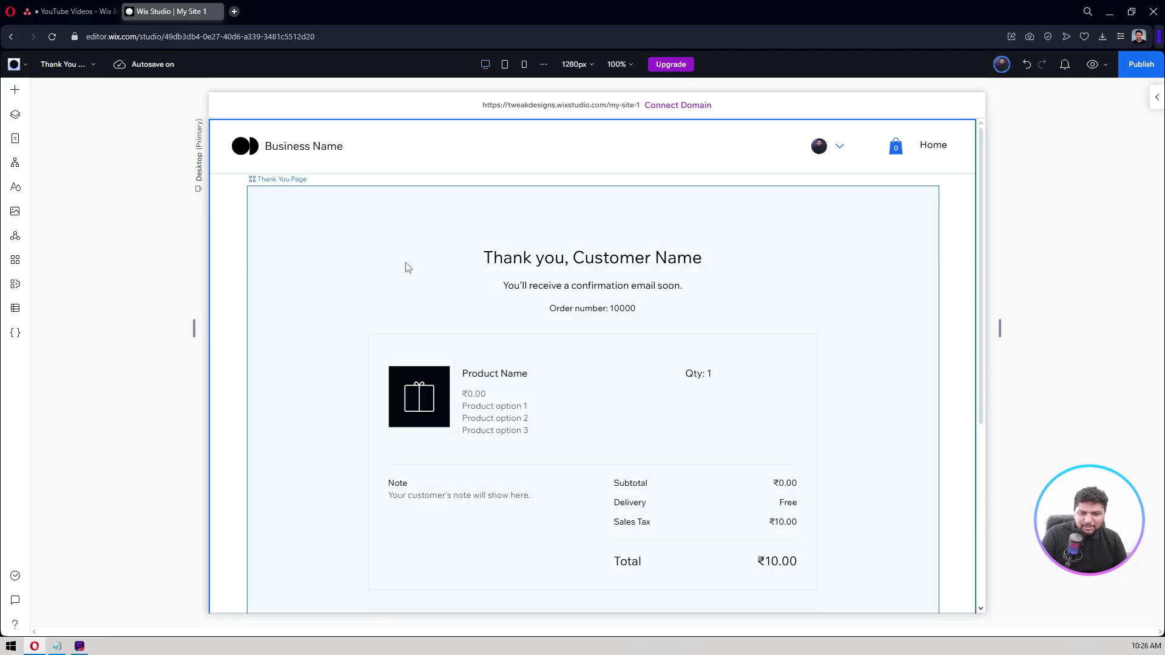
# Look over the Thank You Page from the greeting to the delivery and billing addresses, closing the dashboard overlay
pyautogui.doubleClick(668, 269)
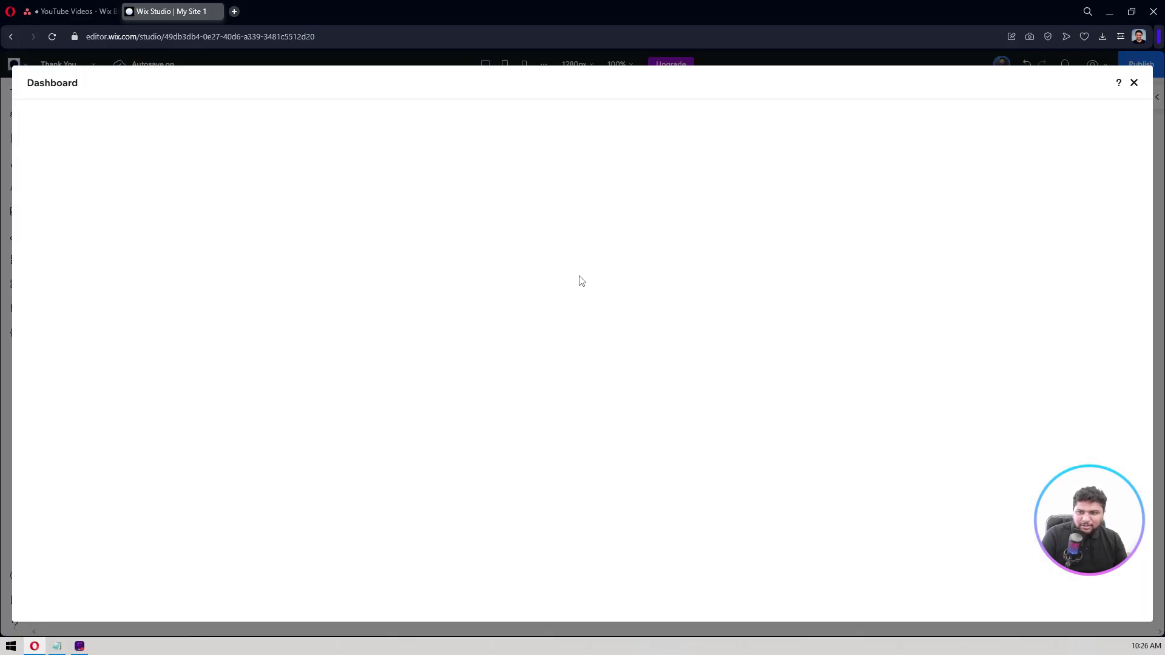
pyautogui.click(1134, 83)
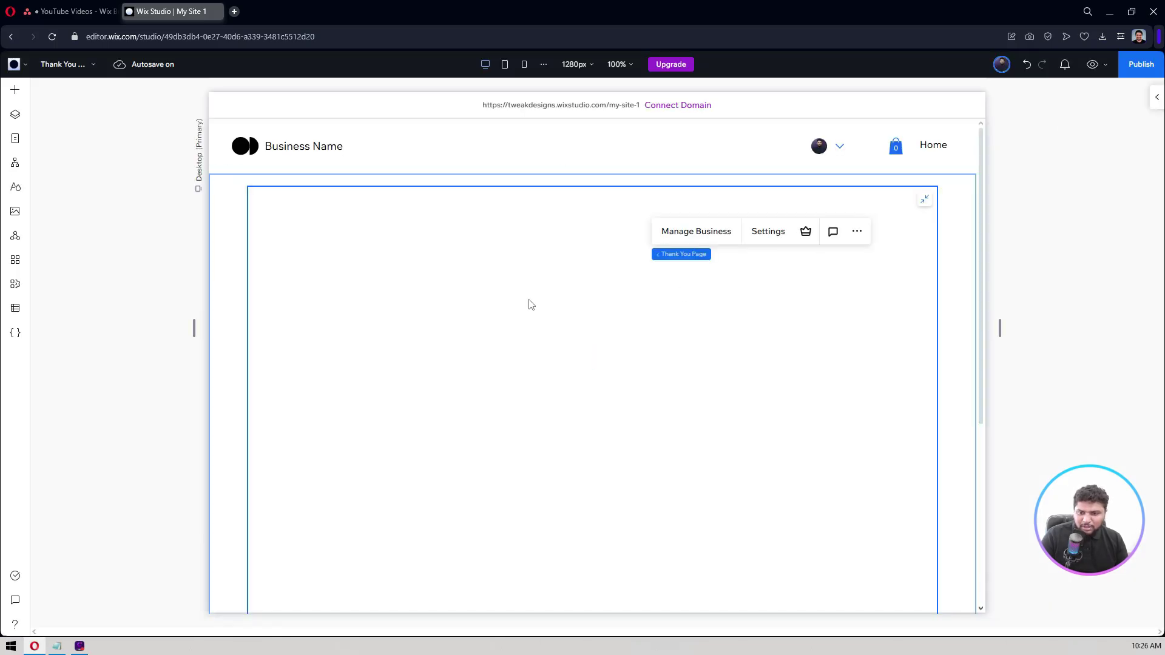
pyautogui.scroll(-5, 124, 337)
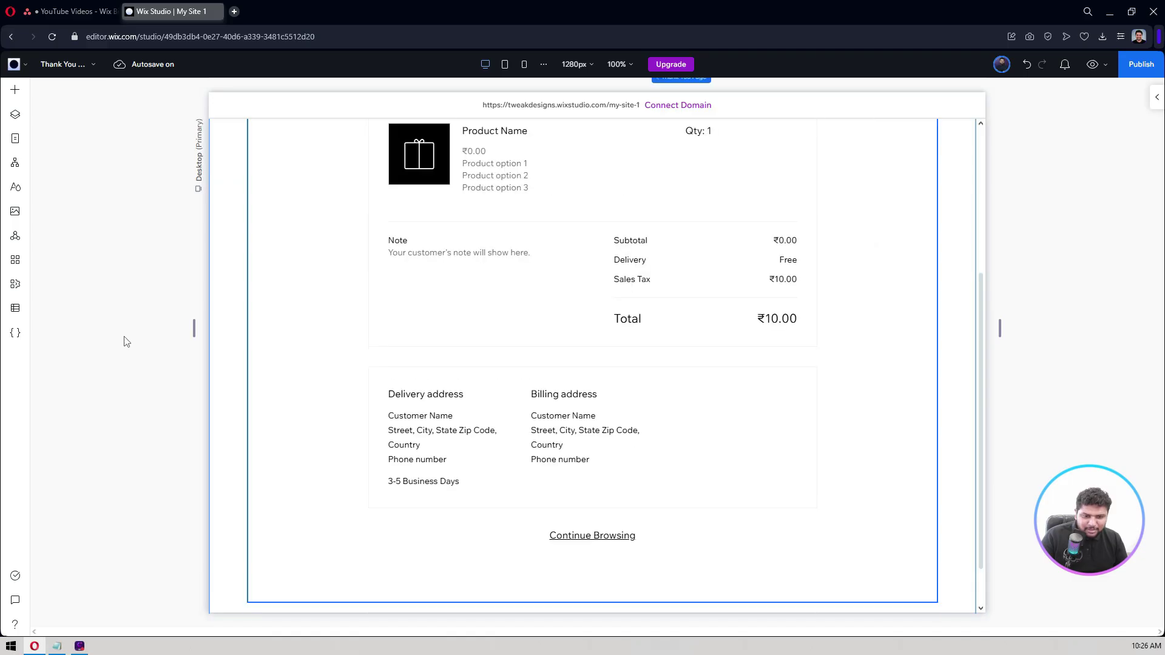
pyautogui.scroll(5, 124, 340)
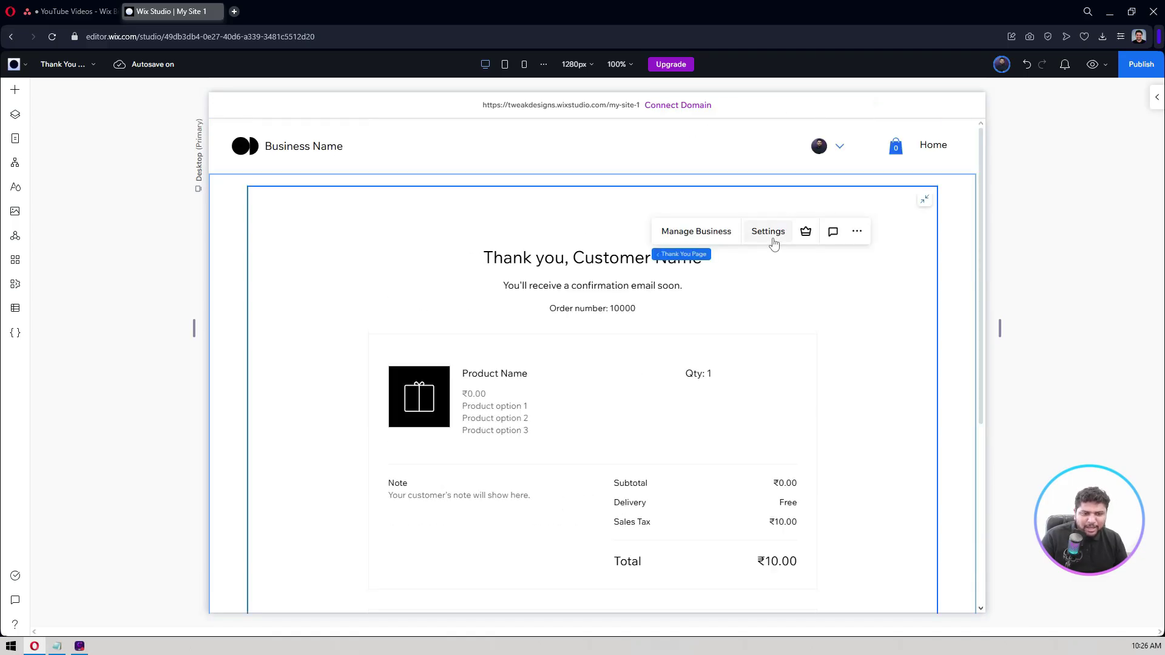
# Review the Thank You Page's display, design and text settings, and close them
pyautogui.click(768, 232)
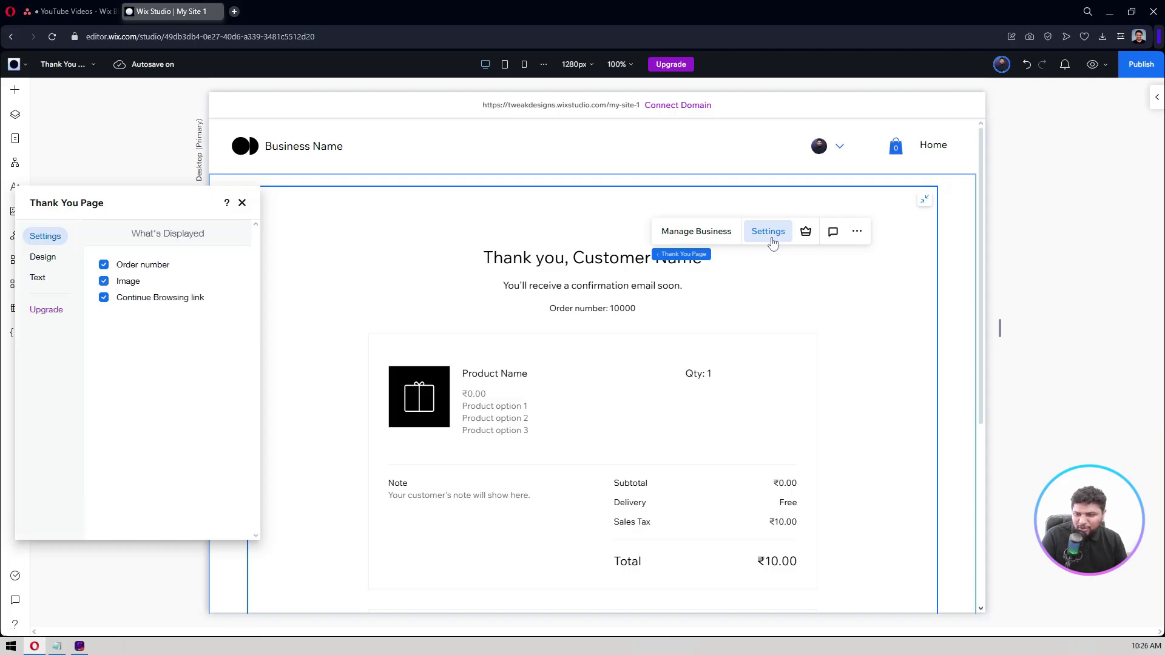
pyautogui.click(43, 257)
pyautogui.scroll(-5, 137, 334)
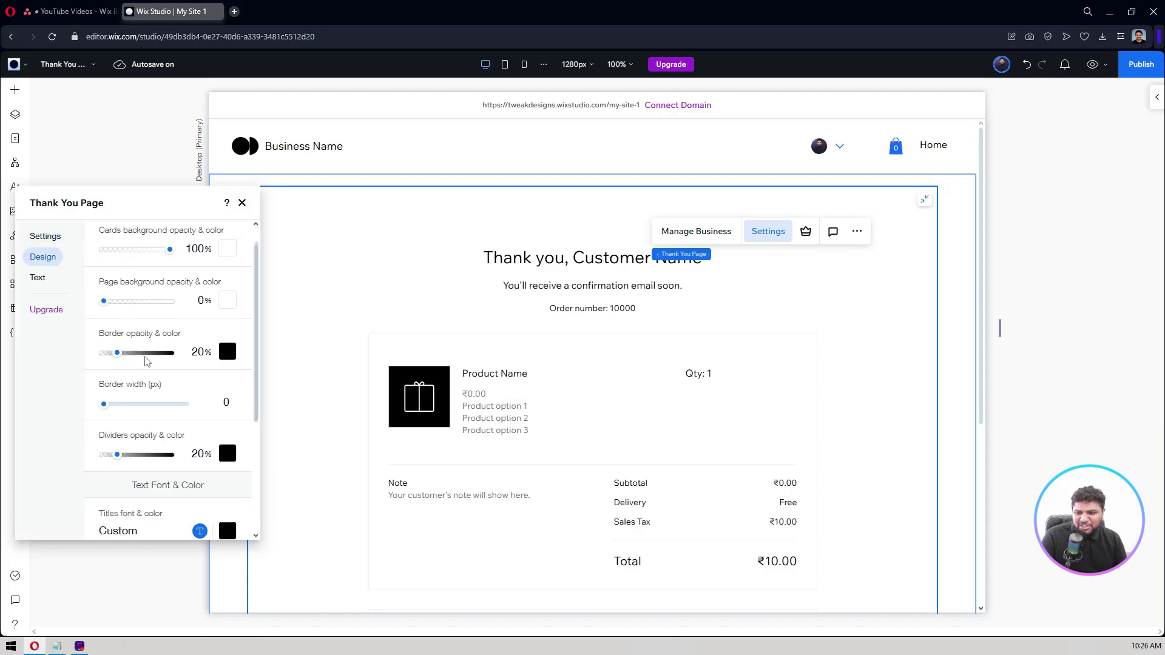
pyautogui.click(38, 277)
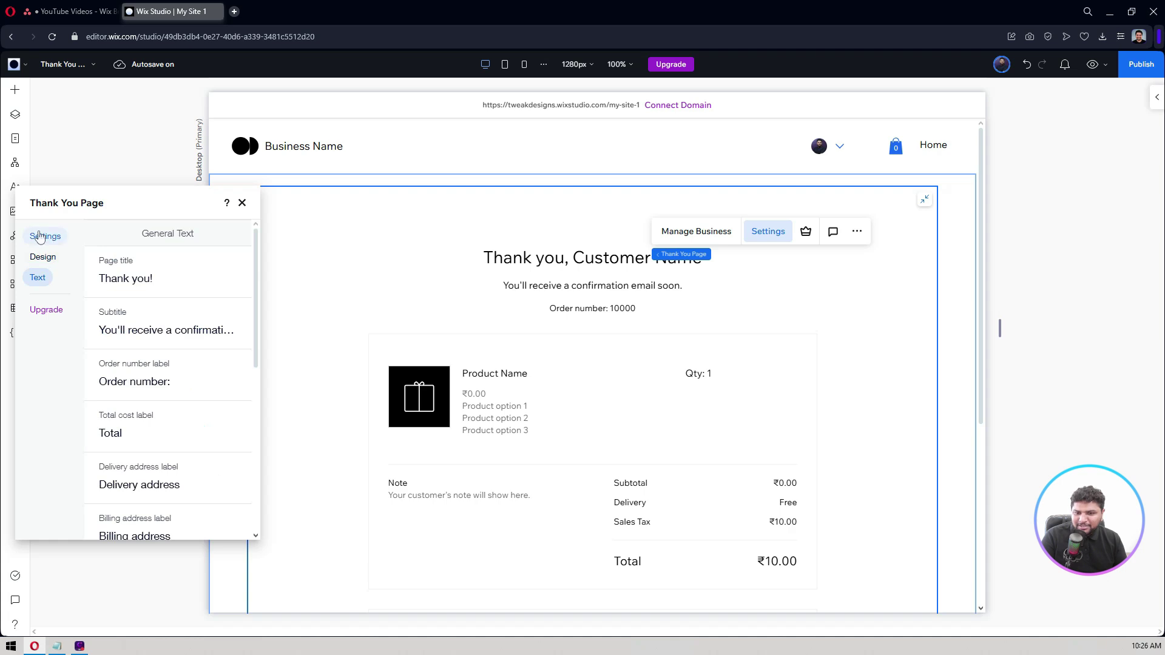
pyautogui.click(40, 237)
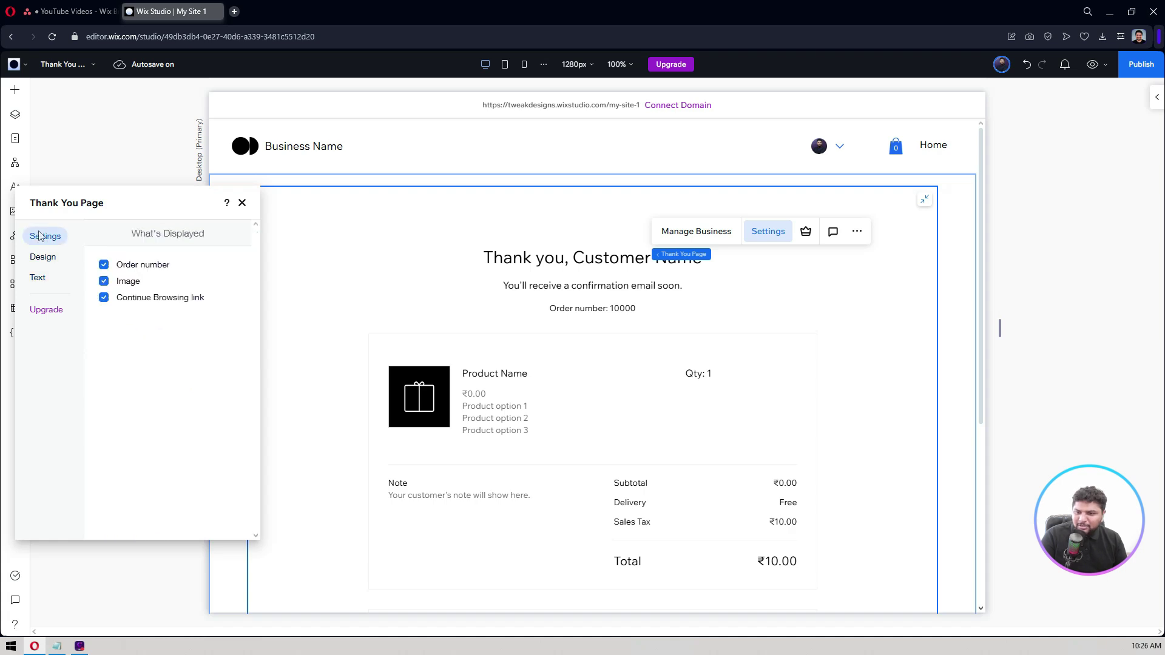
pyautogui.click(38, 277)
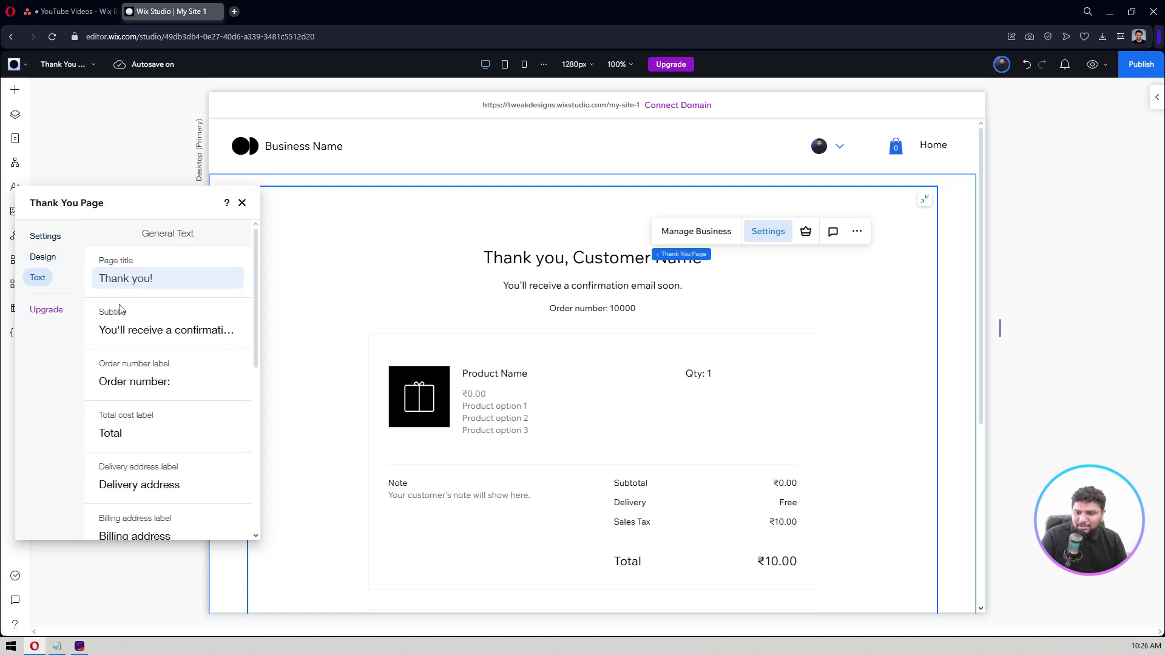
pyautogui.click(59, 241)
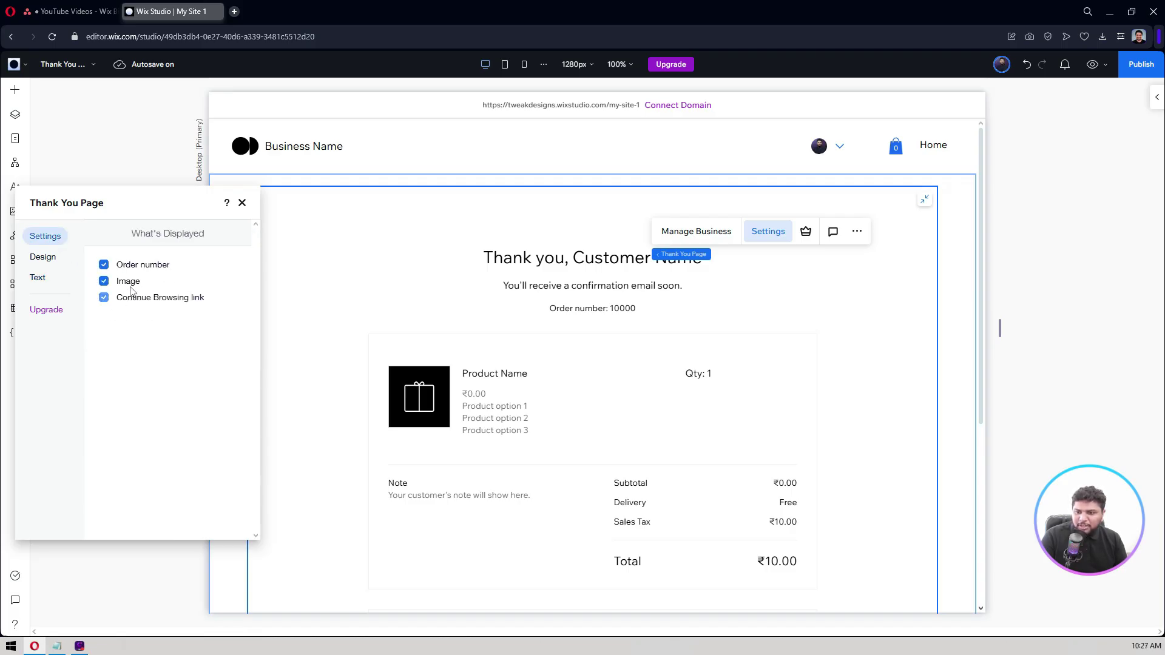
pyautogui.click(242, 203)
# Glance over the rest of the Thank You Page and switch to the store's Product Page
pyautogui.scroll(-5, 377, 281)
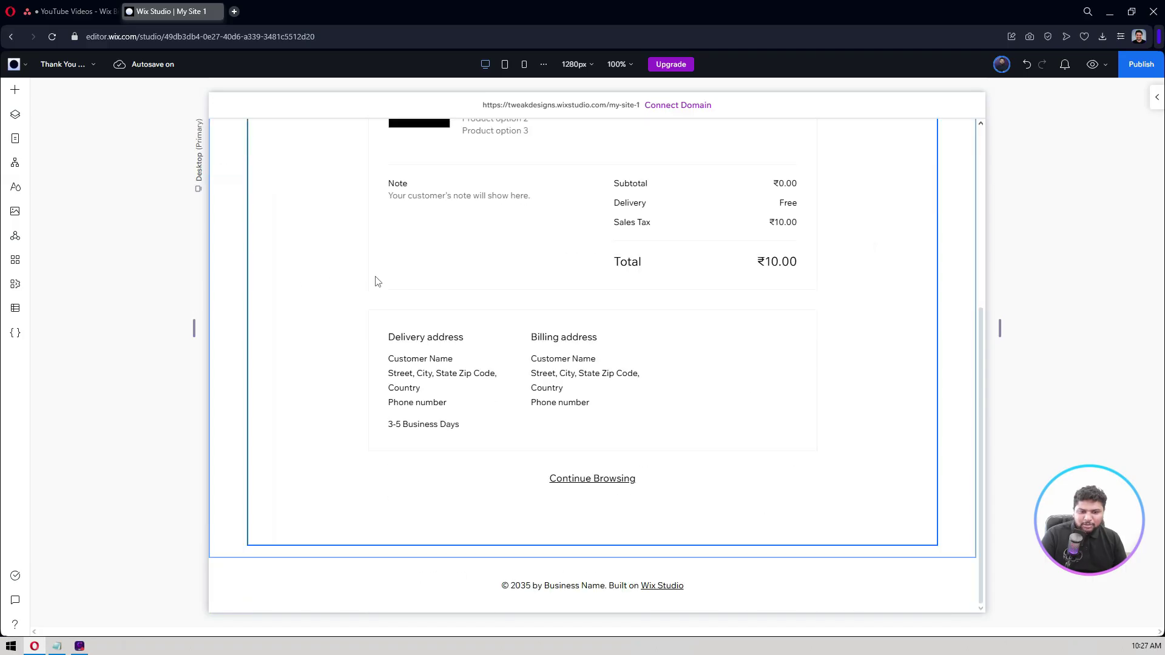
pyautogui.scroll(5, 175, 247)
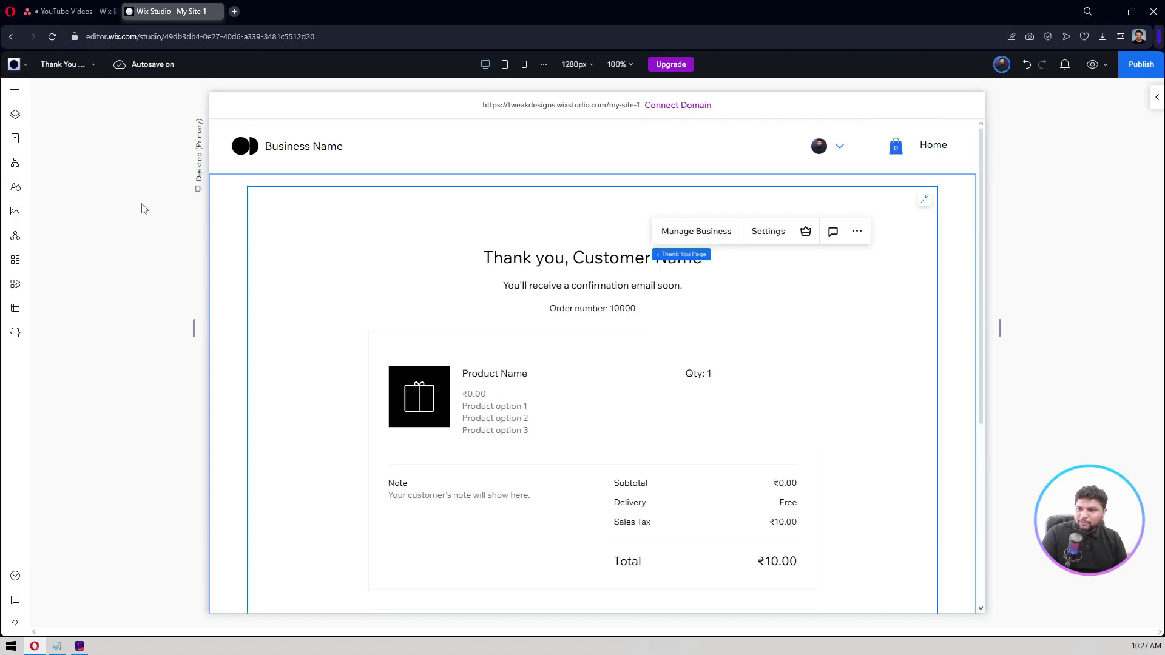
pyautogui.click(47, 64)
pyautogui.click(68, 195)
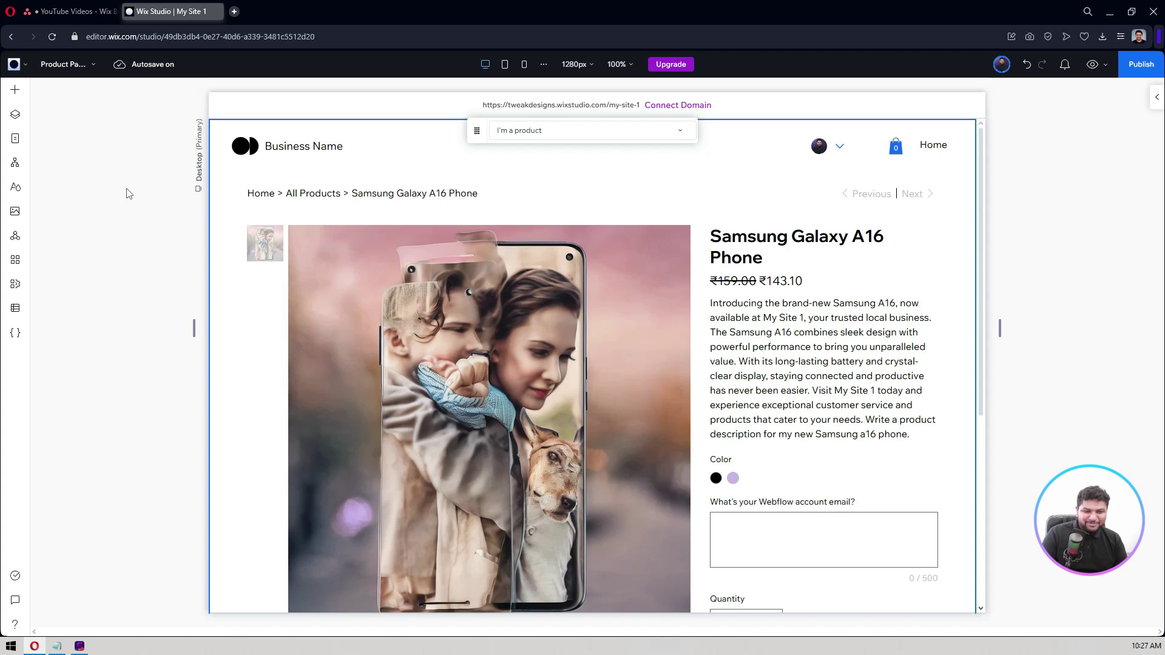
# Look over the Product Page's gallery, purchase options and info sections, and open its layout settings
pyautogui.scroll(-5, 170, 327)
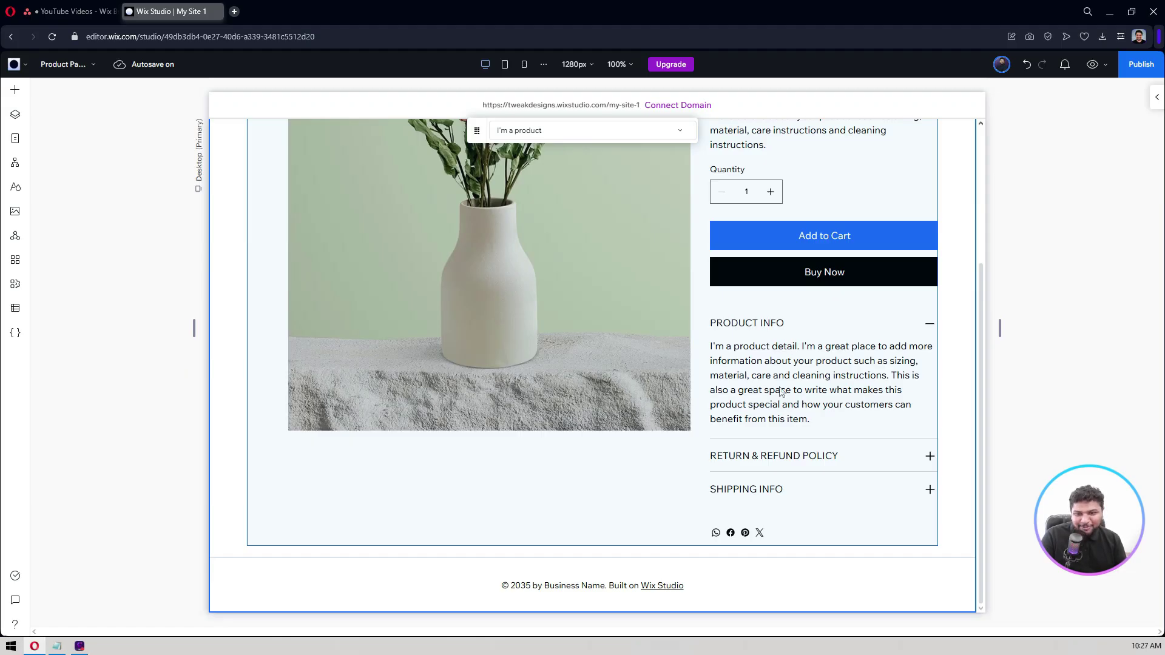
pyautogui.scroll(3, 781, 391)
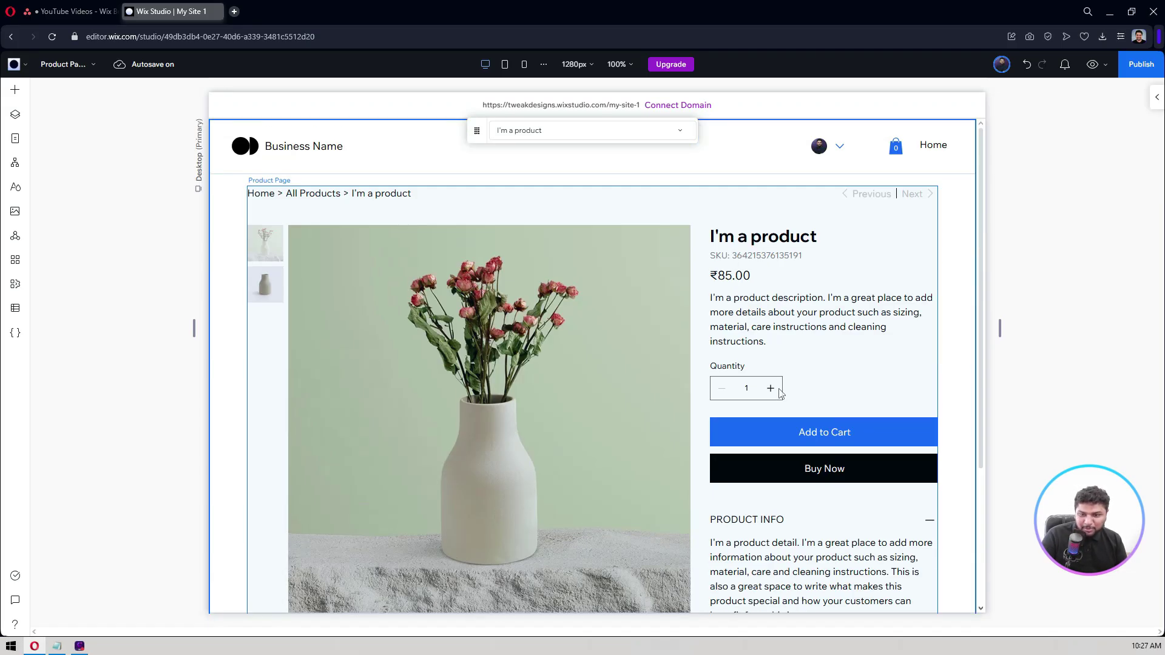
pyautogui.scroll(-3, 781, 393)
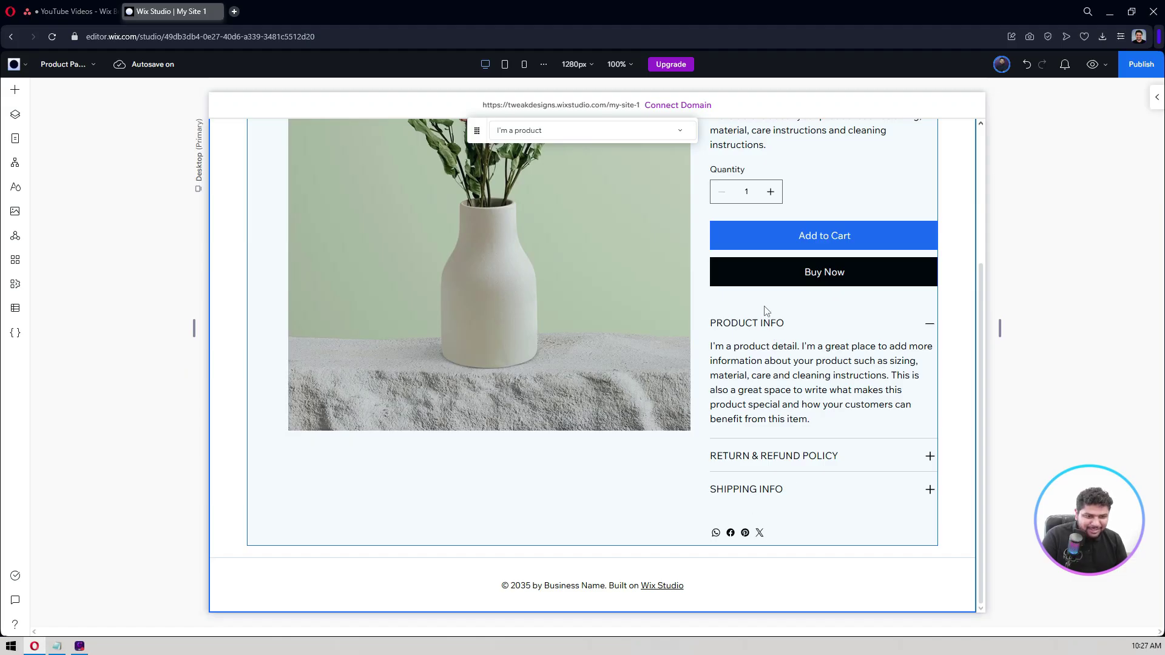
pyautogui.scroll(3, 763, 313)
pyautogui.click(573, 235)
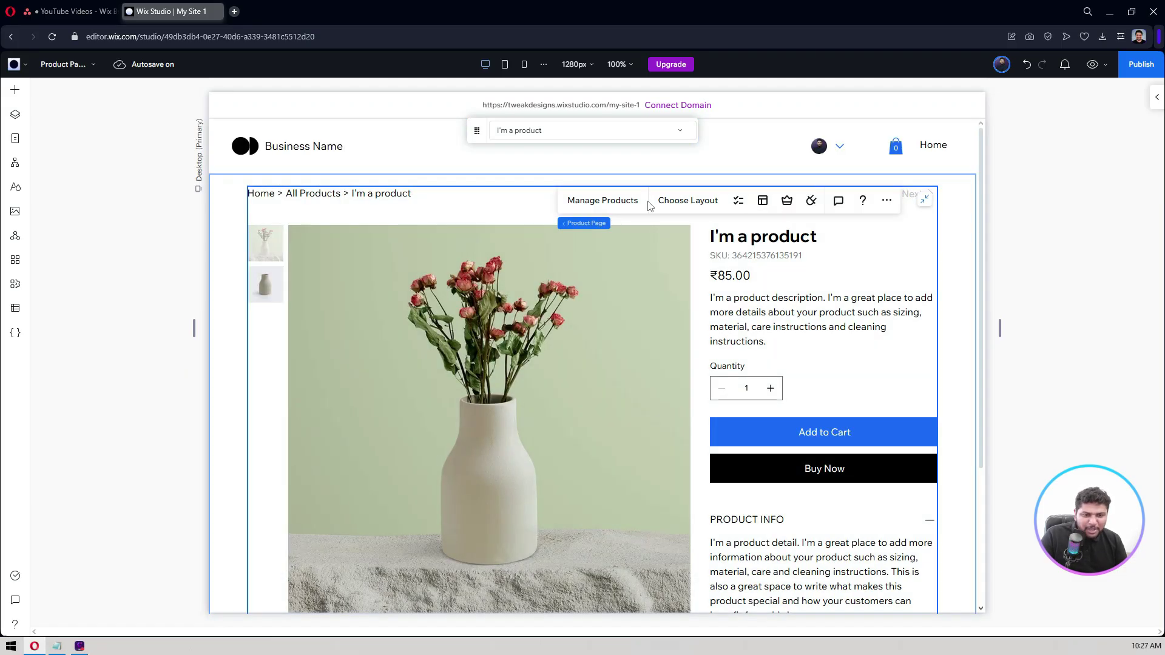
pyautogui.click(763, 206)
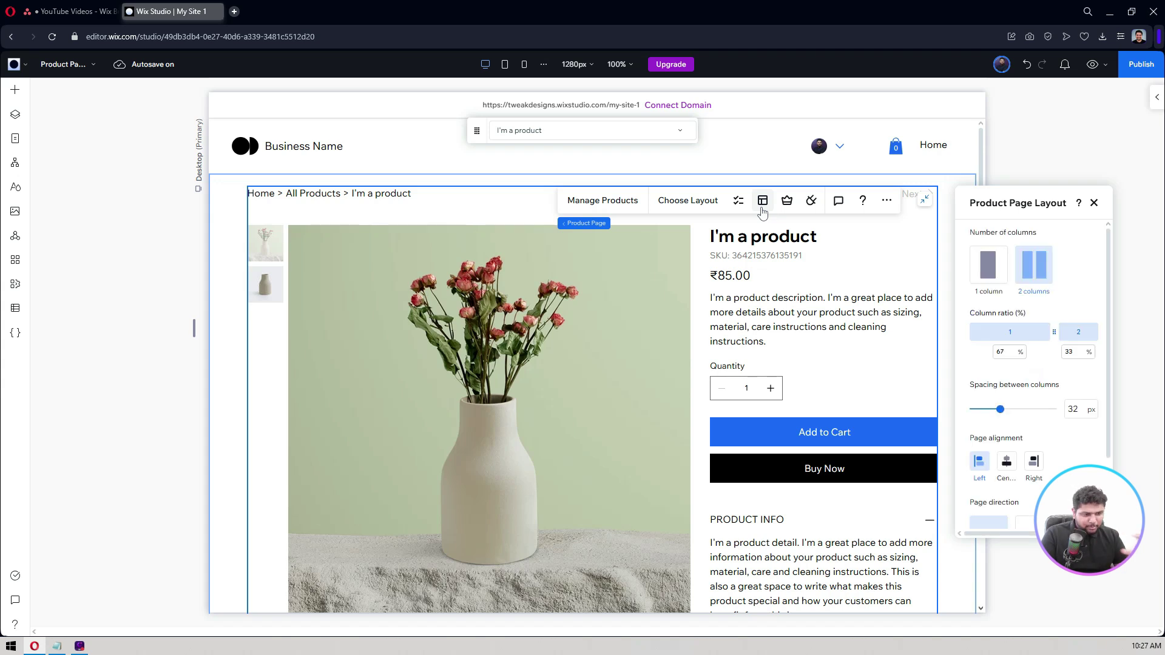
# Try the one-column layout on the Product Page and switch back to two columns
pyautogui.click(985, 269)
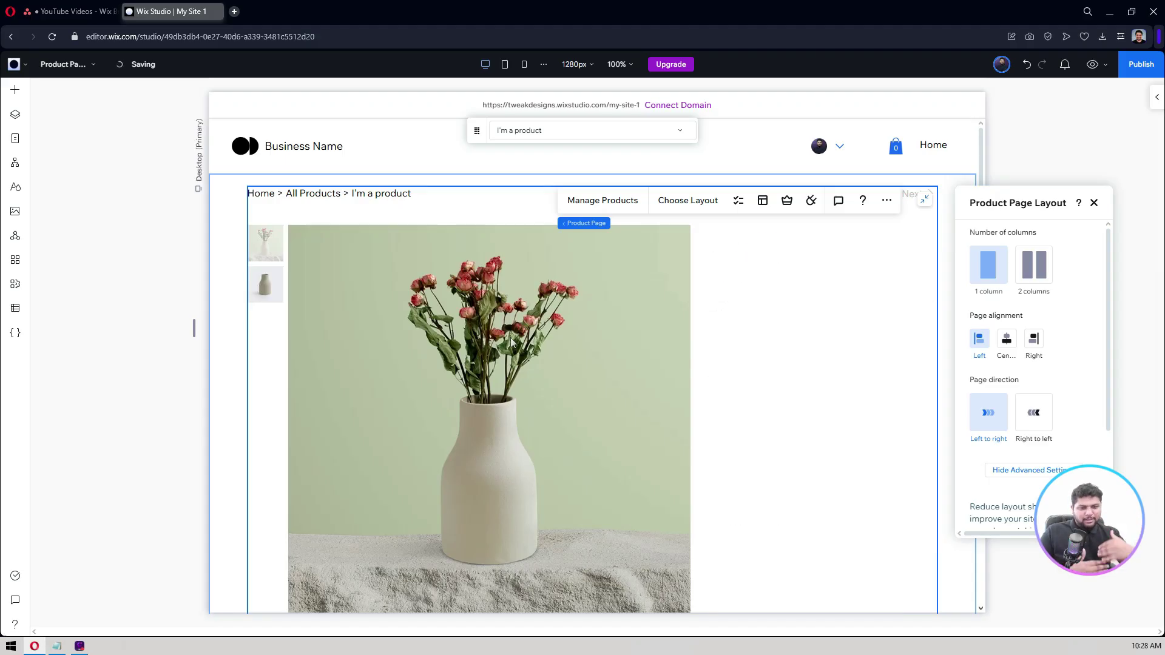
pyautogui.scroll(-15, 521, 331)
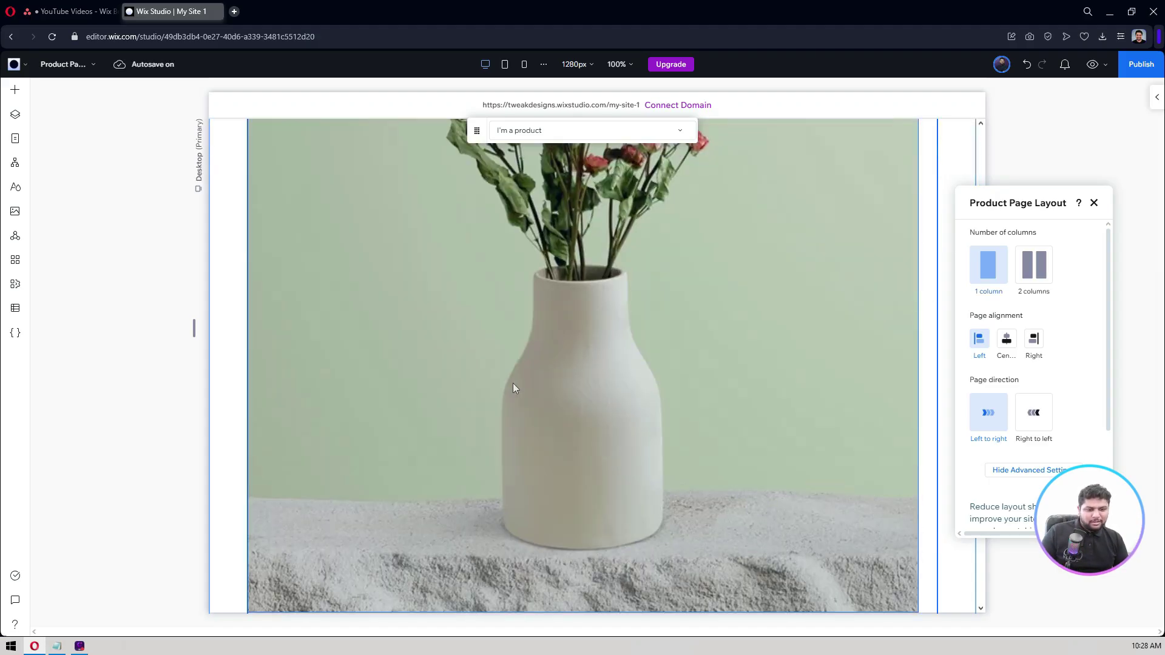
pyautogui.scroll(15, 525, 369)
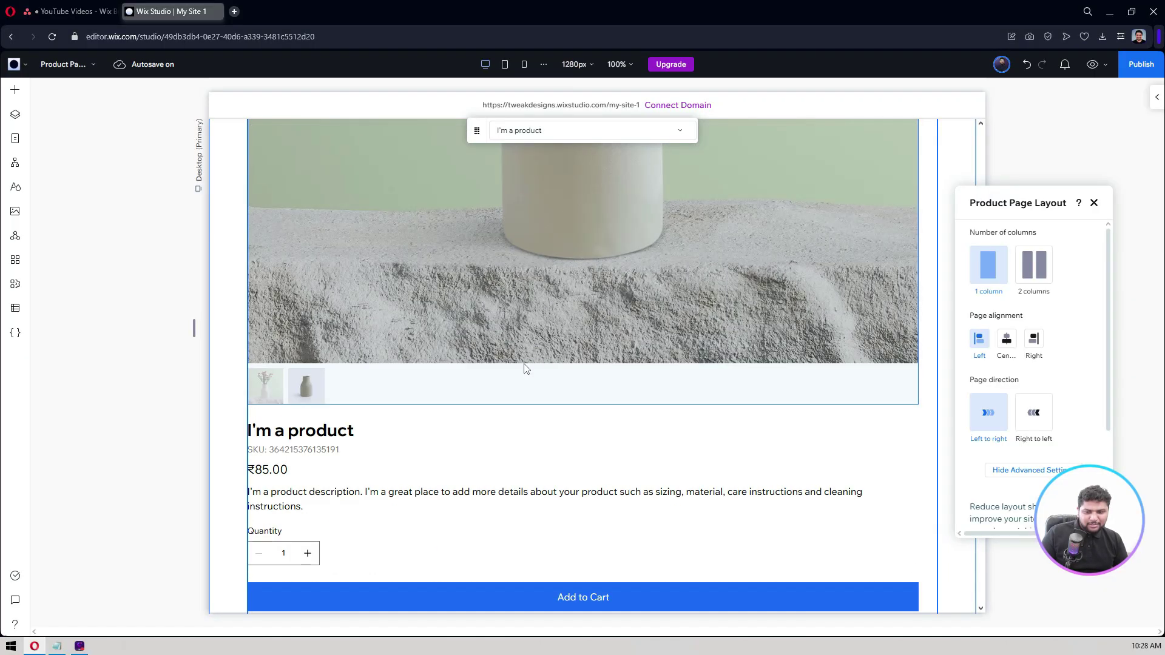
pyautogui.click(1036, 272)
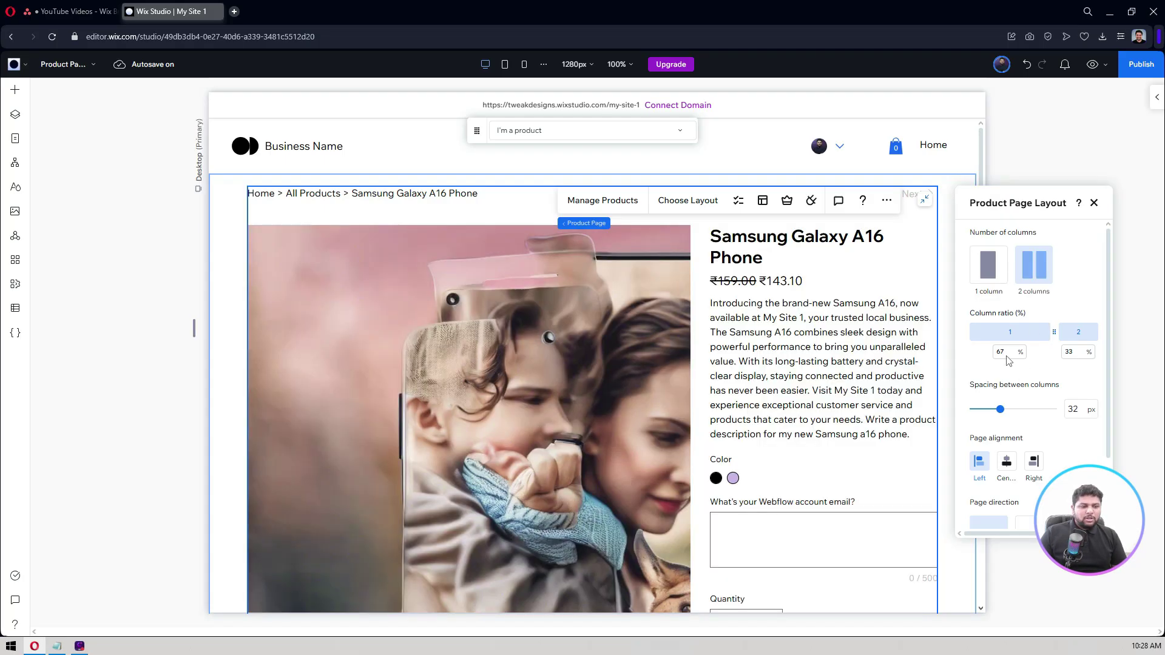
# Try 40% for the Product Page's first column, and settle on a column ratio of 50%
pyautogui.click(1006, 354)
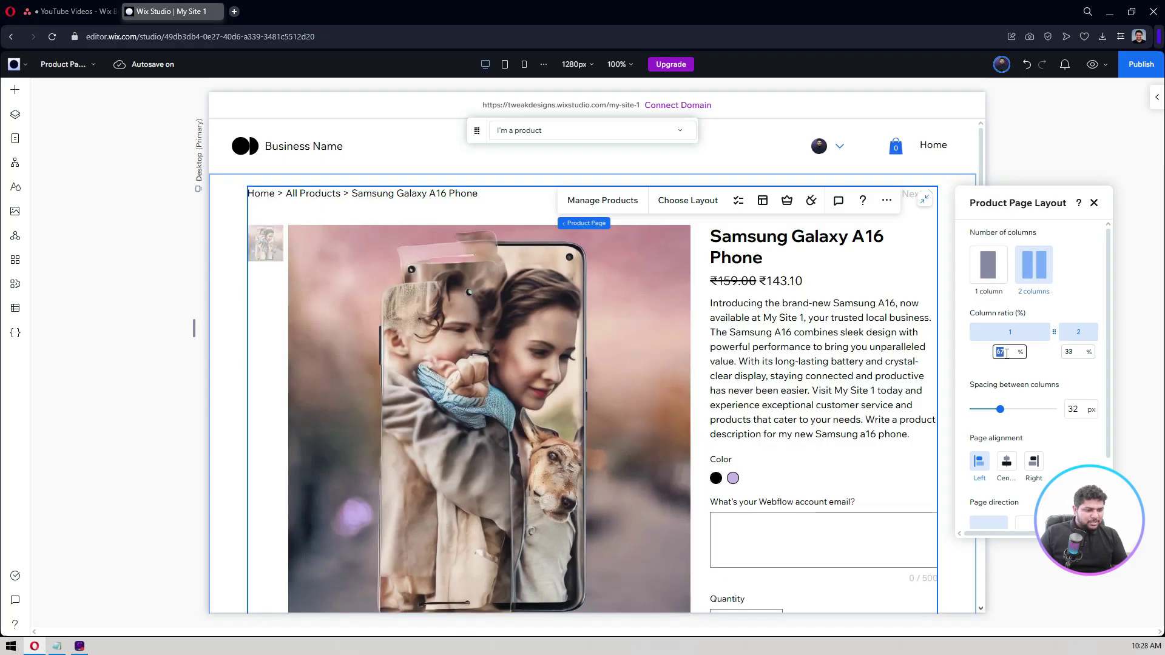
pyautogui.write('40')
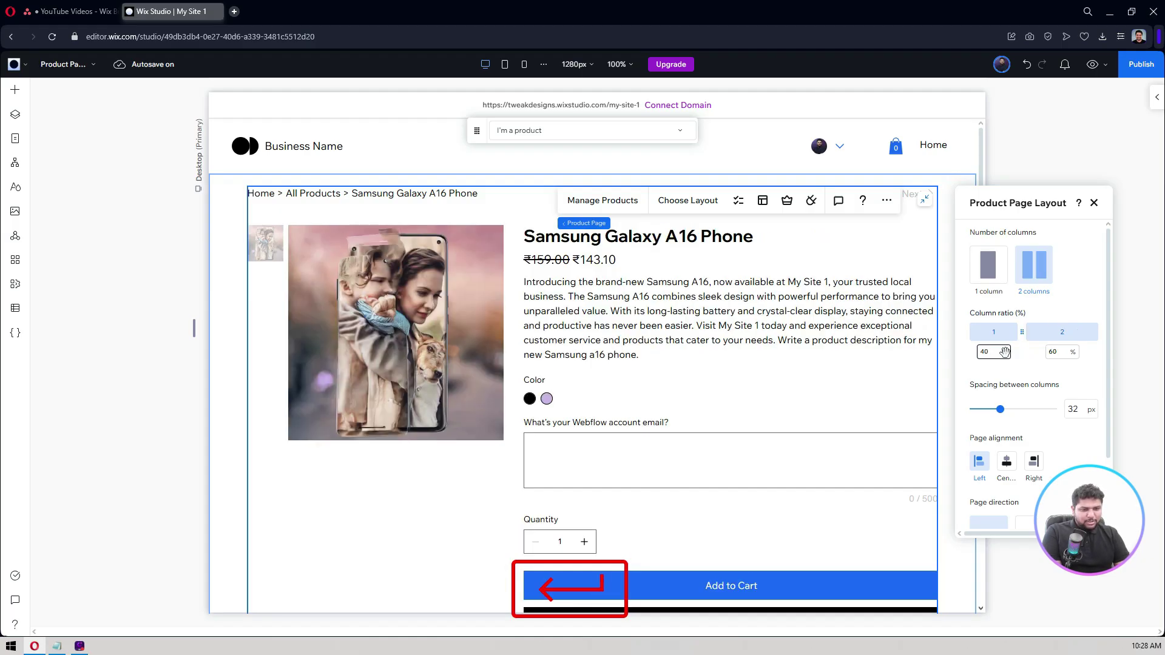
pyautogui.press('BackSpace')
pyautogui.press('BackSpace')
pyautogui.write('50')
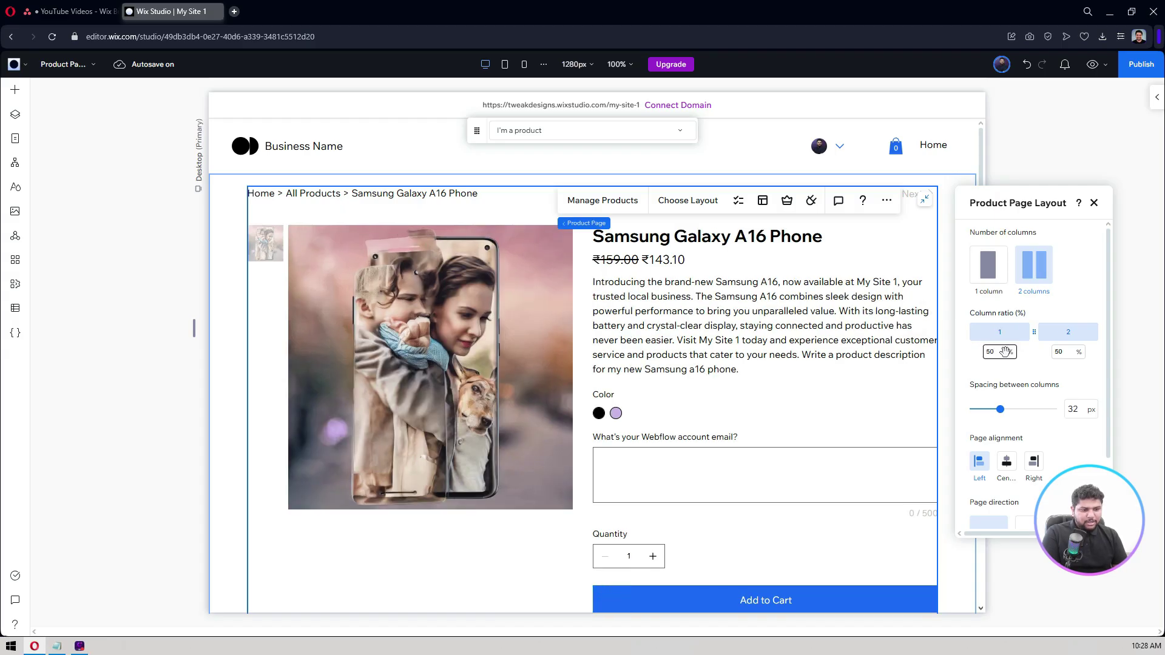
# Set the spacing between the Product Page's columns to 40 px and close the layout settings
pyautogui.click(1080, 412)
pyautogui.write('40')
pyautogui.press('Return')
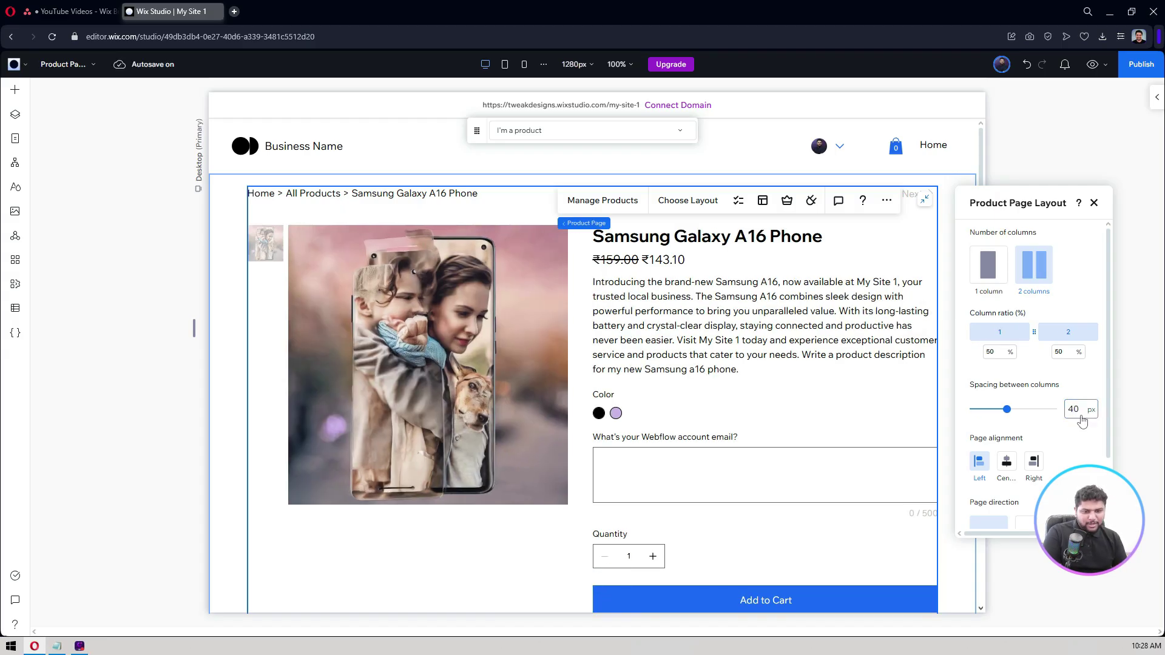
pyautogui.scroll(-2, 1080, 419)
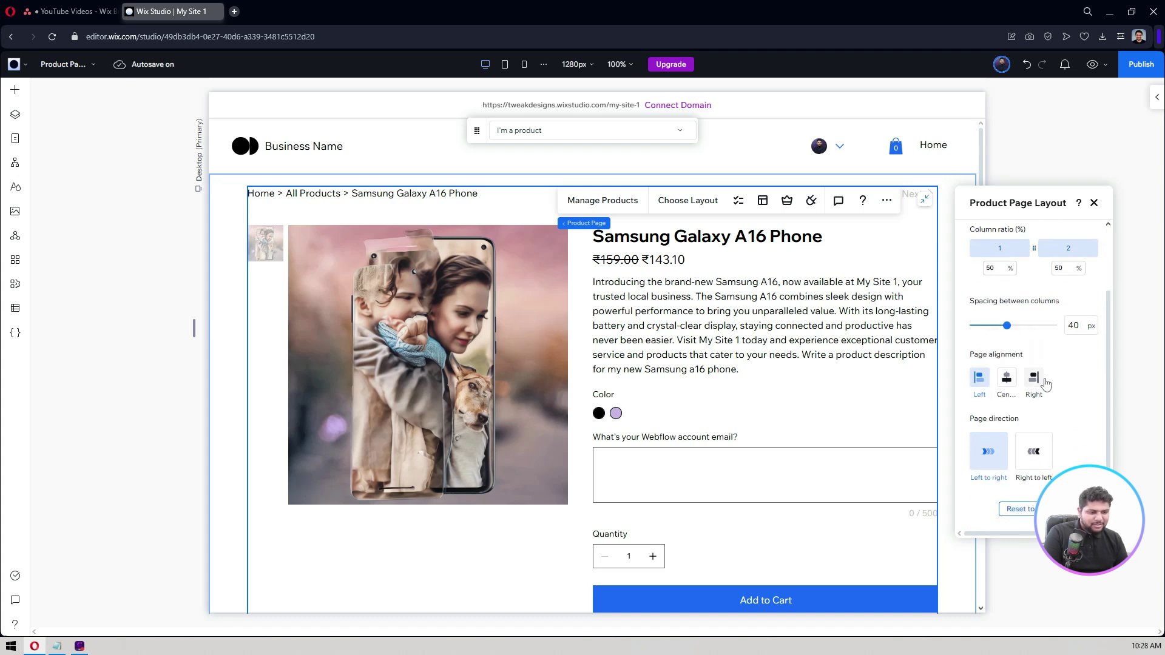
pyautogui.scroll(2, 1047, 382)
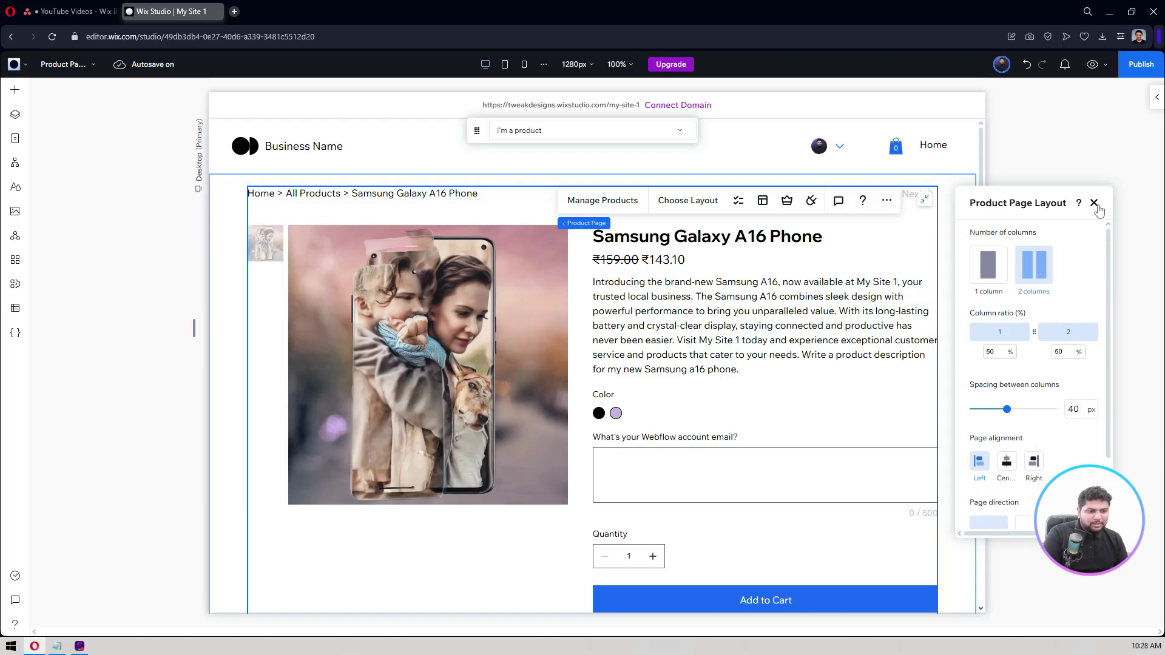
pyautogui.click(1094, 203)
# Review which product info, pricing, action button, navigation and share elements the Product Page widget can show
pyautogui.click(688, 205)
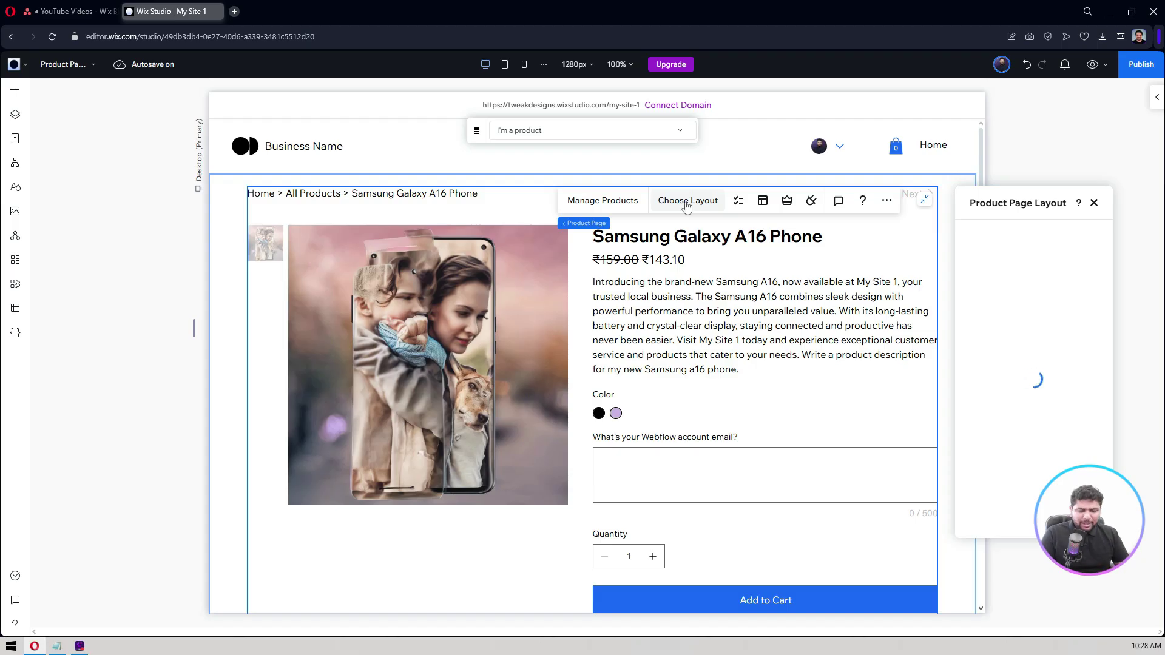
pyautogui.click(742, 202)
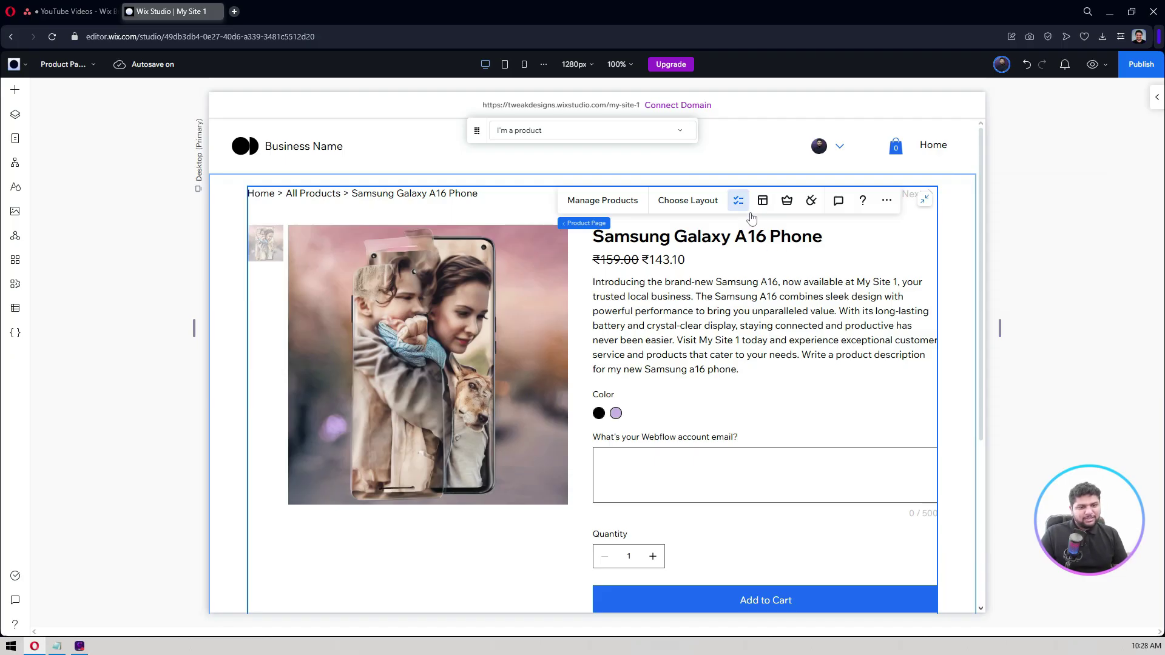
pyautogui.click(739, 205)
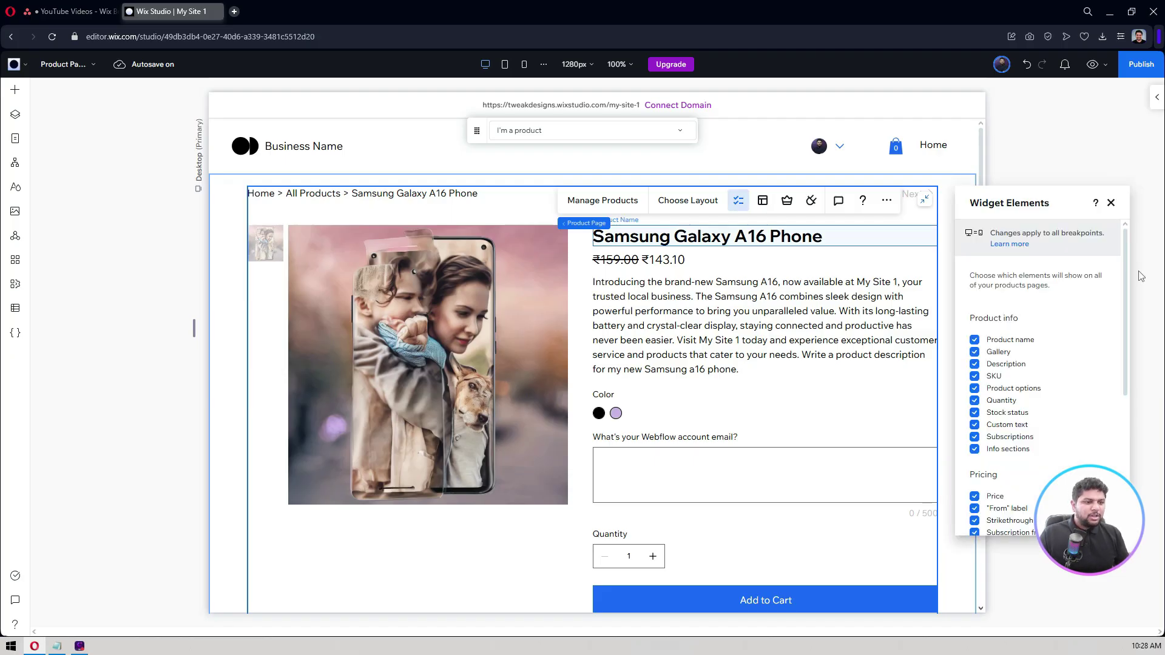
pyautogui.scroll(-1, 1023, 292)
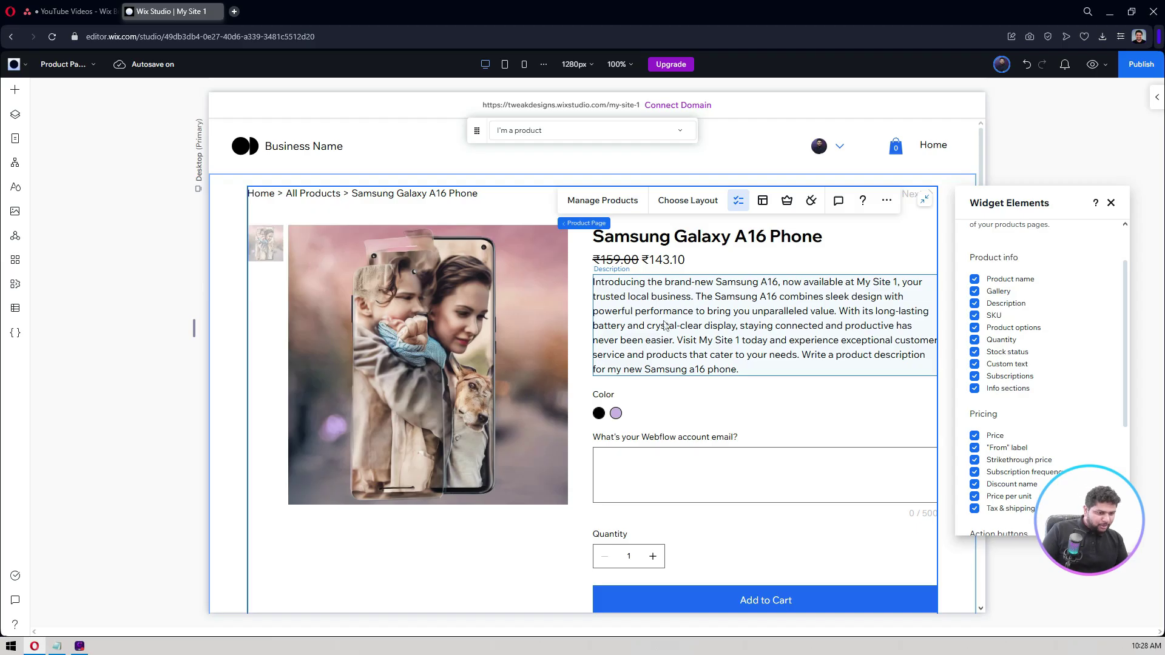
pyautogui.scroll(-1, 577, 271)
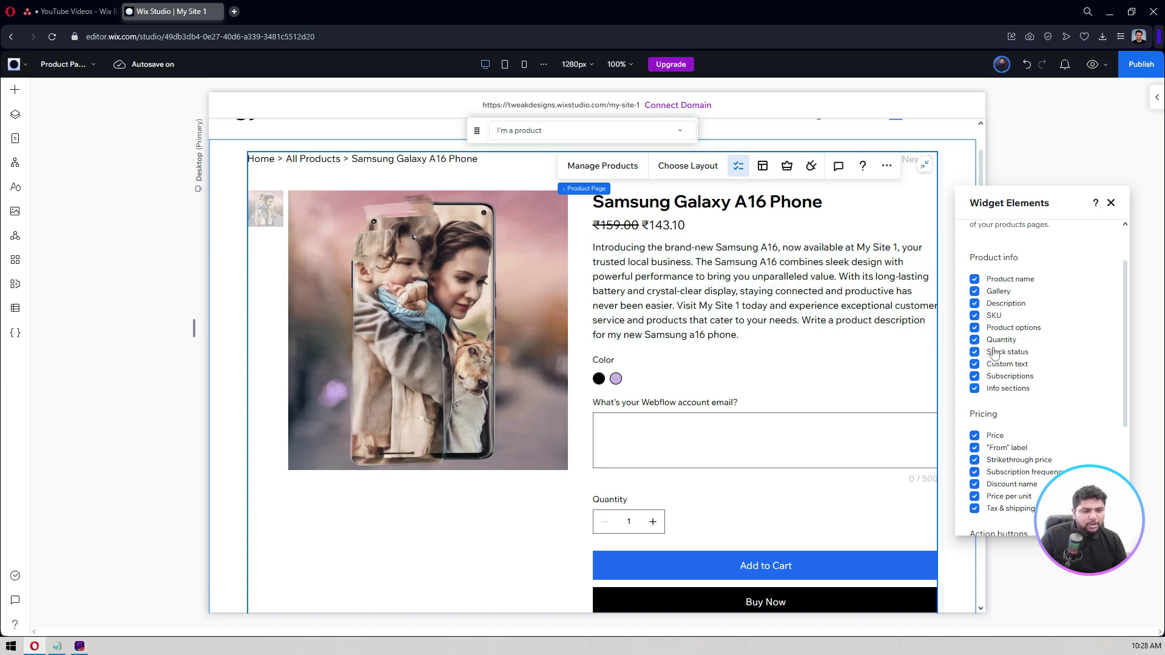
pyautogui.scroll(-2, 946, 356)
pyautogui.scroll(1, 1035, 364)
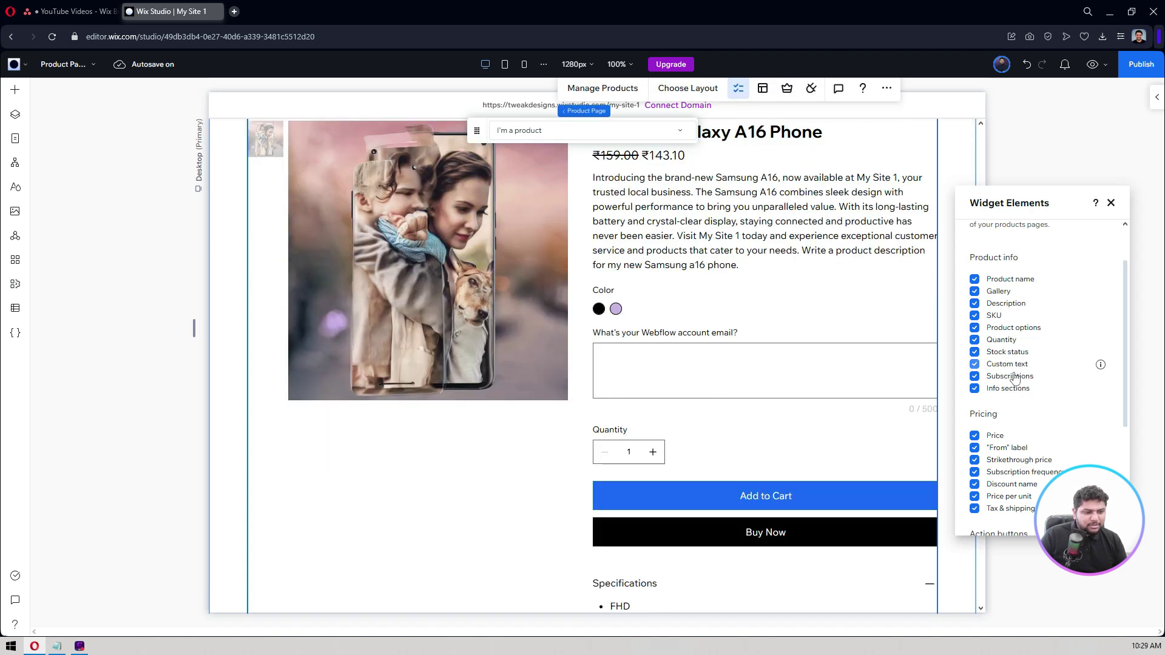
pyautogui.scroll(-5, 1023, 396)
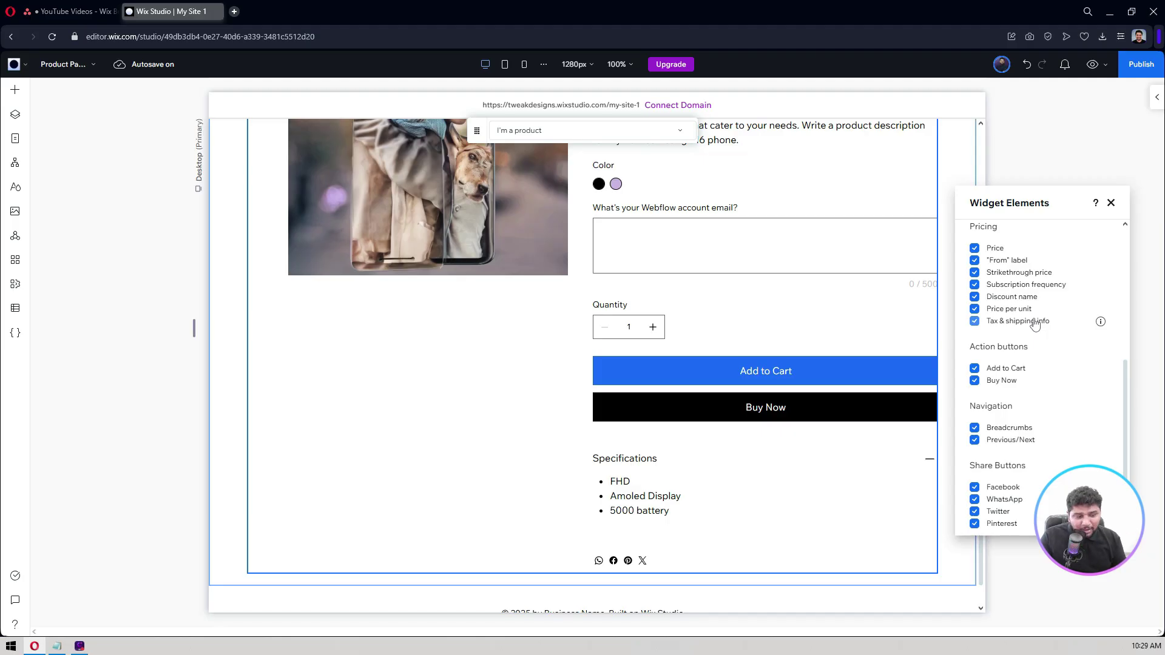
pyautogui.scroll(4, 1035, 324)
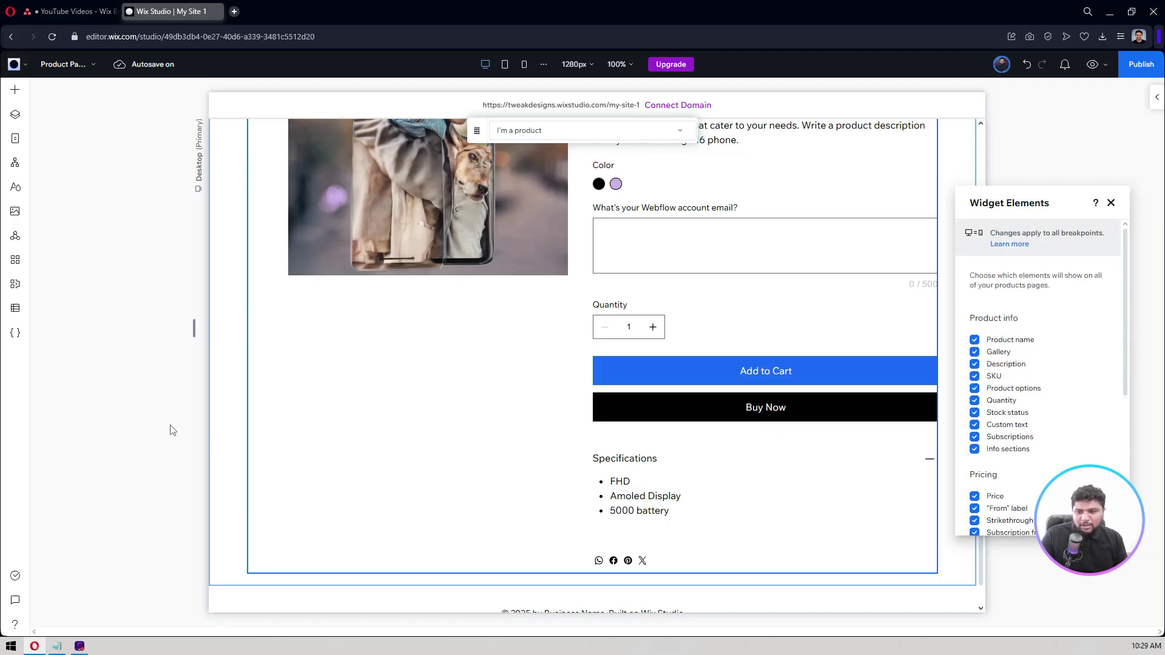
pyautogui.click(107, 407)
pyautogui.scroll(4, 107, 407)
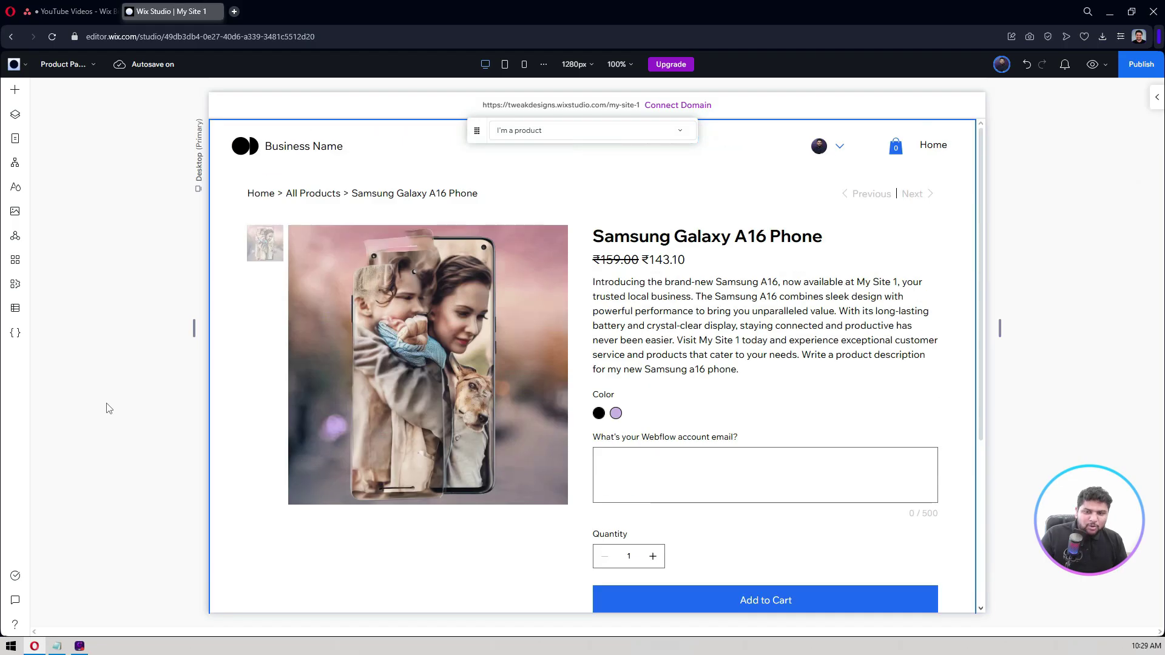
# Select the Product Page's gallery and open the customization settings of its Thumbnails layout
pyautogui.click(375, 324)
pyautogui.click(365, 390)
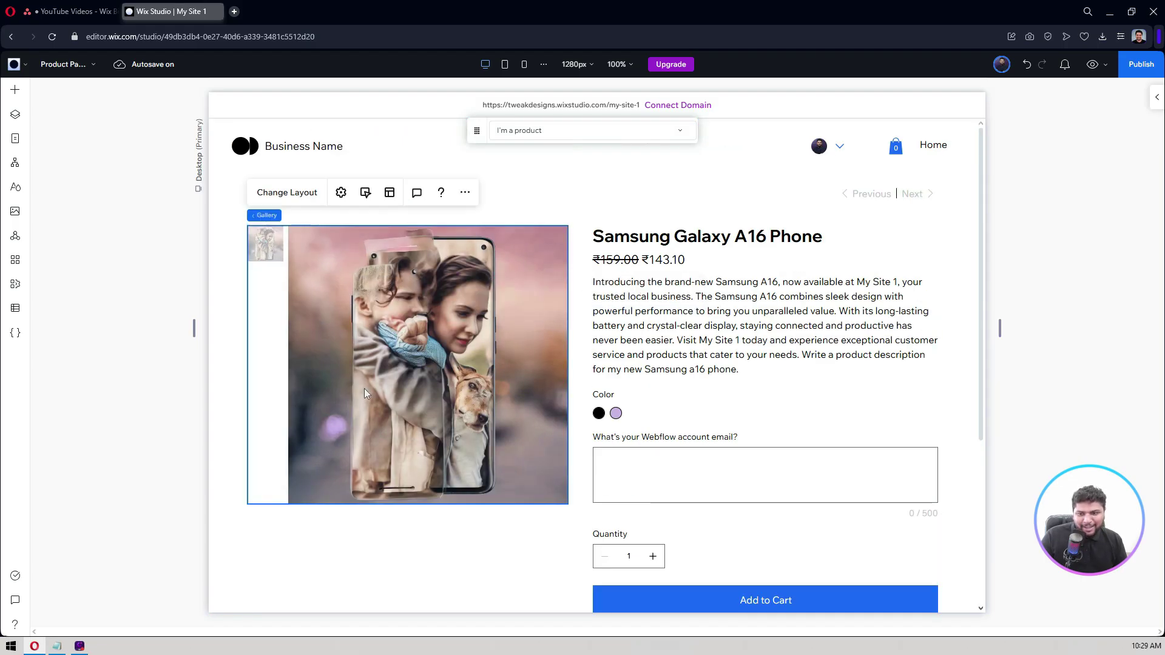
pyautogui.click(153, 362)
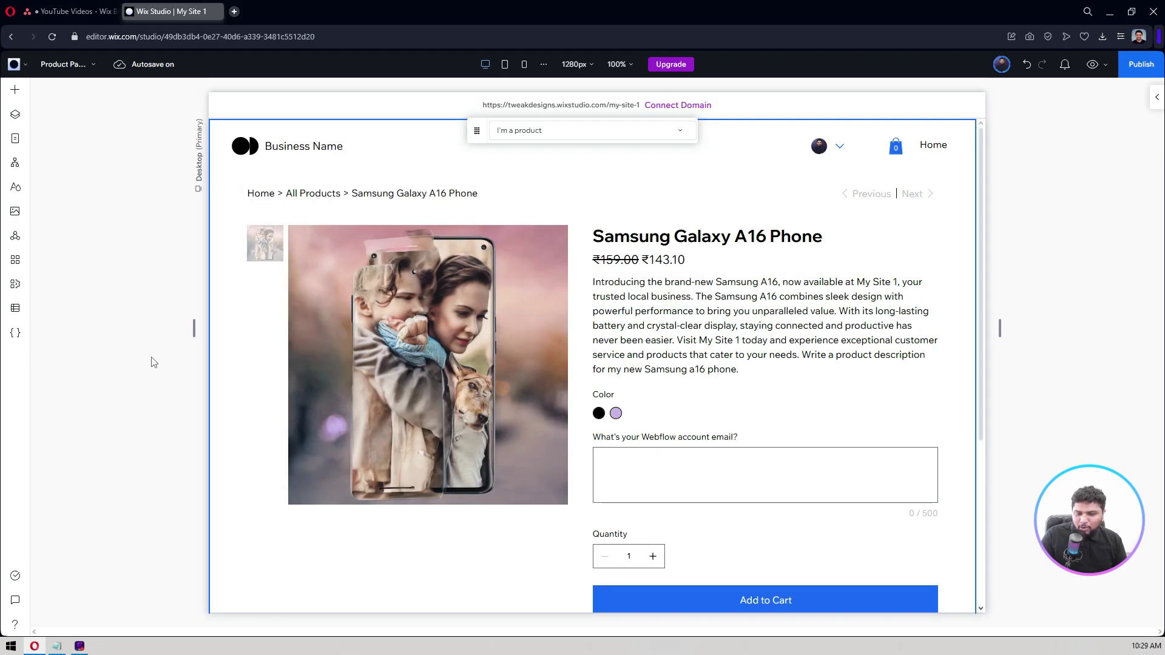
pyautogui.click(450, 314)
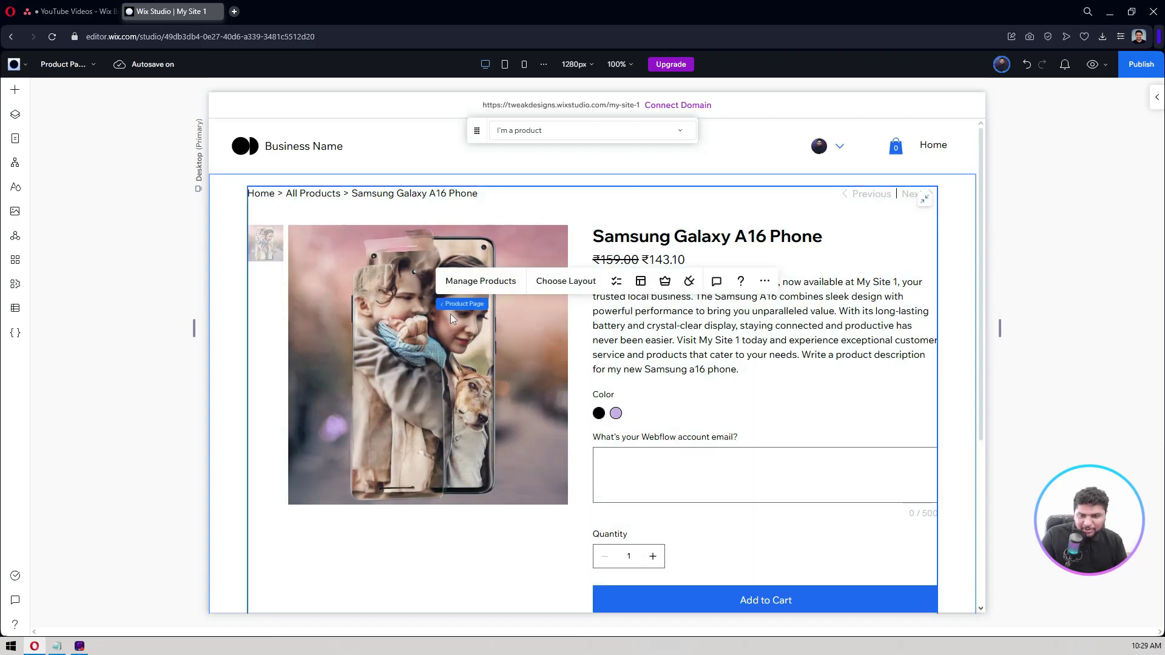
pyautogui.click(359, 338)
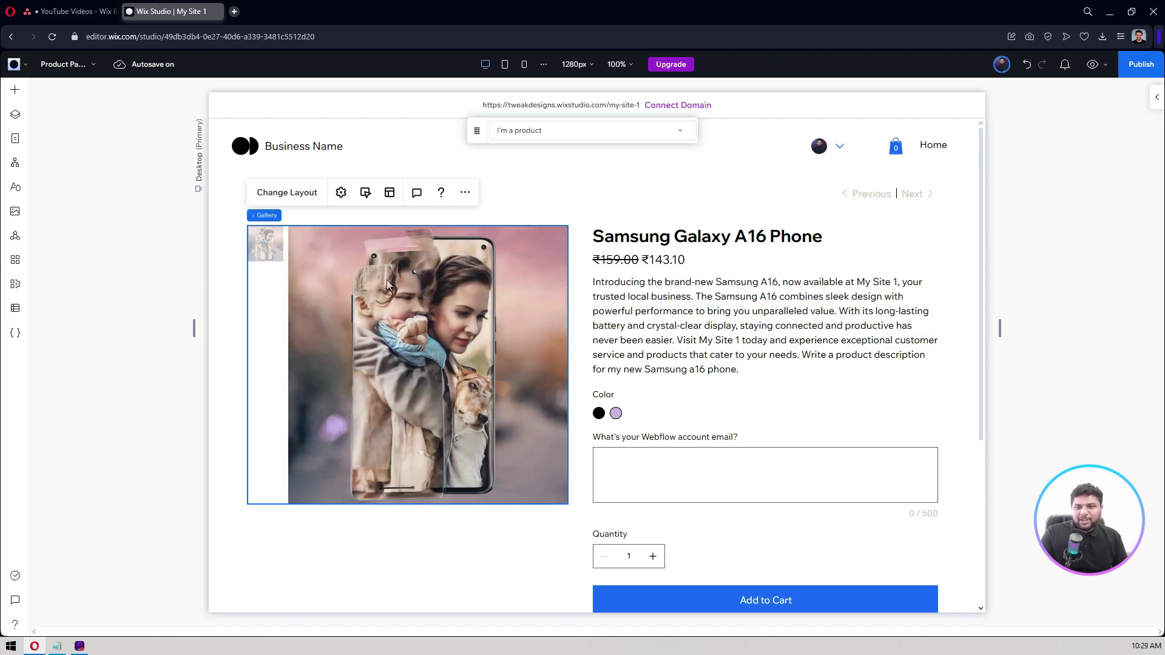
pyautogui.click(309, 202)
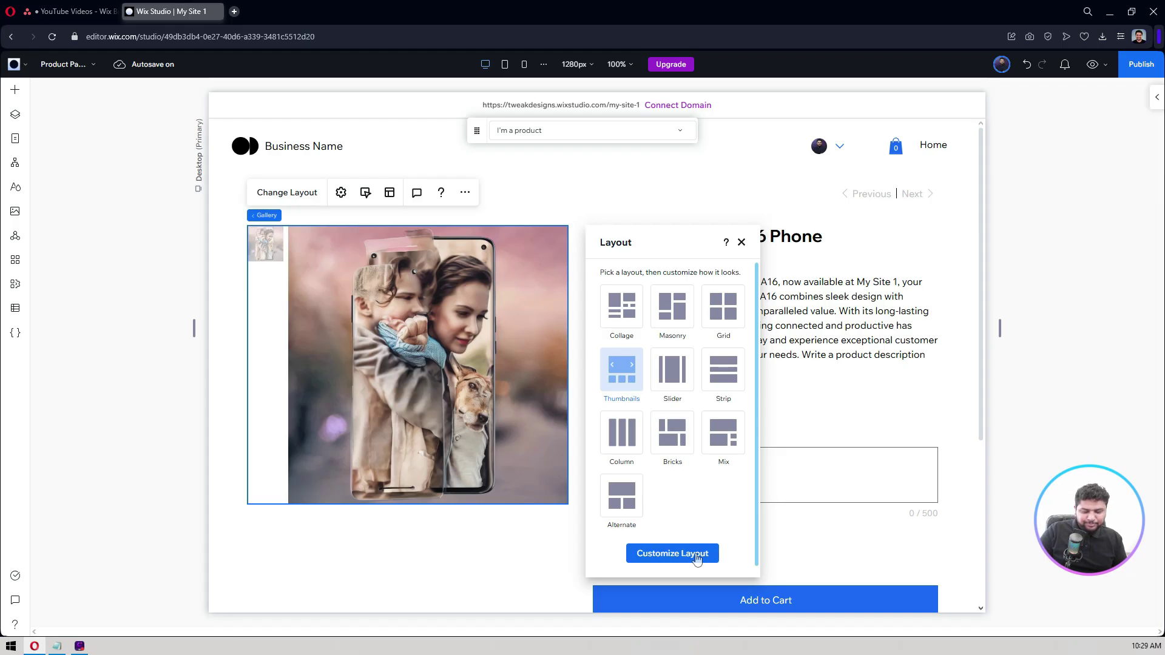
pyautogui.click(656, 557)
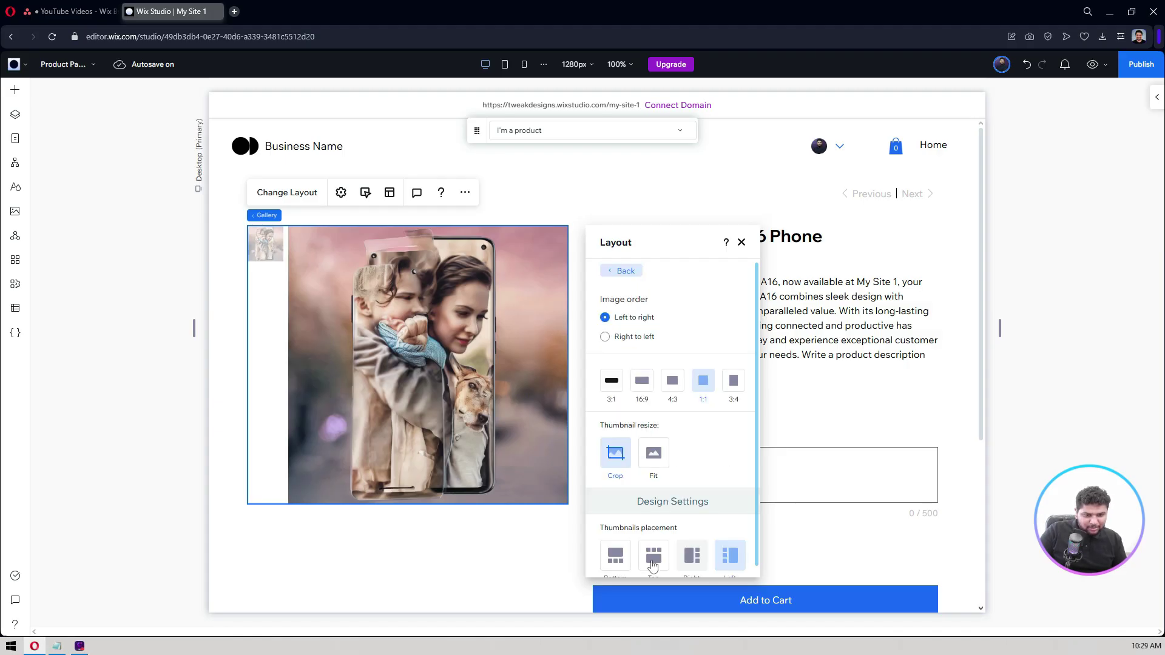
# Try placing the gallery's thumbnails at the bottom and return them to the left
pyautogui.scroll(-2, 653, 564)
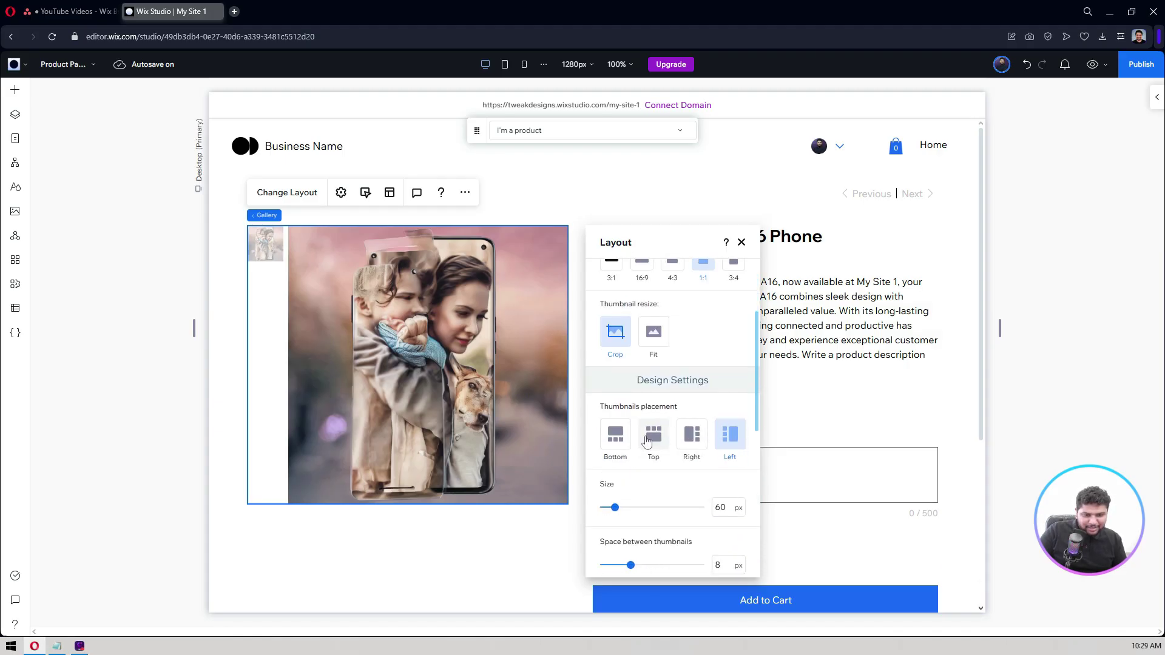
pyautogui.click(629, 447)
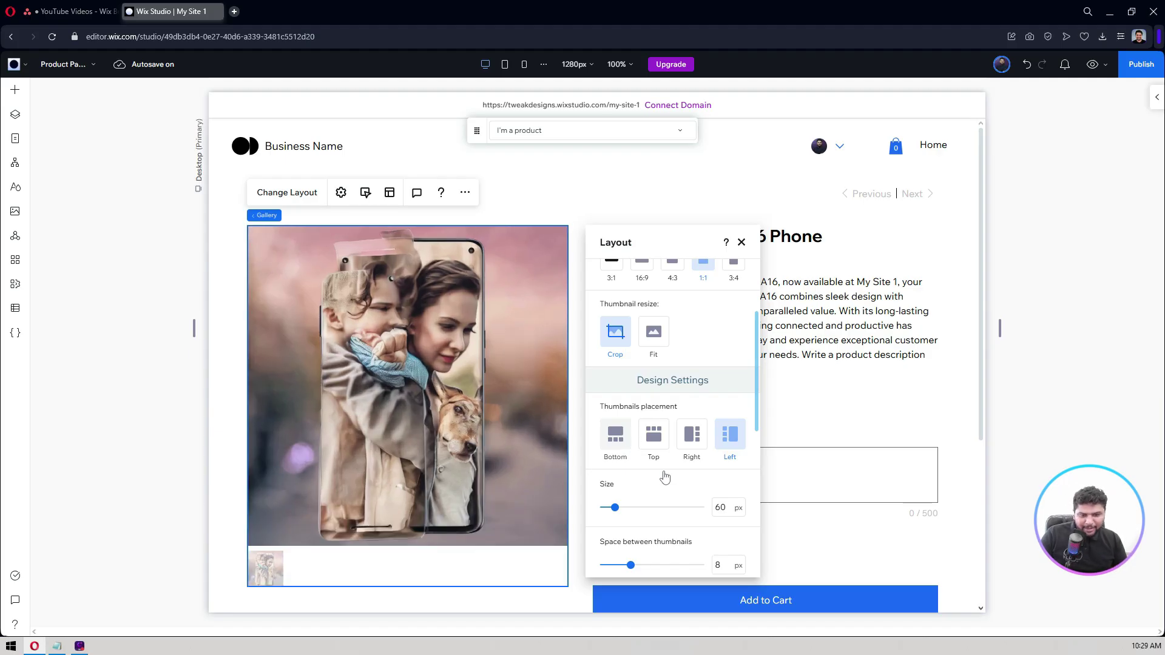
pyautogui.scroll(3, 665, 477)
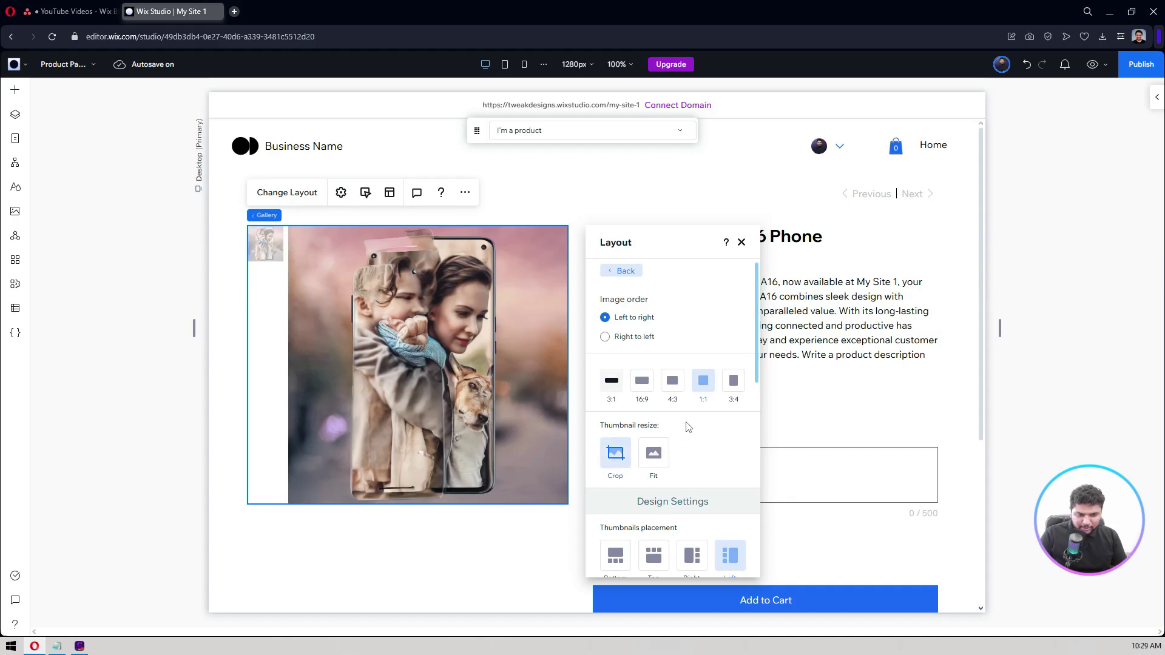
# Examine the gallery's thumbnail placement, spacing, transition, navigation arrow and slideshow settings, and close the layout settings
pyautogui.scroll(-8, 689, 427)
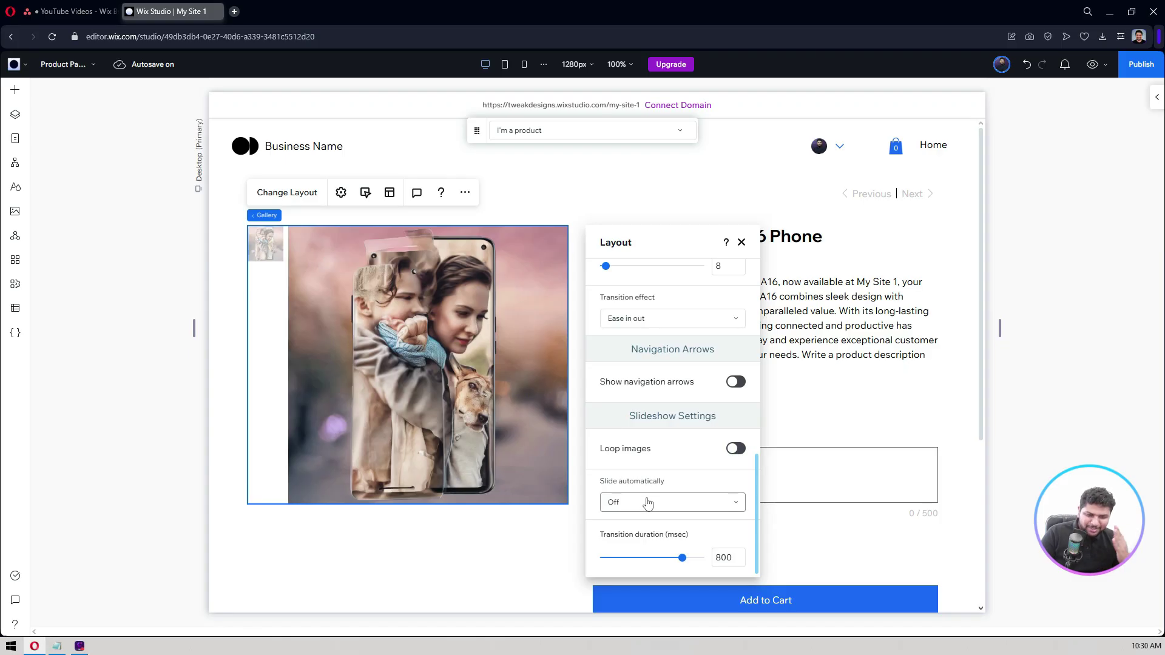
pyautogui.scroll(3, 648, 502)
pyautogui.scroll(3, 648, 502)
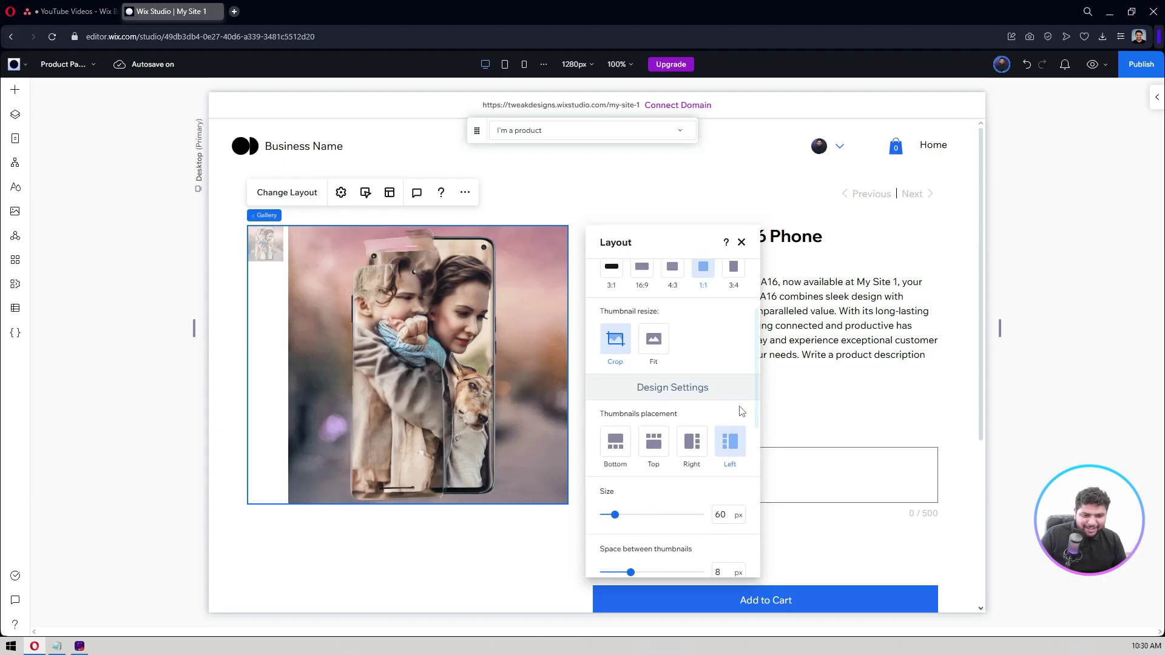
pyautogui.scroll(-4, 742, 412)
pyautogui.scroll(3, 741, 411)
pyautogui.click(617, 388)
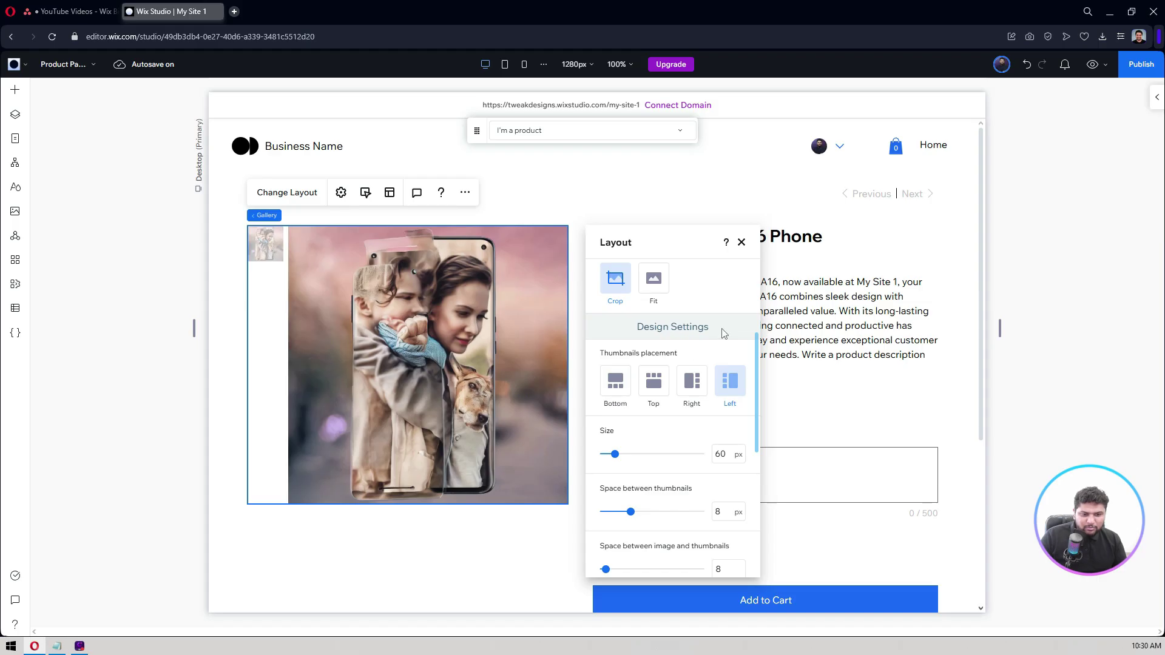
pyautogui.scroll(3, 722, 333)
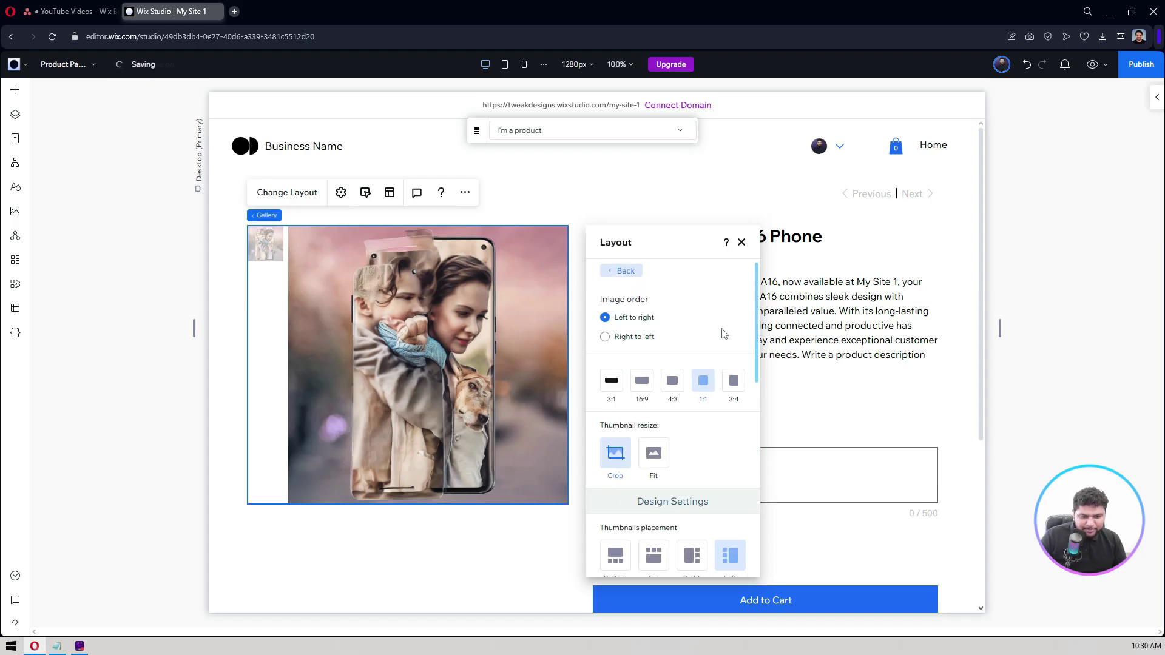
pyautogui.scroll(-2, 722, 333)
pyautogui.click(741, 242)
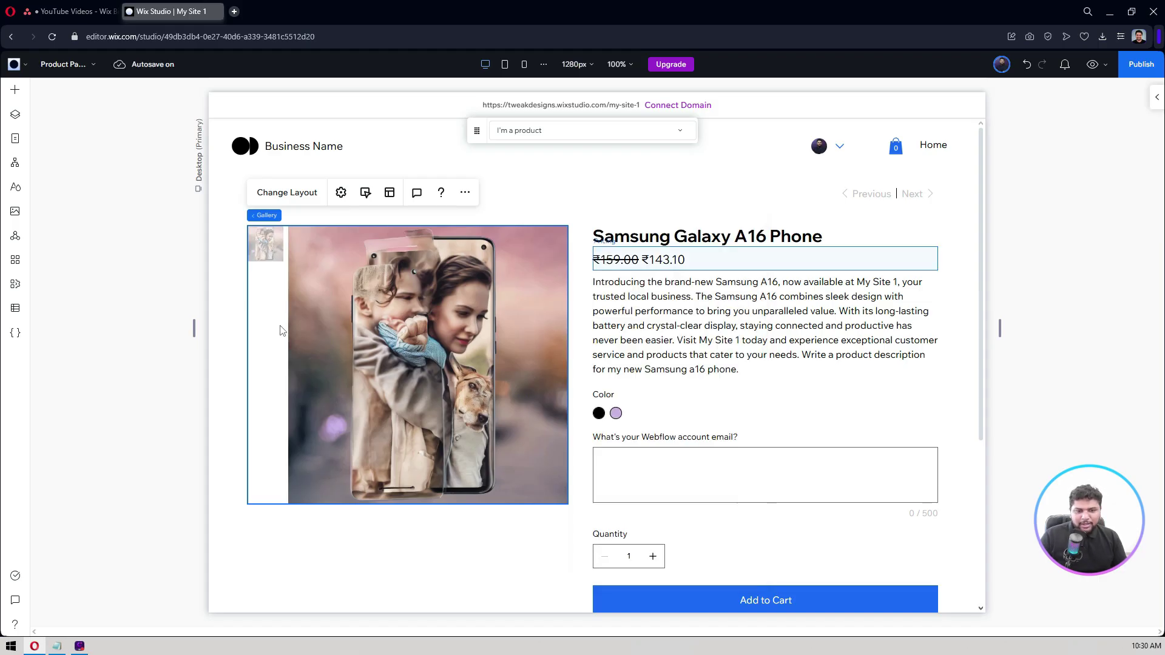
# Inspect the design settings of the product name, description, custom text field and the whole Product Page widget
pyautogui.click(759, 238)
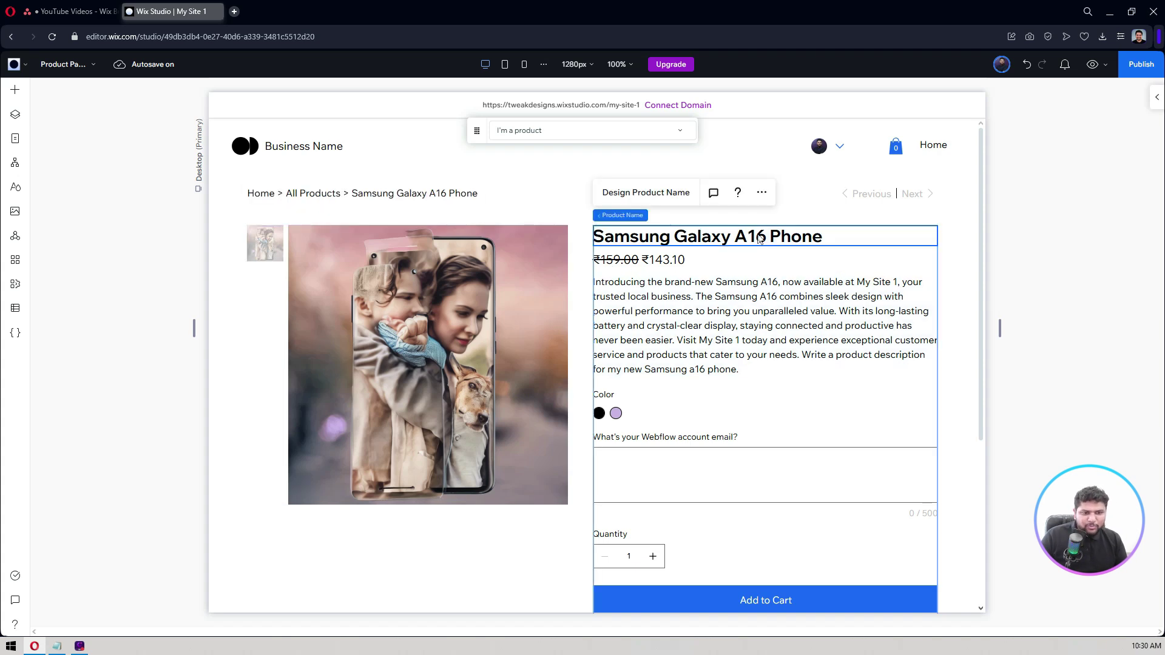
pyautogui.click(1143, 110)
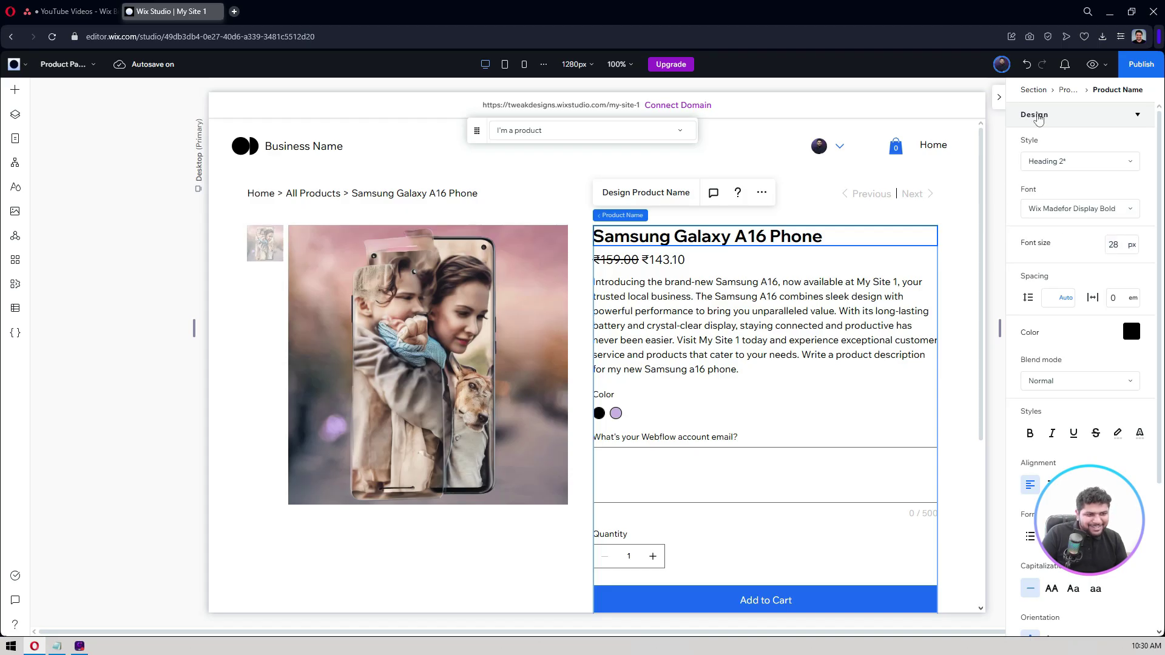
pyautogui.click(785, 316)
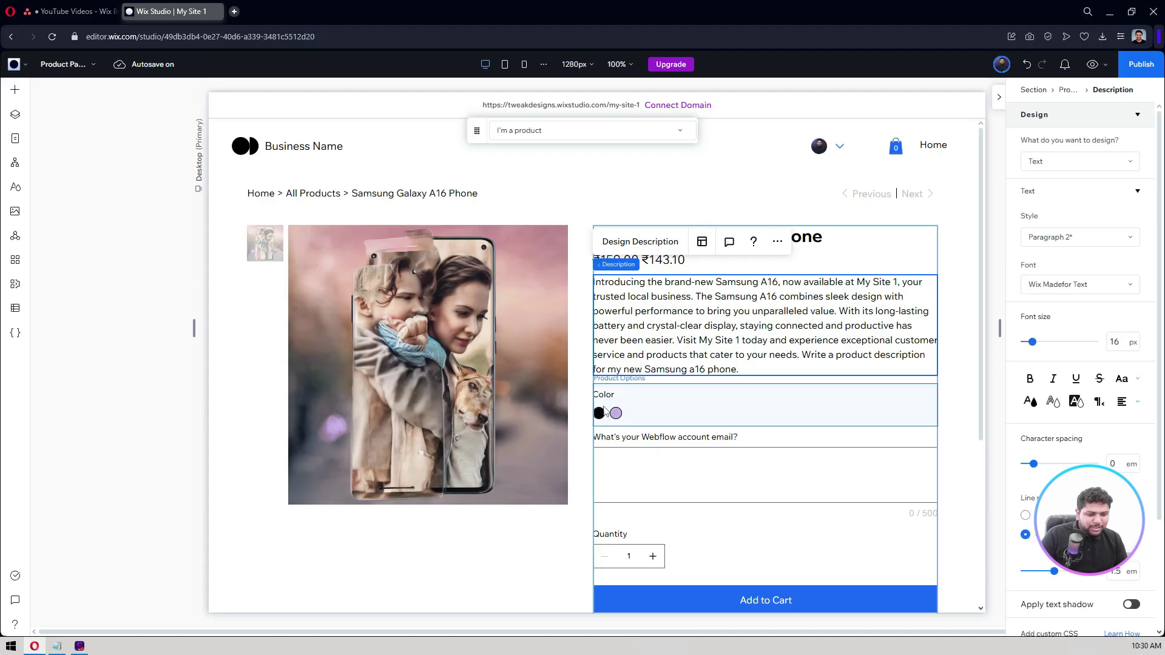
pyautogui.click(635, 471)
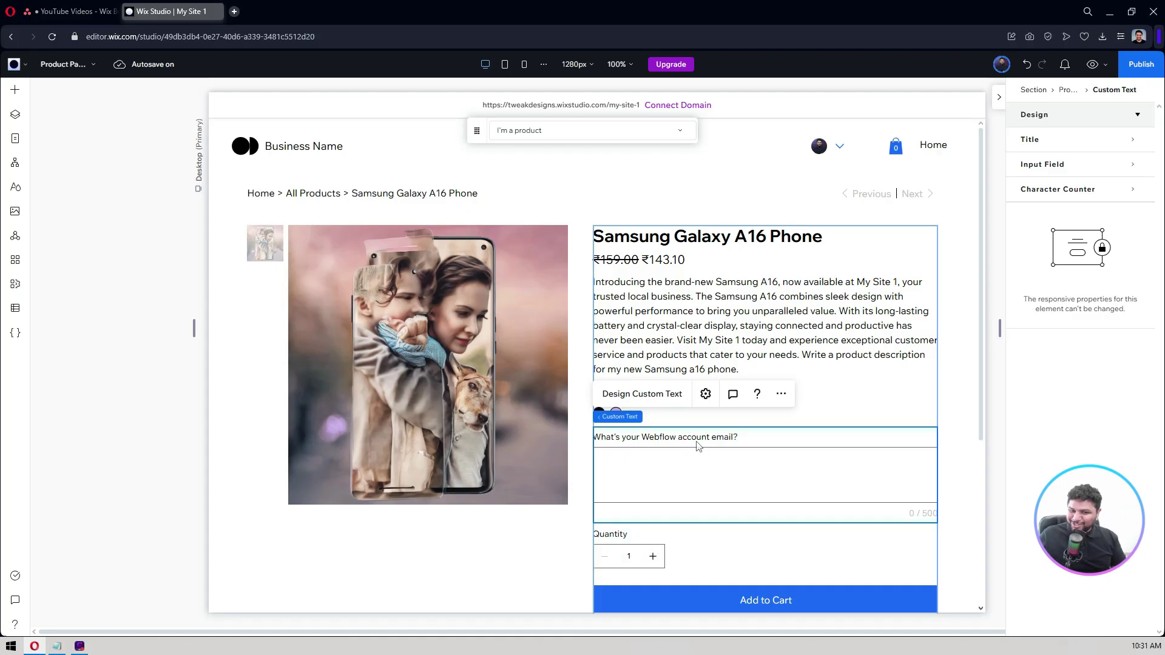
pyautogui.click(105, 370)
pyautogui.scroll(-1, 104, 370)
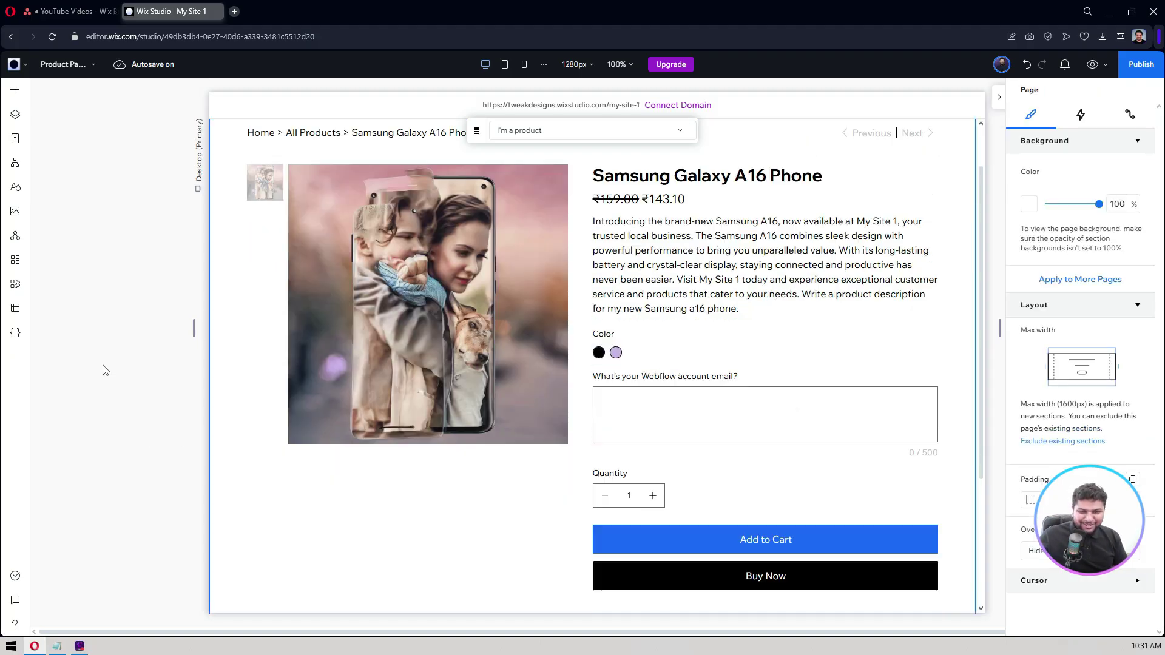
pyautogui.scroll(-3, 105, 370)
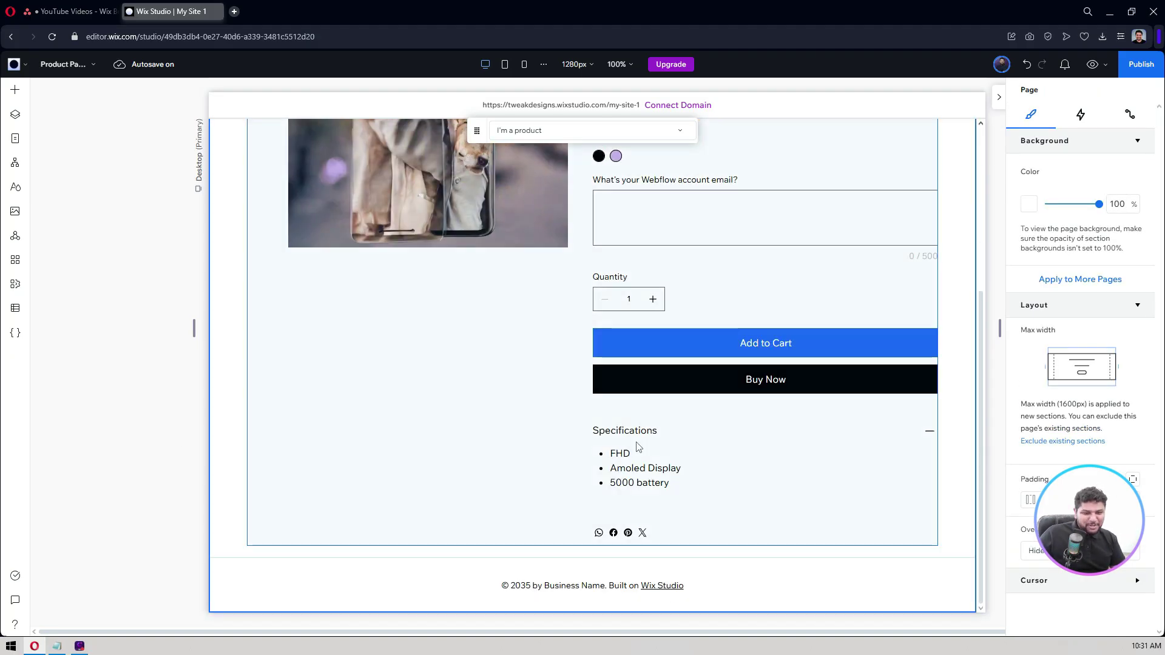
pyautogui.click(714, 461)
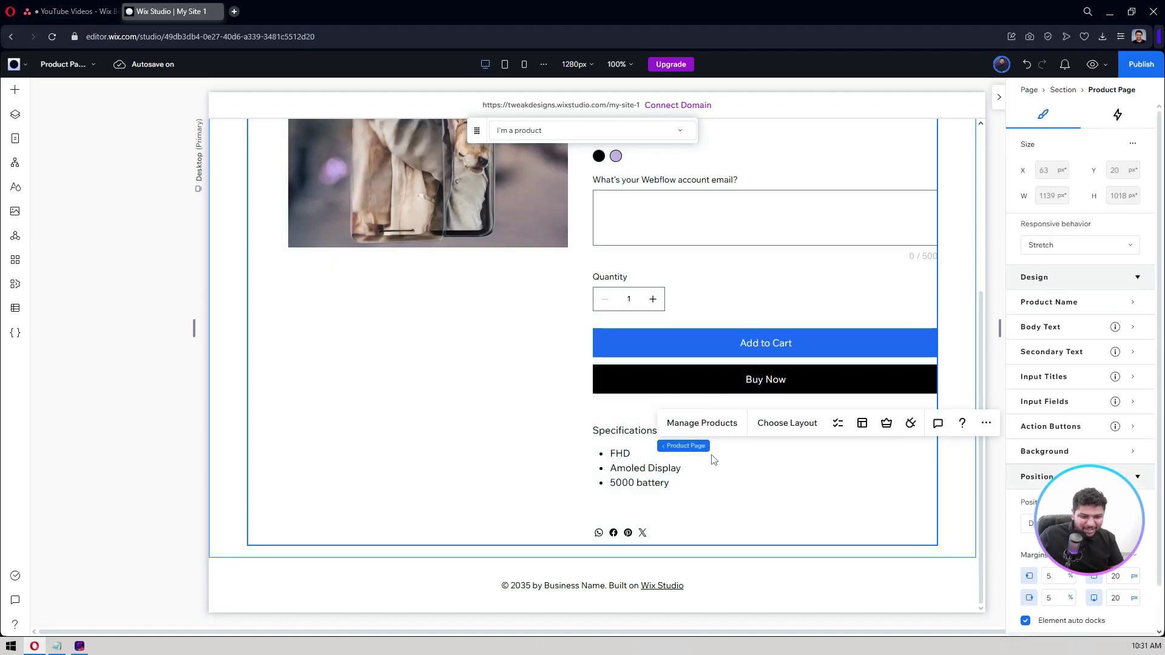
# Look over the action buttons' design options and set the Add to Cart and Buy Now layout style to Side by side
pyautogui.click(699, 340)
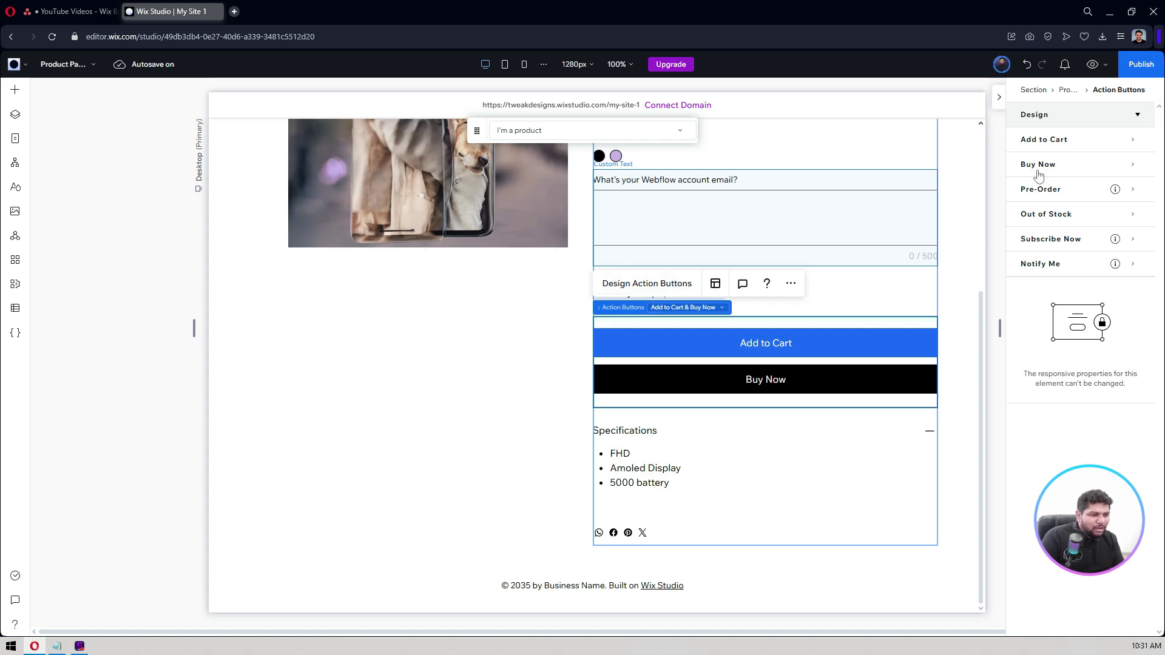
pyautogui.click(1043, 147)
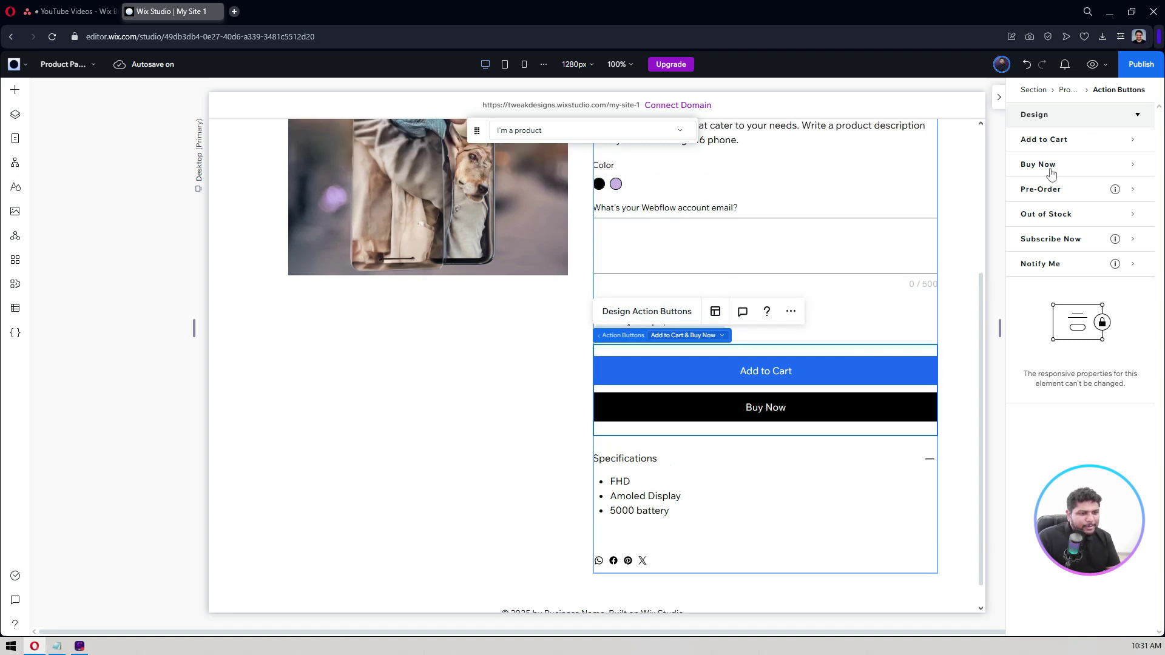
pyautogui.scroll(-1, 638, 322)
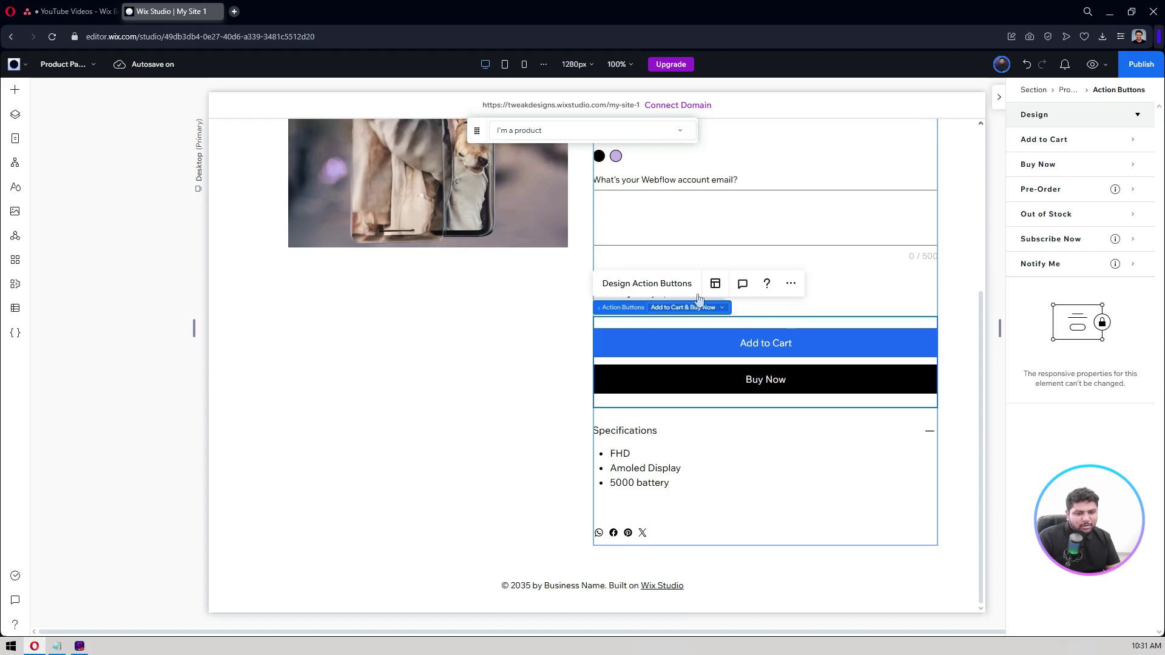
pyautogui.click(716, 286)
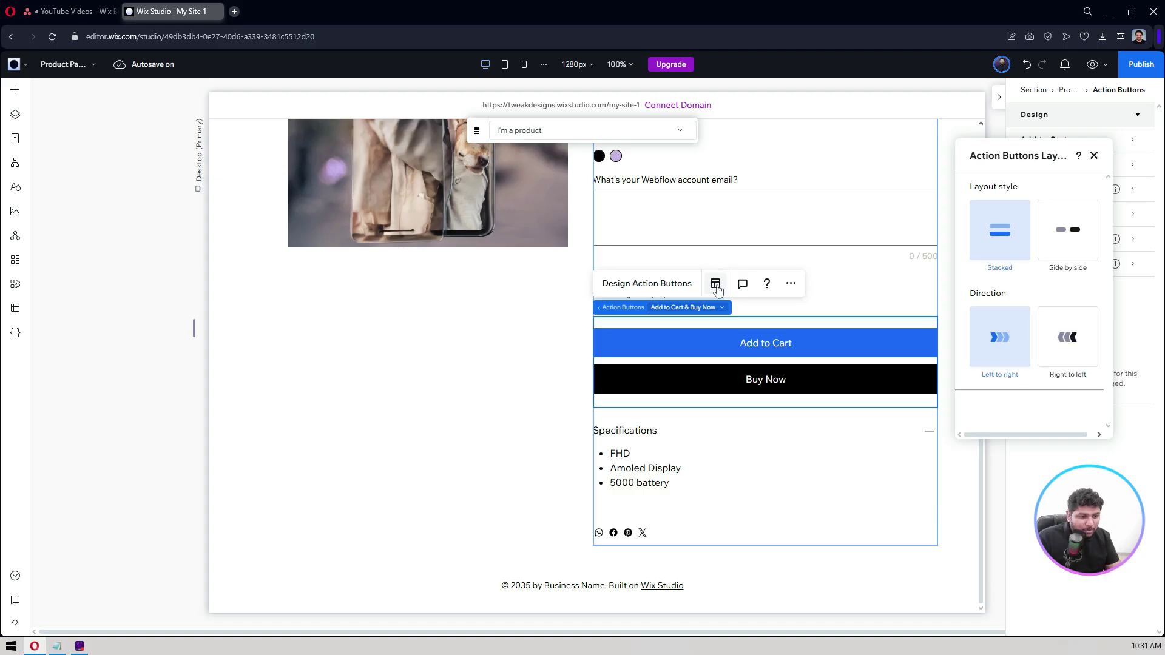
pyautogui.click(1083, 246)
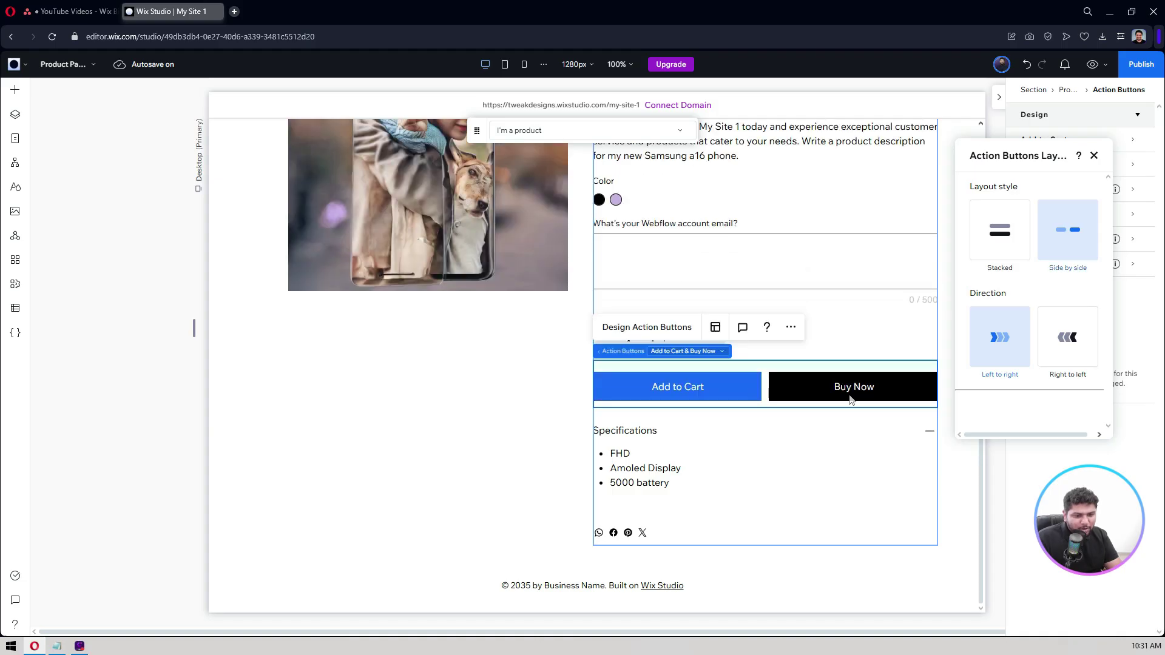
# Close the action buttons' layout settings and look over the product page from its header to its footer
pyautogui.click(1094, 155)
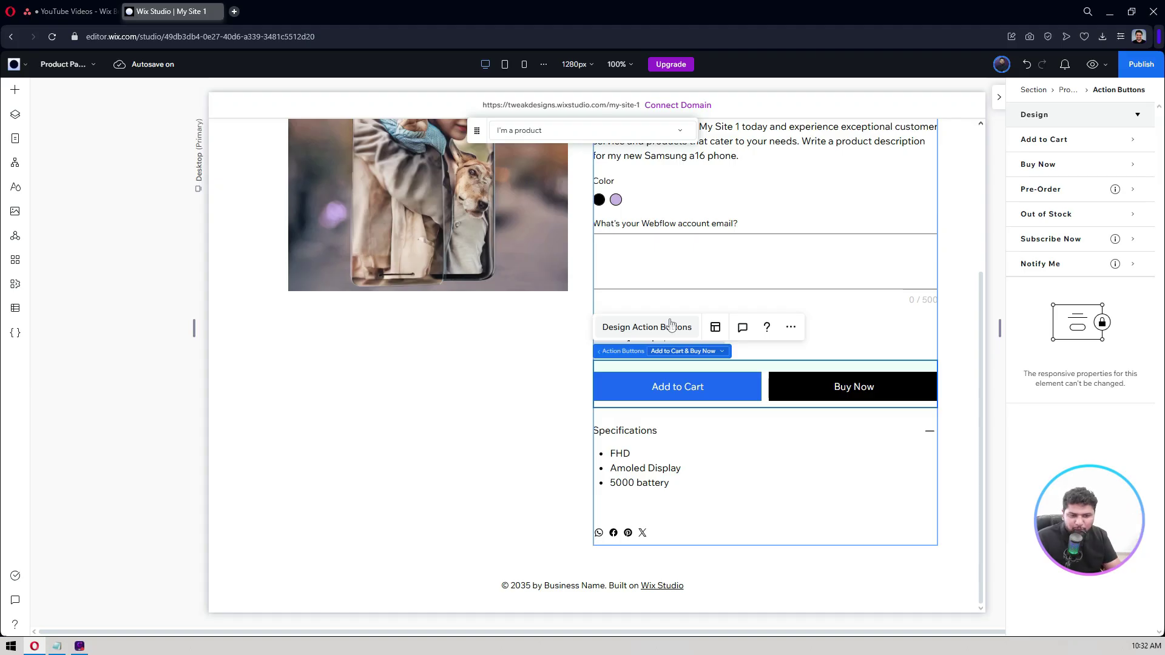
pyautogui.click(163, 376)
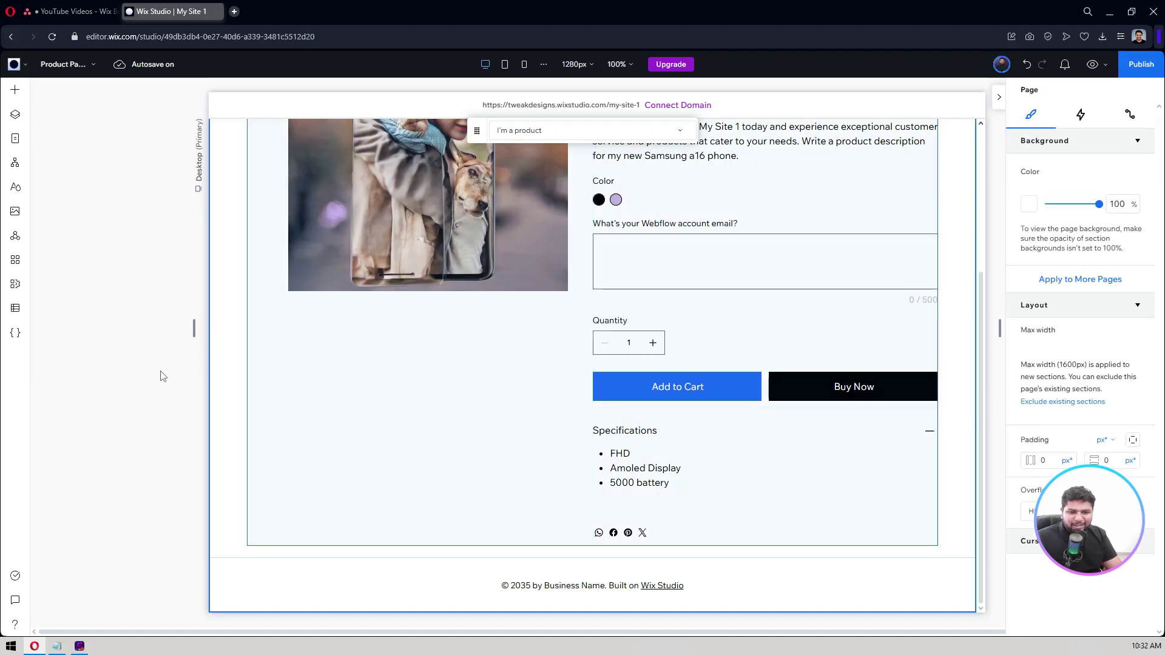
pyautogui.scroll(4, 163, 376)
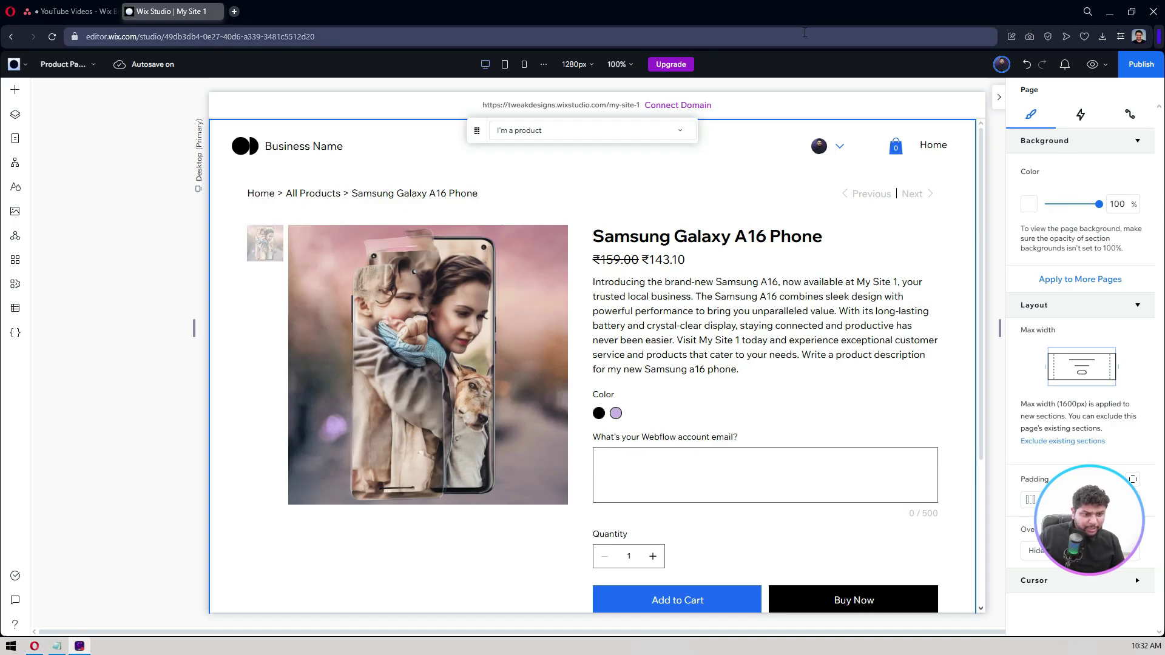
pyautogui.scroll(-4, 659, 288)
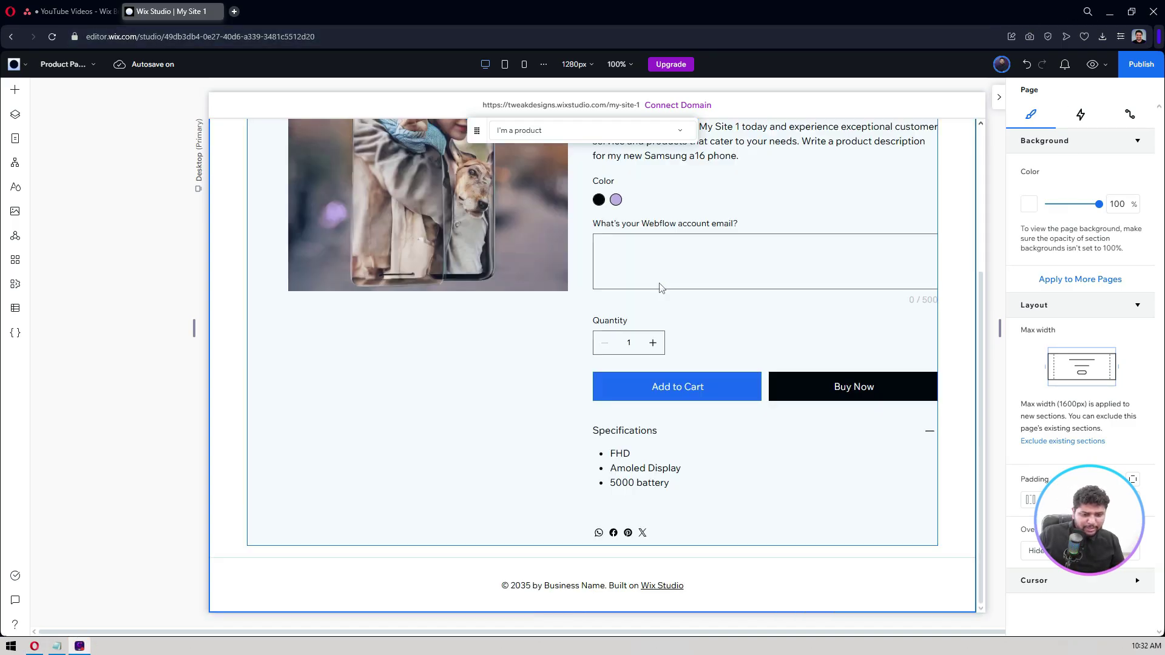
# Set the Add to Cart button's layout to display Text and icon
pyautogui.click(693, 390)
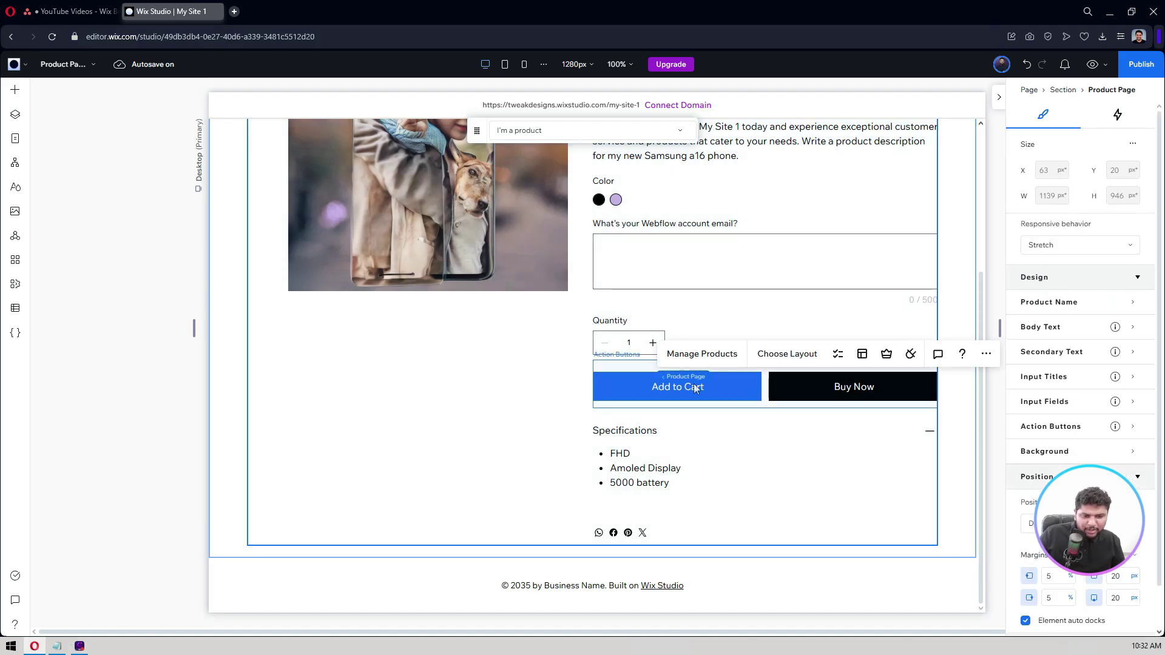
pyautogui.click(695, 388)
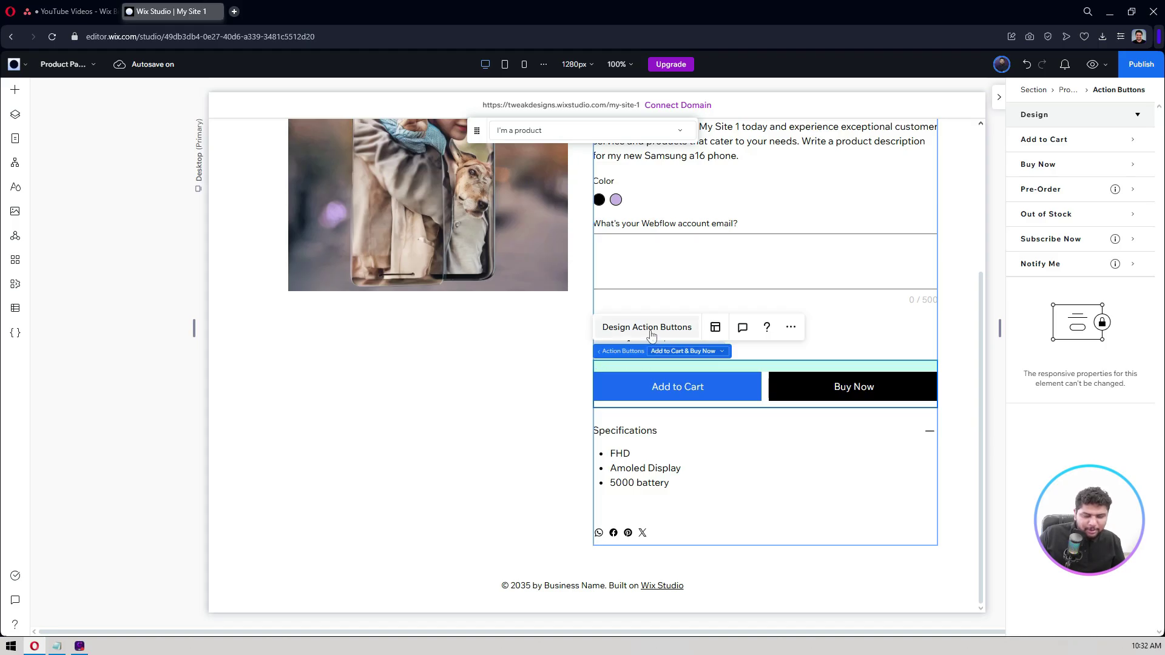
pyautogui.click(703, 387)
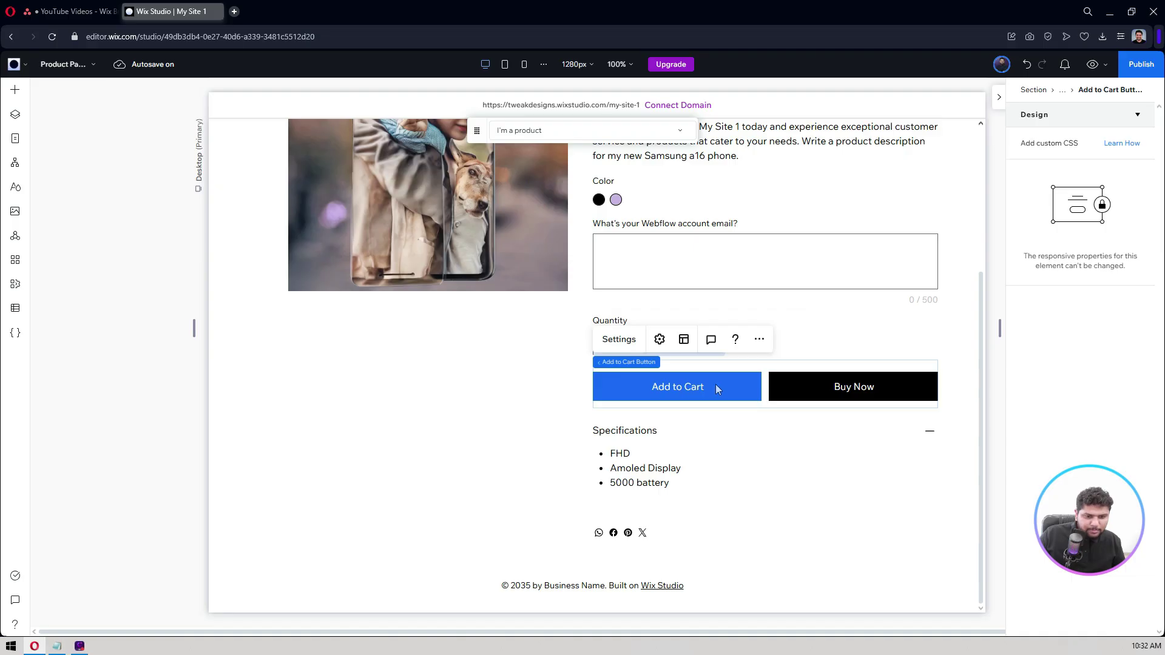
pyautogui.click(684, 341)
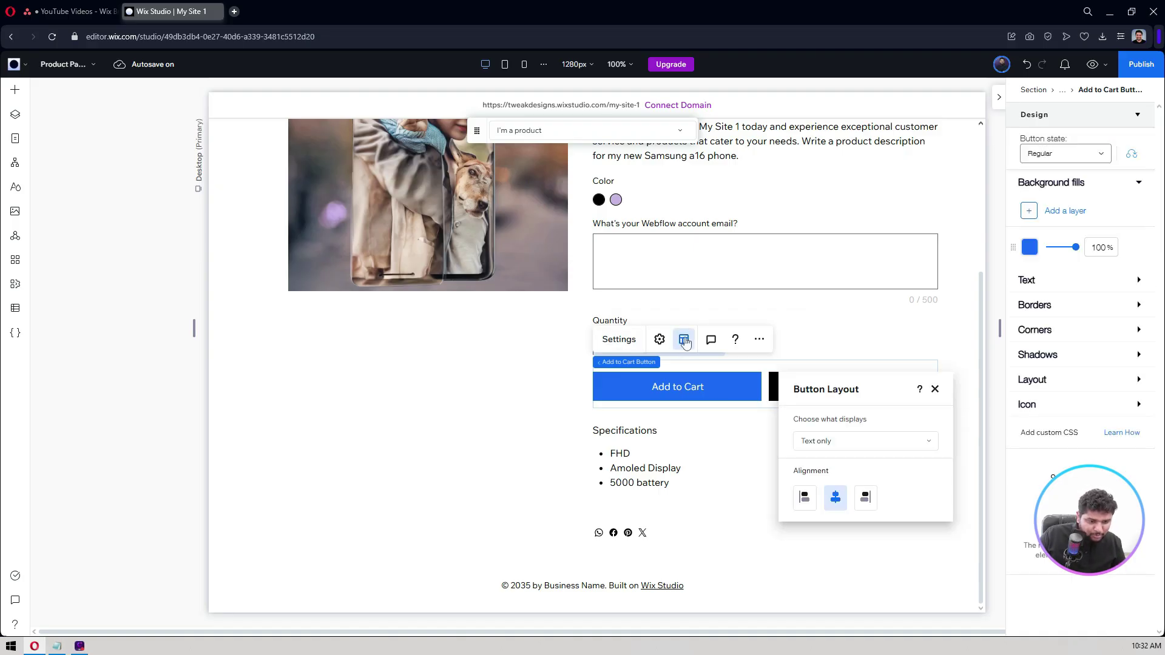
pyautogui.click(824, 446)
pyautogui.click(822, 466)
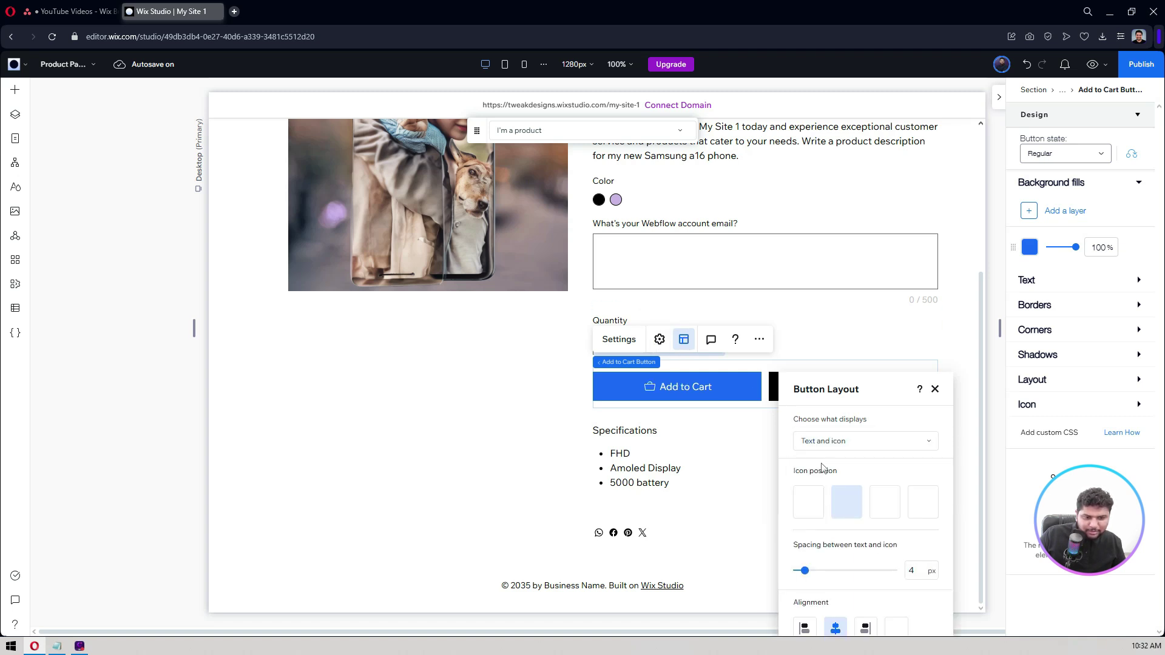
# Set the Add to Cart button to show a check mark on the button when clicked, and close its settings
pyautogui.click(656, 344)
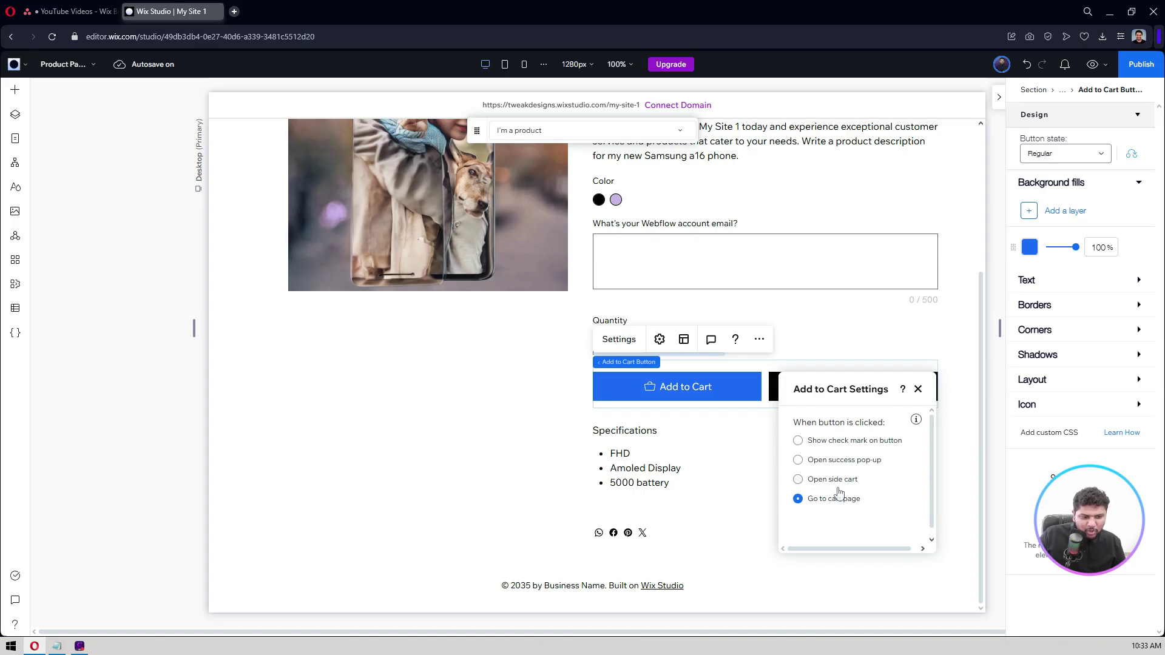
pyautogui.click(839, 446)
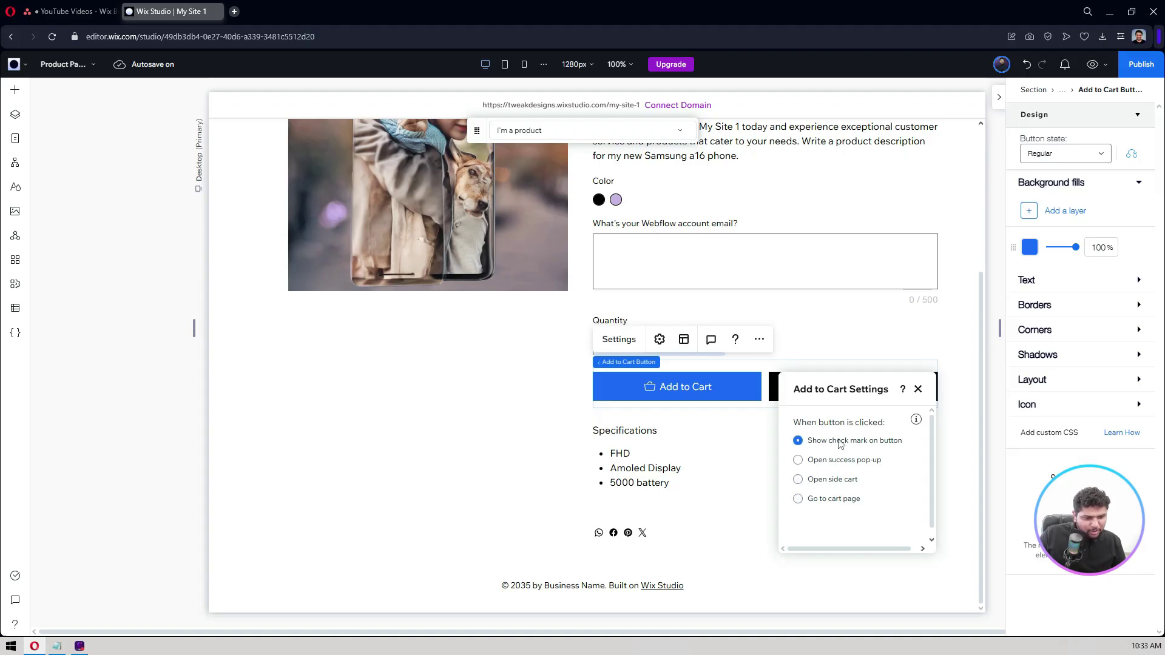
pyautogui.click(917, 390)
pyautogui.click(149, 404)
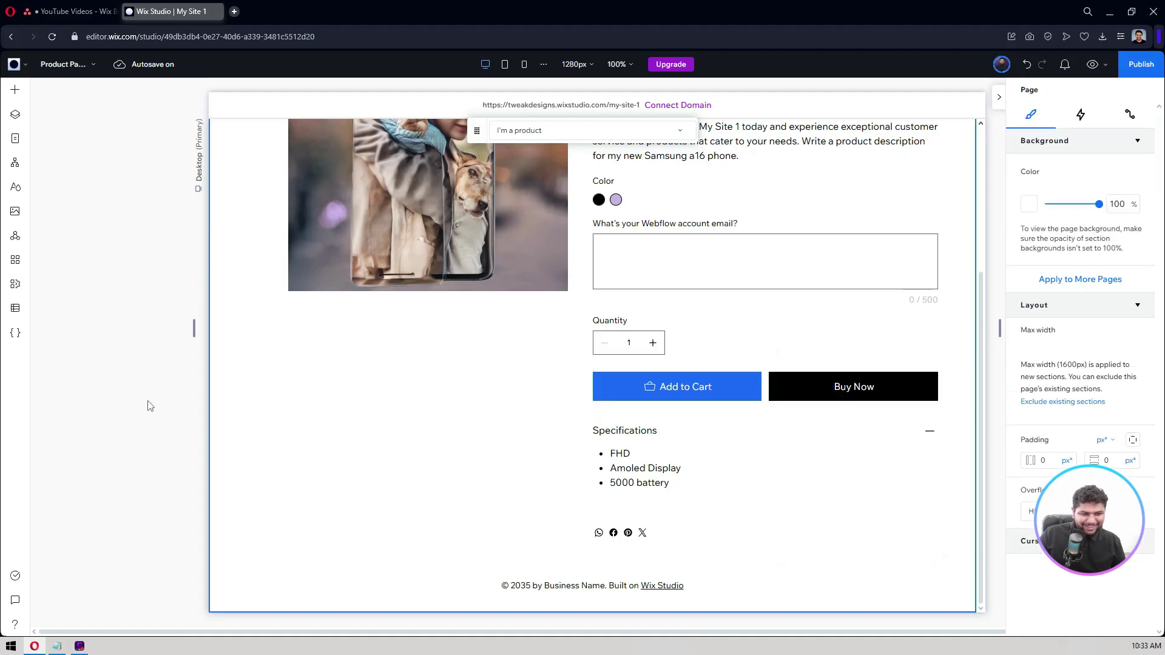
pyautogui.scroll(3, 151, 405)
pyautogui.scroll(-3, 150, 404)
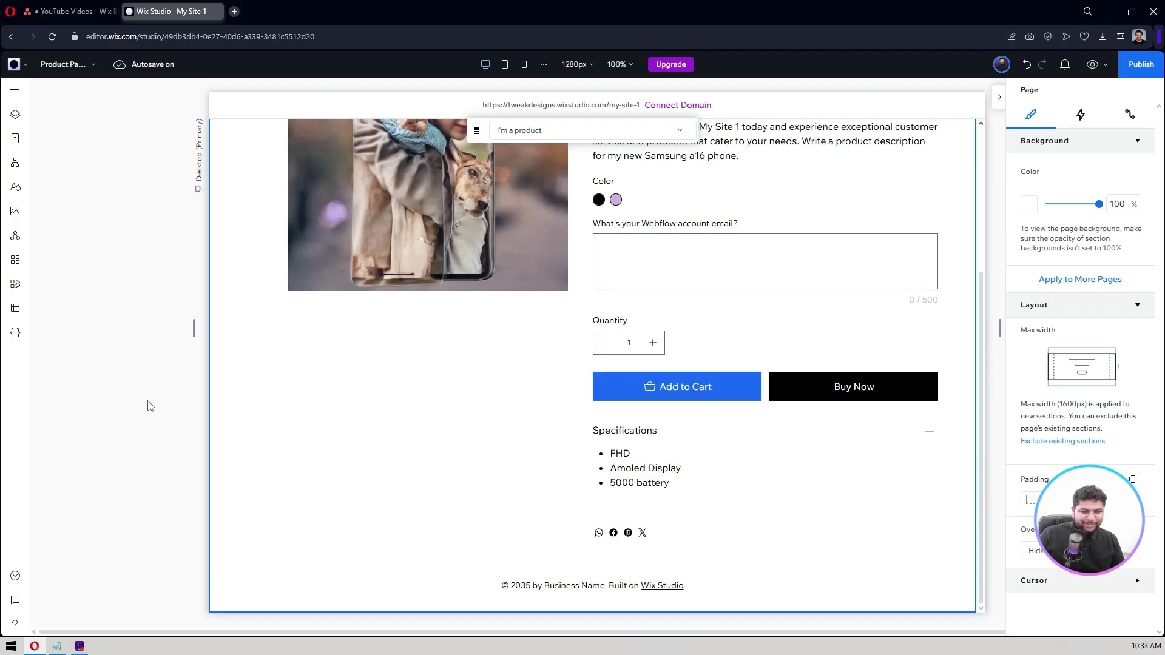
# View the Side Cart lightbox, finish editing it, and open the Member Page for review
pyautogui.click(78, 72)
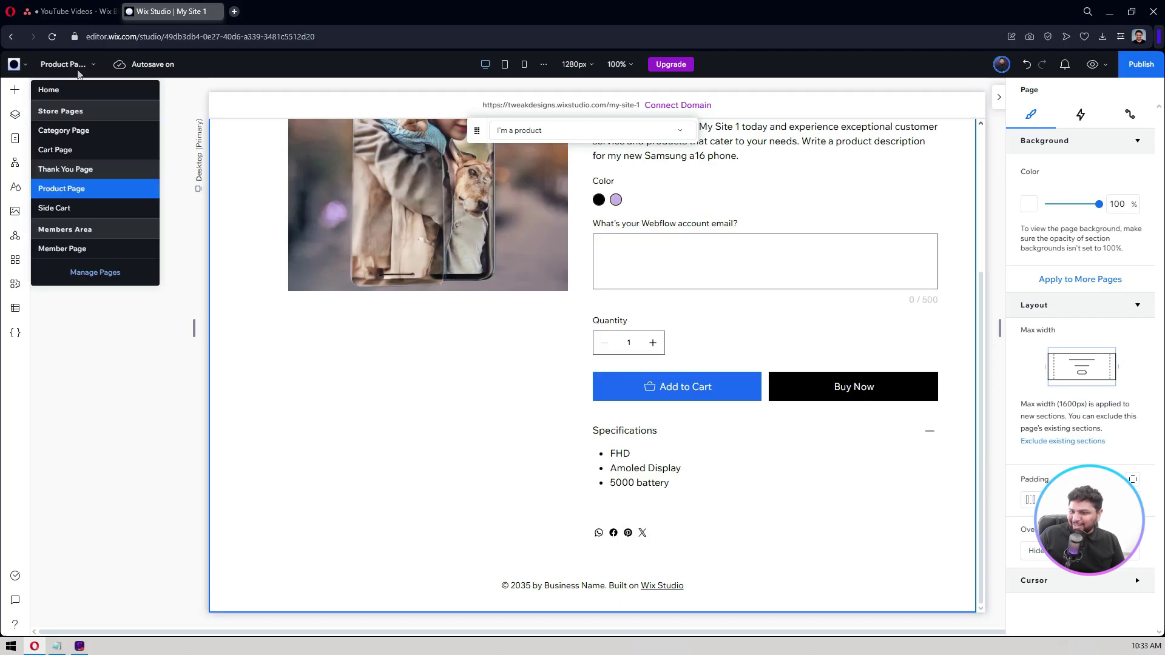
pyautogui.click(63, 211)
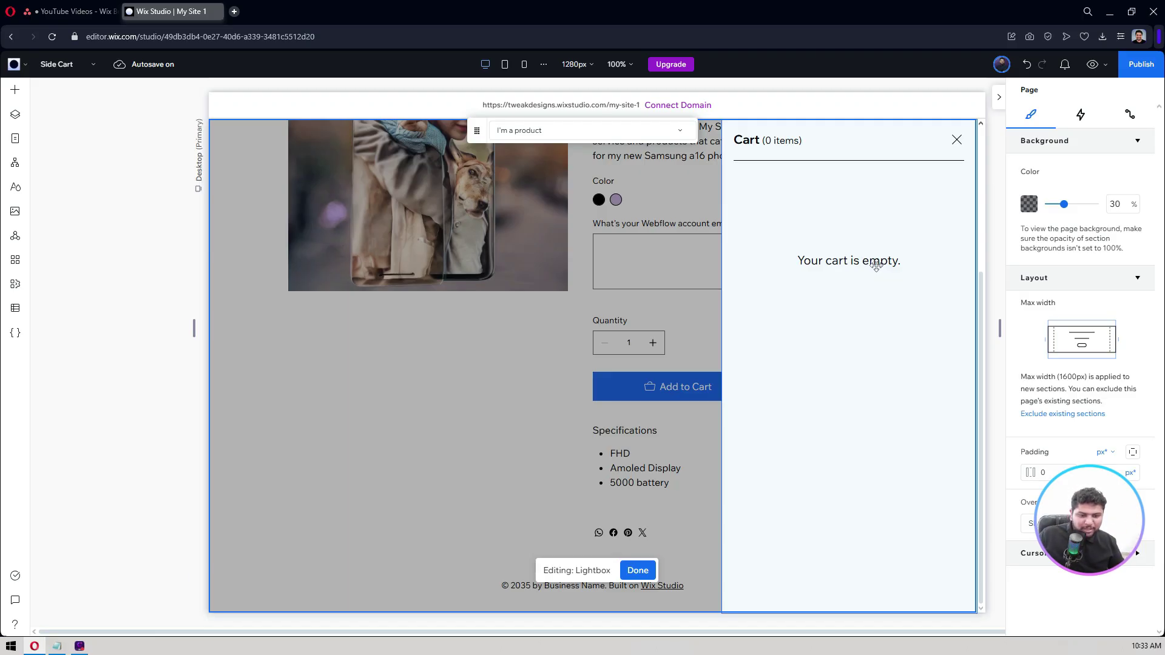
pyautogui.click(637, 571)
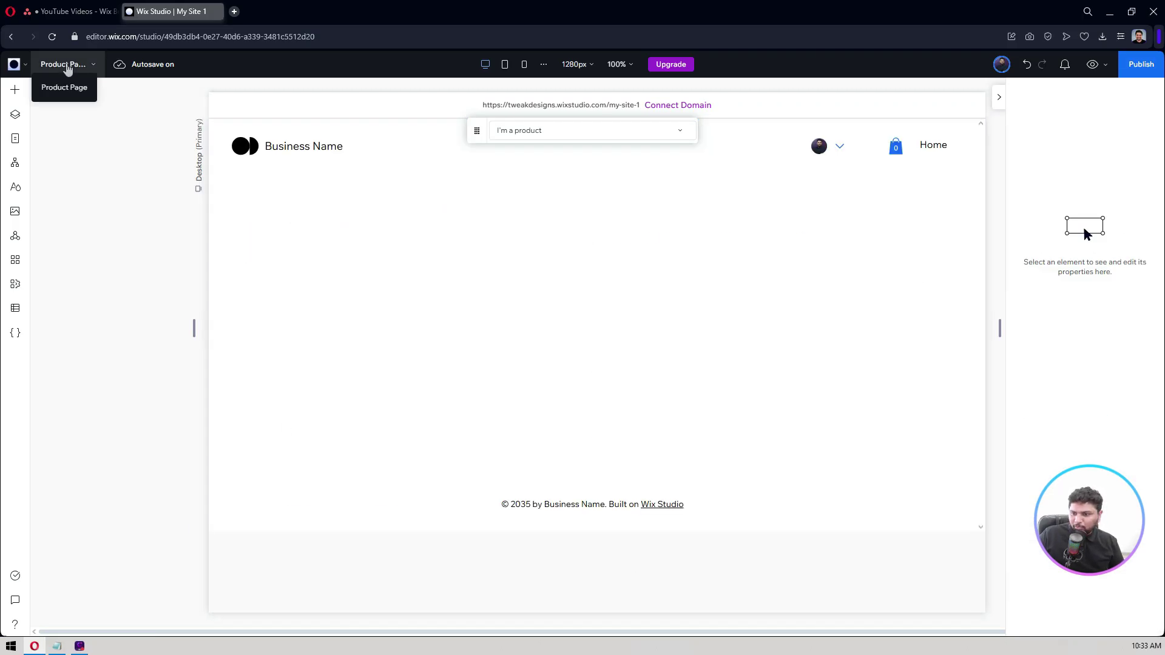
pyautogui.click(65, 66)
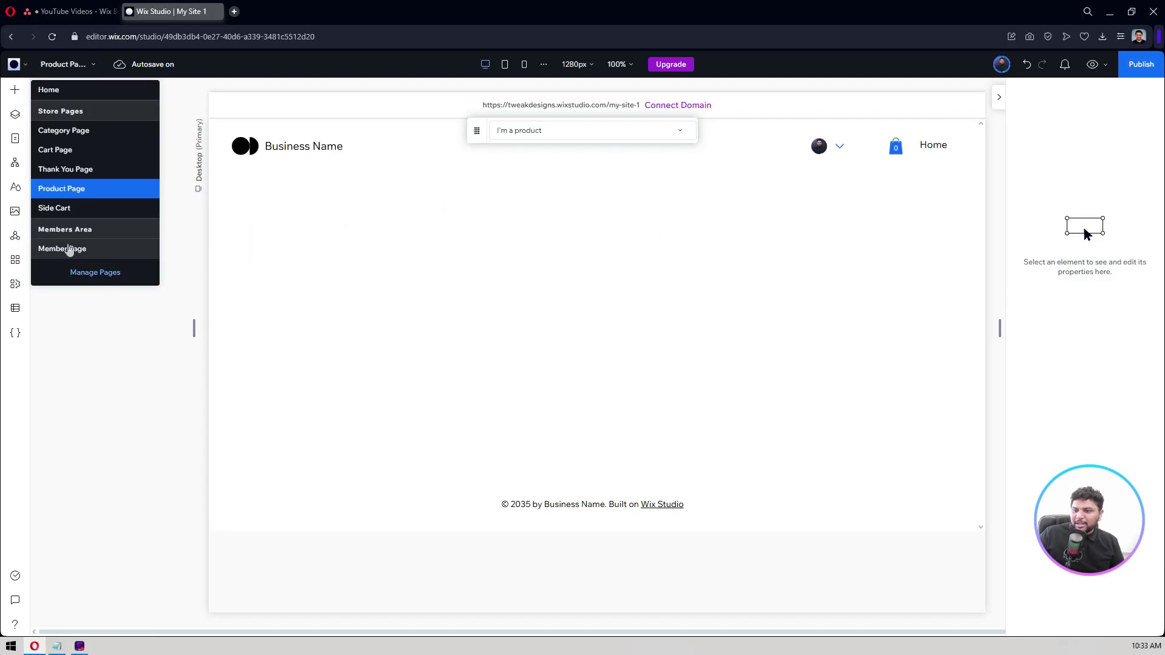
pyautogui.click(69, 248)
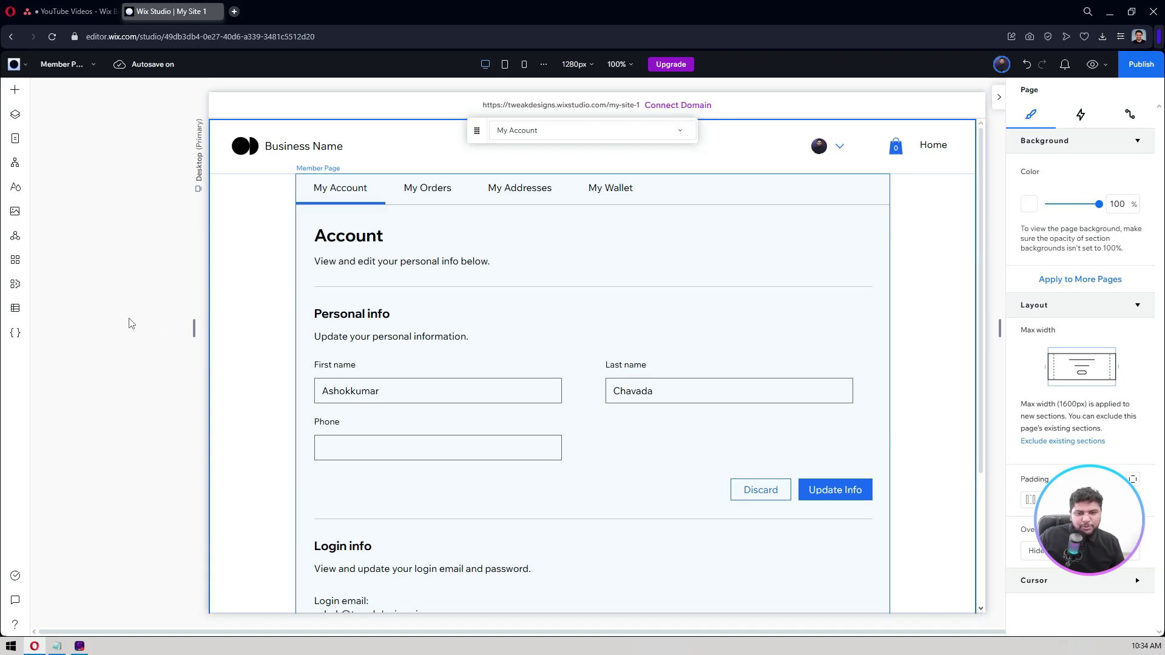
# Look through the Wix Stores setup, management and recommended tools under My Business
pyautogui.click(16, 285)
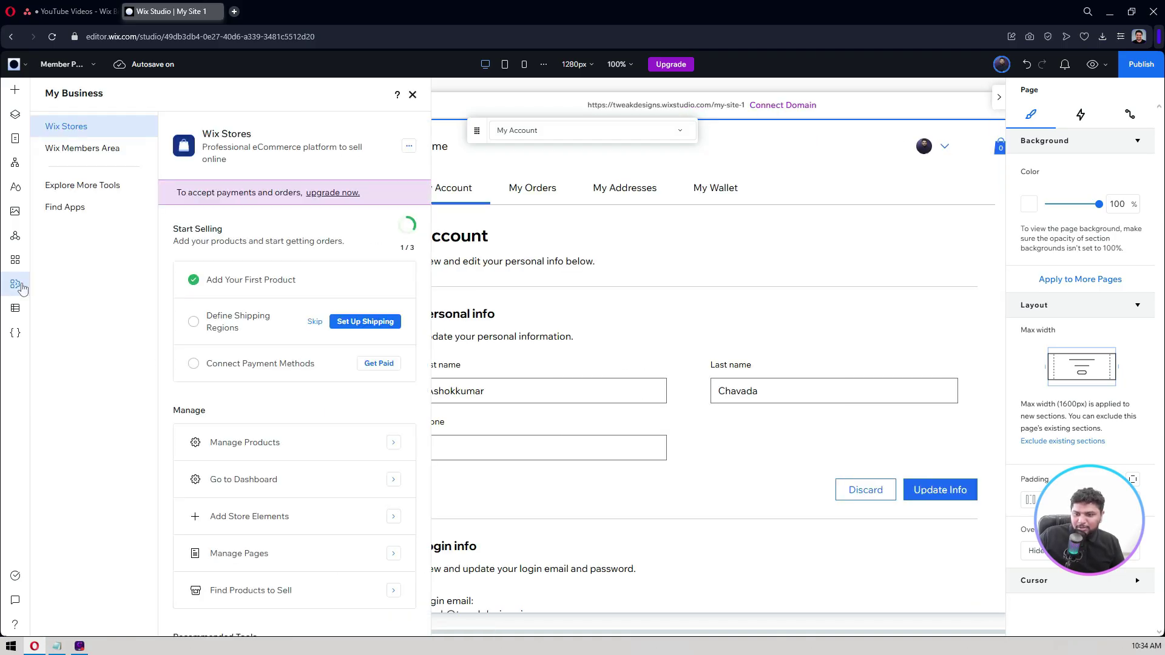
pyautogui.scroll(-2, 234, 362)
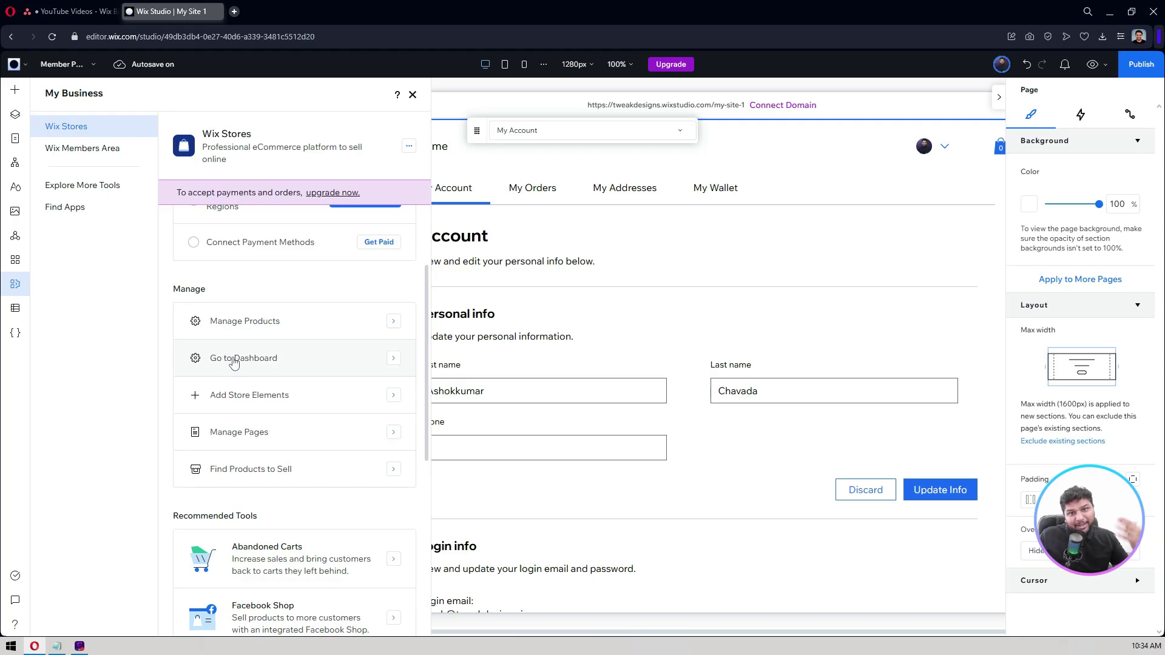